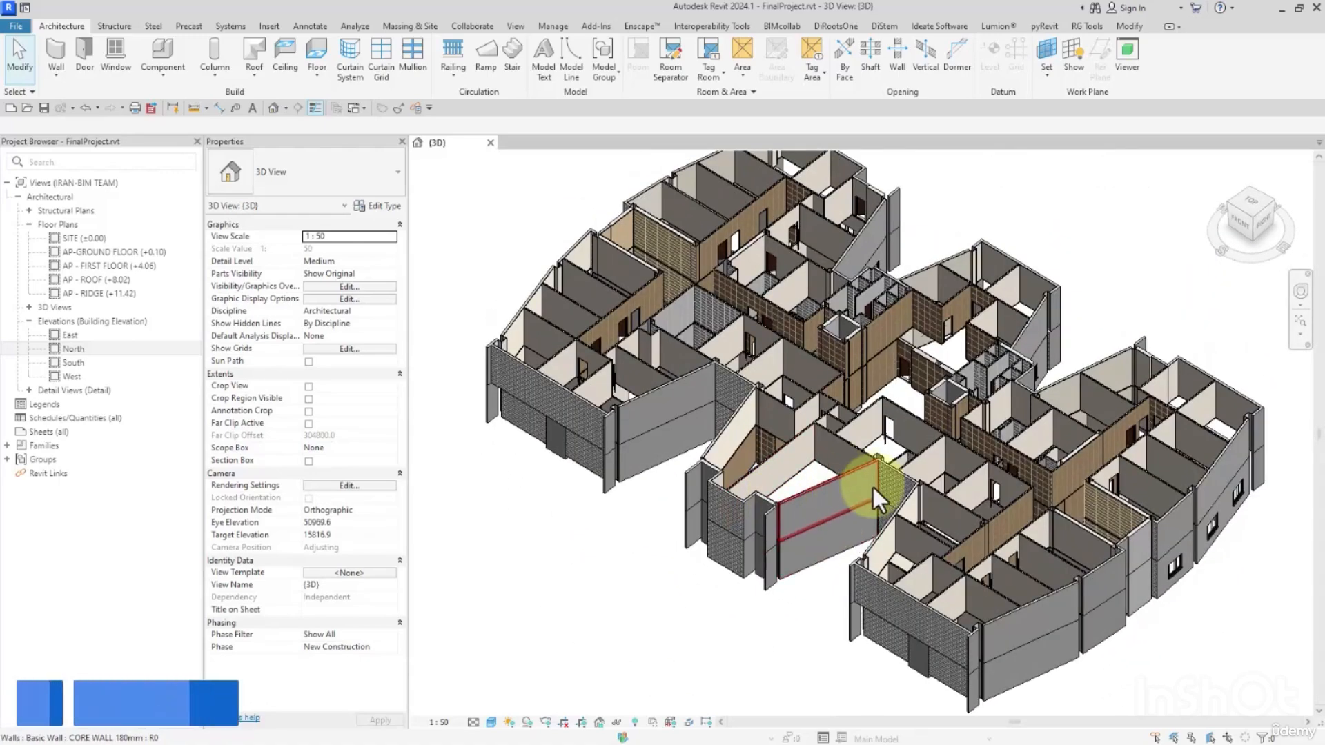
# Open the East building elevation and dismiss the save reminder without saving.
pyautogui.moveTo(872, 487); pyautogui.dragTo(883, 436, button='middle')
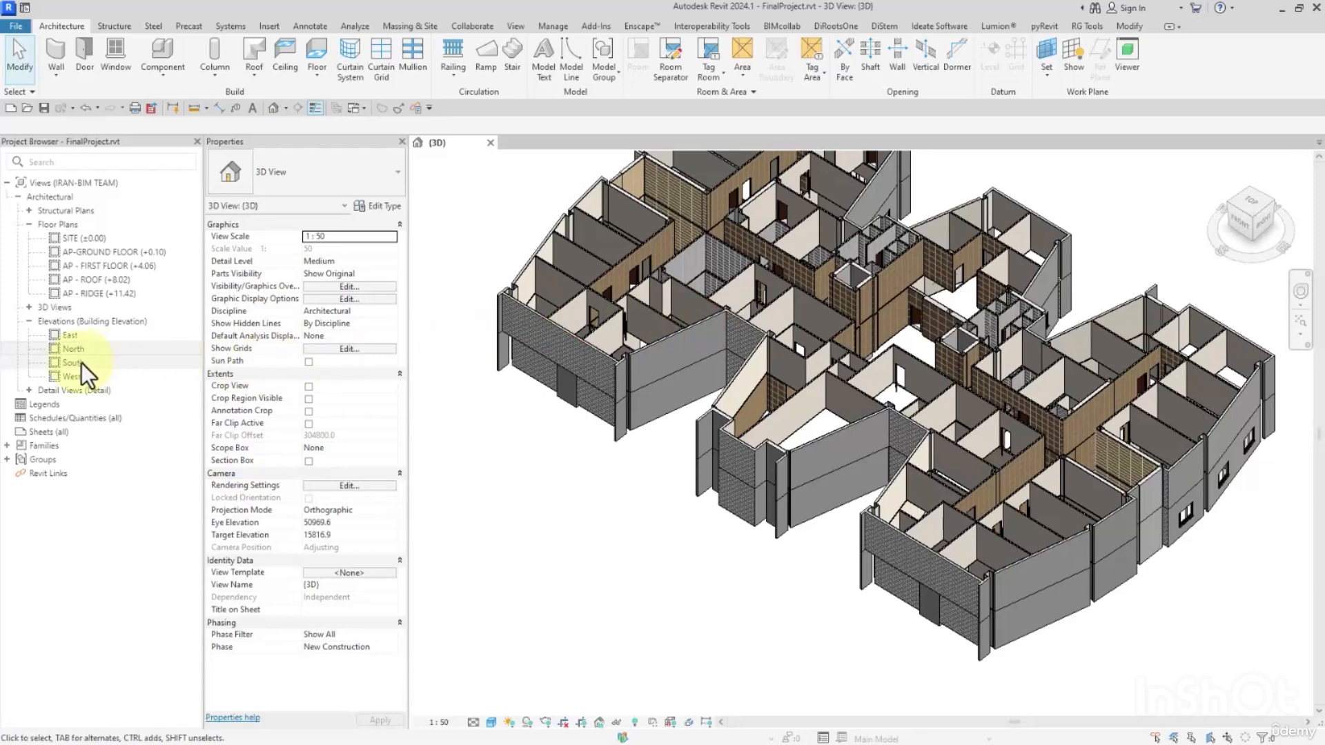
pyautogui.click(72, 347)
pyautogui.doubleClick(72, 336)
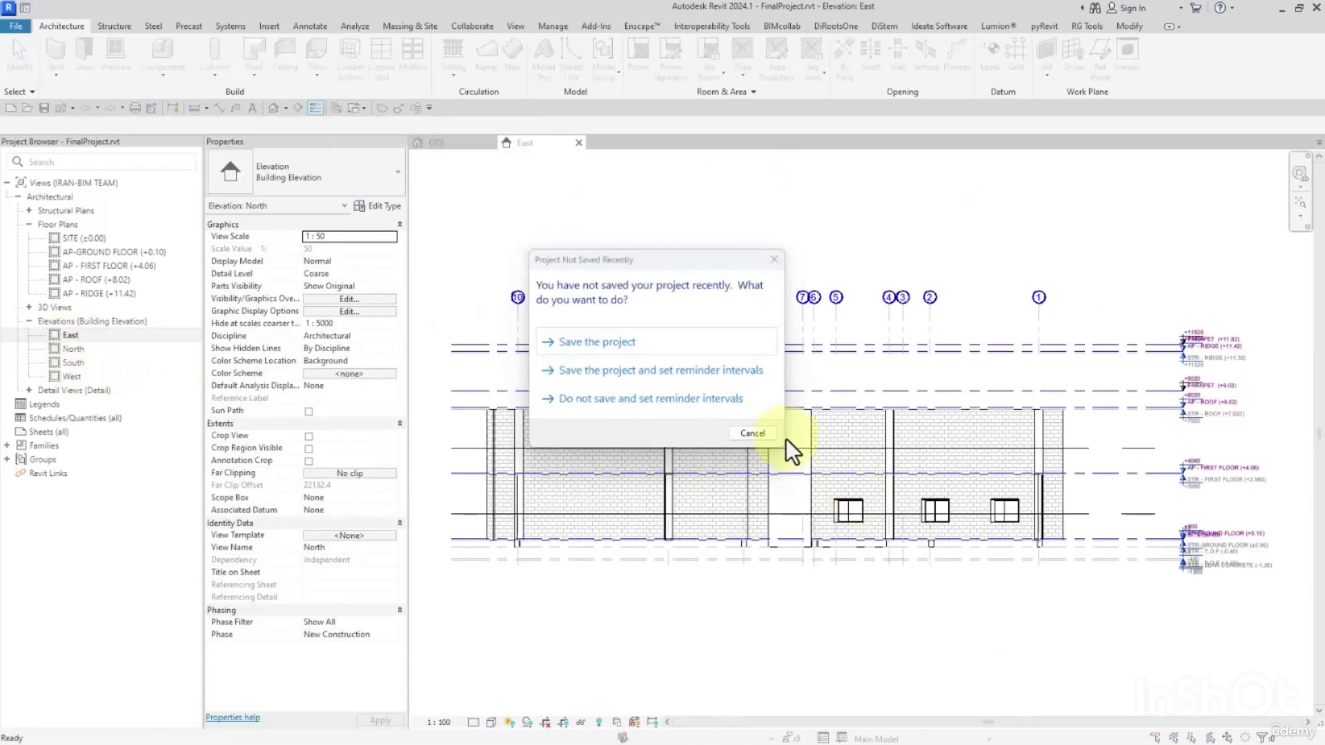
pyautogui.click(756, 435)
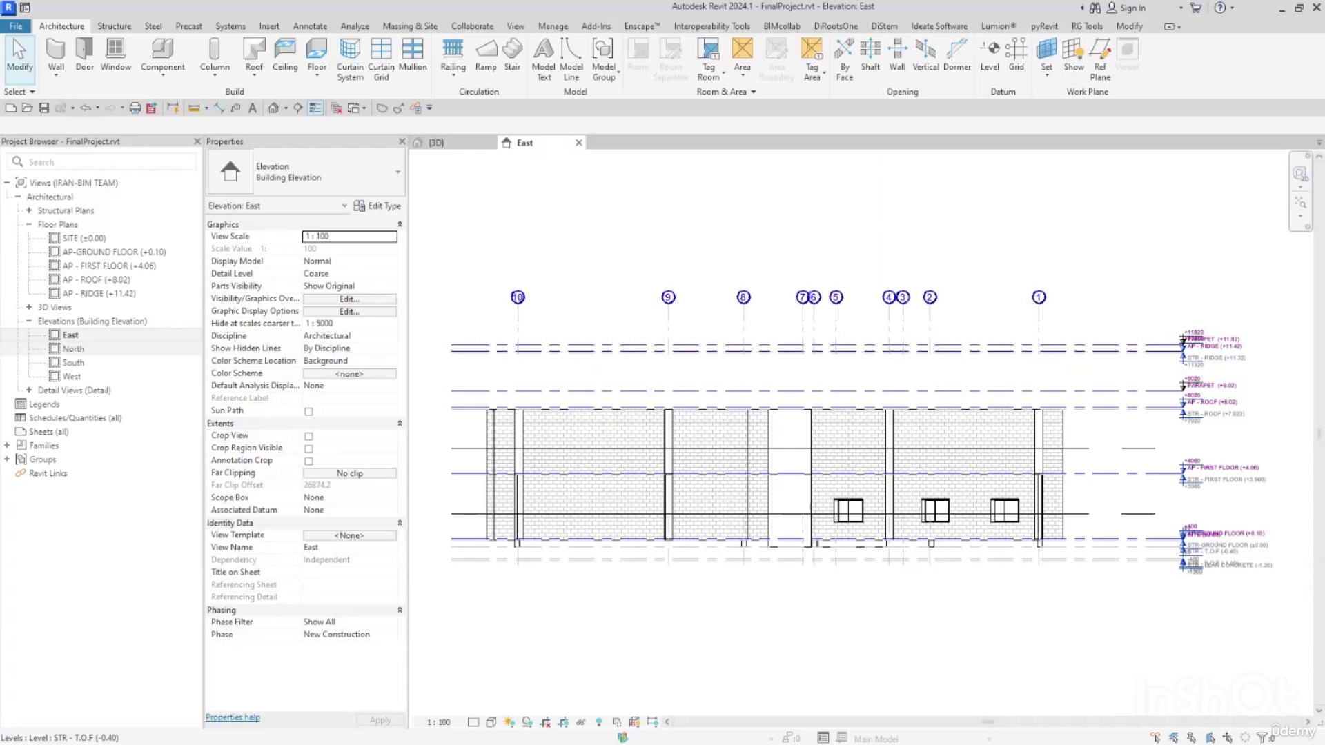
# Switch to AutoCAD and bring up the foundation area of WALL SECTION -1 in the Section drawing.
pyautogui.hotkey('alt', 'Tab')
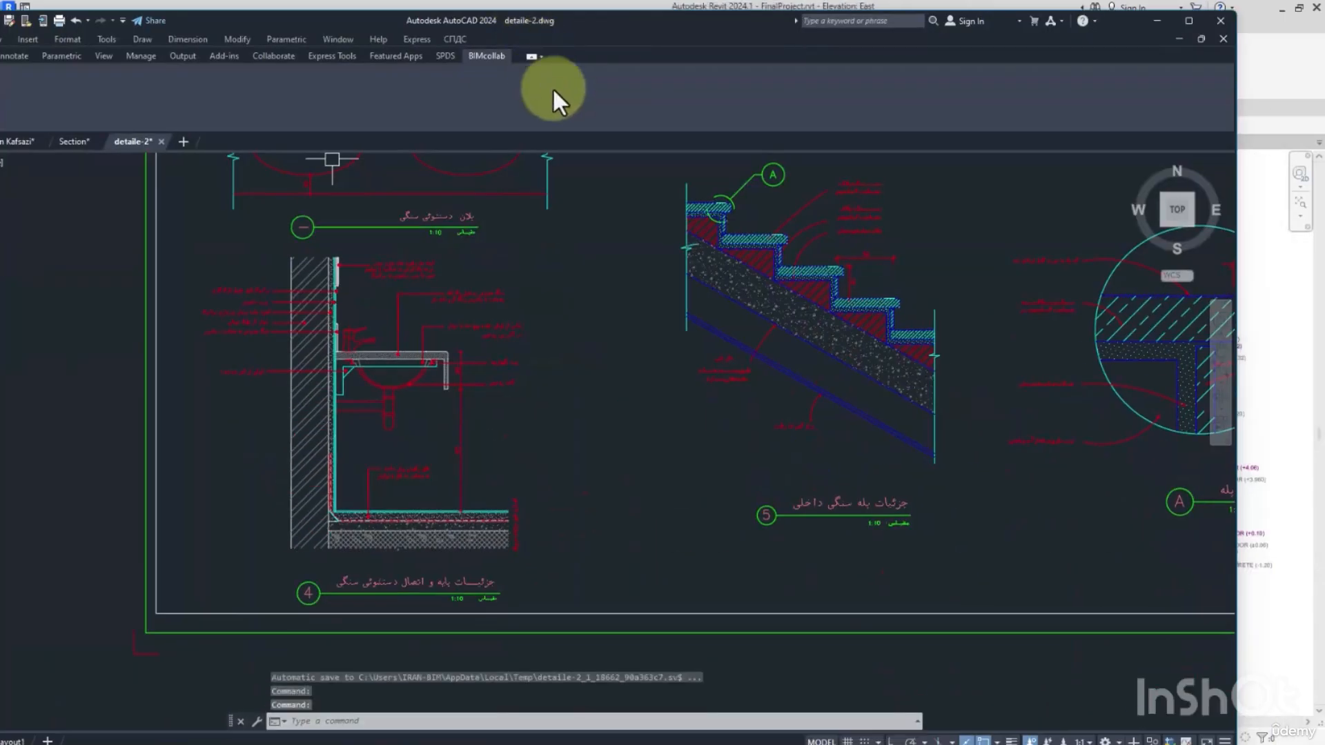
pyautogui.click(1181, 22)
pyautogui.scroll(-5, 890, 325)
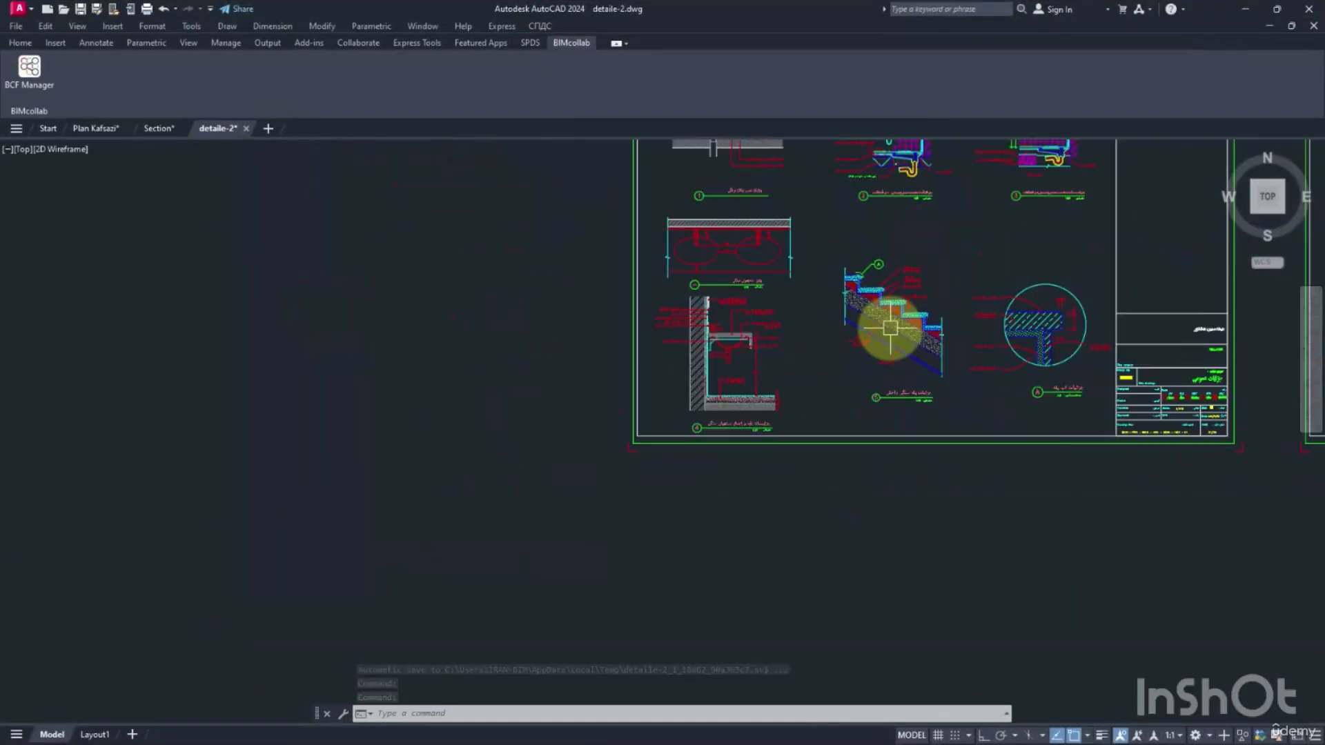
pyautogui.click(91, 130)
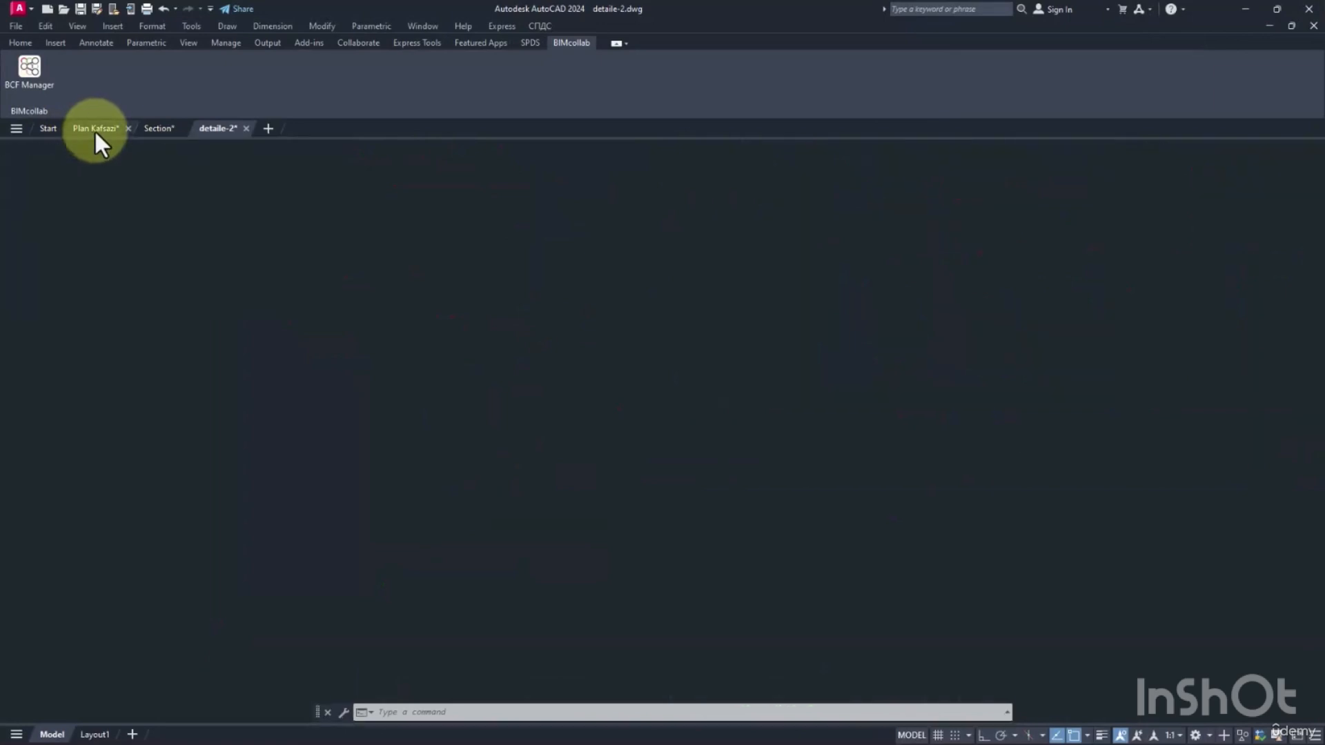
pyautogui.click(159, 128)
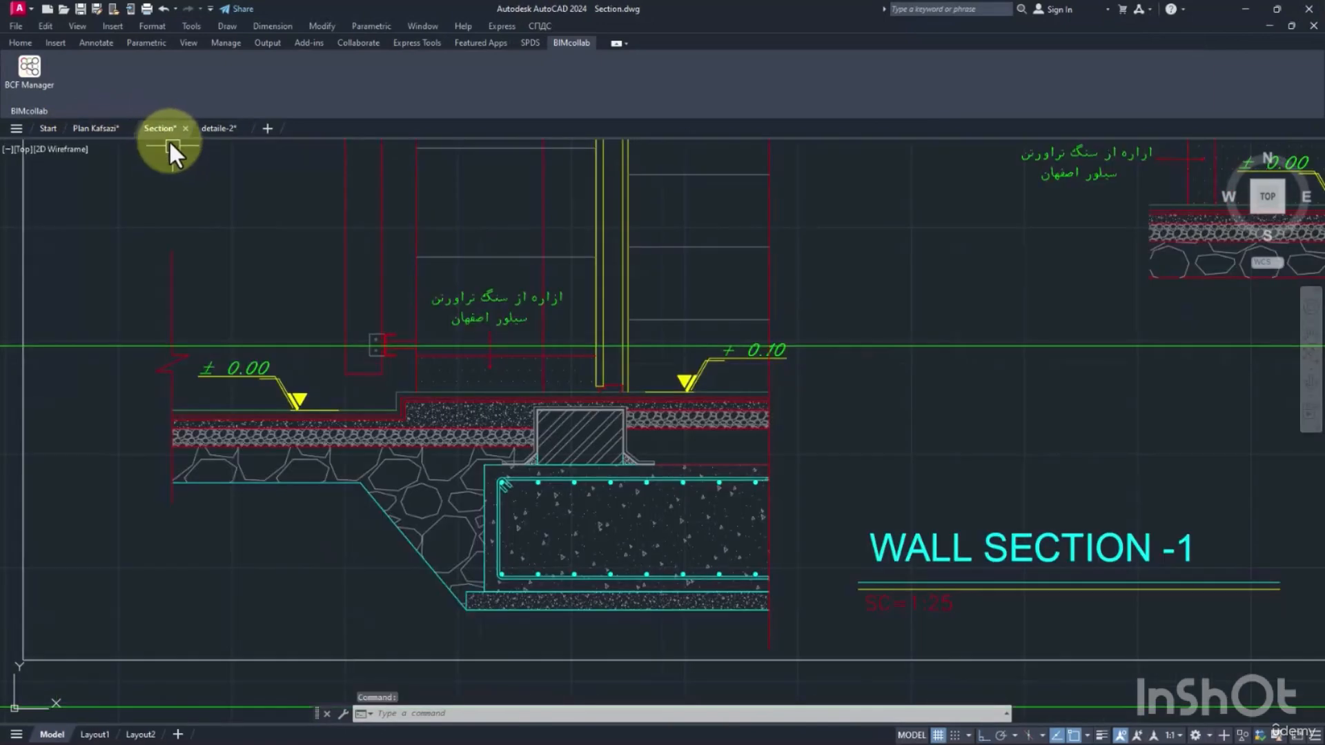
pyautogui.scroll(-5, 295, 237)
pyautogui.moveTo(295, 236); pyautogui.dragTo(686, 349, button='middle')
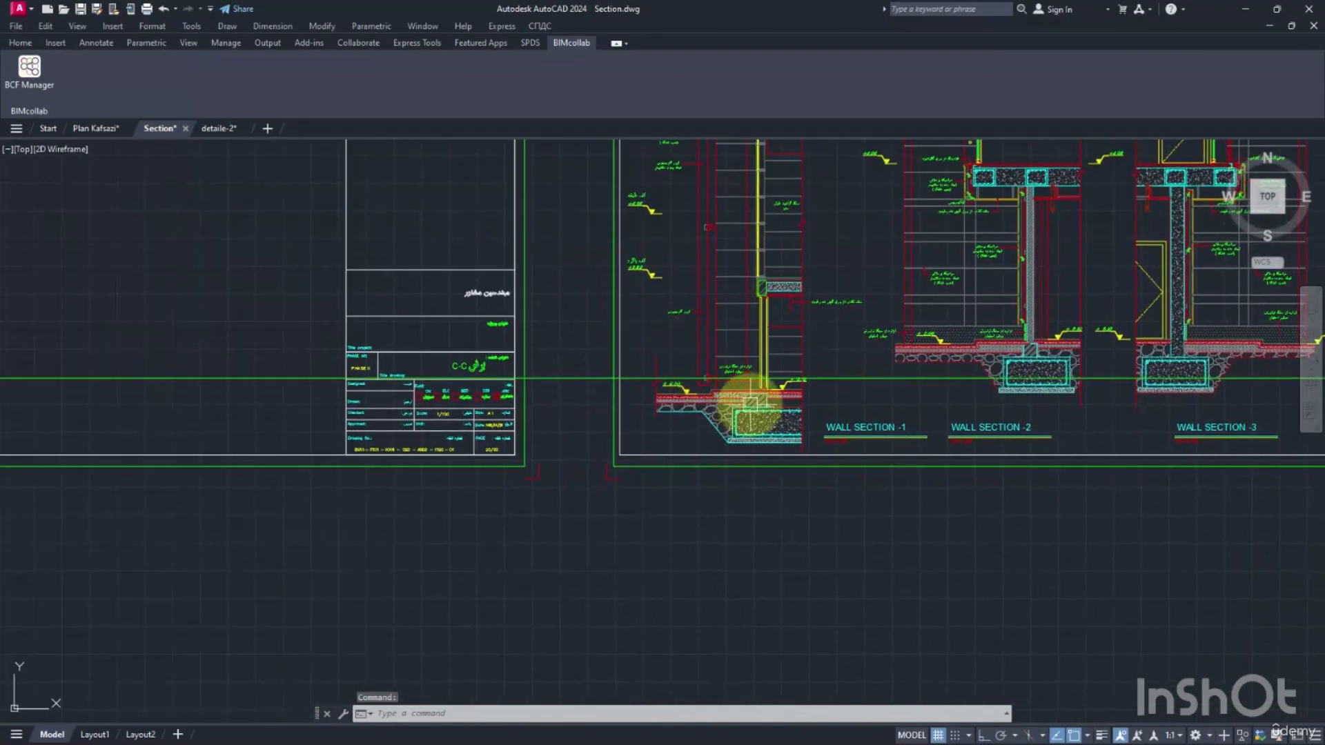
pyautogui.scroll(6, 768, 405)
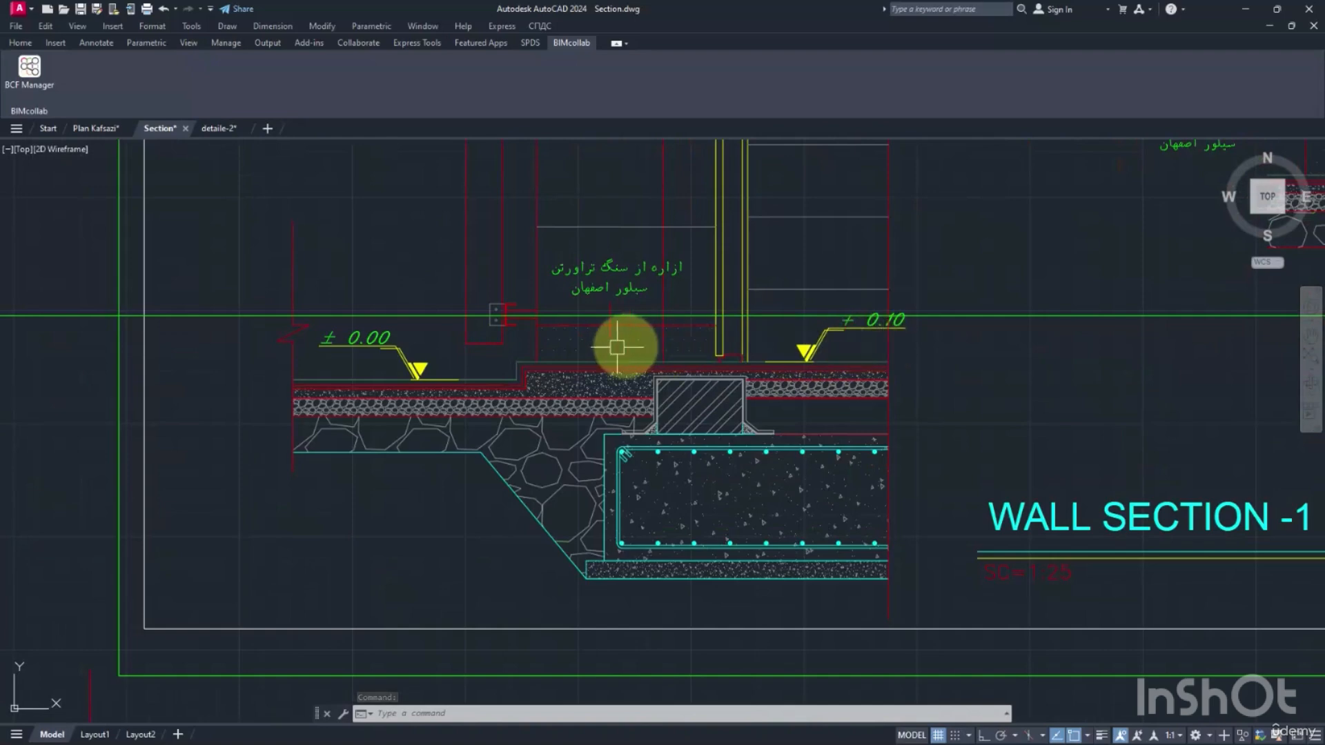
# Draw a horizontal construction line through the +0.10 finished floor level in WALL SECTION -1.
pyautogui.moveTo(516, 352); pyautogui.dragTo(511, 349, button='middle')
pyautogui.write('xl')
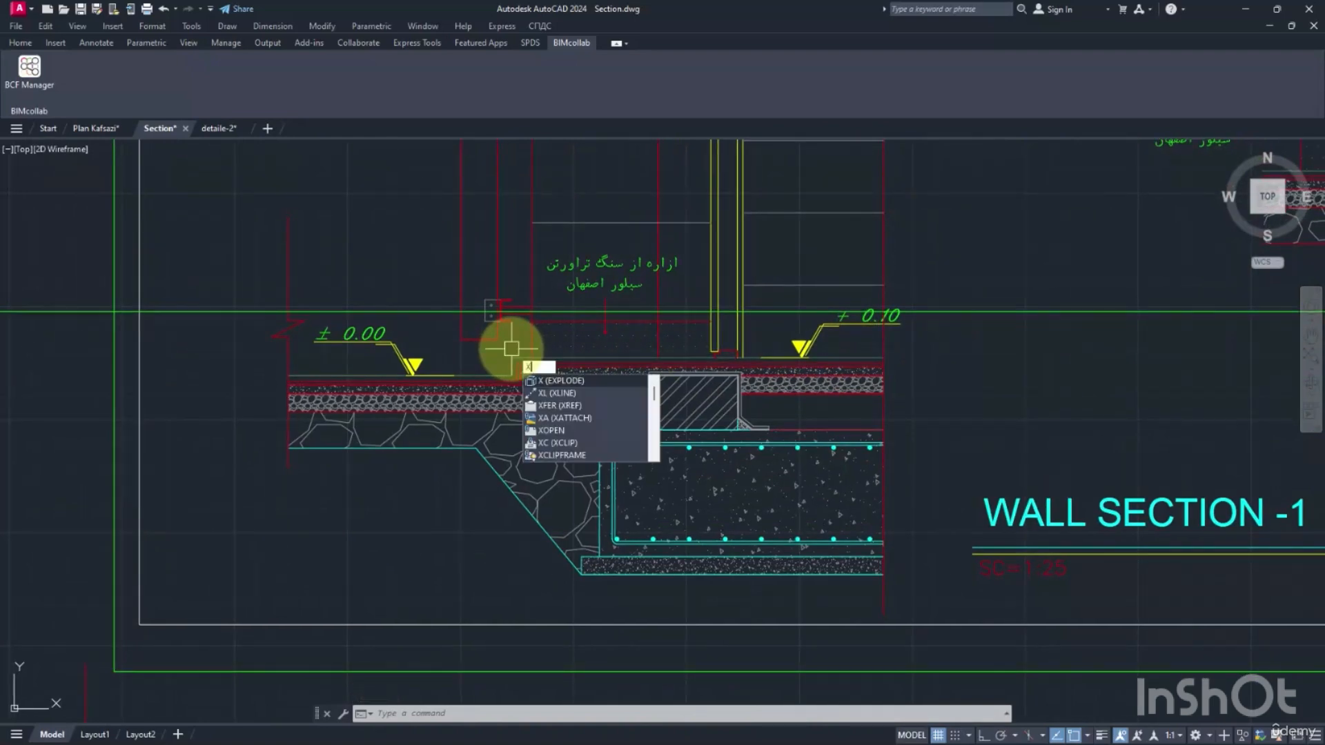
pyautogui.press('Return')
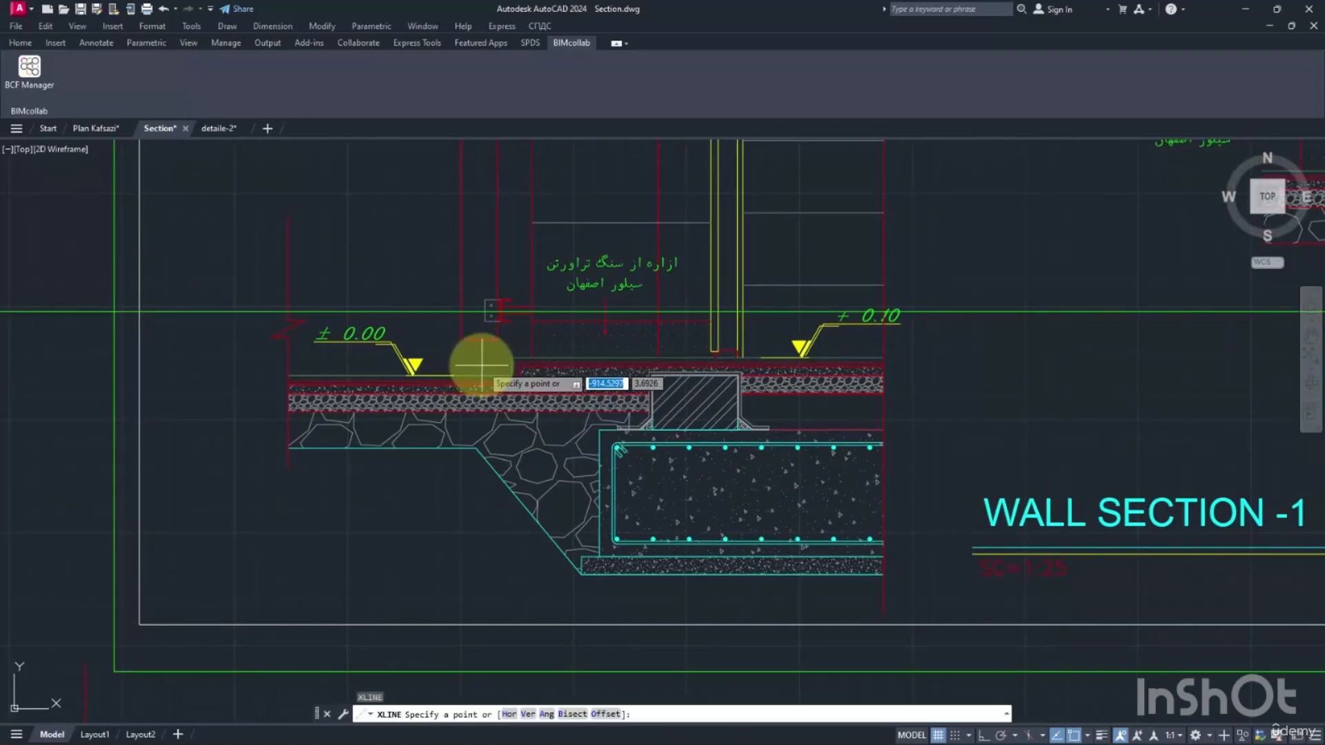
pyautogui.click(516, 356)
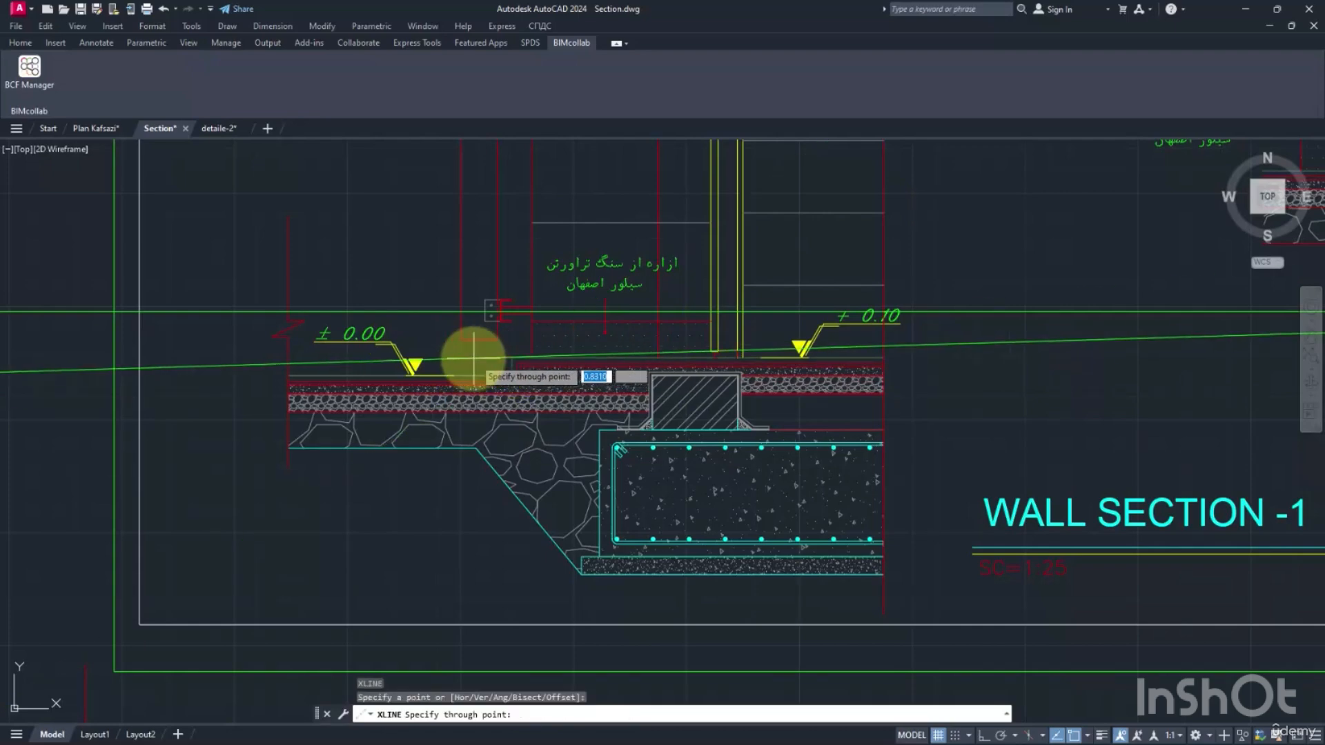
pyautogui.click(532, 357)
pyautogui.press('Return')
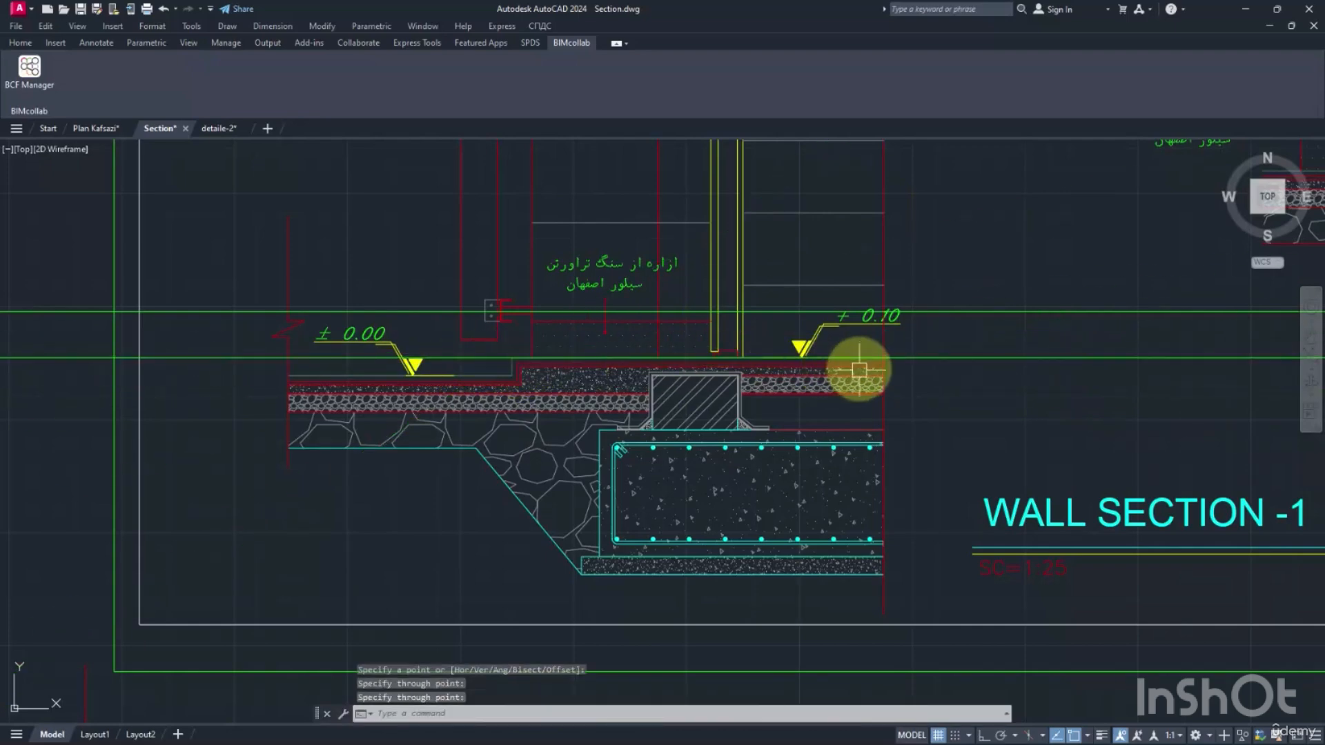
# Measure the vertical distance from the +0.10 floor level down to the top of the foundation.
pyautogui.moveTo(869, 391); pyautogui.dragTo(851, 388, button='middle')
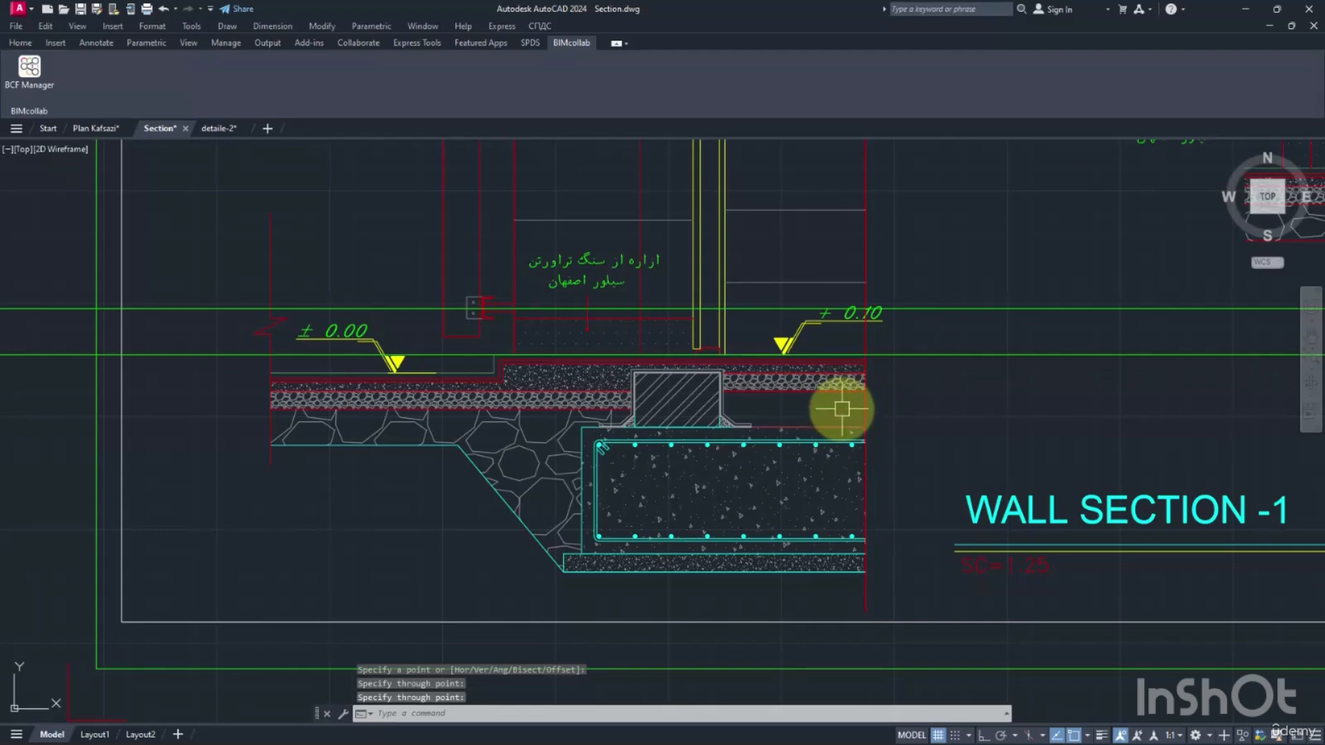
pyautogui.write('dist')
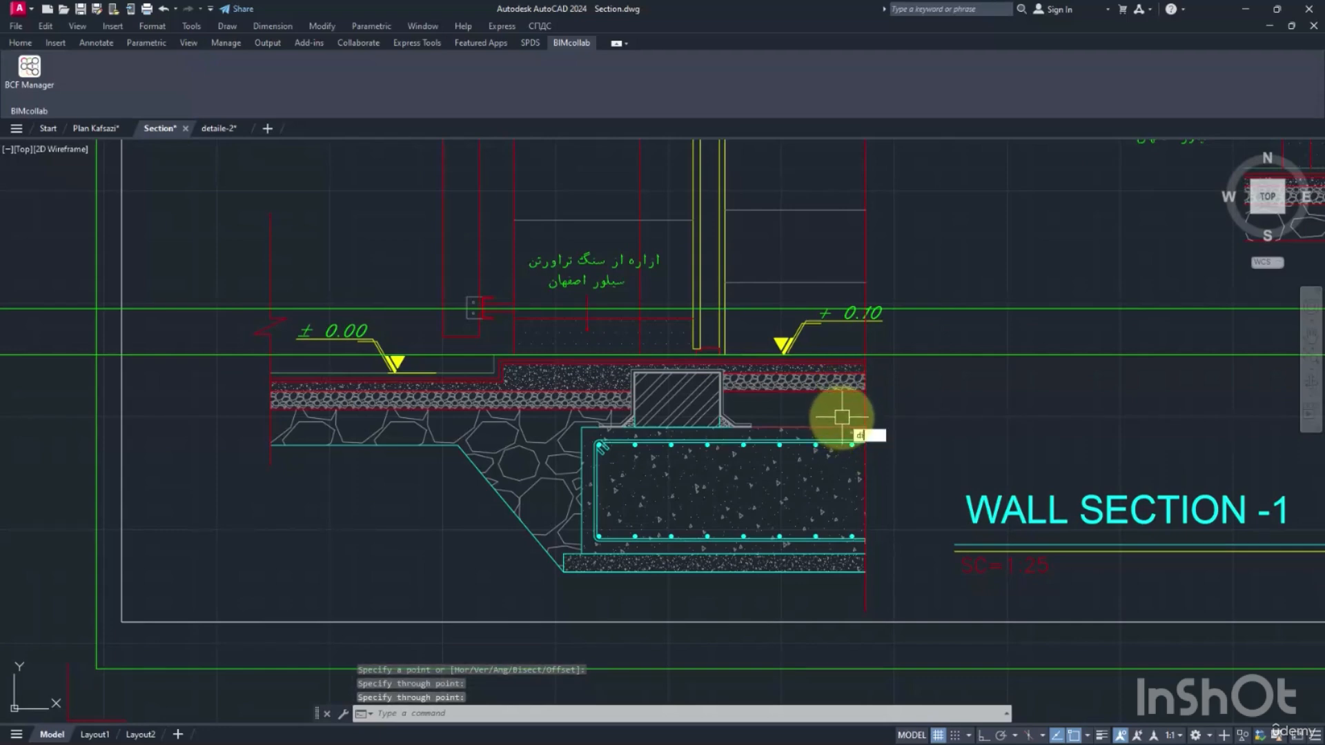
pyautogui.press('Return')
pyautogui.click(866, 354)
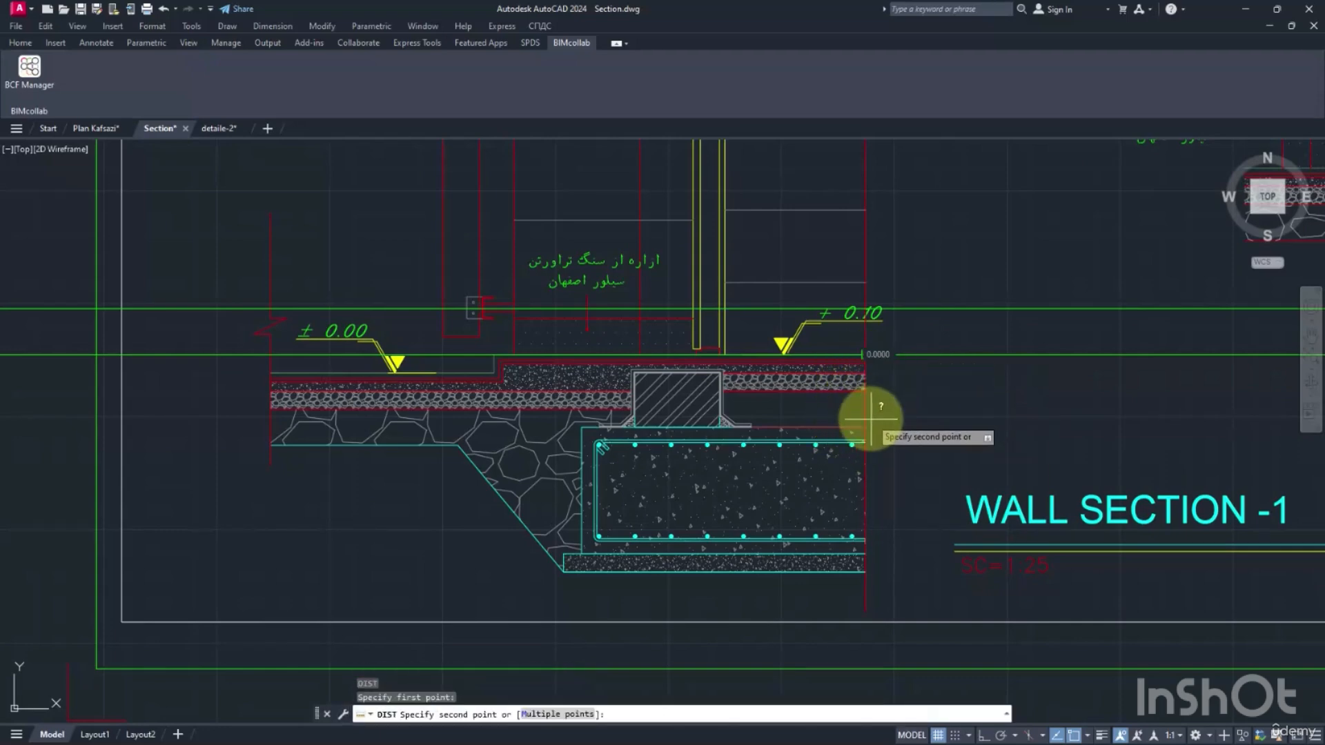
pyautogui.click(865, 427)
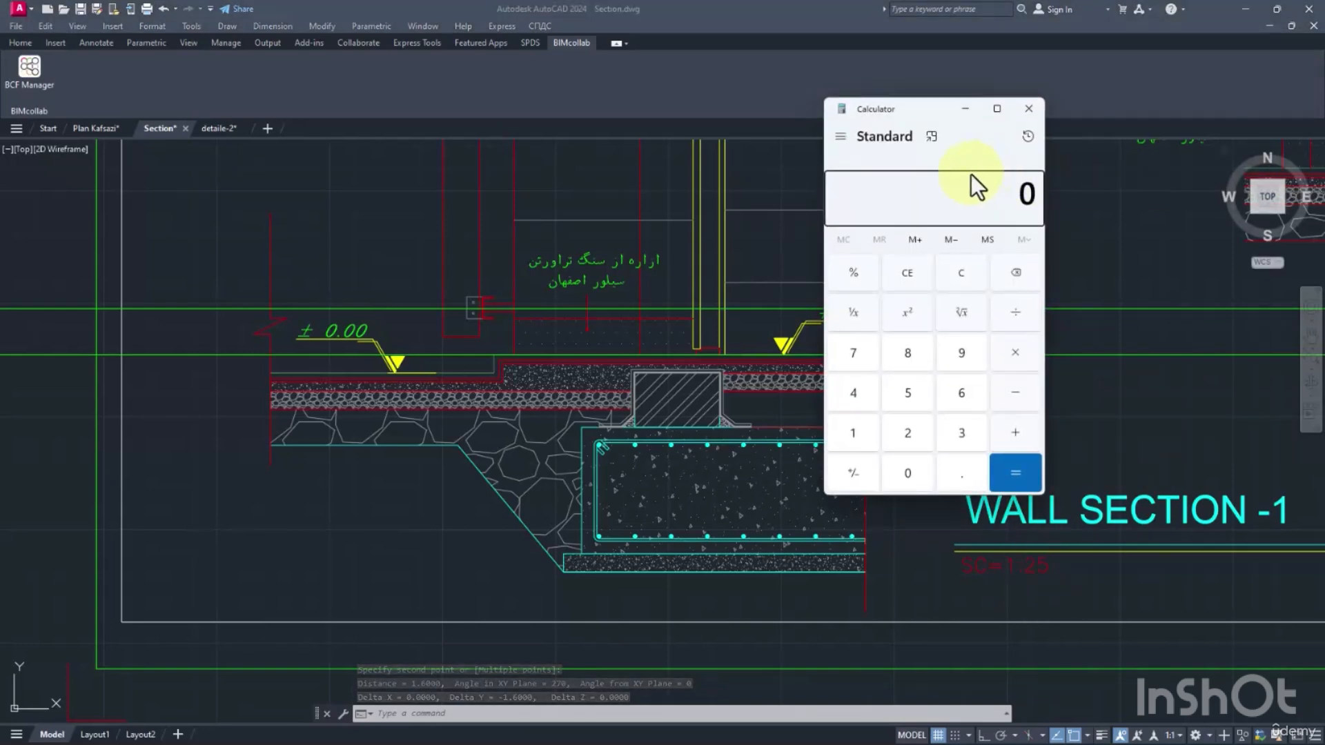
# Divide 1.6 by 4 in Calculator, then return to the Section drawing in AutoCAD.
pyautogui.write('1.6/4')
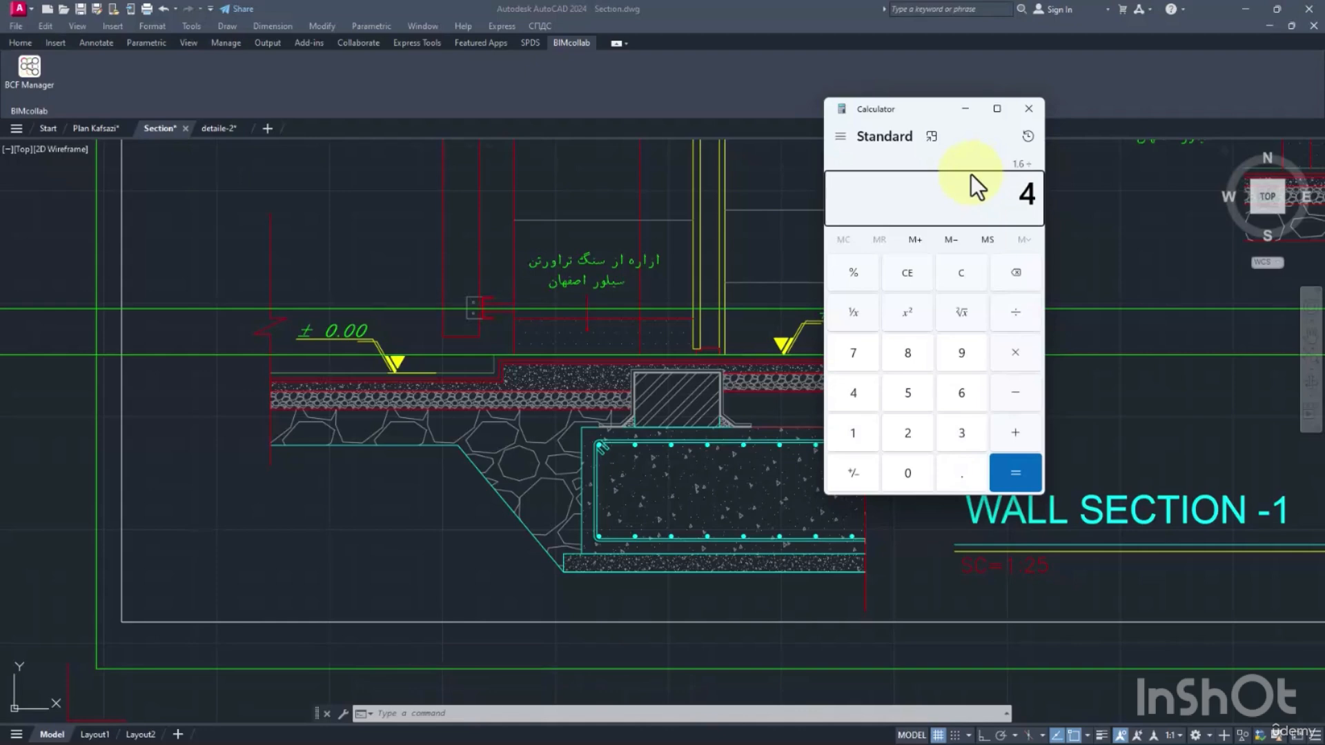
pyautogui.press('Return')
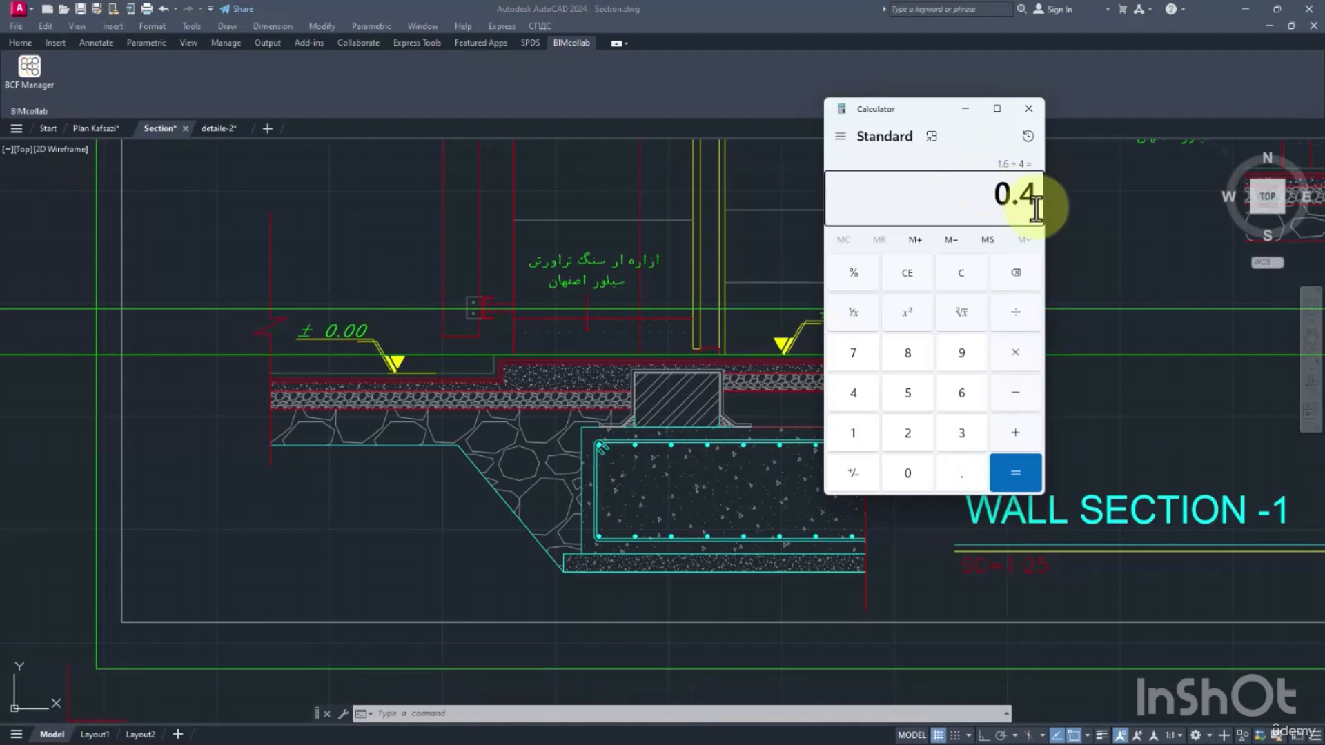
pyautogui.moveTo(942, 139); pyautogui.dragTo(1070, 134)
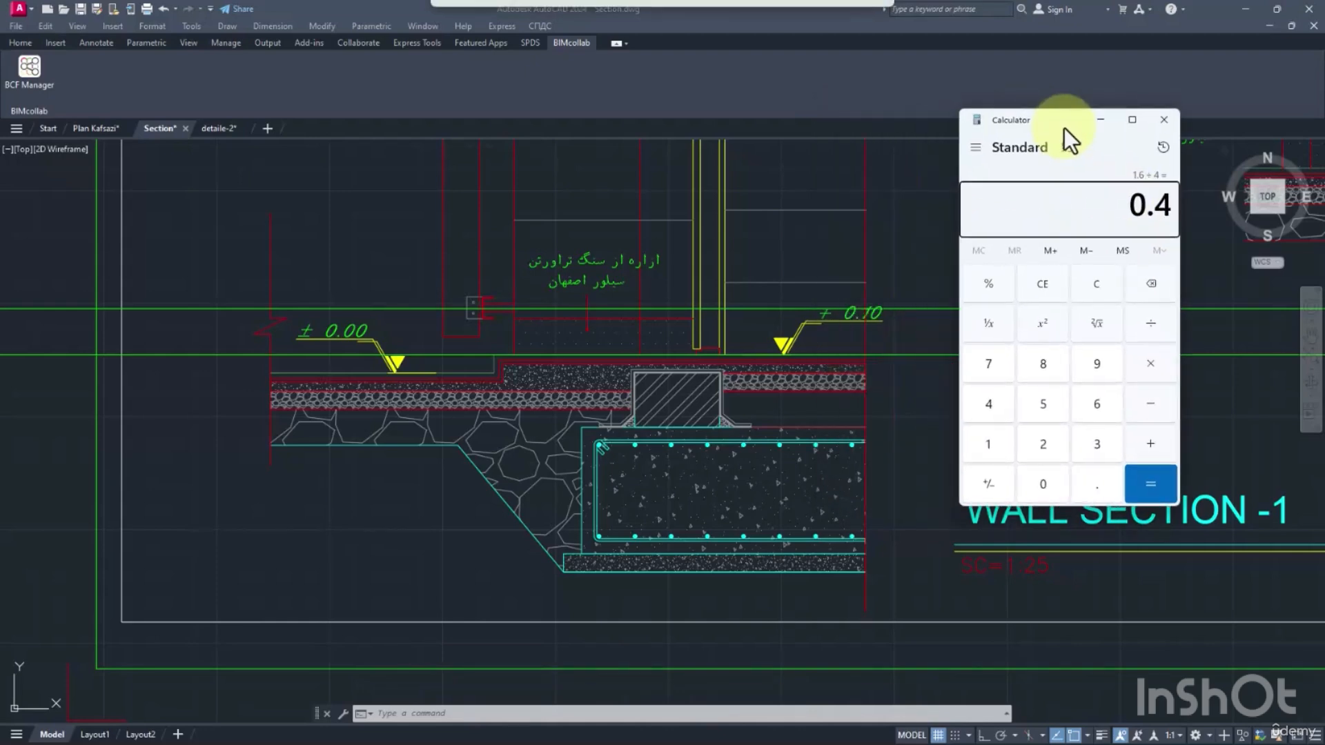
pyautogui.click(904, 380)
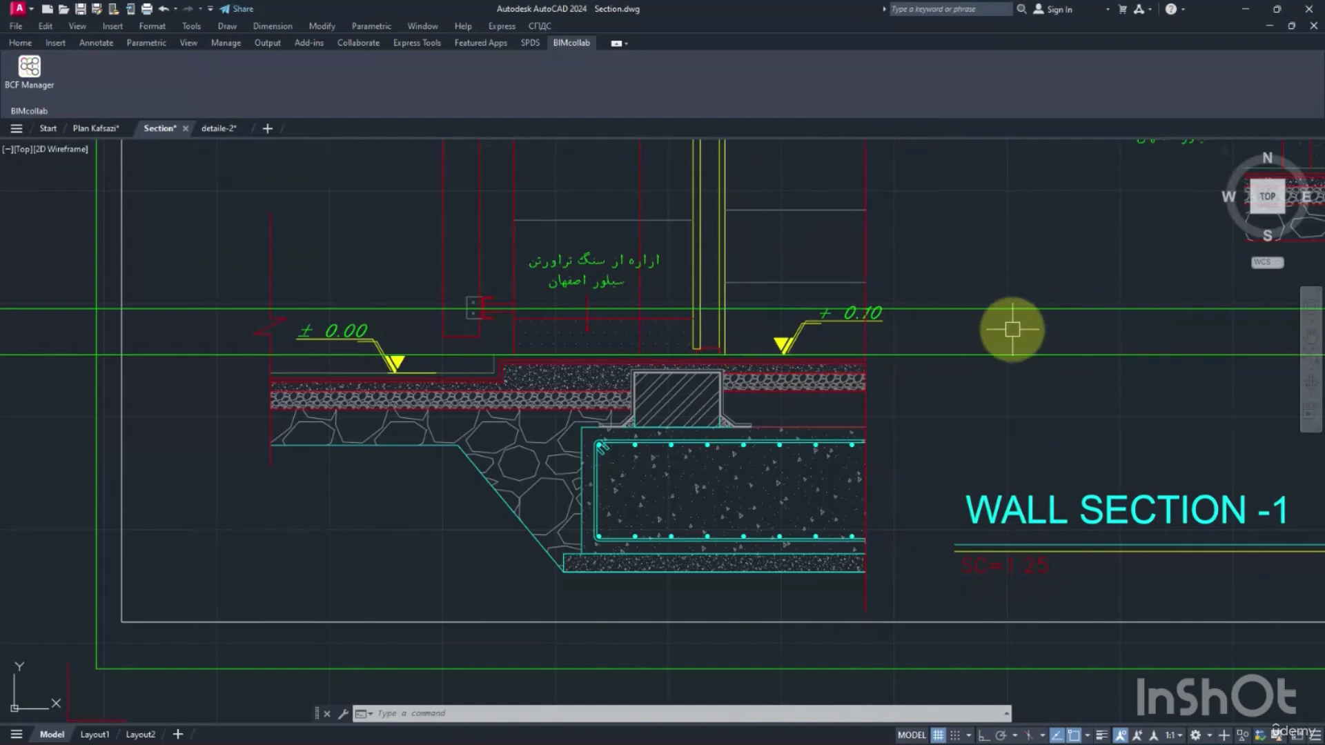
pyautogui.write('xl')
pyautogui.press('Return')
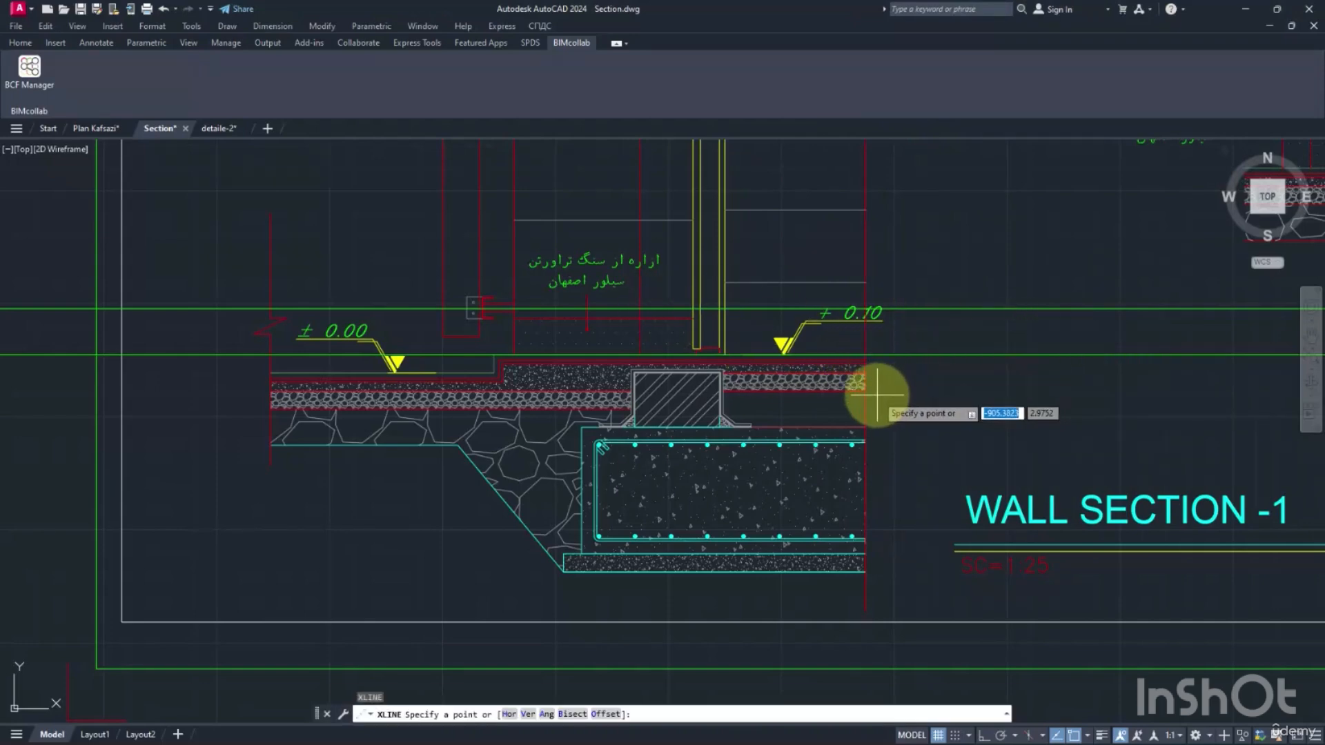
pyautogui.write('v')
pyautogui.press('Return')
pyautogui.press('Escape')
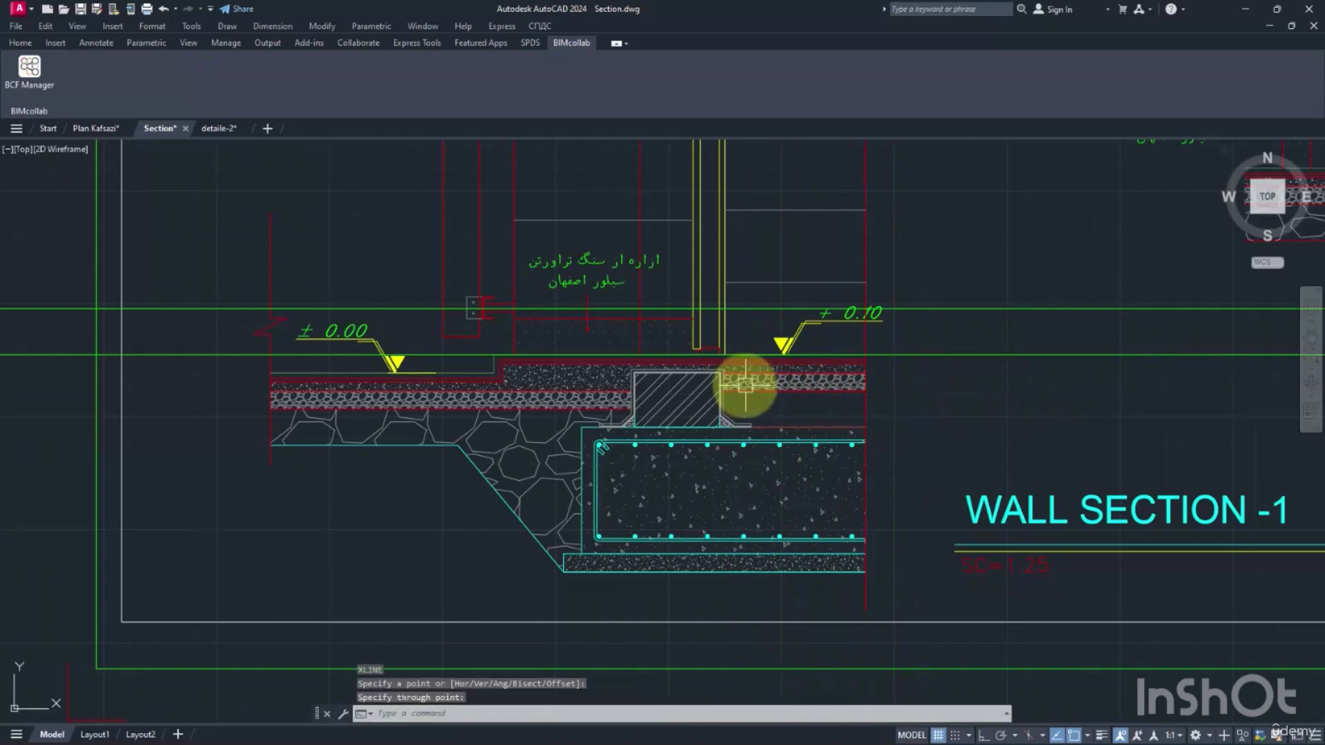
# Draw a horizontal construction line along the underside of the gravel layer below the +0.10 floor.
pyautogui.press('Return')
pyautogui.click(908, 389)
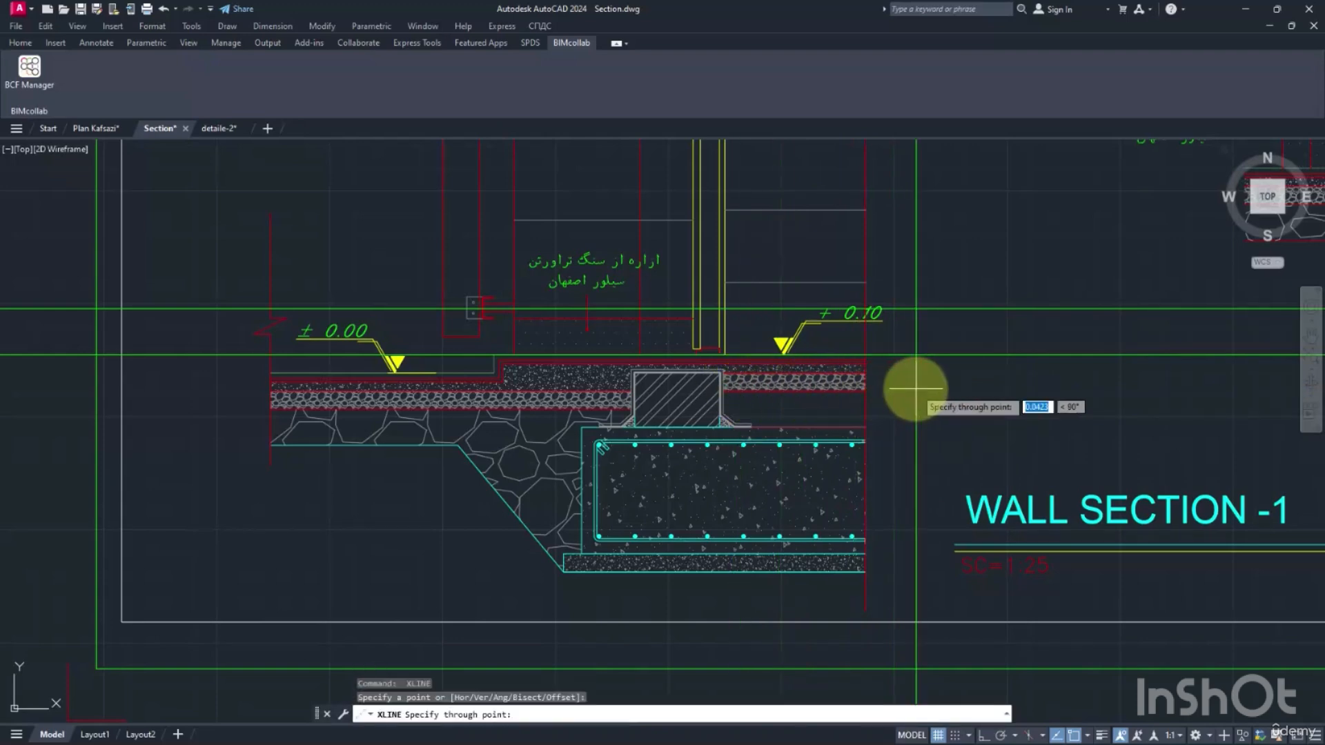
pyautogui.click(866, 391)
pyautogui.press('Return')
# Measure the vertical distances from the bottom and from the top of the gravel layer up to the +0.10 floor level.
pyautogui.scroll(2, 881, 405)
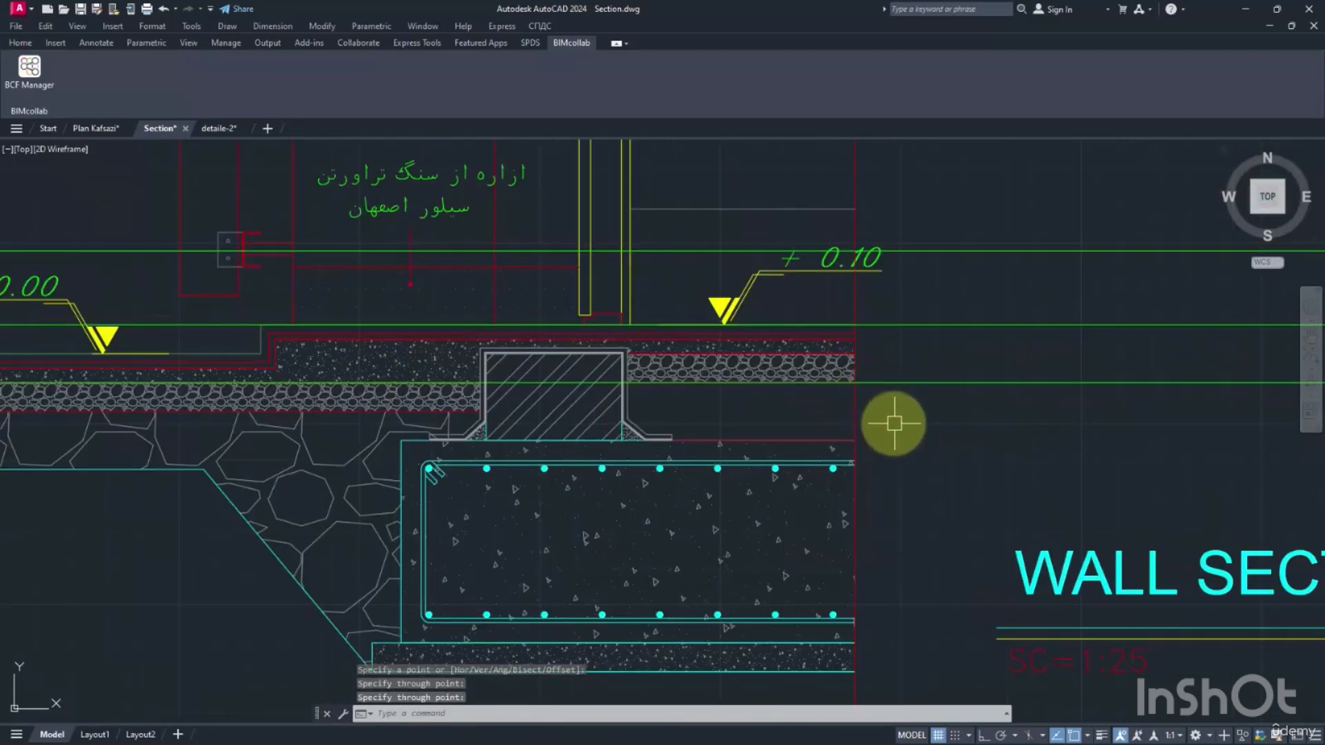
pyautogui.write('dist')
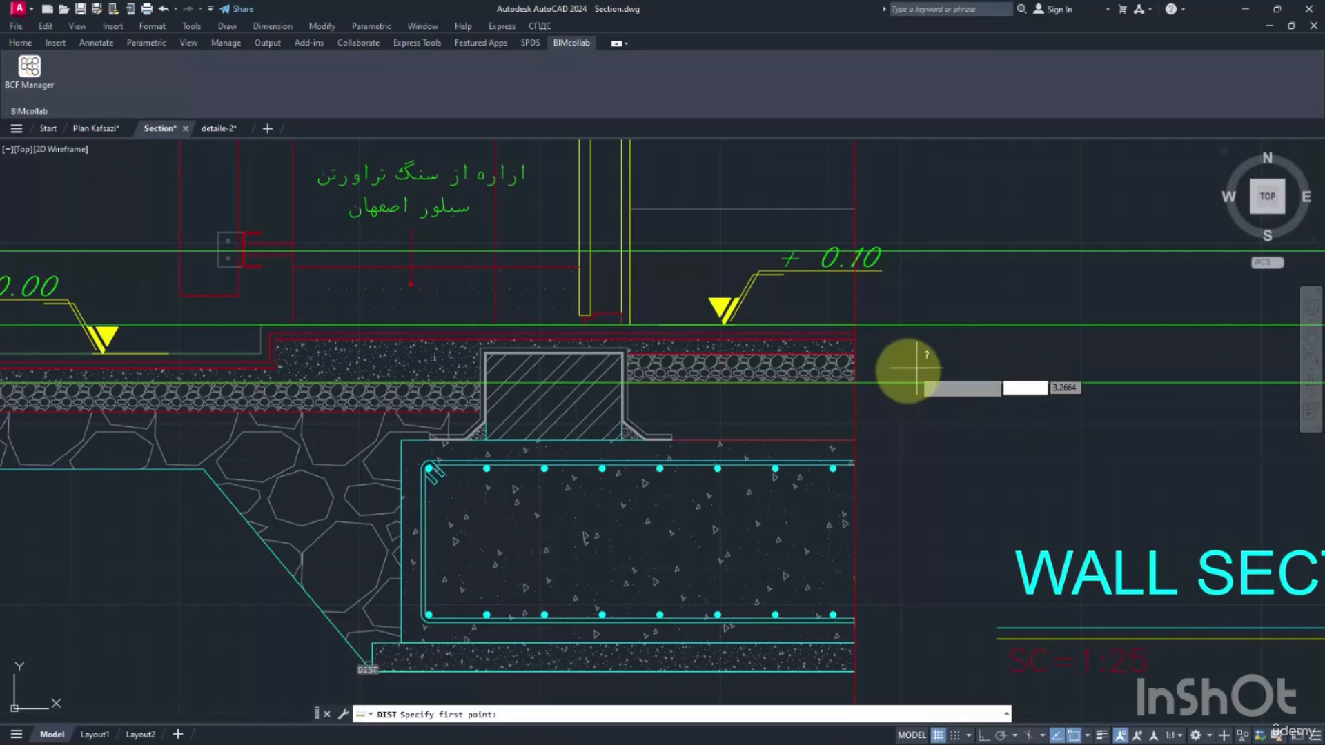
pyautogui.press('Return')
pyautogui.click(854, 383)
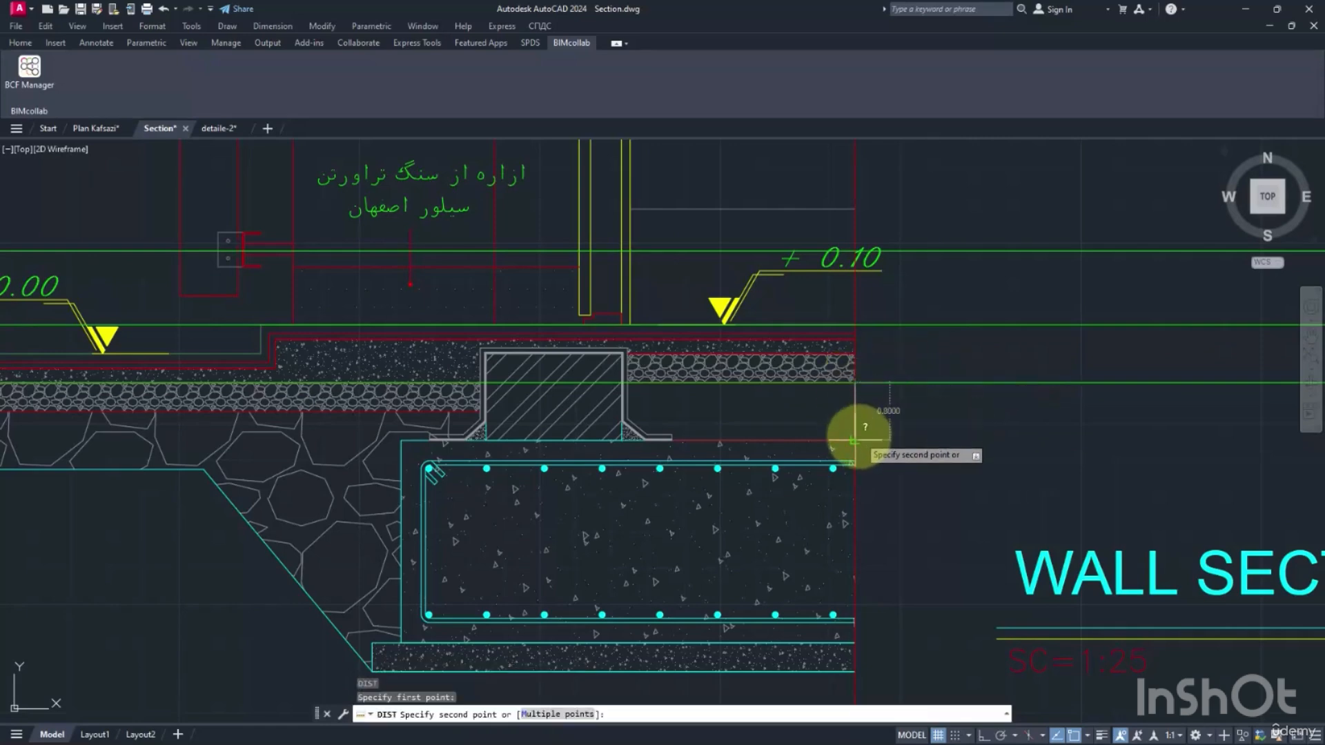
pyautogui.click(855, 325)
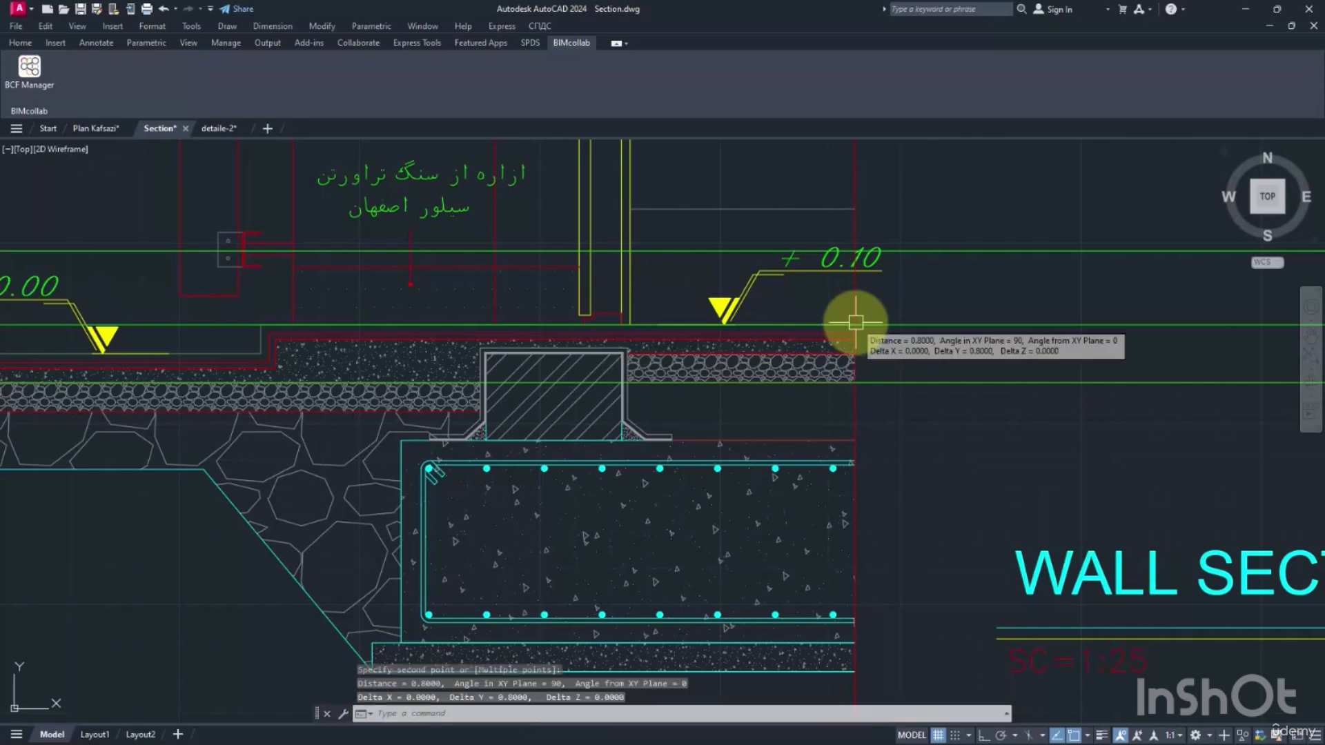
pyautogui.press('Return')
pyautogui.click(855, 353)
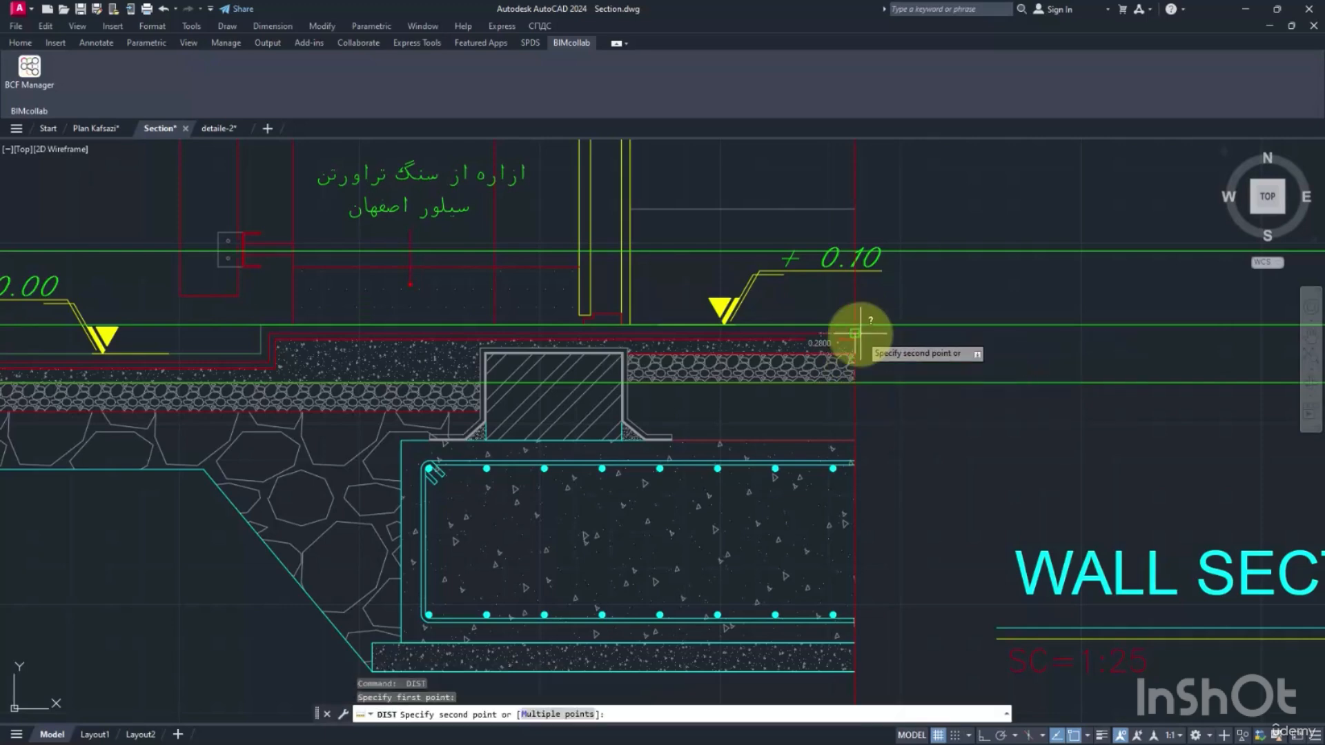
pyautogui.click(855, 324)
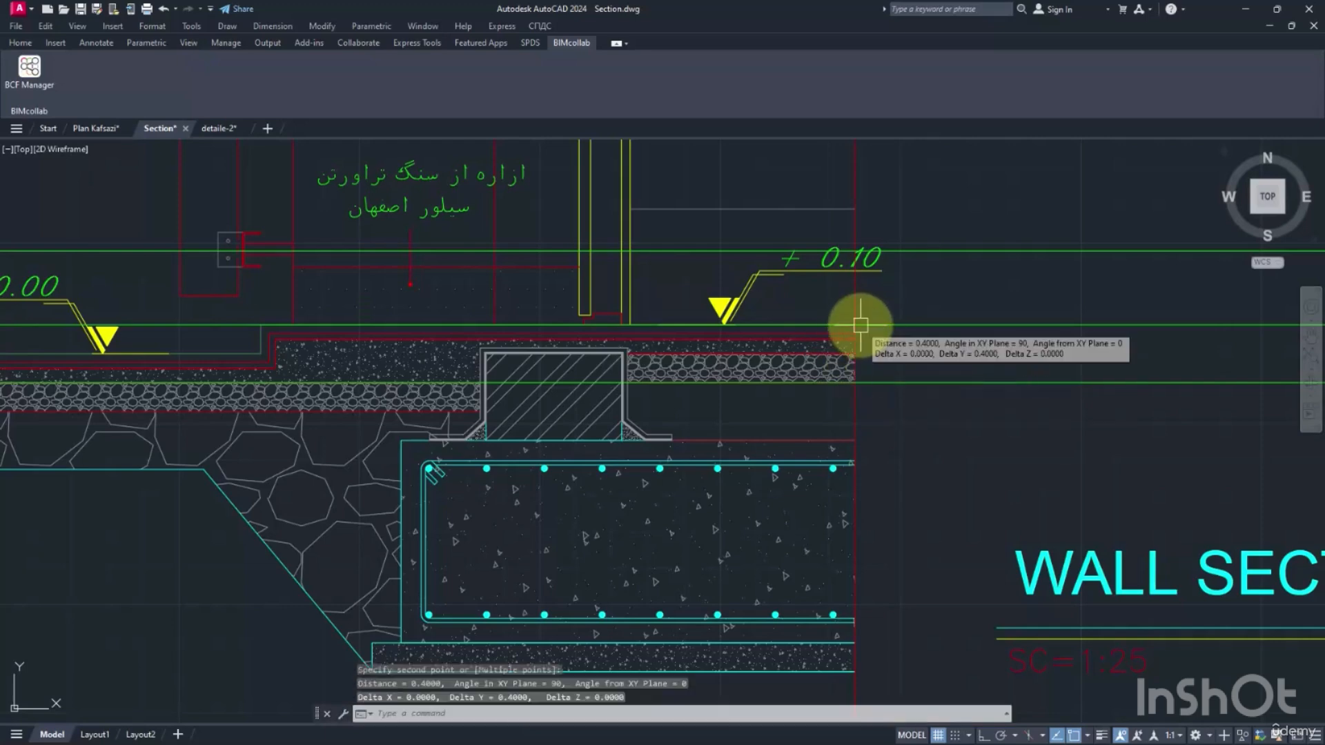
# Move the lower construction line from the underside of the gravel layer up to its top edge.
pyautogui.write('m')
pyautogui.press('Return')
pyautogui.click(879, 382)
pyautogui.press('Return')
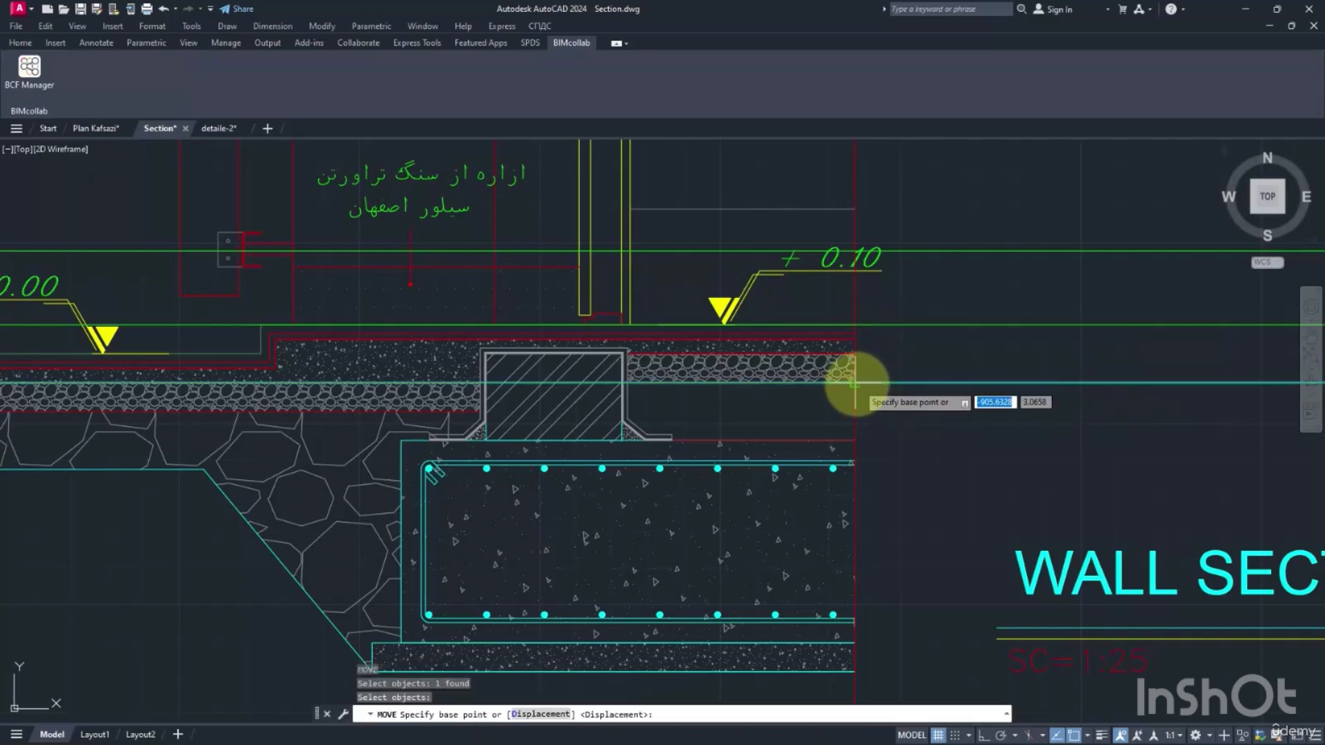
pyautogui.click(857, 382)
pyautogui.click(855, 353)
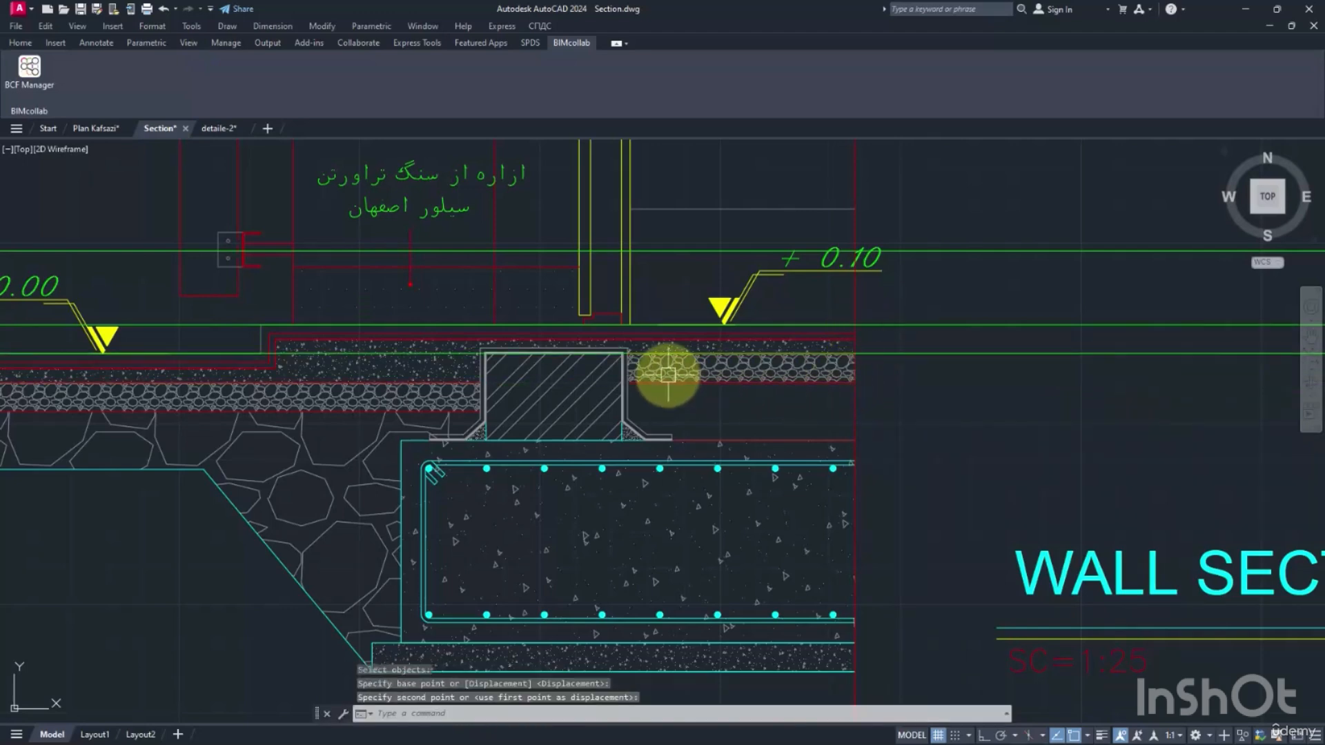
# Compare the floor layers in the neighbouring wall section with those below the +0.10 level in WALL SECTION -1.
pyautogui.scroll(-3, 690, 370)
pyautogui.moveTo(940, 364); pyautogui.dragTo(601, 414, button='middle')
pyautogui.scroll(5, 966, 290)
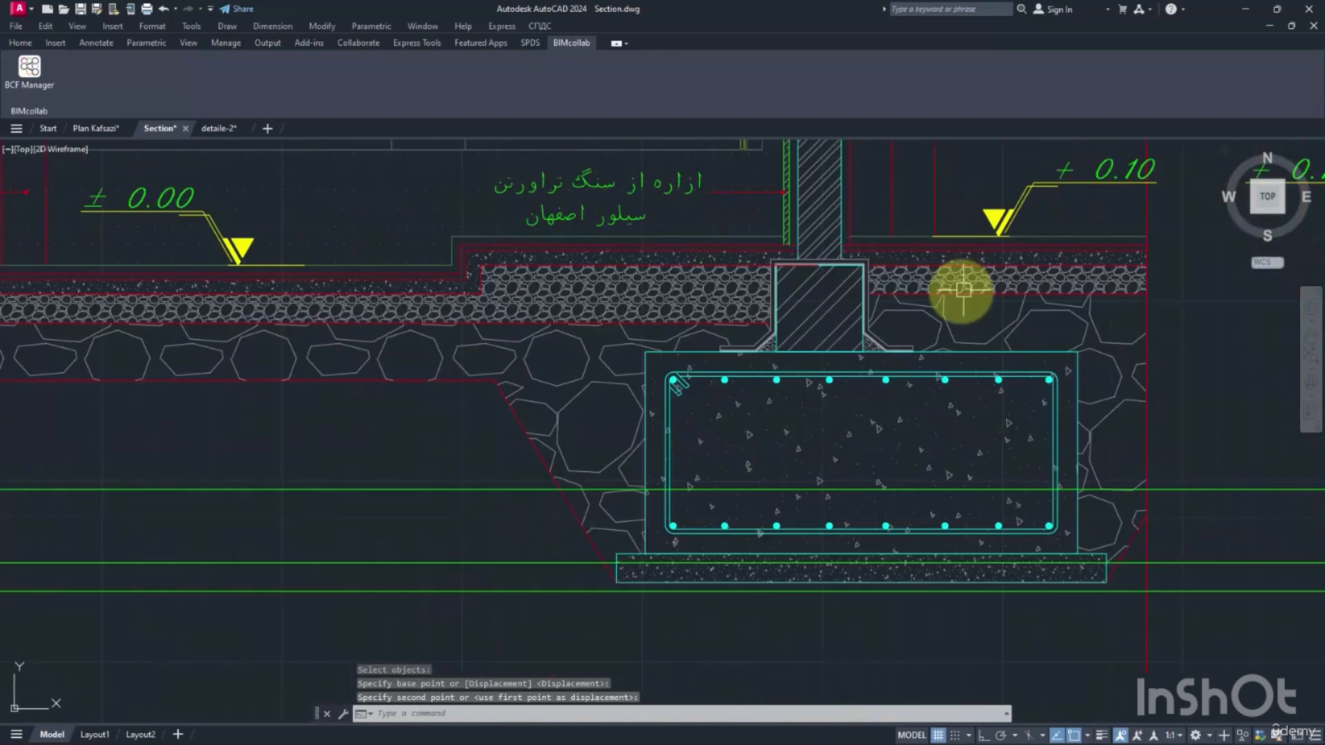
pyautogui.scroll(-5, 952, 310)
pyautogui.scroll(4, 504, 401)
pyautogui.scroll(3, 495, 385)
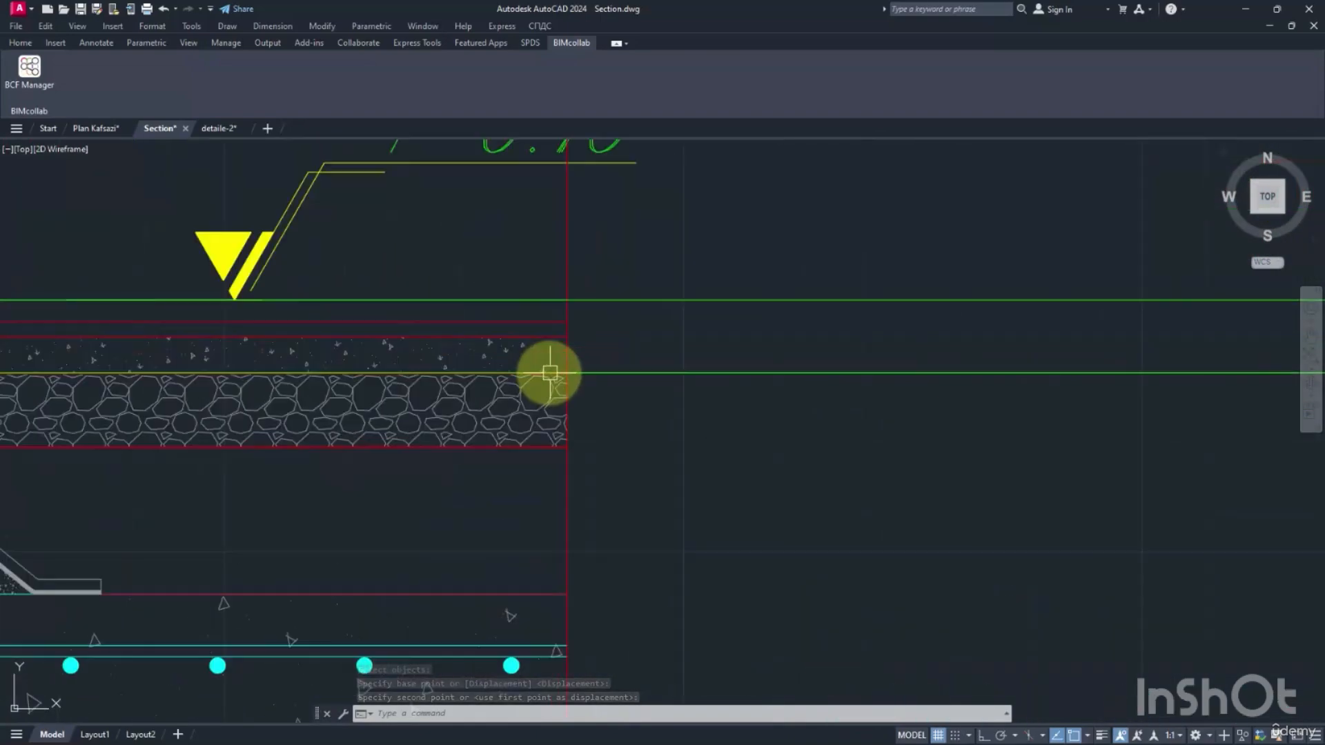
pyautogui.moveTo(550, 370); pyautogui.dragTo(751, 373, button='middle')
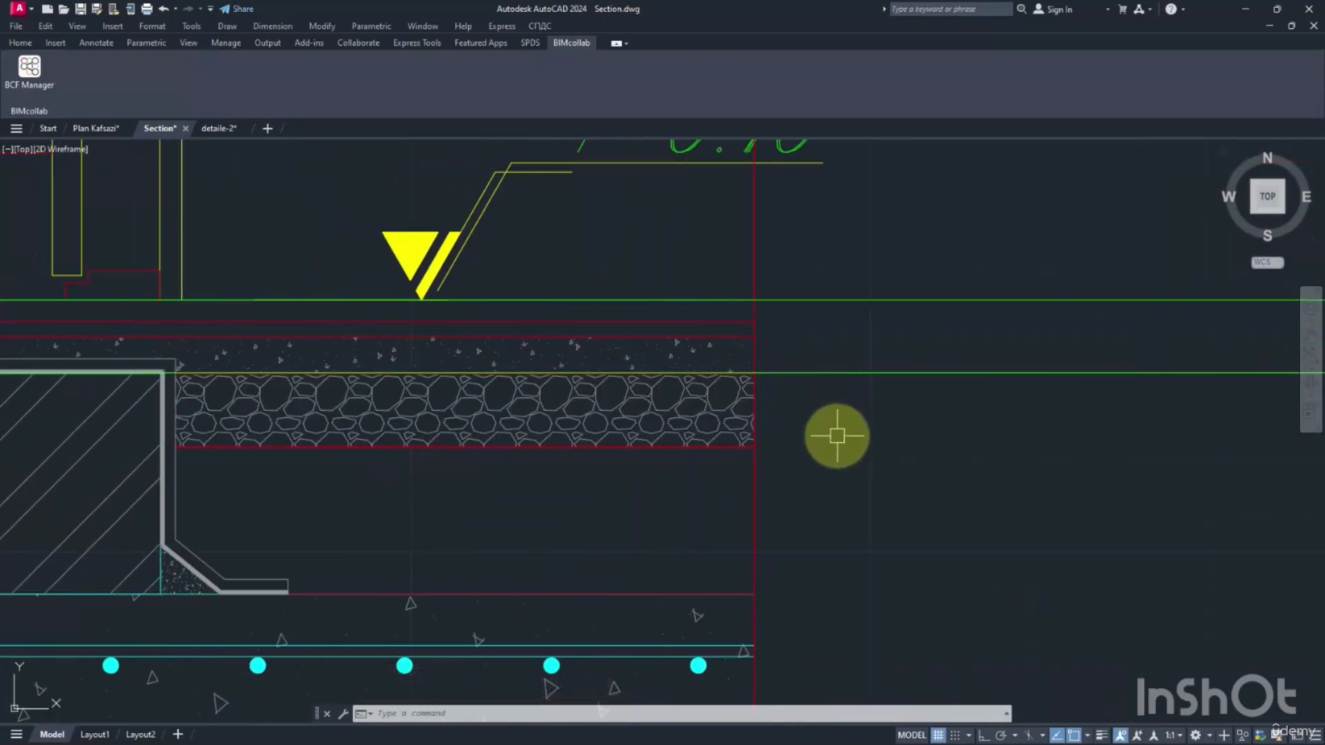
# Measure the vertical distances from the underside of the gravel layer down to the foundation top and up to the gravel's top edge.
pyautogui.write('i')
pyautogui.press('Return')
pyautogui.moveTo(795, 449); pyautogui.dragTo(787, 423, button='middle')
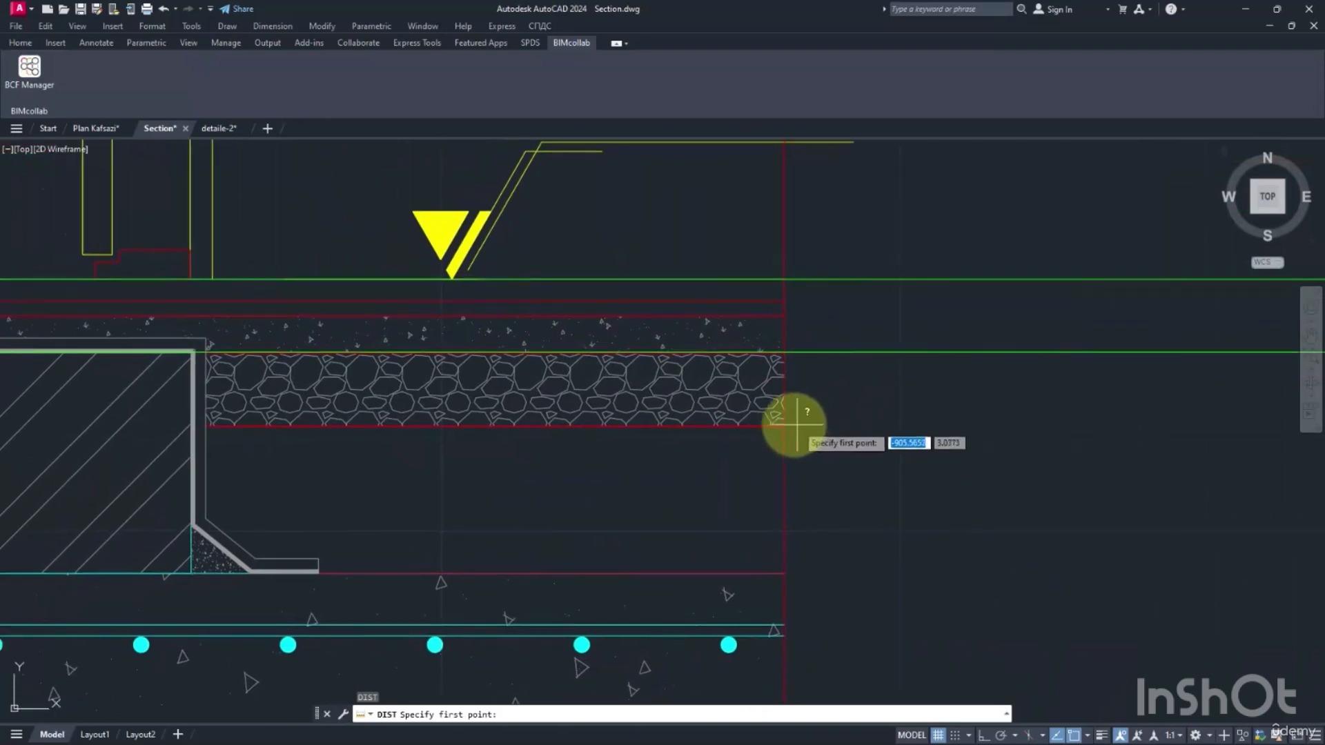
pyautogui.click(784, 426)
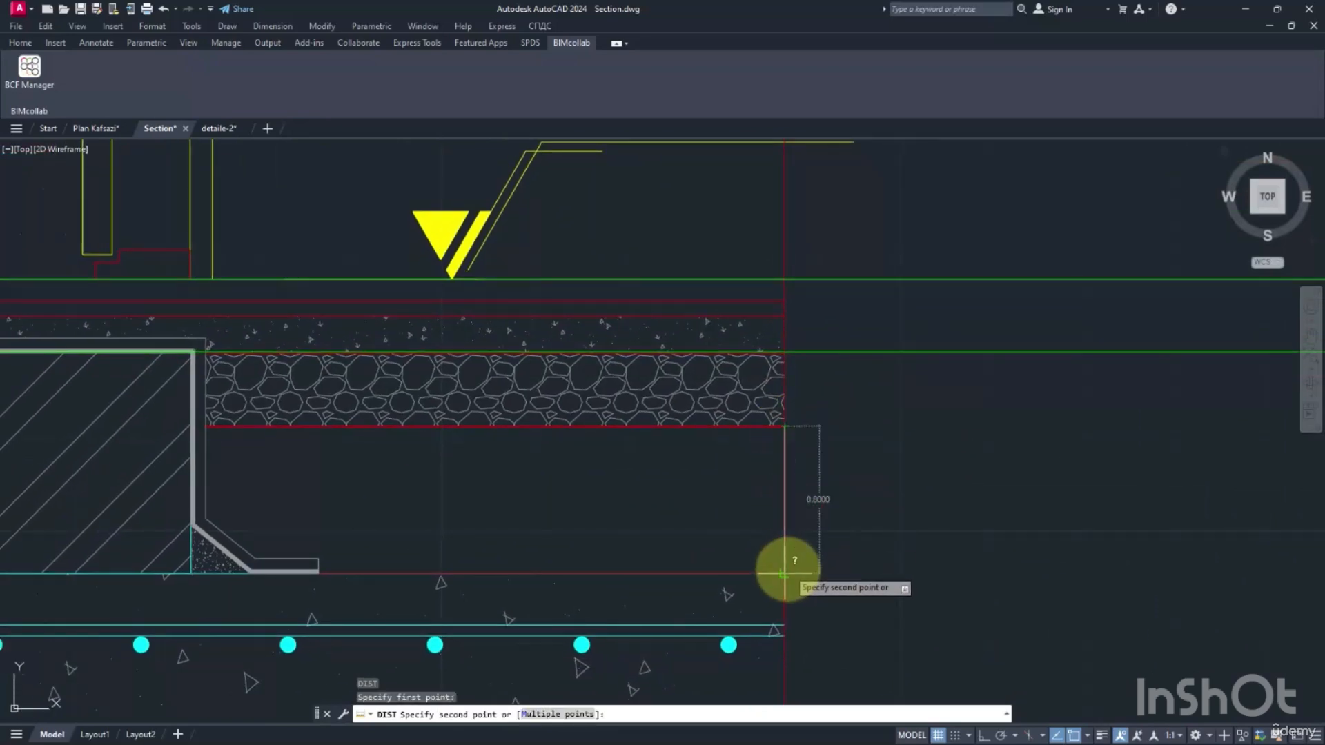
pyautogui.moveTo(784, 572); pyautogui.dragTo(764, 482, button='middle')
pyautogui.scroll(-2, 764, 483)
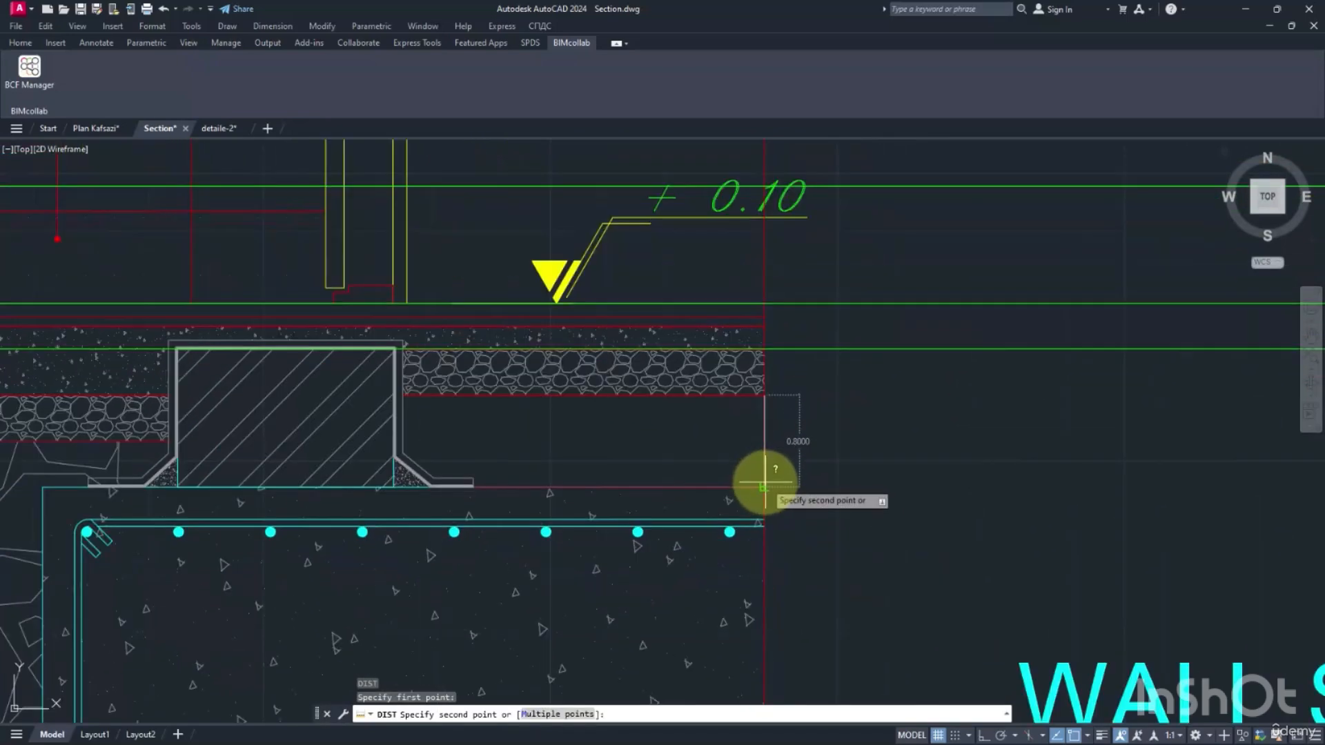
pyautogui.click(764, 482)
pyautogui.press('Return')
pyautogui.click(765, 395)
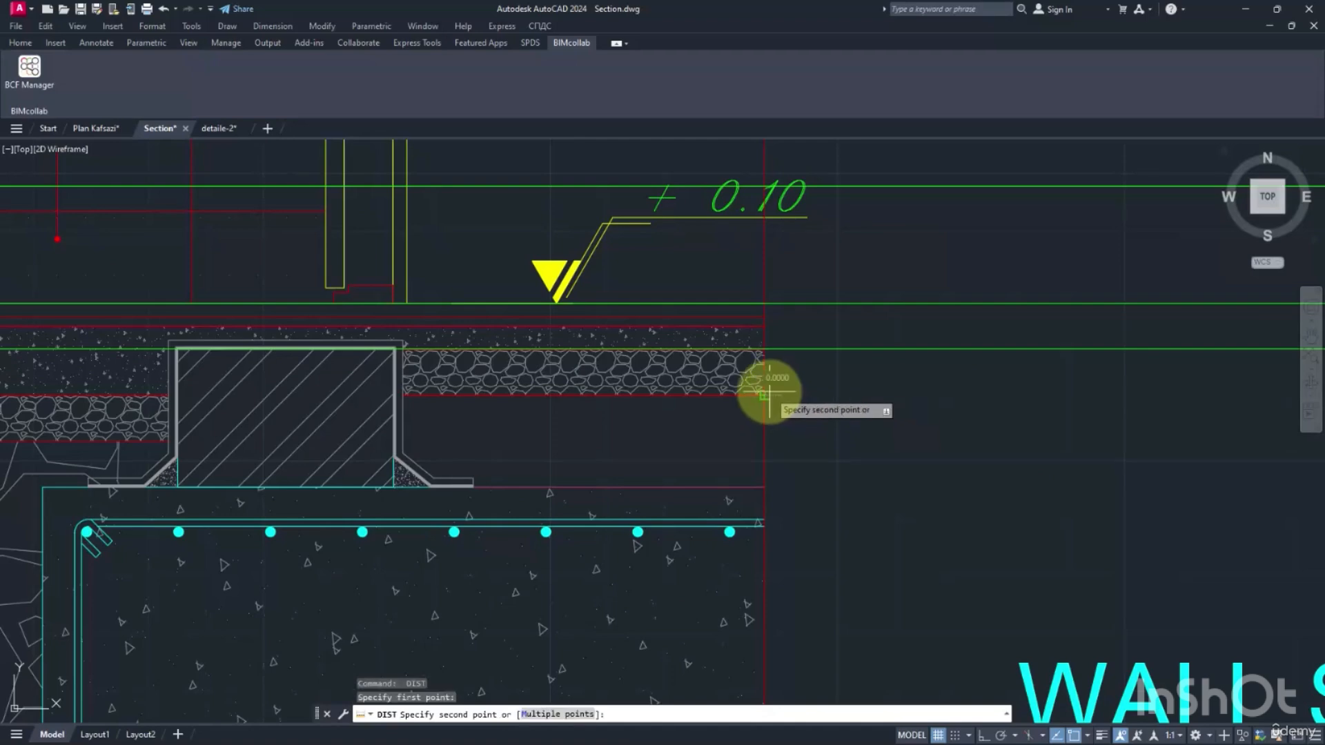
pyautogui.click(769, 353)
# Compare the floor and foundation build-ups in WALL SECTION -1, WALL SECTION -2 and WALL SECTION -3.
pyautogui.moveTo(627, 438)
pyautogui.mouseDown(button='middle')
pyautogui.moveTo(928, 406)
pyautogui.moveTo(952, 419)
pyautogui.mouseUp(button='middle')
pyautogui.scroll(-2, 953, 419)
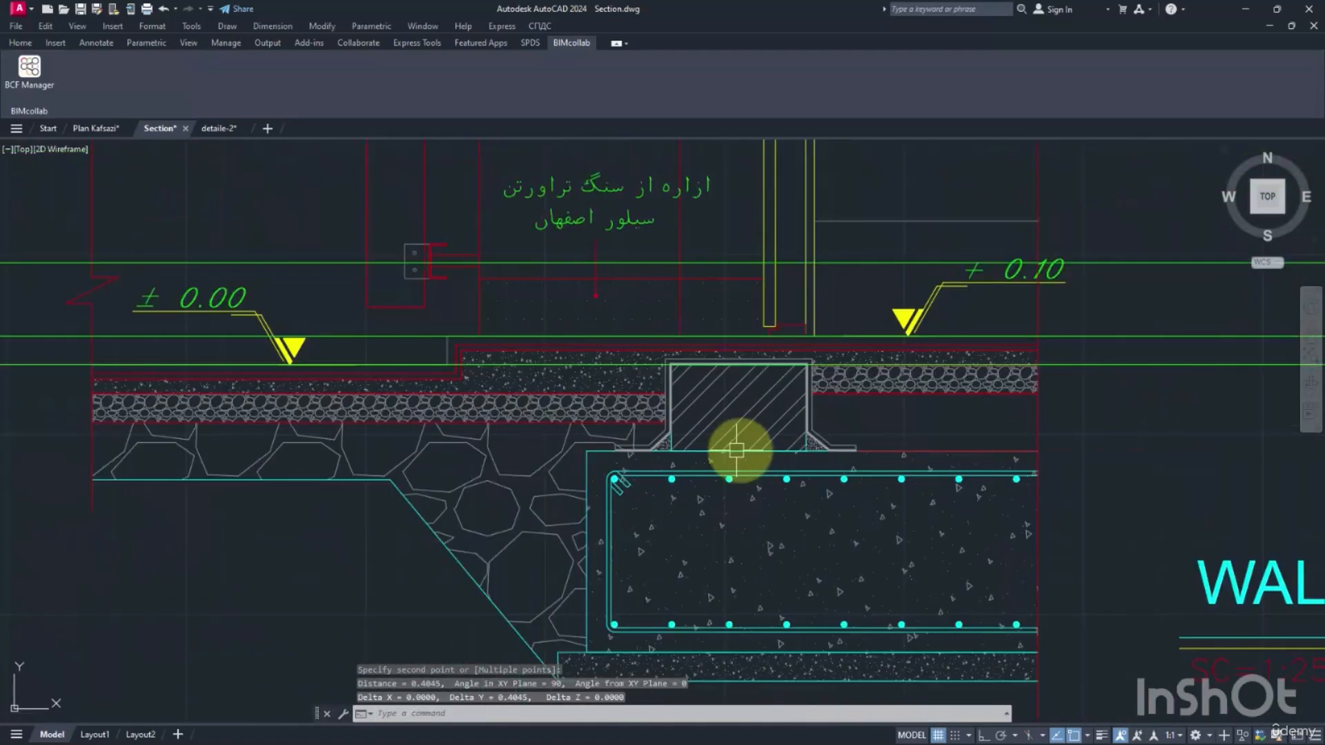
pyautogui.moveTo(464, 449)
pyautogui.mouseDown(button='middle')
pyautogui.moveTo(753, 433)
pyautogui.moveTo(384, 414)
pyautogui.mouseUp(button='middle')
pyautogui.scroll(-3, 754, 434)
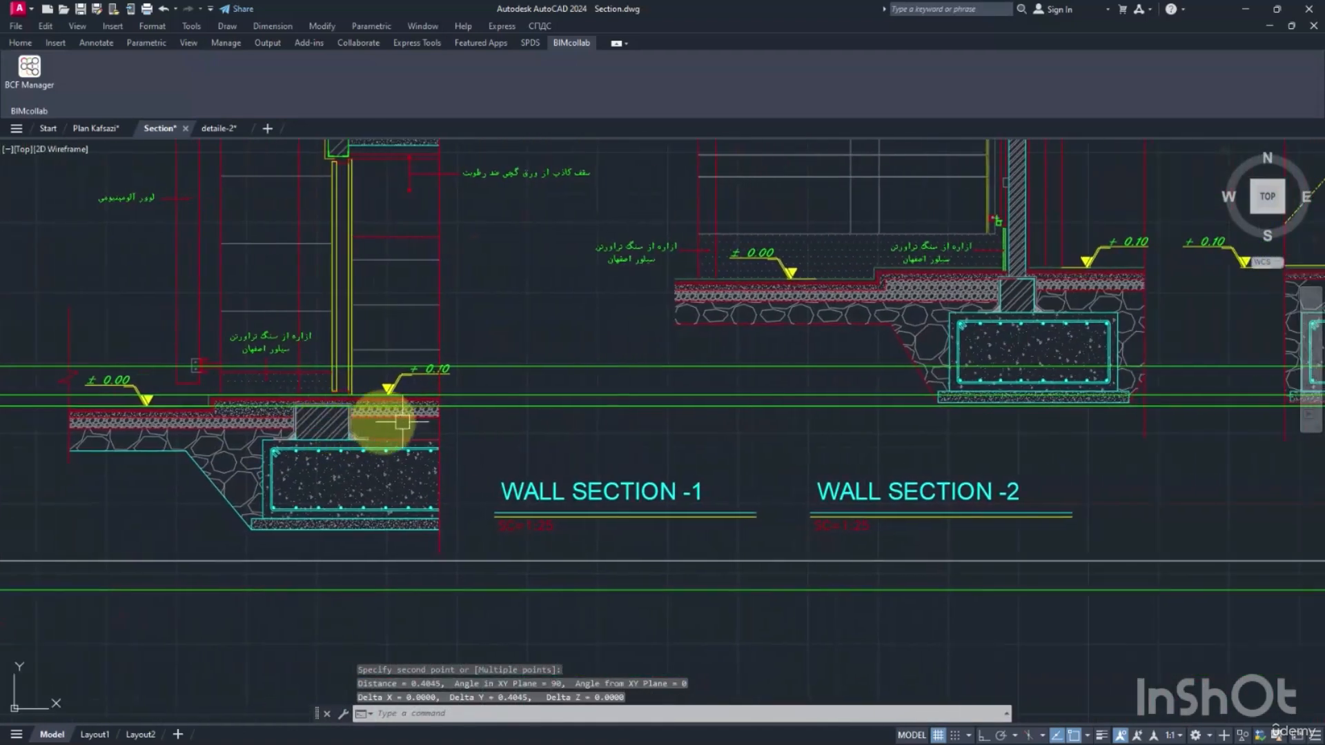
pyautogui.moveTo(897, 408); pyautogui.dragTo(417, 410, button='middle')
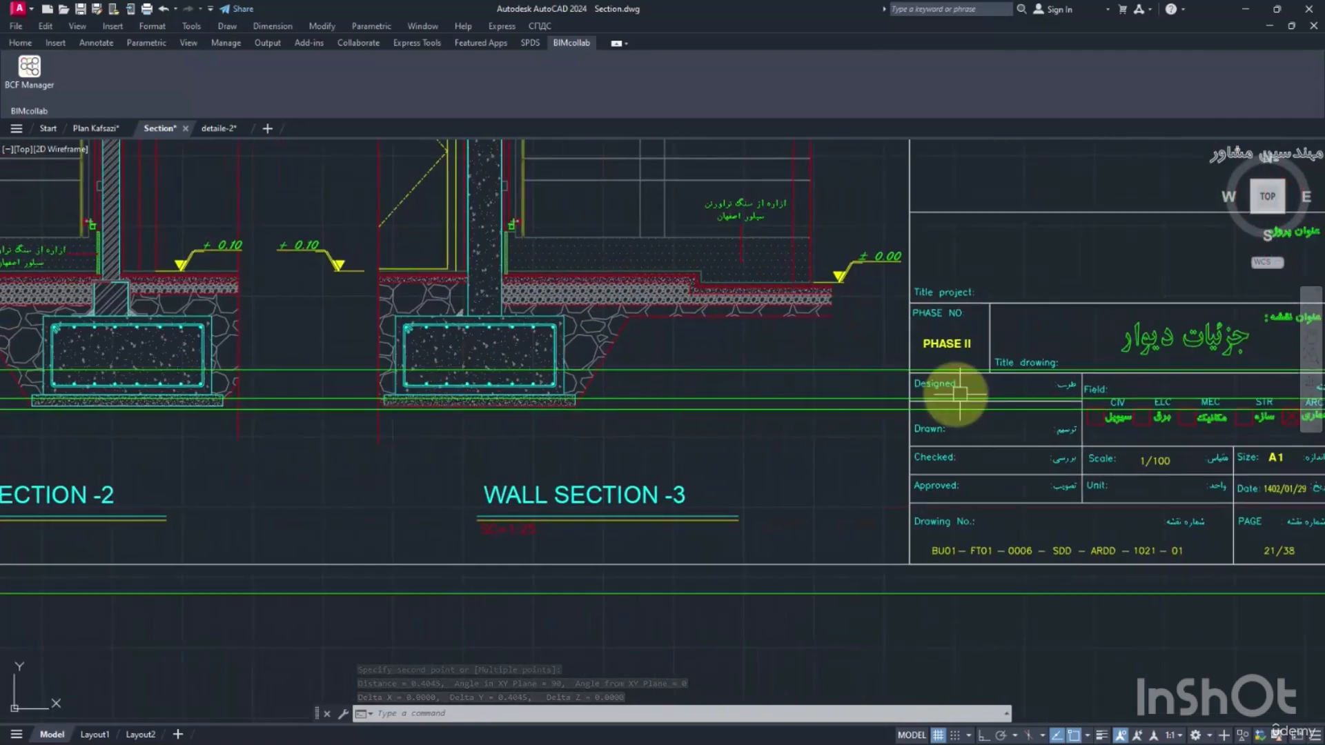
pyautogui.moveTo(947, 396); pyautogui.dragTo(691, 399, button='middle')
pyautogui.moveTo(451, 395); pyautogui.dragTo(603, 427, button='middle')
pyautogui.scroll(-5, 525, 386)
pyautogui.moveTo(276, 427); pyautogui.dragTo(600, 458, button='middle')
pyautogui.scroll(1, 284, 162)
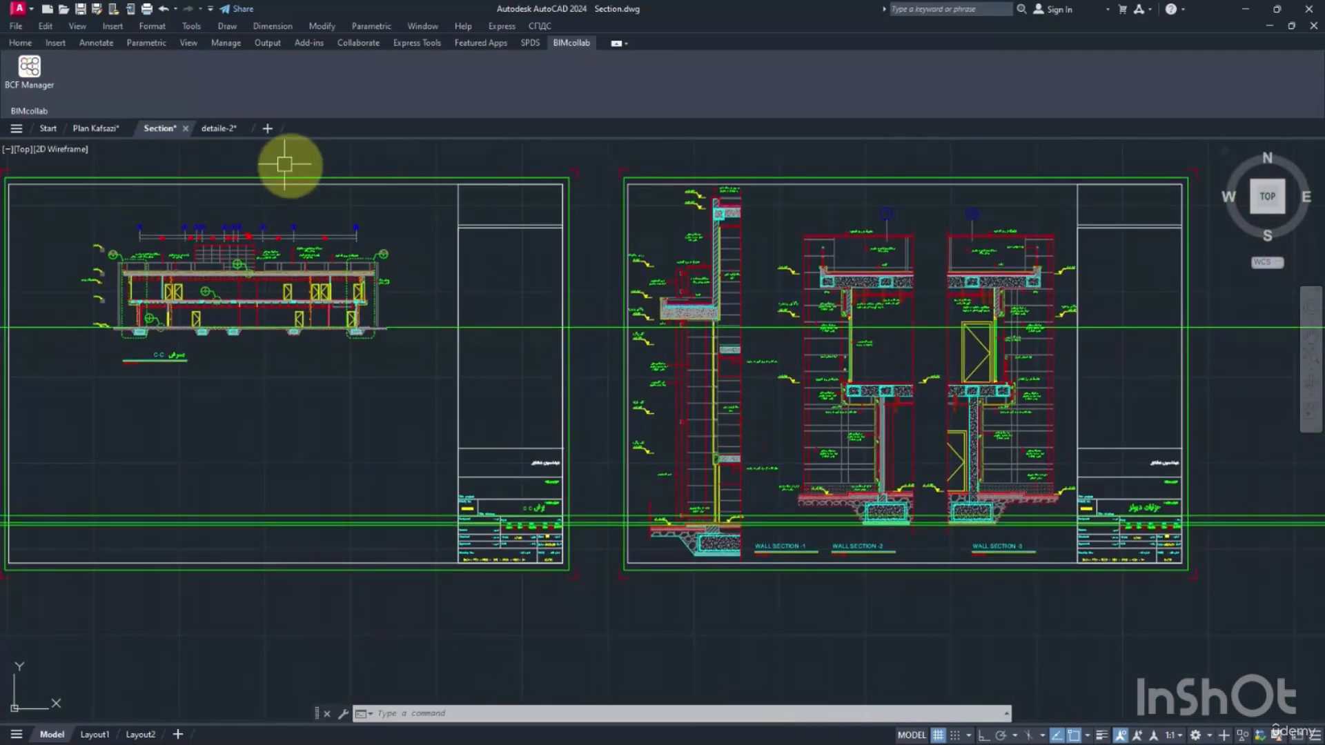
# Switch to the detaile-1 drawing and display floor details 1 and 2 on its 0301 layout.
pyautogui.click(226, 128)
pyautogui.moveTo(974, 336); pyautogui.dragTo(805, 405, button='middle')
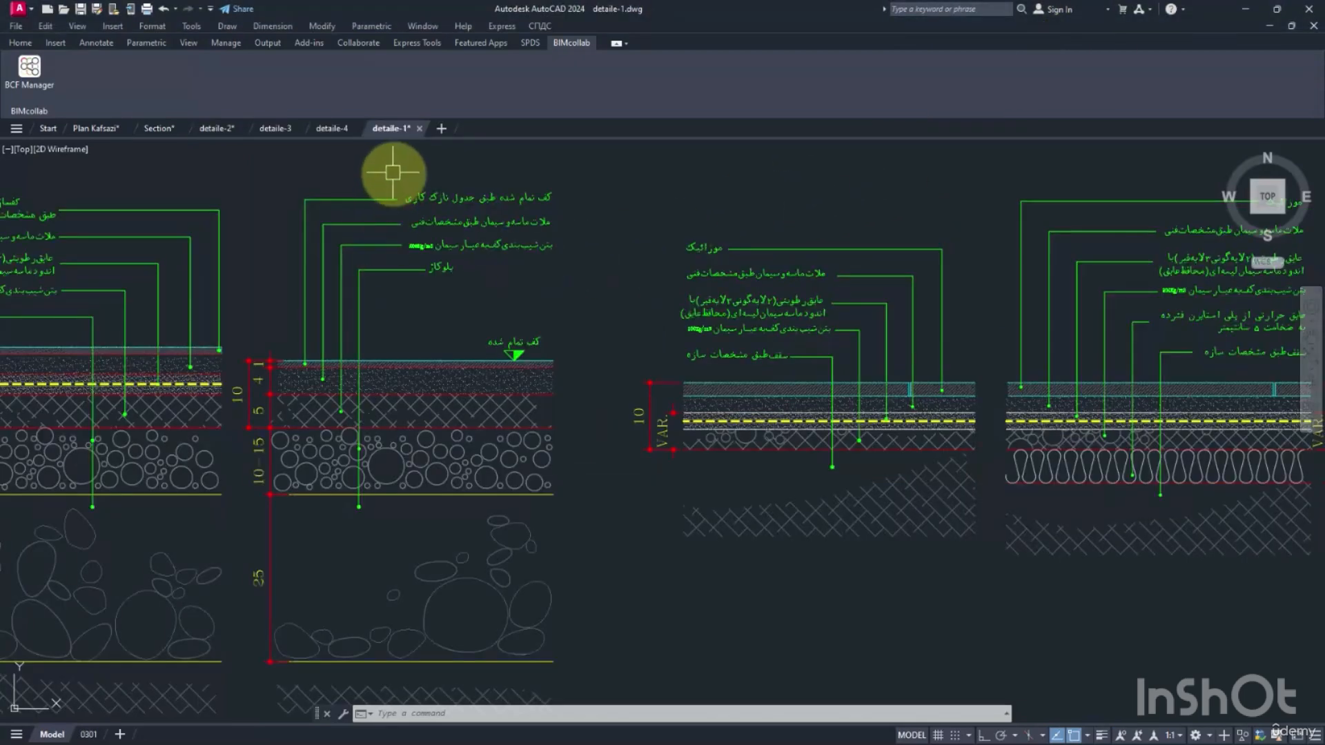
pyautogui.scroll(-2, 621, 297)
pyautogui.moveTo(431, 220); pyautogui.dragTo(550, 181, button='middle')
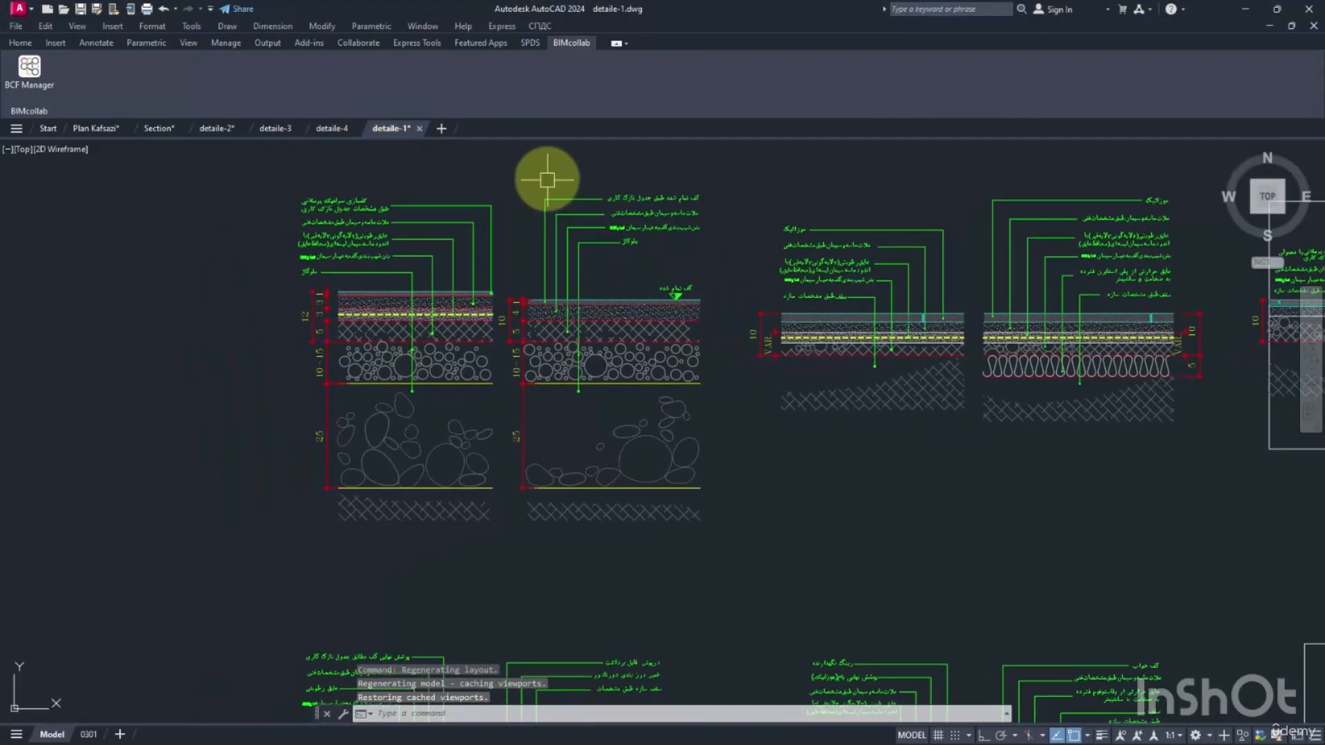
pyautogui.click(89, 734)
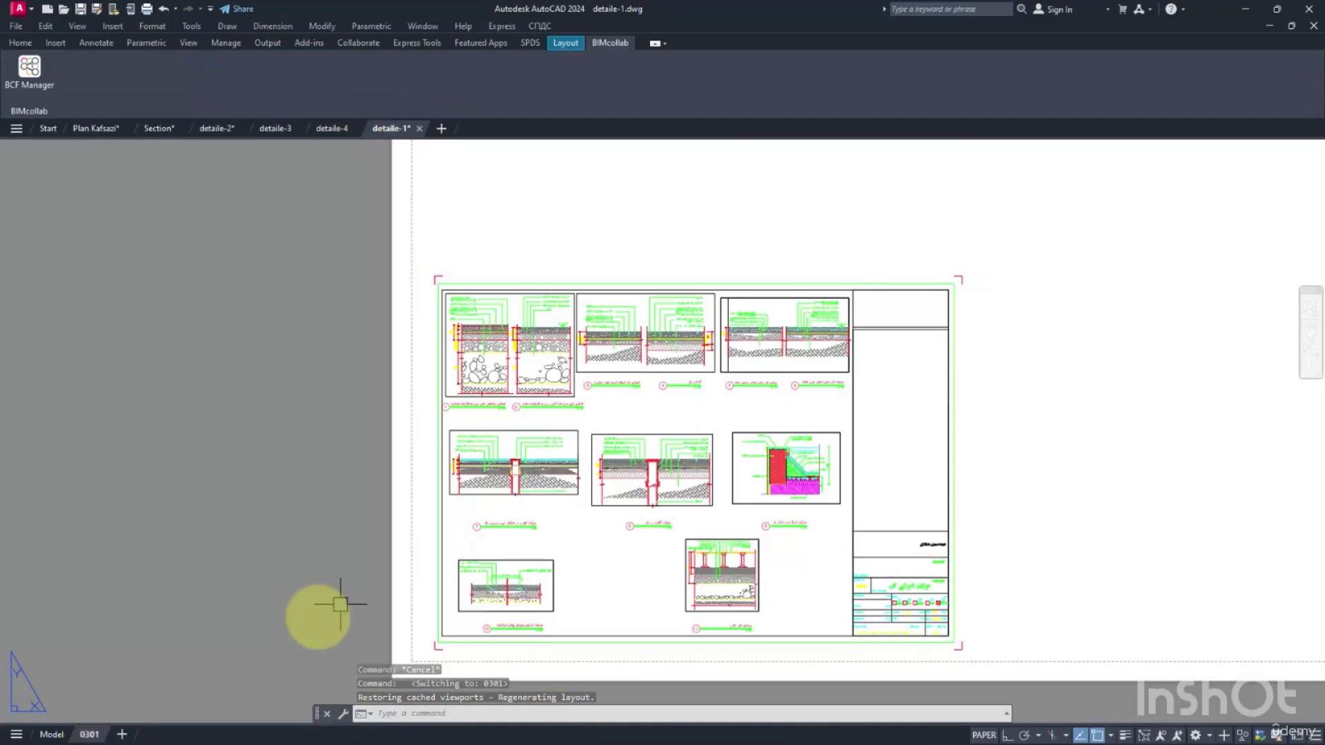
pyautogui.scroll(6, 497, 417)
pyautogui.moveTo(429, 408); pyautogui.dragTo(559, 465, button='middle')
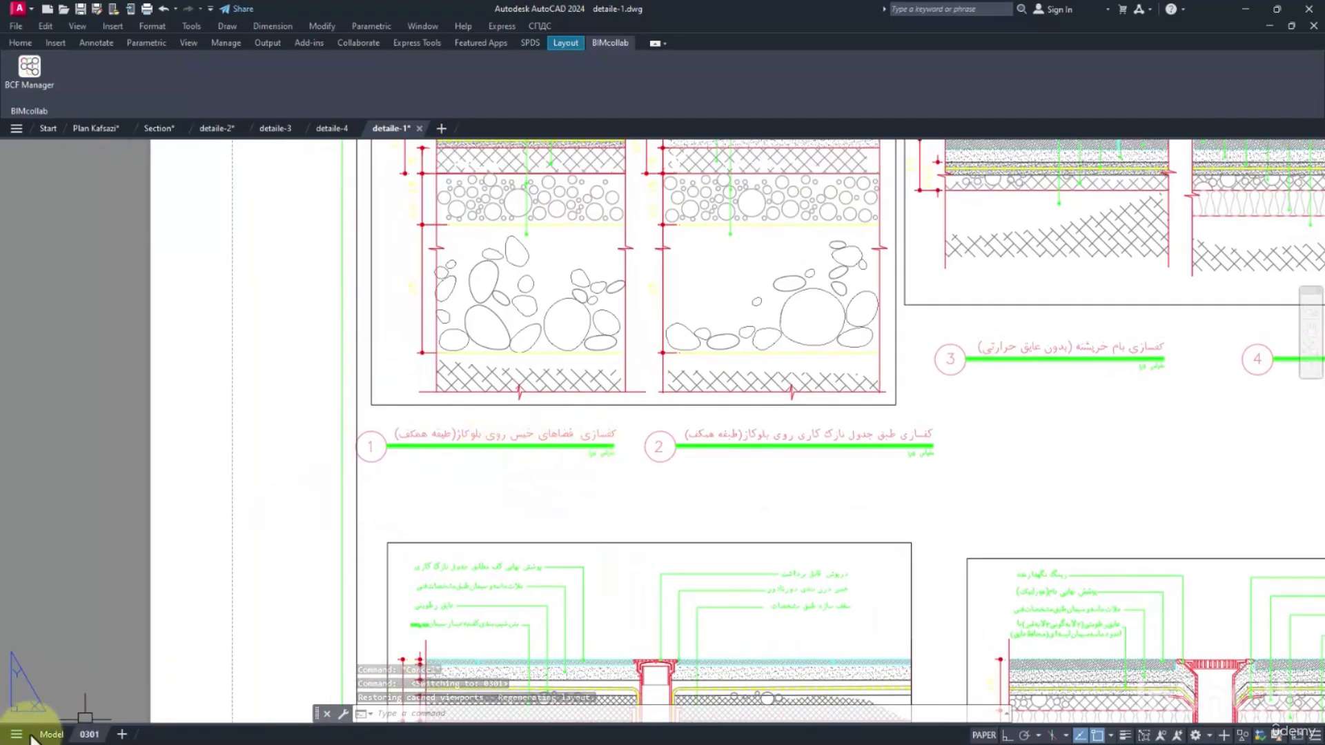
pyautogui.click(55, 735)
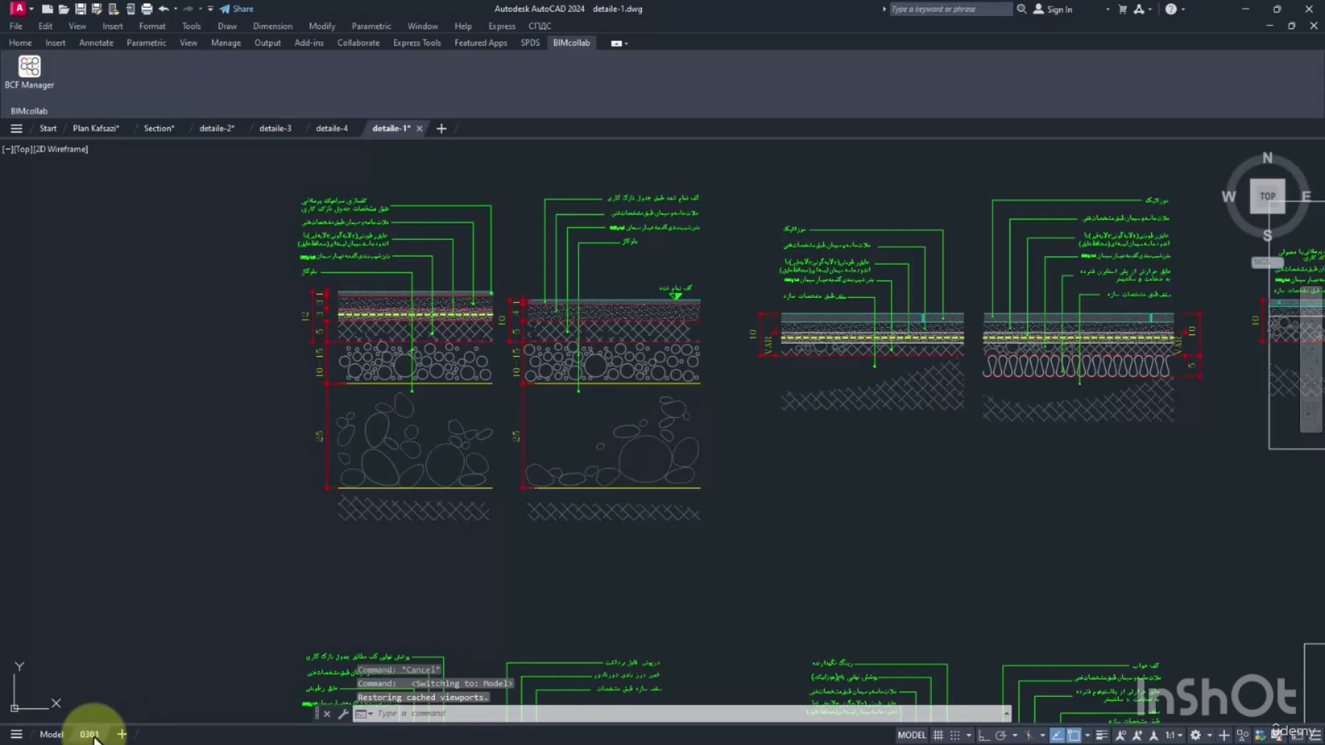
pyautogui.click(90, 735)
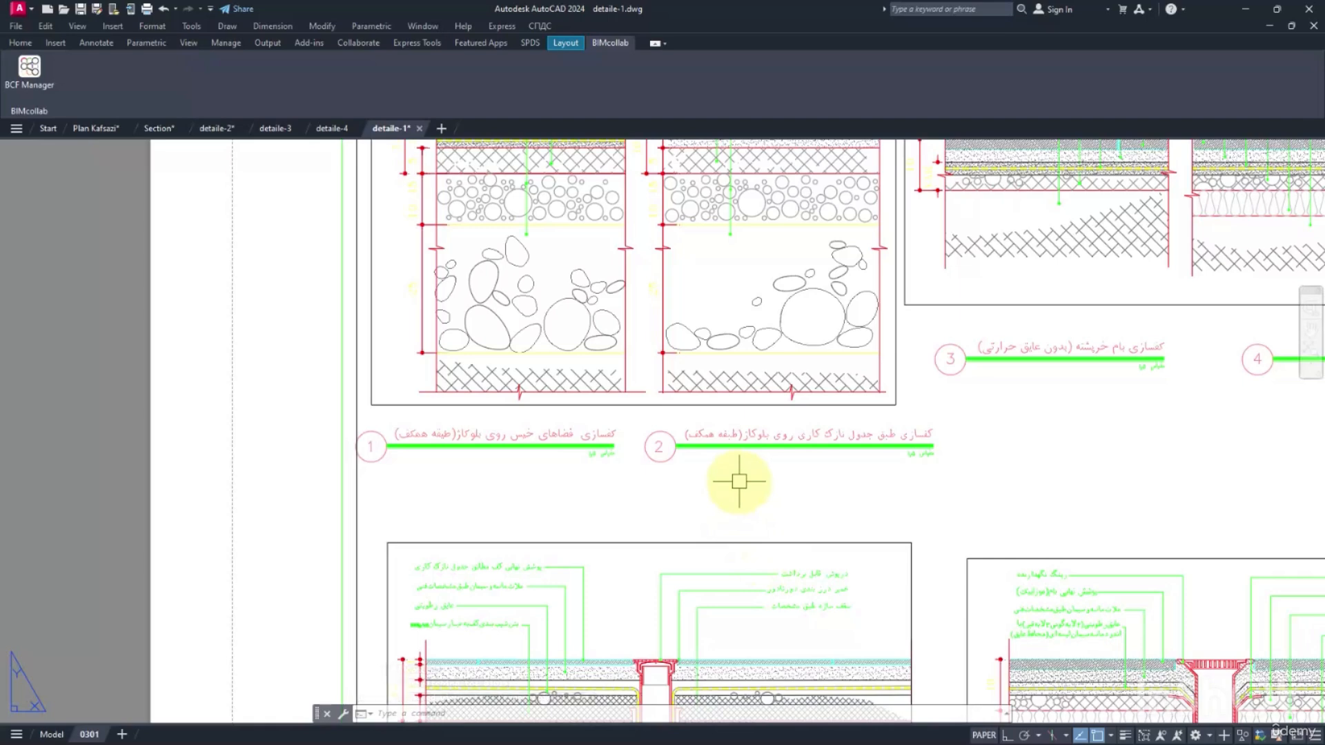
# Examine the layer build-ups and material notes of ground-floor details 1 and 2, from the finished floor down to the stone fill.
pyautogui.moveTo(561, 370); pyautogui.dragTo(551, 488, button='middle')
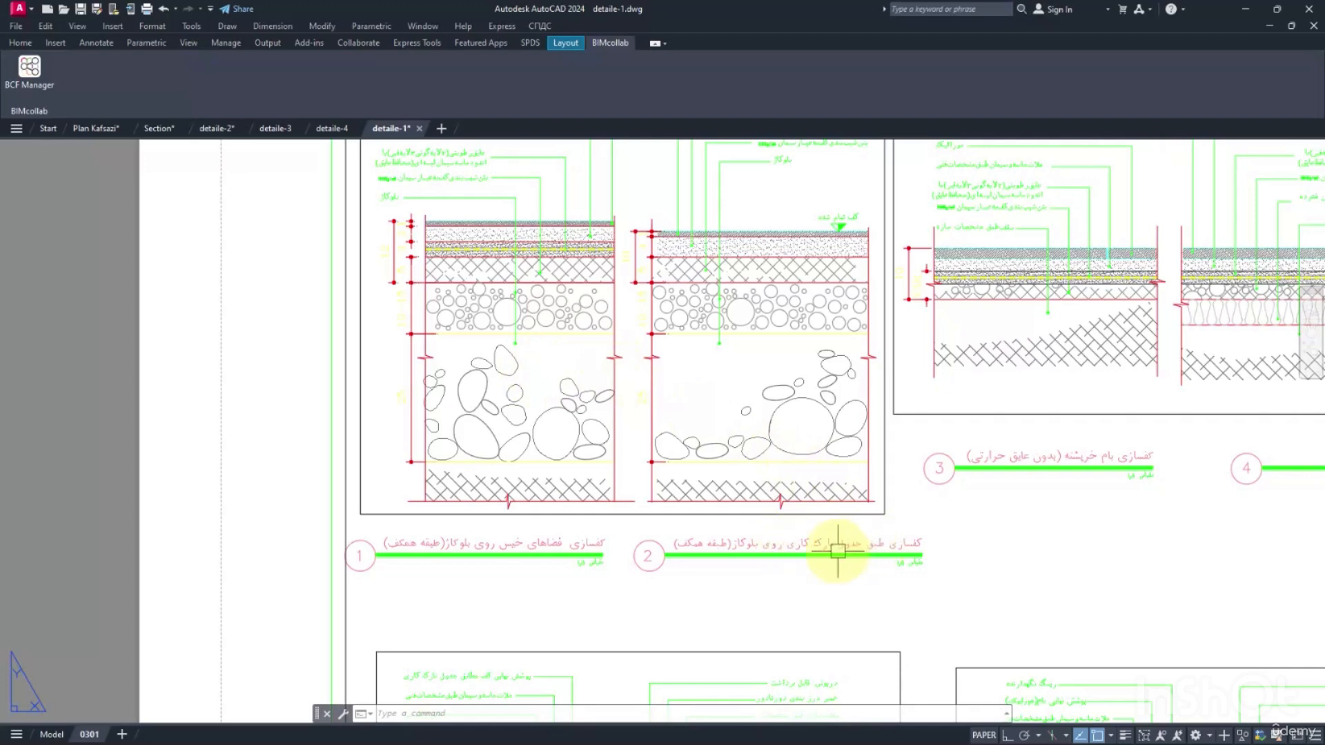
pyautogui.moveTo(757, 531); pyautogui.dragTo(756, 563, button='middle')
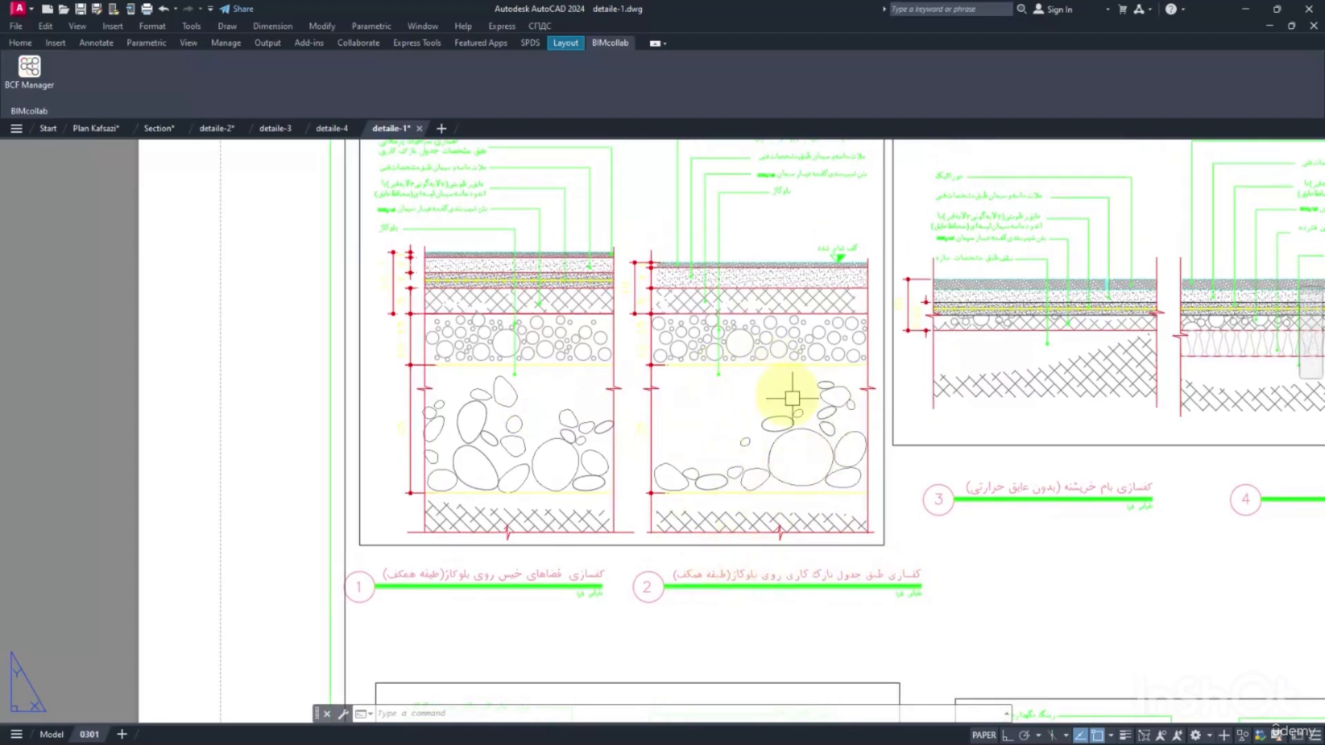
pyautogui.scroll(3, 763, 448)
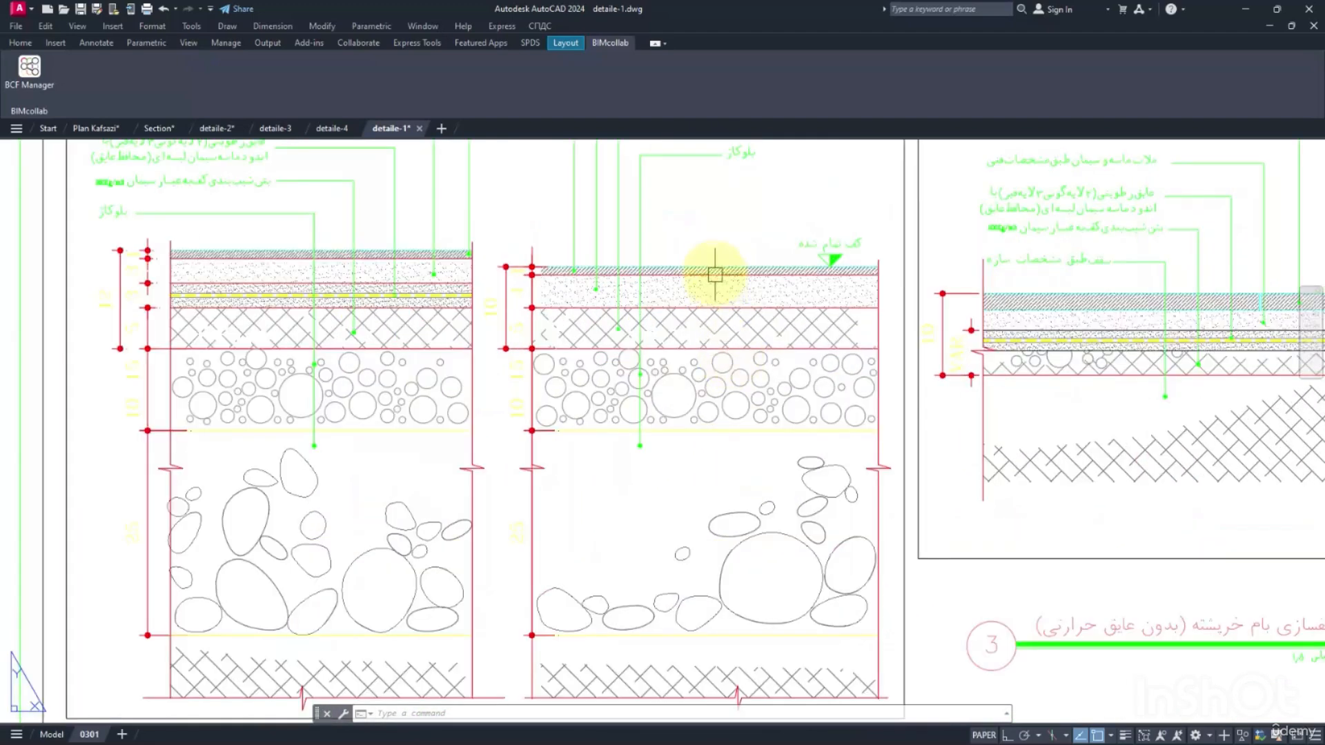
pyautogui.scroll(2, 631, 316)
pyautogui.scroll(-2, 662, 387)
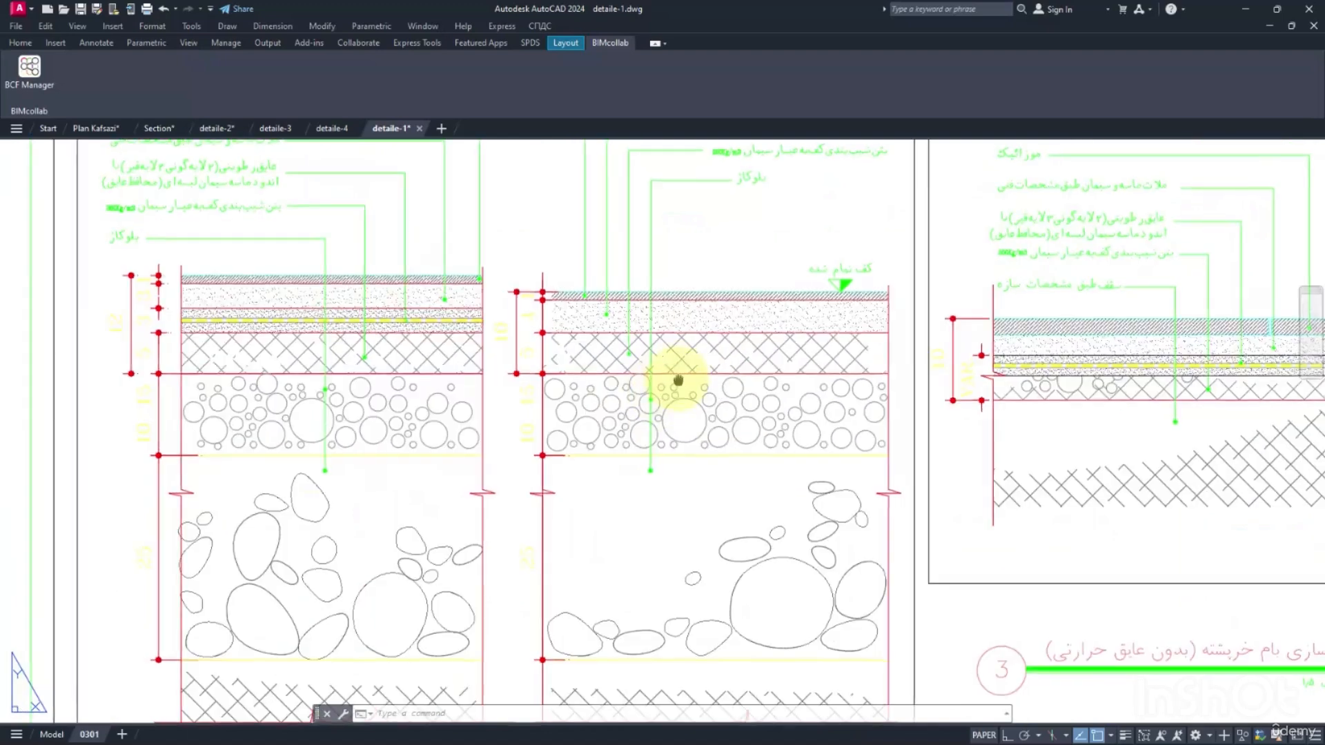
pyautogui.moveTo(677, 379); pyautogui.dragTo(685, 506, button='middle')
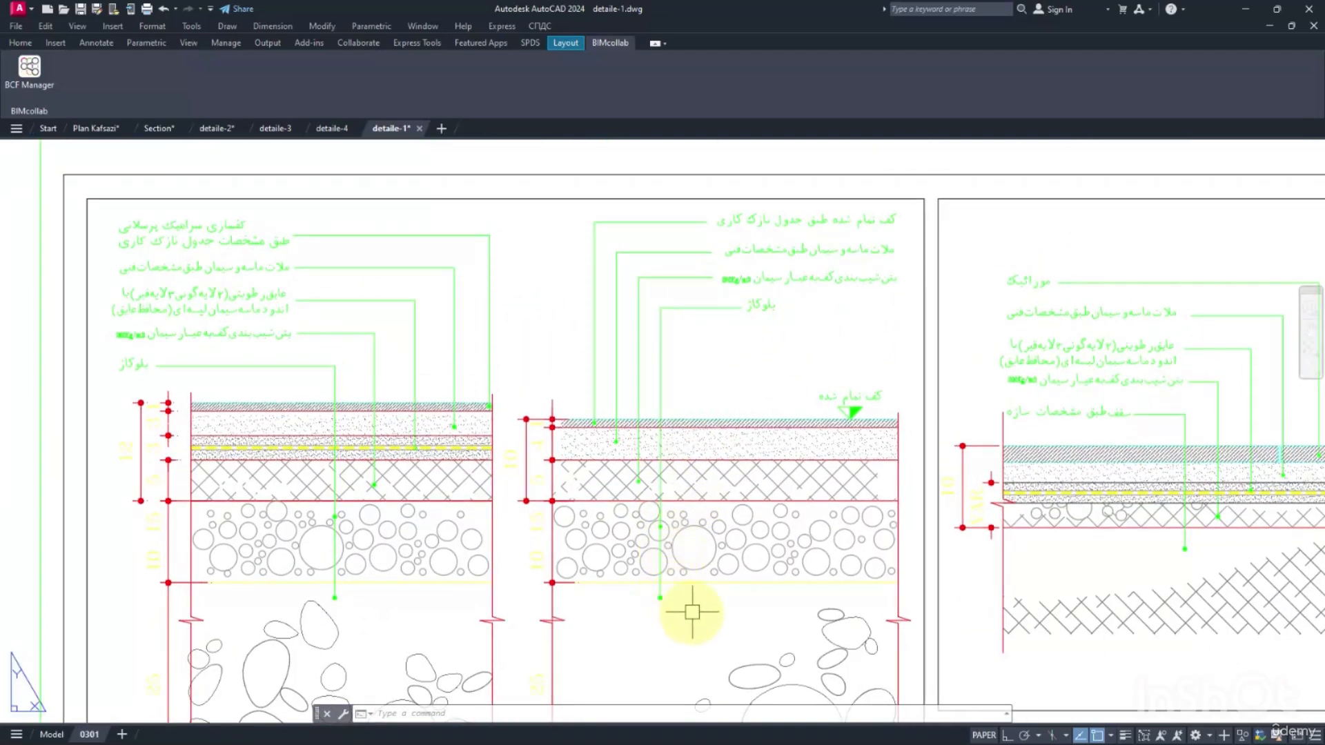
pyautogui.moveTo(685, 560)
pyautogui.mouseDown(button='middle')
pyautogui.moveTo(685, 485)
pyautogui.moveTo(699, 570)
pyautogui.moveTo(791, 430)
pyautogui.mouseUp(button='middle')
pyautogui.moveTo(467, 442); pyautogui.dragTo(611, 474, button='middle')
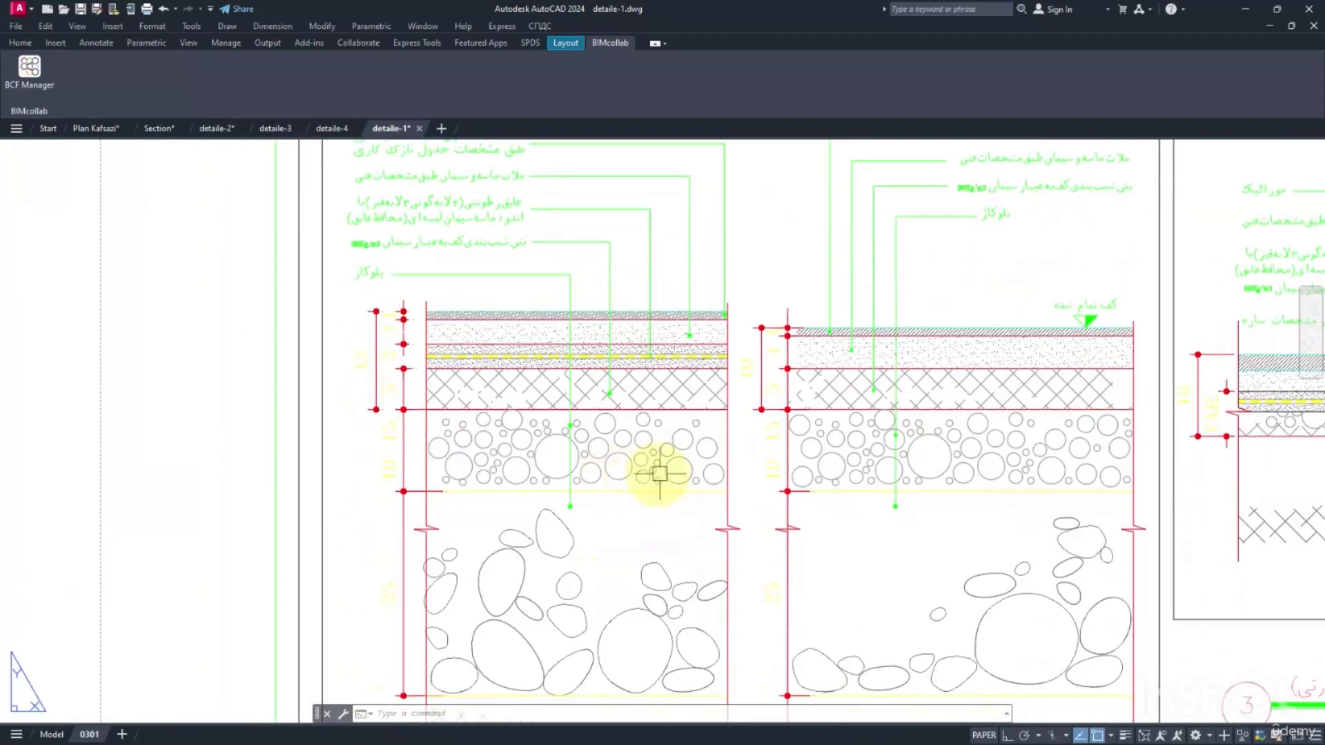
pyautogui.moveTo(730, 394); pyautogui.dragTo(633, 556, button='middle')
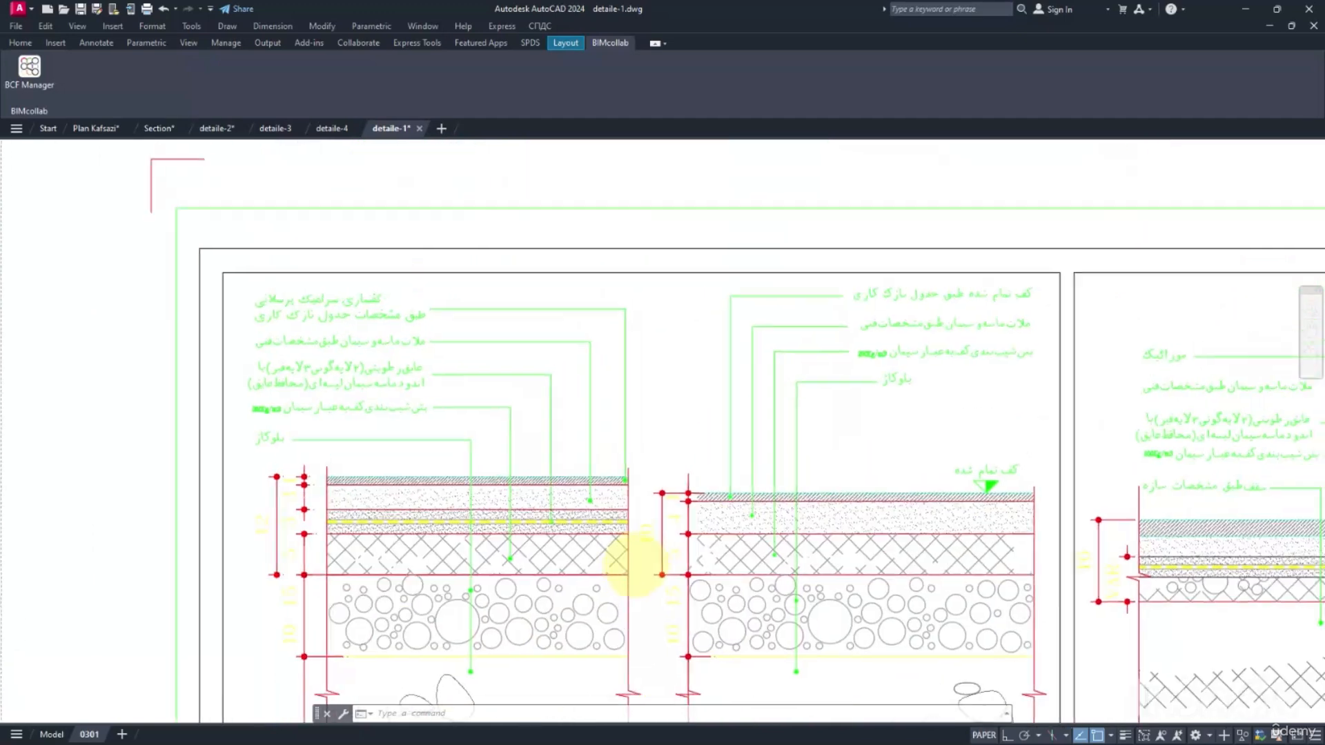
pyautogui.moveTo(895, 437); pyautogui.dragTo(796, 444, button='middle')
pyautogui.moveTo(775, 493); pyautogui.dragTo(775, 438, button='middle')
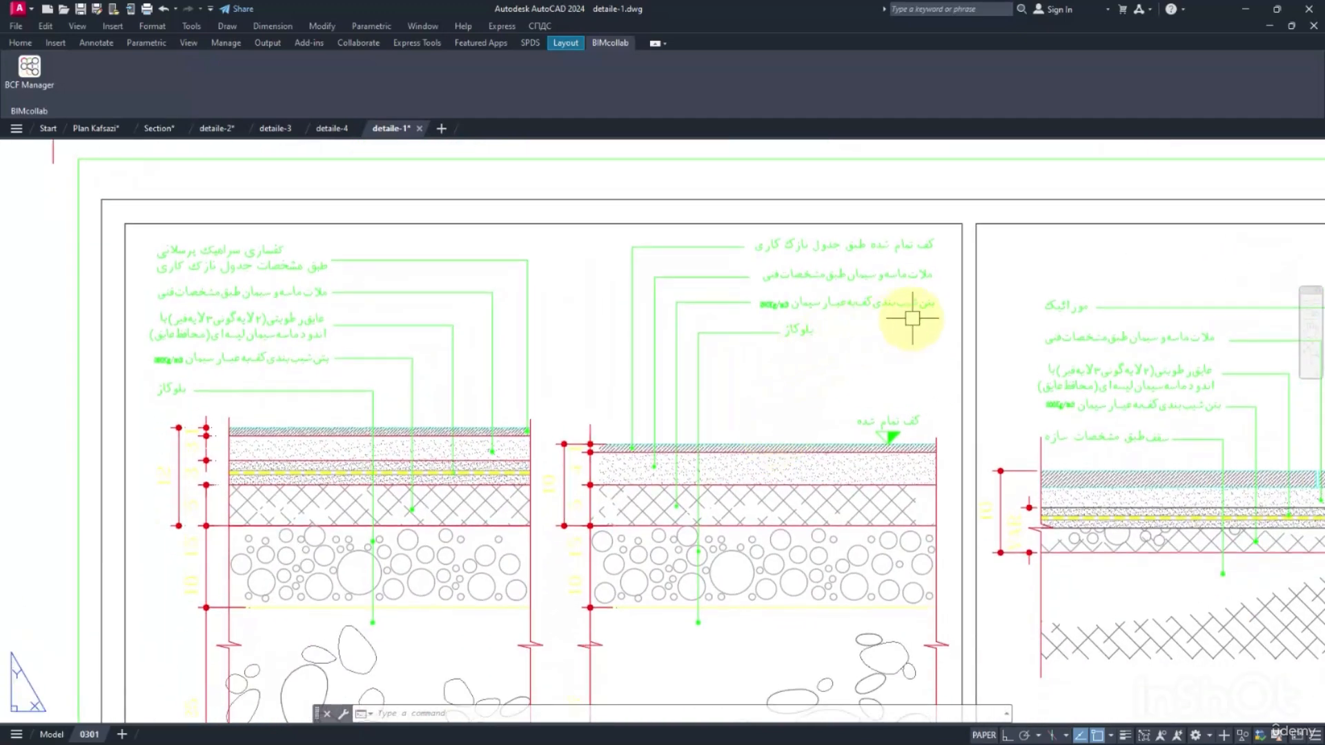
pyautogui.moveTo(679, 448); pyautogui.dragTo(718, 388, button='middle')
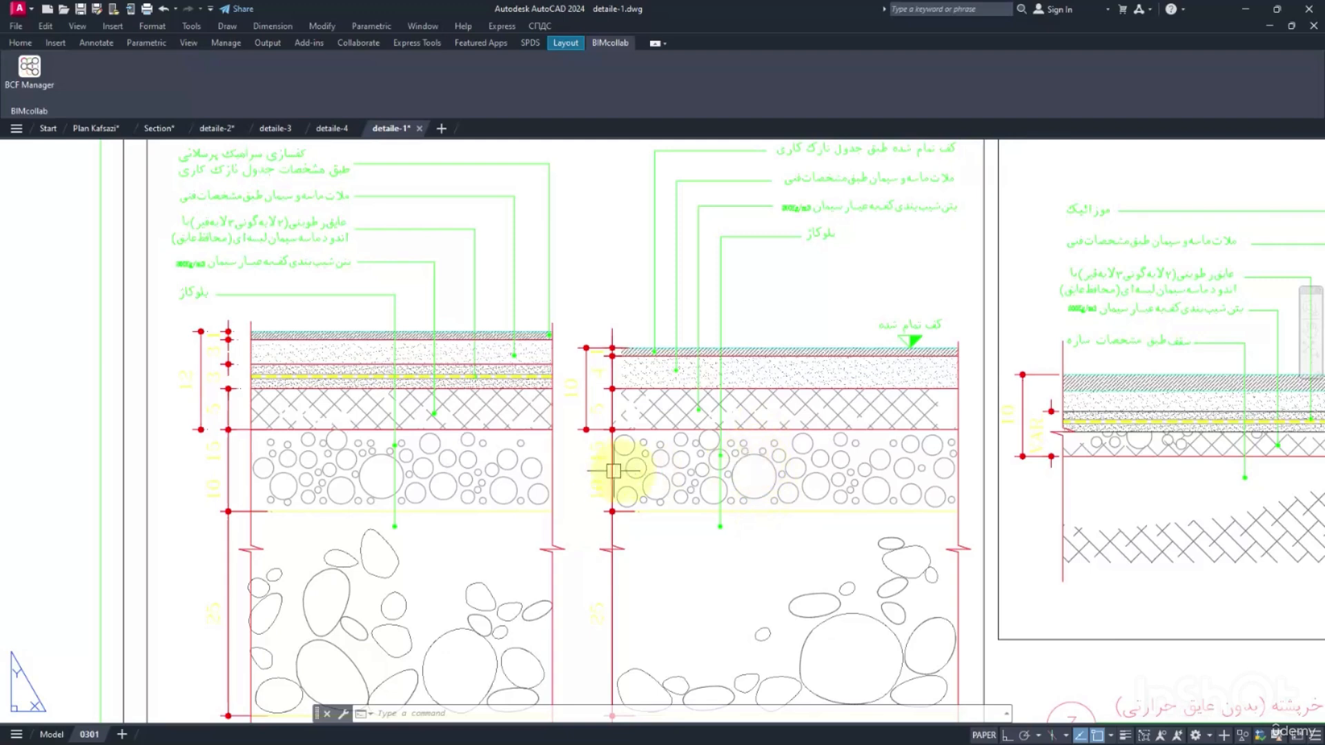
# Read the thickness dimensions of the individual floor layers in detail 2.
pyautogui.scroll(3, 614, 471)
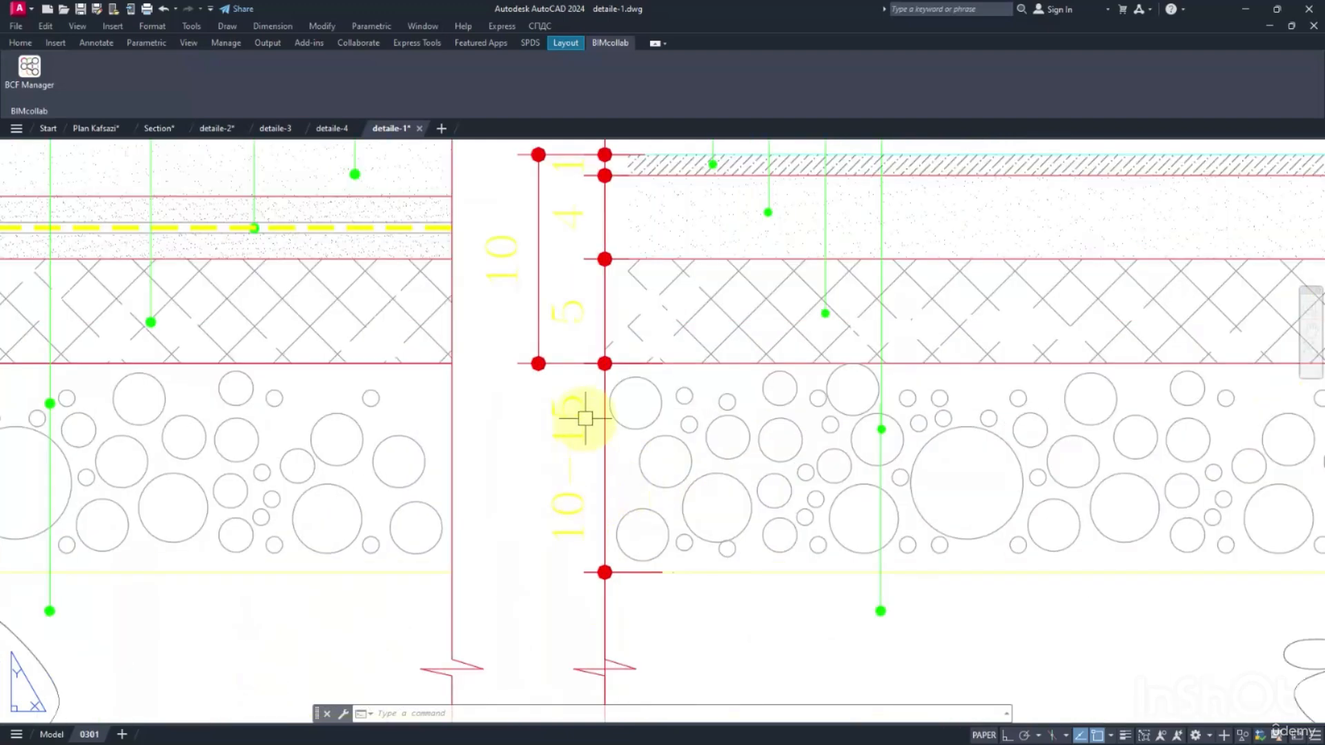
pyautogui.moveTo(628, 362); pyautogui.dragTo(654, 508, button='middle')
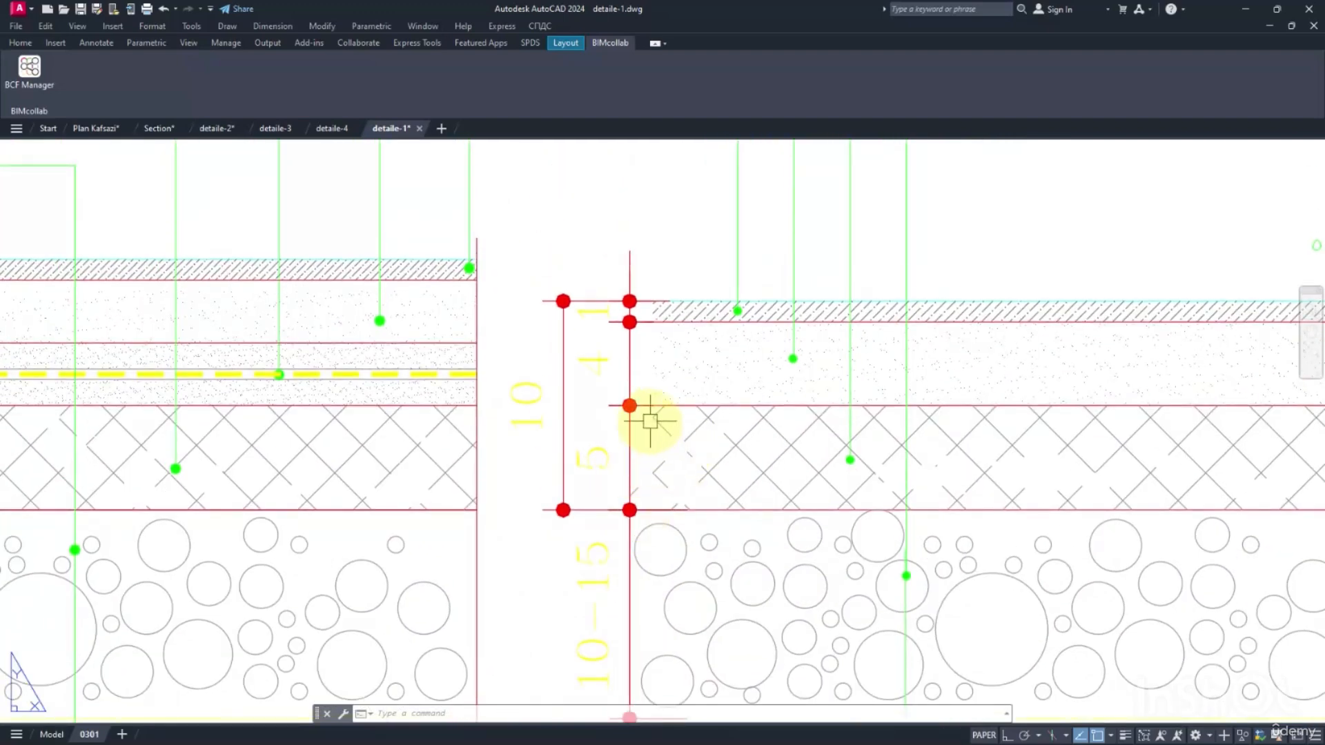
pyautogui.scroll(-2, 650, 421)
pyautogui.scroll(-1, 688, 273)
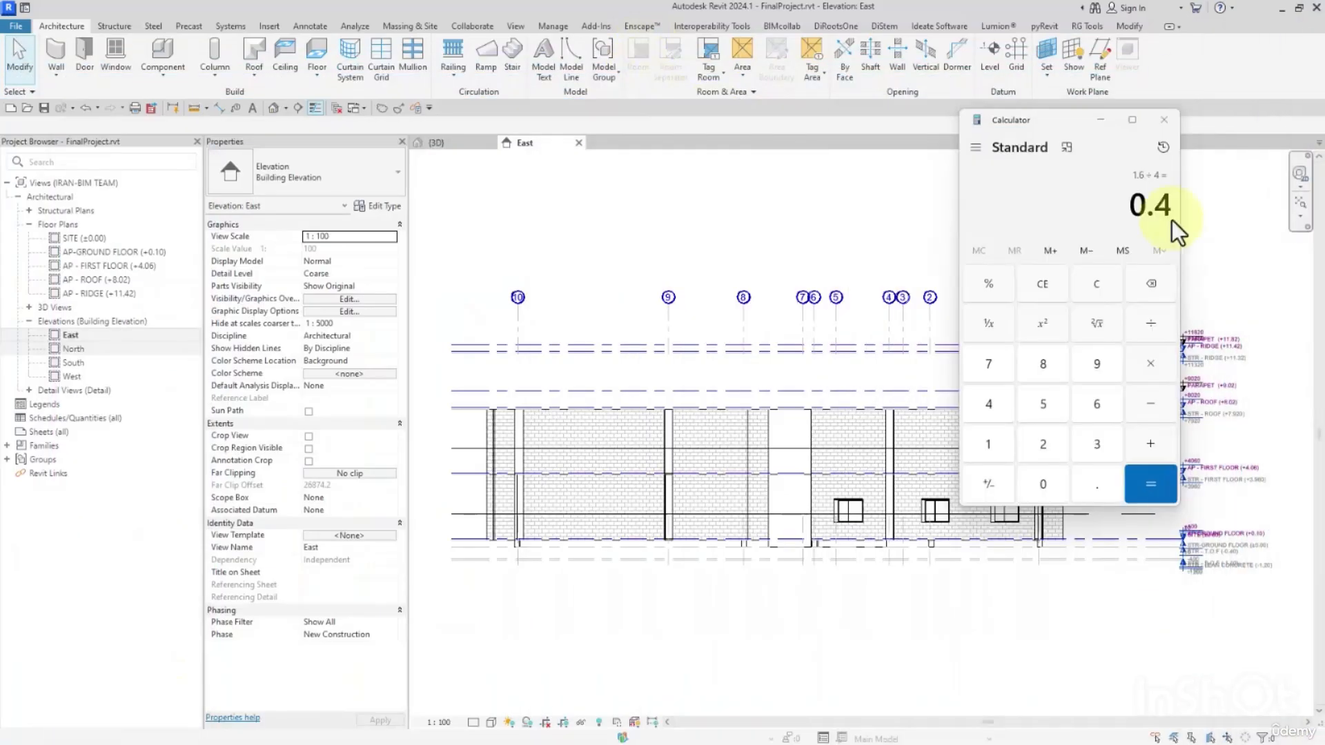
# Switch to Revit, close the calculator and check the base constraint of the ground-floor core wall beside gridline 1 in the East elevation.
pyautogui.click(1165, 122)
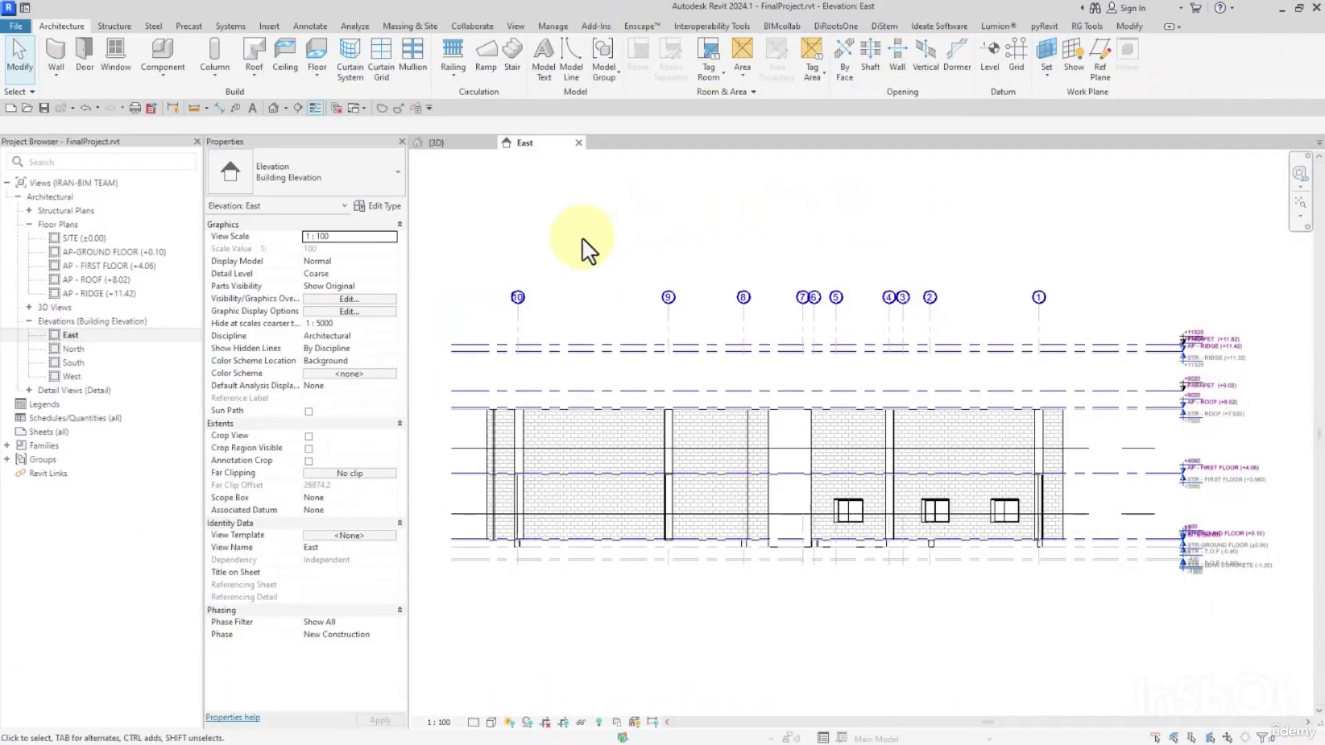
pyautogui.scroll(5, 1112, 558)
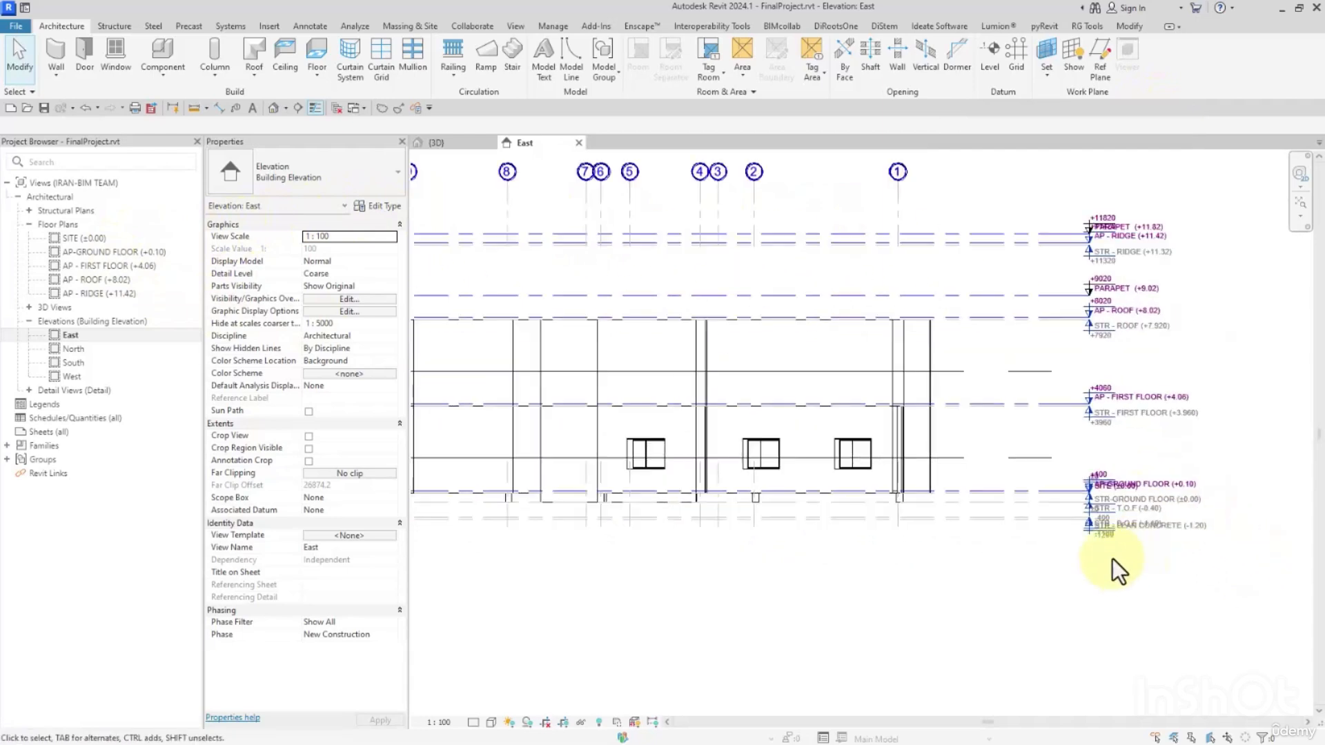
pyautogui.scroll(2, 988, 498)
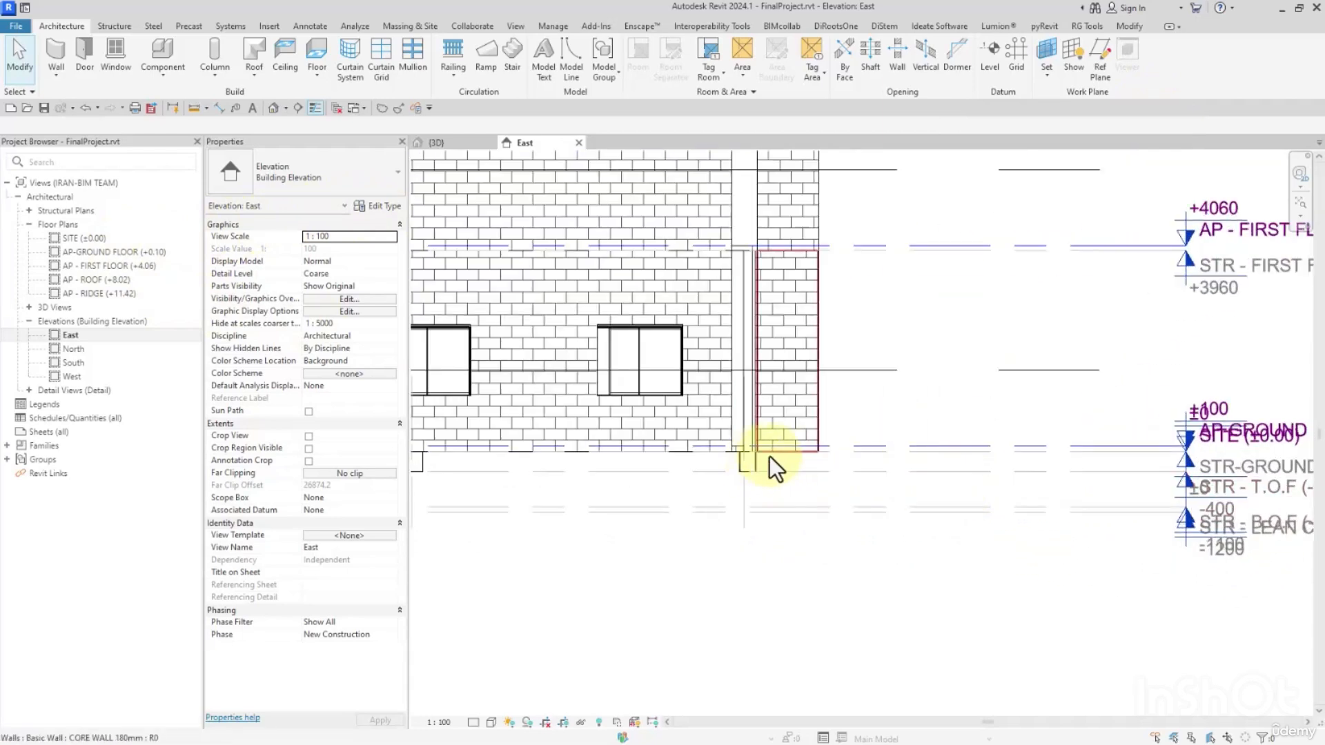
pyautogui.click(784, 452)
pyautogui.moveTo(1007, 463); pyautogui.dragTo(906, 452, button='middle')
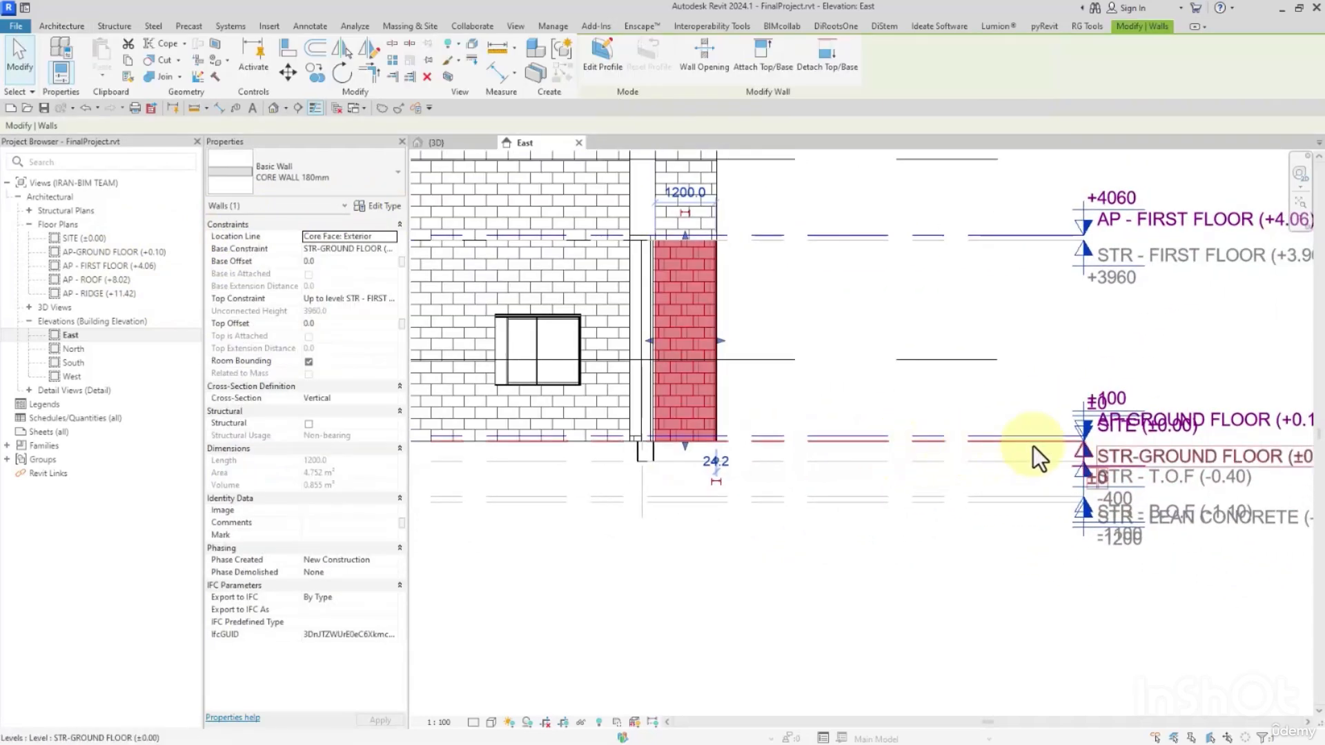
# Open the STR-GROUND FLOOR (±0.00) structural plan and start sketching an architectural floor boundary on that level.
pyautogui.doubleClick(1077, 452)
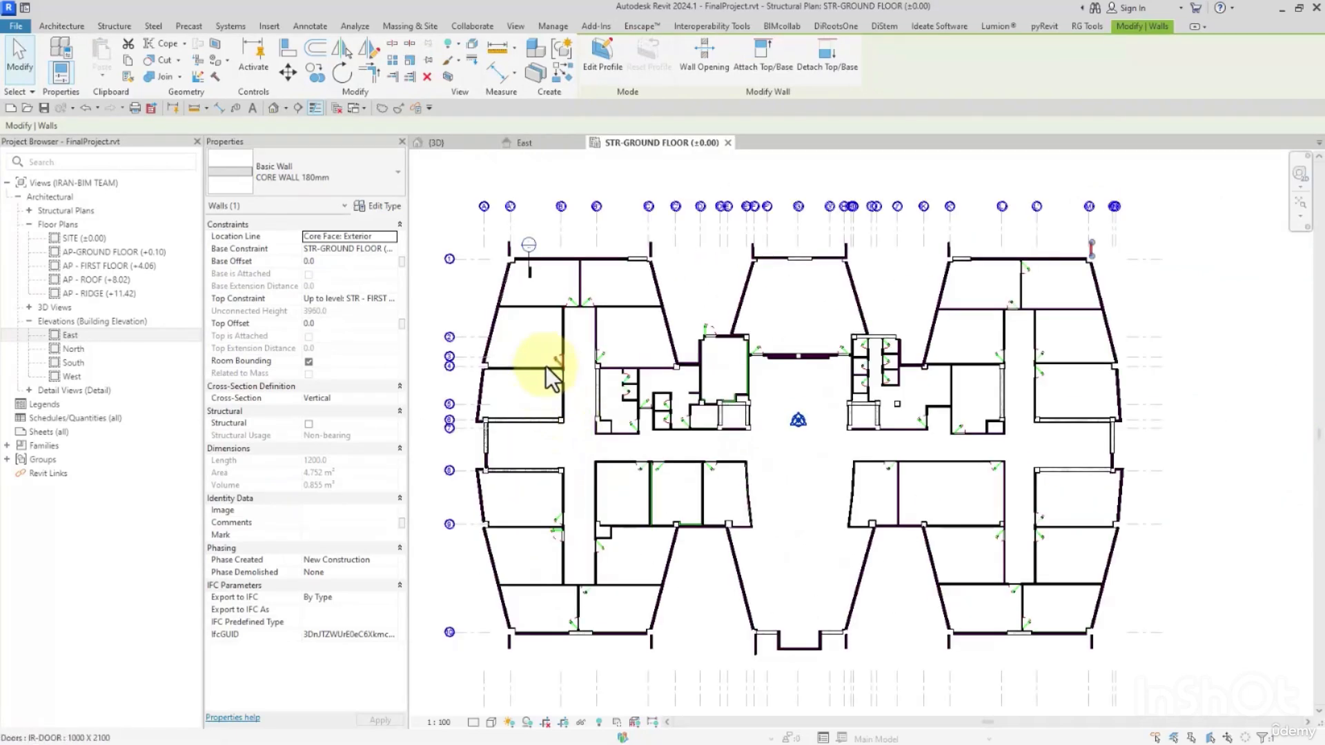
pyautogui.scroll(3, 534, 292)
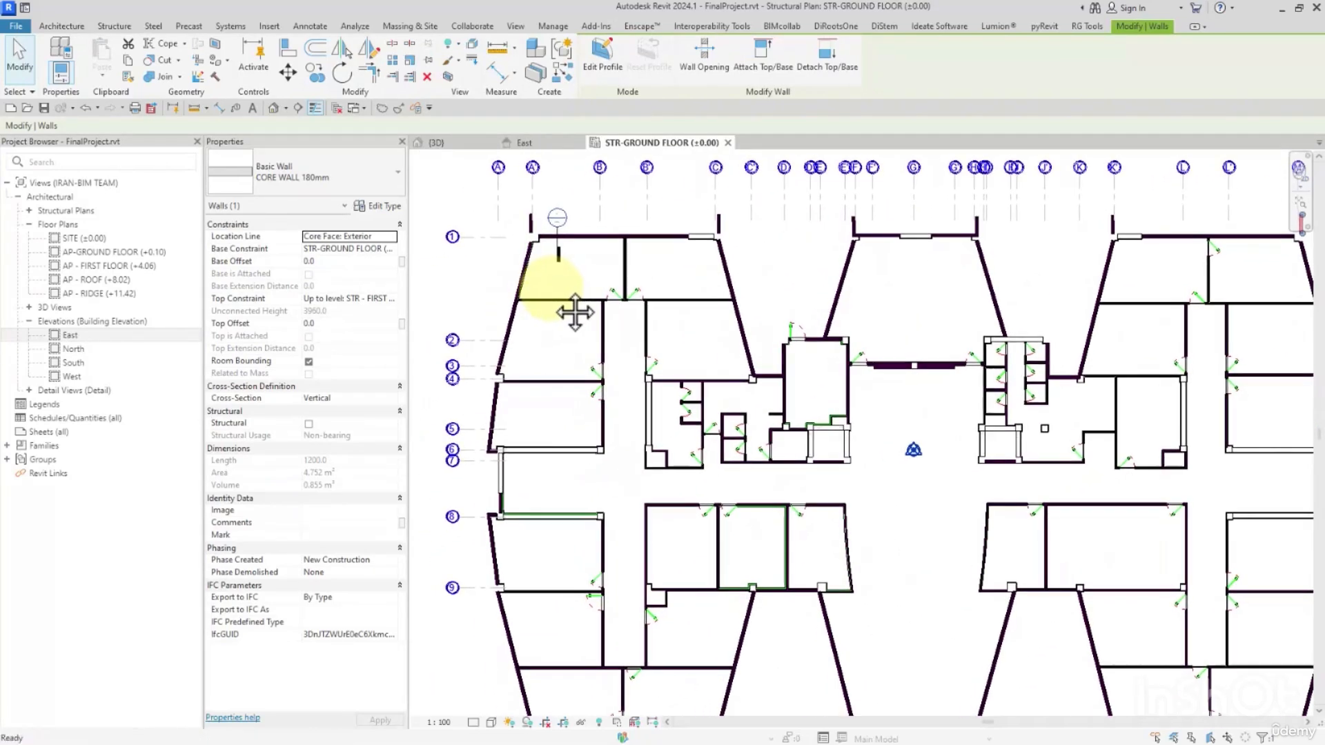
pyautogui.click(61, 27)
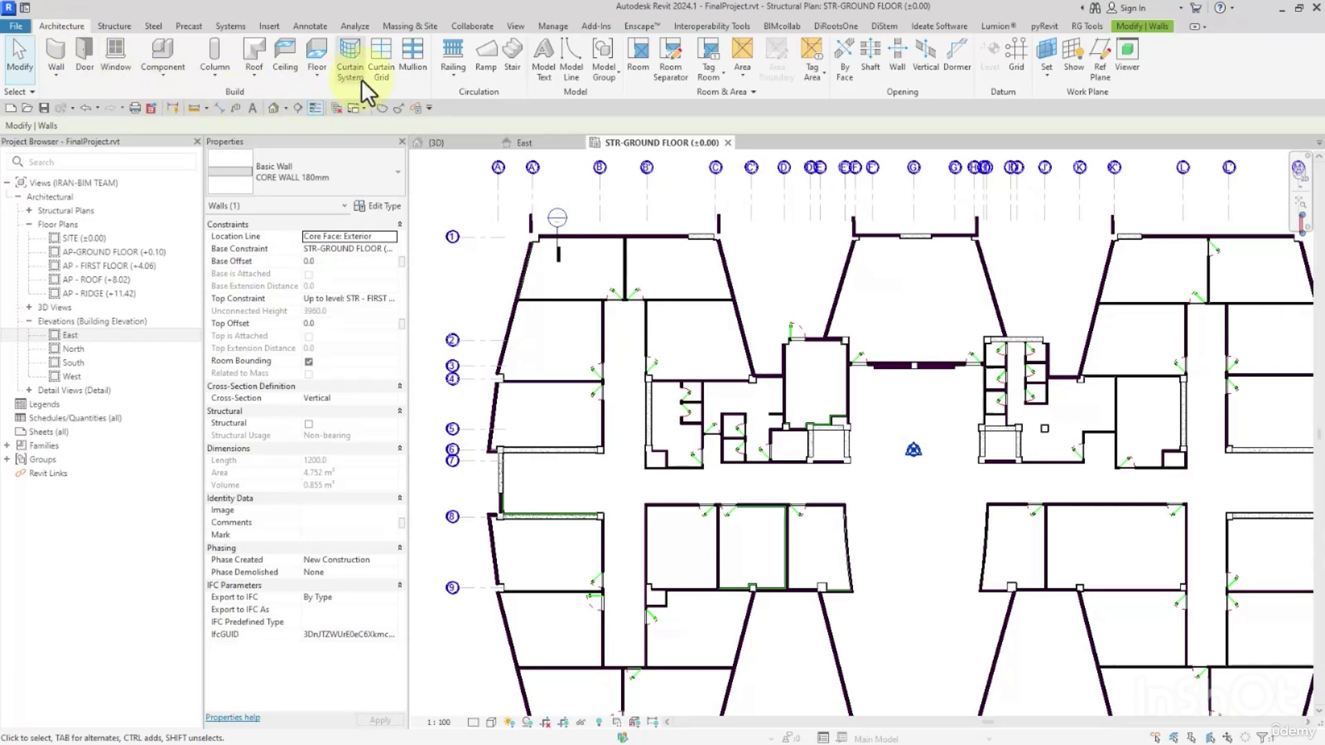
pyautogui.click(317, 52)
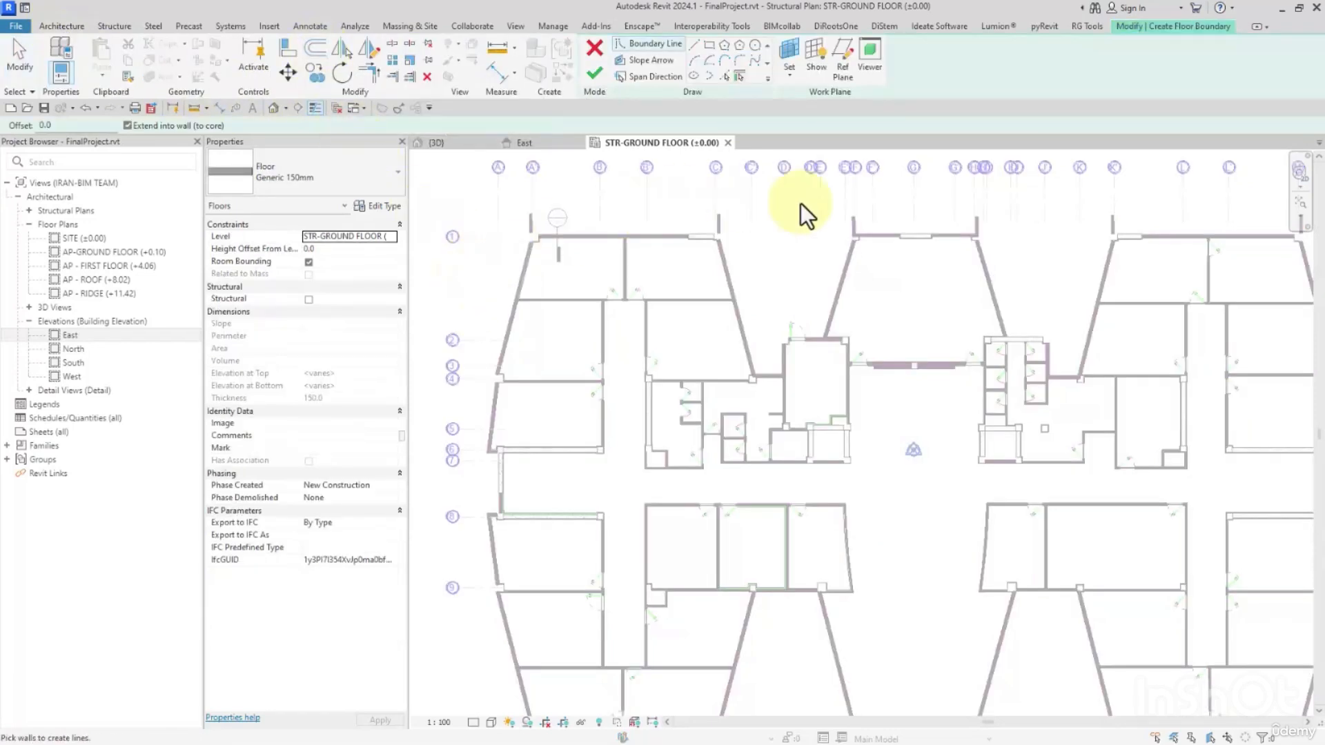
pyautogui.moveTo(945, 414); pyautogui.dragTo(933, 397, button='middle')
pyautogui.scroll(-1, 895, 398)
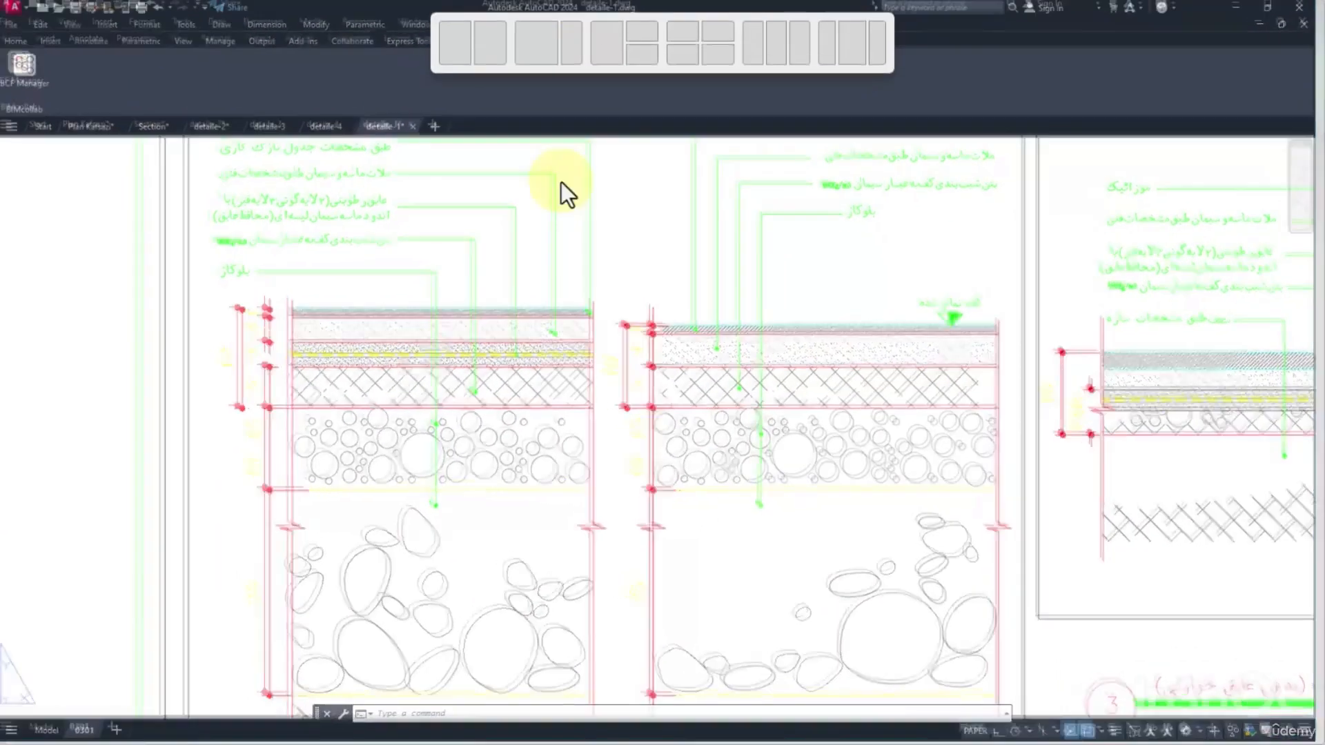
# Switch to AutoCAD and examine the stone fill and blockage layers and their thicknesses in ground-floor details 1 and 2.
pyautogui.moveTo(504, 488); pyautogui.dragTo(534, 466, button='middle')
pyautogui.scroll(-2, 545, 469)
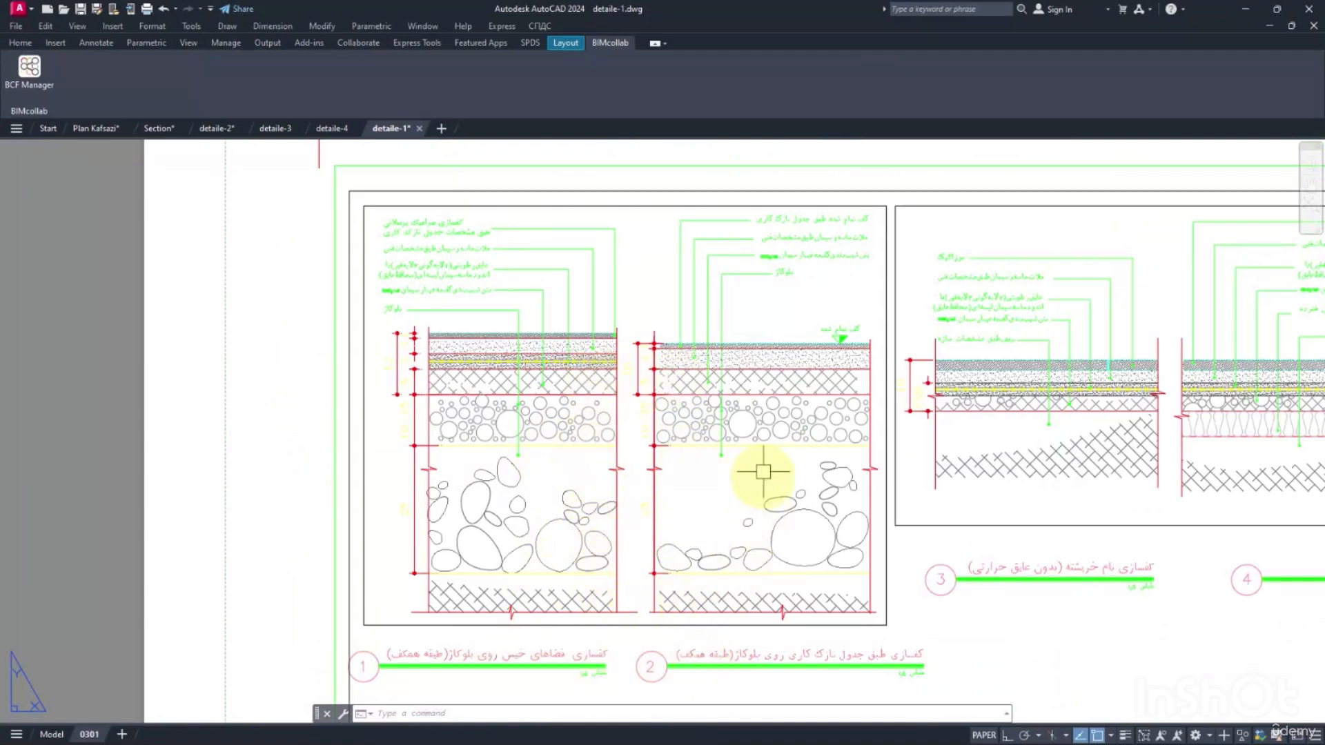
pyautogui.scroll(5, 600, 349)
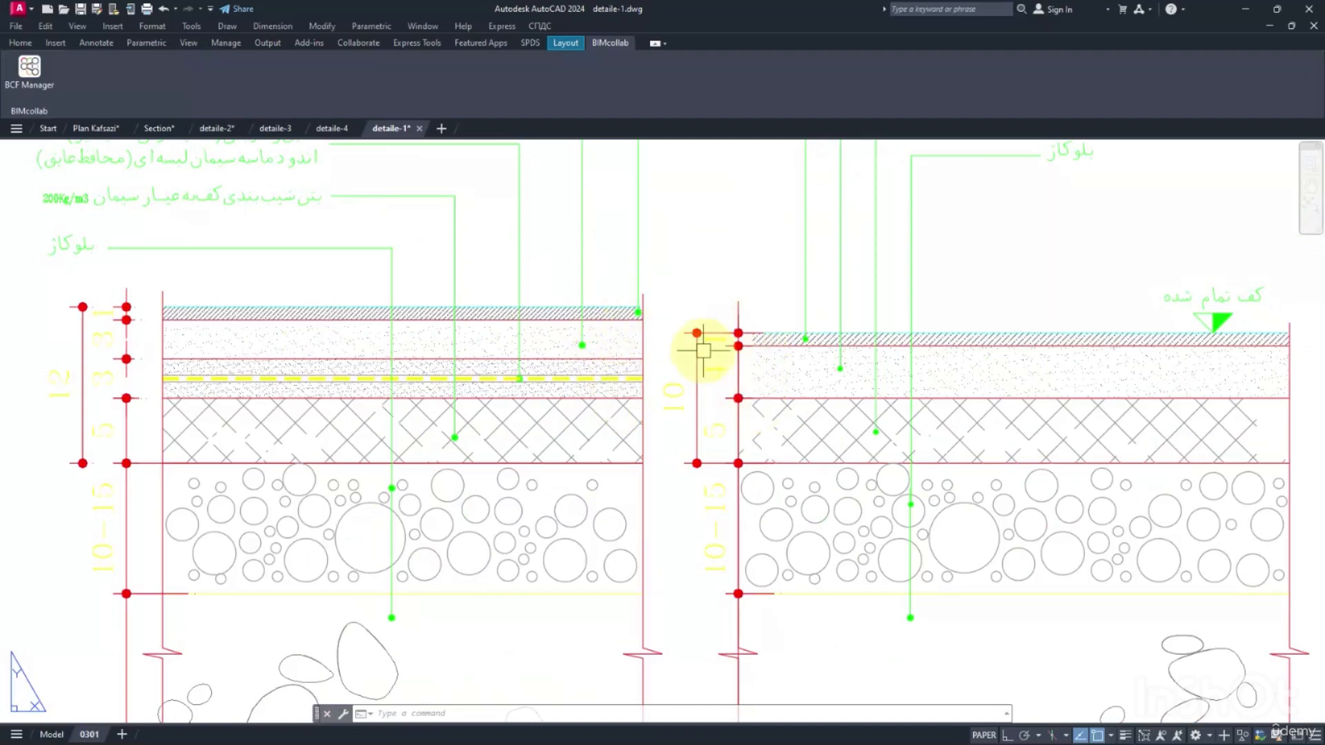
pyautogui.scroll(-2, 698, 349)
pyautogui.scroll(2, 668, 399)
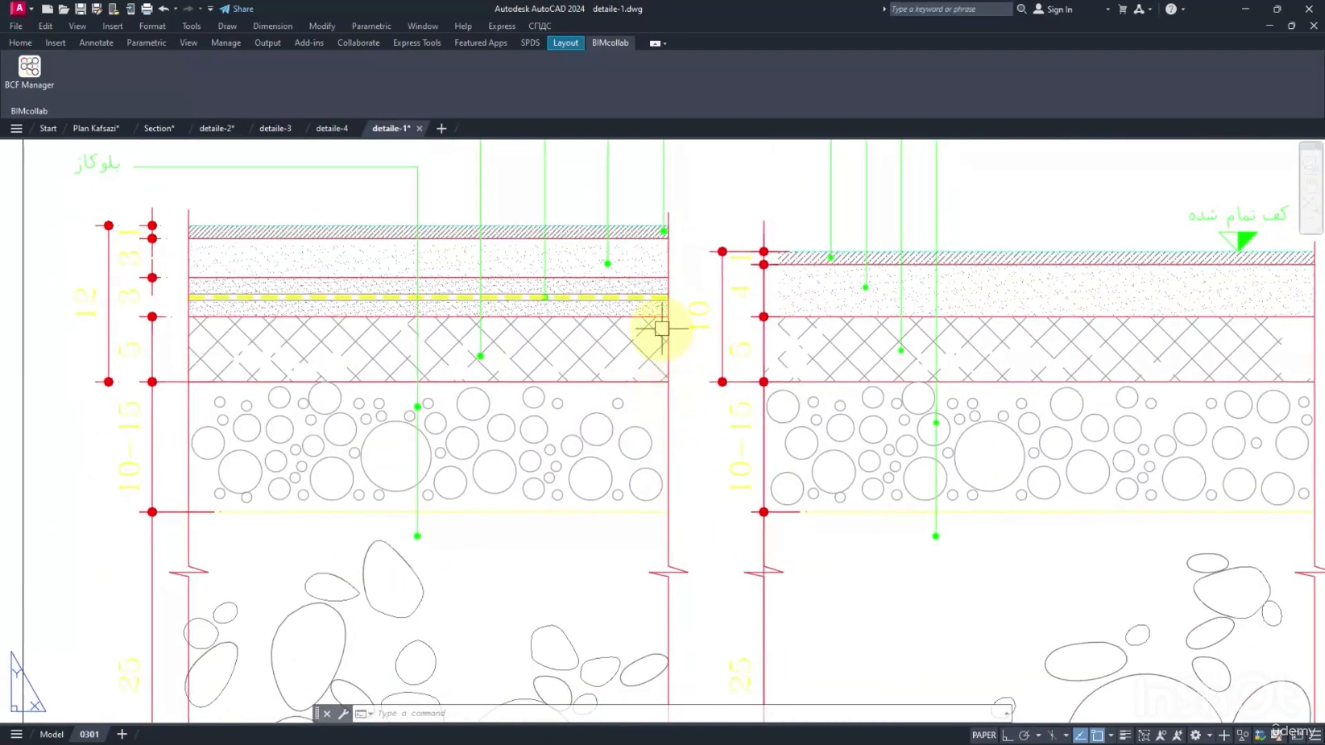
pyautogui.moveTo(606, 334); pyautogui.dragTo(748, 547, button='middle')
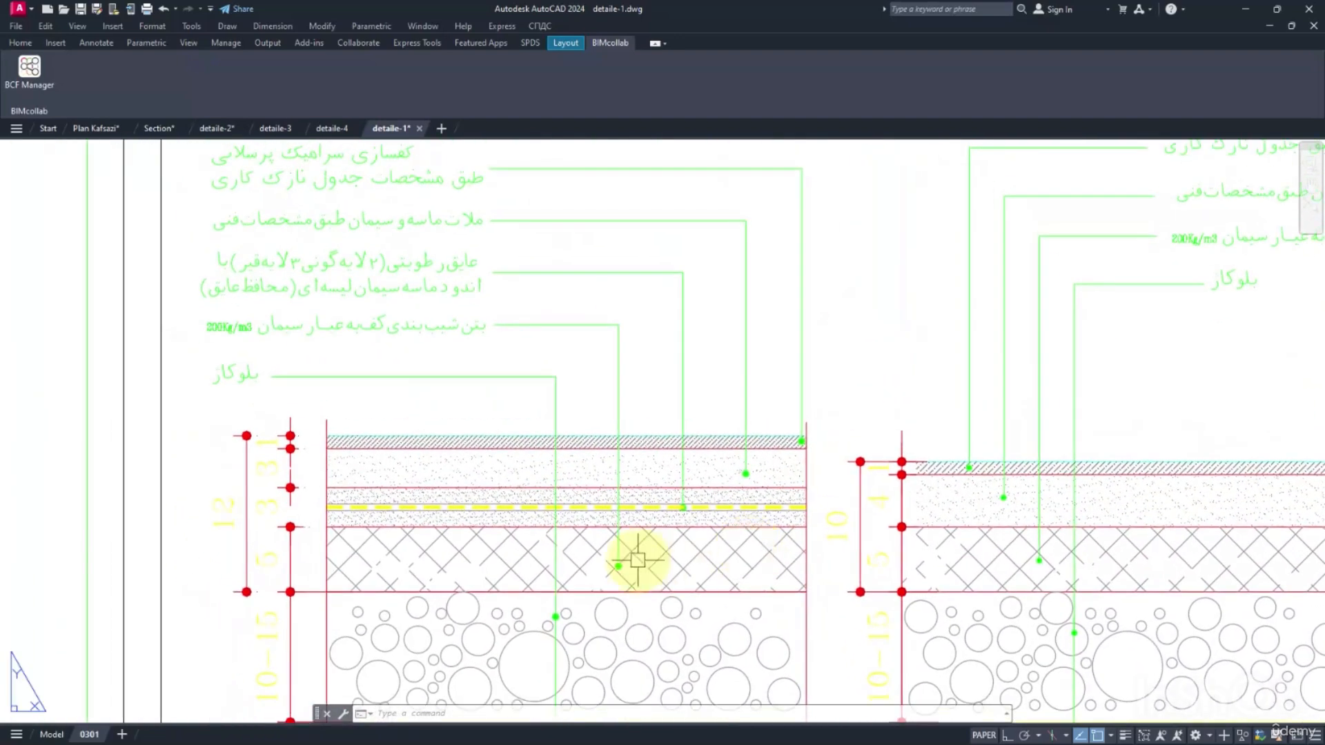
pyautogui.moveTo(486, 427); pyautogui.dragTo(429, 385, button='middle')
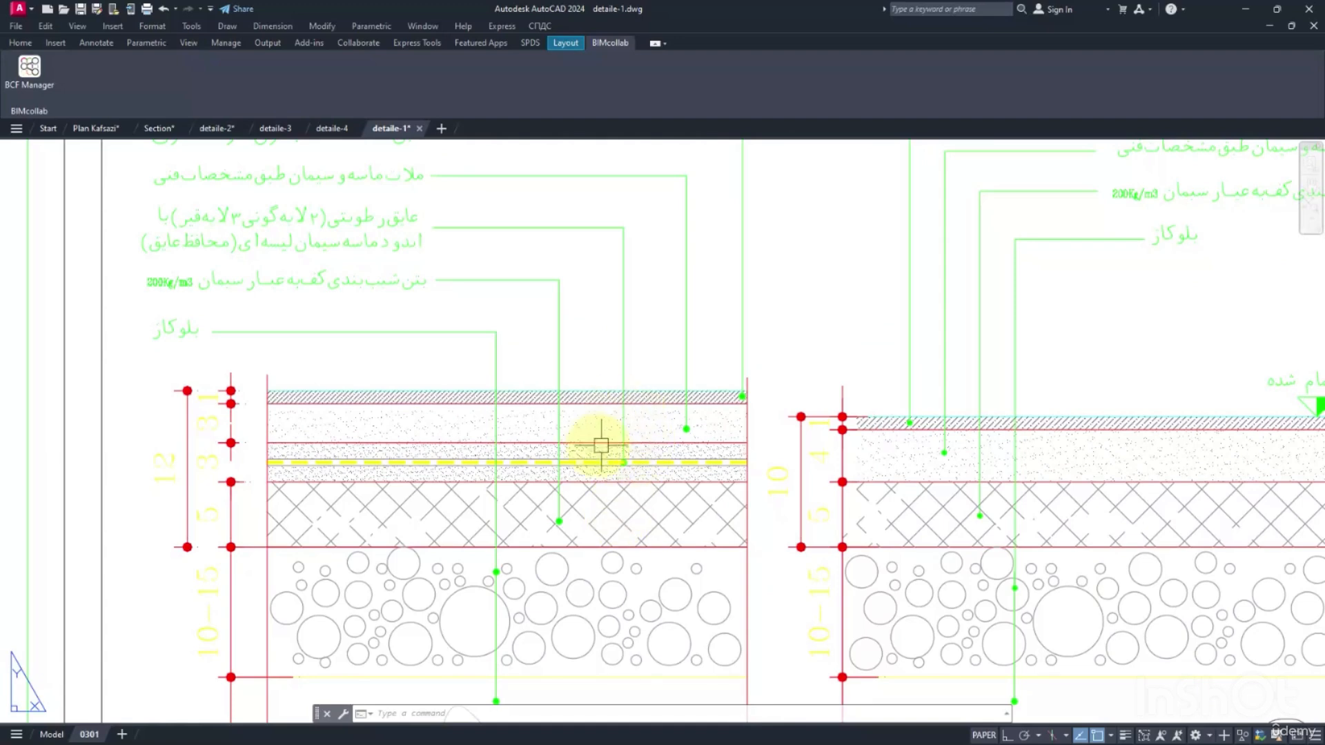
pyautogui.moveTo(600, 444); pyautogui.dragTo(606, 406, button='middle')
pyautogui.moveTo(517, 435); pyautogui.dragTo(587, 383, button='middle')
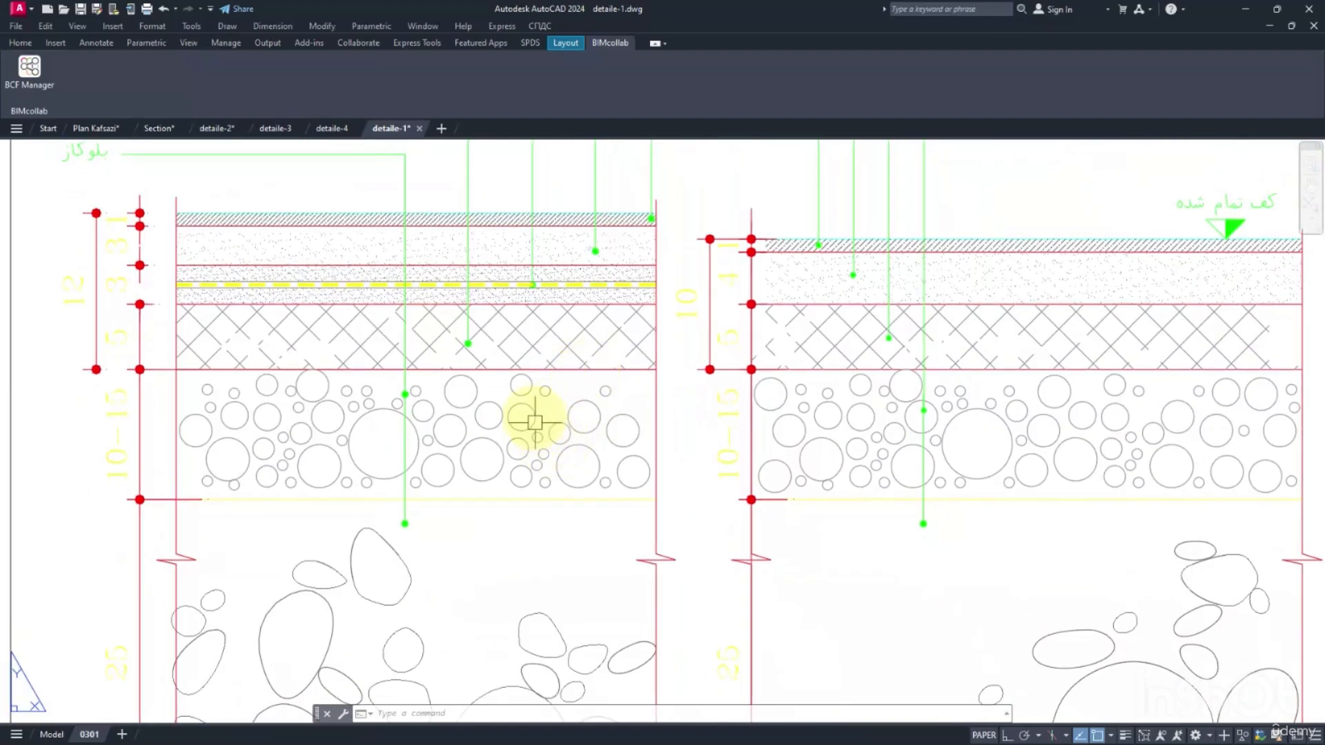
pyautogui.moveTo(390, 426); pyautogui.dragTo(561, 388, button='middle')
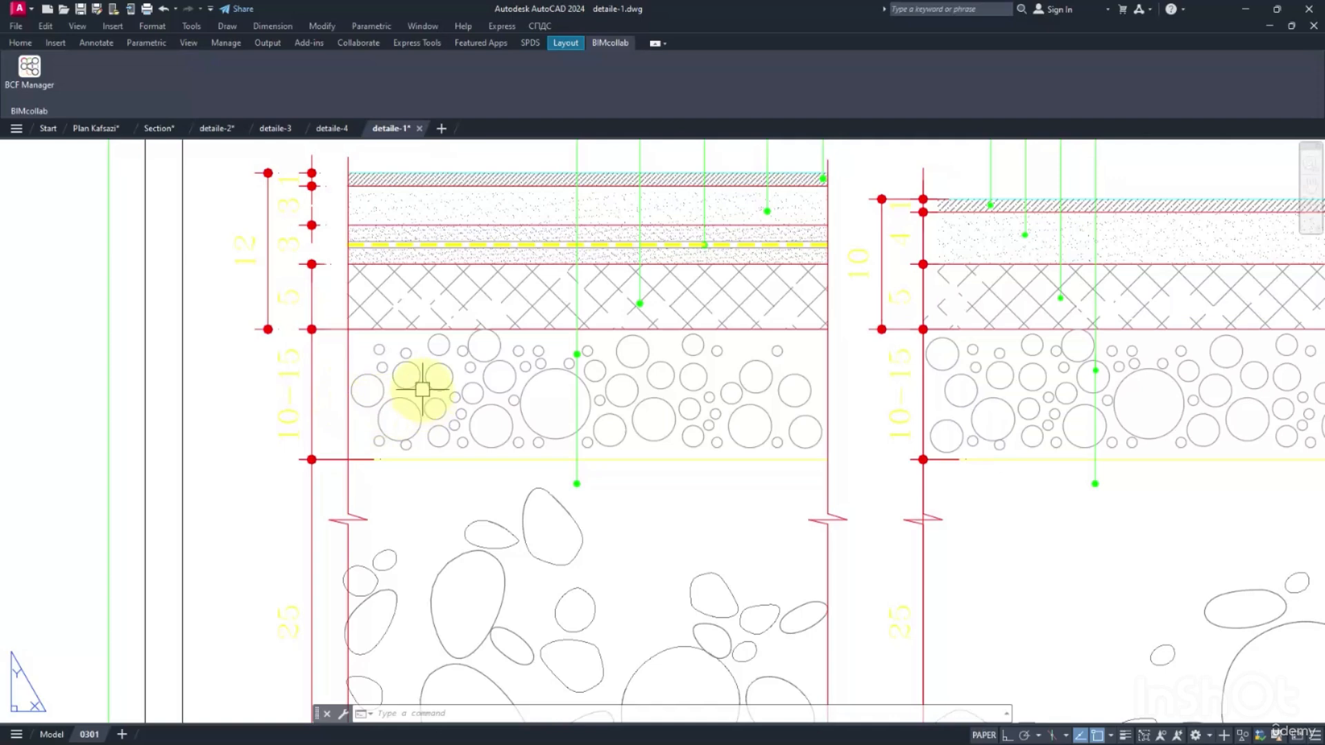
pyautogui.scroll(-2, 445, 392)
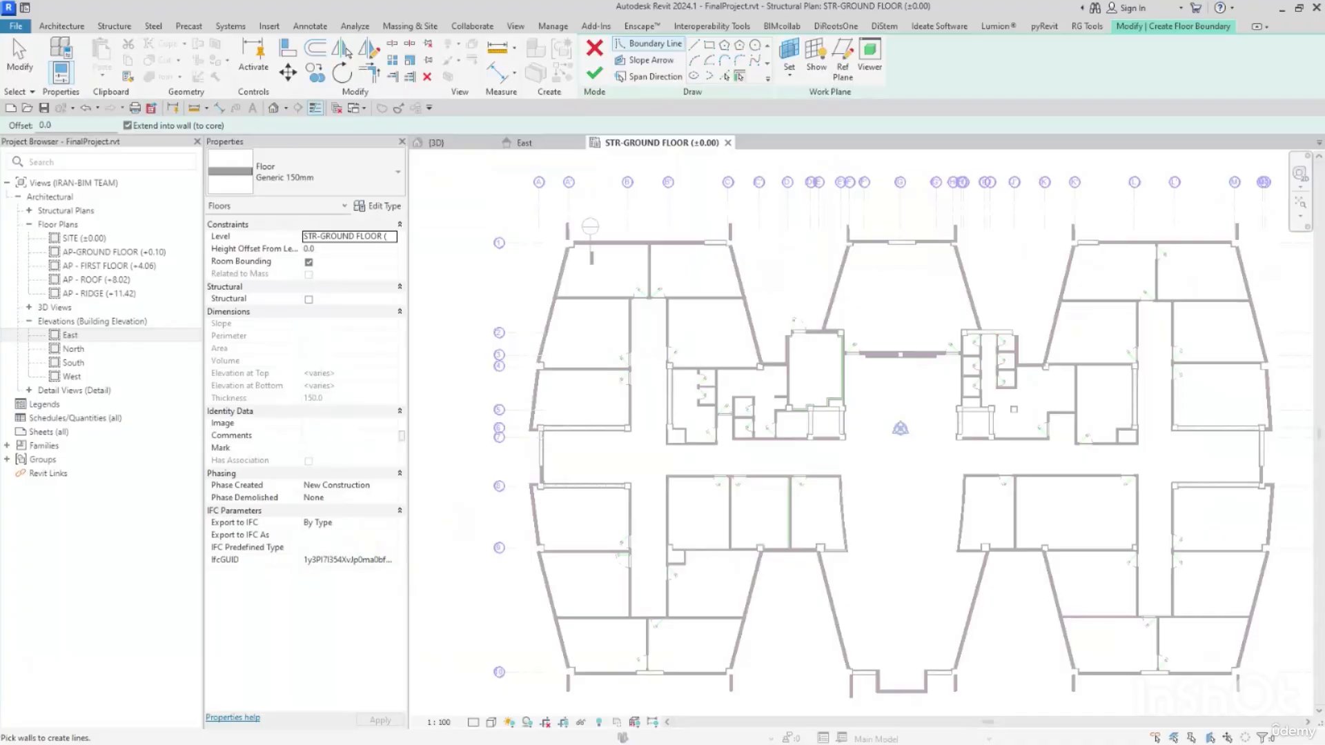
# Return to Revit and duplicate the Generic 150mm floor type under the name STR - Floor 01.
pyautogui.click(388, 208)
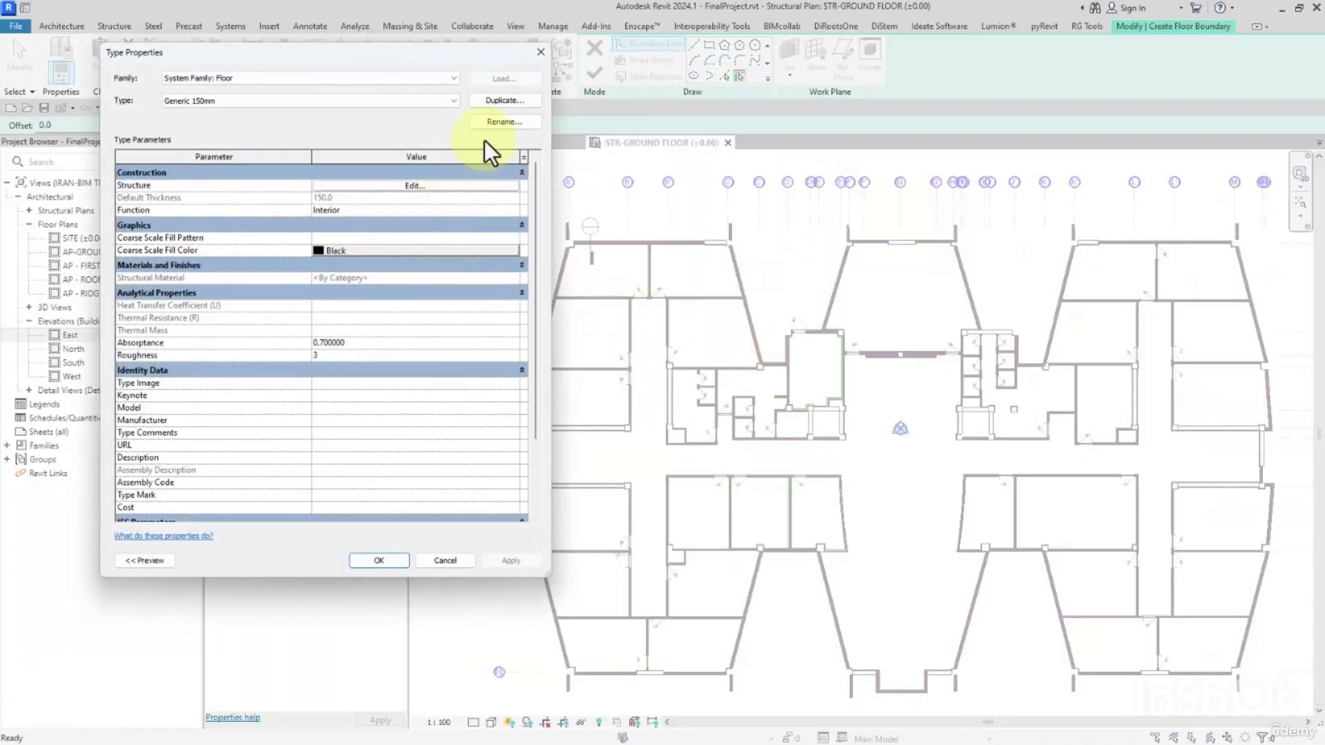
pyautogui.click(499, 101)
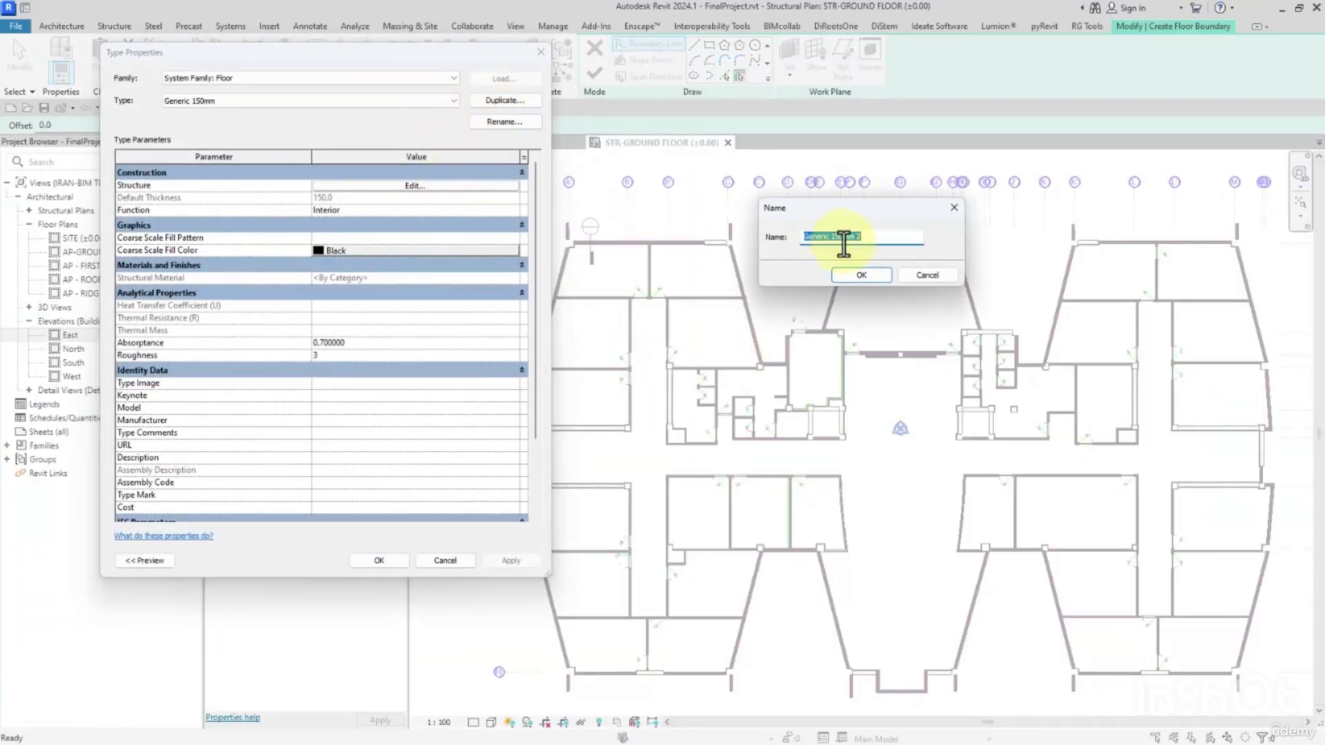
pyautogui.write('Floor')
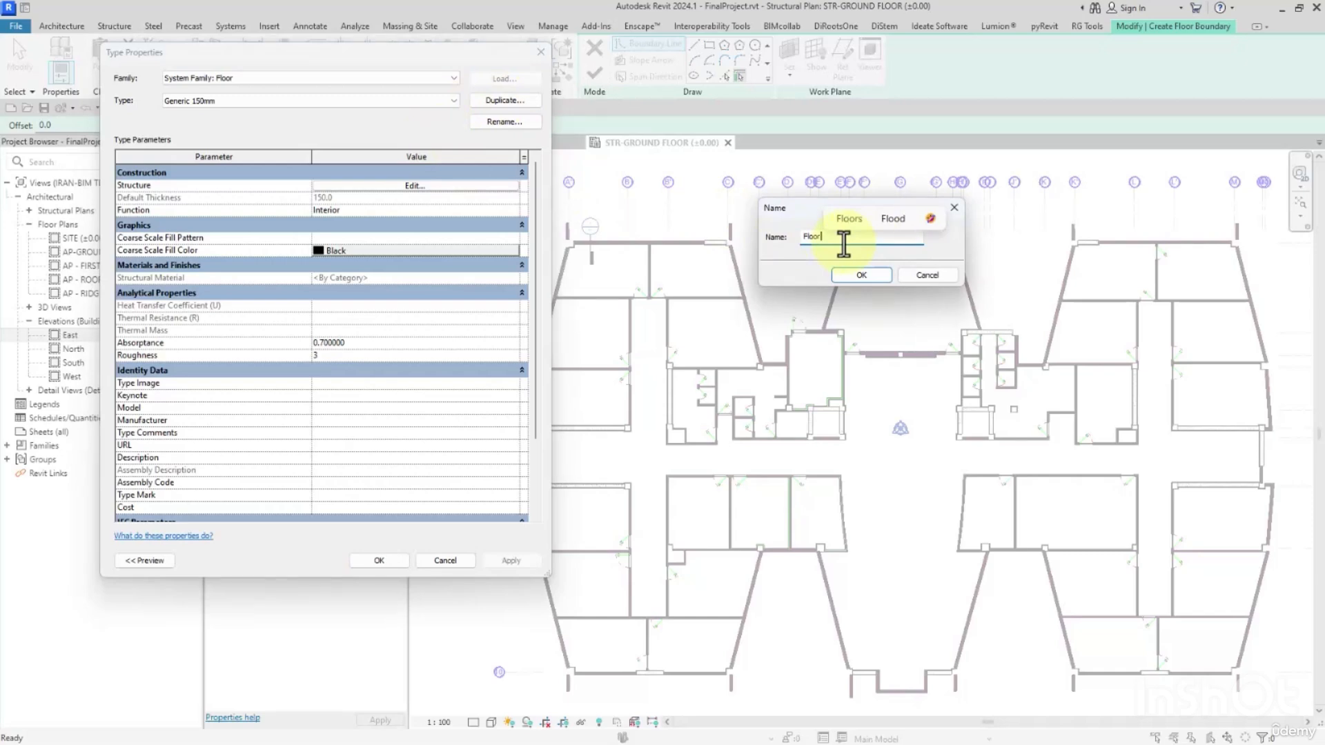
pyautogui.press('BackSpace')
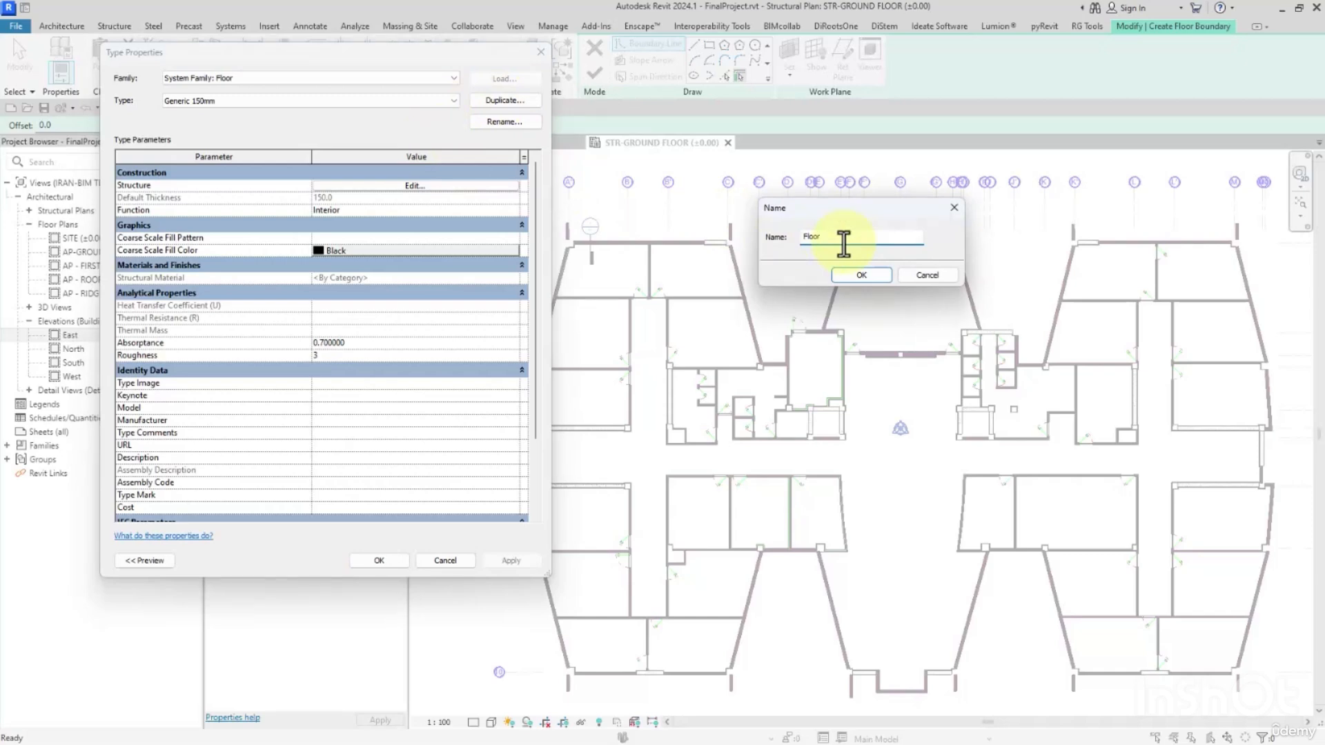
pyautogui.write('Str')
pyautogui.press('BackSpace')
pyautogui.press('BackSpace')
pyautogui.write('TR -')
pyautogui.click(893, 241)
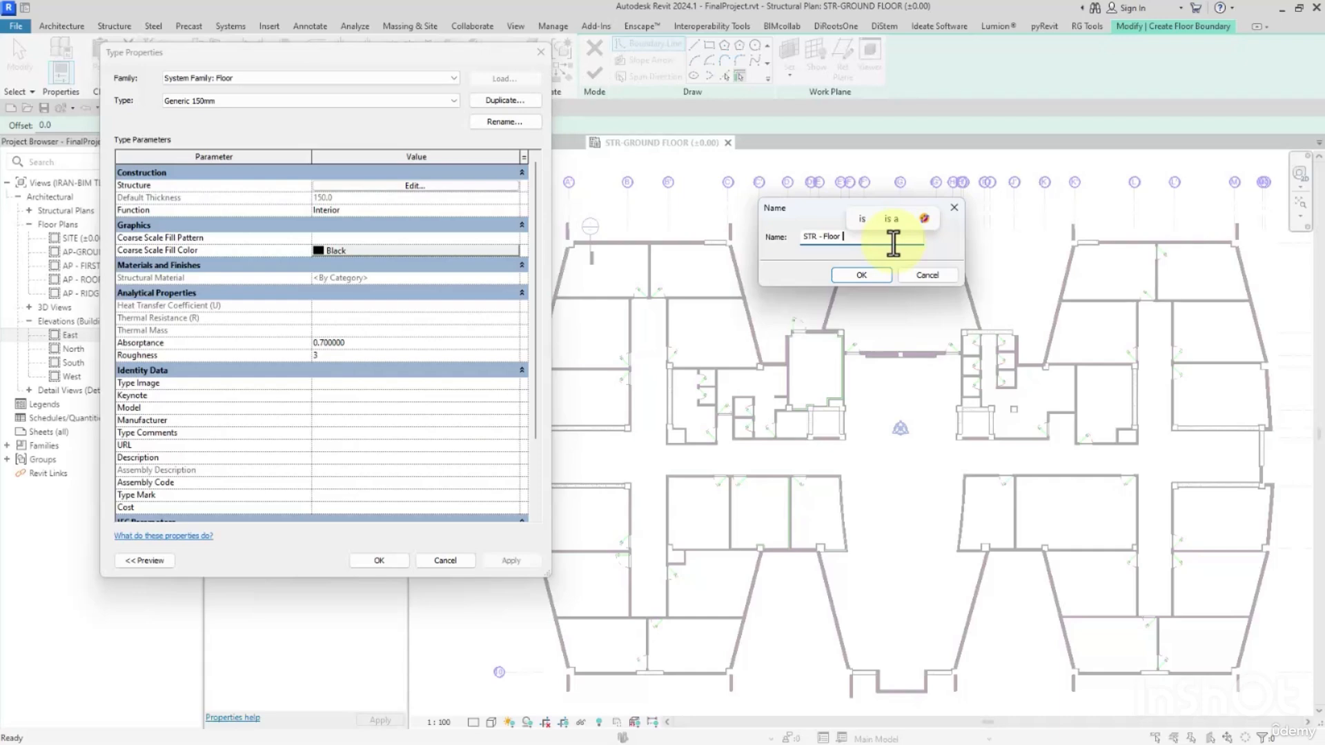
pyautogui.write('01')
pyautogui.click(871, 275)
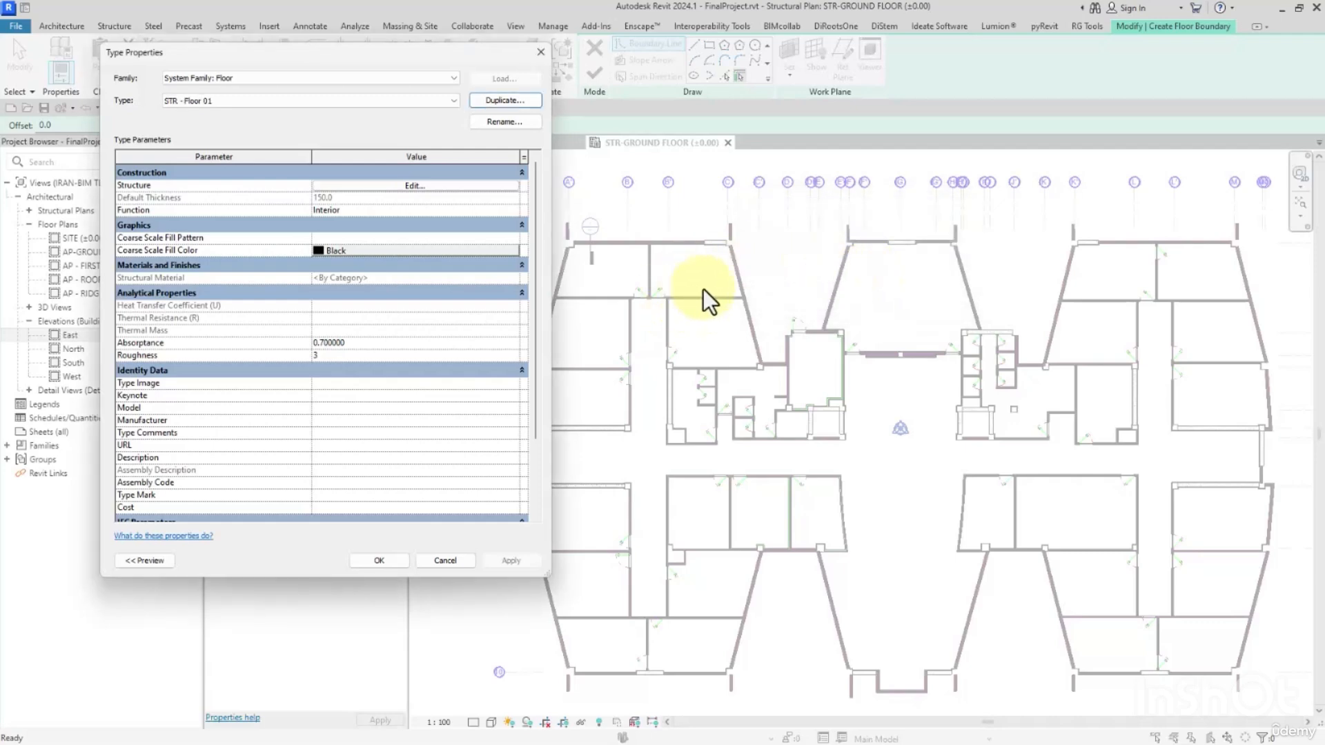
# Insert a structure layer above the core boundary of STR - Floor 01 and set its thickness to 150 mm.
pyautogui.click(314, 186)
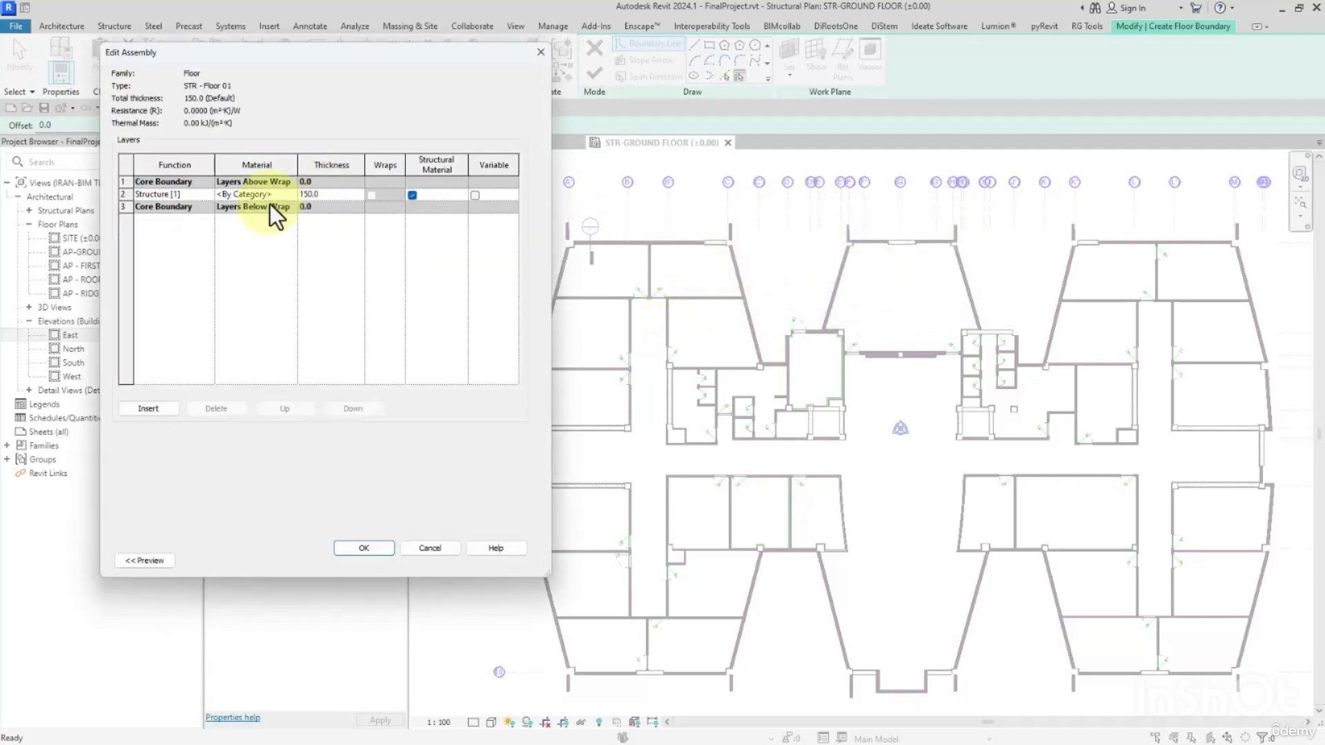
pyautogui.click(149, 411)
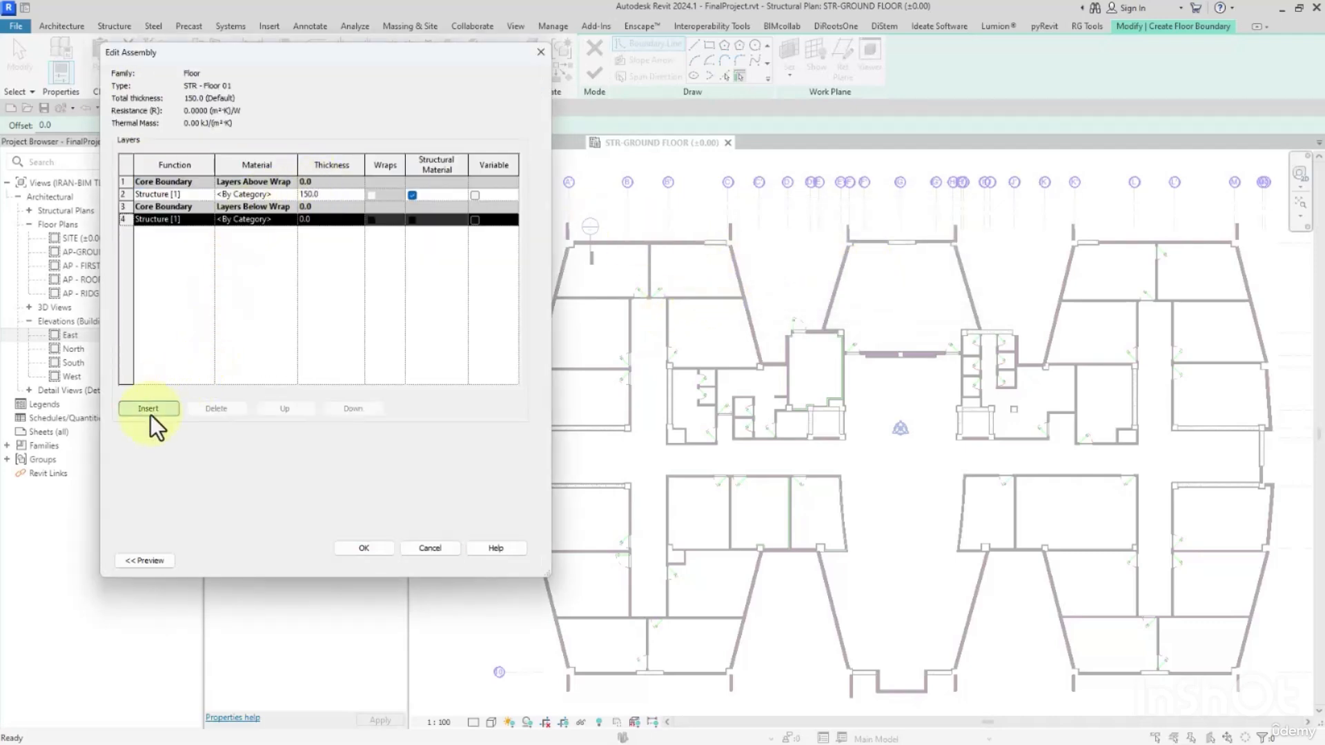
pyautogui.click(300, 409)
pyautogui.click(300, 410)
pyautogui.click(333, 183)
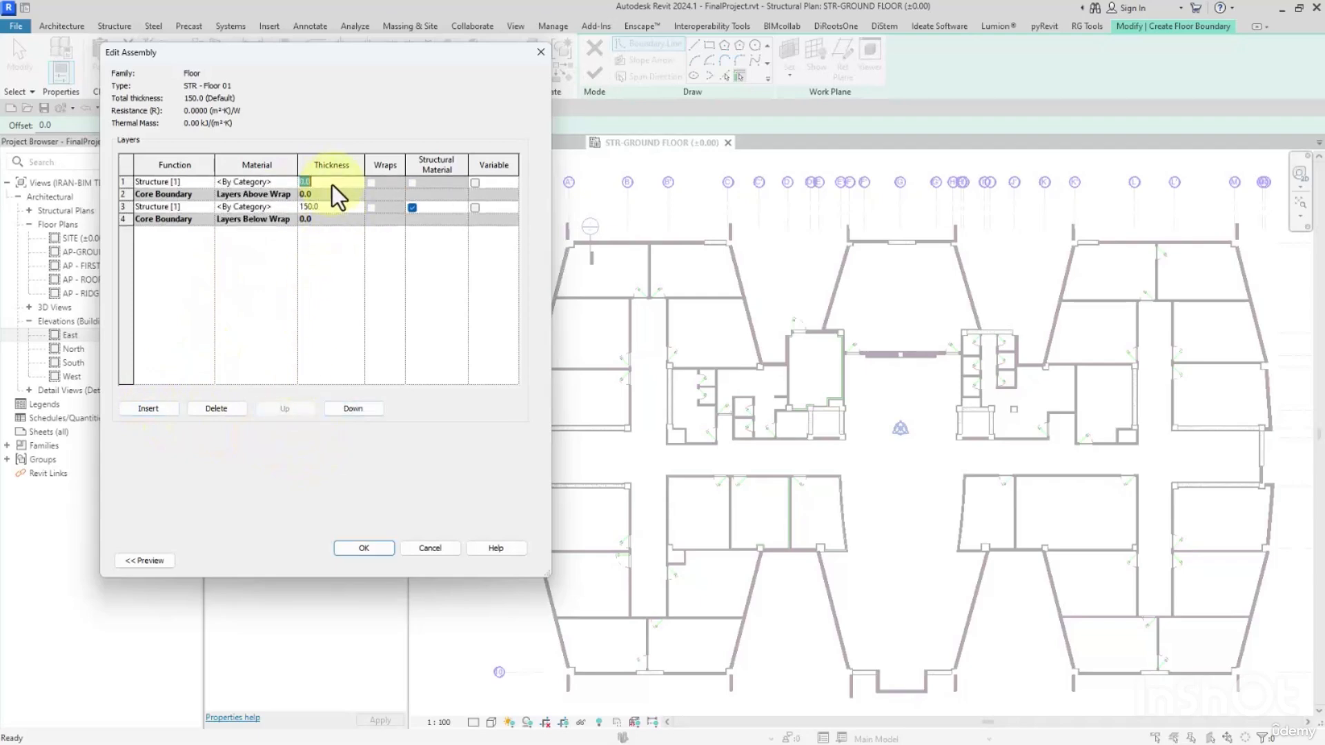
pyautogui.write('150')
# Set the core structure layer's thickness to 250 mm and show the section preview of the floor assembly.
pyautogui.click(323, 207)
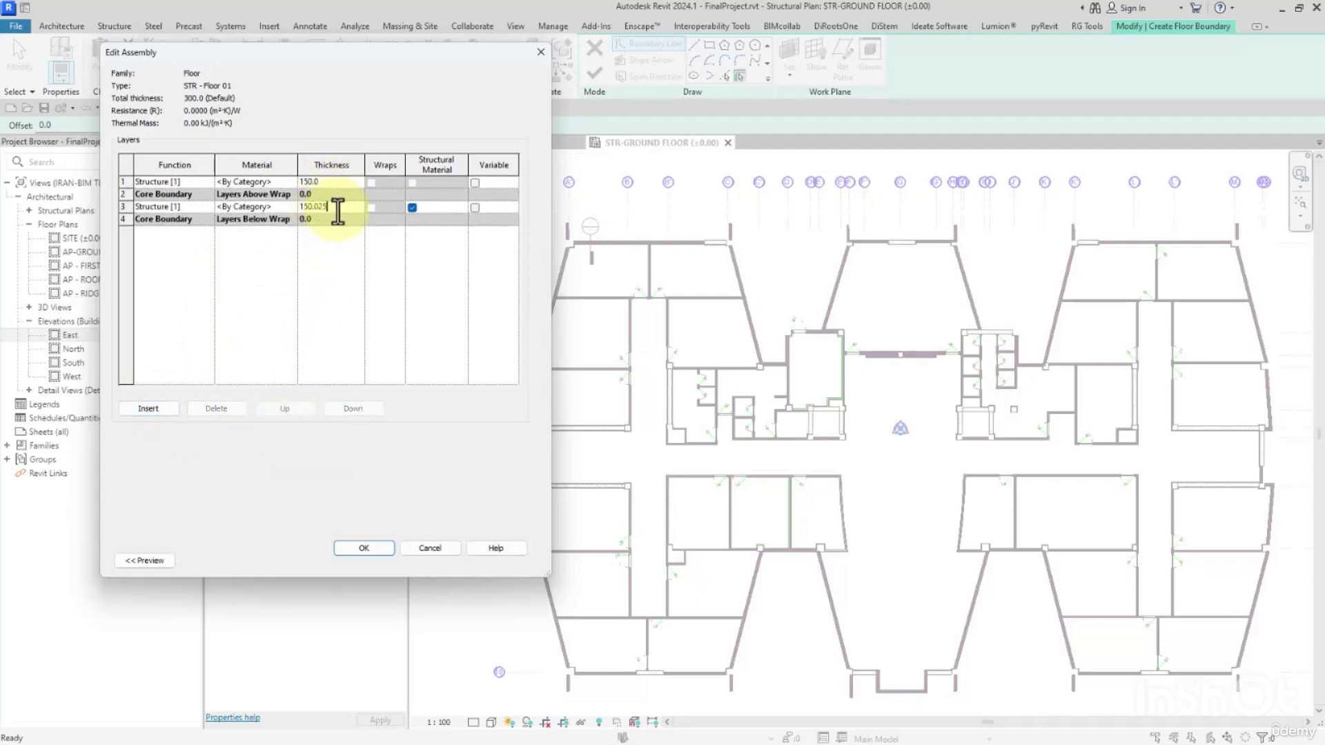
pyautogui.moveTo(337, 209); pyautogui.dragTo(221, 207)
pyautogui.write('250')
pyautogui.press('Return')
pyautogui.click(145, 560)
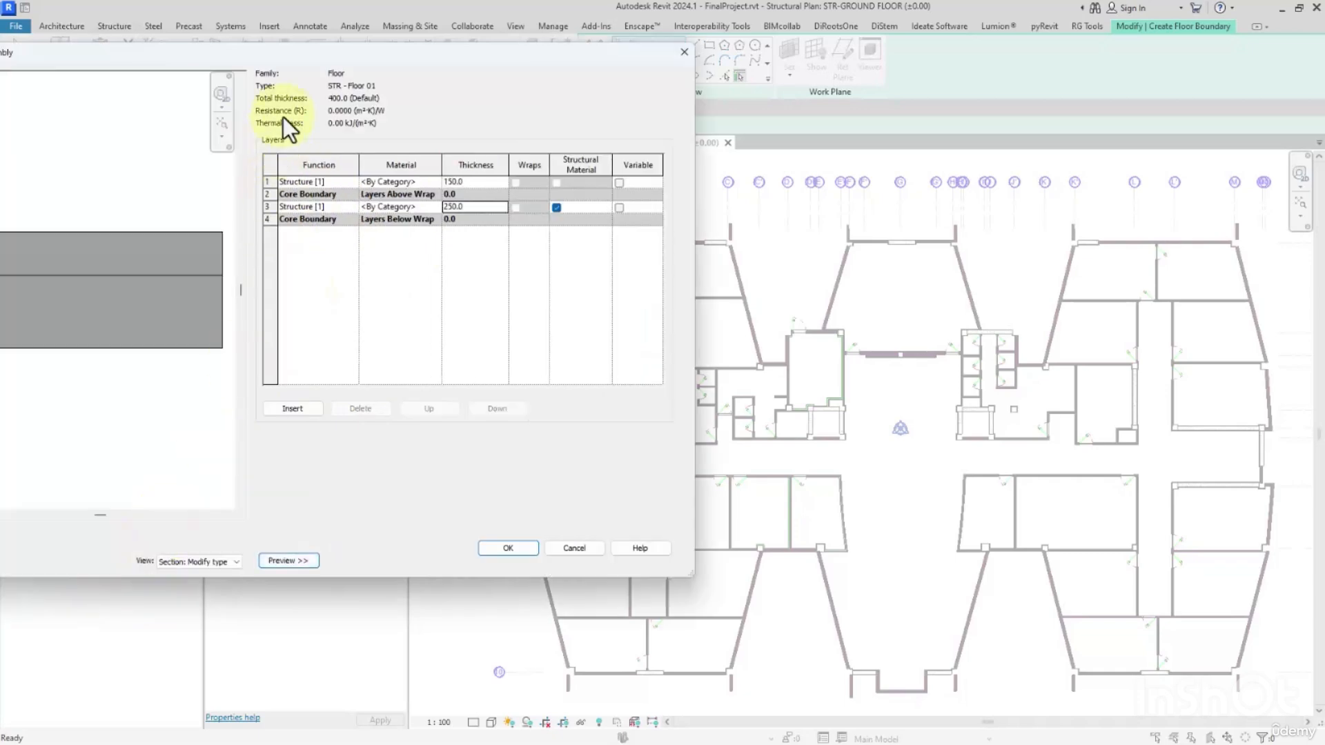
pyautogui.moveTo(295, 61); pyautogui.dragTo(670, 61)
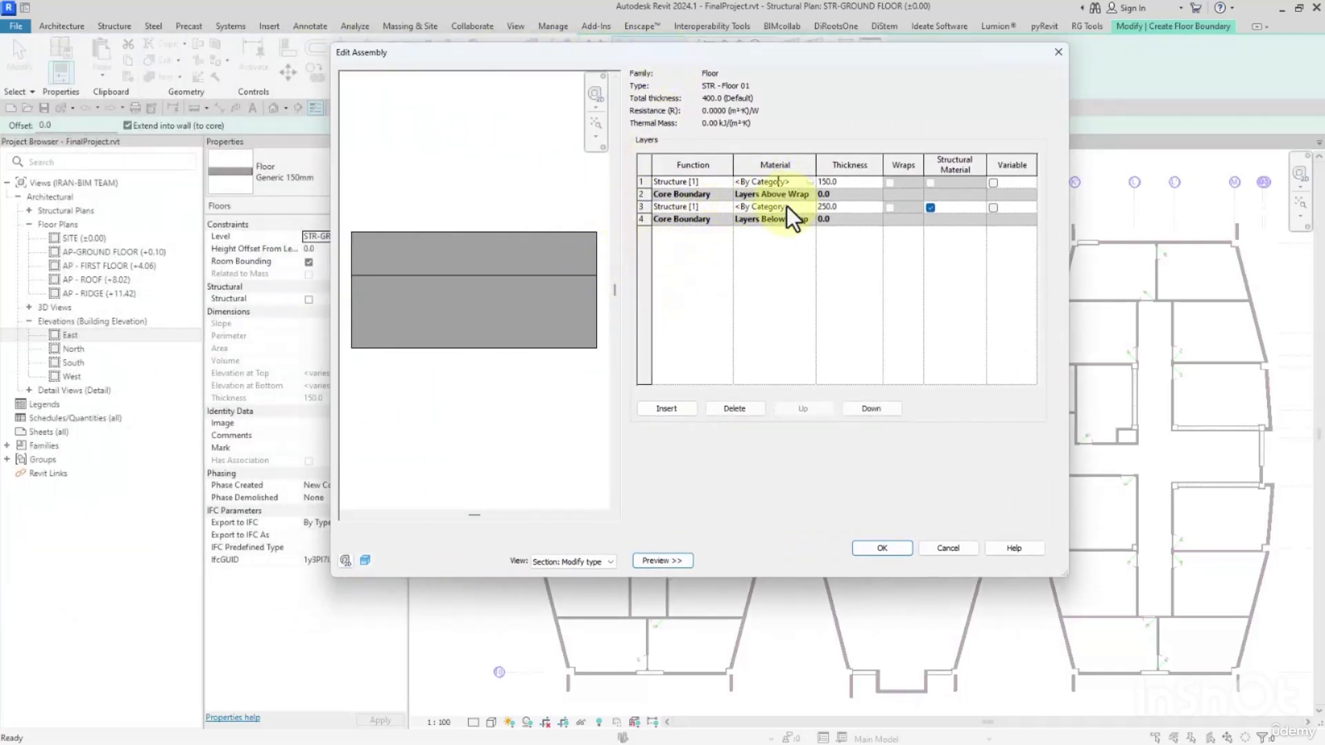
# Open the material selection for the 150 mm upper layer and search the materials for "sitework".
pyautogui.click(729, 183)
pyautogui.click(730, 185)
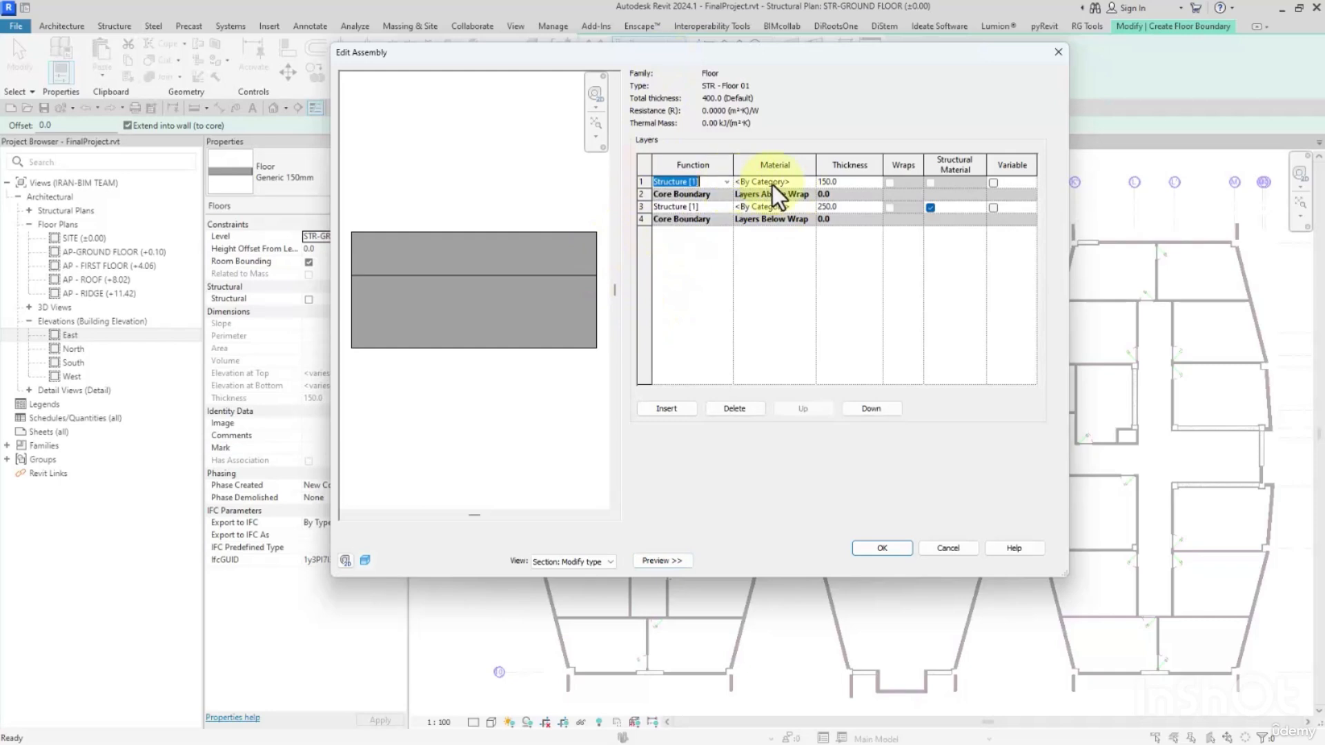
pyautogui.click(810, 181)
pyautogui.click(810, 181)
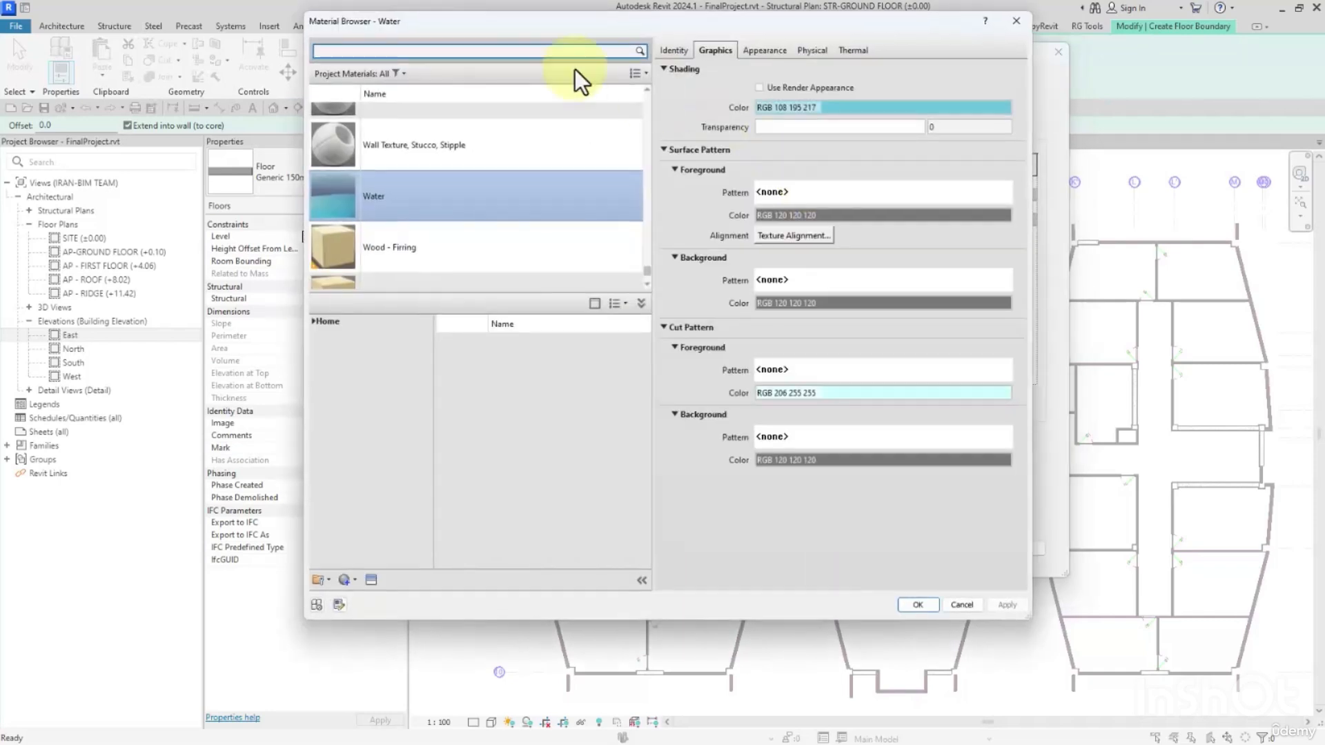
pyautogui.moveTo(484, 21); pyautogui.dragTo(529, 21)
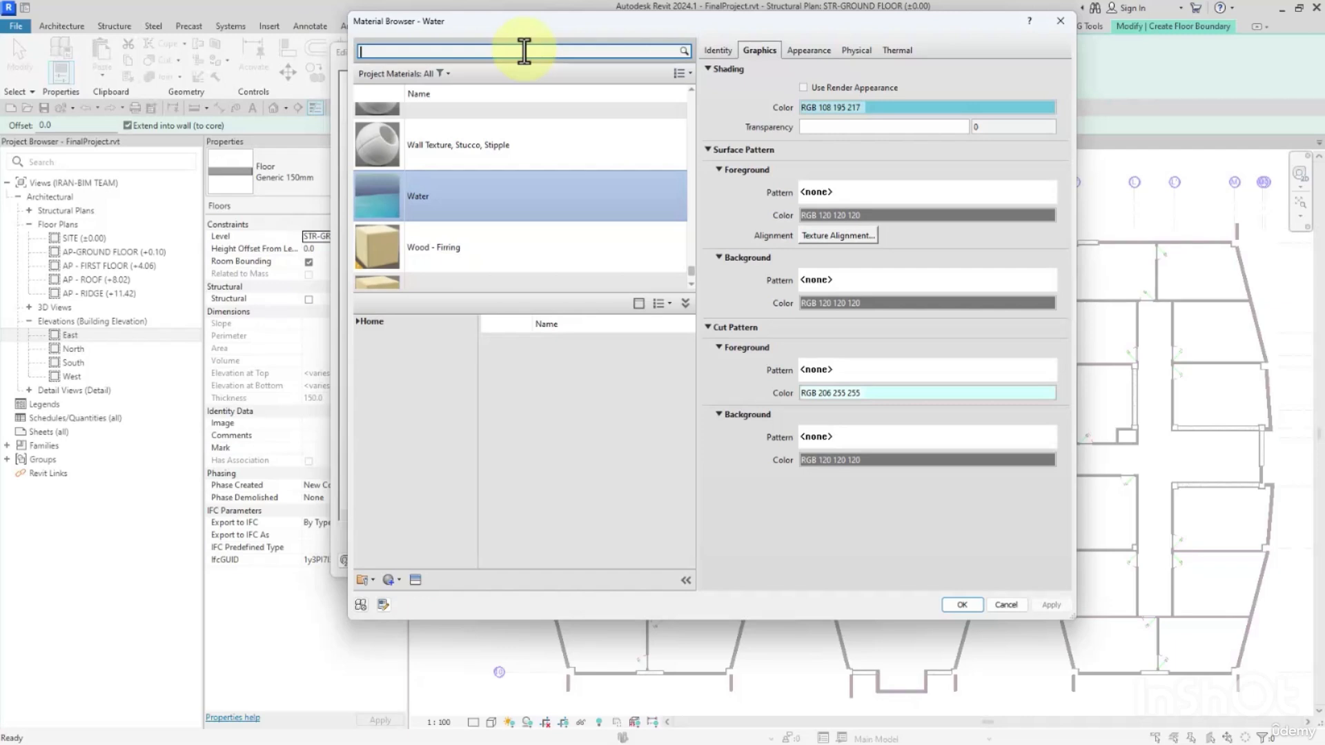
pyautogui.write('sitework')
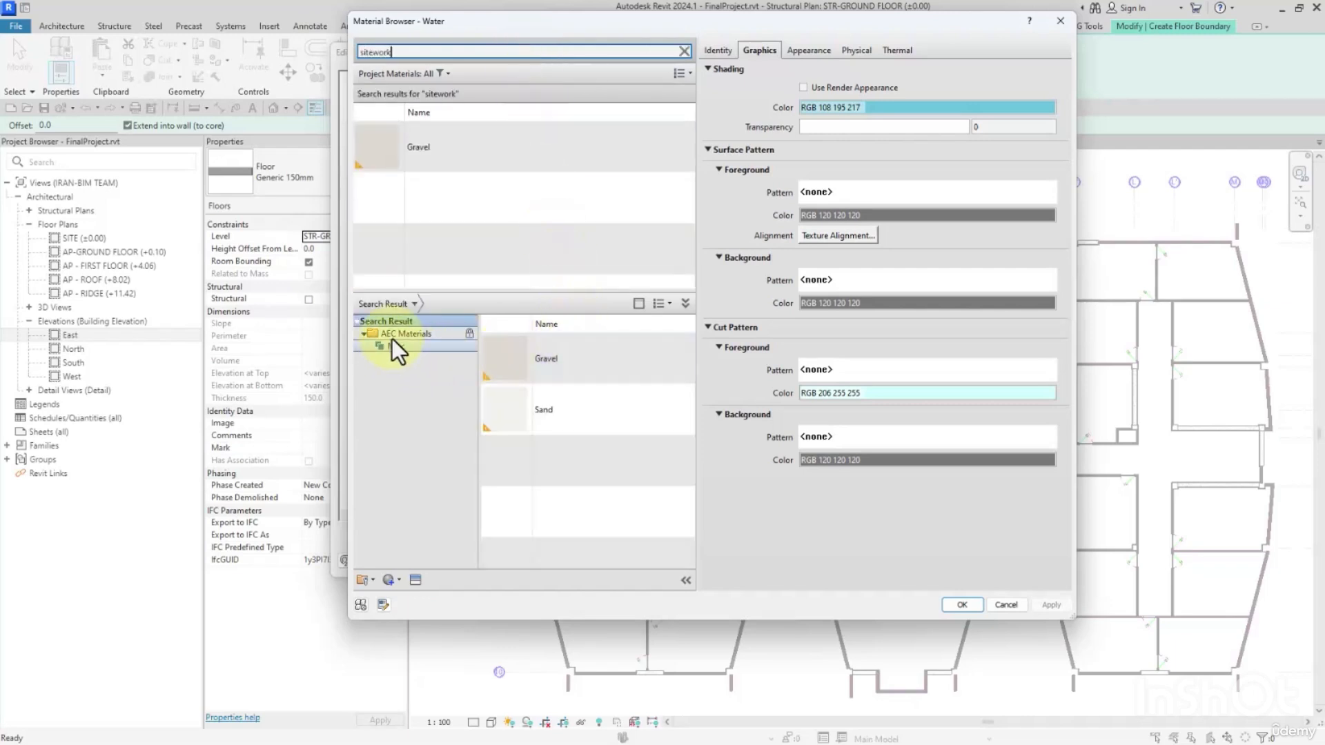
# Create a new project material and name it River Rock.
pyautogui.click(390, 579)
pyautogui.click(406, 596)
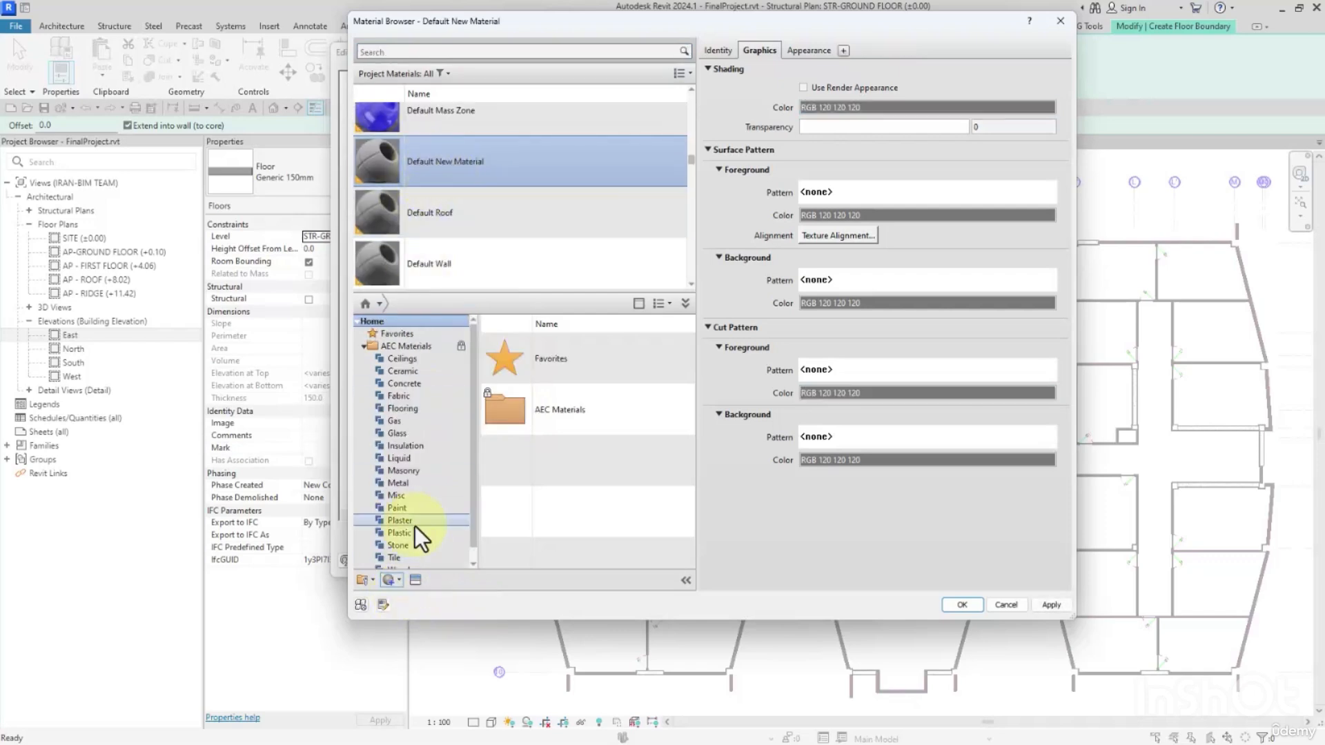
pyautogui.click(398, 581)
pyautogui.click(575, 610)
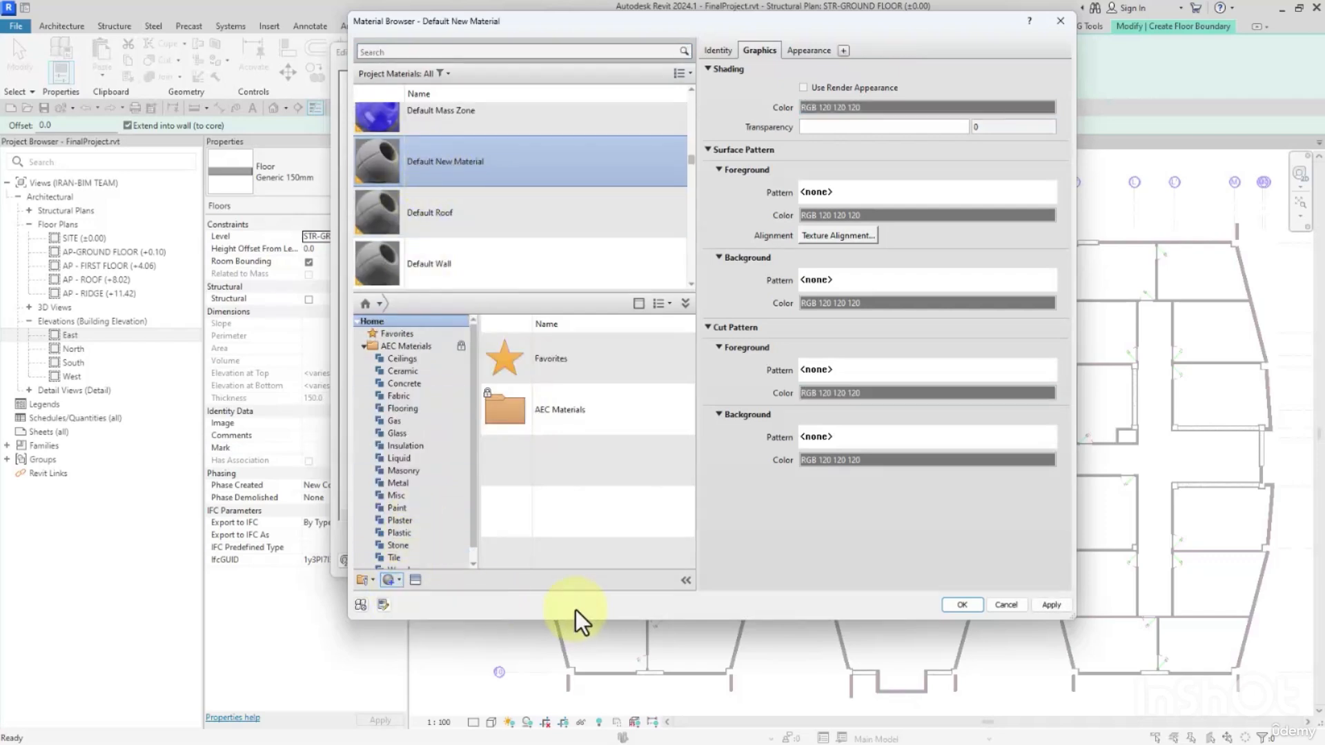
pyautogui.click(715, 48)
pyautogui.click(854, 73)
pyautogui.moveTo(921, 74); pyautogui.dragTo(701, 52)
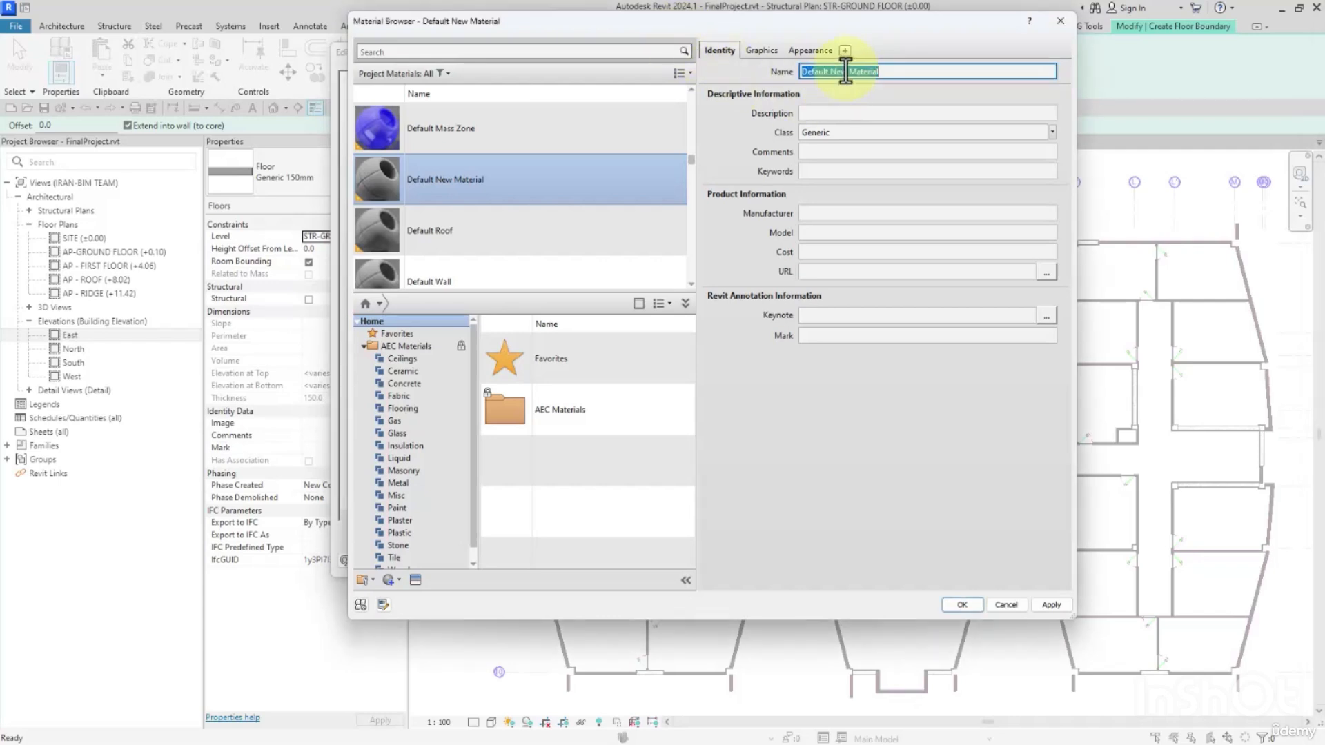
pyautogui.write('River Rock')
pyautogui.press('Return')
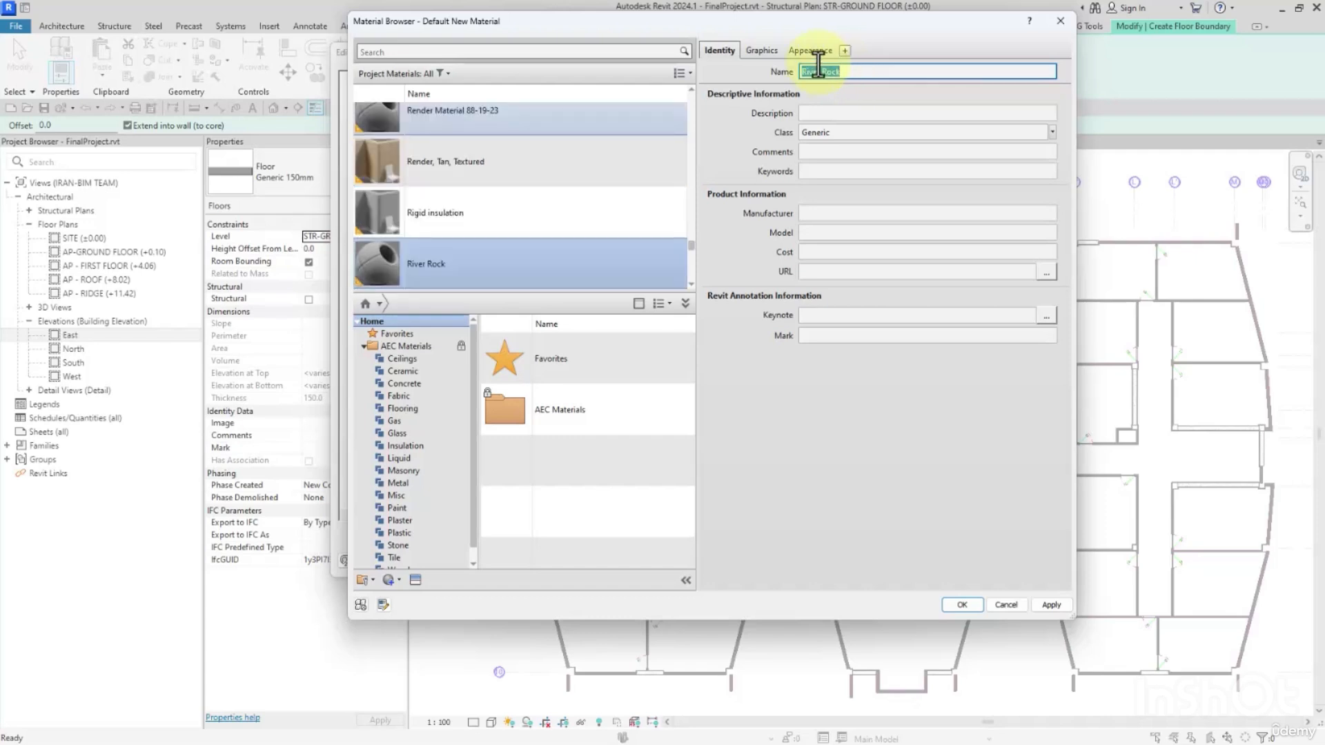
# Start replacing River Rock's appearance asset and browse the Sitework category of the Appearance Library.
pyautogui.click(769, 46)
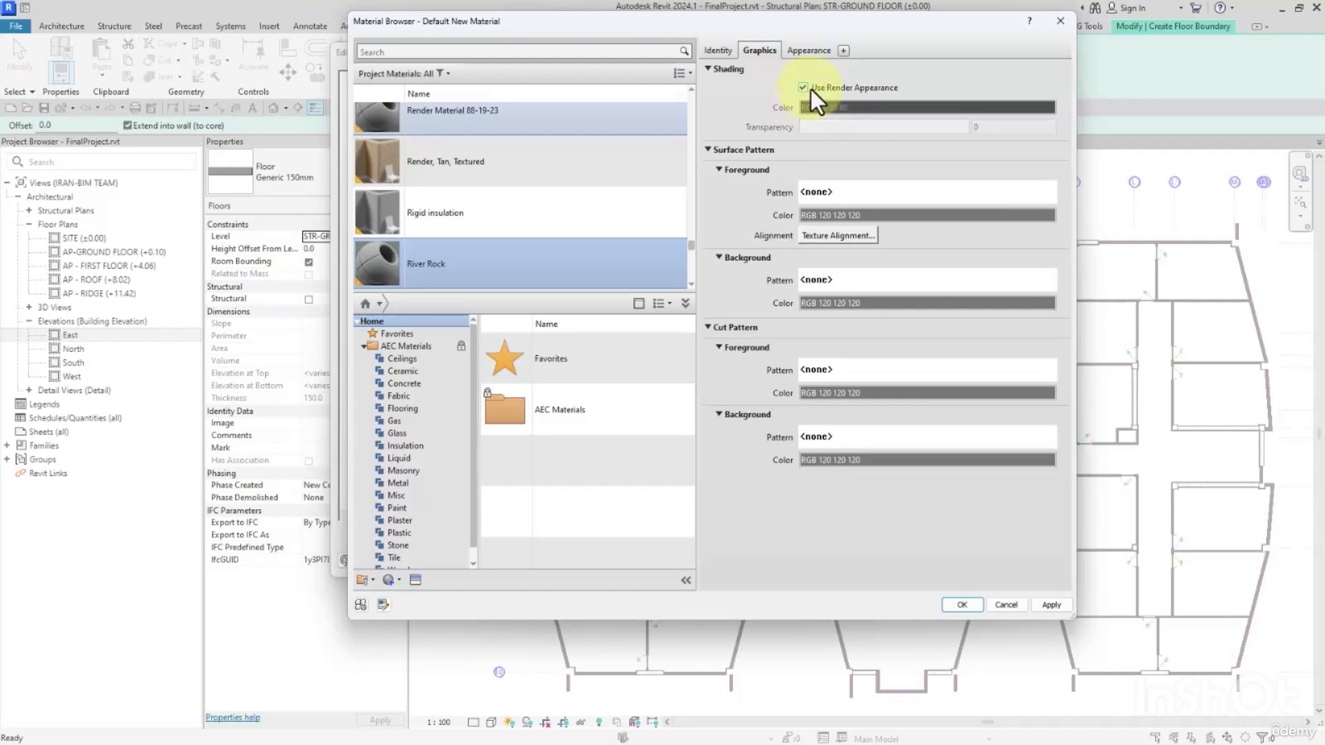
pyautogui.click(804, 53)
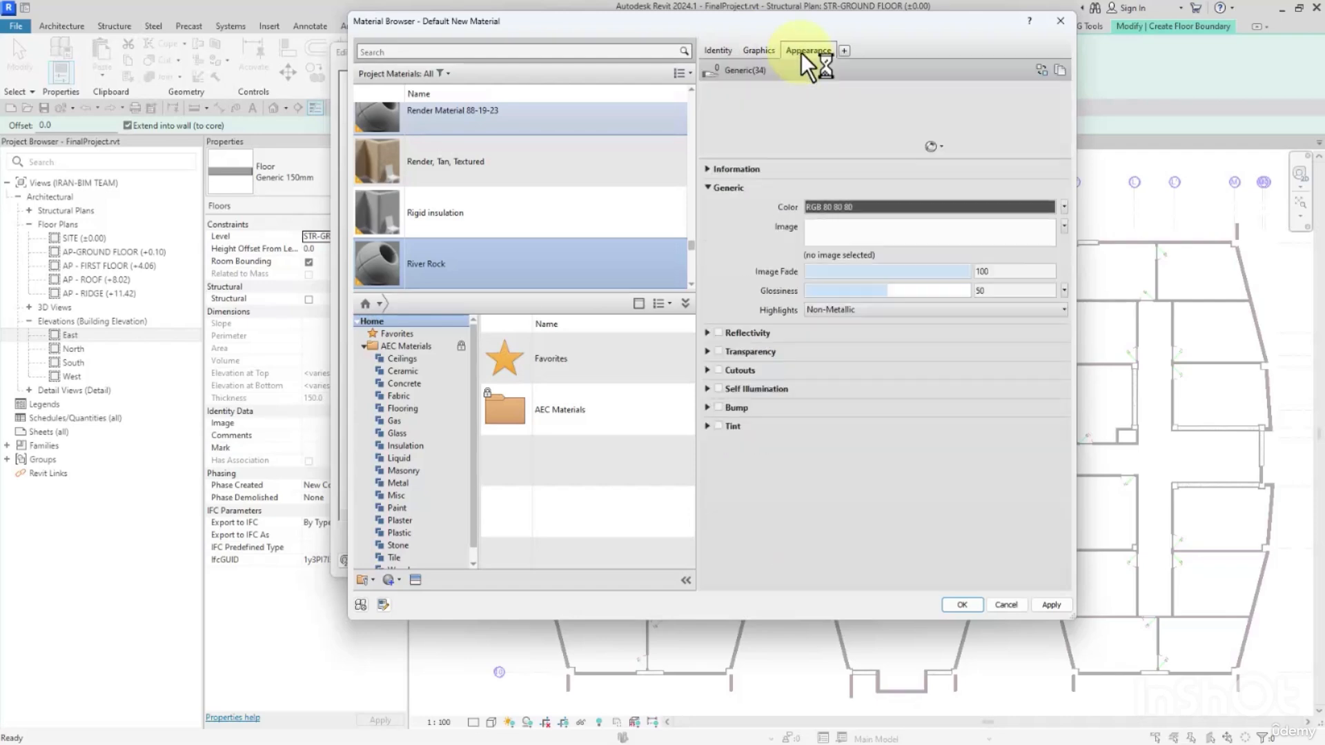
pyautogui.click(1040, 72)
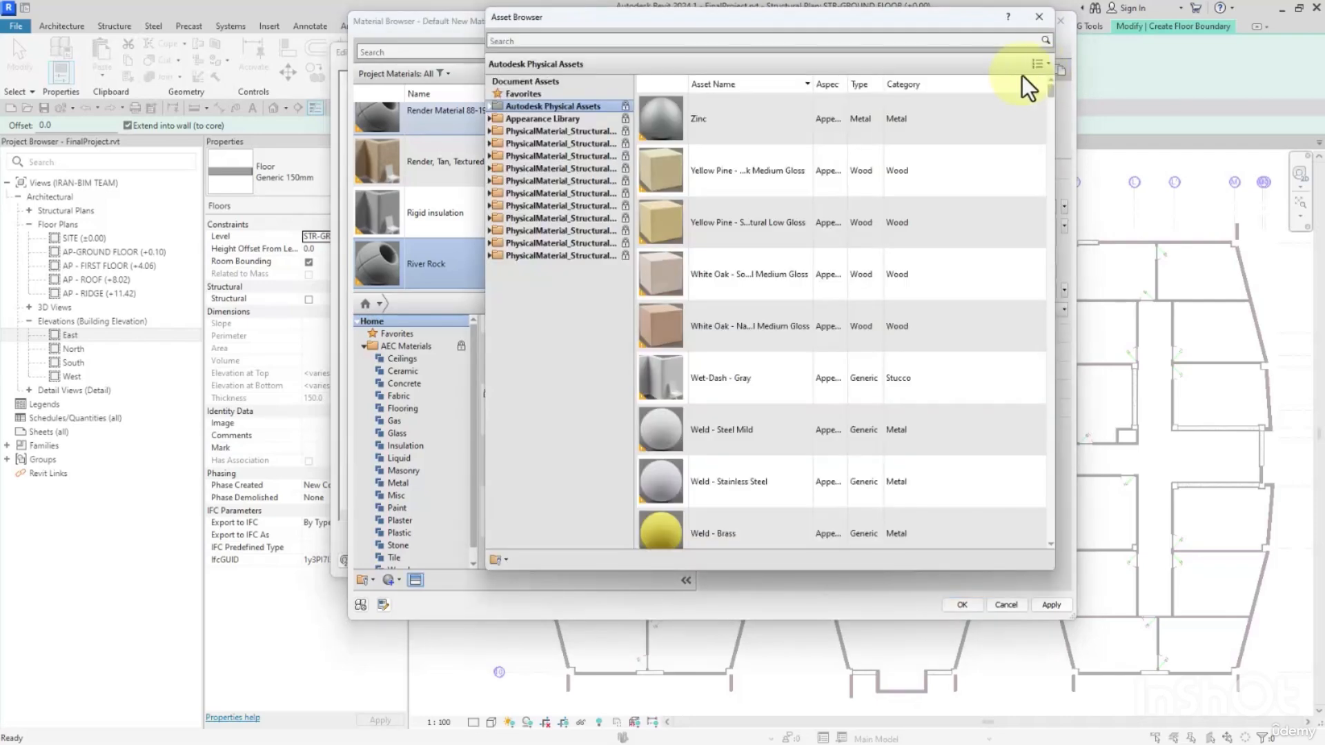
pyautogui.click(489, 119)
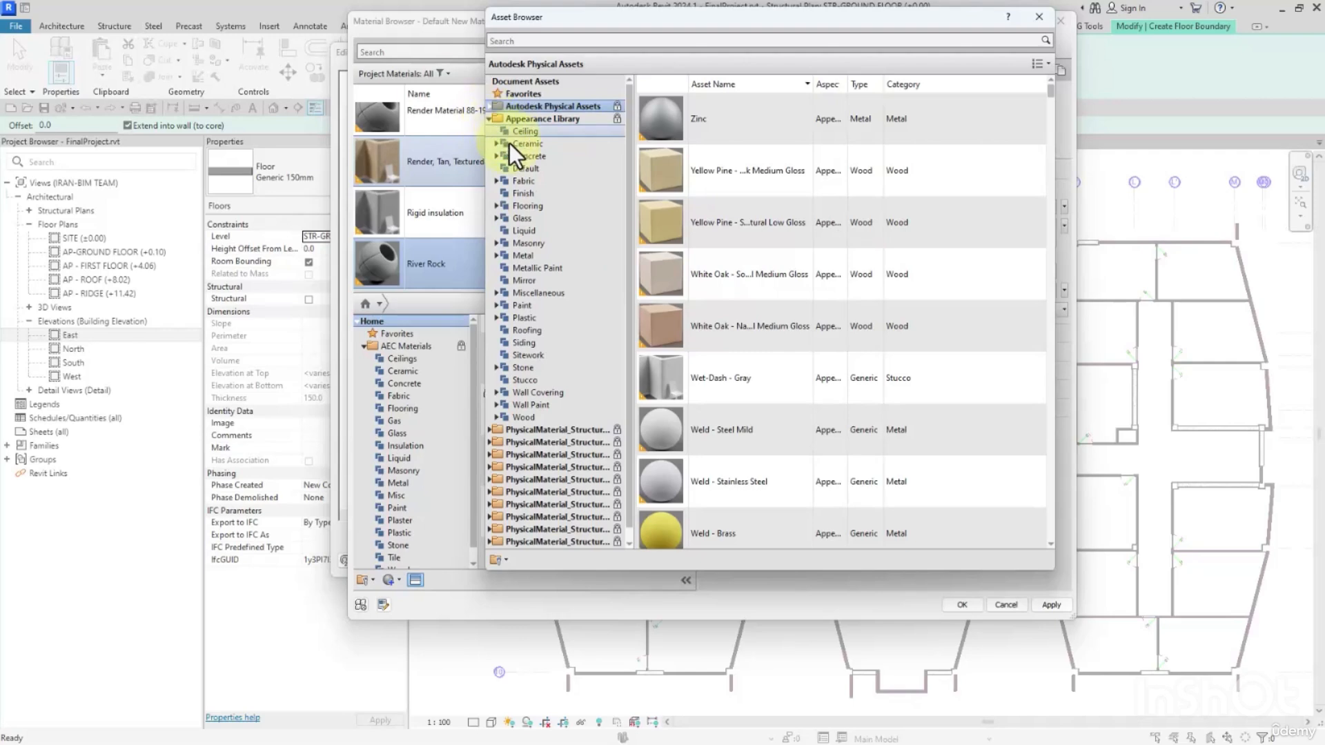
pyautogui.click(524, 355)
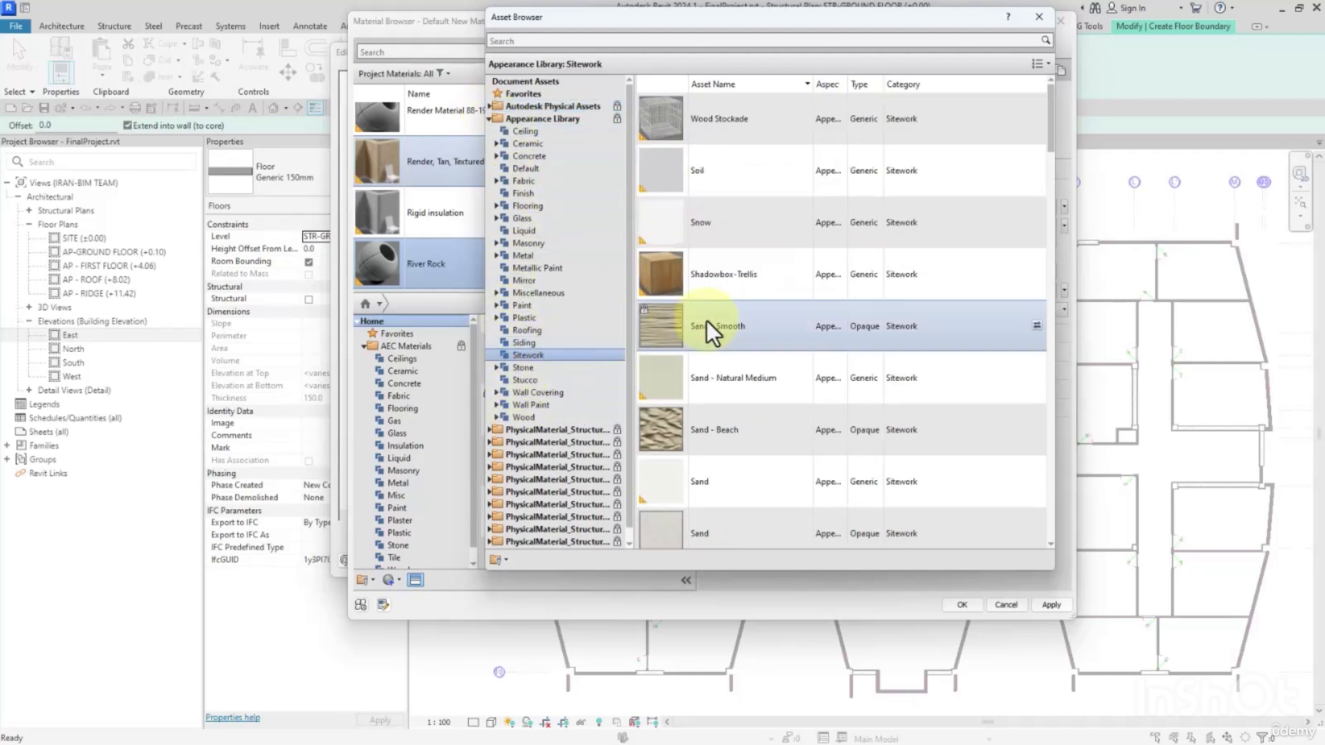
# Enlarge the asset thumbnails to 256 x 256 and replace River Rock's appearance with the Gravel - Crushed asset.
pyautogui.click(1040, 63)
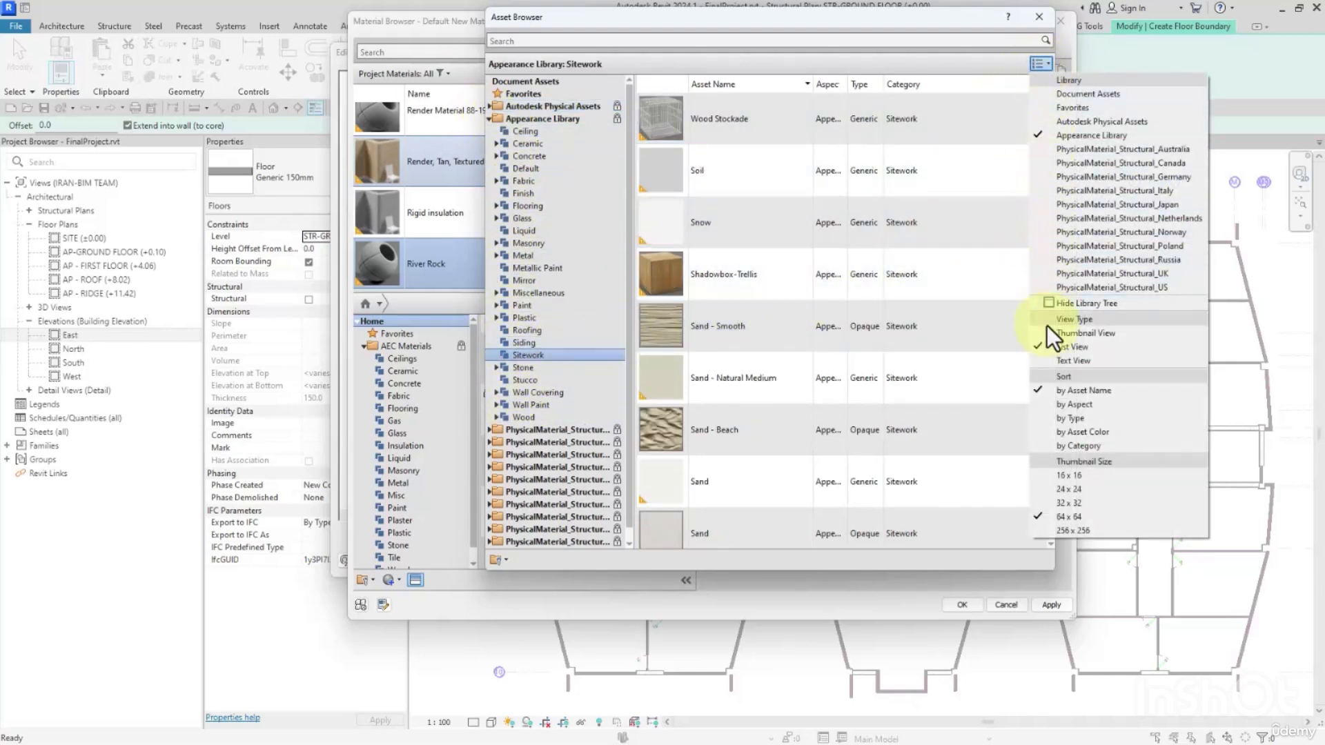
pyautogui.click(1078, 530)
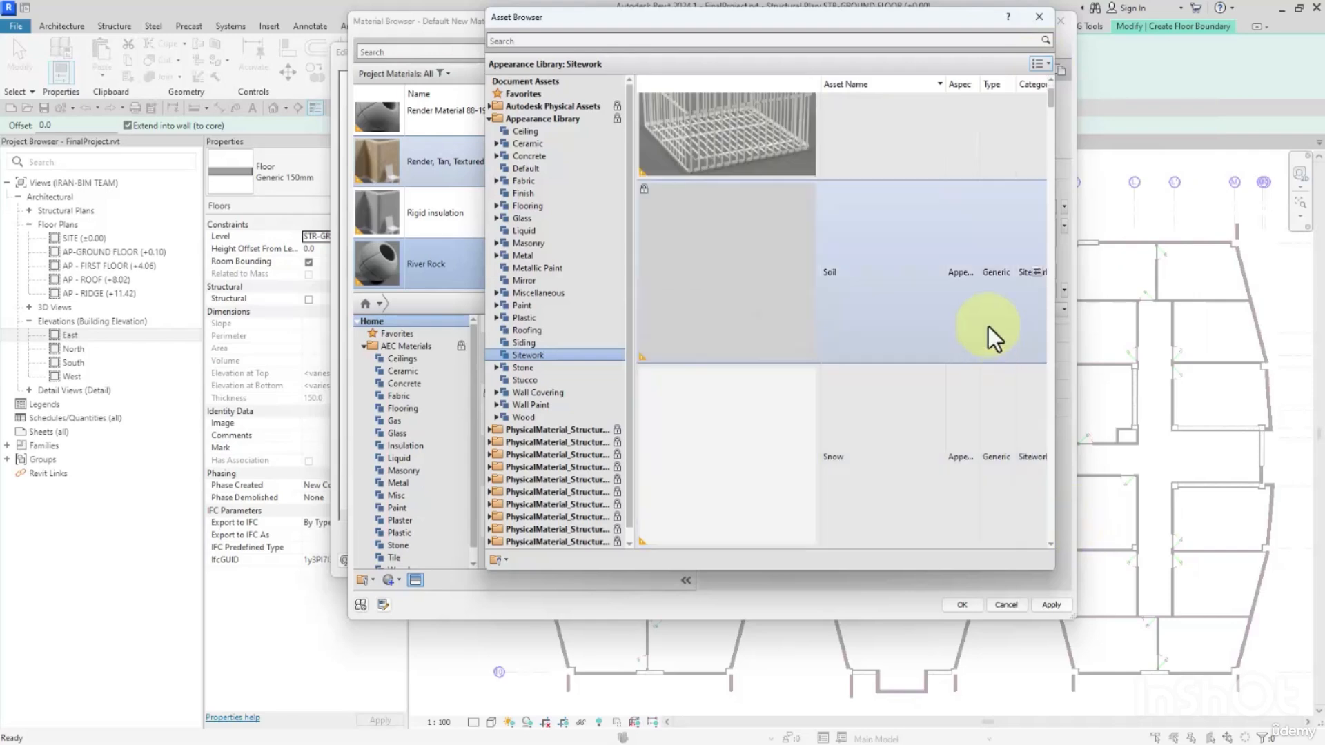
pyautogui.scroll(-5, 880, 385)
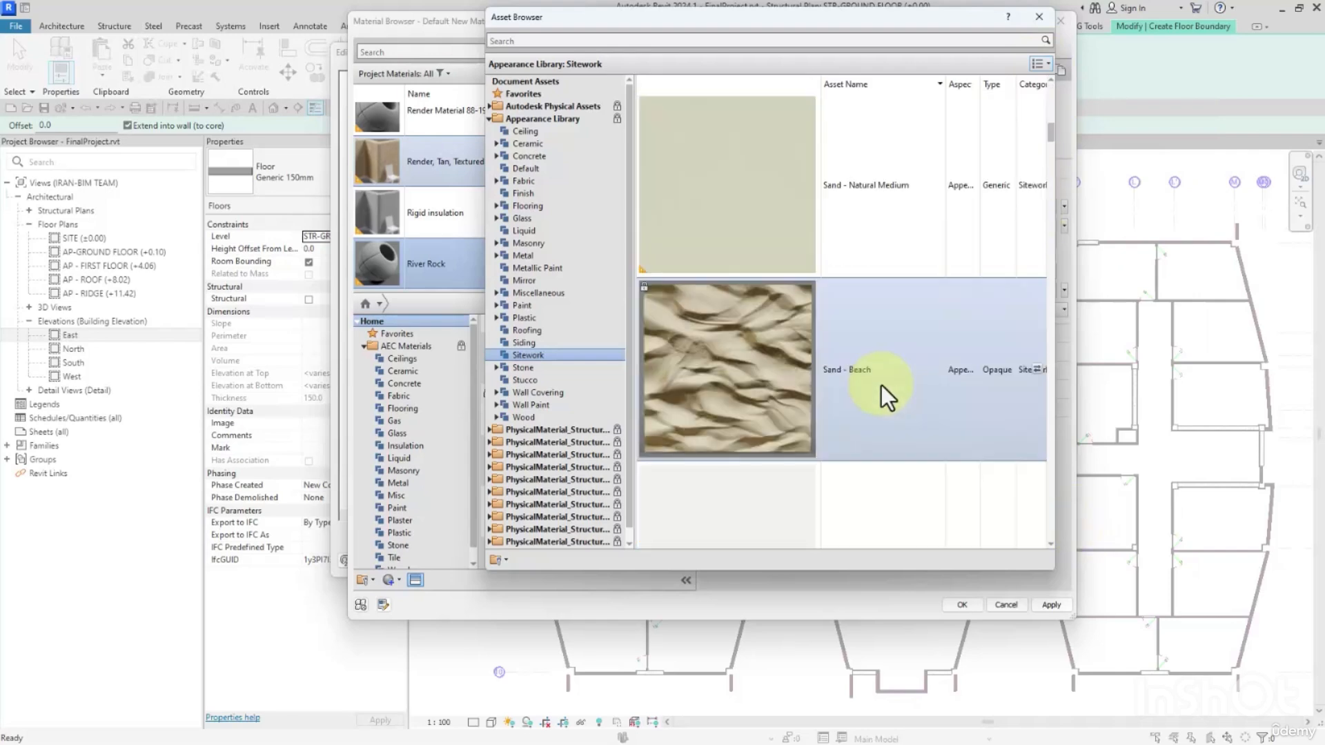
pyautogui.click(881, 385)
pyautogui.moveTo(1051, 135); pyautogui.dragTo(995, 531)
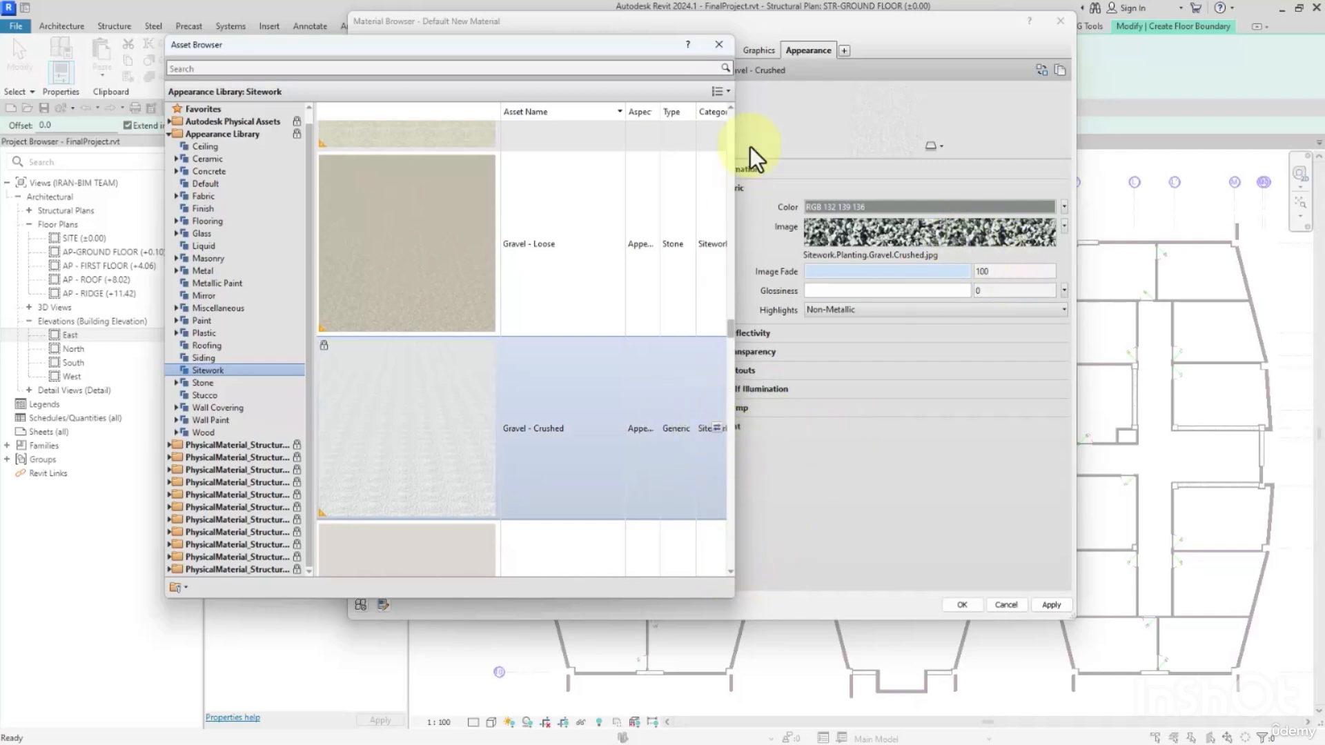
pyautogui.click(719, 44)
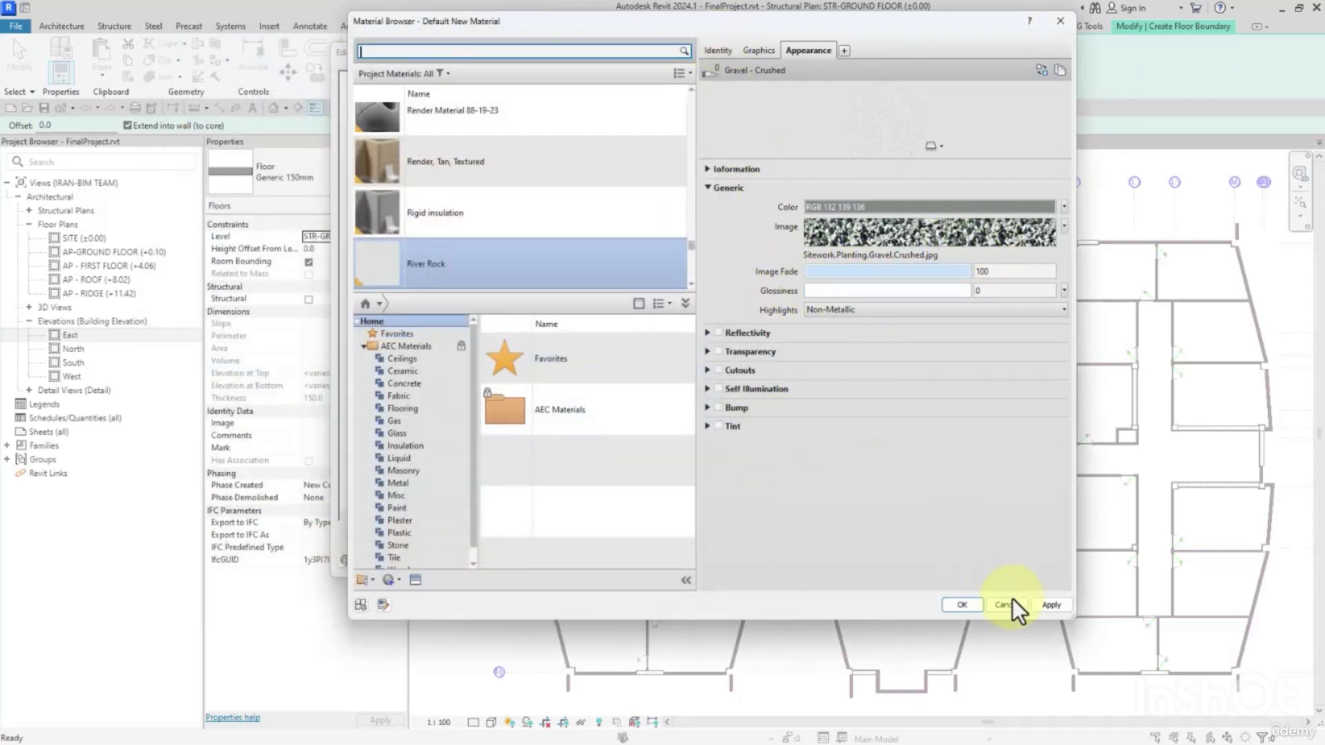
# Apply the River Rock changes, check its graphics settings and assign the material to the 150 mm upper layer.
pyautogui.click(1040, 604)
pyautogui.click(759, 54)
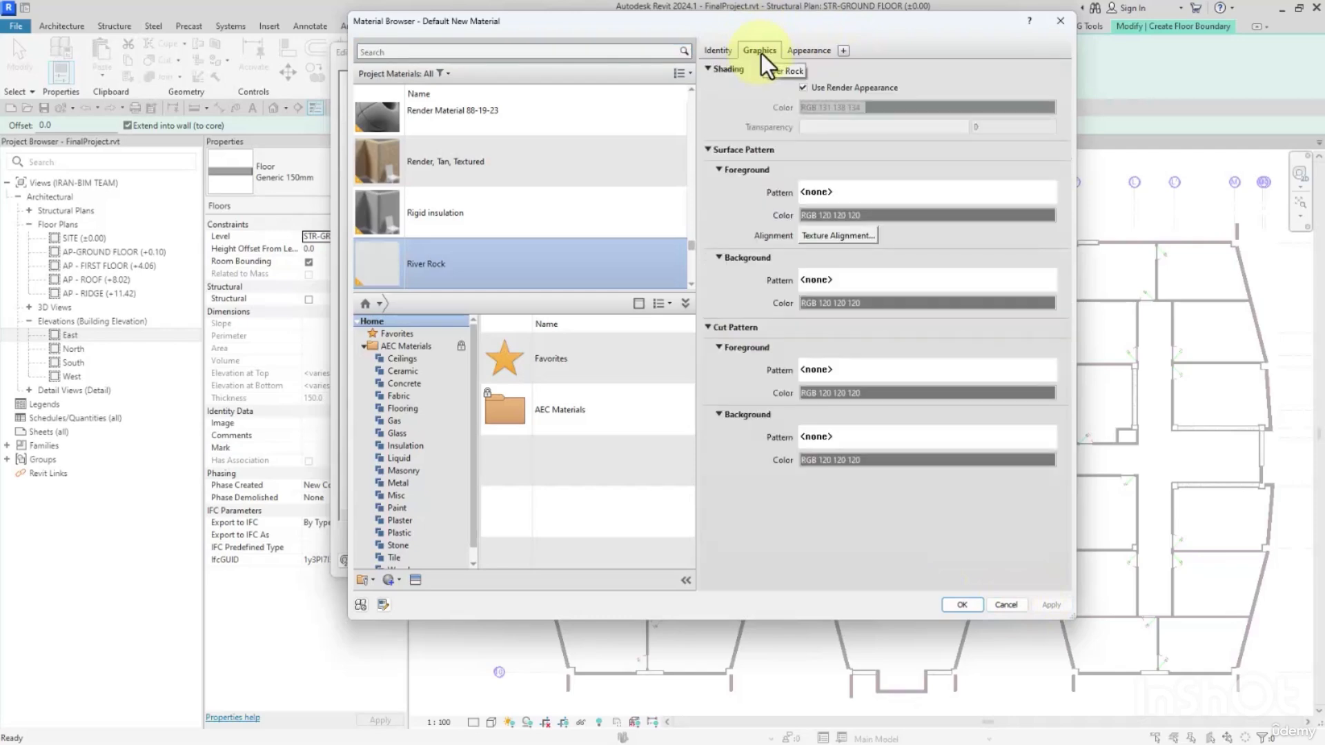
pyautogui.click(671, 305)
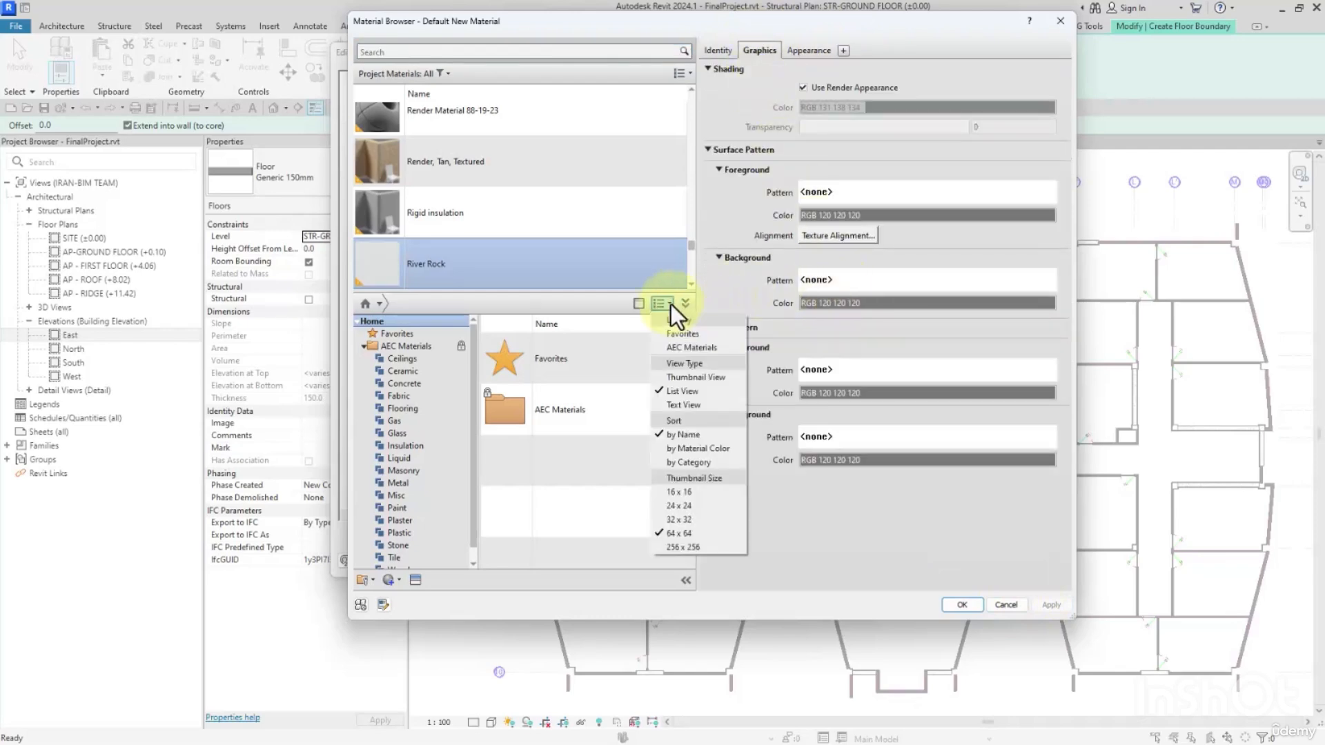
pyautogui.click(820, 156)
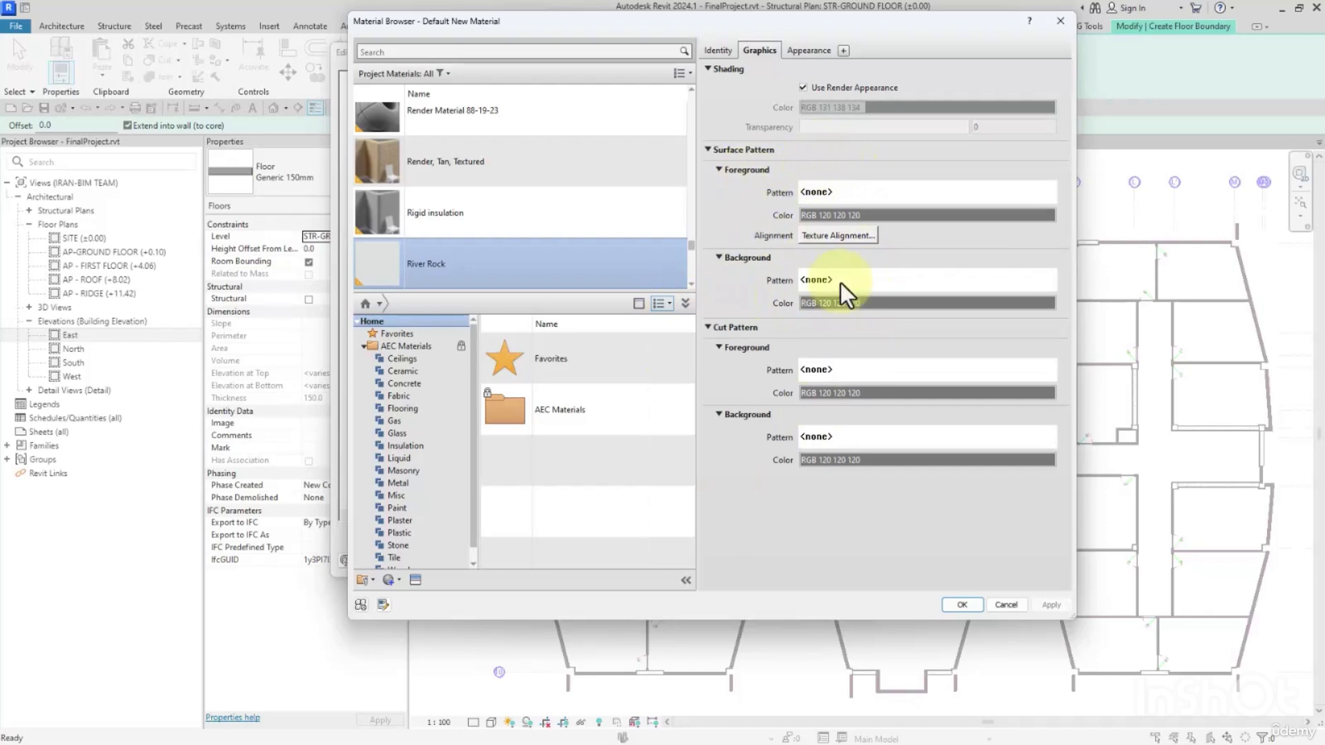
pyautogui.click(963, 605)
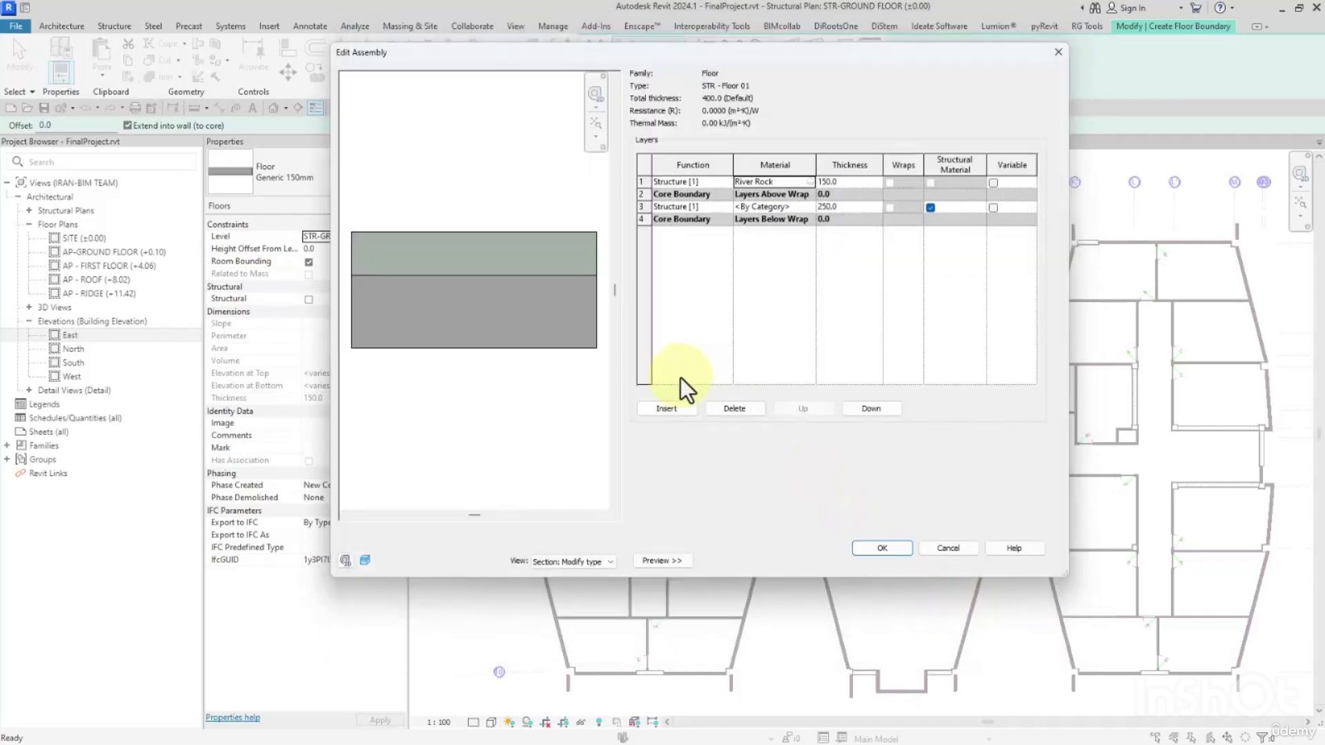
# Copy the River Rock material name from the upper layer to the 250 mm core structure layer.
pyautogui.click(788, 183)
pyautogui.hotkey('ctrl', 'c')
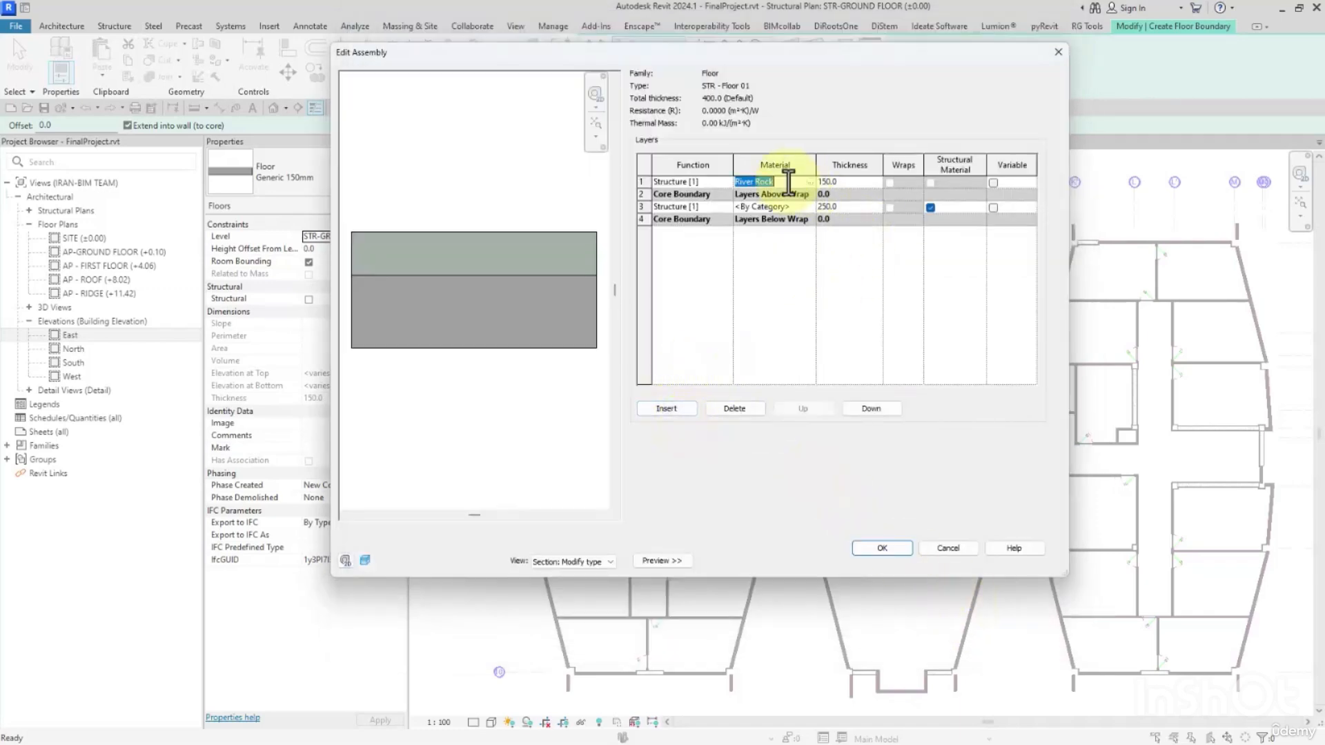
pyautogui.click(801, 209)
pyautogui.hotkey('ctrl', 'v')
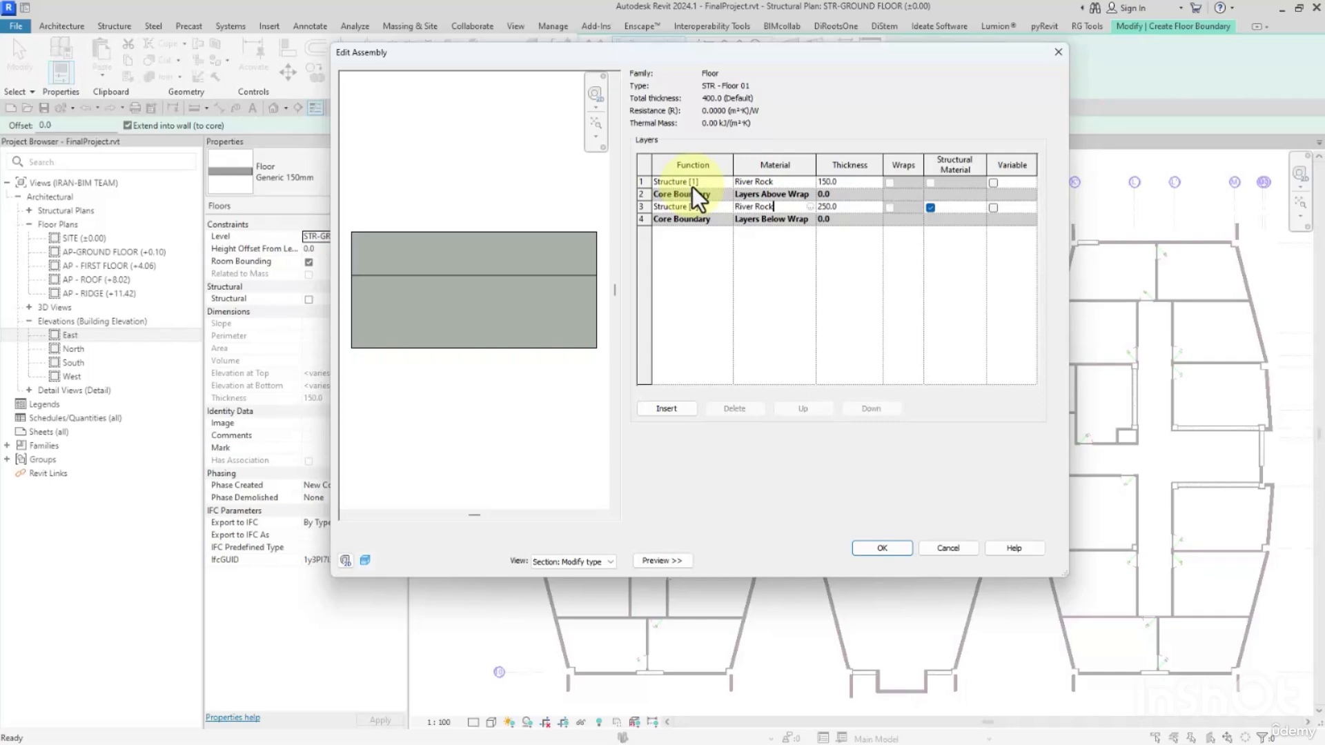
# Reopen the upper layer's River Rock material and look through the Model fill patterns available for its surface foreground.
pyautogui.click(768, 184)
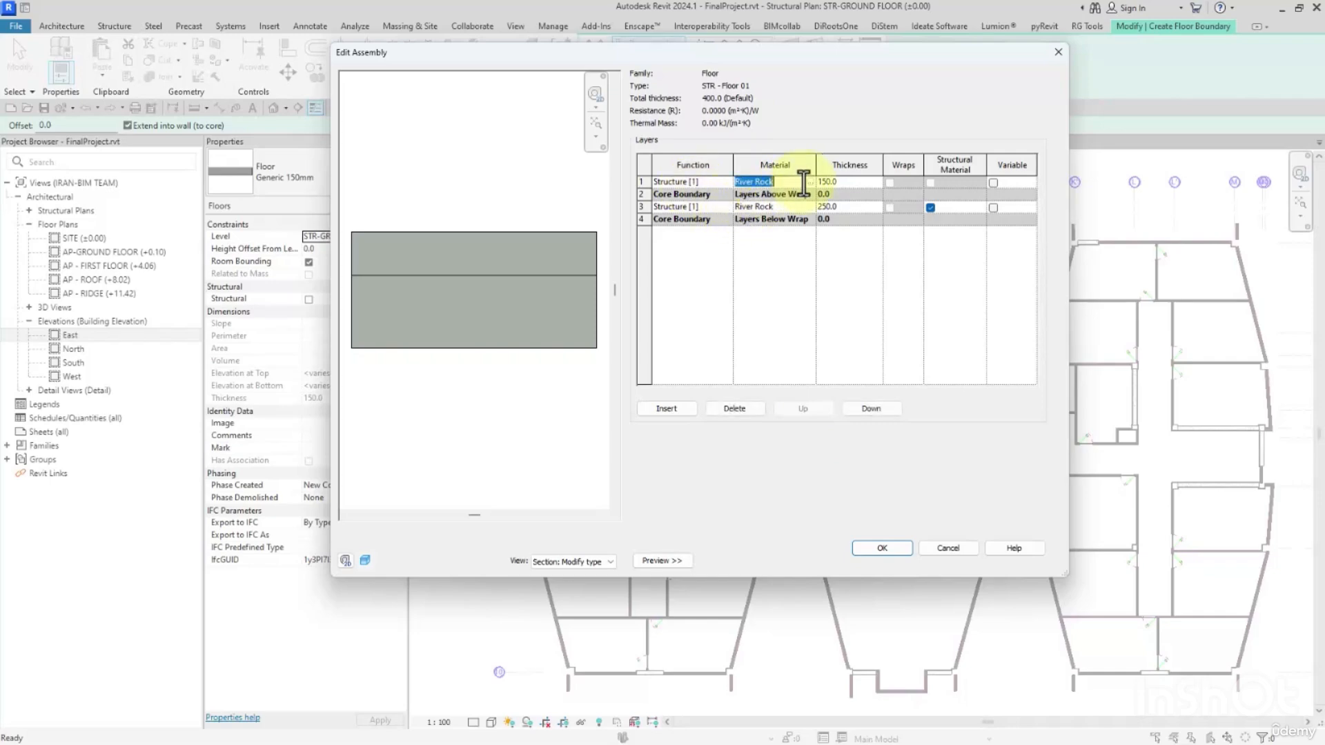
pyautogui.click(808, 182)
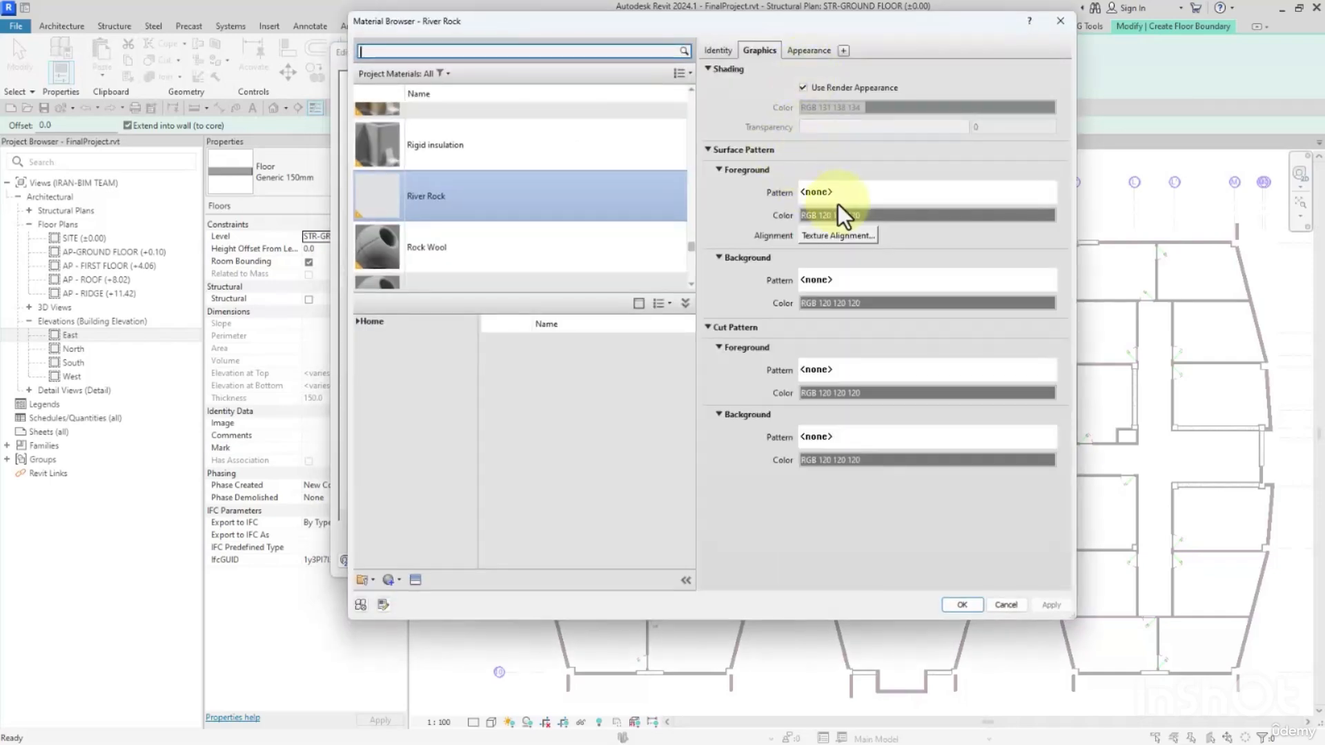
pyautogui.click(863, 197)
pyautogui.click(422, 69)
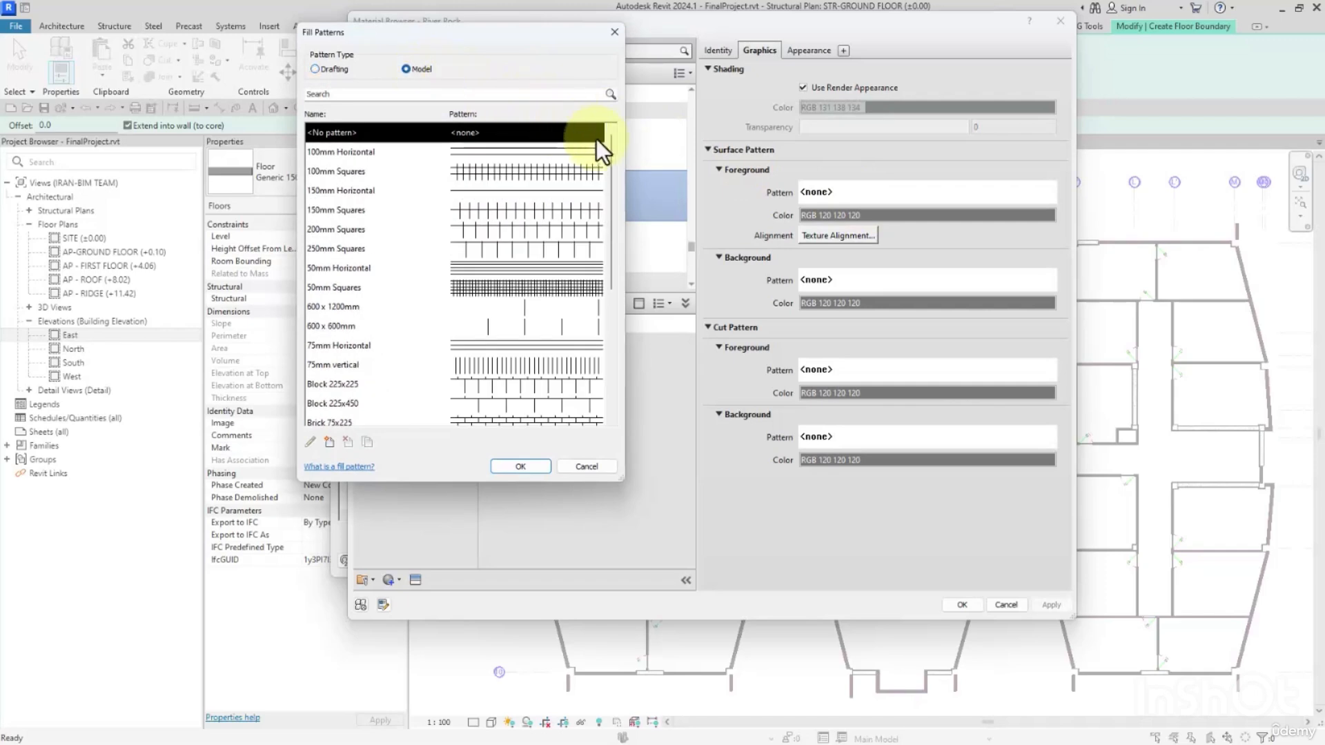
pyautogui.scroll(-3, 616, 234)
pyautogui.moveTo(616, 233); pyautogui.dragTo(616, 117)
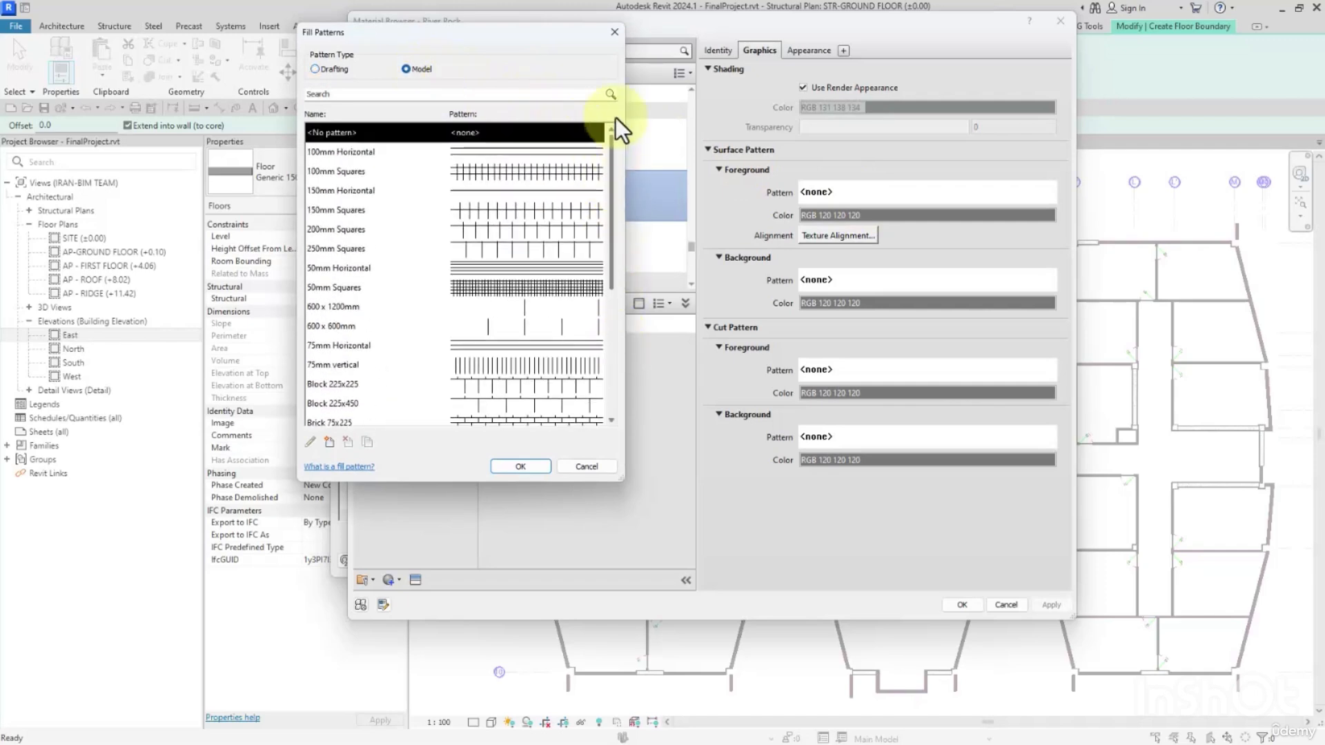
pyautogui.click(619, 37)
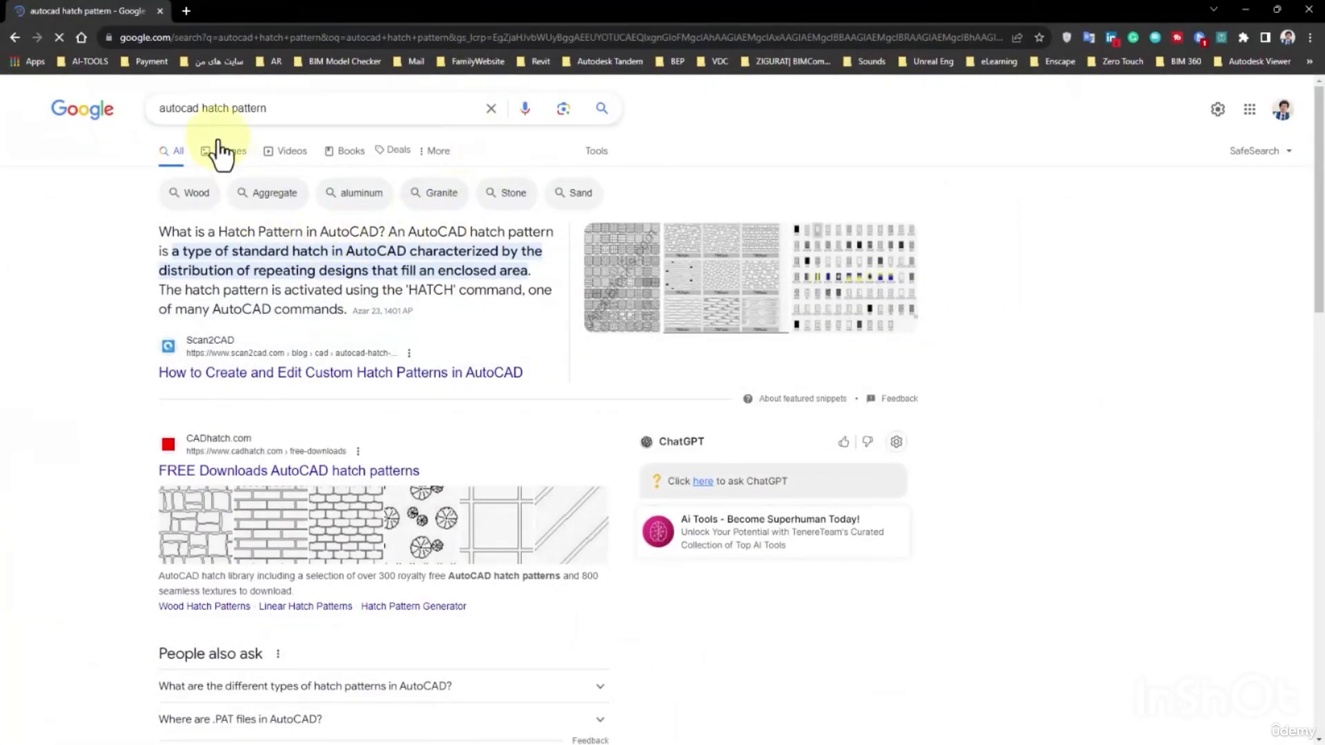
# Switch to the browser, look through the "autocad hatch pattern" results and open the CADHatch and CADBlocksDWG pages separately.
pyautogui.scroll(-5, 319, 172)
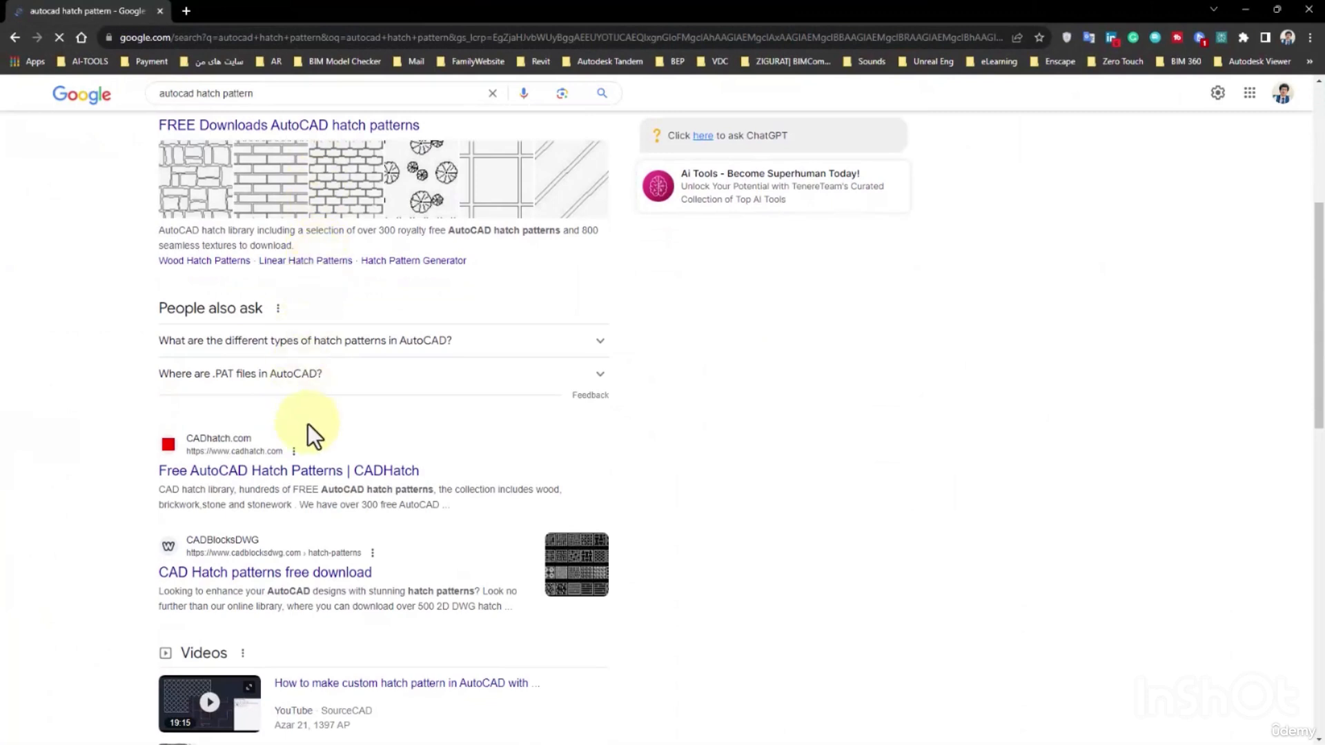
pyautogui.middleClick(297, 470)
pyautogui.scroll(-1, 311, 525)
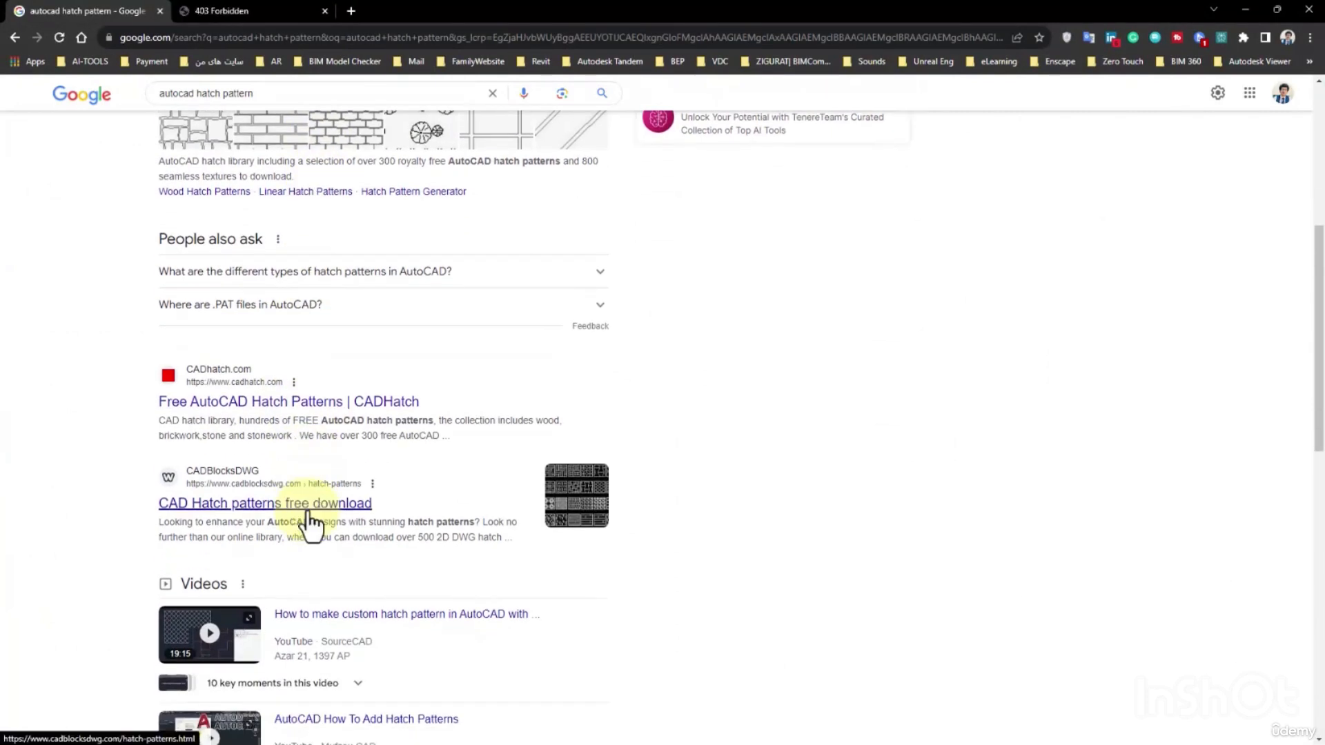
pyautogui.middleClick(309, 514)
pyautogui.scroll(-2, 488, 455)
pyautogui.scroll(-4, 397, 445)
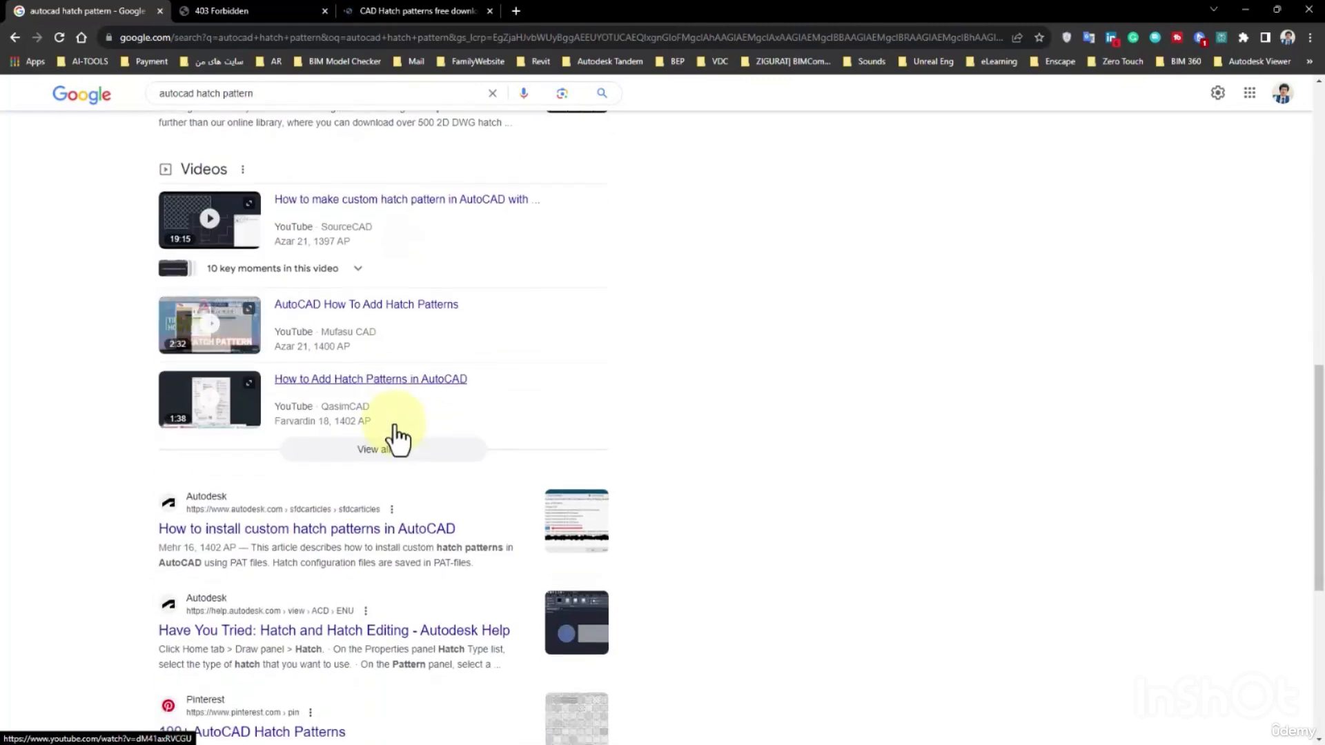
pyautogui.scroll(-3, 398, 439)
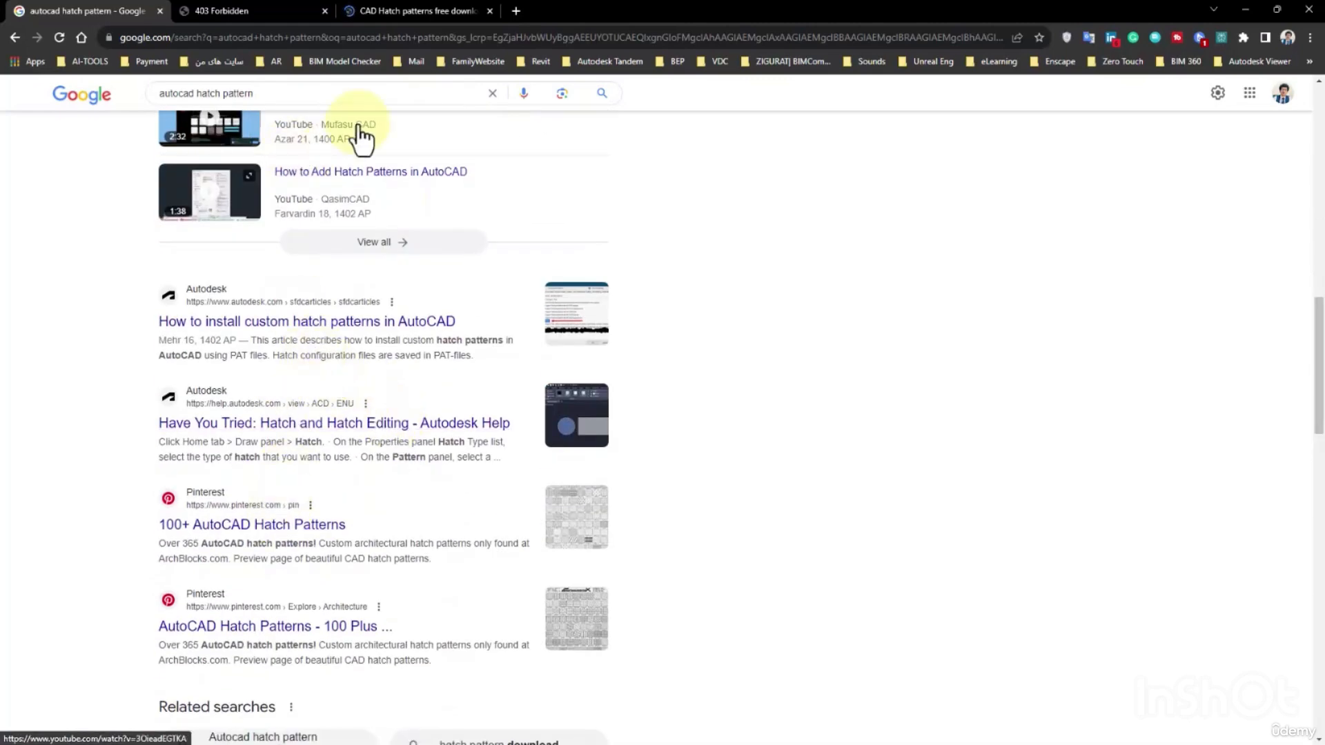
# Look through the hatch pattern categories on the CADBlocksDWG page, then switch to the CADHatch page.
pyautogui.click(399, 11)
pyautogui.scroll(-5, 479, 449)
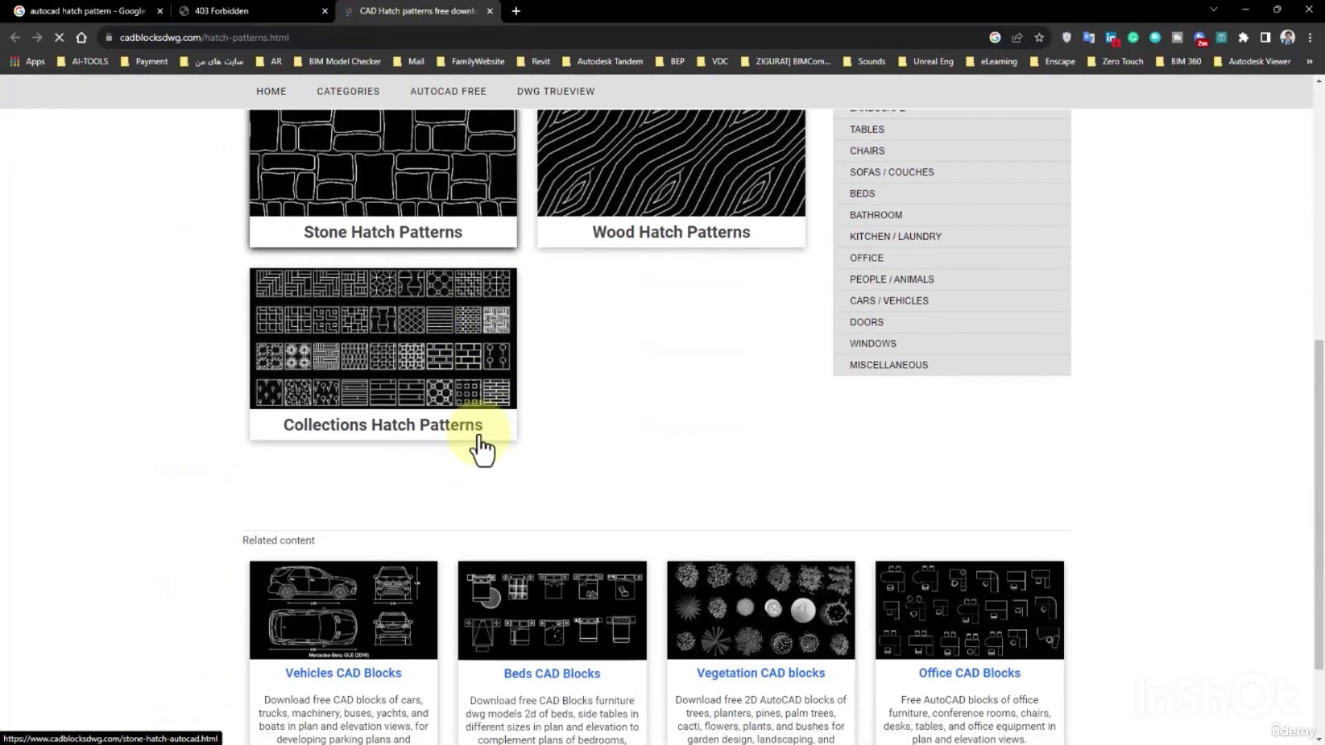
pyautogui.scroll(10, 392, 386)
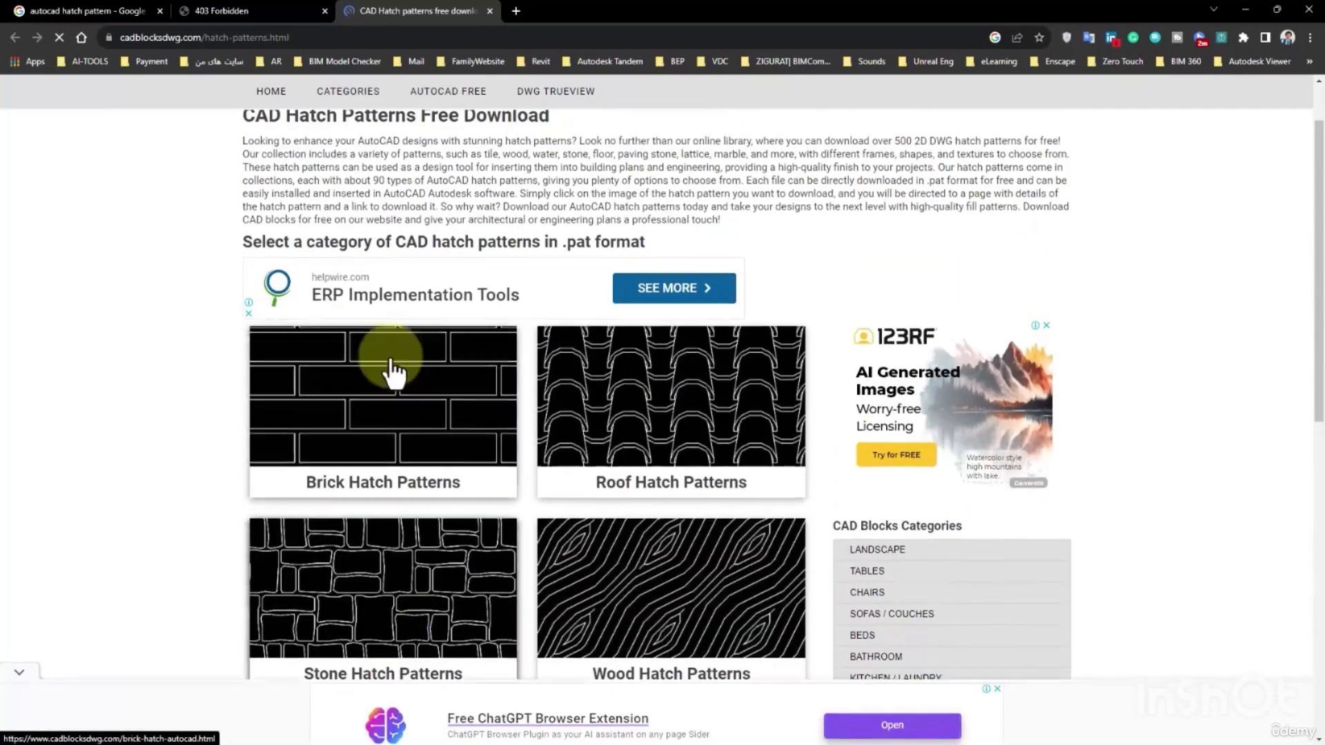
pyautogui.click(250, 17)
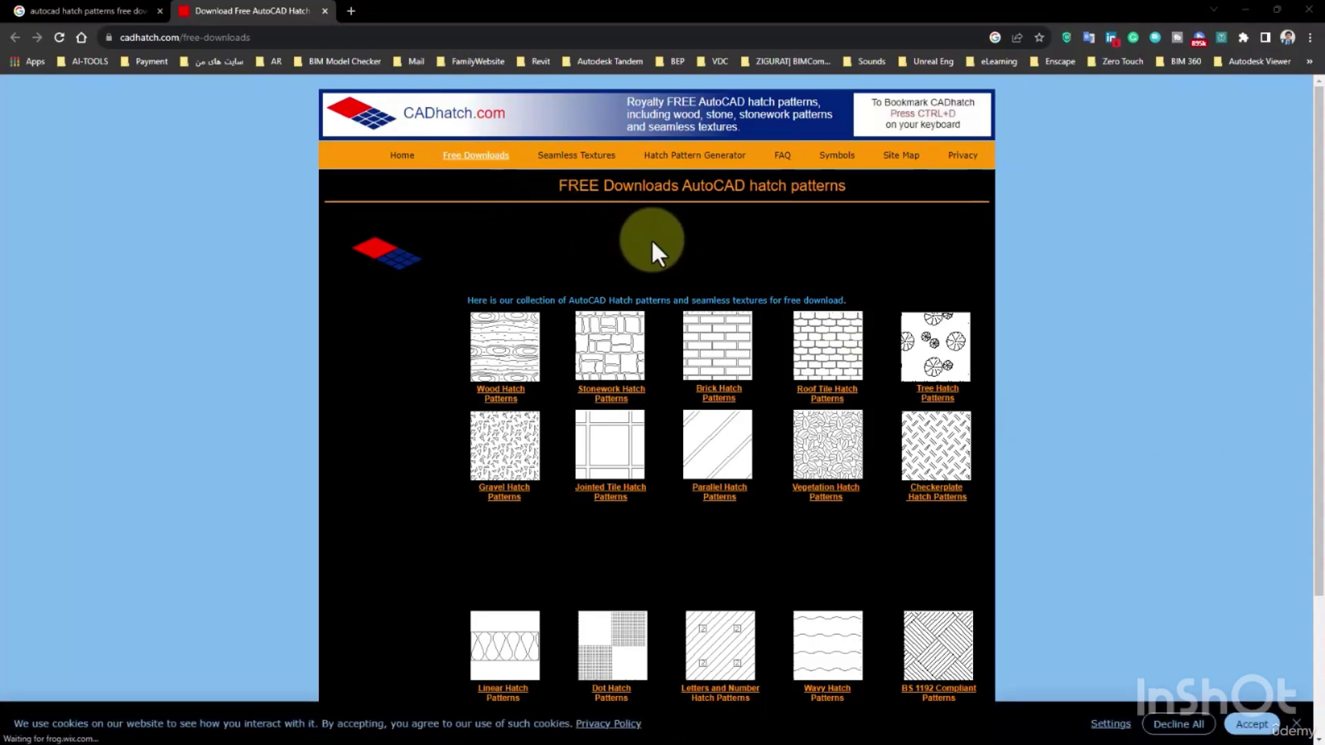
# Examine the free AutoCAD hatch pattern categories on CADhatch.com and view the stonework hatch patterns.
pyautogui.scroll(-3, 657, 280)
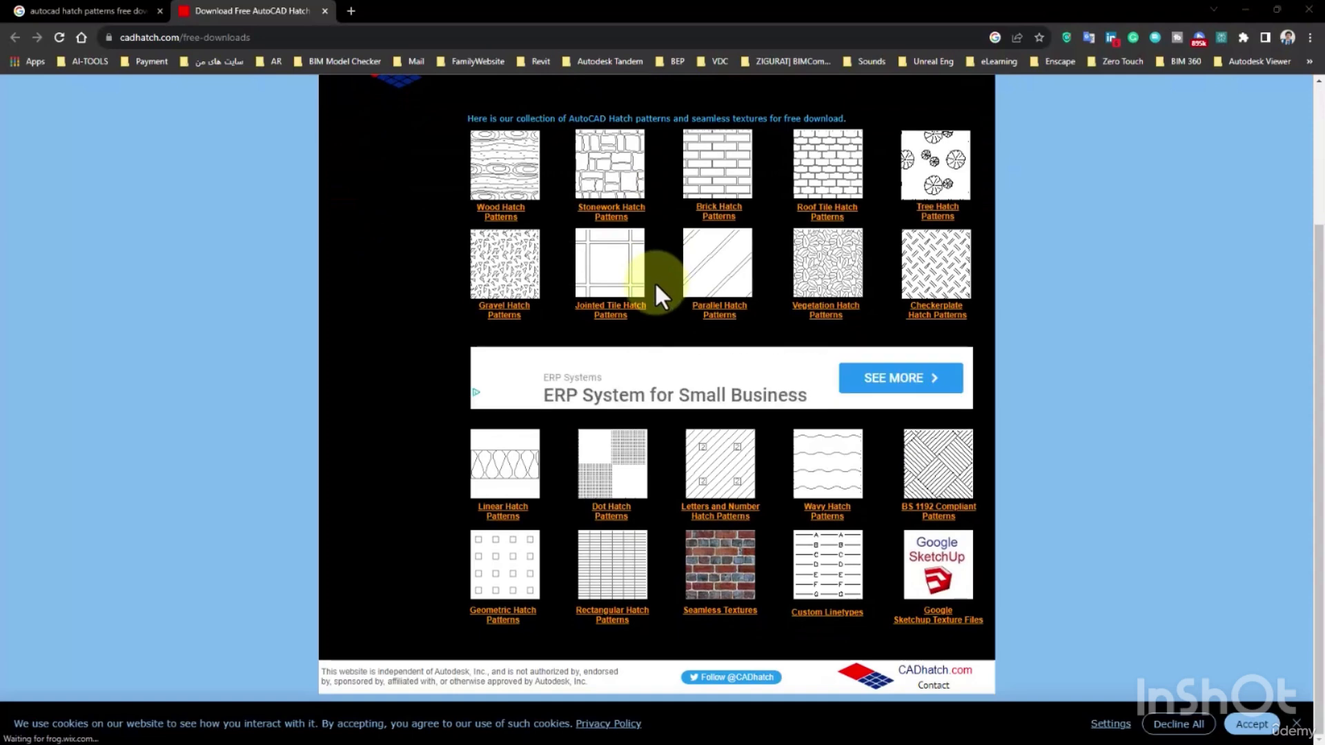
pyautogui.scroll(1, 776, 495)
pyautogui.scroll(-1, 665, 269)
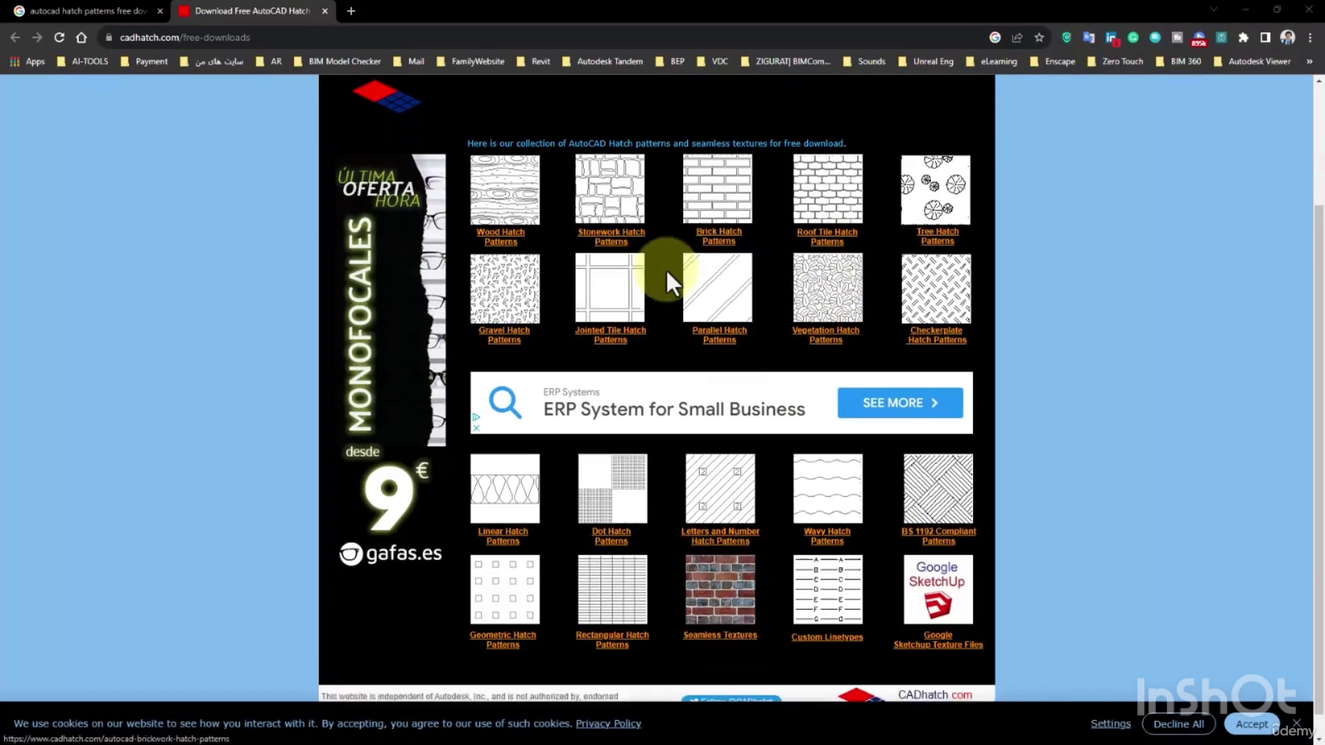
pyautogui.scroll(3, 690, 476)
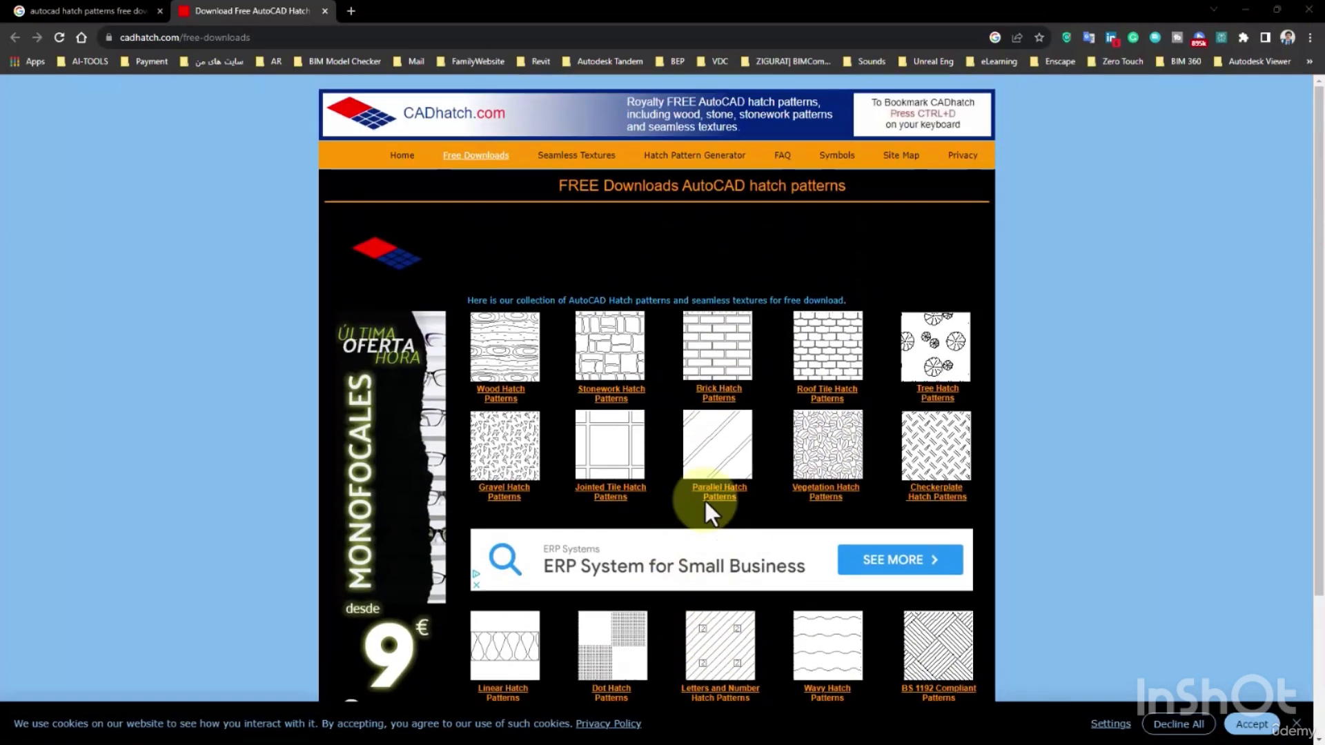
pyautogui.click(627, 370)
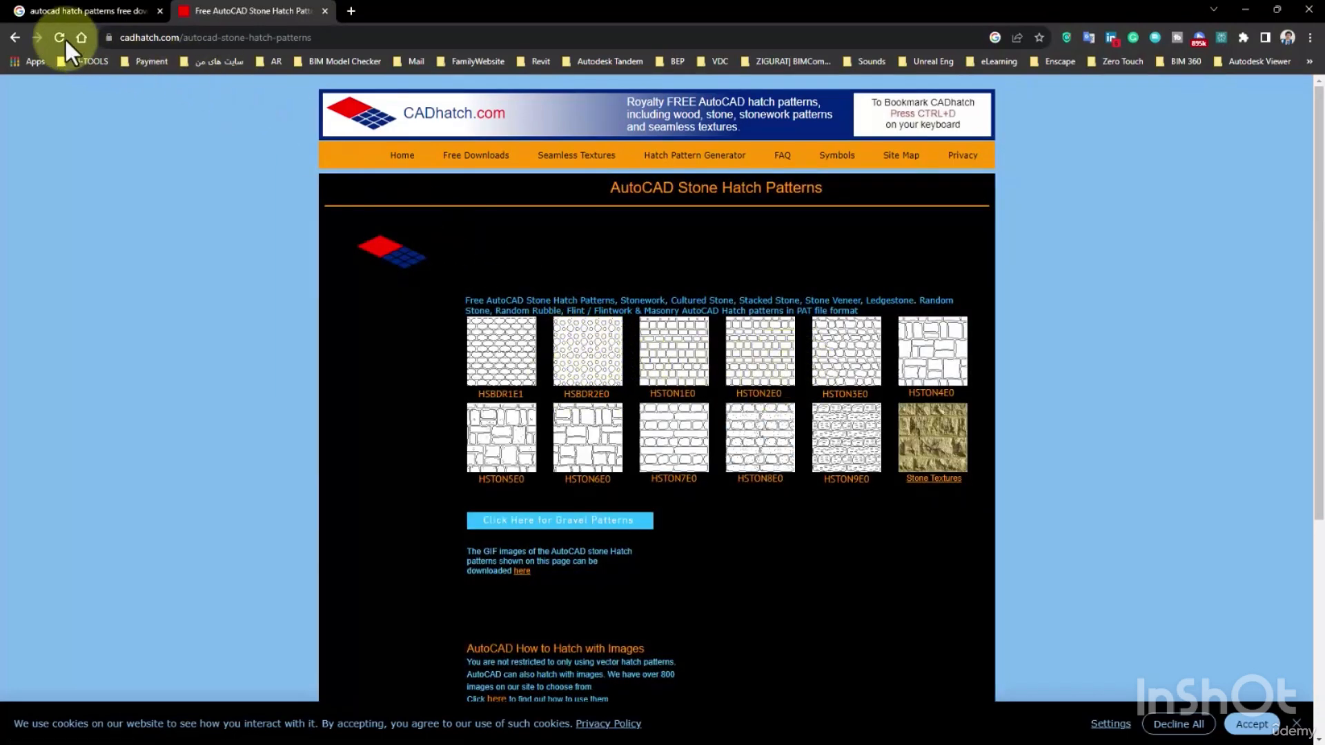
# Return to the CADhatch free downloads overview and open the BS 1192 compliant hatch patterns.
pyautogui.click(14, 37)
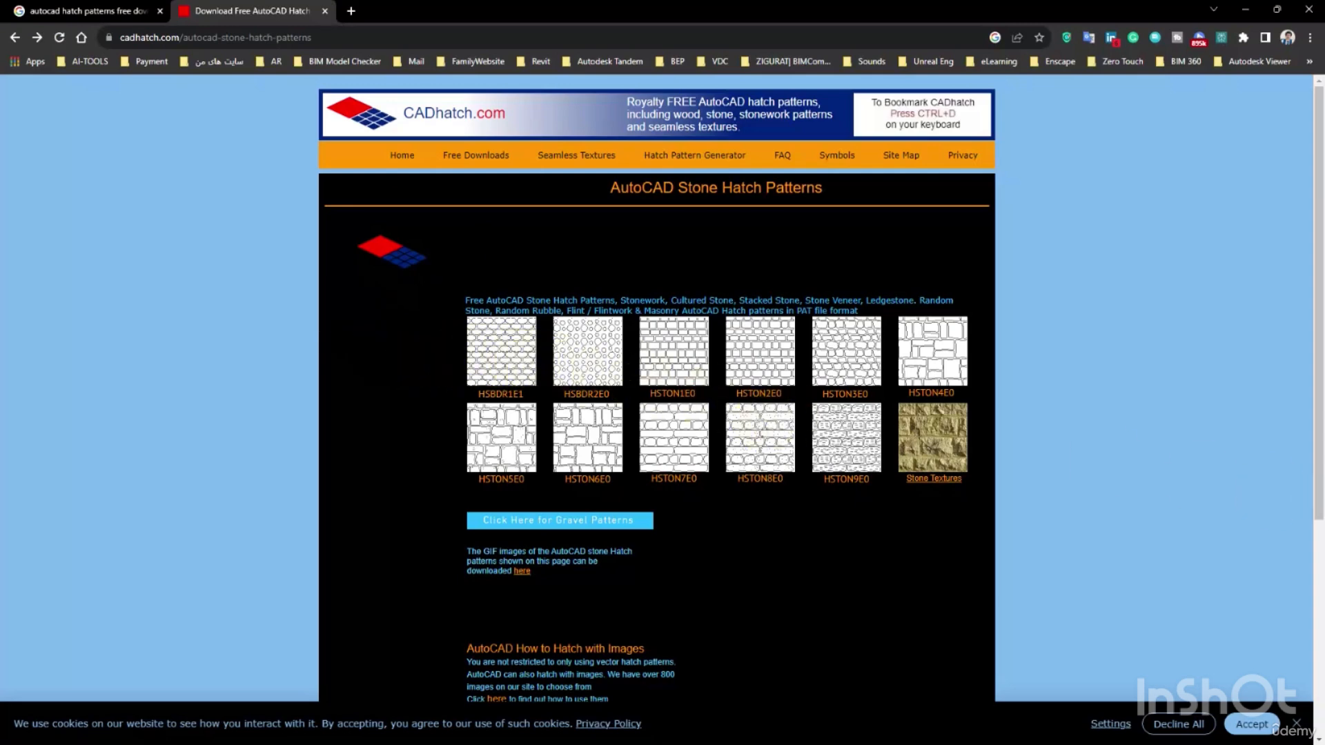
pyautogui.scroll(-4, 966, 476)
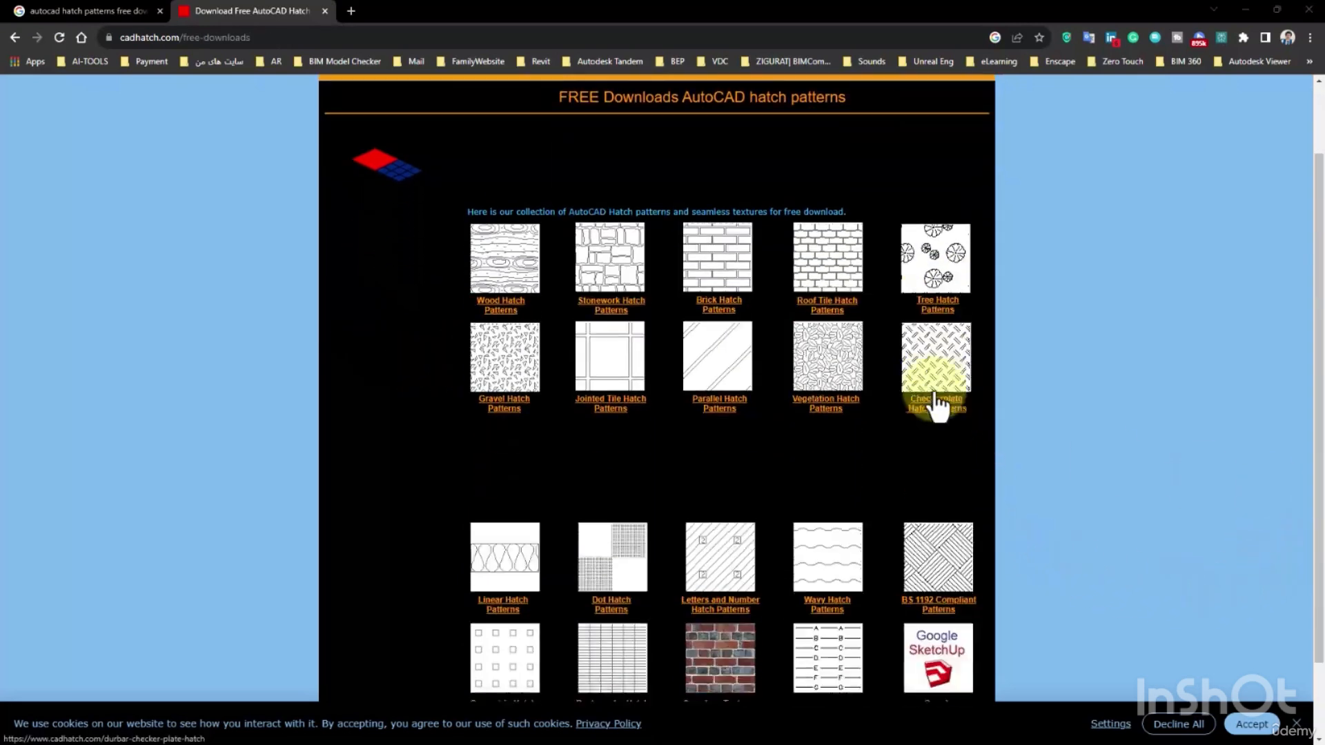
pyautogui.click(942, 466)
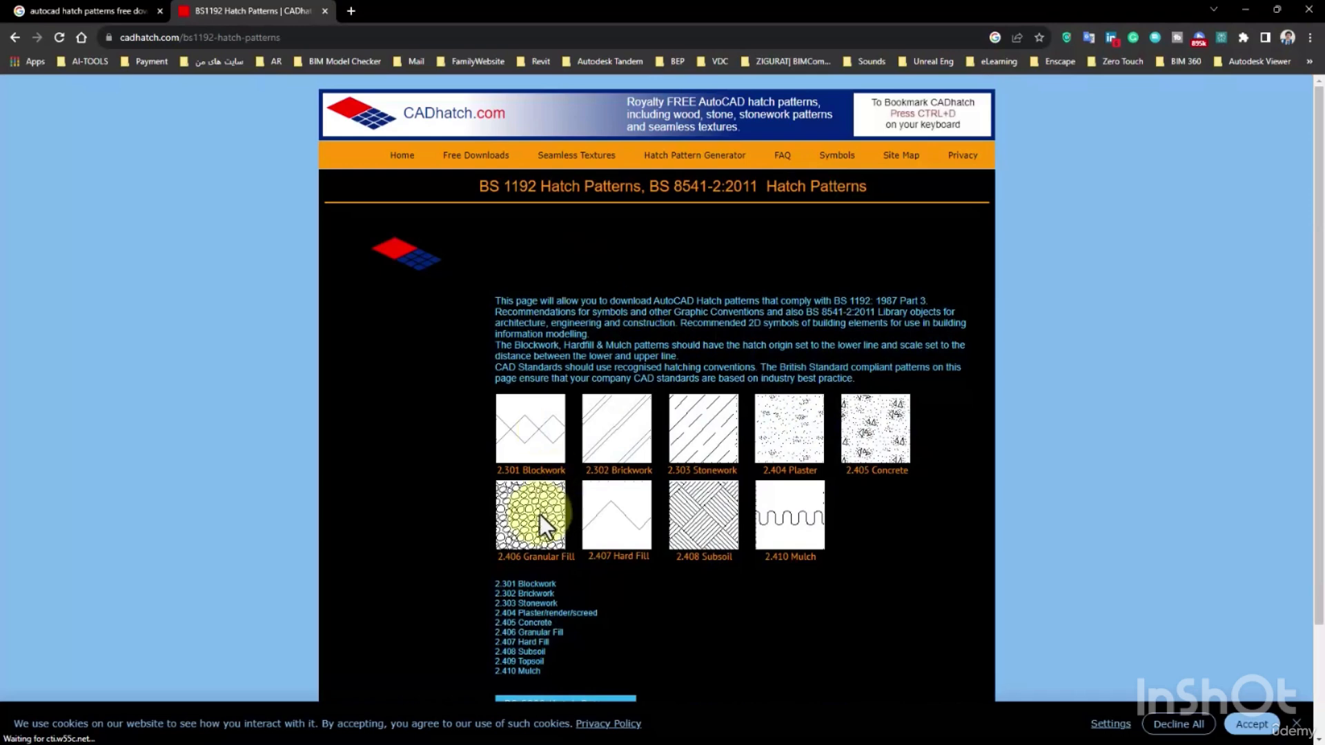
# Check the 2.406 Granular Fill pattern on the BS 1192 page, and switch to the DWGFree "900 free Autocad hatch patterns" page.
pyautogui.click(537, 561)
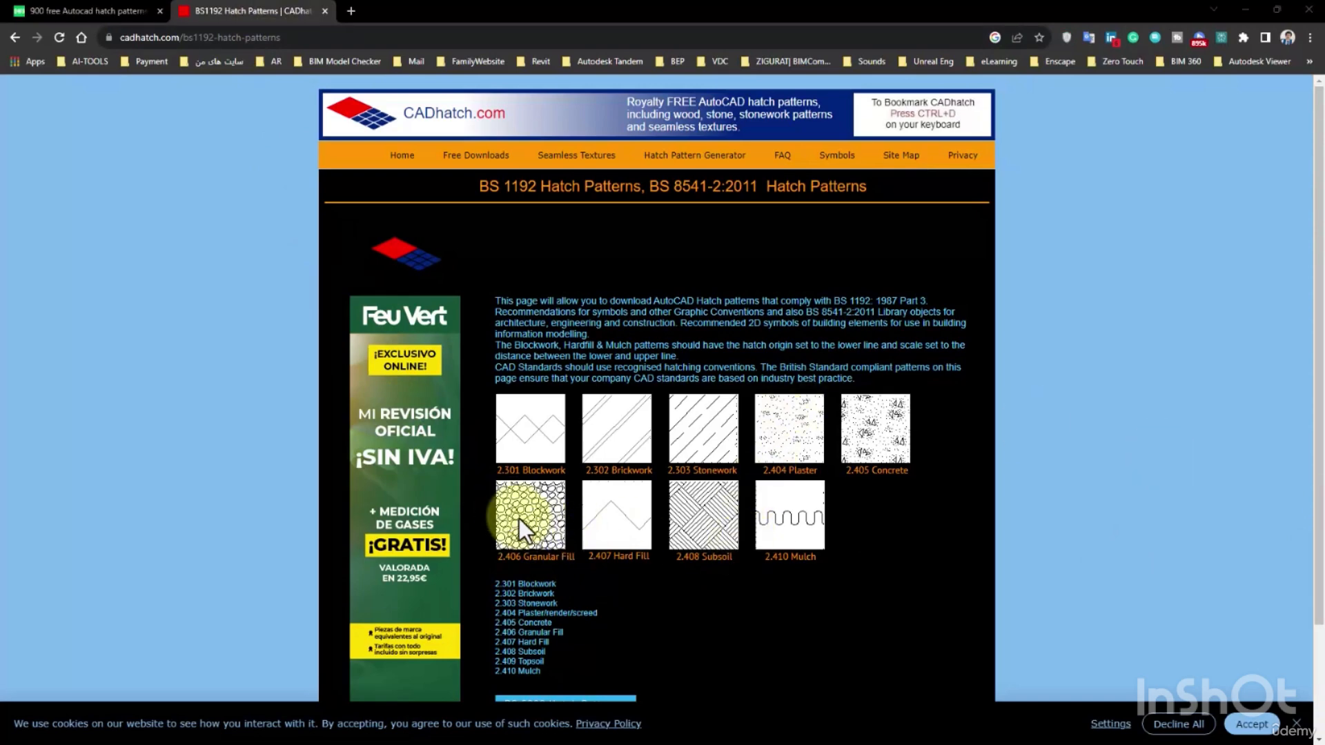
pyautogui.click(79, 16)
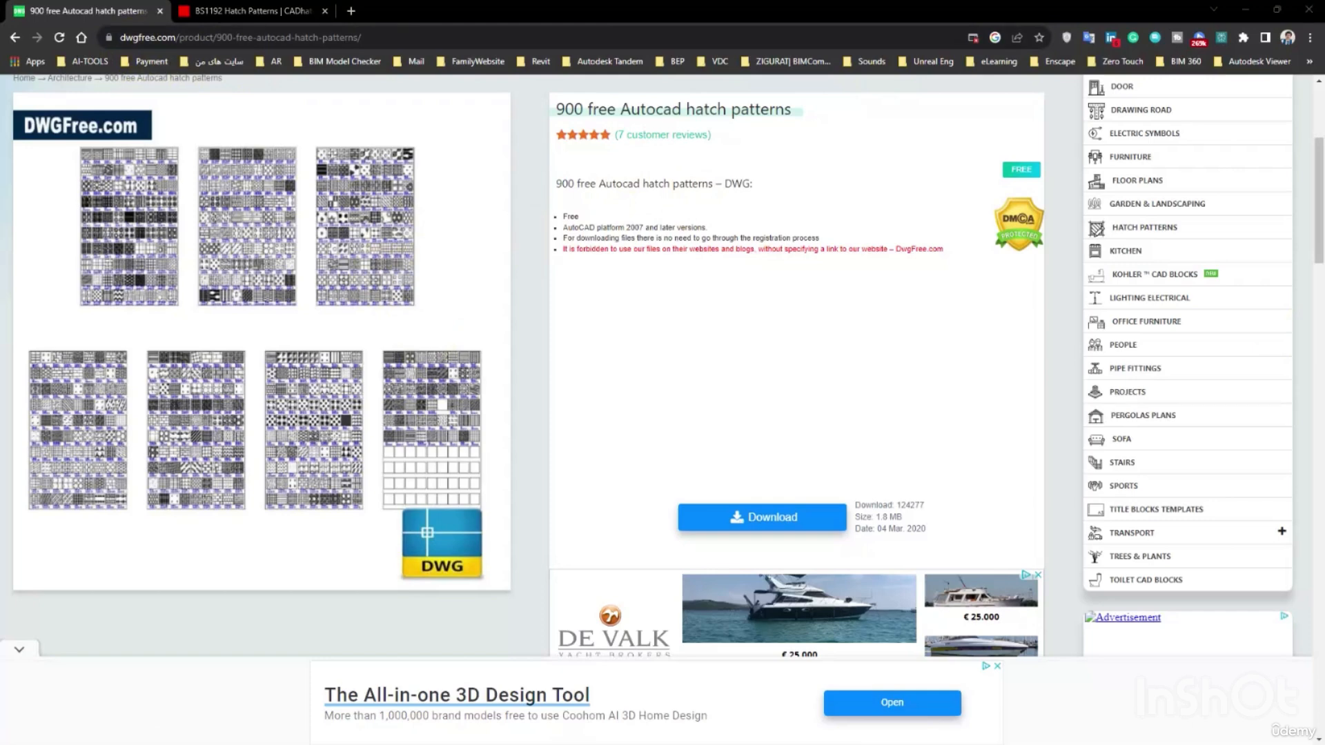
# Switch to File Explorer and paste the copied 900-free-autocad-hatch-patterns.zip into the CAD folder under FILES.
pyautogui.moveTo(1324, 34); pyautogui.dragTo(680, 77)
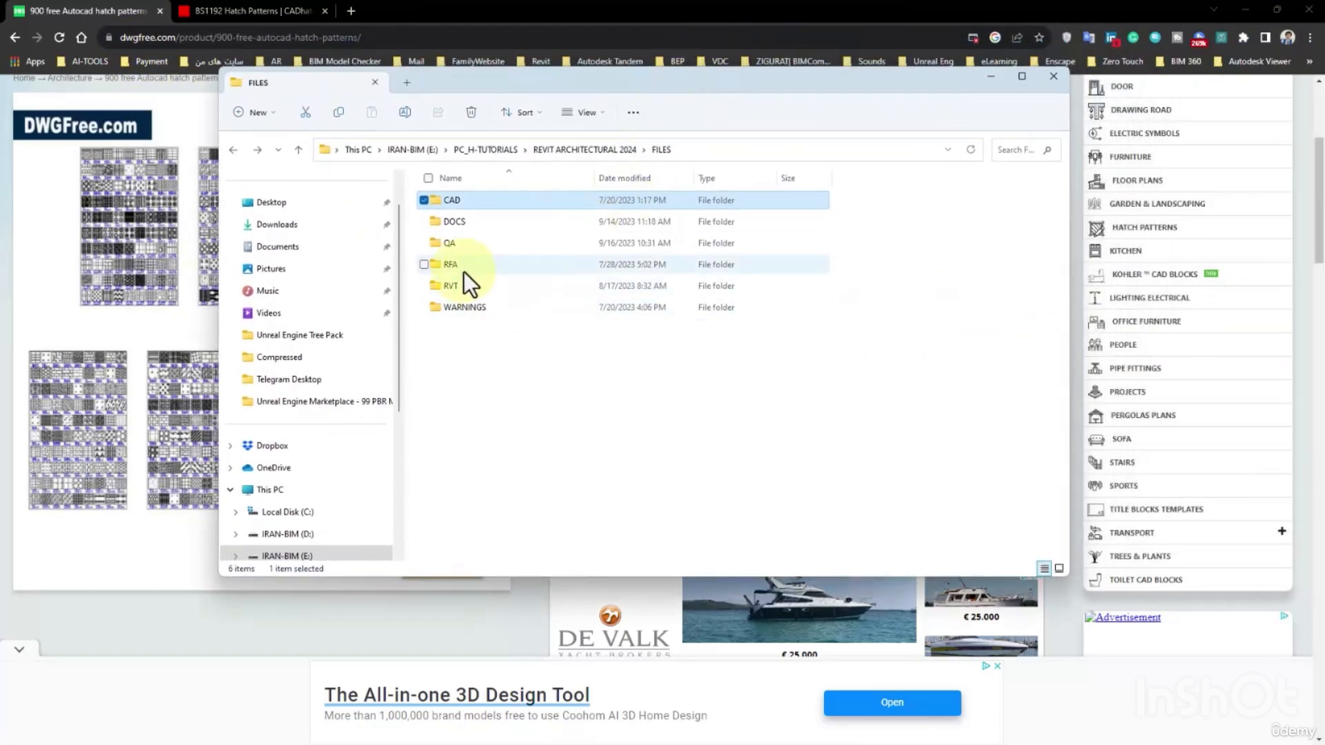
pyautogui.doubleClick(458, 203)
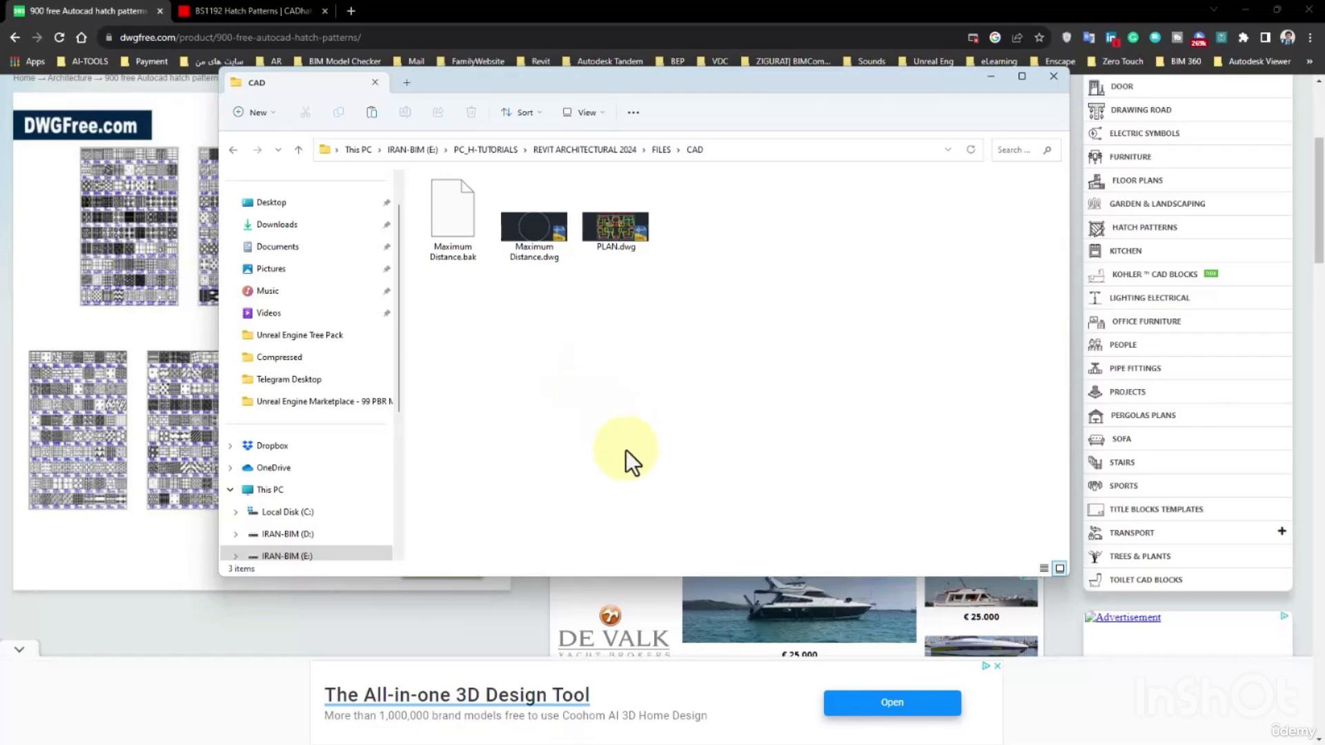
pyautogui.hotkey('ctrl', 'v')
# Extract 900-free-autocad-hatch-patterns.zip into a folder of the same name with WinRAR and delete the zip archive.
pyautogui.rightClick(441, 213)
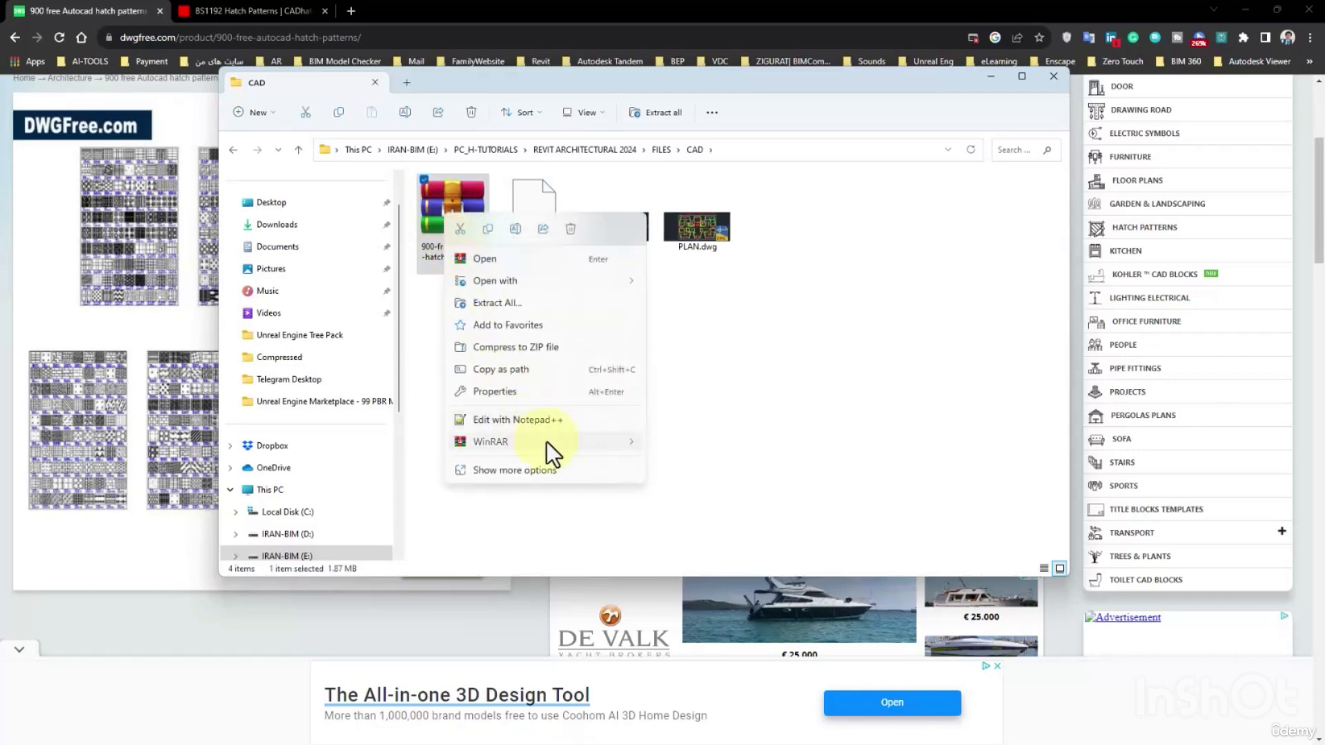
pyautogui.moveTo(549, 445)
pyautogui.click(716, 485)
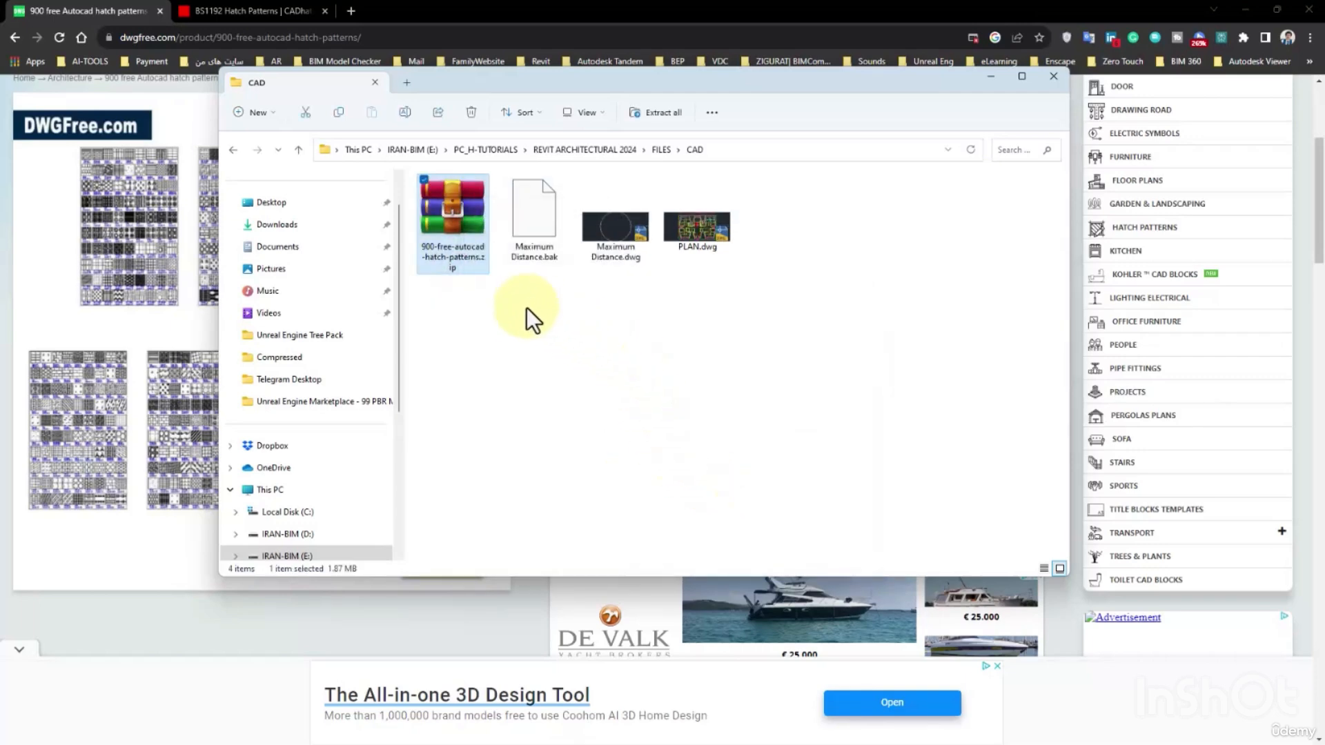
pyautogui.click(471, 112)
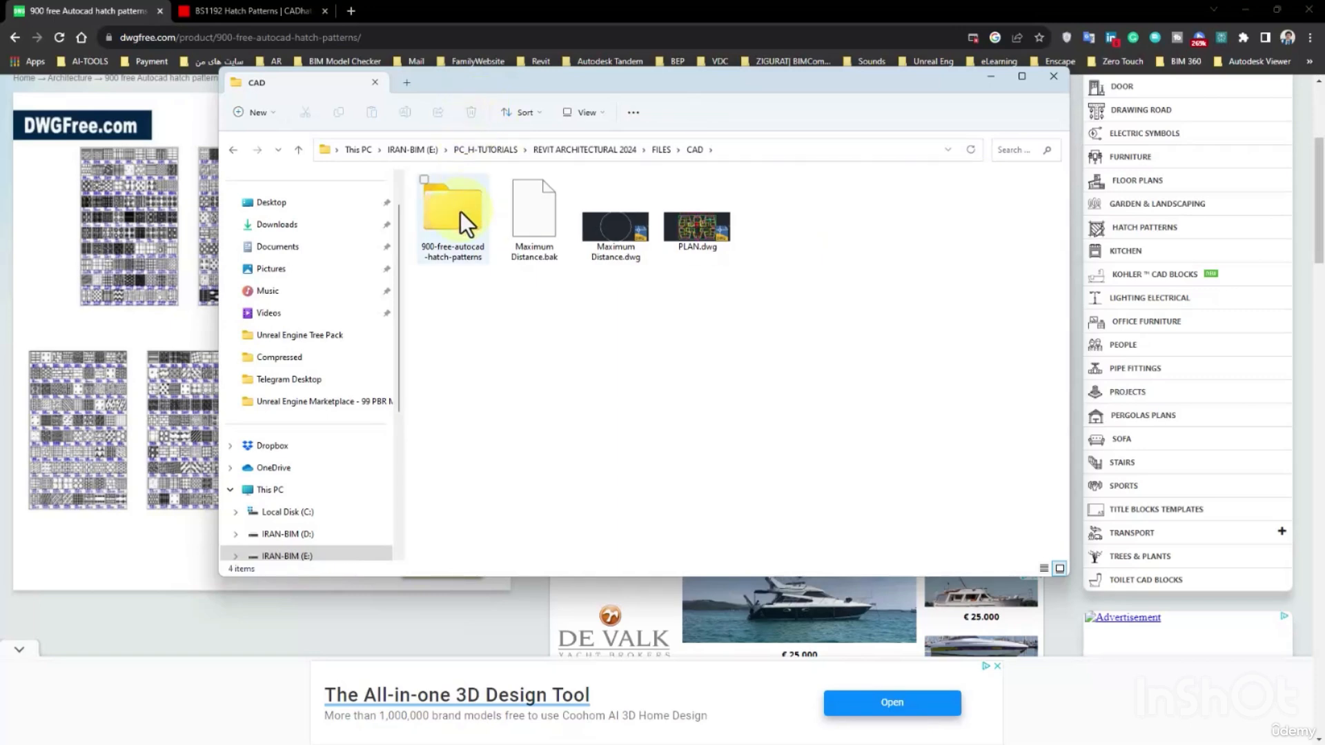
# Extract the inner 96946v5930883_900hatch.zip into its own folder inside 900-free-autocad-hatch-patterns.
pyautogui.doubleClick(455, 210)
pyautogui.click(465, 203)
pyautogui.rightClick(489, 226)
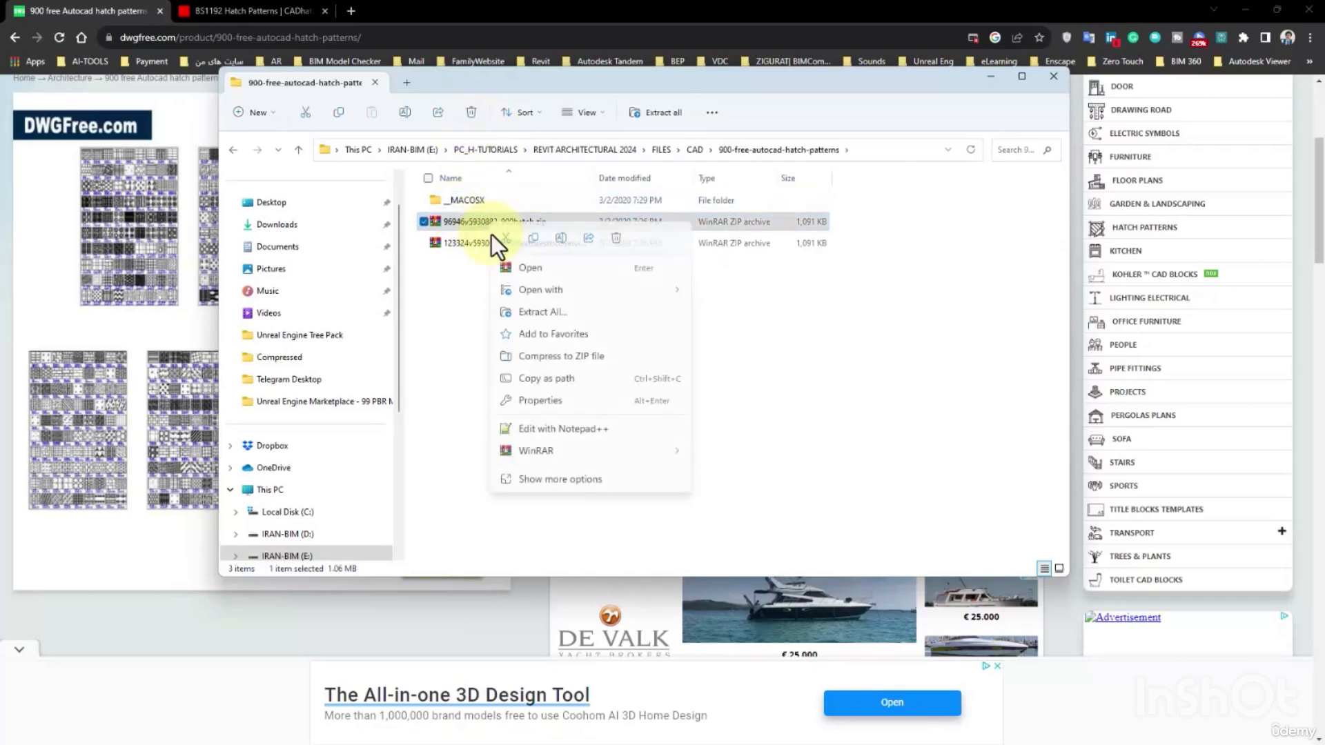
pyautogui.moveTo(616, 451)
pyautogui.click(745, 494)
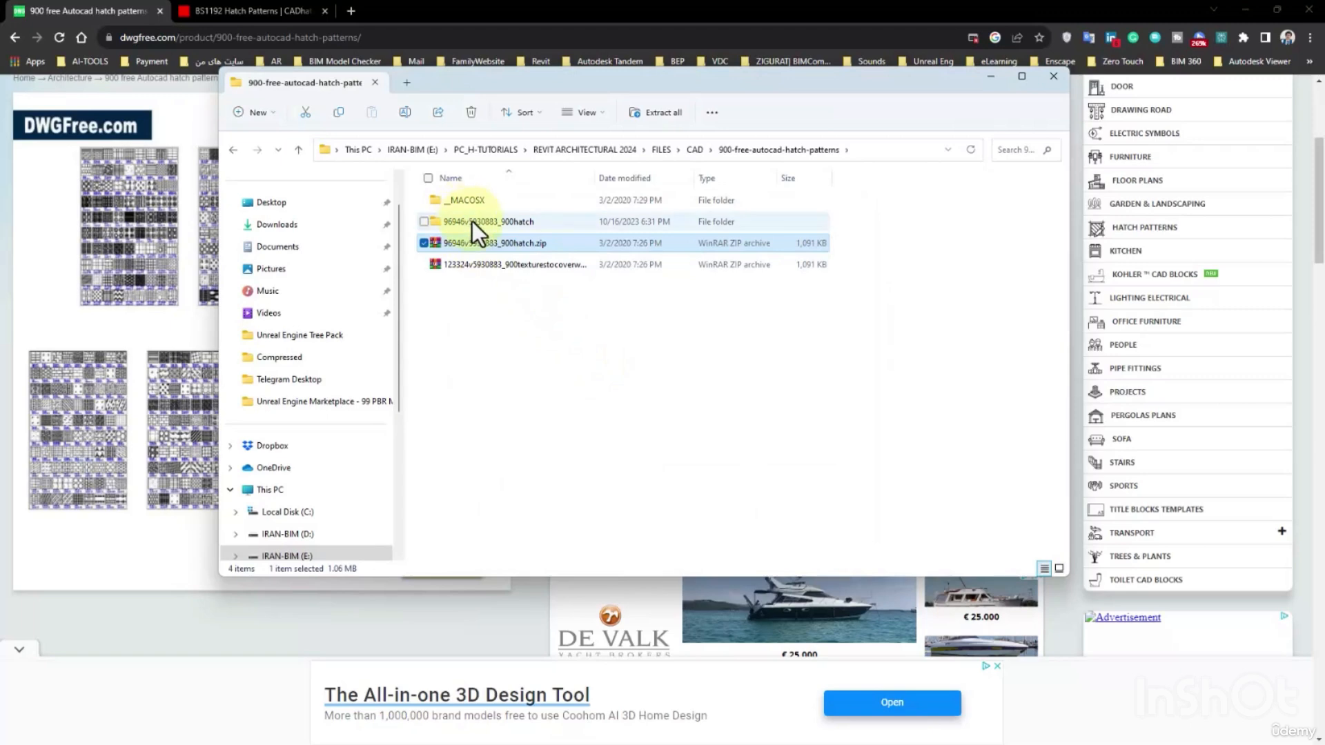
# Move the 96946v5930883_900hatch folder up into the CAD folder and delete the 900-free-autocad-hatch-patterns folder.
pyautogui.click(471, 220)
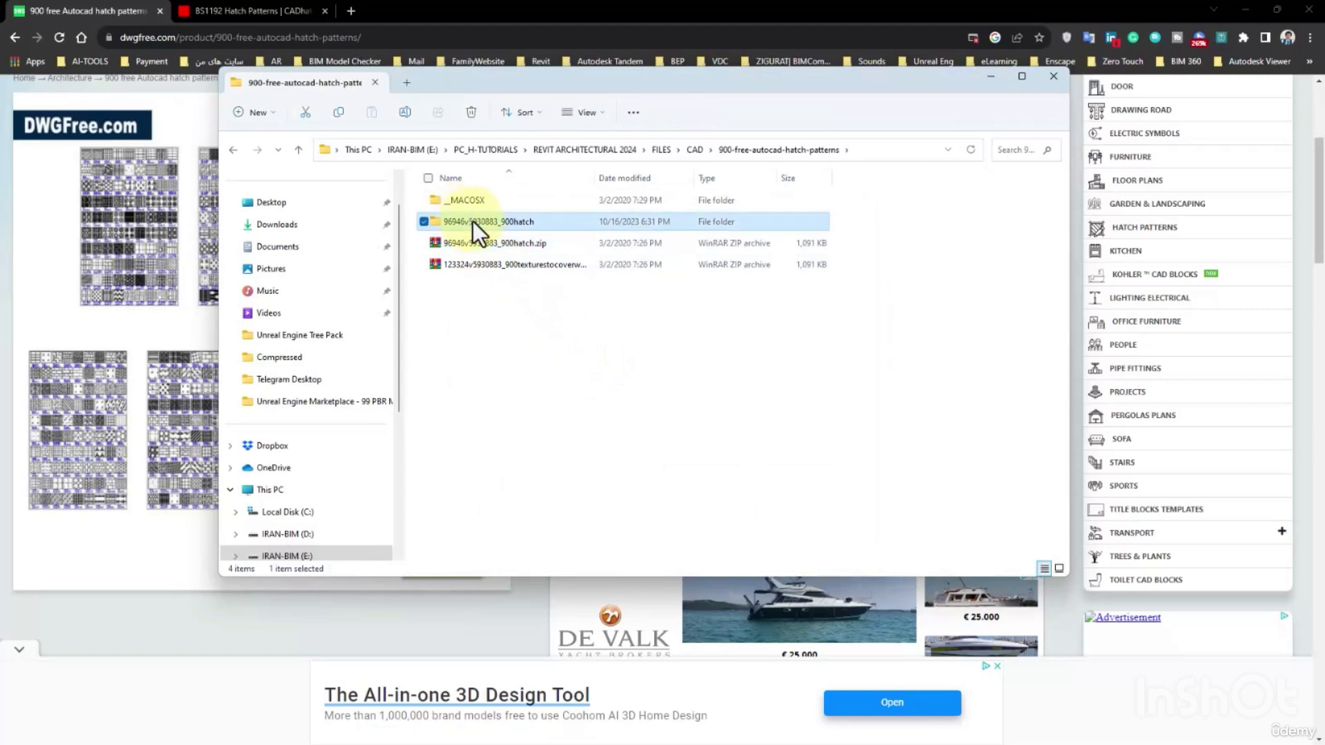
pyautogui.click(230, 145)
pyautogui.click(228, 145)
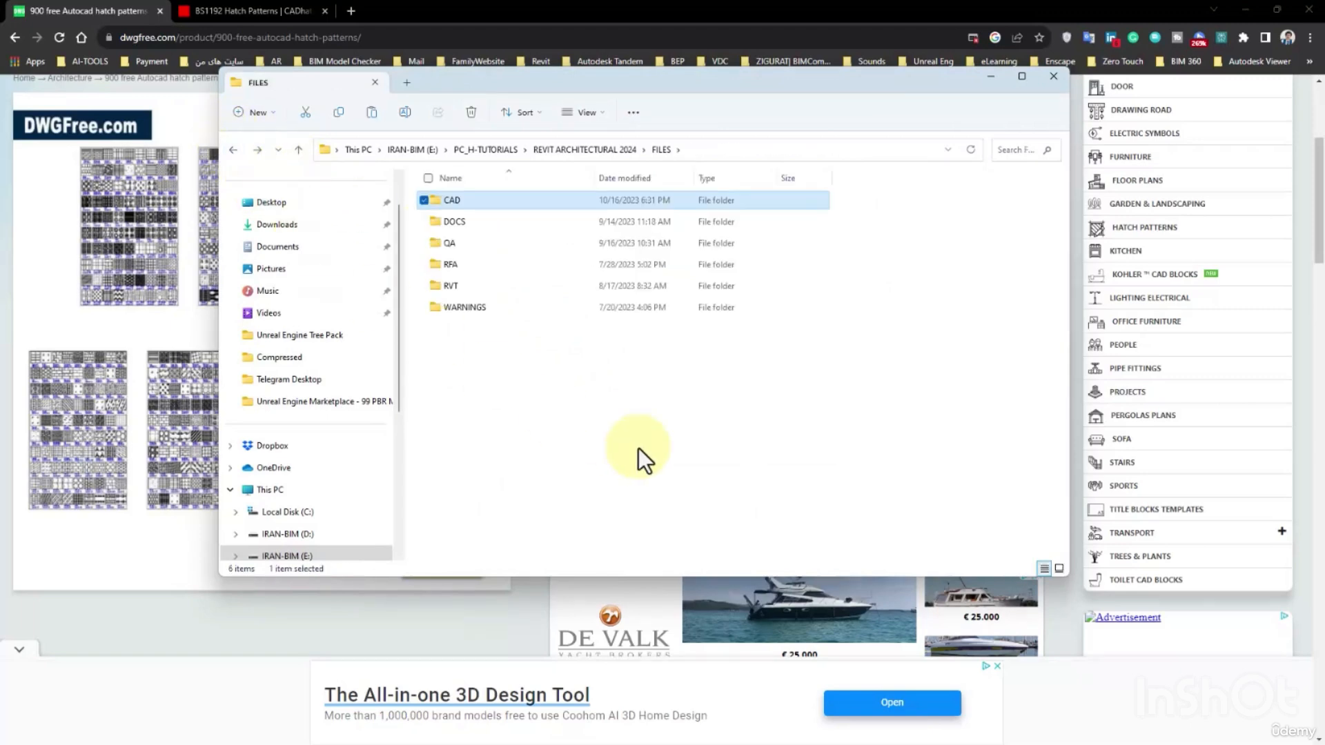
pyautogui.doubleClick(461, 198)
pyautogui.click(441, 202)
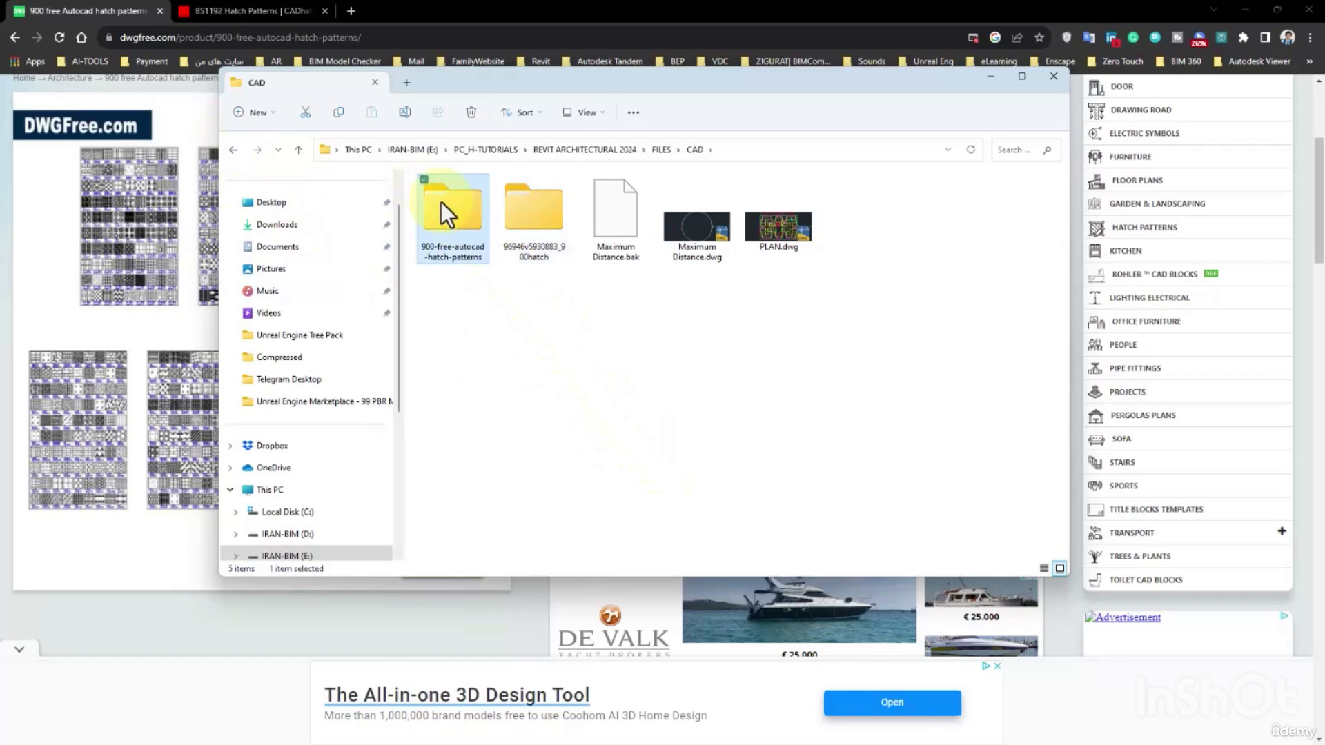
pyautogui.click(470, 111)
# Open the nested folders inside 96946v5930883_900hatch down to the PAT files in +900 Hatch CAD.
pyautogui.doubleClick(464, 211)
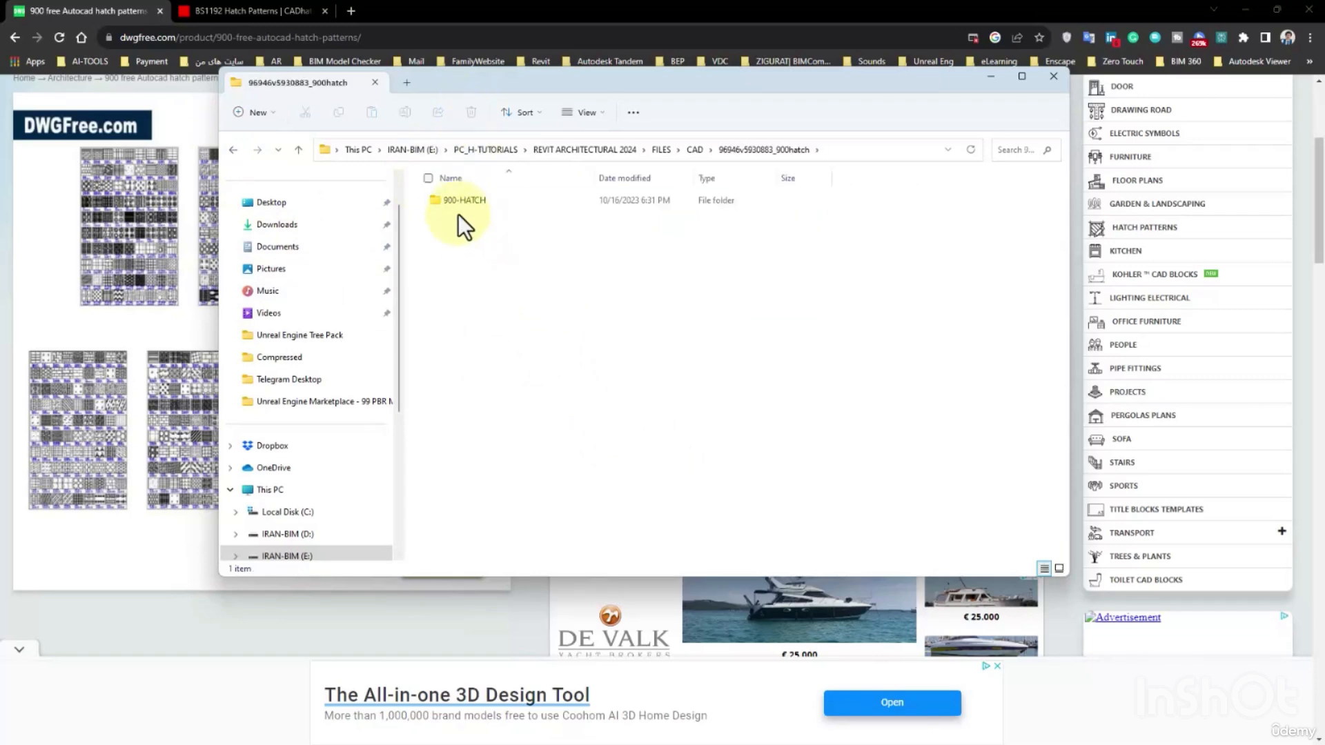
pyautogui.click(463, 199)
pyautogui.doubleClick(480, 202)
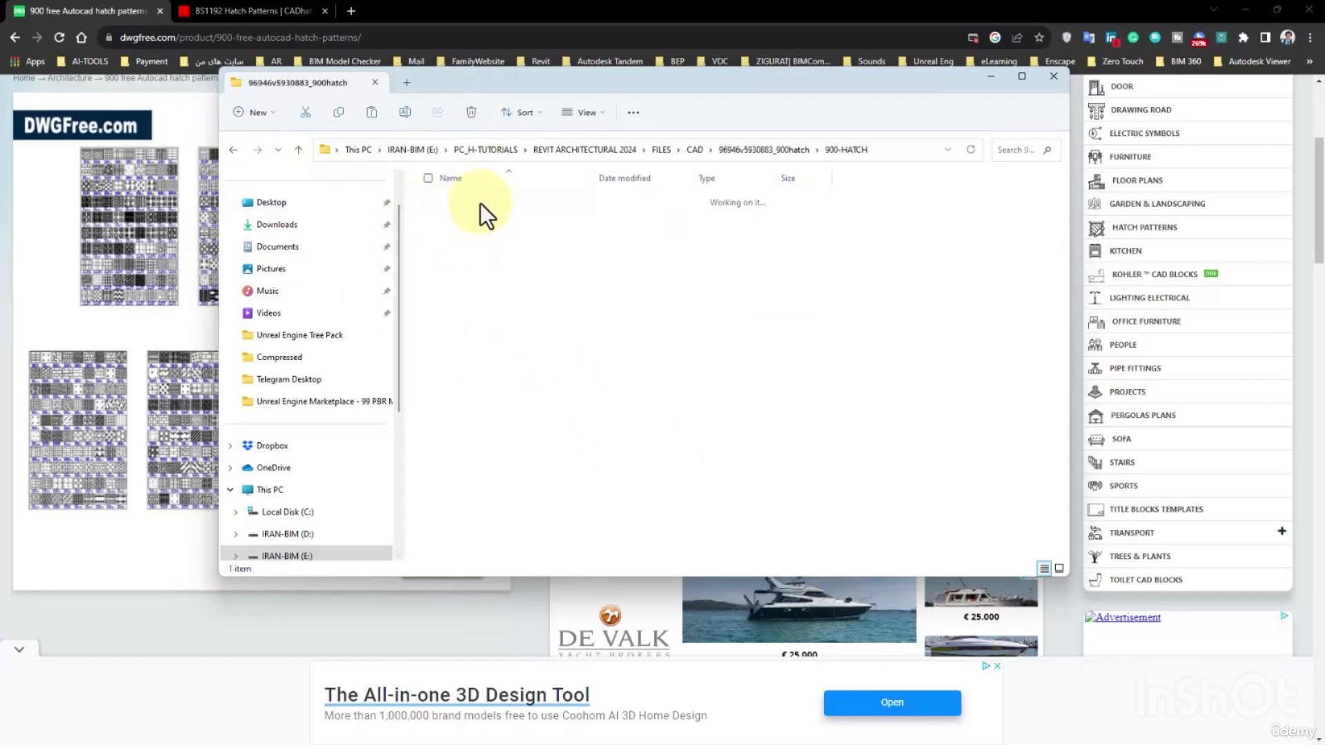
pyautogui.doubleClick(478, 200)
pyautogui.doubleClick(483, 200)
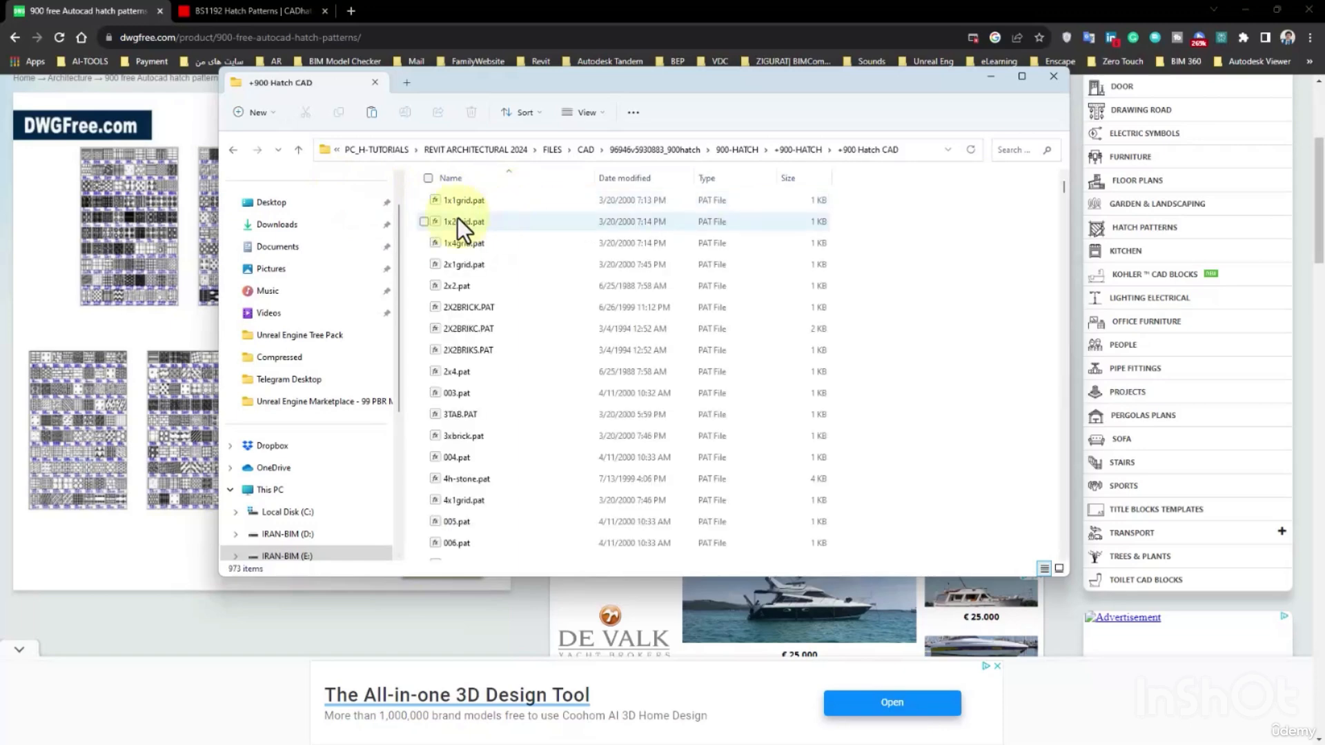
# Move the +900 Hatch CAD folder directly into the CAD folder and delete the 96946v5930883_900hatch folder.
pyautogui.click(234, 149)
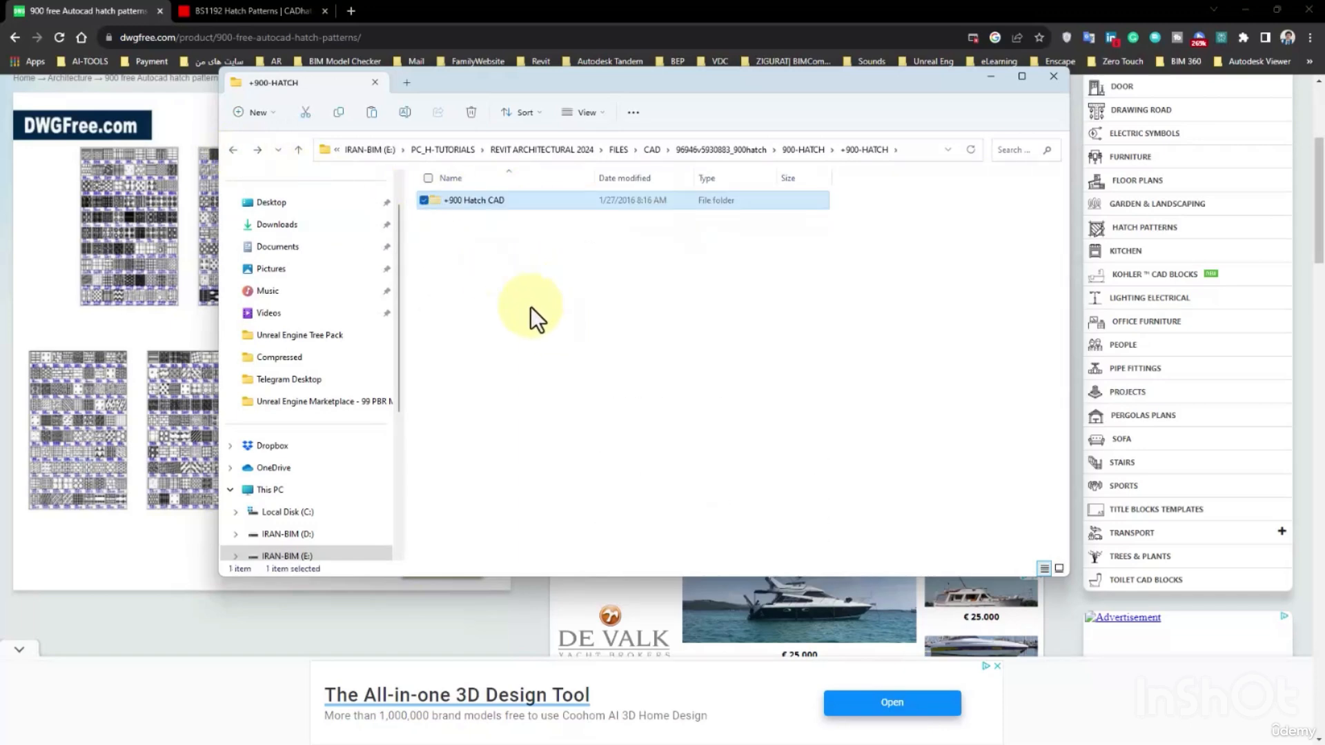
pyautogui.click(234, 149)
pyautogui.click(234, 149)
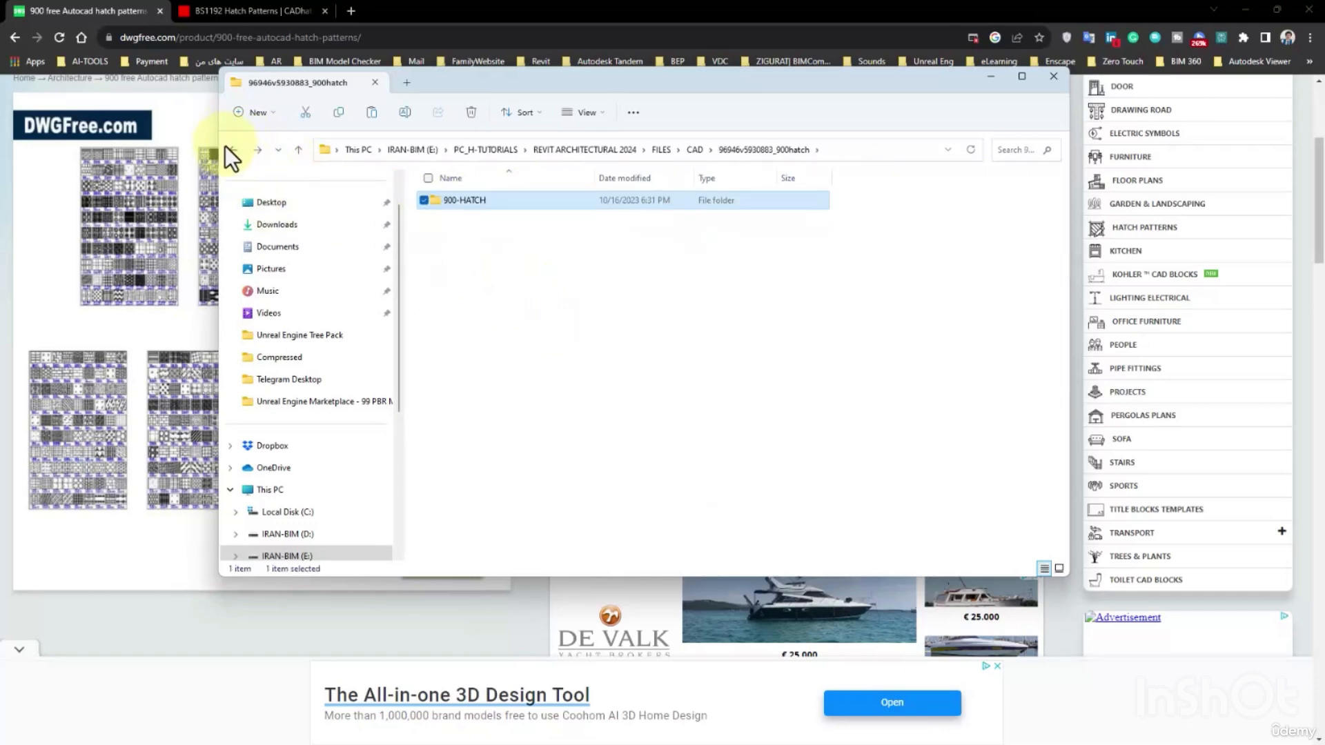
pyautogui.click(234, 149)
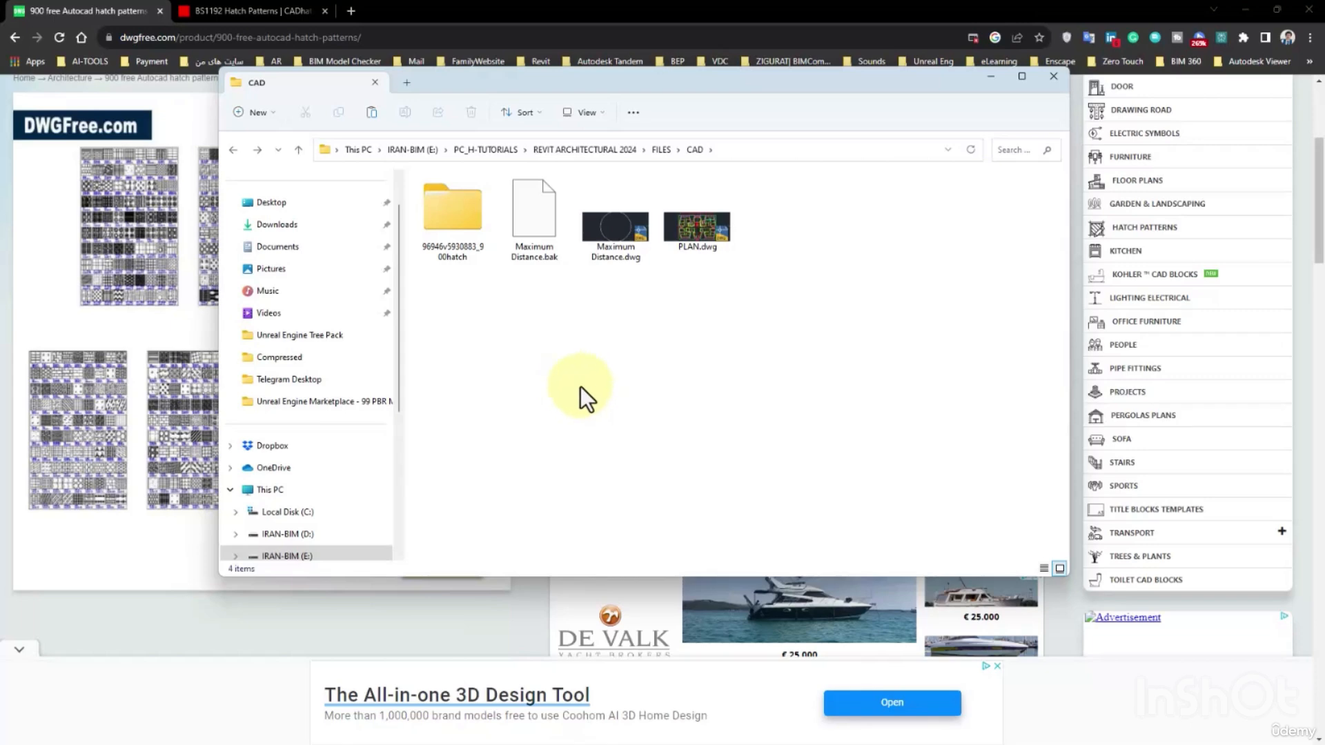
pyautogui.click(532, 212)
pyautogui.click(472, 111)
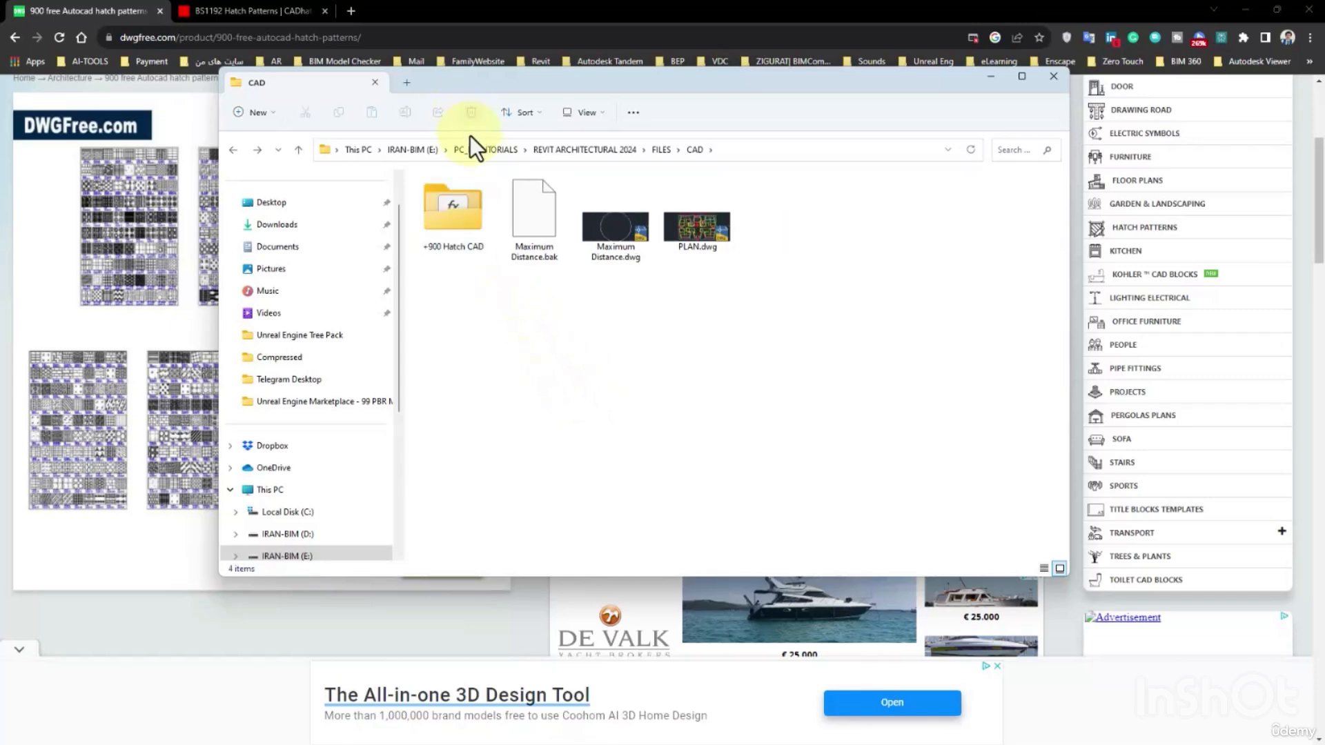
# Search the +900 Hatch CAD folder for ".dwg" and open Padrones de Hatch.dwg in AutoCAD.
pyautogui.click(465, 215)
pyautogui.doubleClick(465, 215)
pyautogui.scroll(-15, 640, 415)
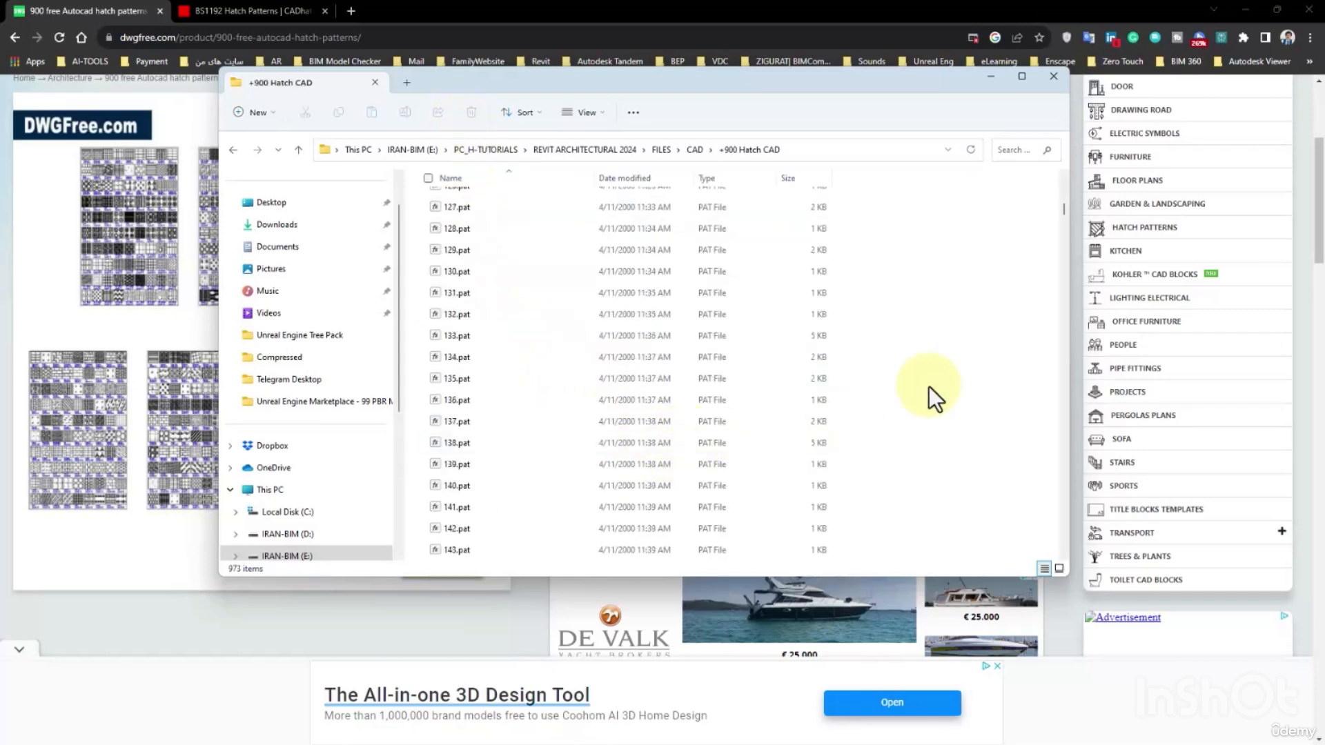
pyautogui.moveTo(1064, 210); pyautogui.dragTo(1027, 508)
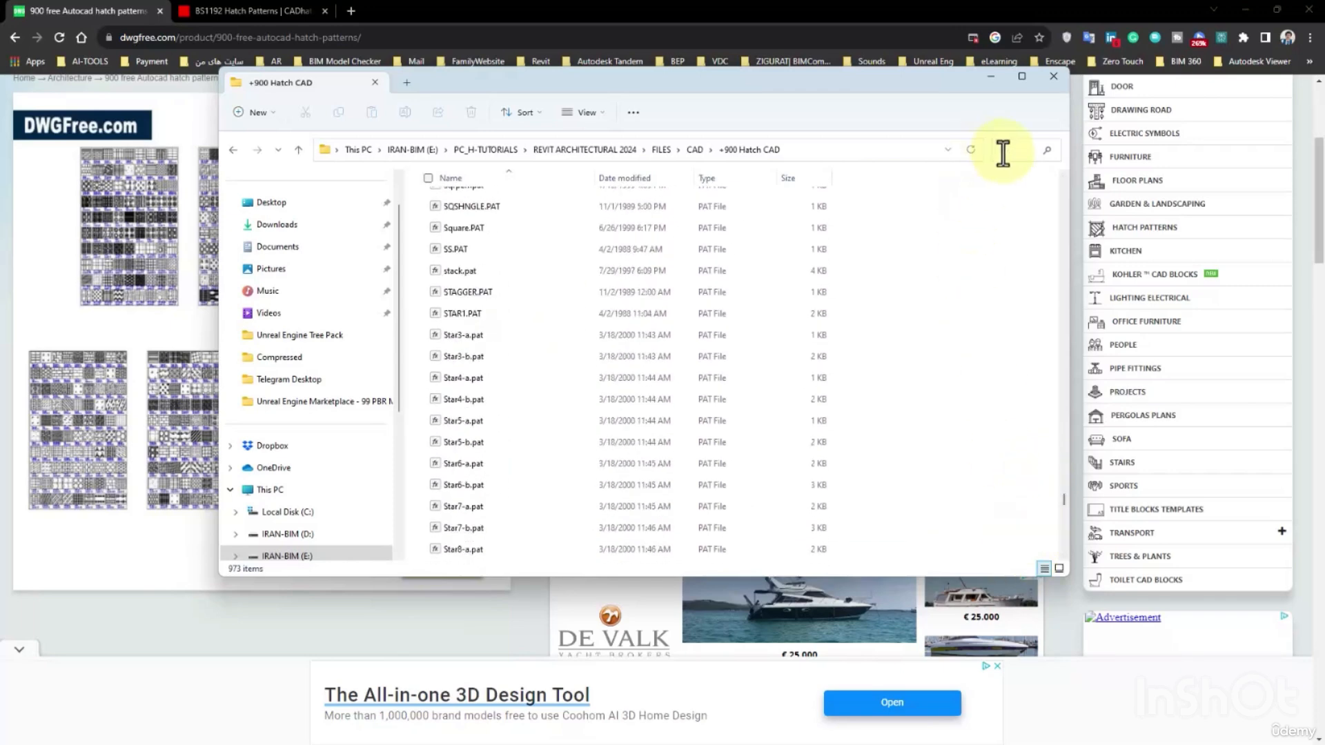
pyautogui.write('.dwg')
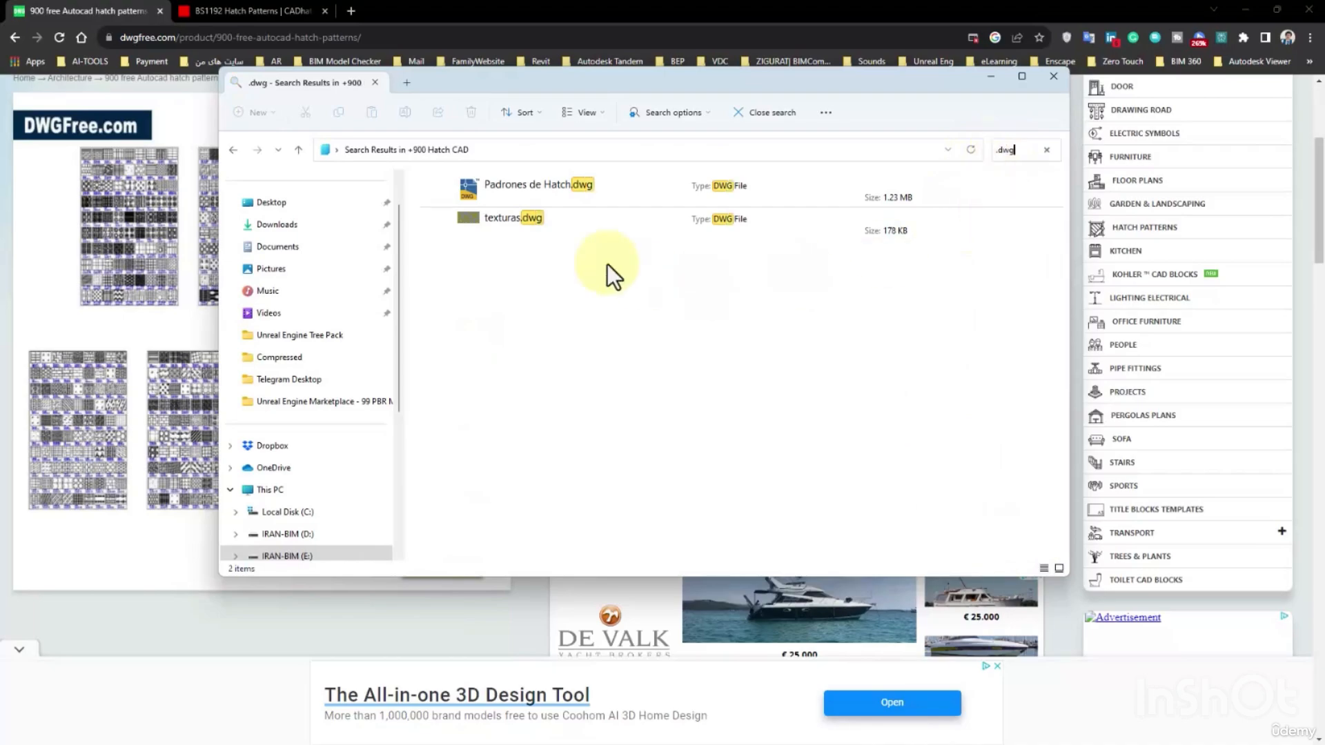
pyautogui.doubleClick(532, 189)
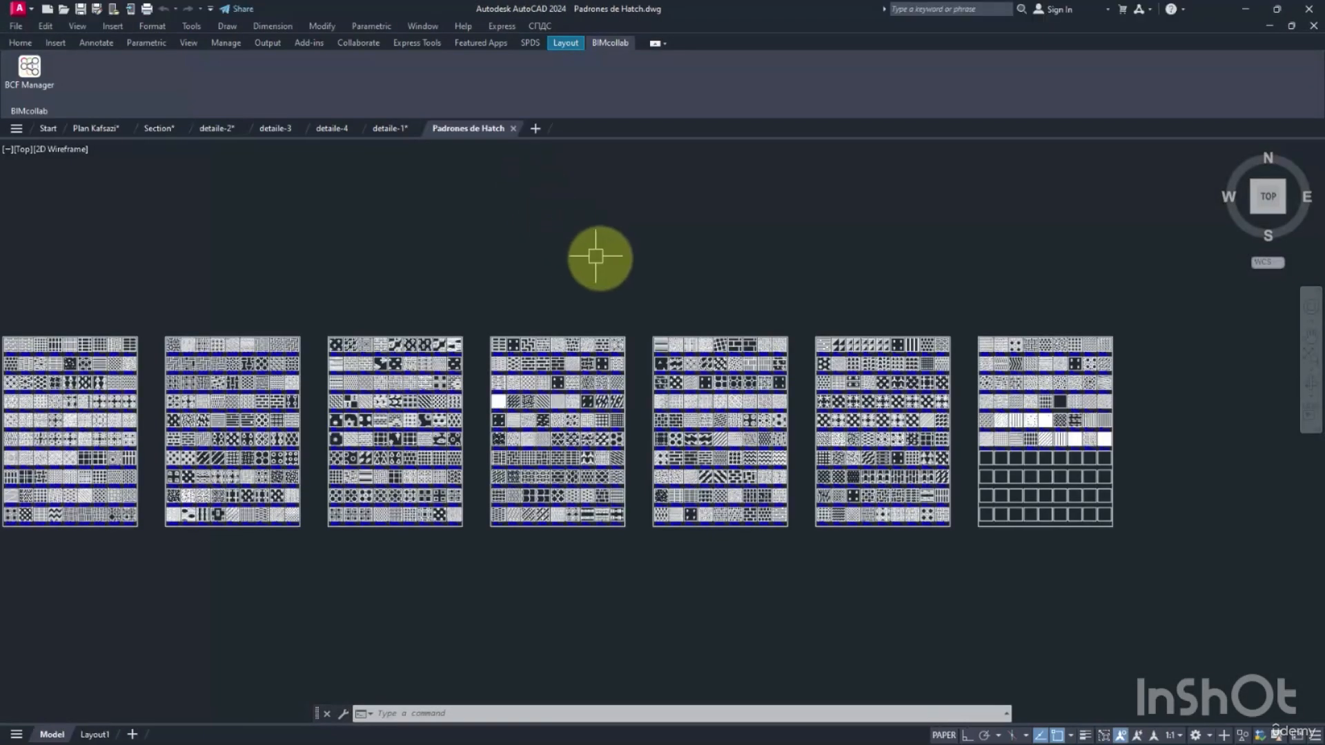
# Look through the hatch sample sheets in Padrones de Hatch from the first sheet to the last.
pyautogui.moveTo(591, 266); pyautogui.dragTo(872, 214, button='middle')
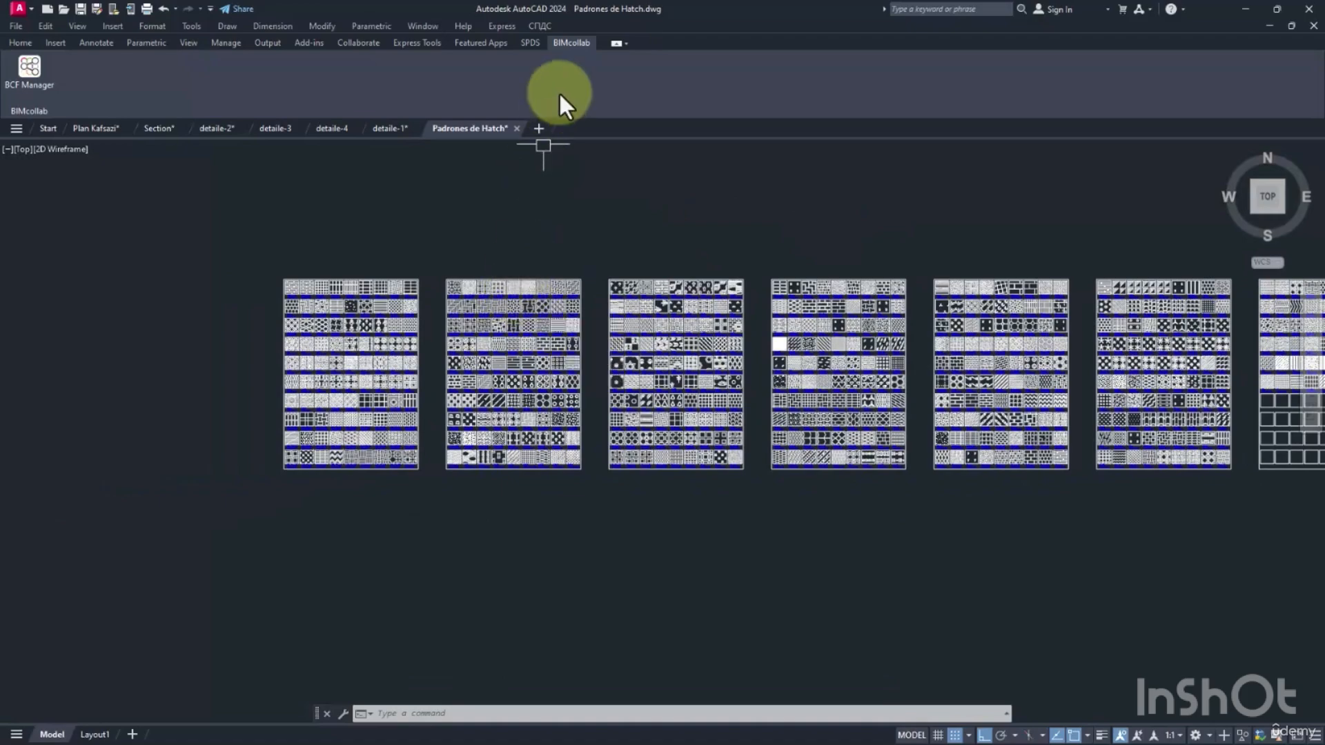
pyautogui.scroll(4, 492, 464)
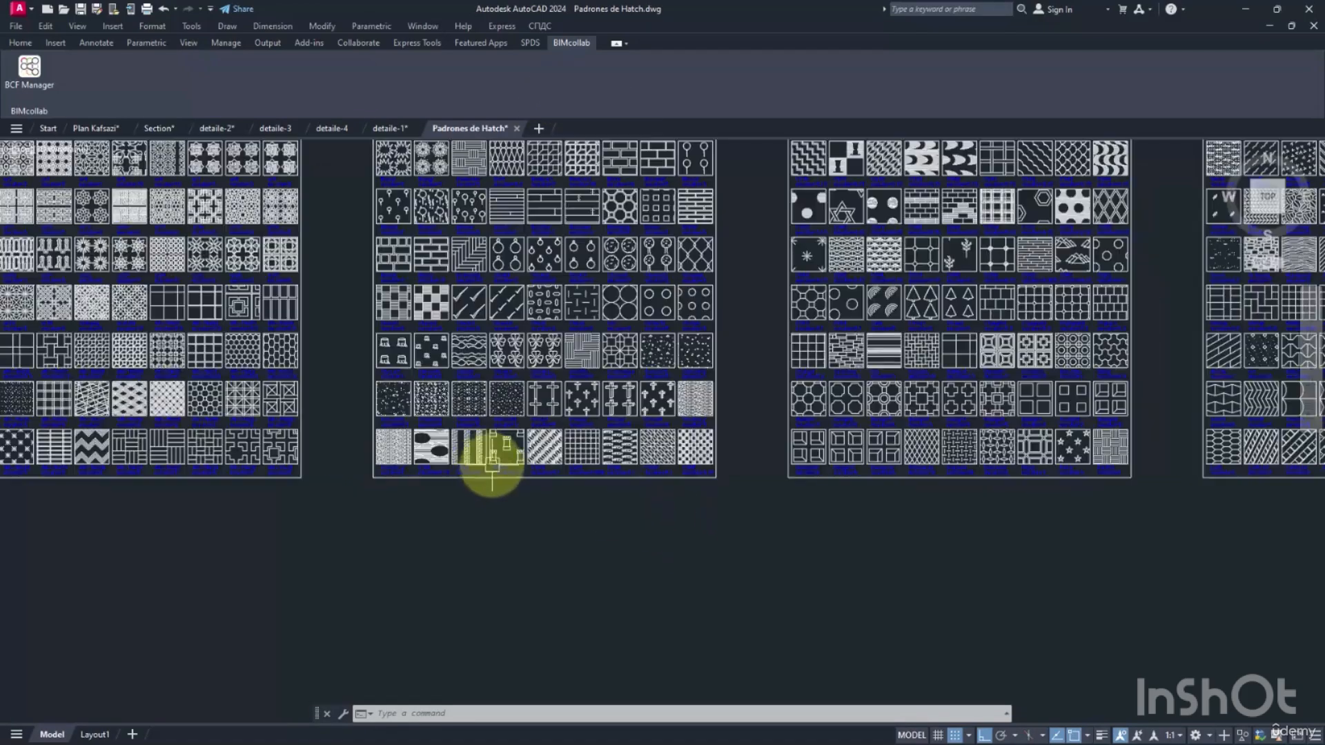
pyautogui.moveTo(473, 384); pyautogui.dragTo(547, 459, button='middle')
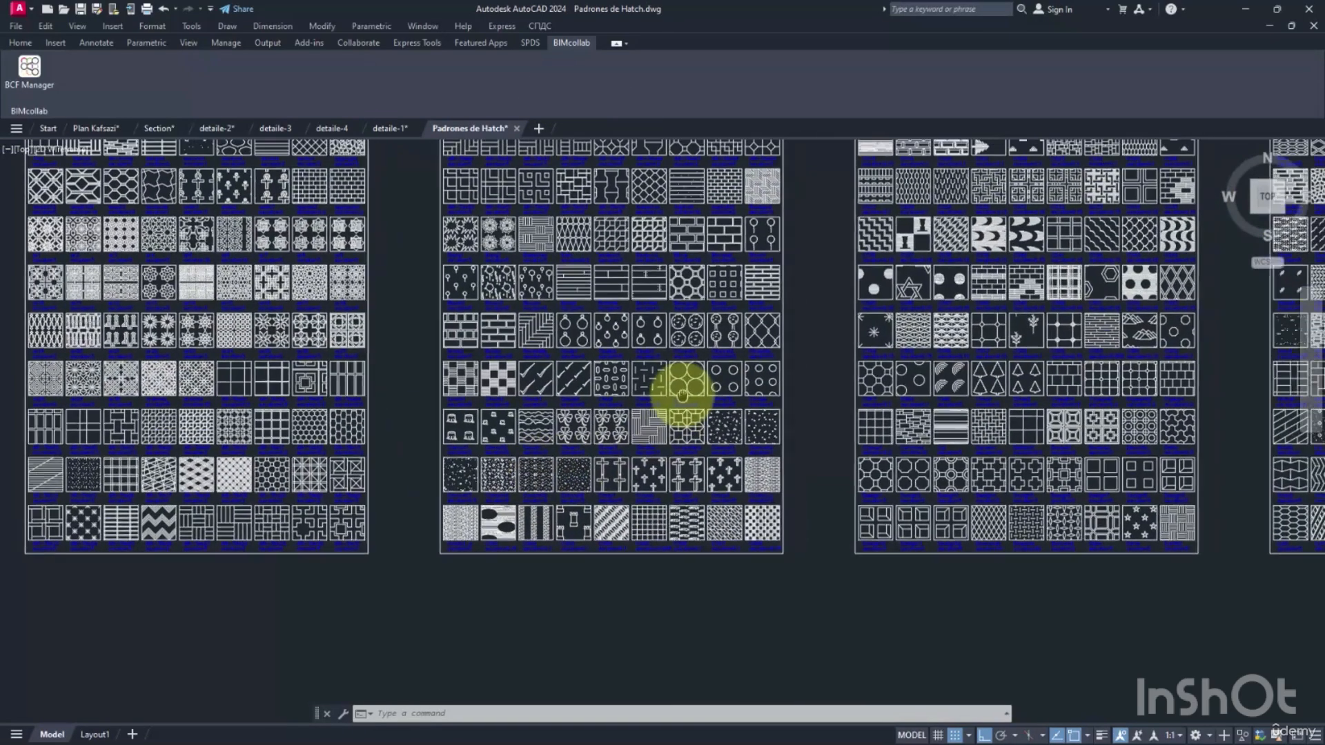
pyautogui.moveTo(689, 399); pyautogui.dragTo(821, 467, button='middle')
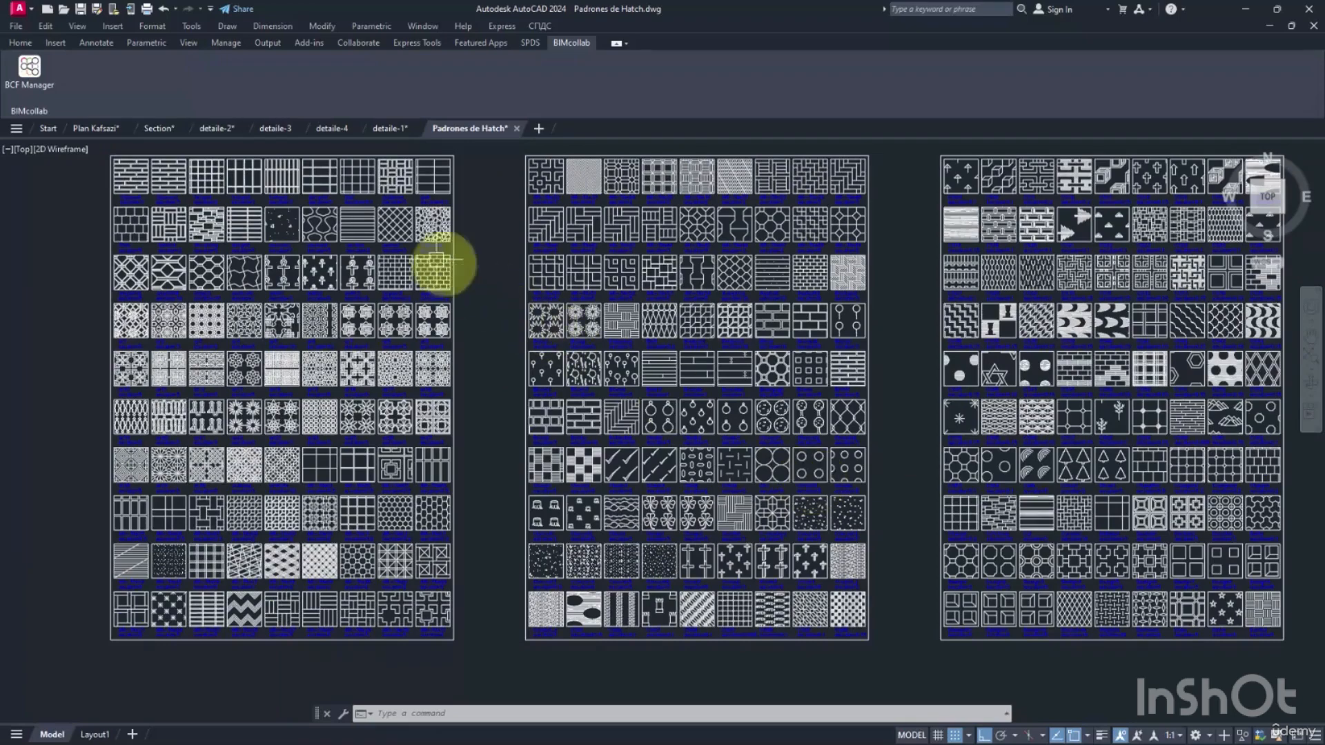
pyautogui.moveTo(959, 408); pyautogui.dragTo(512, 412, button='middle')
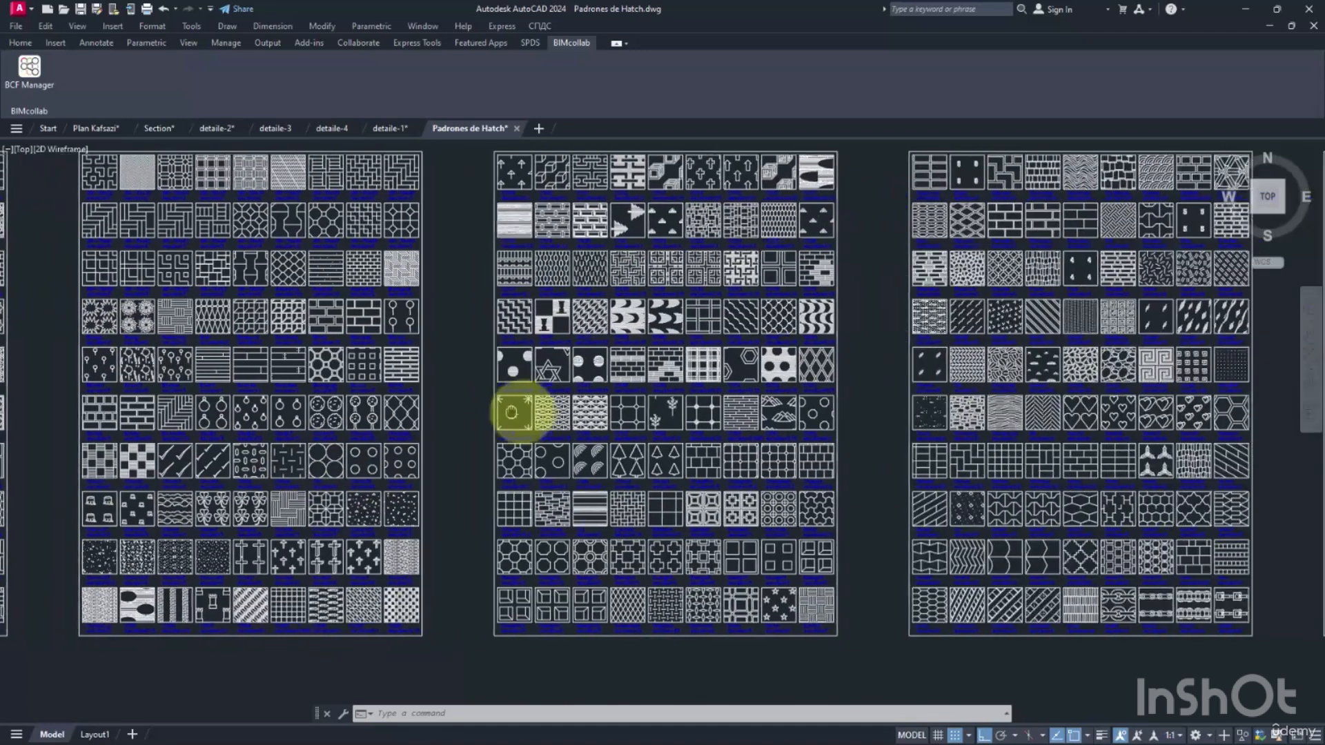
pyautogui.moveTo(872, 361); pyautogui.dragTo(517, 360, button='middle')
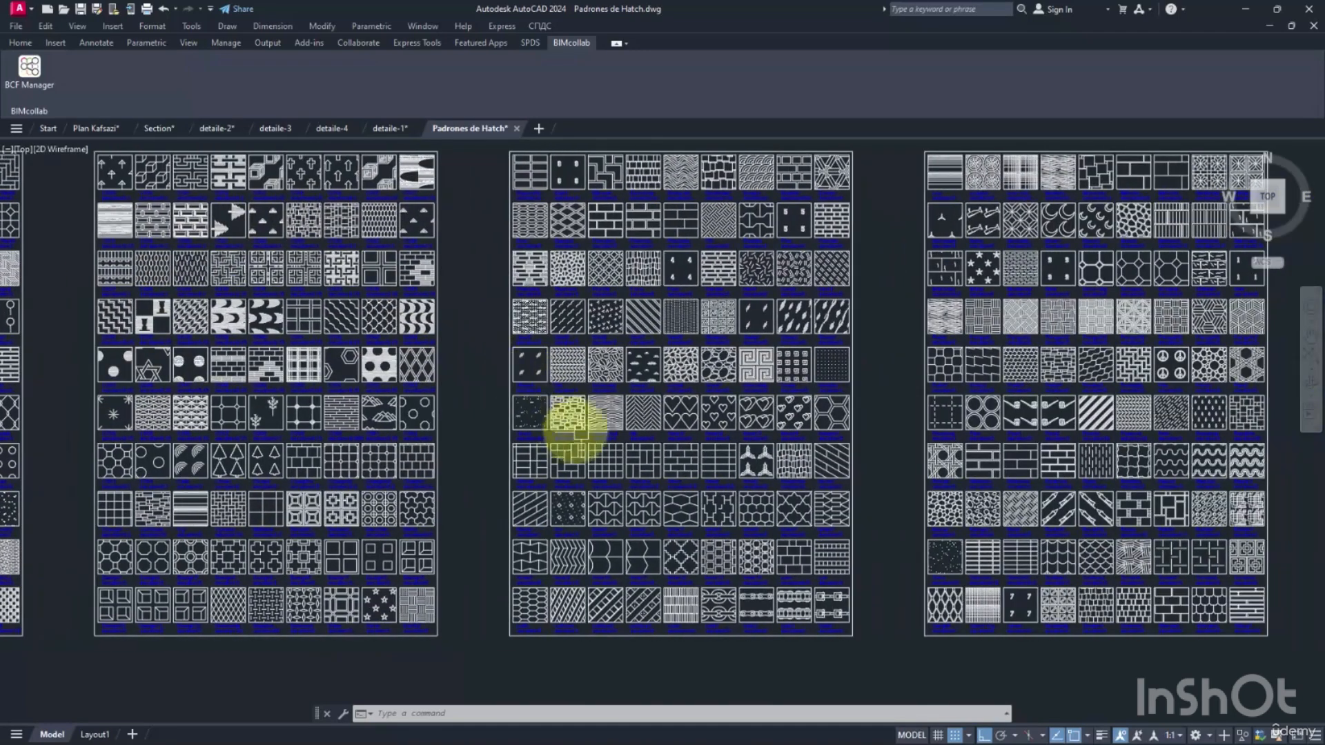
pyautogui.moveTo(786, 280); pyautogui.dragTo(365, 281, button='middle')
pyautogui.moveTo(795, 334); pyautogui.dragTo(363, 333, button='middle')
pyautogui.moveTo(878, 331); pyautogui.dragTo(557, 335, button='middle')
# Examine the stone and gravel hatch samples on the last sheet and select the Vespaio1 name label.
pyautogui.scroll(2, 787, 234)
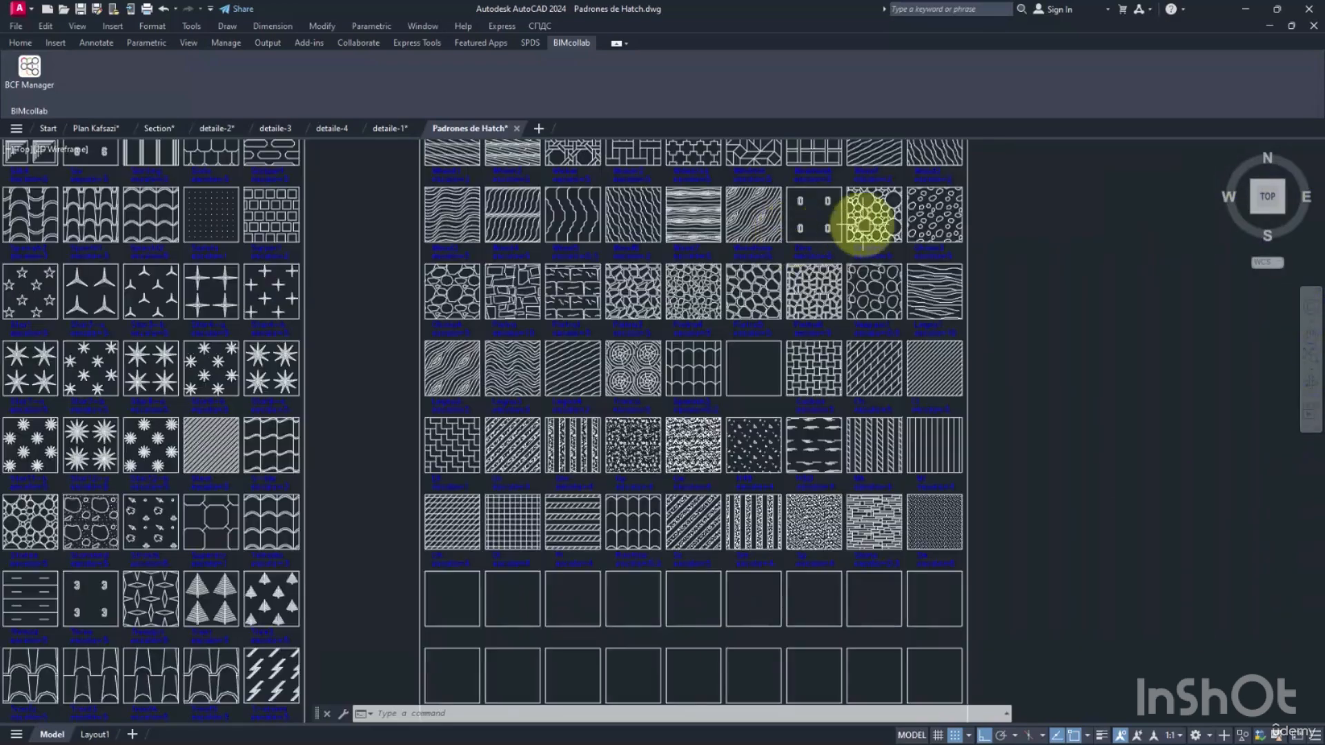
pyautogui.scroll(4, 866, 221)
pyautogui.moveTo(894, 213)
pyautogui.mouseDown(button='middle')
pyautogui.moveTo(754, 311)
pyautogui.moveTo(887, 365)
pyautogui.mouseUp(button='middle')
pyautogui.scroll(-2, 897, 369)
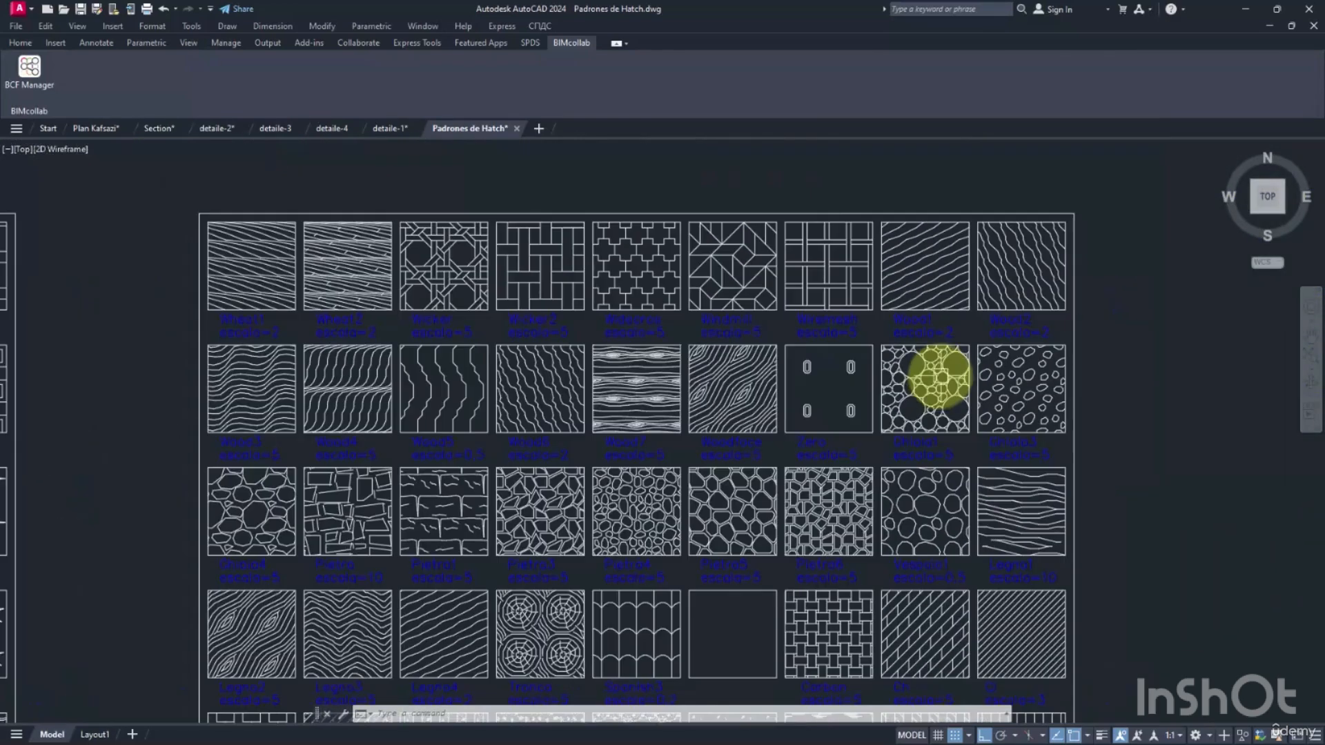
pyautogui.scroll(2, 937, 406)
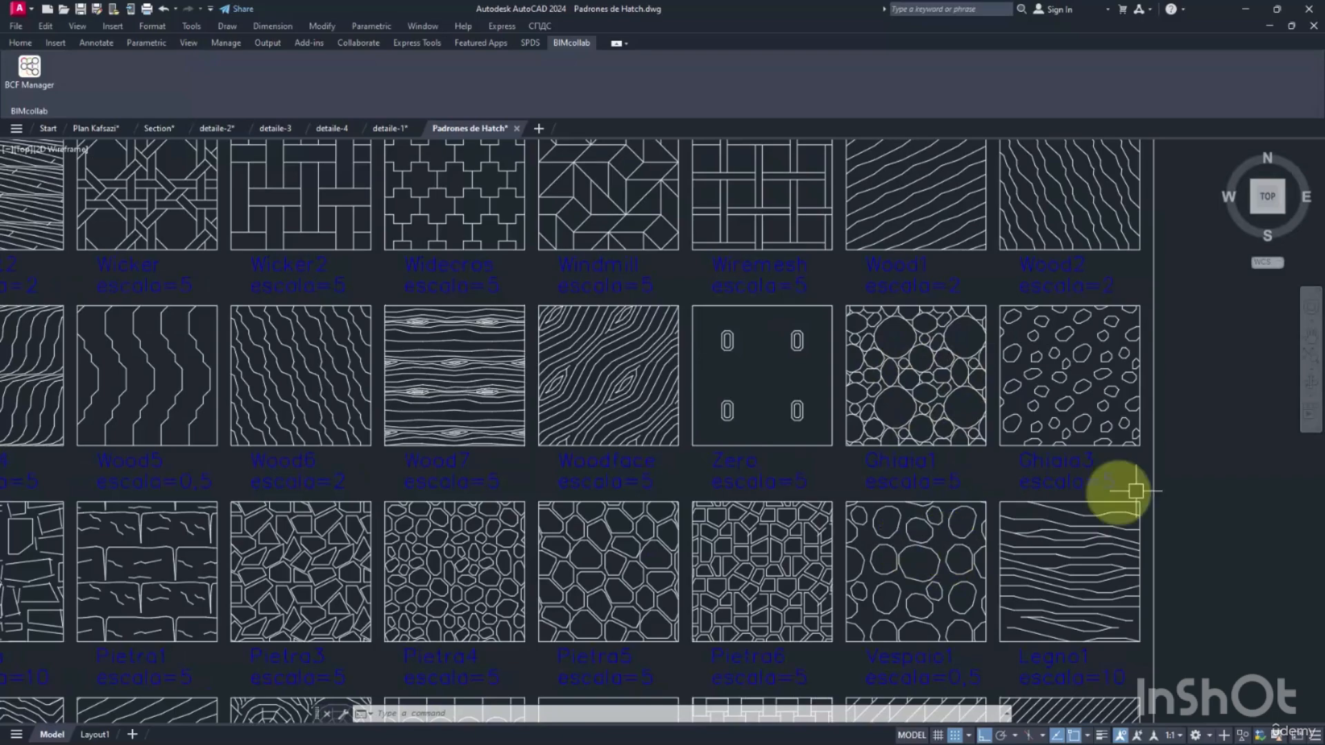
pyautogui.moveTo(961, 556)
pyautogui.mouseDown(button='middle')
pyautogui.moveTo(957, 532)
pyautogui.moveTo(997, 473)
pyautogui.moveTo(1101, 449)
pyautogui.mouseUp(button='middle')
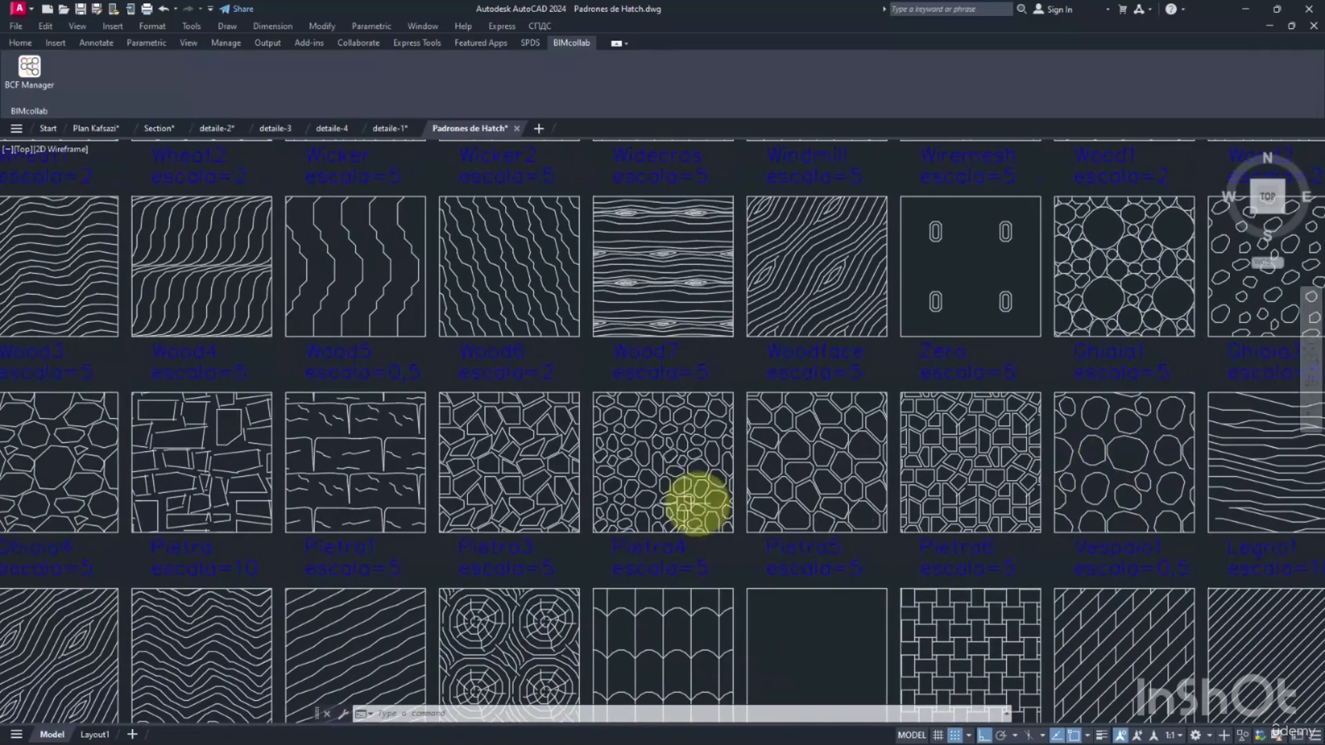
pyautogui.moveTo(509, 503); pyautogui.dragTo(271, 470, button='middle')
pyautogui.scroll(2, 916, 520)
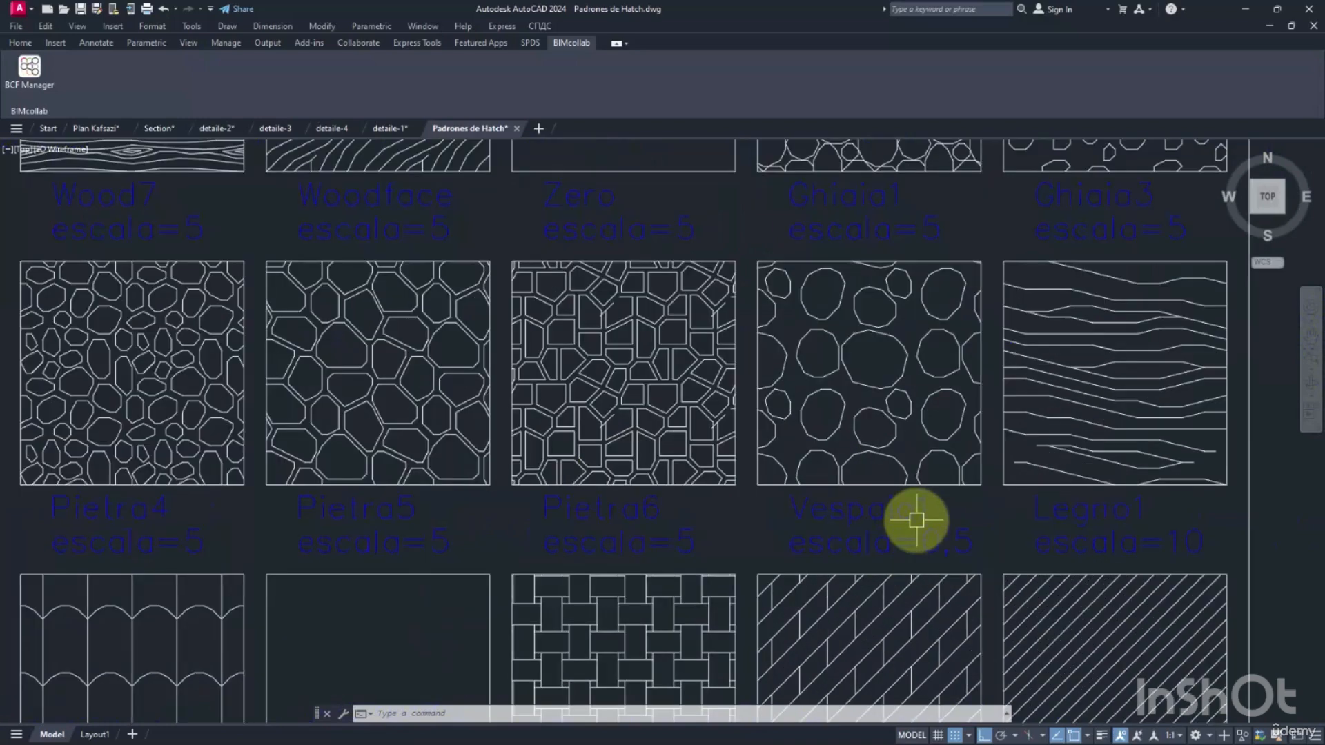
pyautogui.click(869, 514)
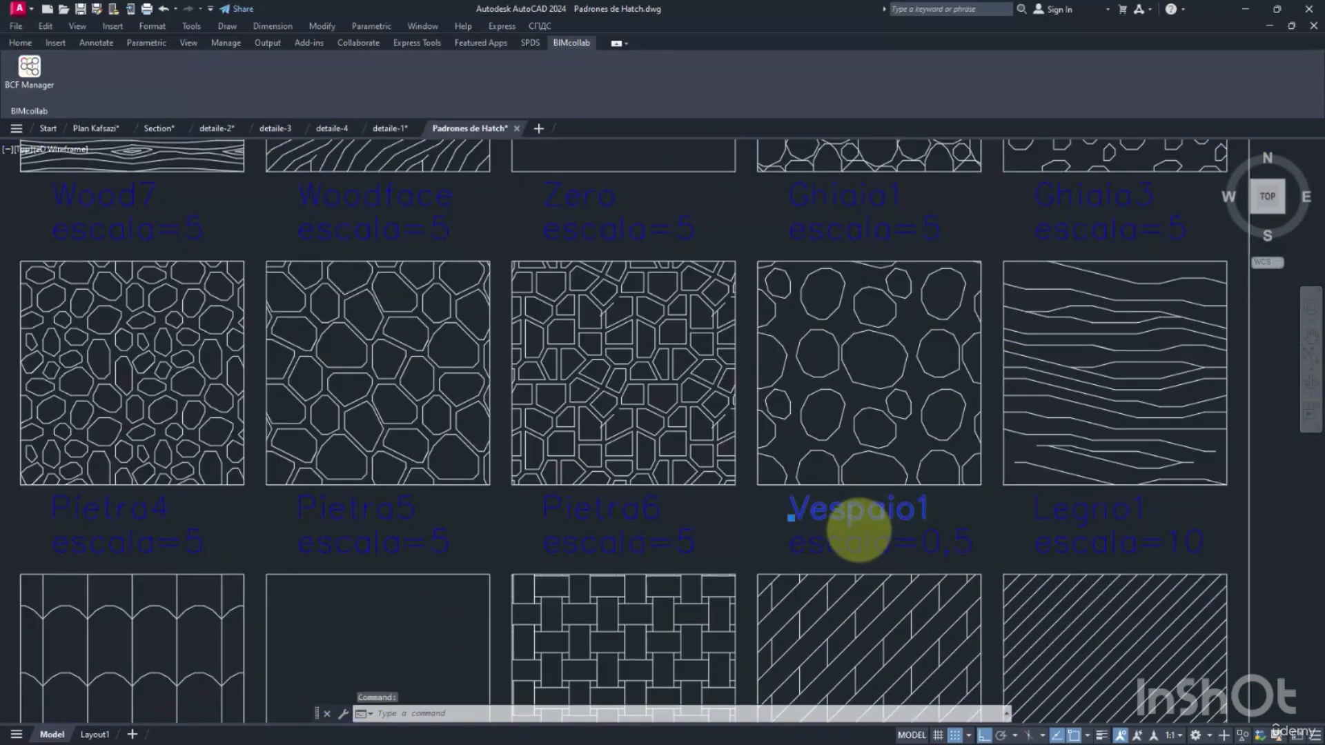
# Open the Vespaio1 label's text to check the exact hatch name, then leave text editing.
pyautogui.doubleClick(859, 528)
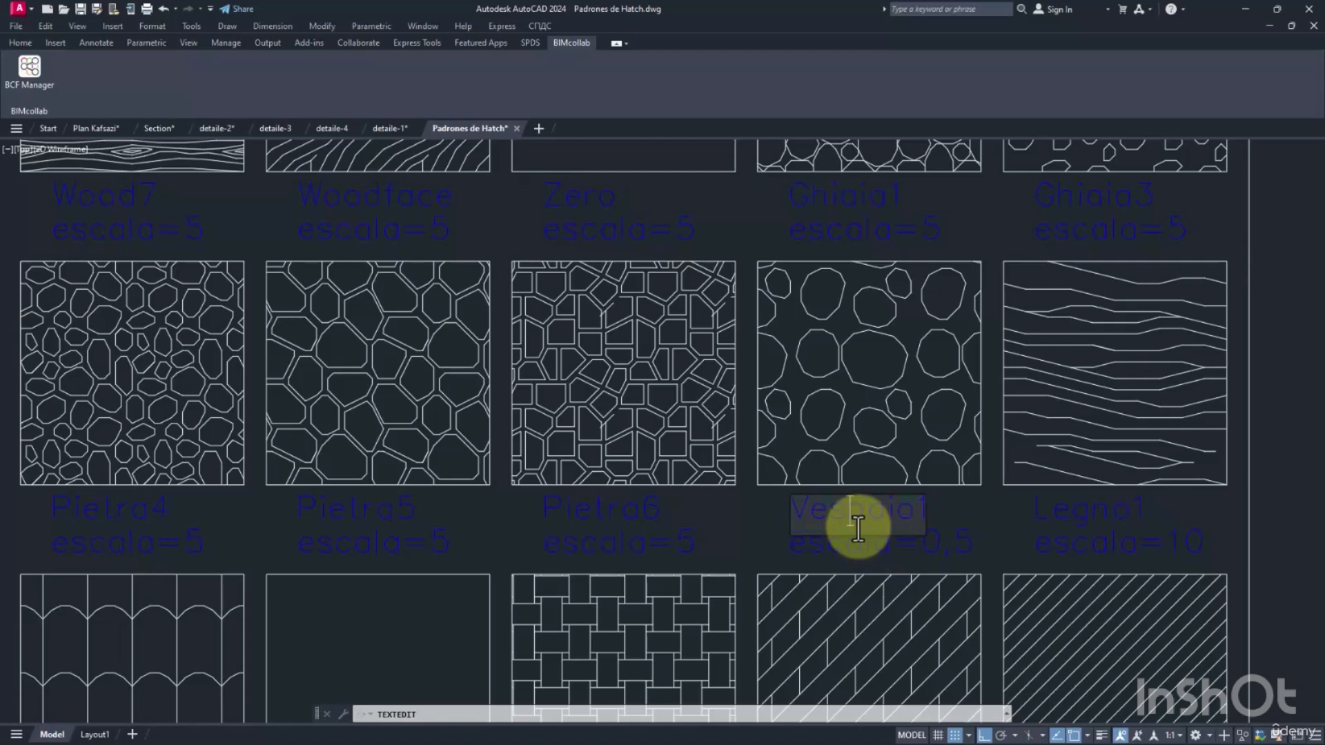
pyautogui.click(1020, 518)
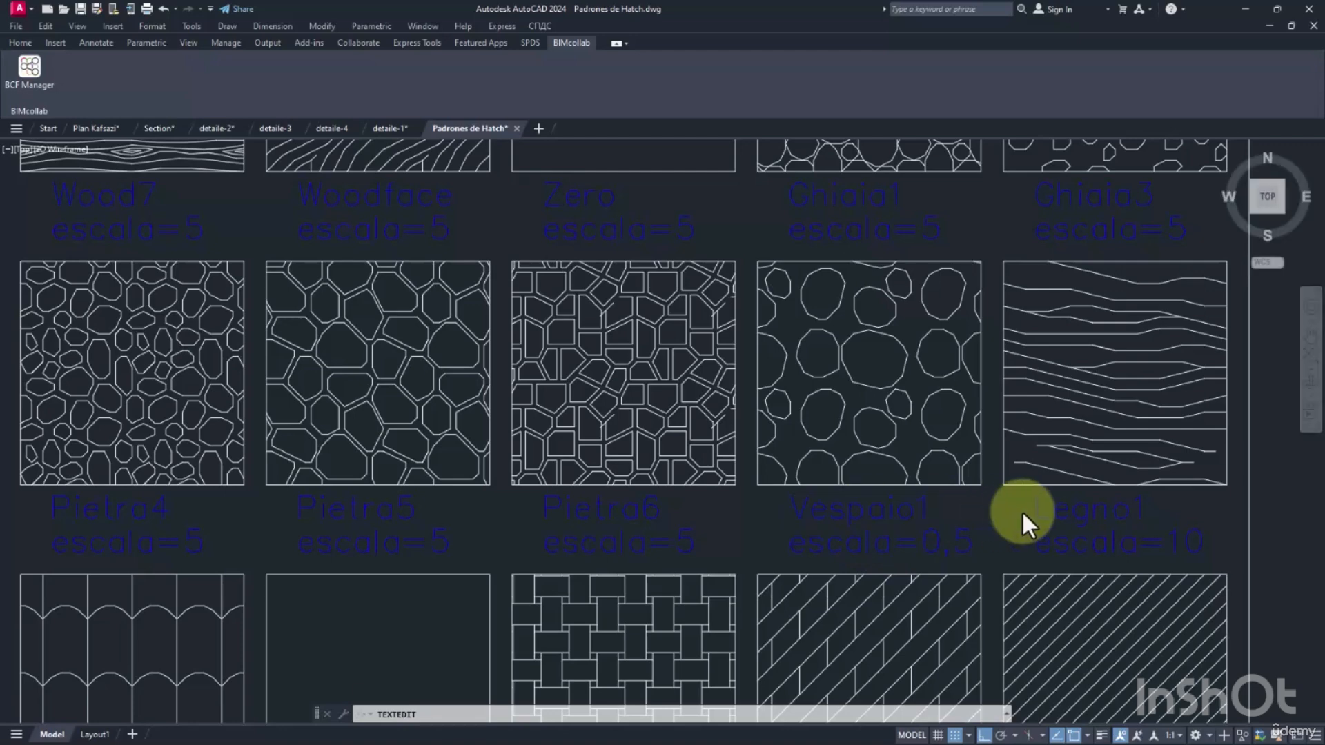
pyautogui.press('Escape')
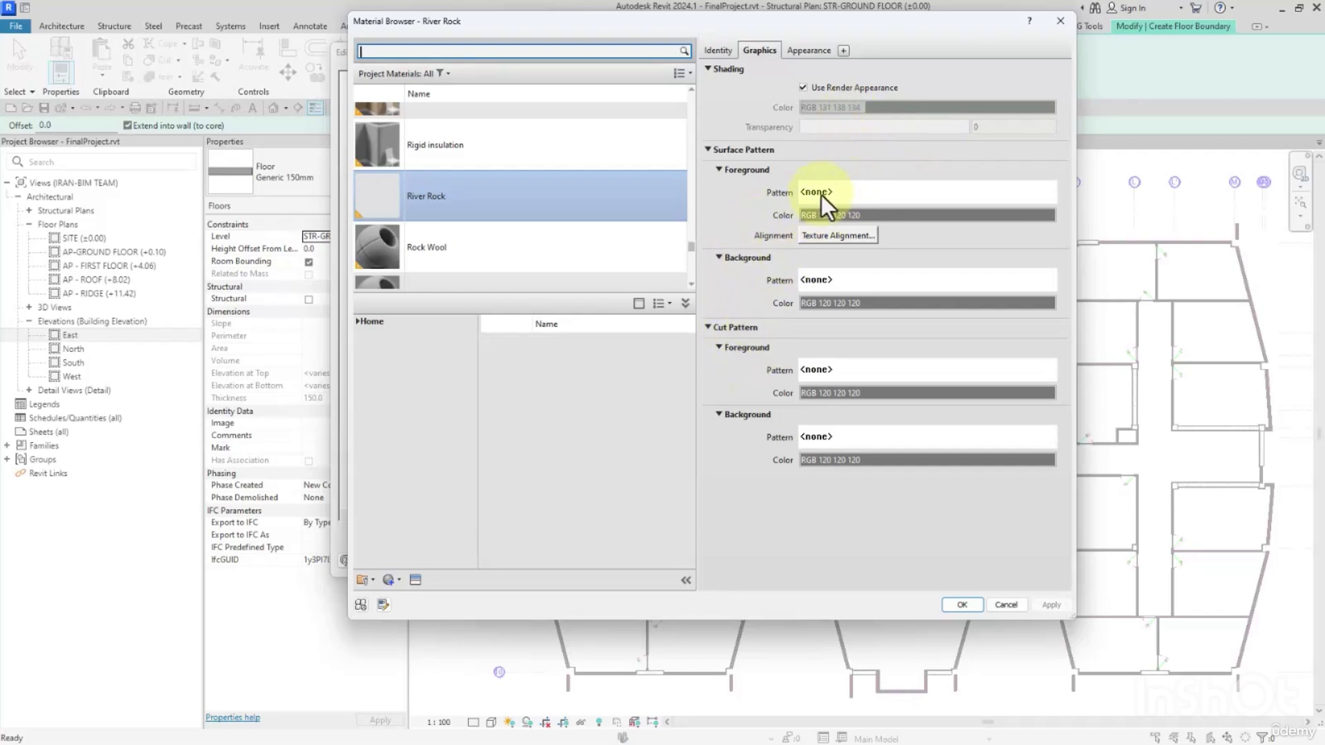
# In Revit, start a new custom drafting pattern for River Rock's cut foreground and browse for its pattern file.
pyautogui.click(821, 194)
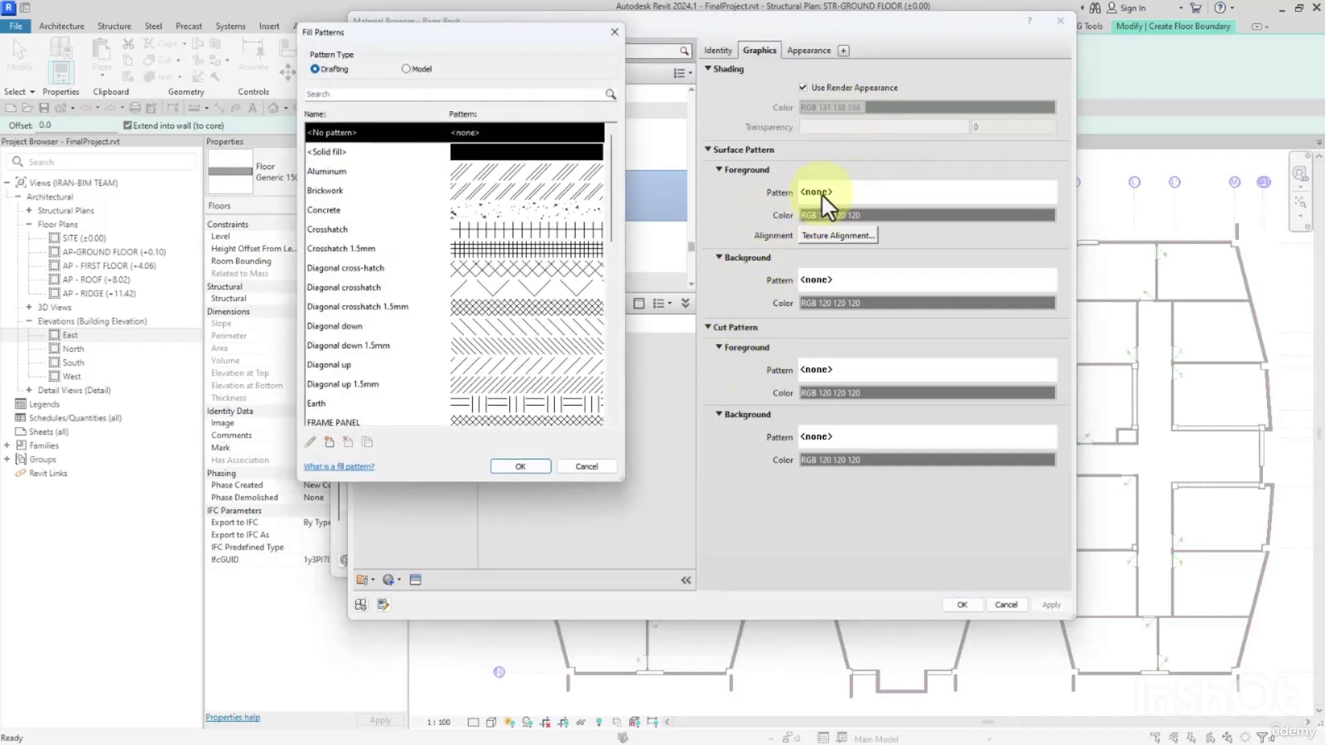
pyautogui.click(611, 33)
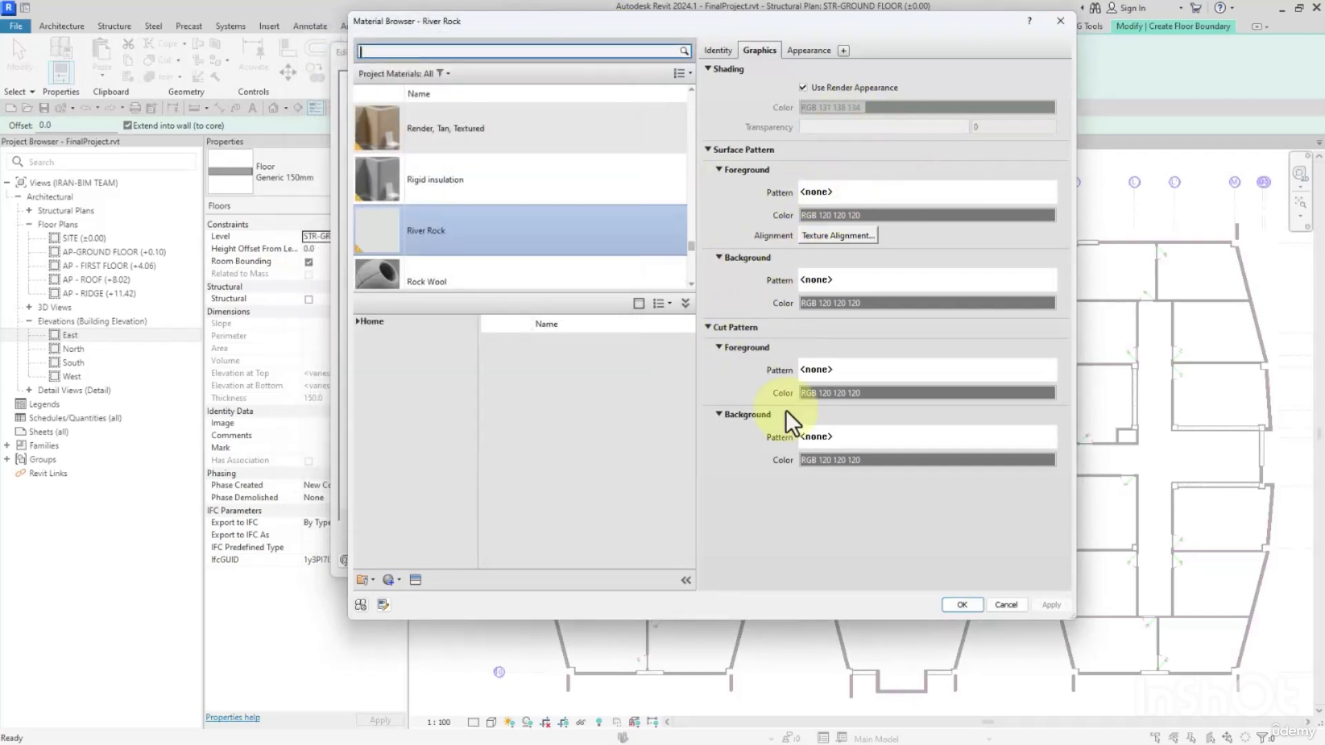
pyautogui.click(844, 367)
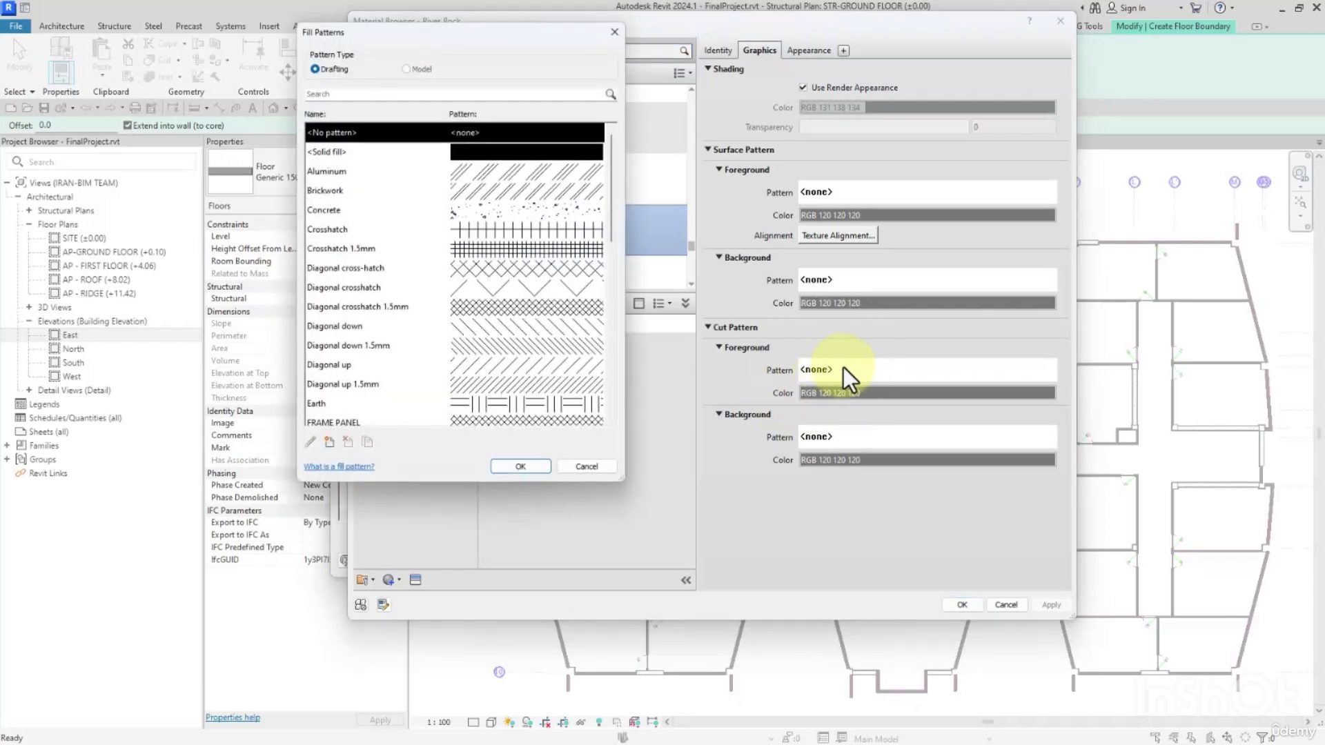
pyautogui.click(330, 442)
pyautogui.click(754, 214)
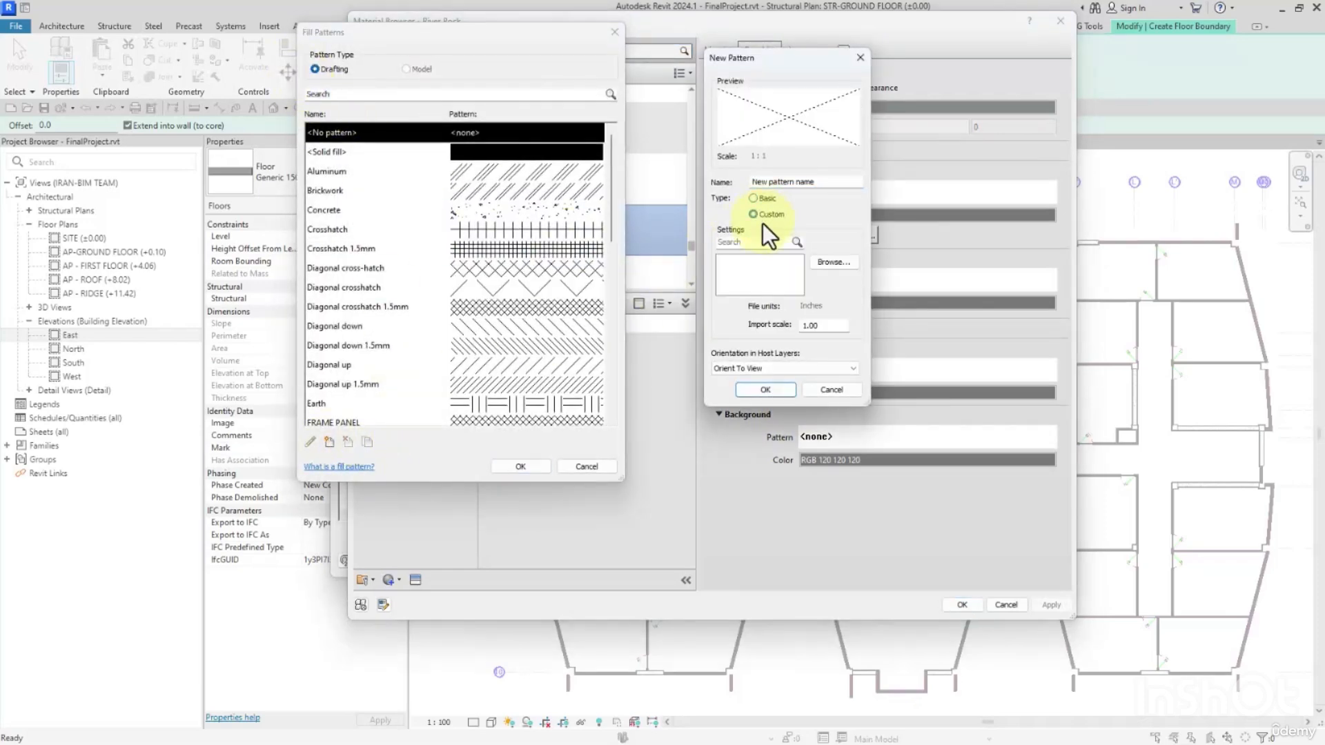
pyautogui.click(831, 261)
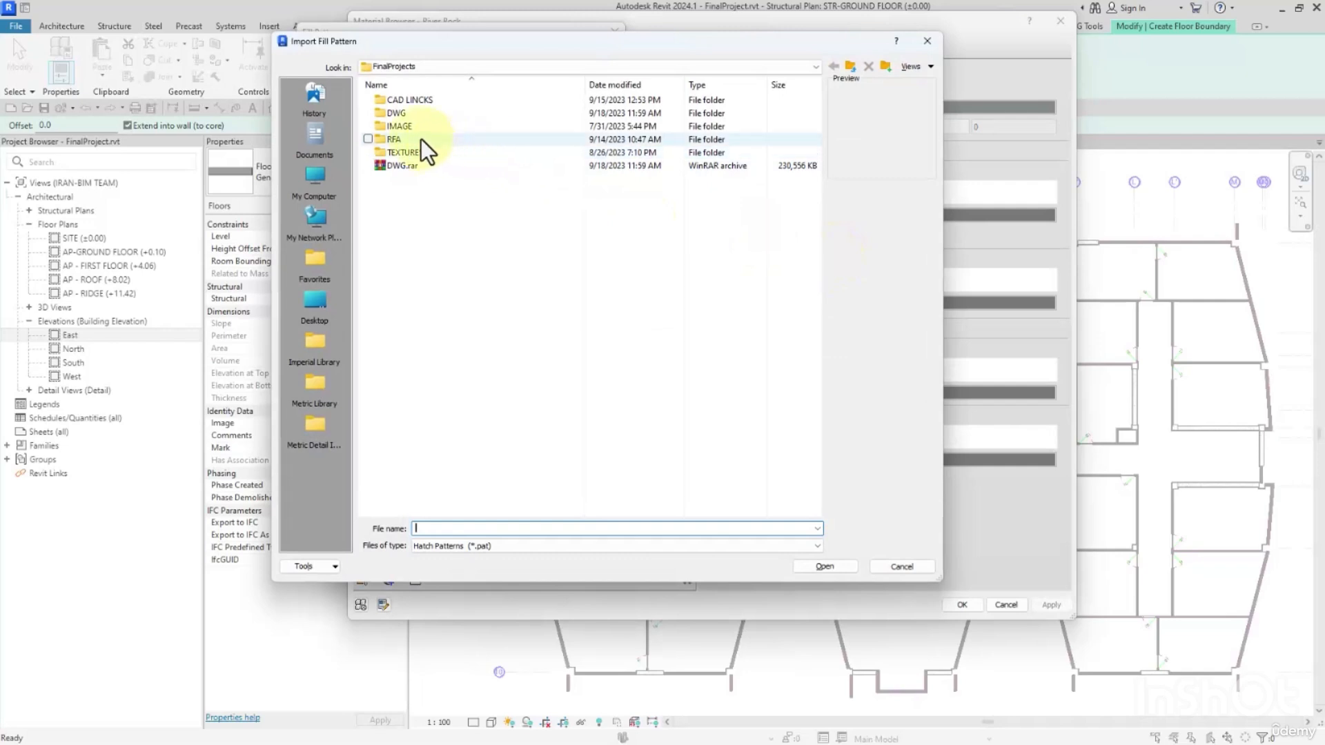
# Browse to the +900 Hatch CAD folder for the fill pattern import.
pyautogui.click(404, 66)
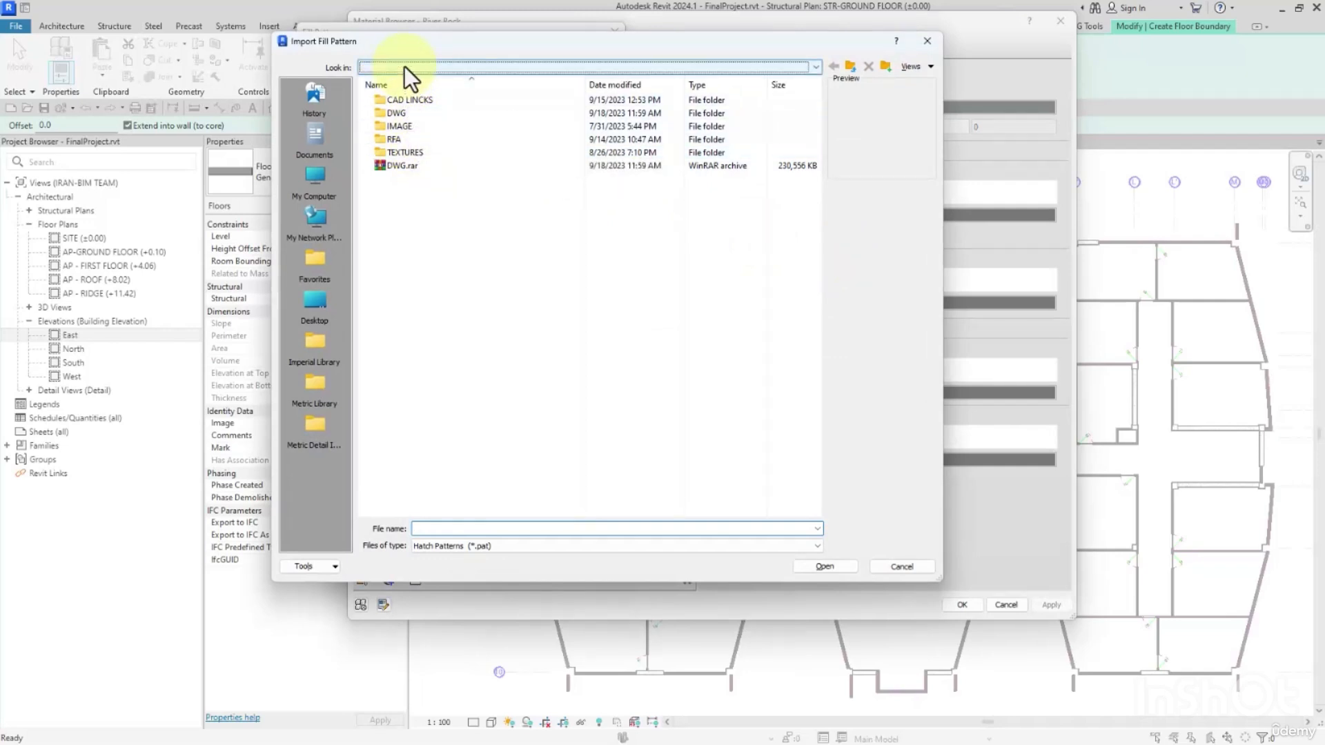
pyautogui.click(445, 97)
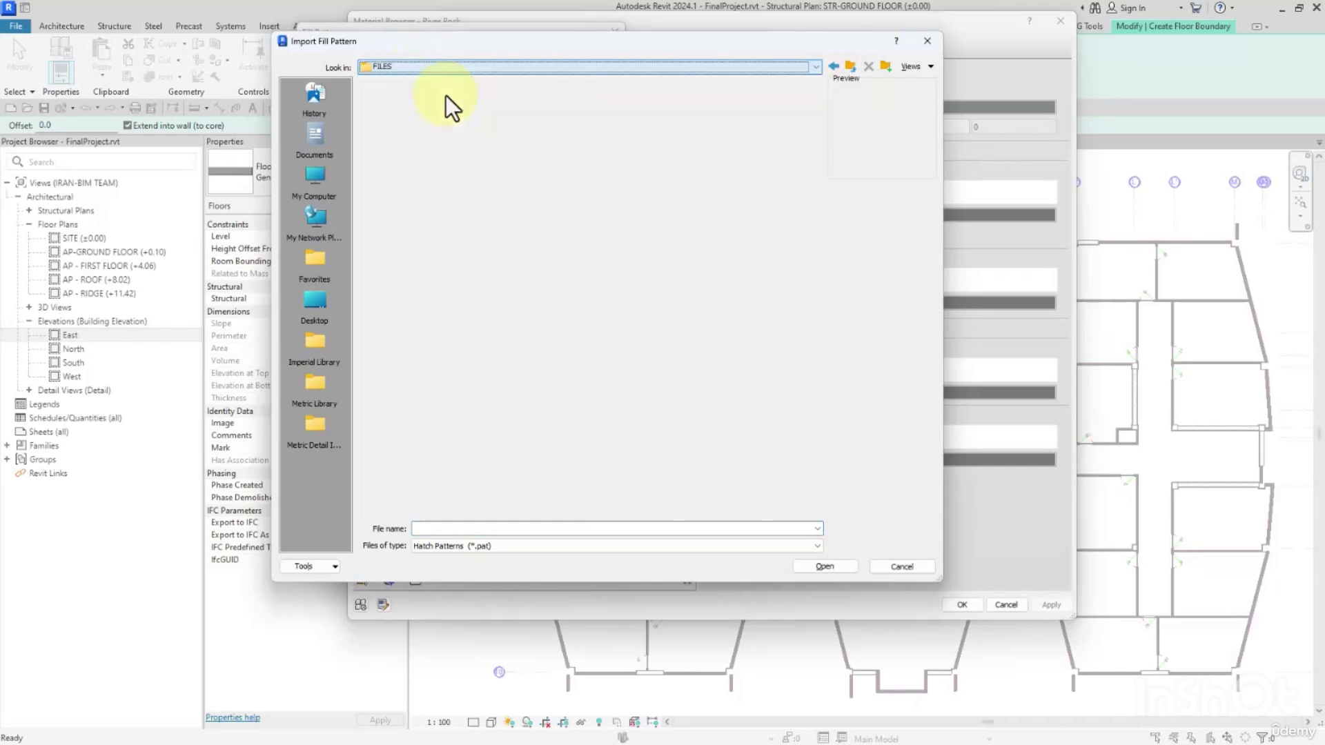
pyautogui.doubleClick(404, 101)
pyautogui.doubleClick(404, 103)
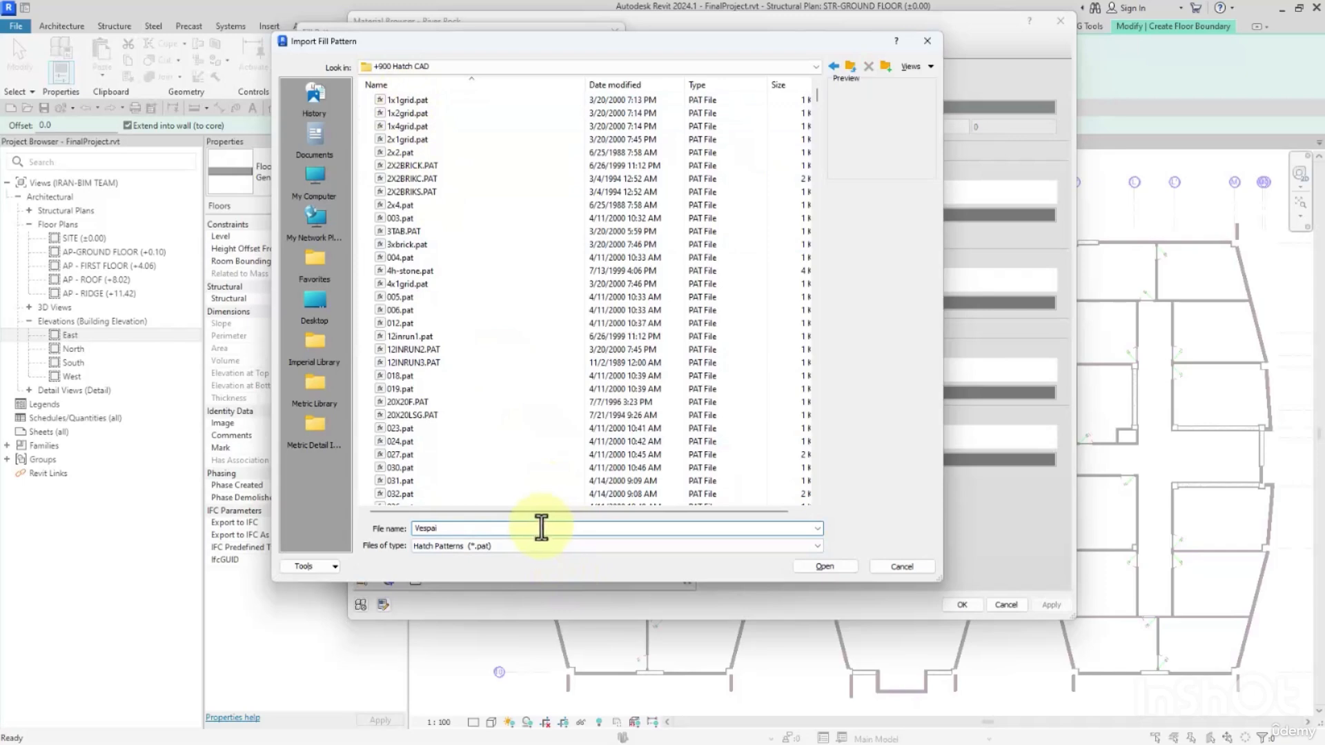
# Find vespaio1.pat among the hatch files and load it into the new custom pattern.
pyautogui.scroll(-3, 538, 525)
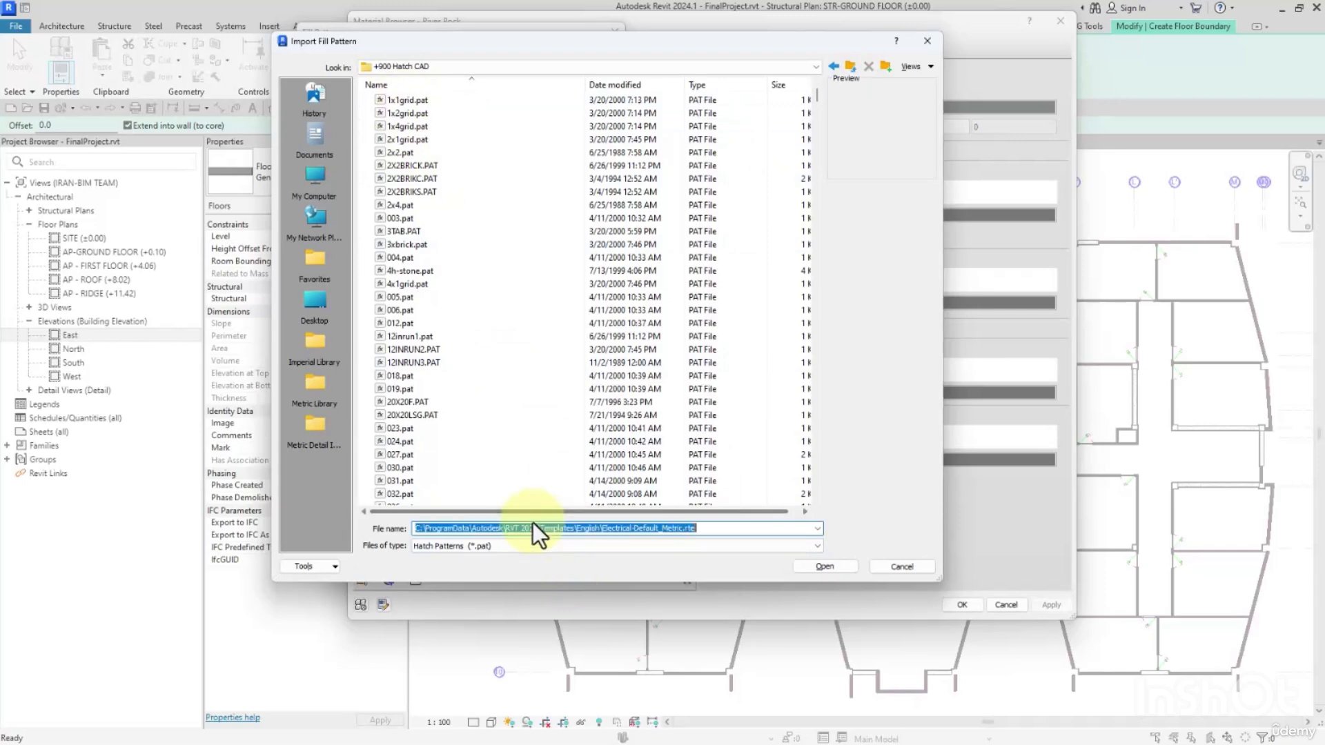
pyautogui.click(495, 408)
pyautogui.press('v')
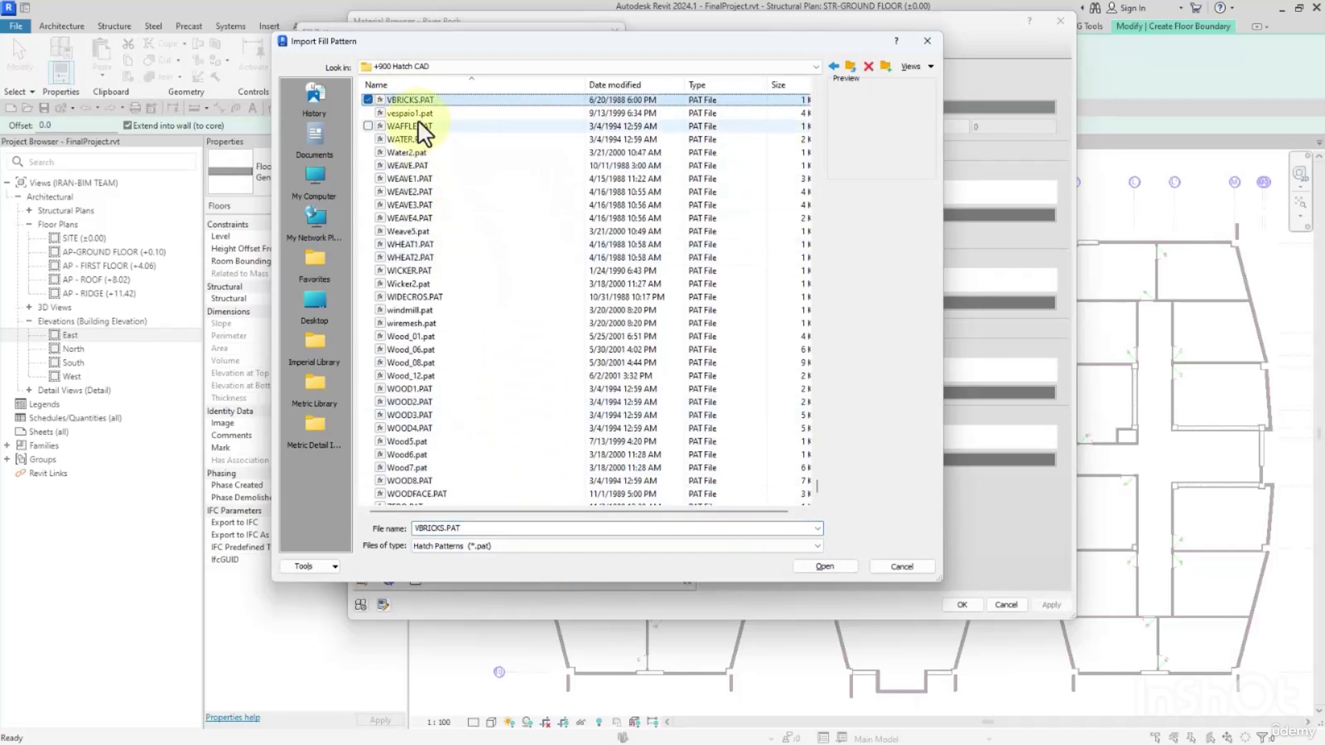
pyautogui.click(499, 528)
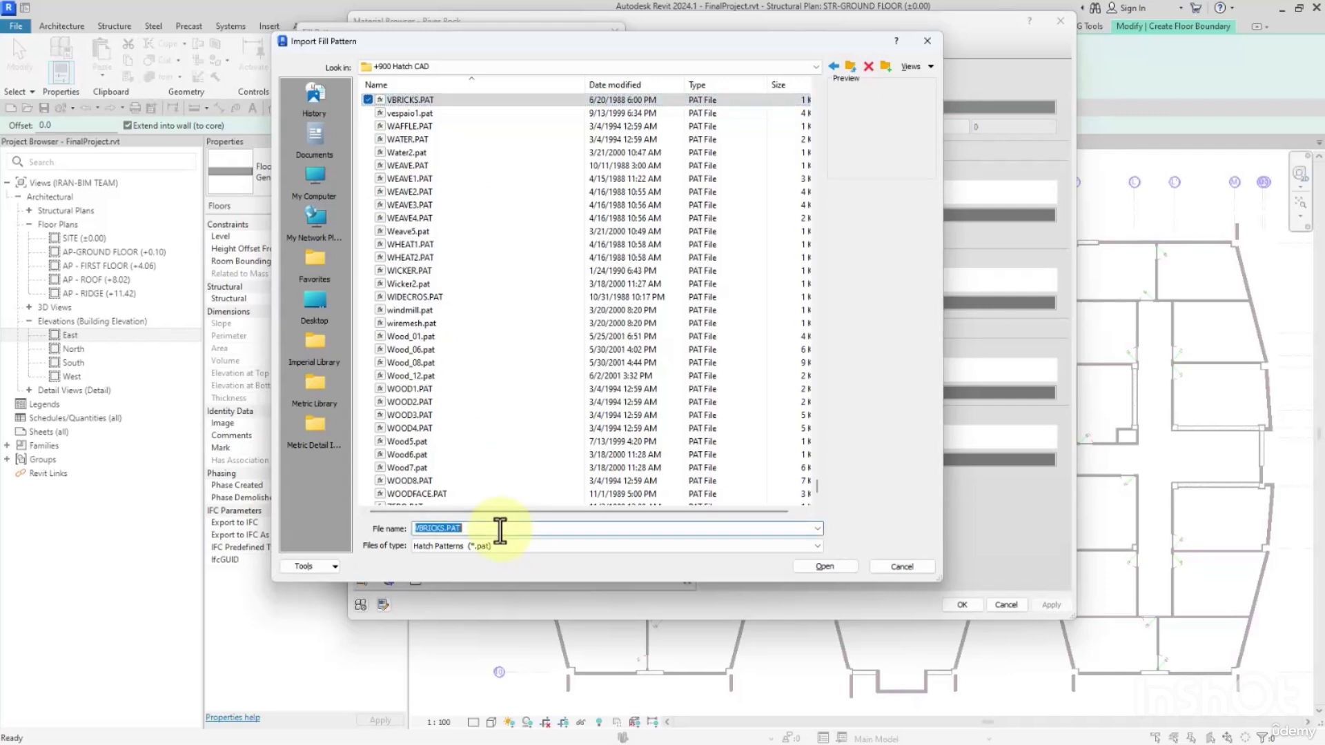
pyautogui.write('Vespaio1')
pyautogui.click(417, 114)
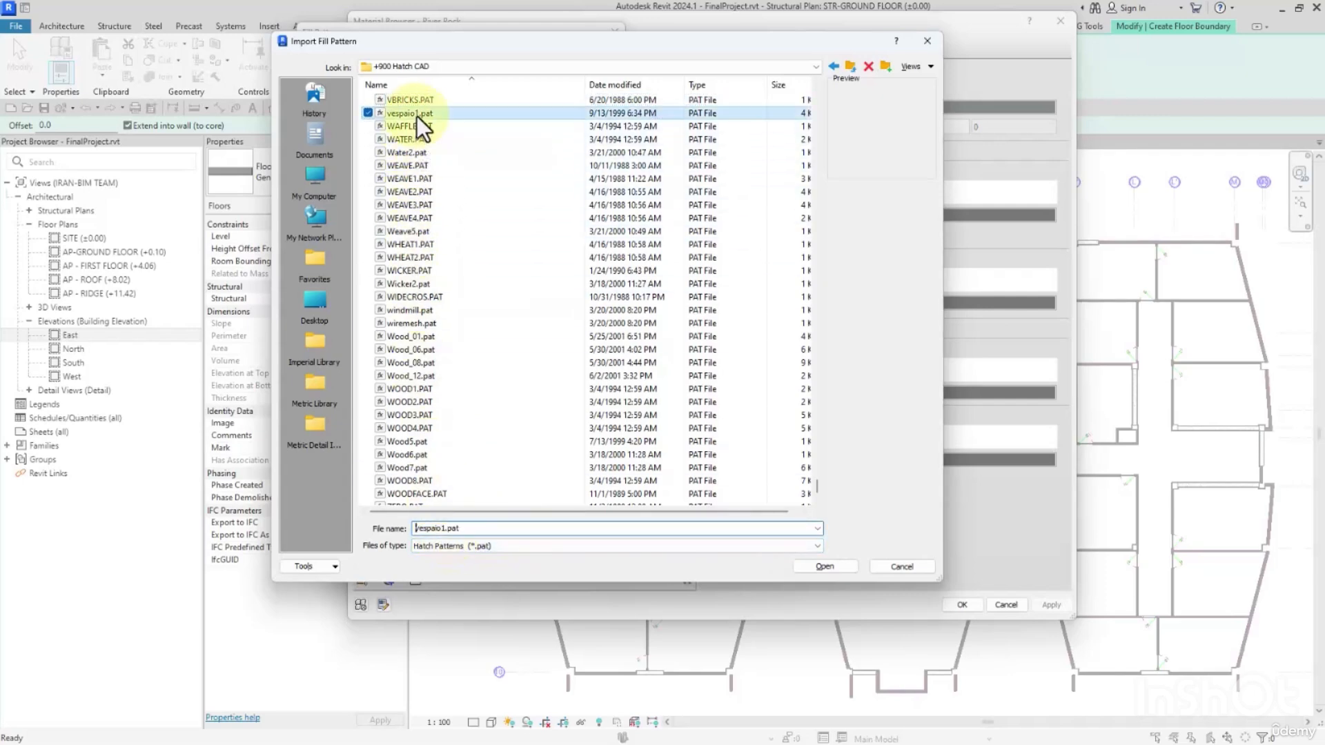
pyautogui.click(479, 530)
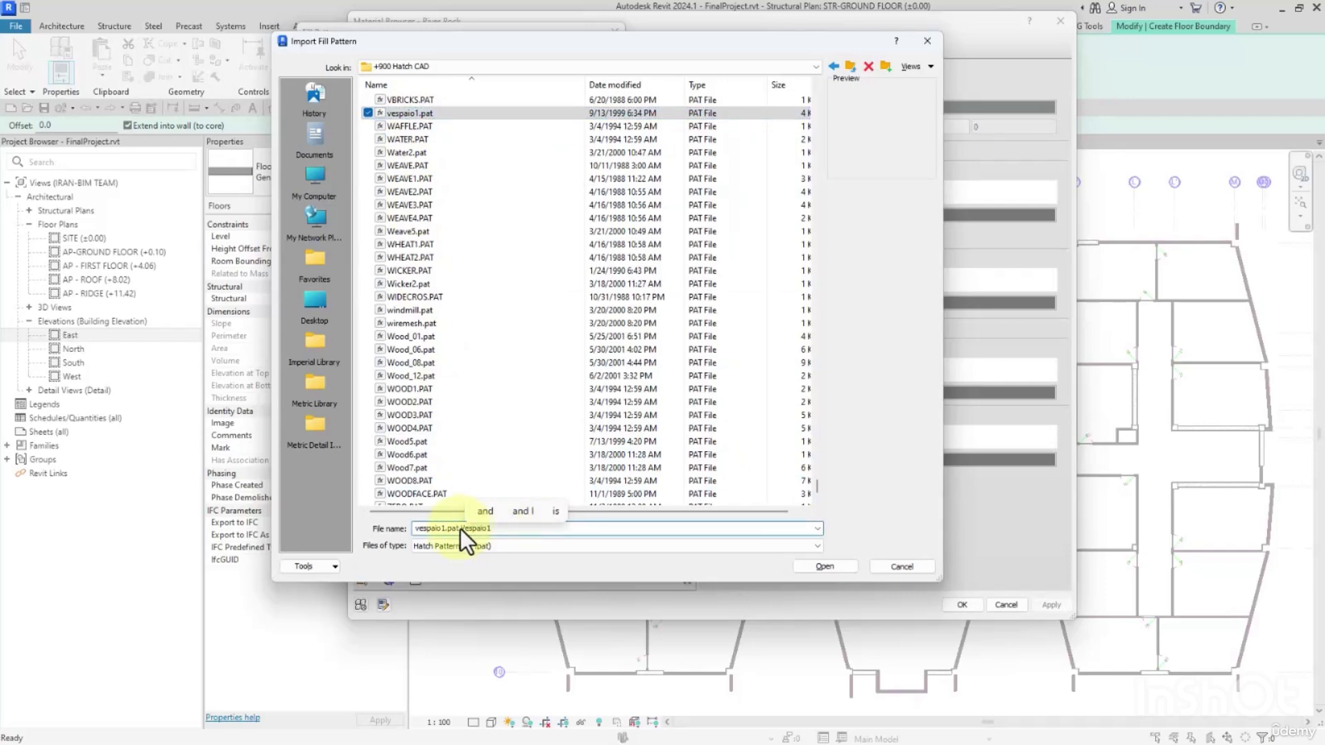
pyautogui.press('BackSpace')
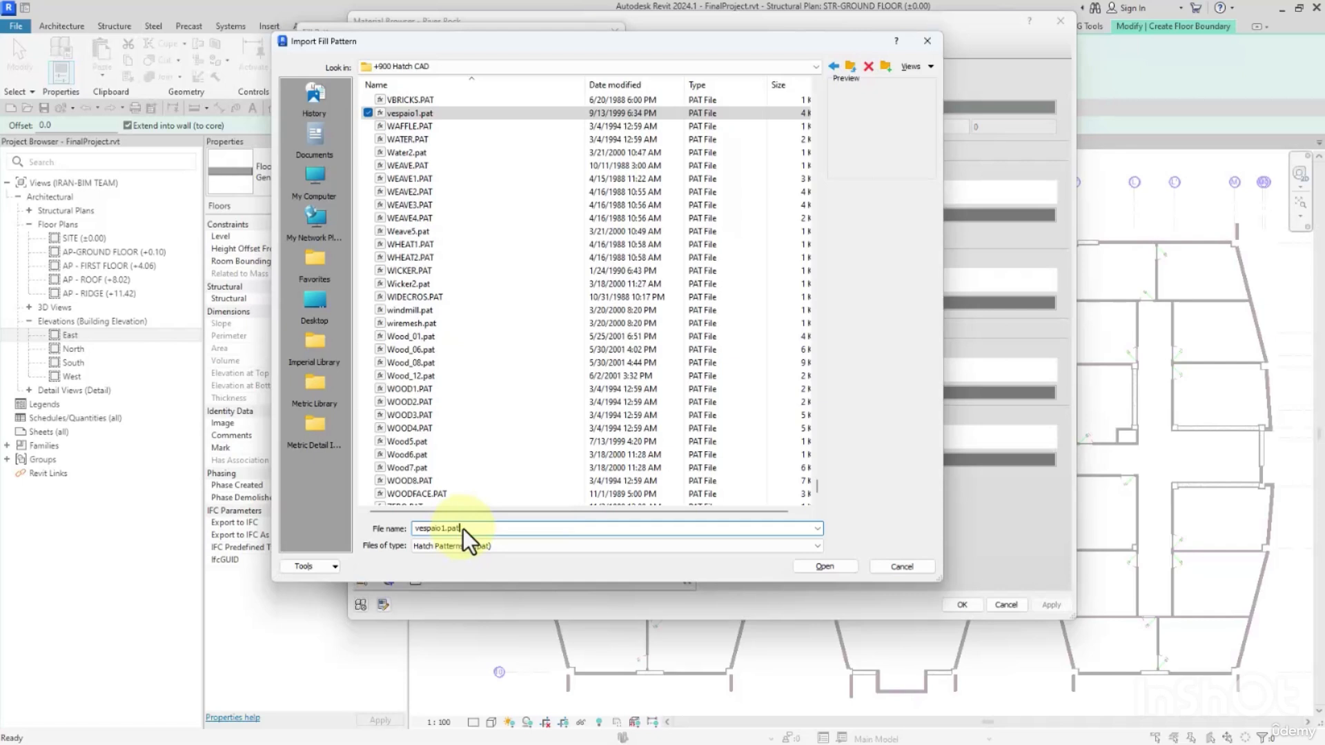
pyautogui.click(820, 566)
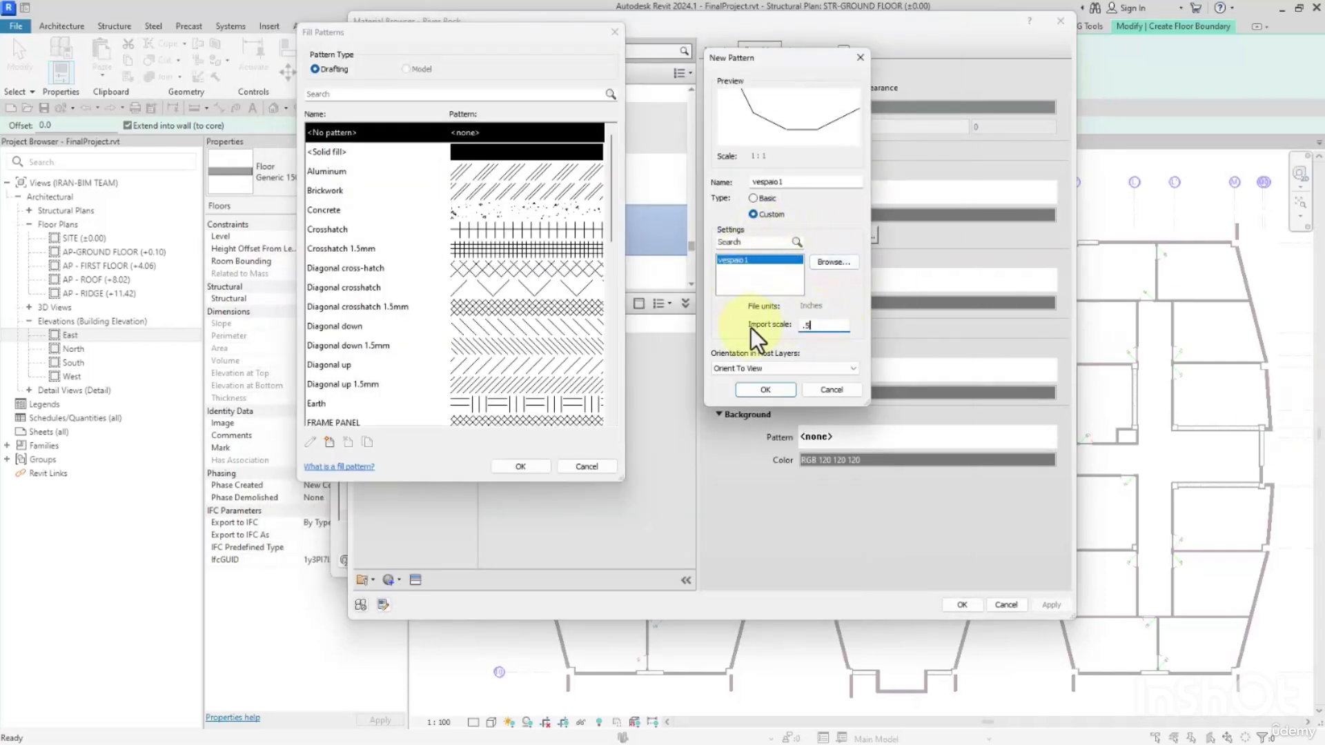
# Set the vespaio1 import scale to 0.1 and apply the pattern as River Rock's cut foreground.
pyautogui.moveTo(839, 325); pyautogui.dragTo(780, 331)
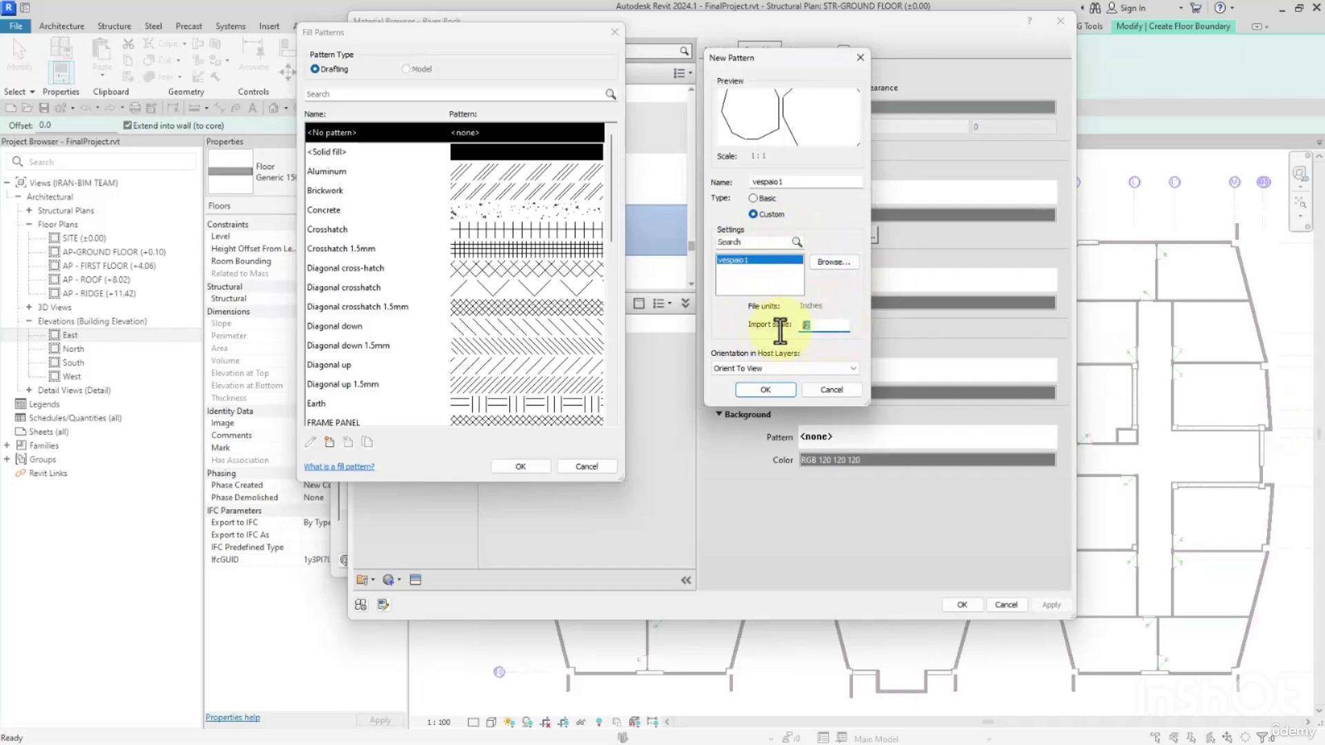
pyautogui.write('.1')
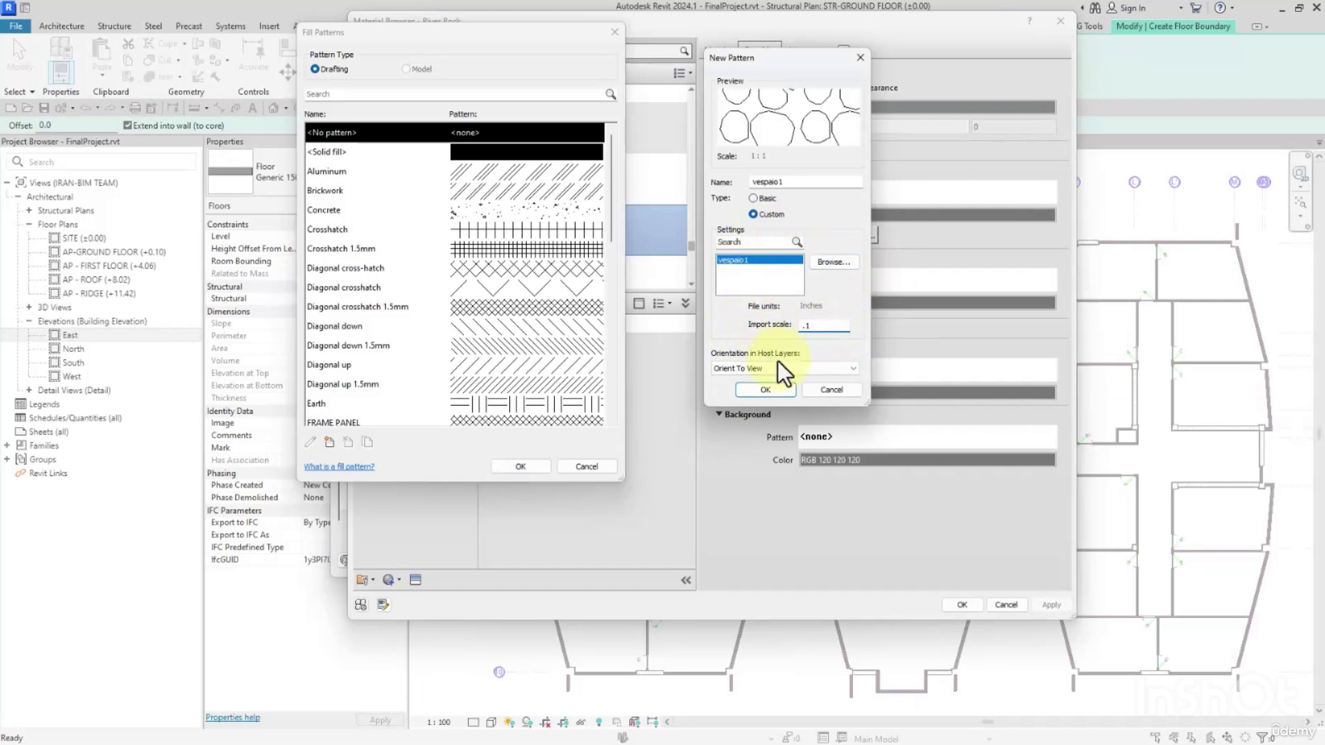
pyautogui.click(777, 366)
pyautogui.click(754, 398)
pyautogui.click(783, 399)
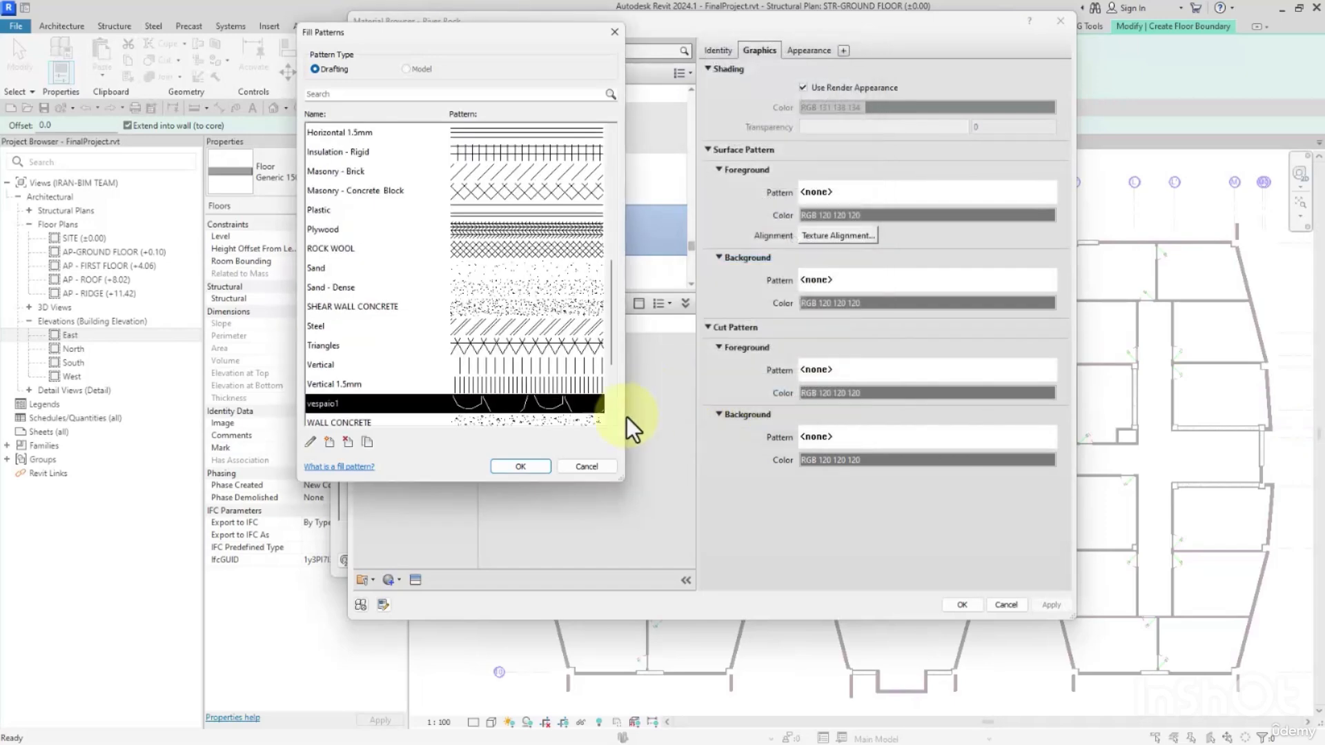
pyautogui.click(531, 467)
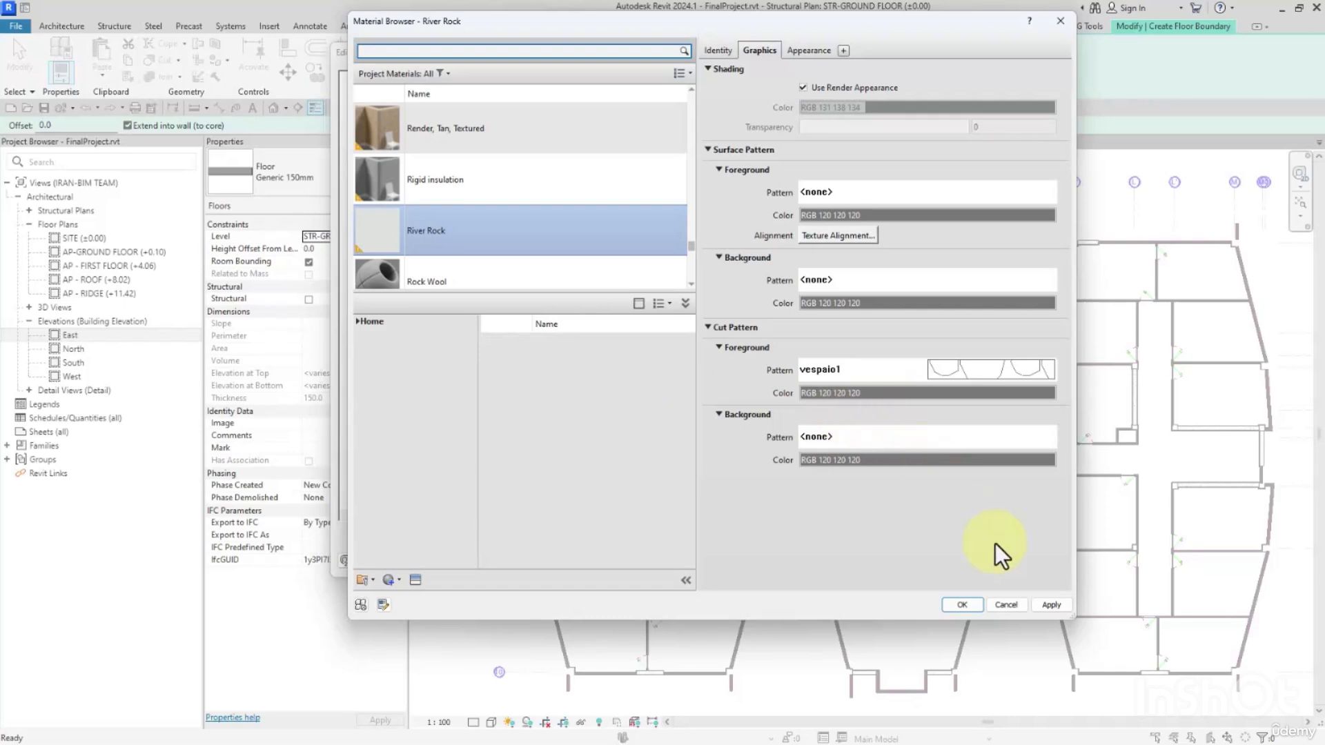
pyautogui.click(959, 606)
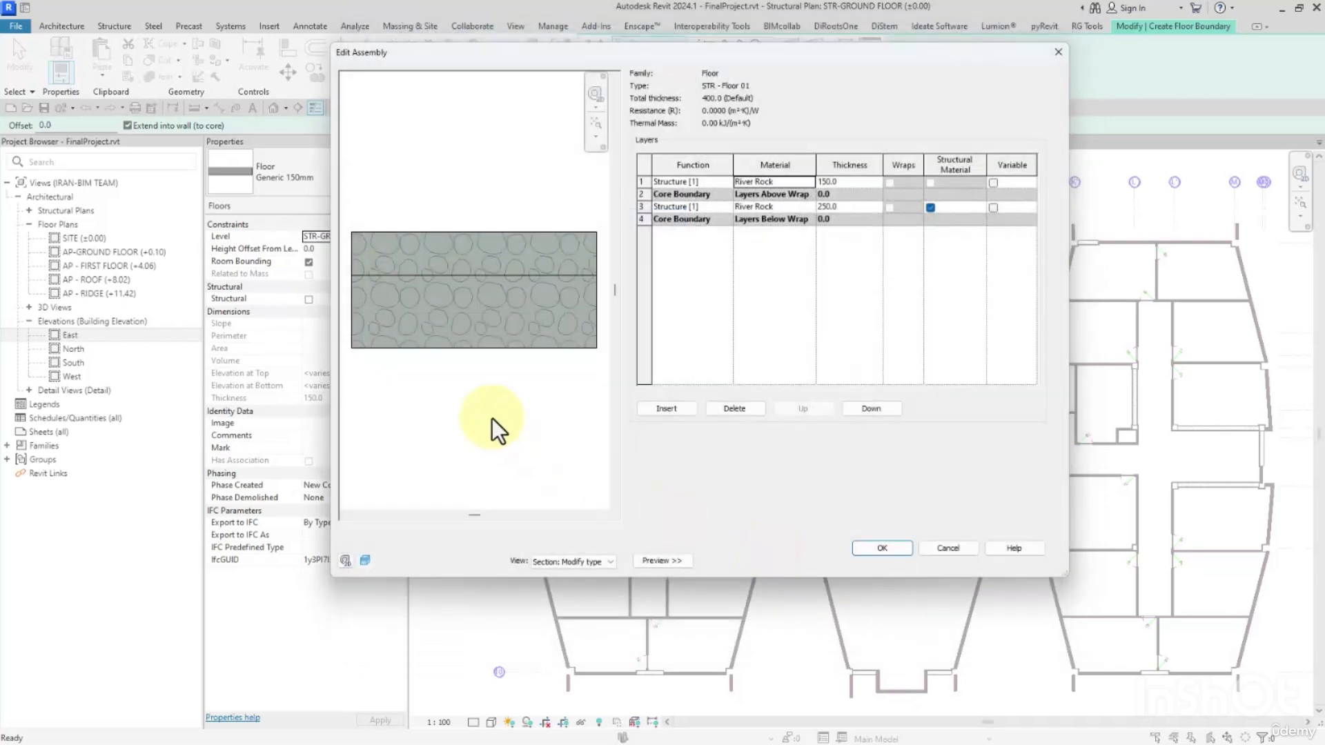
# Inspect the hatch in the floor's section preview, and open the Ghiaia1 name label's text in AutoCAD.
pyautogui.moveTo(463, 344); pyautogui.dragTo(517, 370, button='middle')
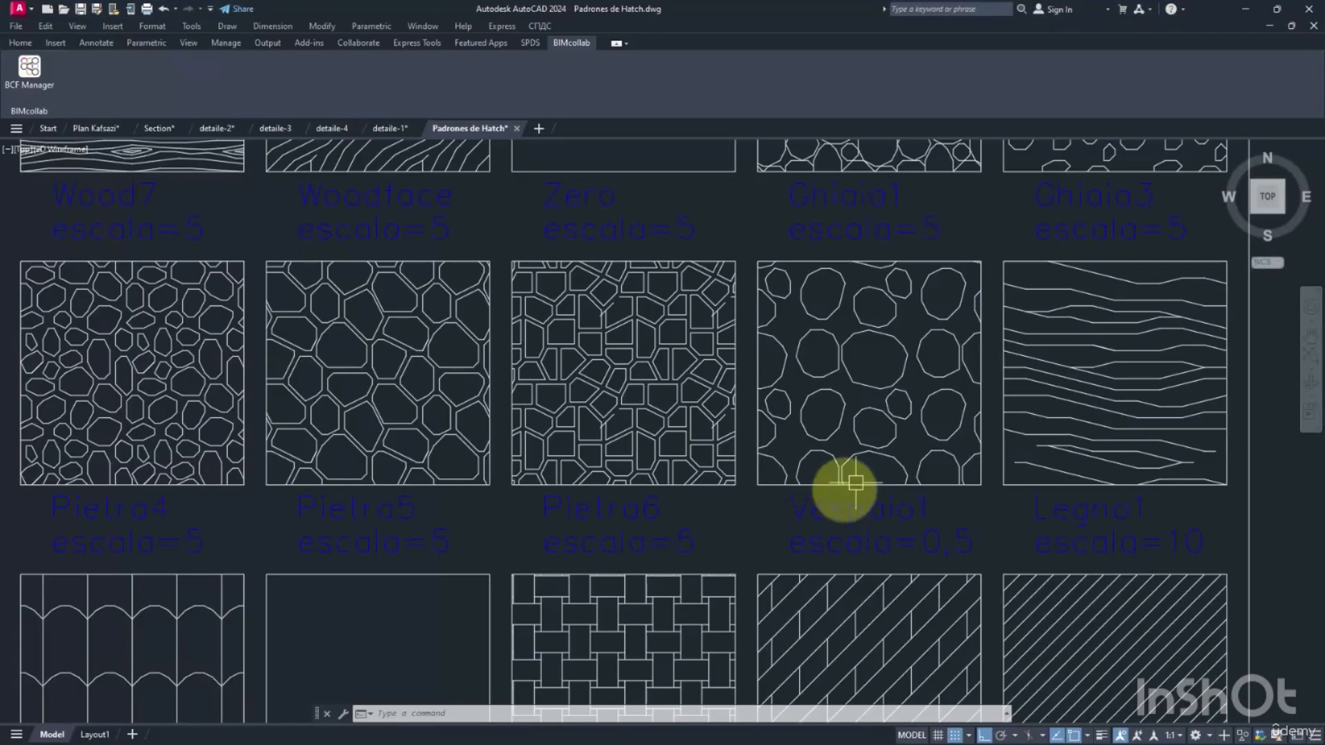
pyautogui.moveTo(912, 379); pyautogui.dragTo(914, 565, button='middle')
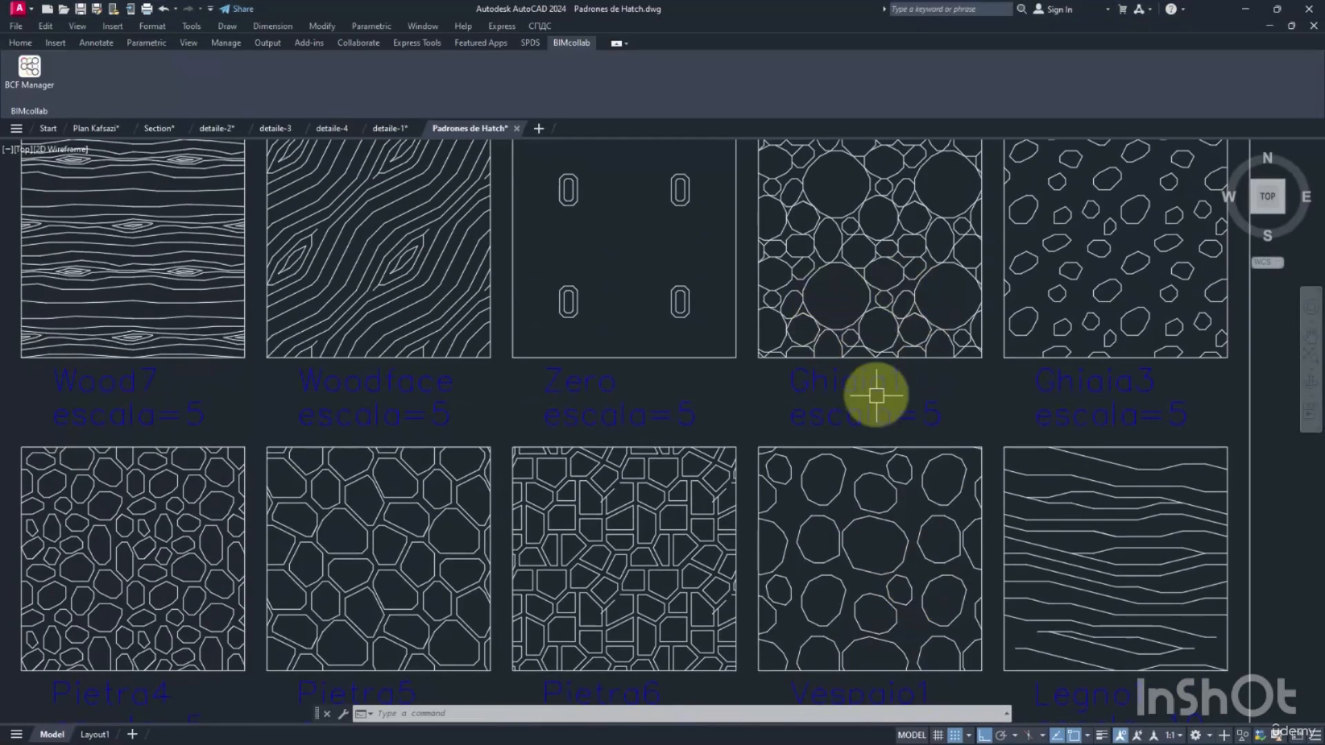
pyautogui.doubleClick(848, 386)
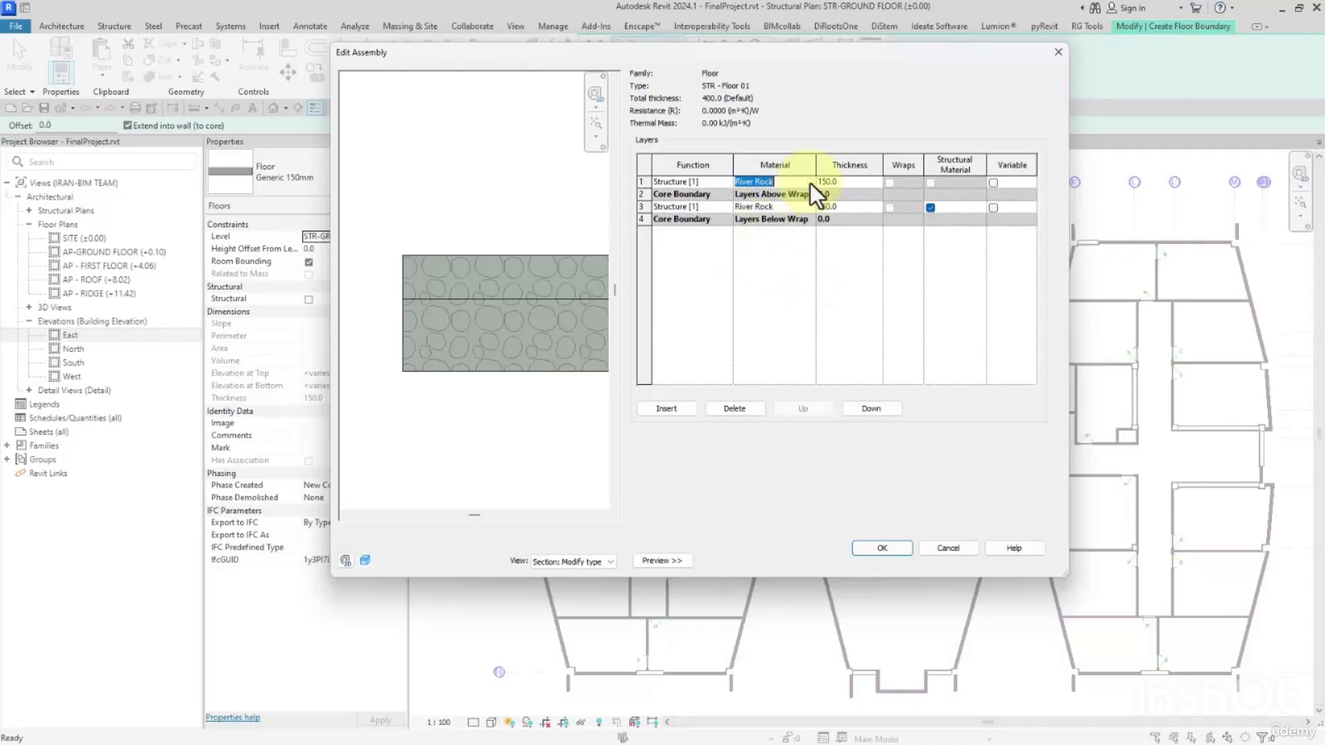
# In Revit, duplicate the first layer's River Rock material with its assets and name the copy River Rock_1.
pyautogui.click(811, 183)
pyautogui.rightClick(439, 198)
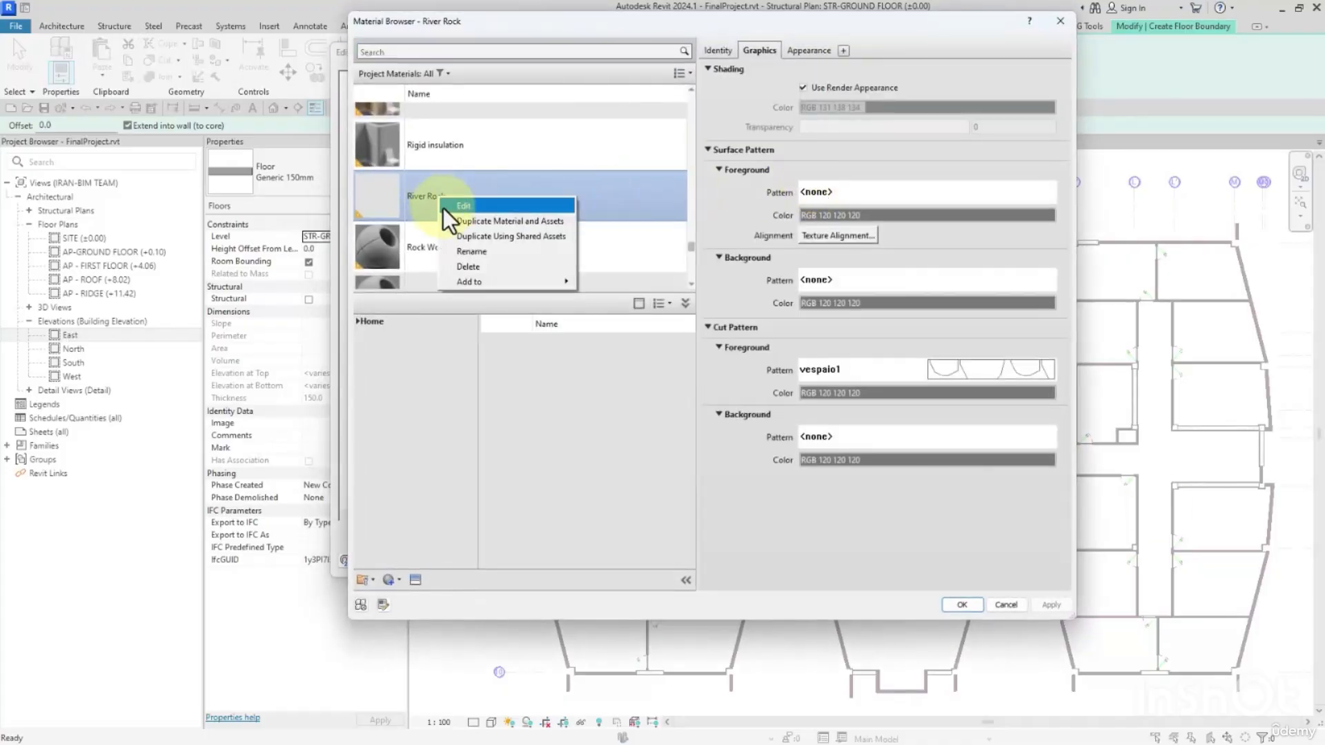
pyautogui.click(473, 221)
pyautogui.click(725, 53)
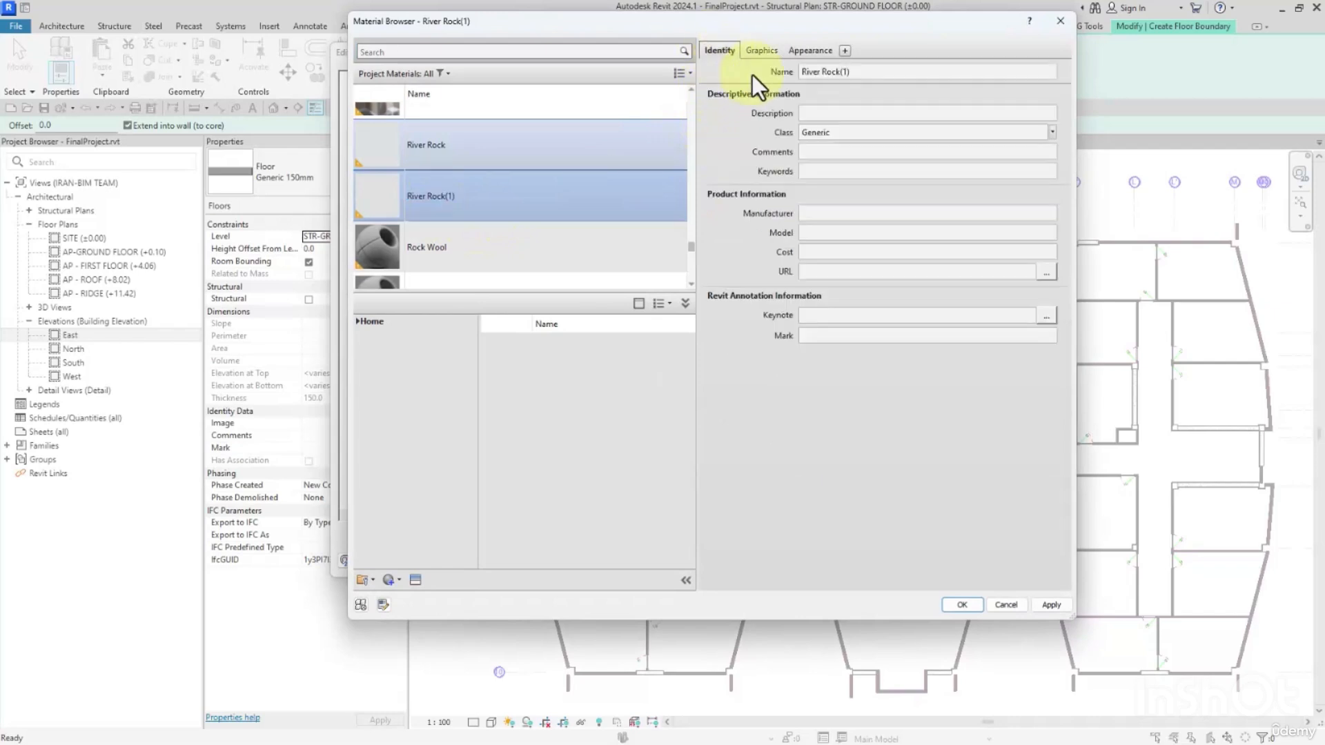
pyautogui.click(849, 72)
pyautogui.moveTo(841, 72); pyautogui.dragTo(874, 72)
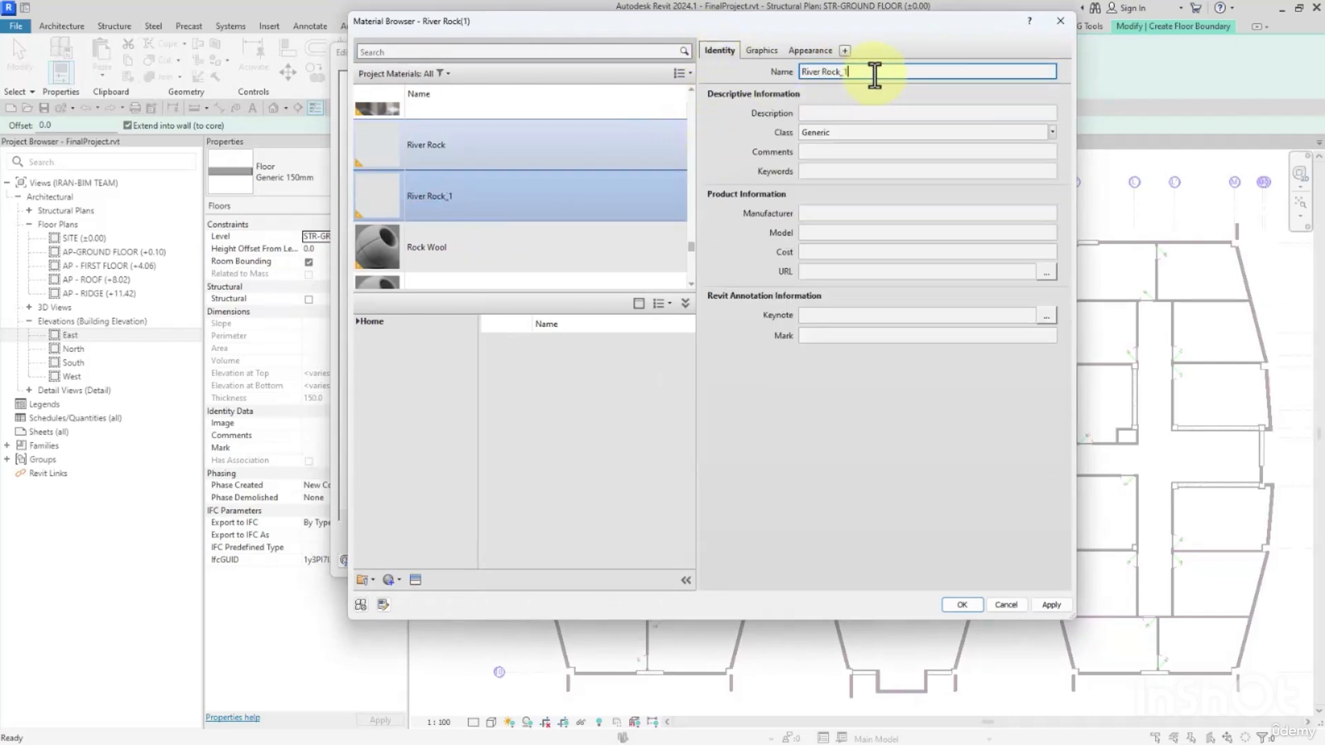
# Rename the original River Rock material as River Rock_2.
pyautogui.scroll(-1, 478, 254)
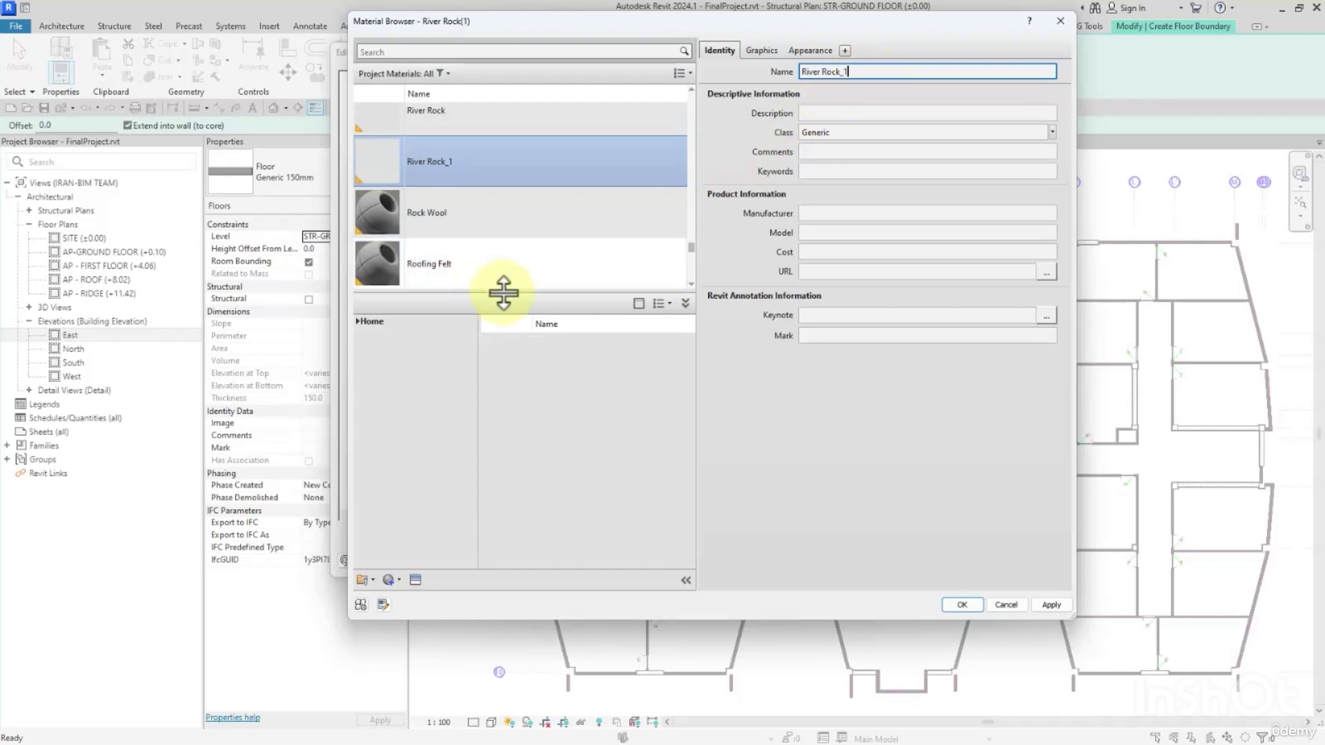
pyautogui.click(449, 119)
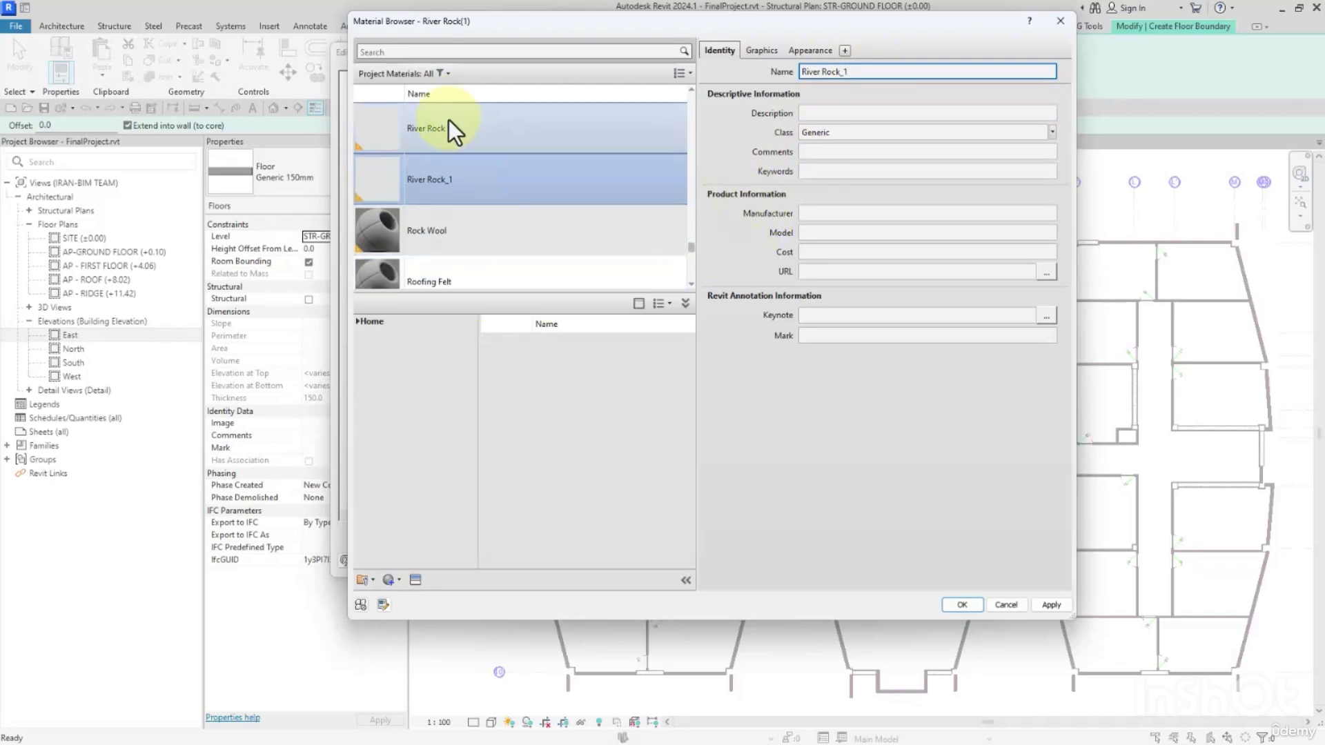
pyautogui.click(857, 72)
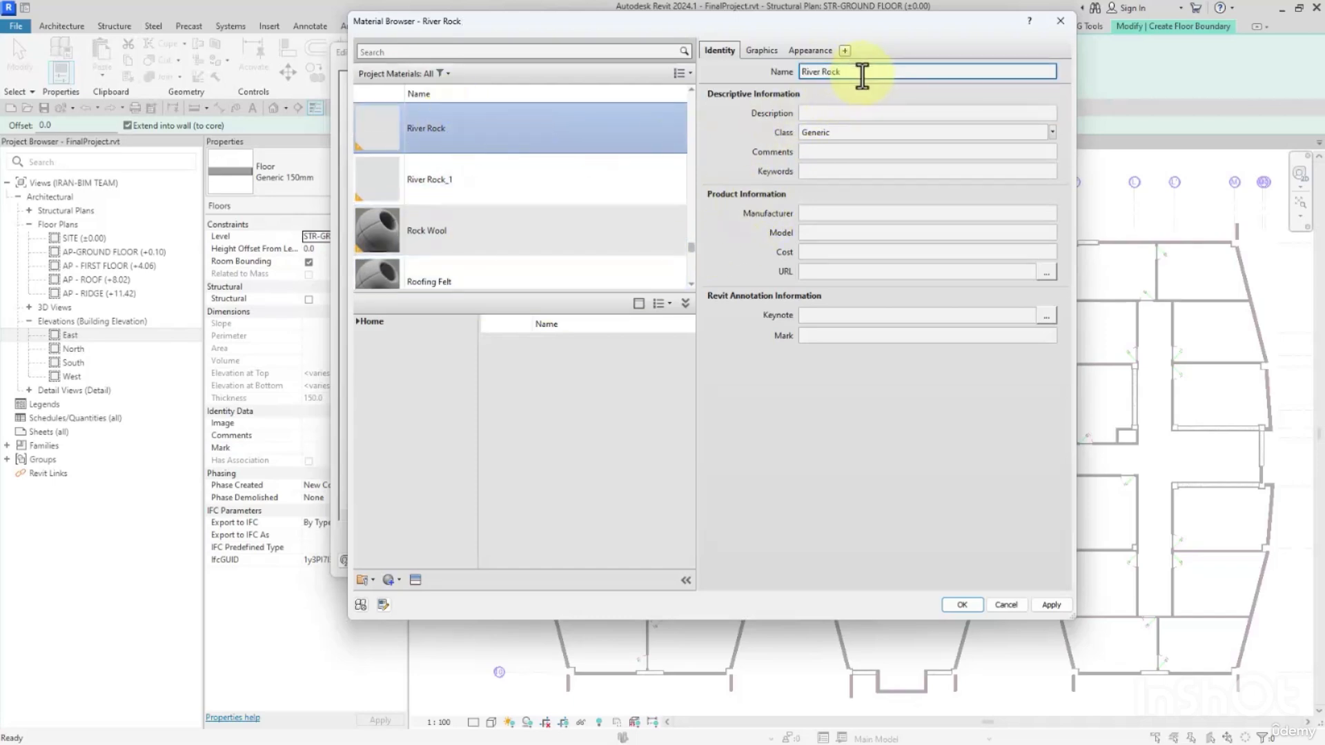
pyautogui.write('_2')
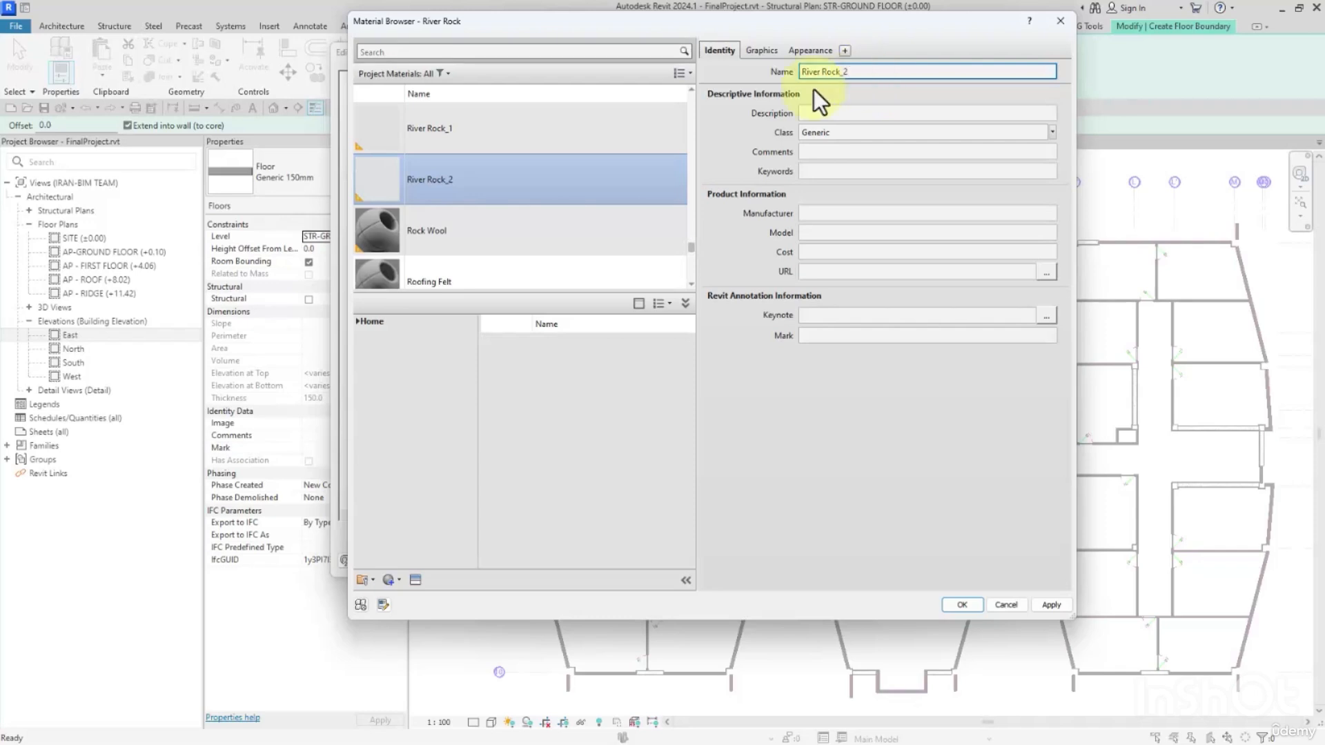
# Duplicate the vespaio1 fill pattern from River Rock_1's cut foreground and load ghiaia1.pat into the copy.
pyautogui.click(463, 131)
pyautogui.click(757, 51)
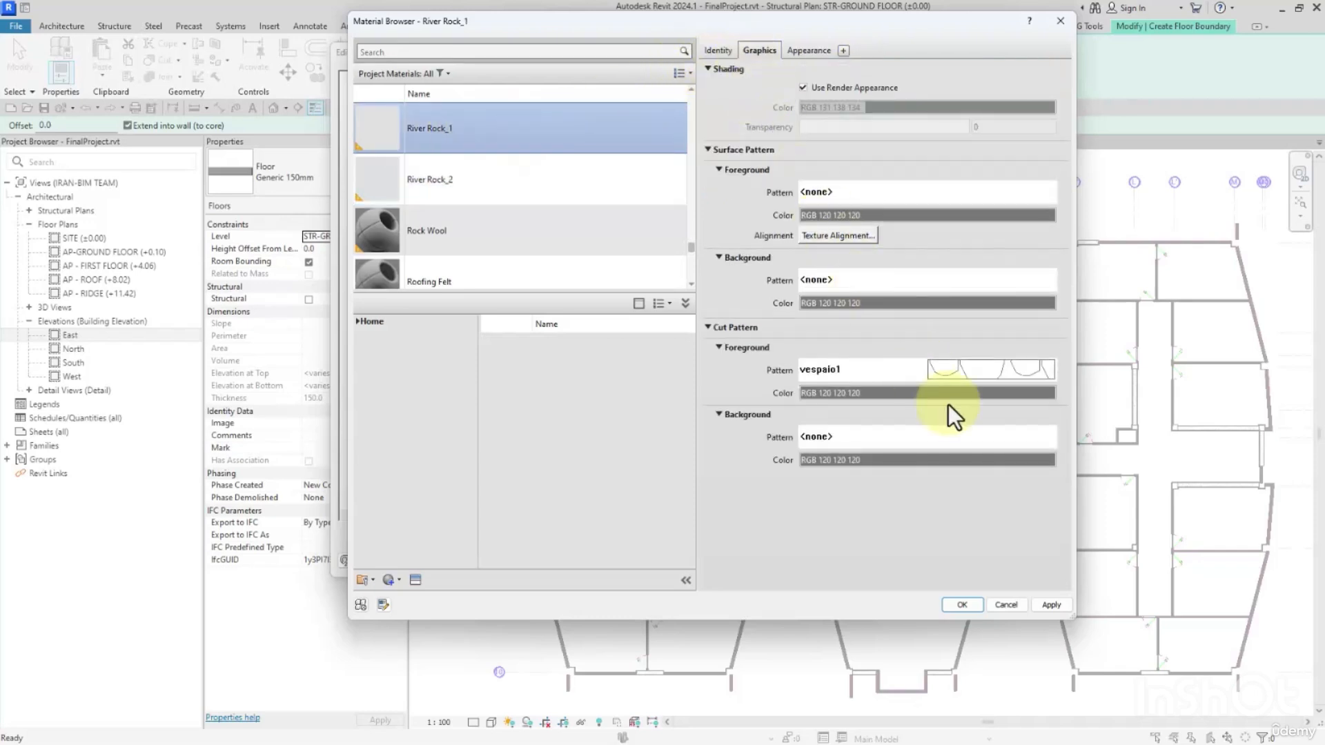
pyautogui.click(963, 367)
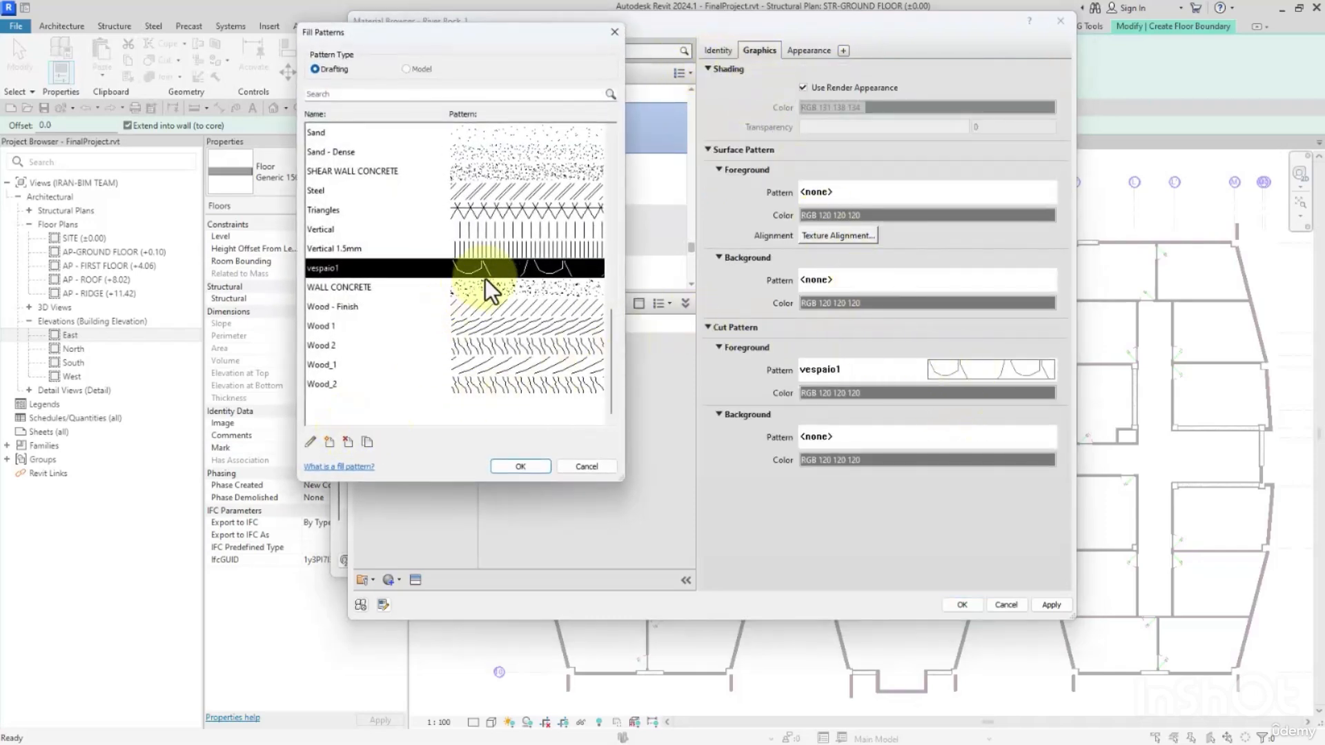
pyautogui.click(364, 445)
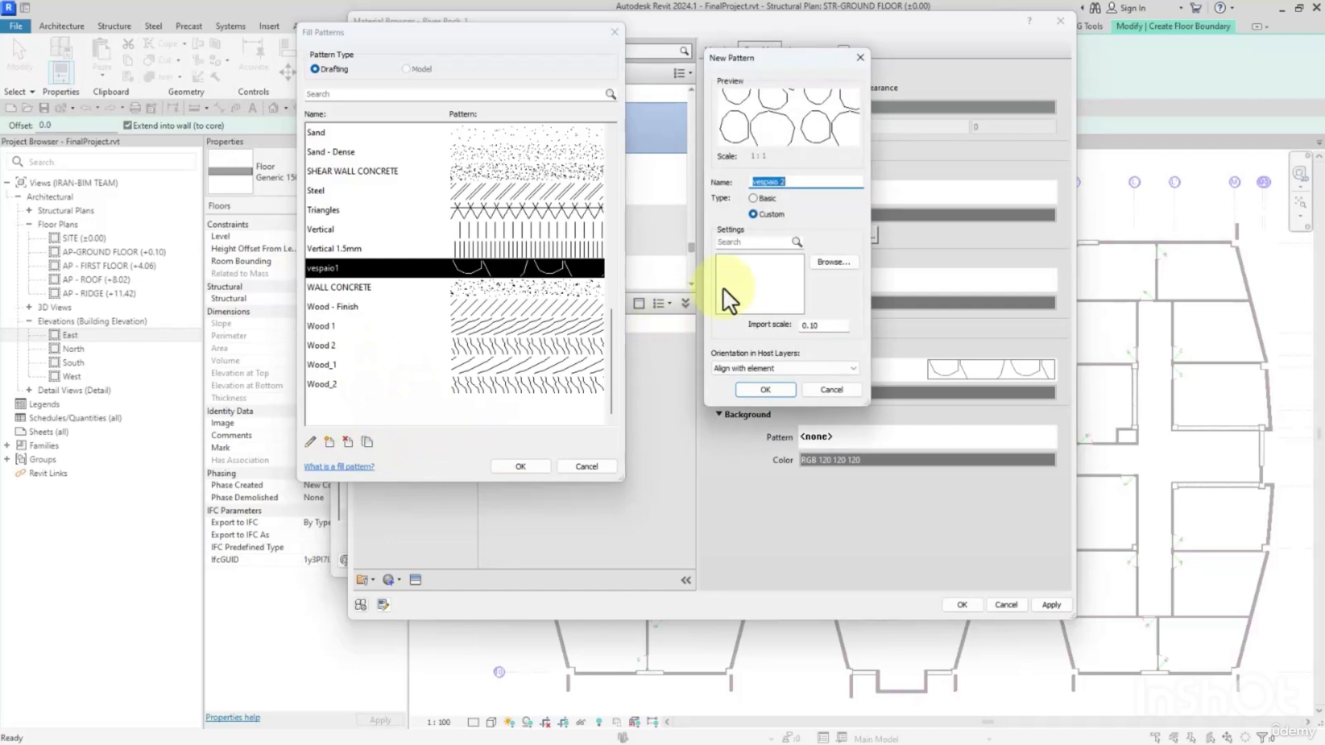
pyautogui.click(834, 264)
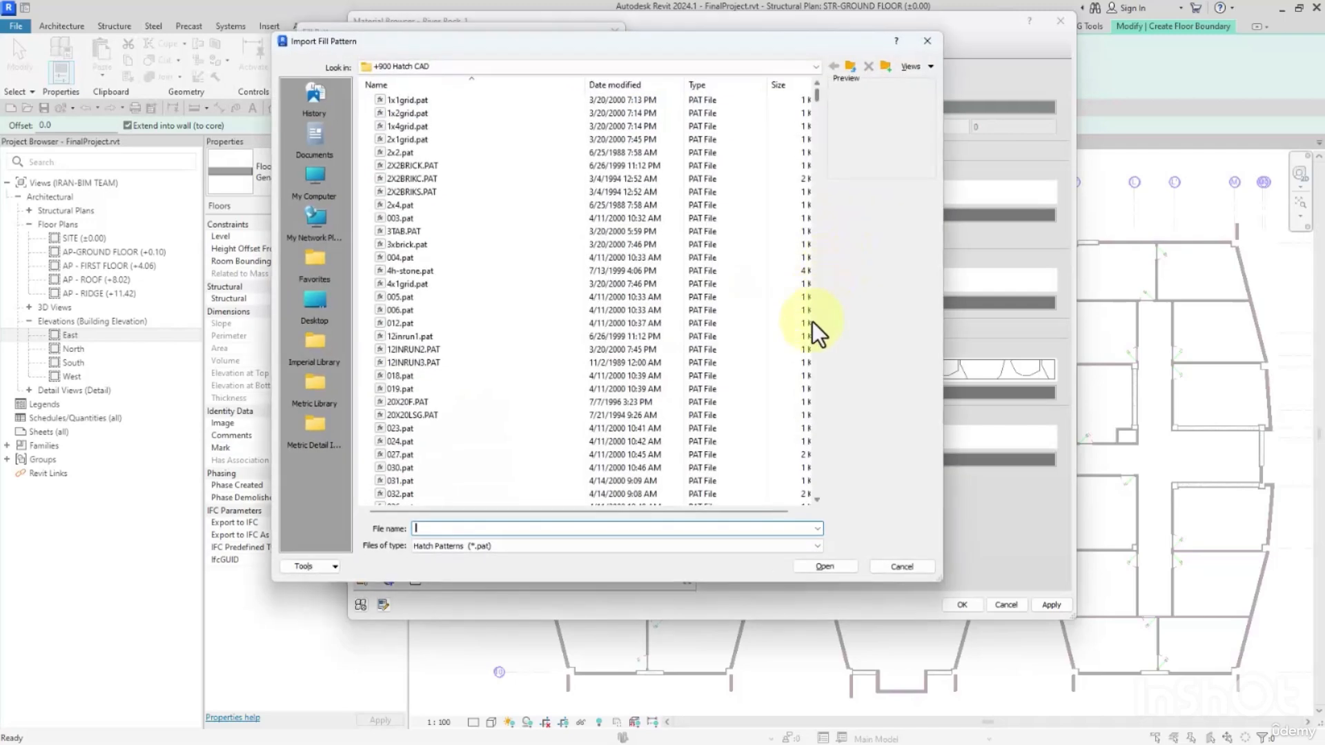
pyautogui.write('Ghaia1.pat')
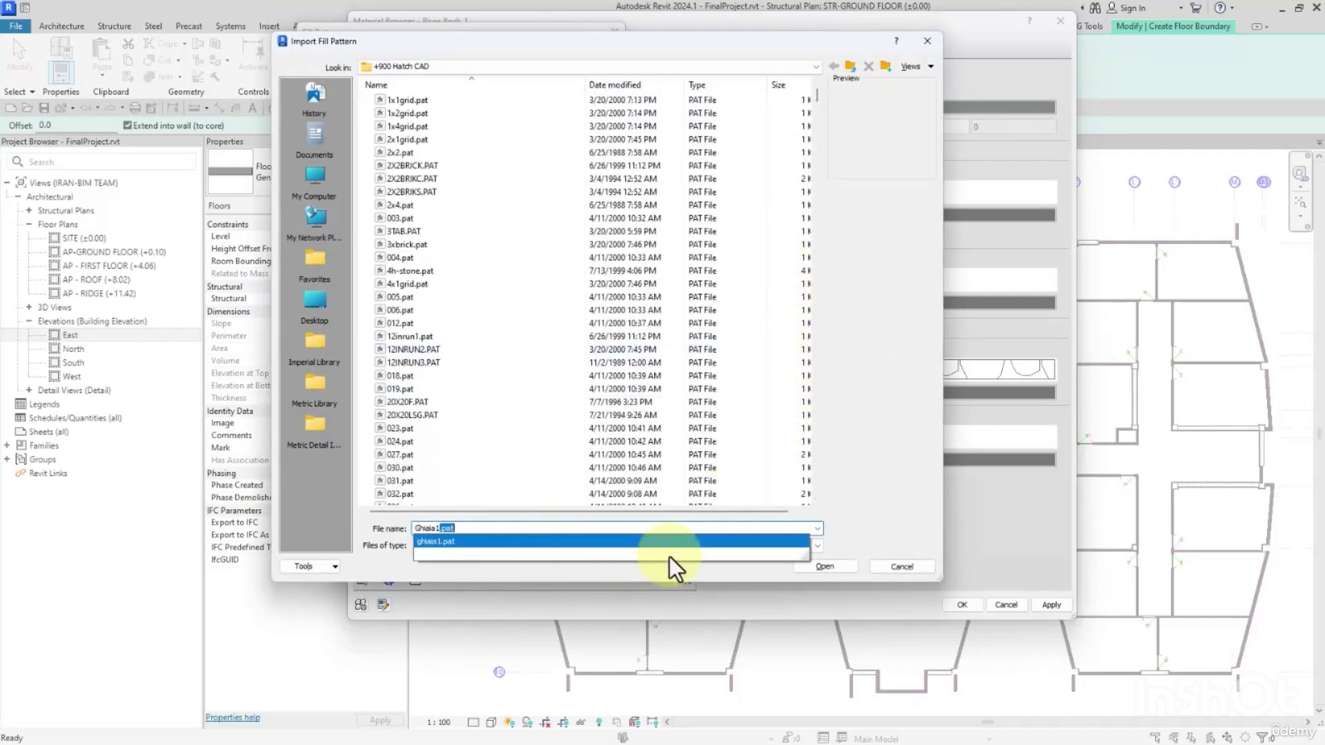
pyautogui.click(669, 549)
pyautogui.click(825, 566)
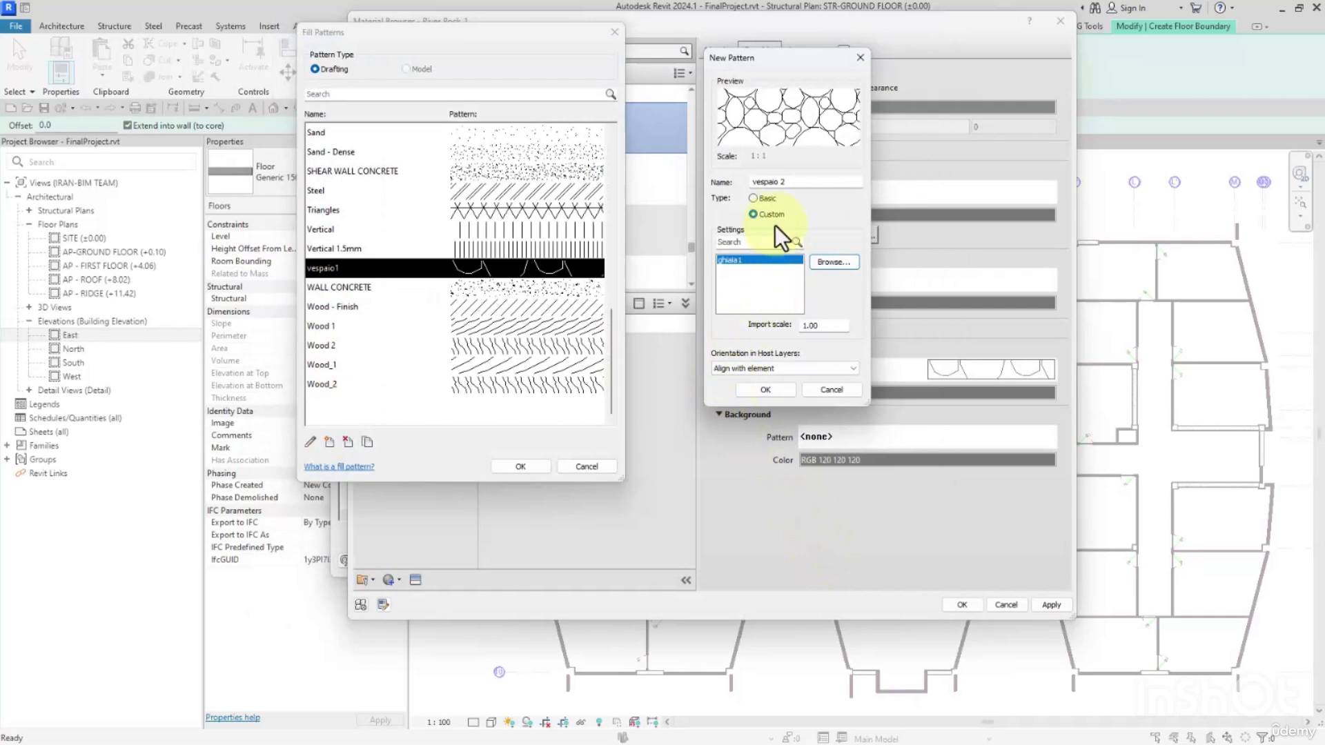
# Set the ghiaia1 import scale to 0.5 and apply the new pattern as River Rock_1's cut foreground.
pyautogui.moveTo(824, 328); pyautogui.dragTo(735, 328)
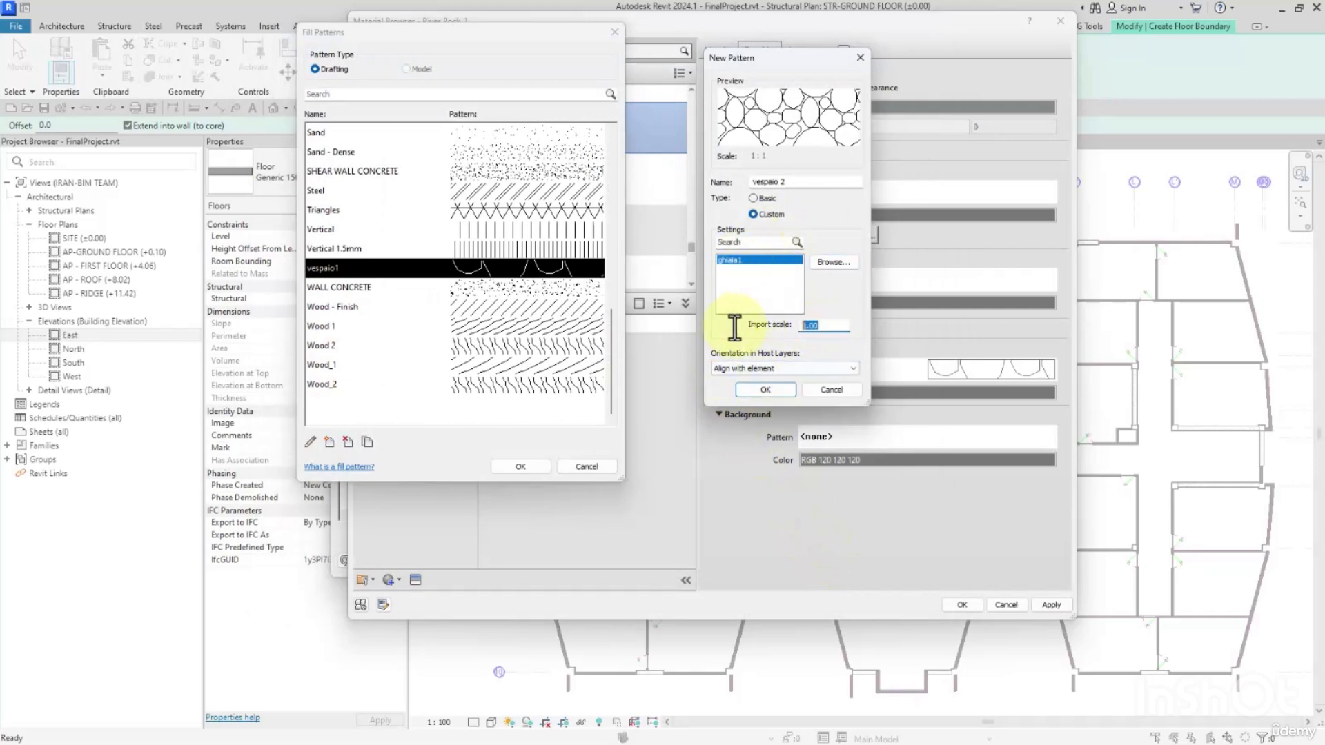
pyautogui.write('.5')
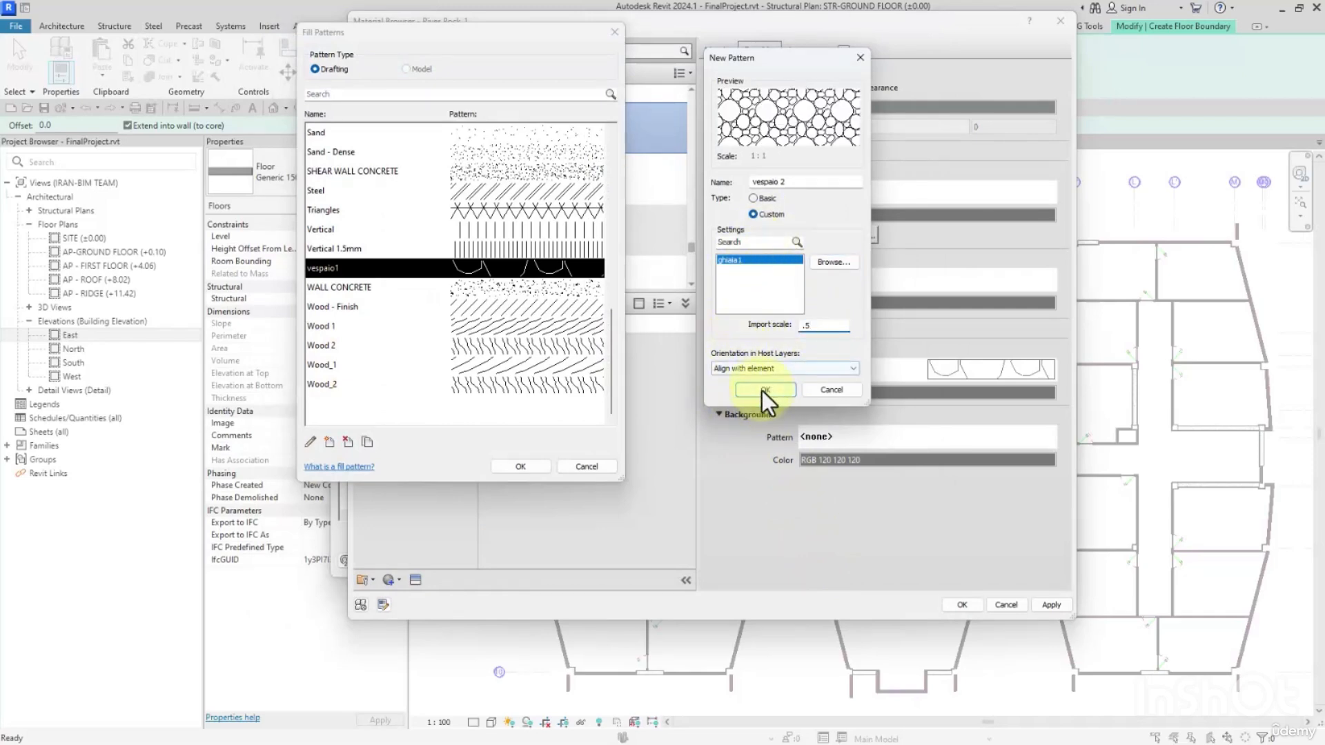
pyautogui.click(762, 391)
pyautogui.click(519, 467)
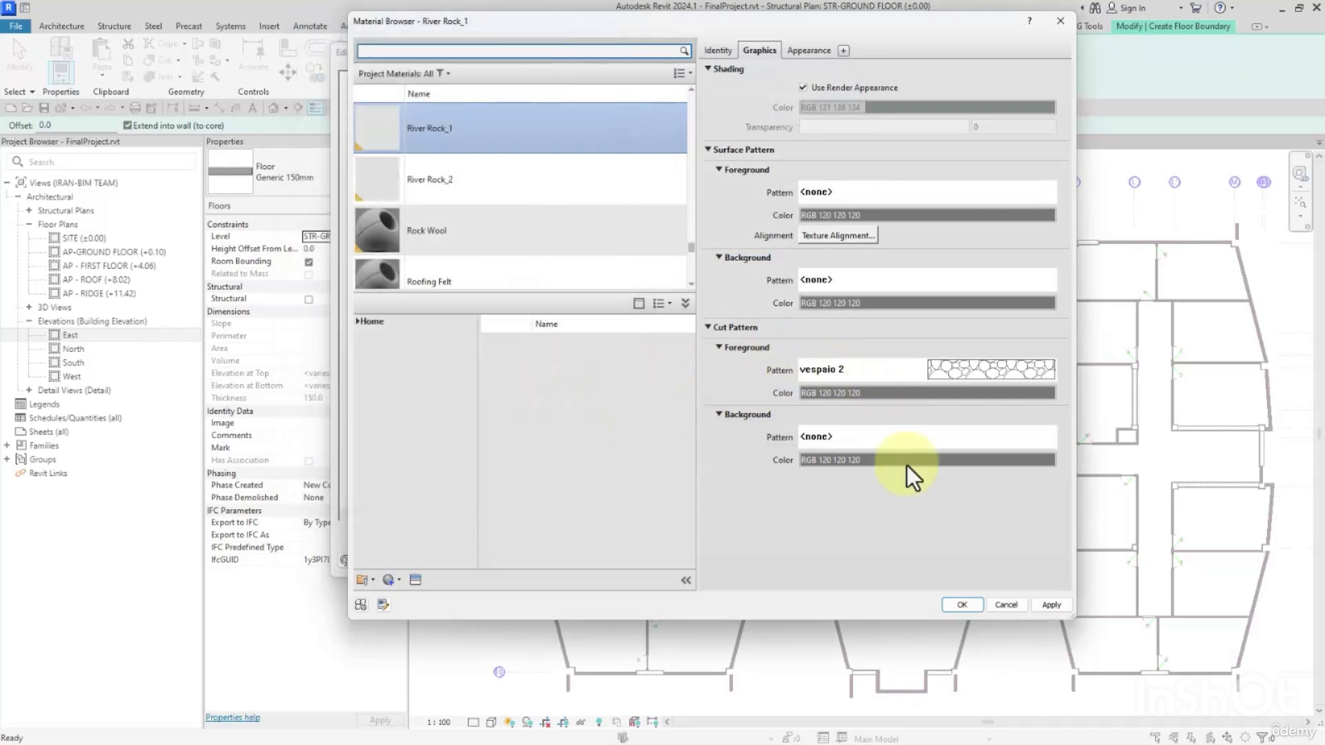
pyautogui.click(961, 605)
pyautogui.scroll(6, 476, 304)
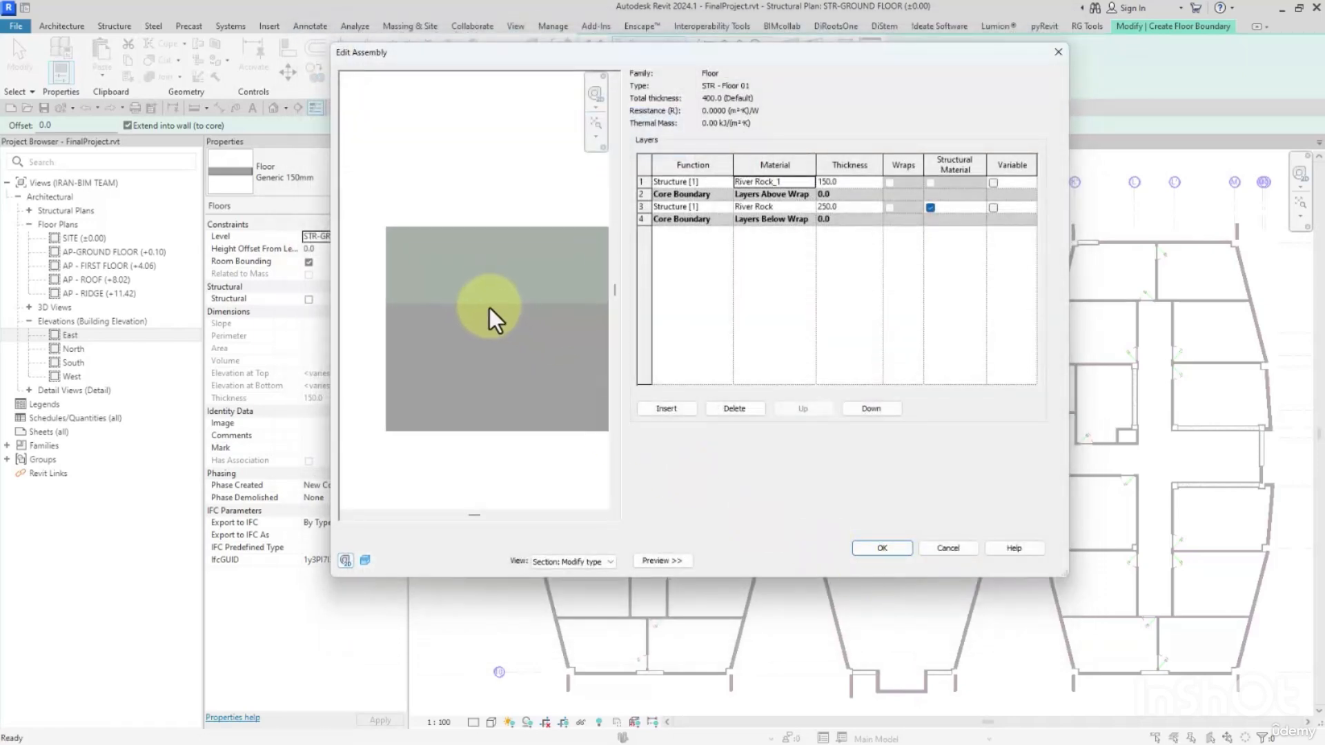
pyautogui.moveTo(490, 320); pyautogui.dragTo(504, 316, button='middle')
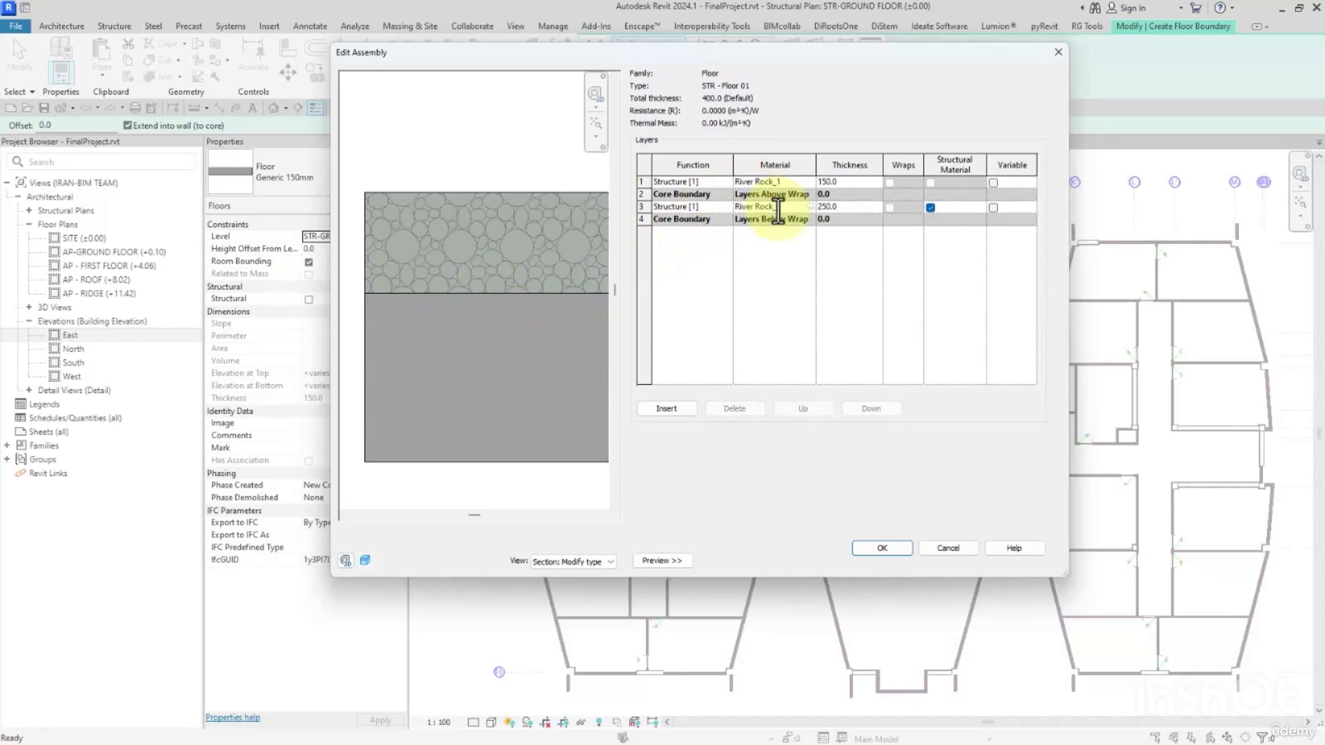
# Check the lower layer in the section preview and accept the STR - Floor 01 assembly and type properties.
pyautogui.moveTo(426, 361); pyautogui.dragTo(435, 339, button='middle')
pyautogui.scroll(-1, 434, 338)
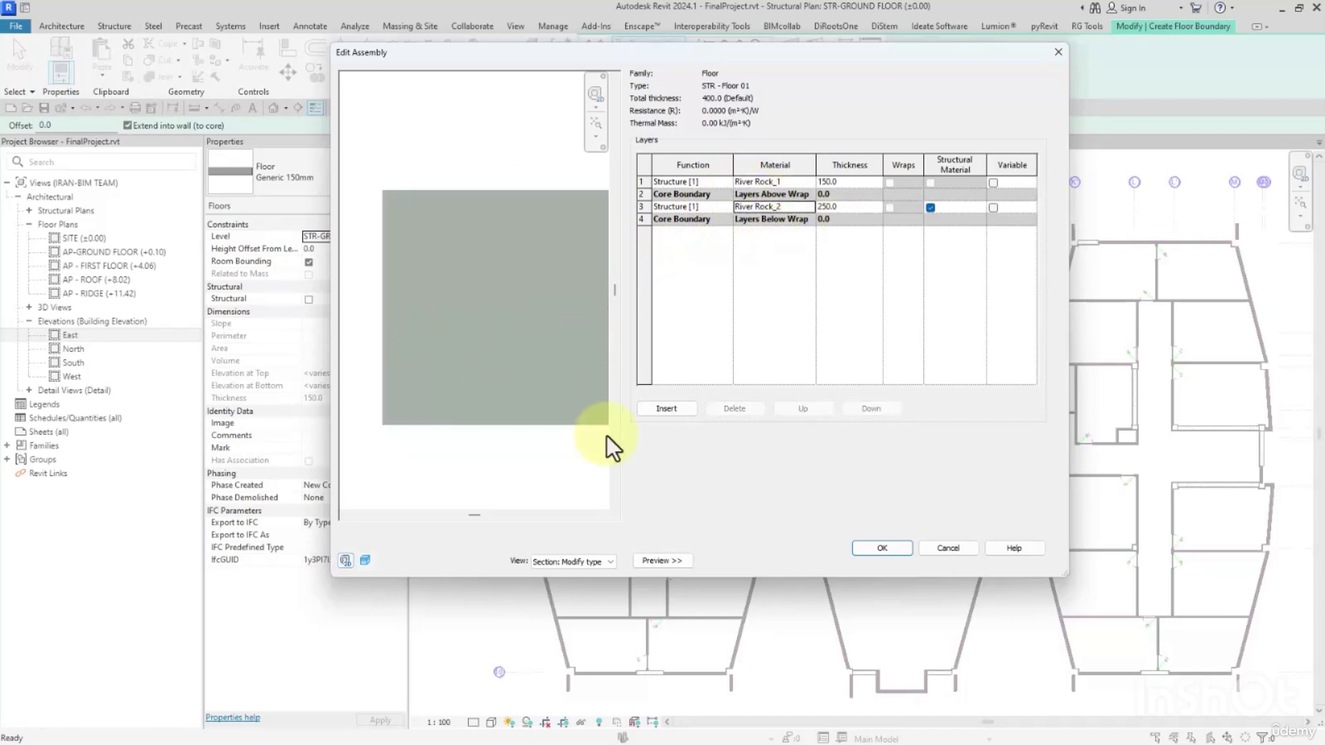
pyautogui.click(893, 551)
pyautogui.click(897, 560)
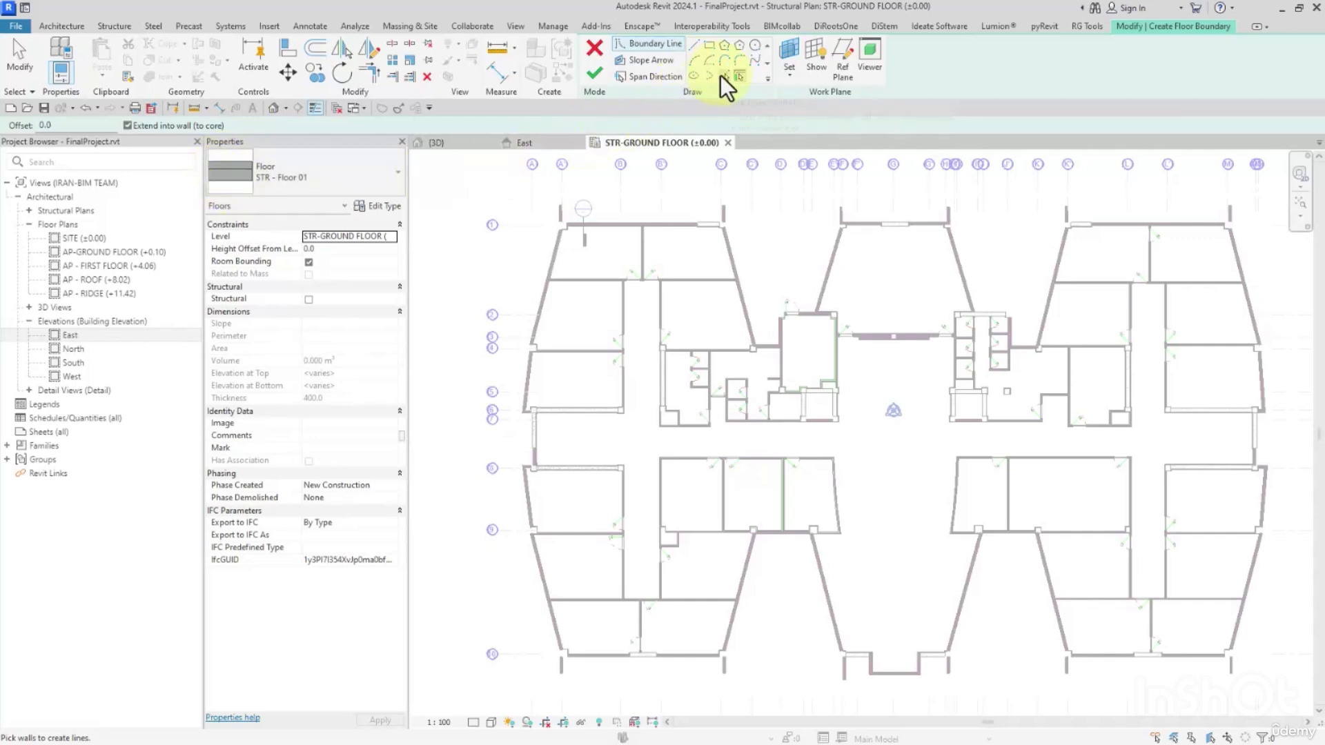
# Use Pick Walls to trace floor boundary lines along the northwest block's outer slanted walls and projecting wing walls.
pyautogui.scroll(5, 552, 264)
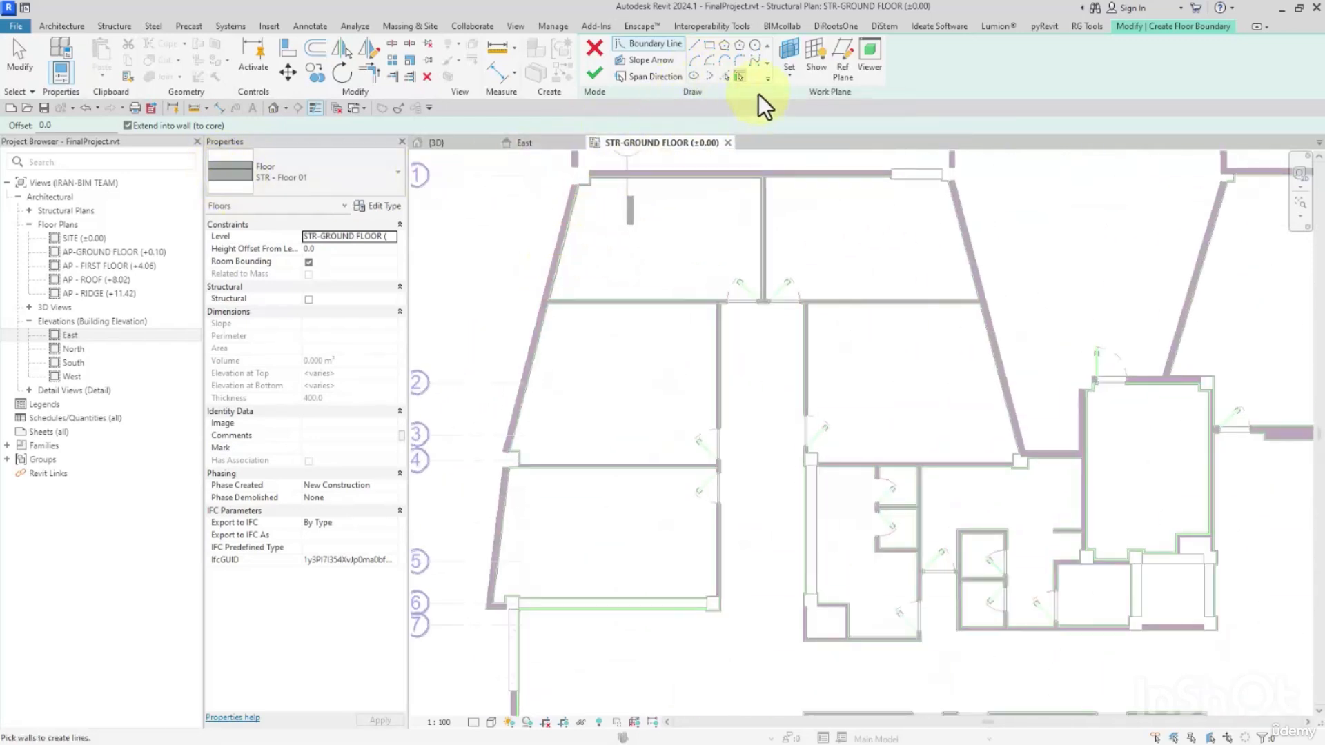
pyautogui.scroll(7, 572, 219)
pyautogui.click(536, 256)
pyautogui.scroll(-4, 537, 258)
pyautogui.moveTo(598, 264); pyautogui.dragTo(577, 397, button='middle')
pyautogui.scroll(3, 519, 240)
pyautogui.click(536, 242)
pyautogui.scroll(-3, 537, 243)
pyautogui.moveTo(899, 270); pyautogui.dragTo(692, 310, button='middle')
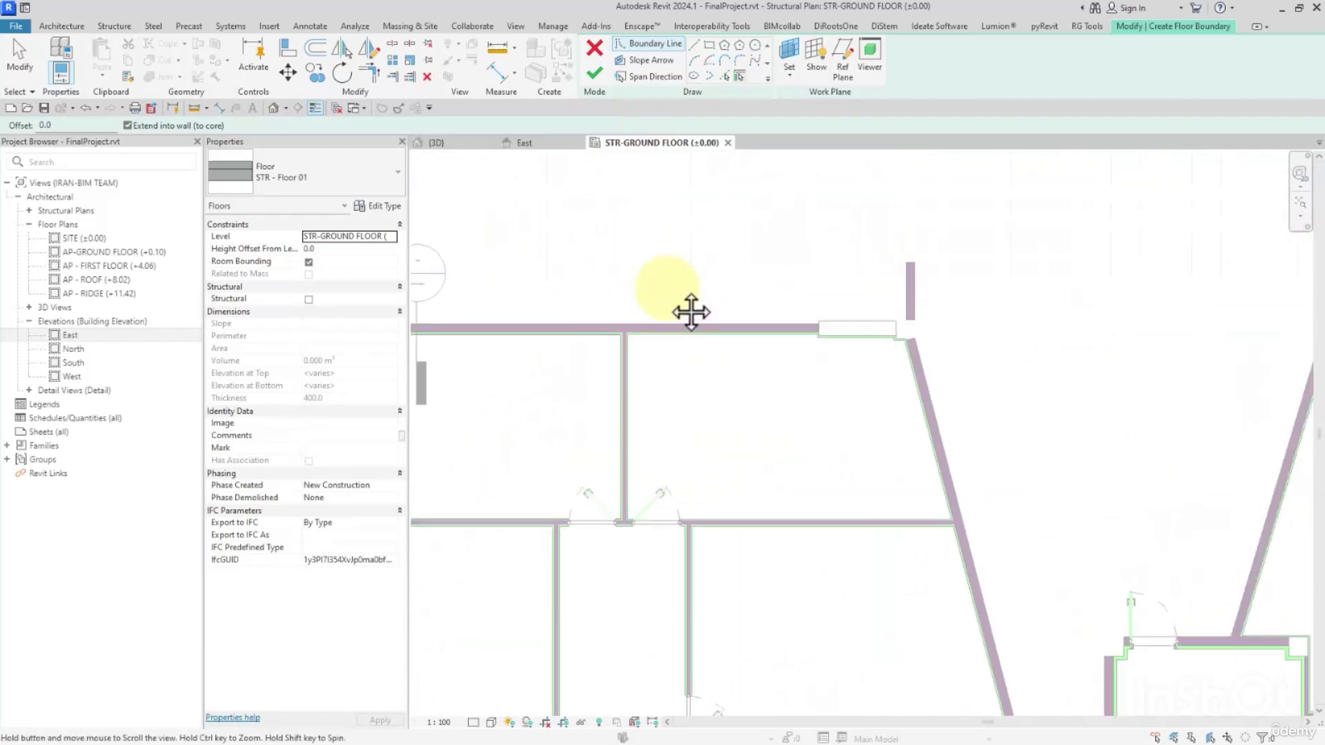
pyautogui.click(909, 280)
pyautogui.click(934, 404)
# Add boundary lines along the recess walls between the northwest block and the core room, including the core room's north wall.
pyautogui.scroll(-3, 1035, 449)
pyautogui.moveTo(1104, 475); pyautogui.dragTo(839, 297, button='middle')
pyautogui.scroll(3, 821, 359)
pyautogui.click(772, 500)
pyautogui.click(807, 424)
pyautogui.scroll(3, 813, 388)
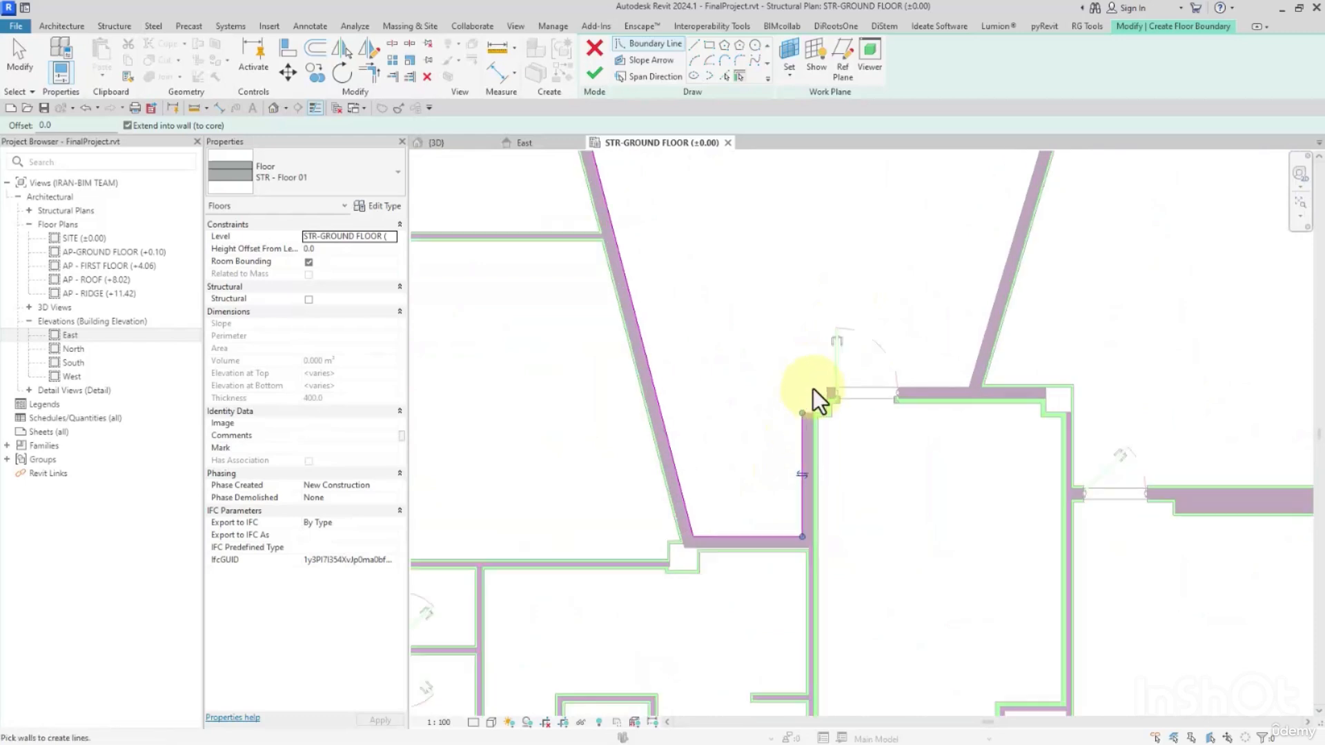
pyautogui.scroll(2, 855, 402)
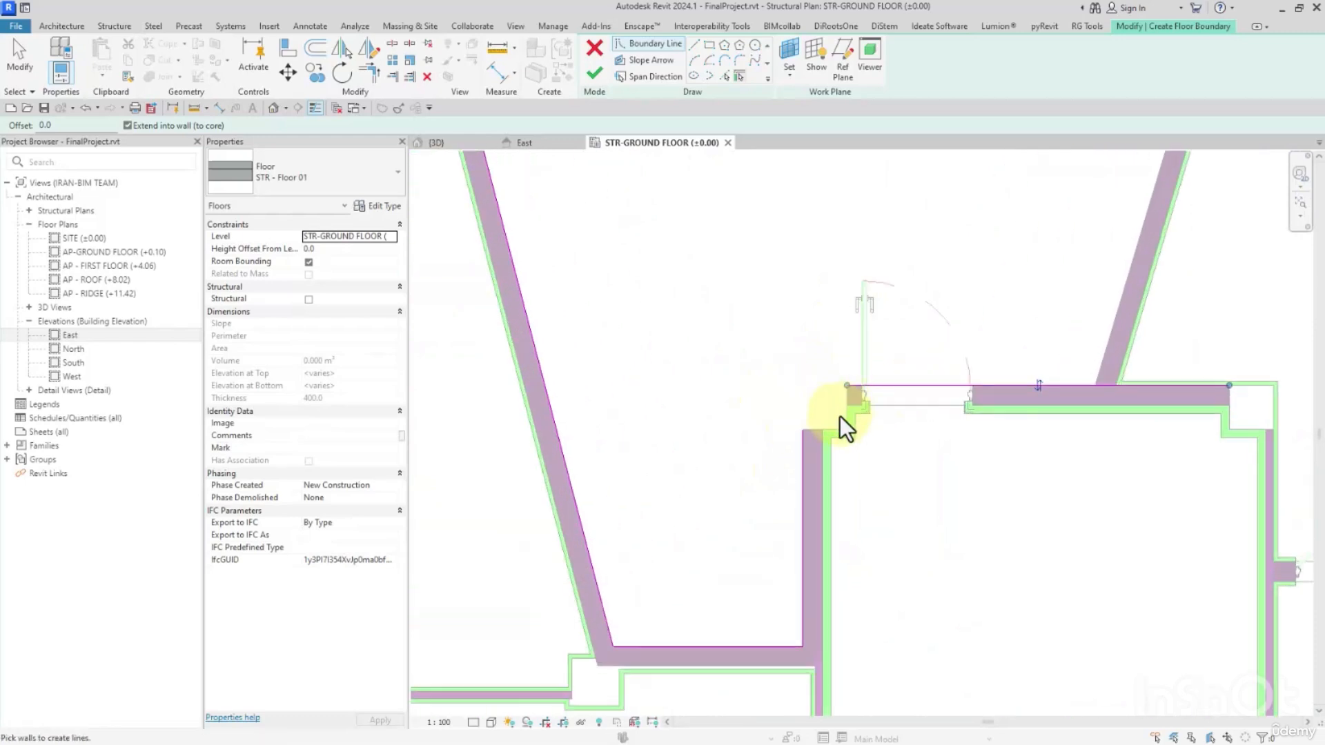
# Add boundary lines along the north central block's west slanted wall and its two projecting wing walls.
pyautogui.scroll(-3, 782, 395)
pyautogui.scroll(-3, 782, 395)
pyautogui.scroll(2, 868, 366)
pyautogui.click(853, 351)
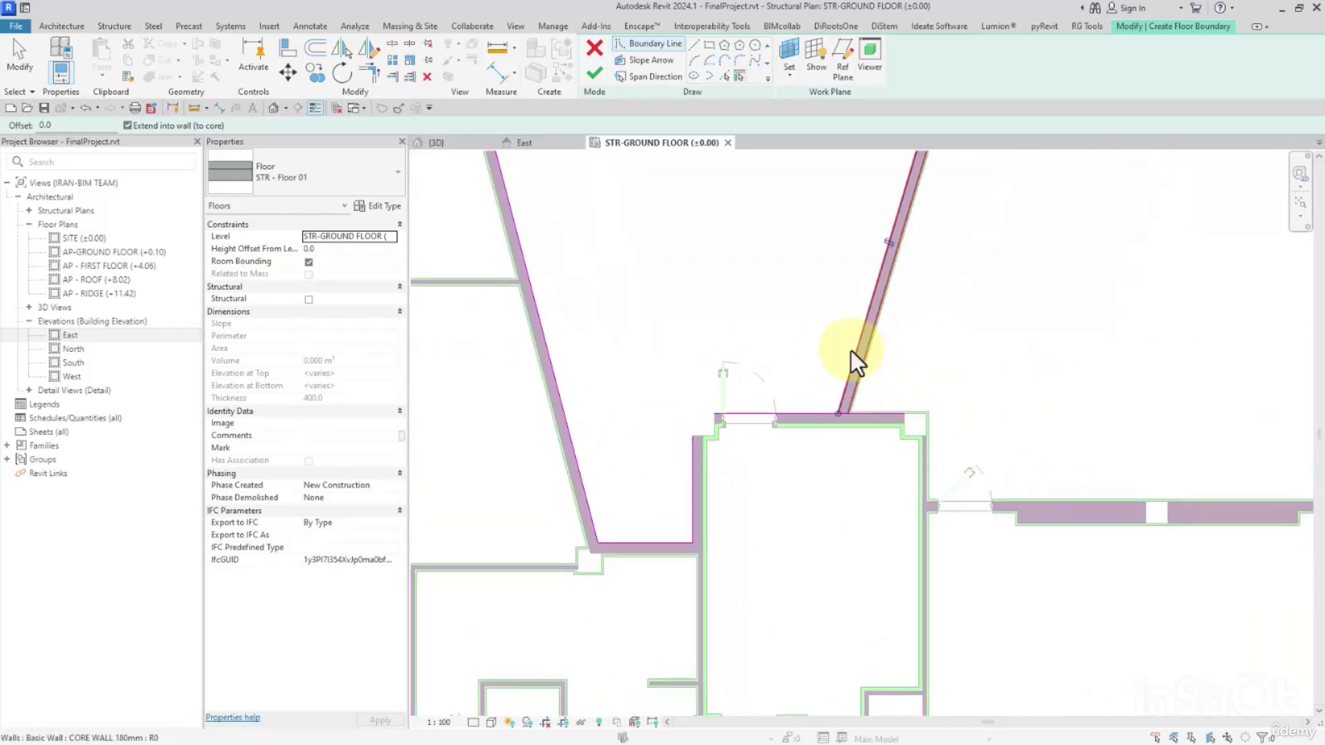
pyautogui.scroll(-3, 851, 351)
pyautogui.moveTo(991, 184); pyautogui.dragTo(821, 347, button='middle')
pyautogui.scroll(2, 739, 366)
pyautogui.scroll(2, 718, 370)
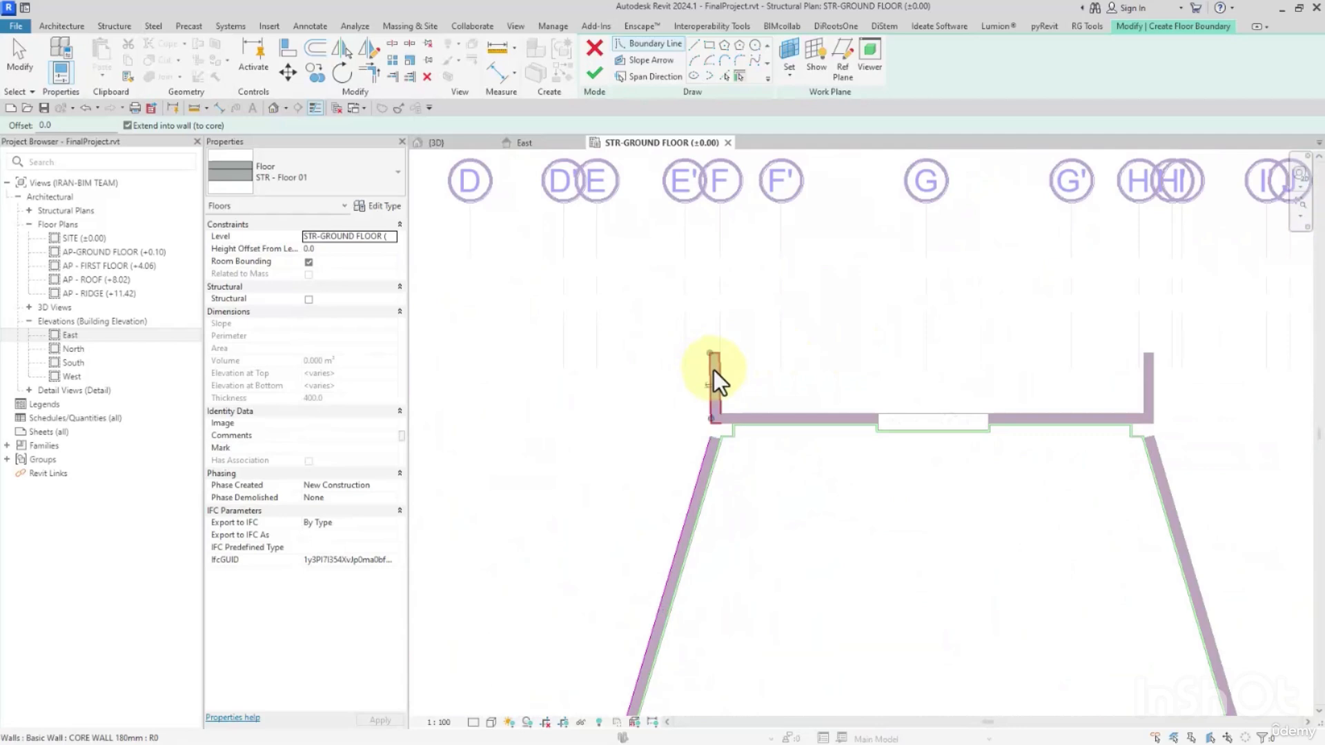
pyautogui.click(1153, 383)
# Add boundary lines from the north central block's east slanted wall along the shear wall and recess to the northeast block's west slanted wall.
pyautogui.scroll(-2, 1159, 393)
pyautogui.moveTo(1207, 452); pyautogui.dragTo(859, 308, button='middle')
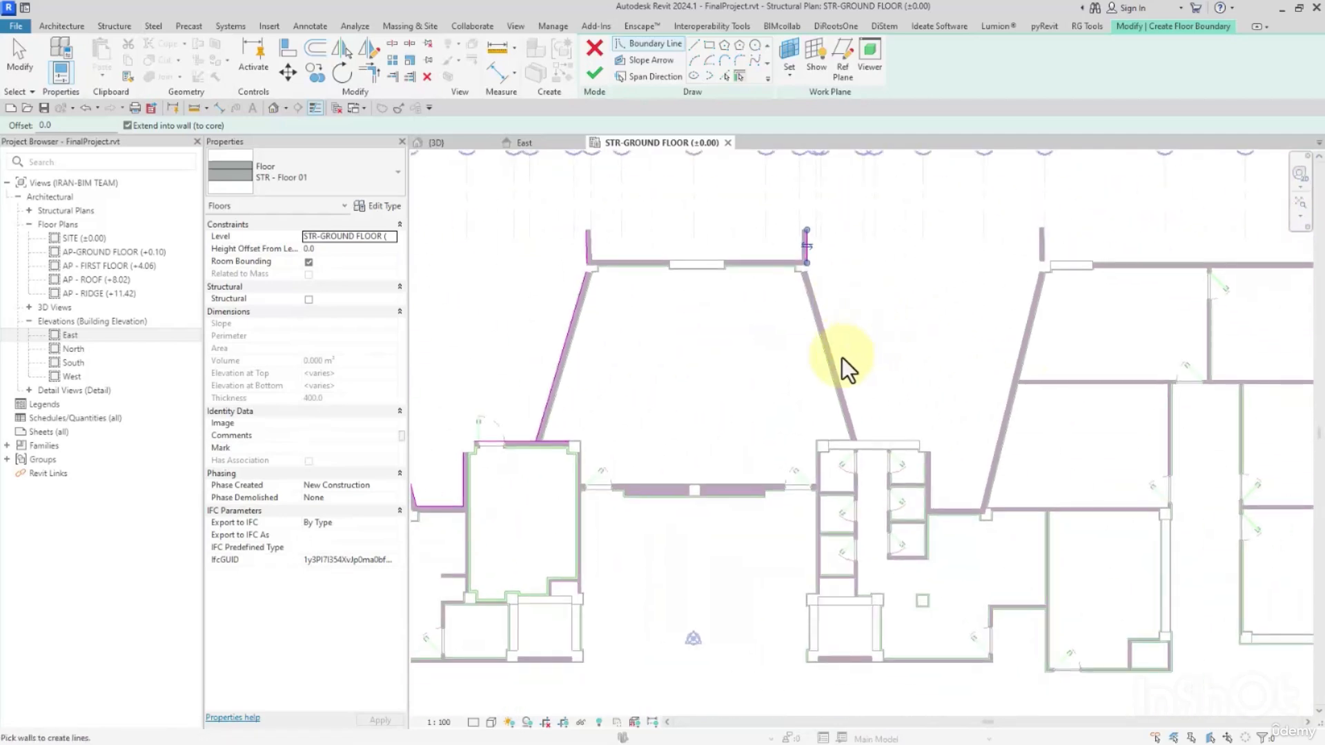
pyautogui.click(838, 359)
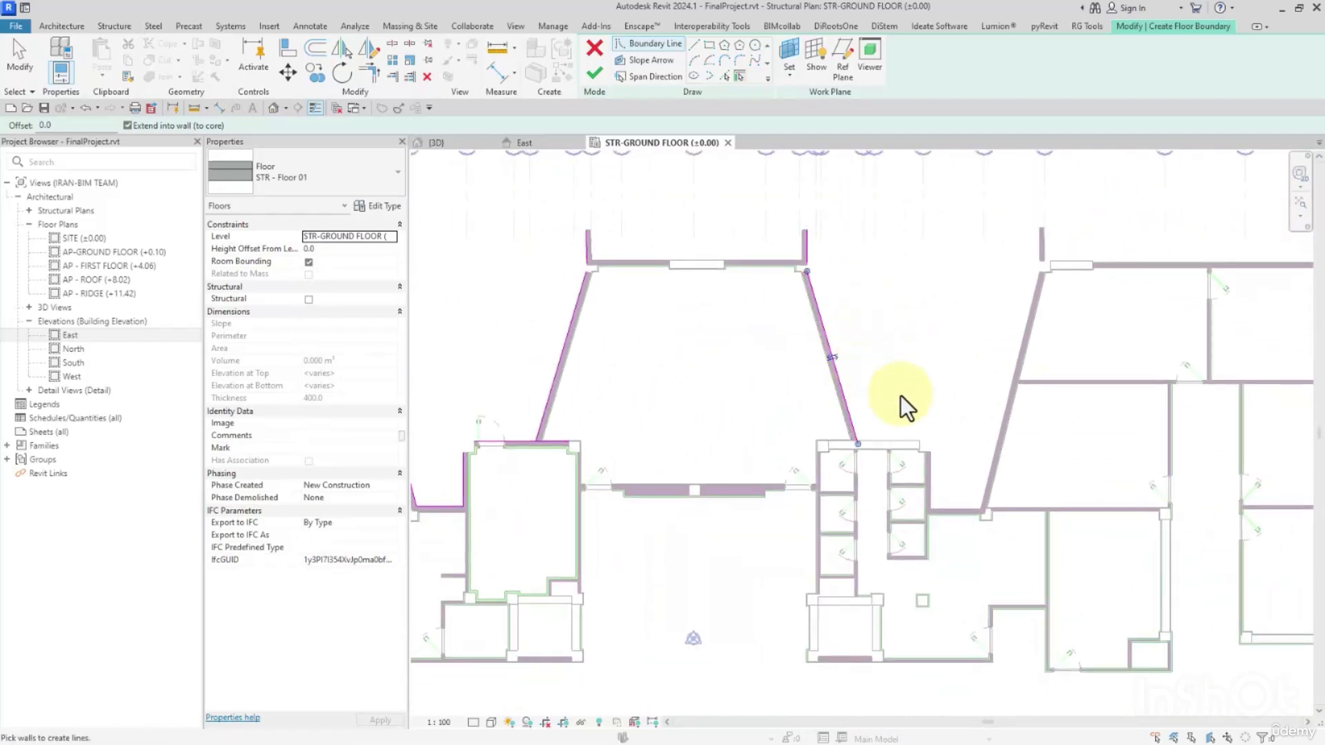
pyautogui.click(893, 456)
pyautogui.scroll(3, 924, 463)
pyautogui.click(932, 503)
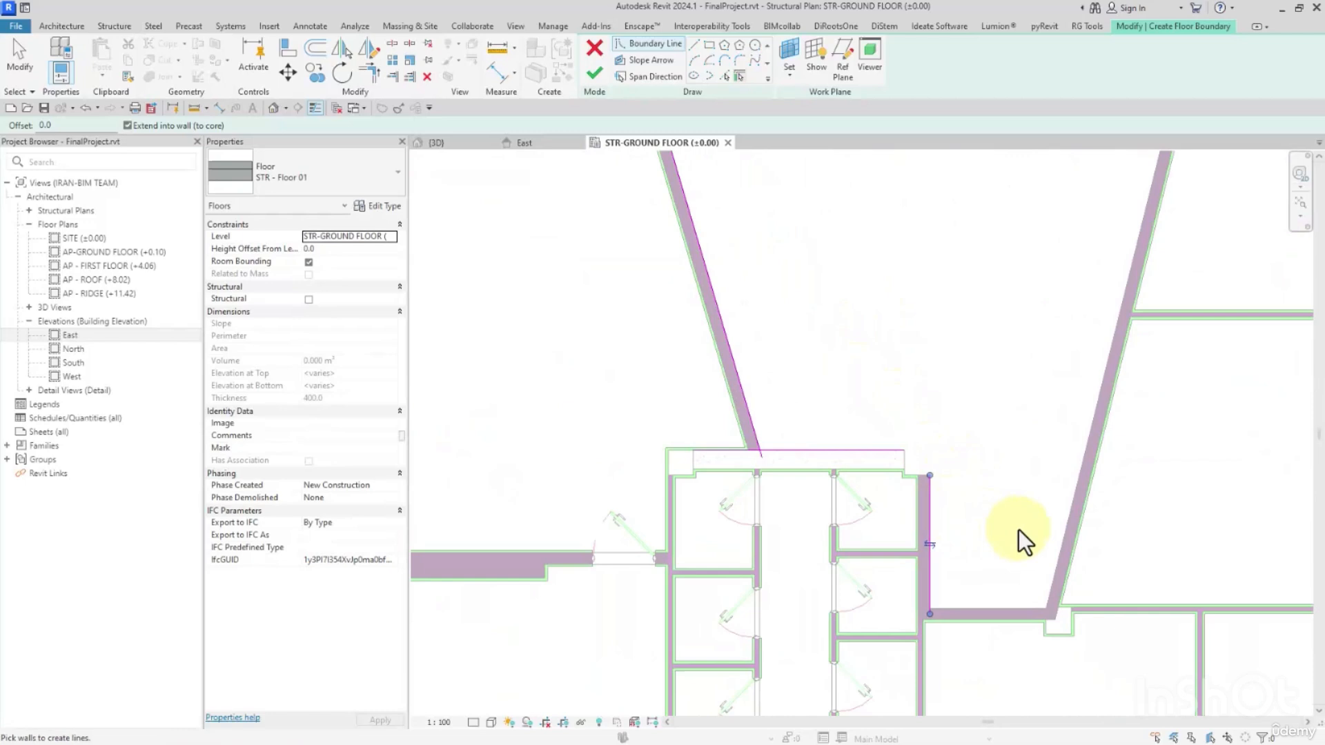
pyautogui.click(1064, 509)
pyautogui.click(1009, 610)
pyautogui.scroll(-2, 937, 420)
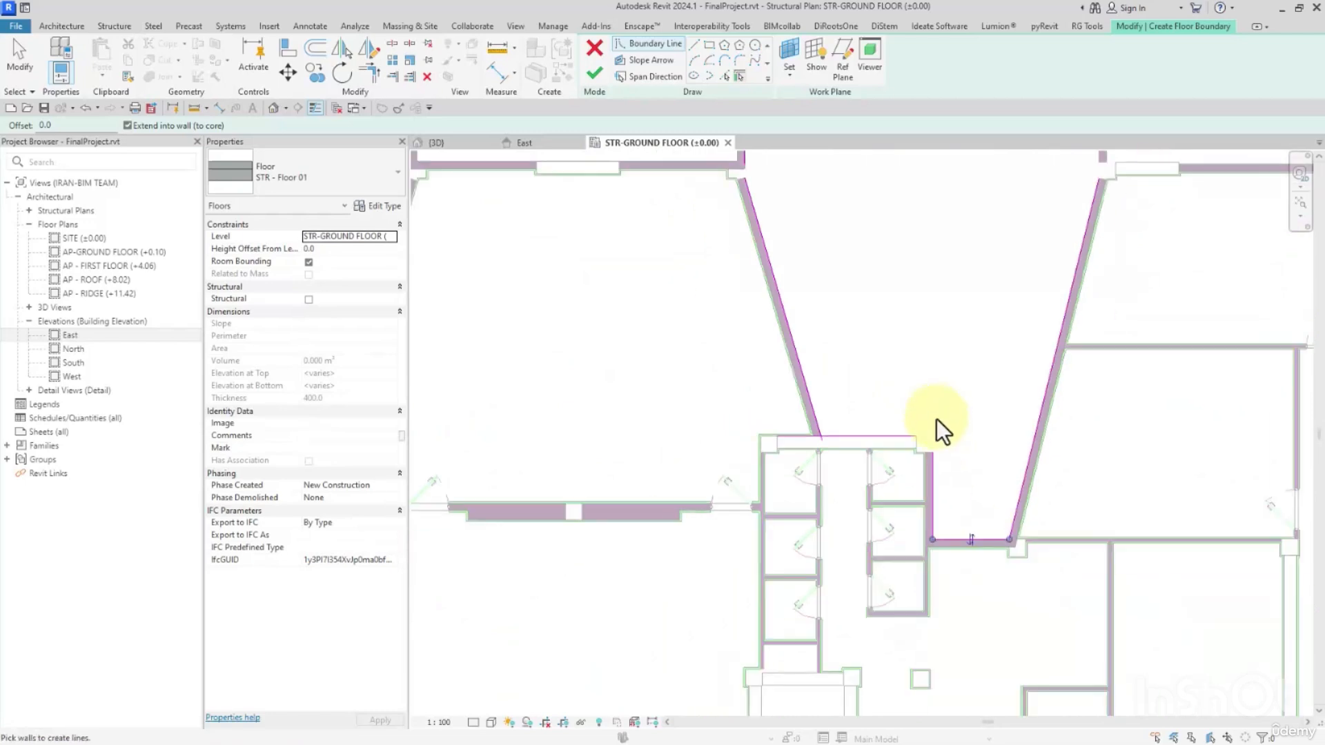
# Add boundary lines along the northeast block's projecting wing walls and its east slanted wall.
pyautogui.scroll(-1, 937, 420)
pyautogui.moveTo(1128, 296); pyautogui.dragTo(913, 437, button='middle')
pyautogui.scroll(2, 867, 296)
pyautogui.click(823, 365)
pyautogui.scroll(-2, 822, 365)
pyautogui.moveTo(1057, 364); pyautogui.dragTo(899, 354, button='middle')
pyautogui.click(1043, 429)
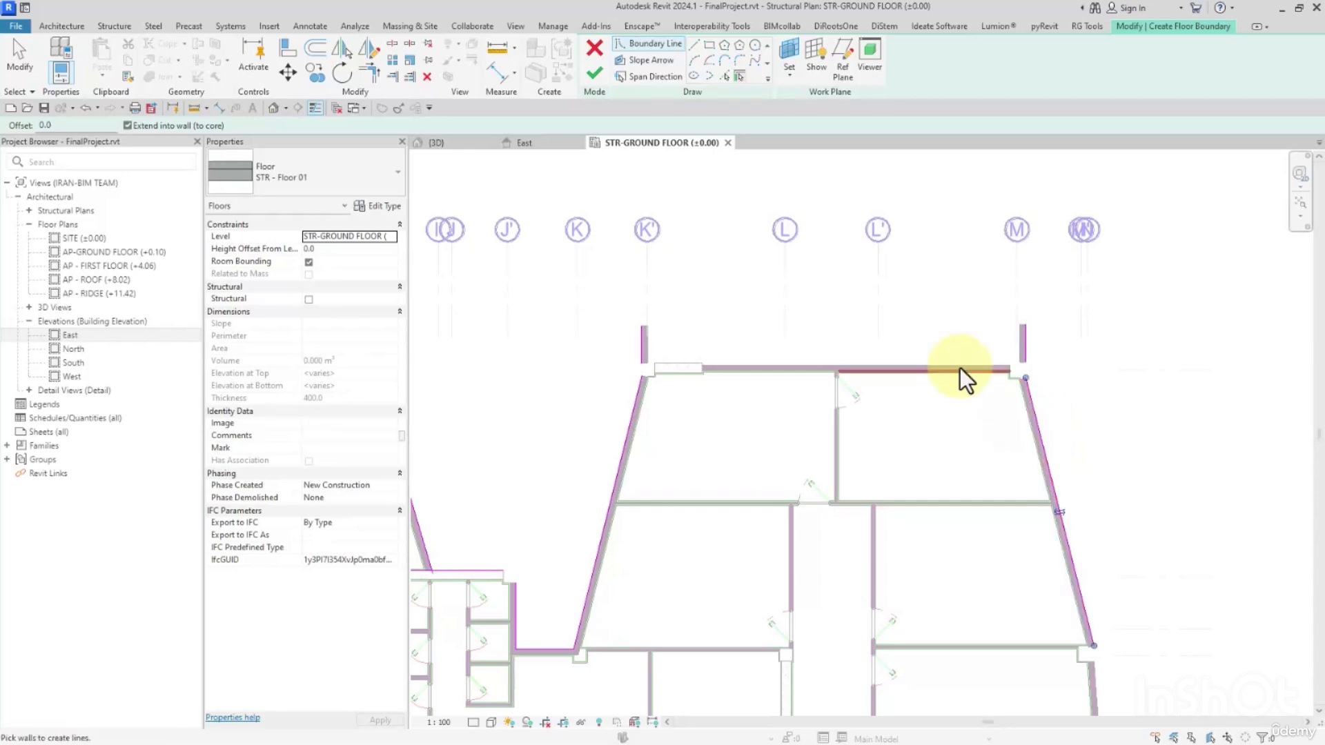
# Add boundary lines along the east facade's lower slanted wall and the shear wall closing the corridor end.
pyautogui.scroll(-3, 959, 367)
pyautogui.moveTo(1118, 500); pyautogui.dragTo(1082, 270, button='middle')
pyautogui.scroll(2, 990, 312)
pyautogui.click(988, 311)
pyautogui.scroll(2, 991, 295)
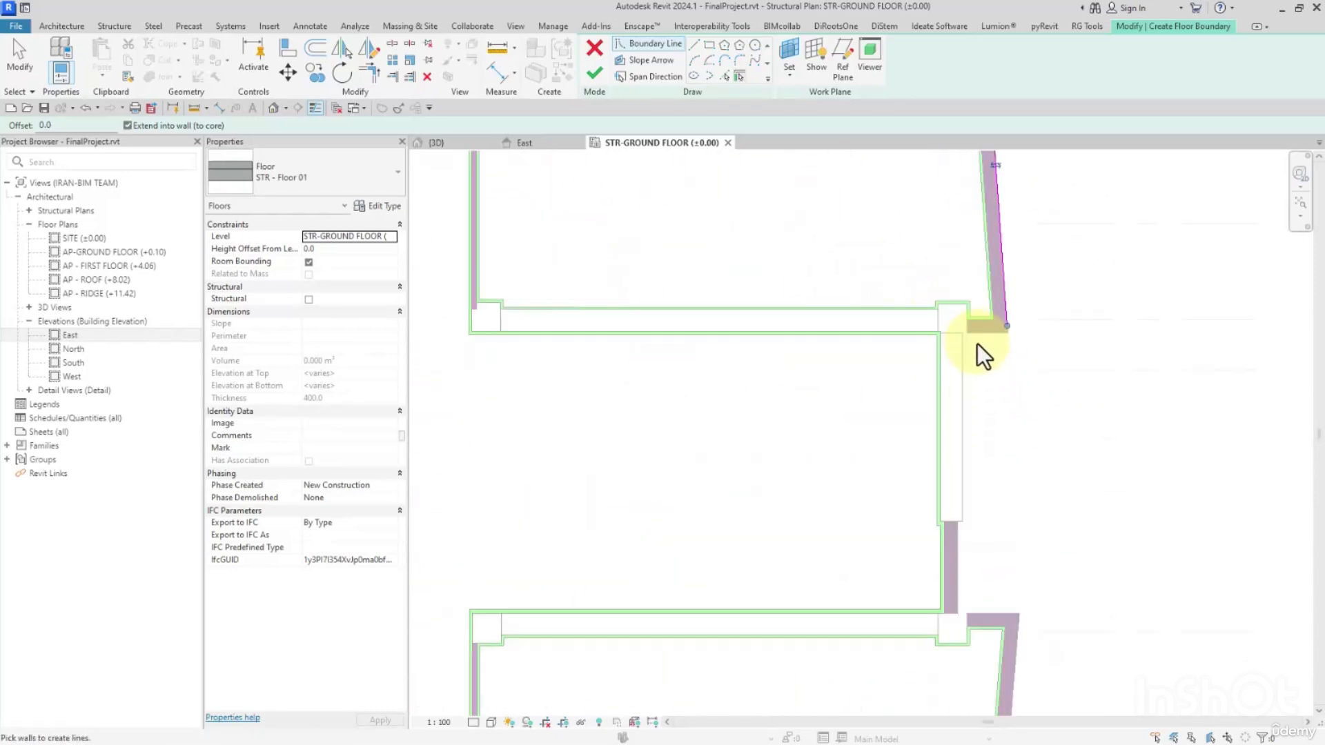
pyautogui.click(963, 403)
# Add boundary lines along the 180 mm core wall at the east corridor end and the adjoining southeast slanted and return walls.
pyautogui.moveTo(1001, 502); pyautogui.dragTo(922, 269, button='middle')
pyautogui.scroll(1, 891, 357)
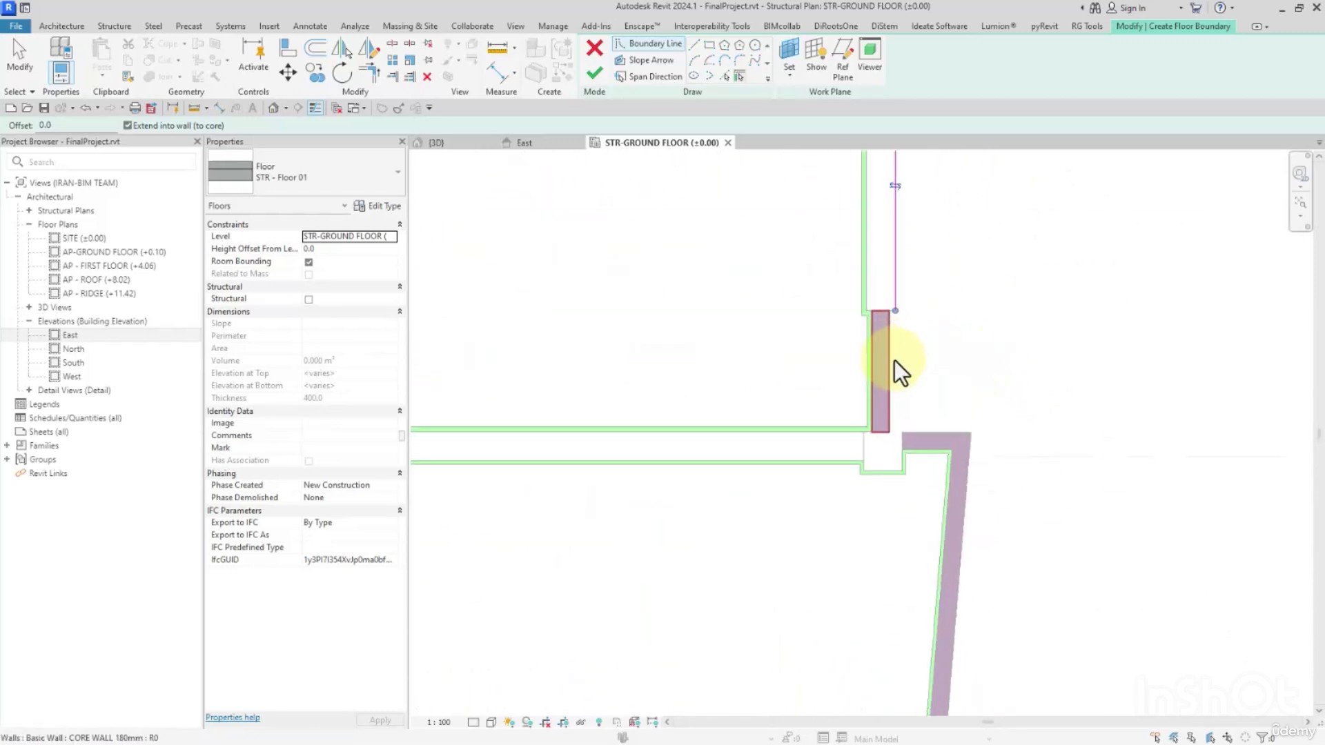
pyautogui.click(963, 476)
pyautogui.click(891, 373)
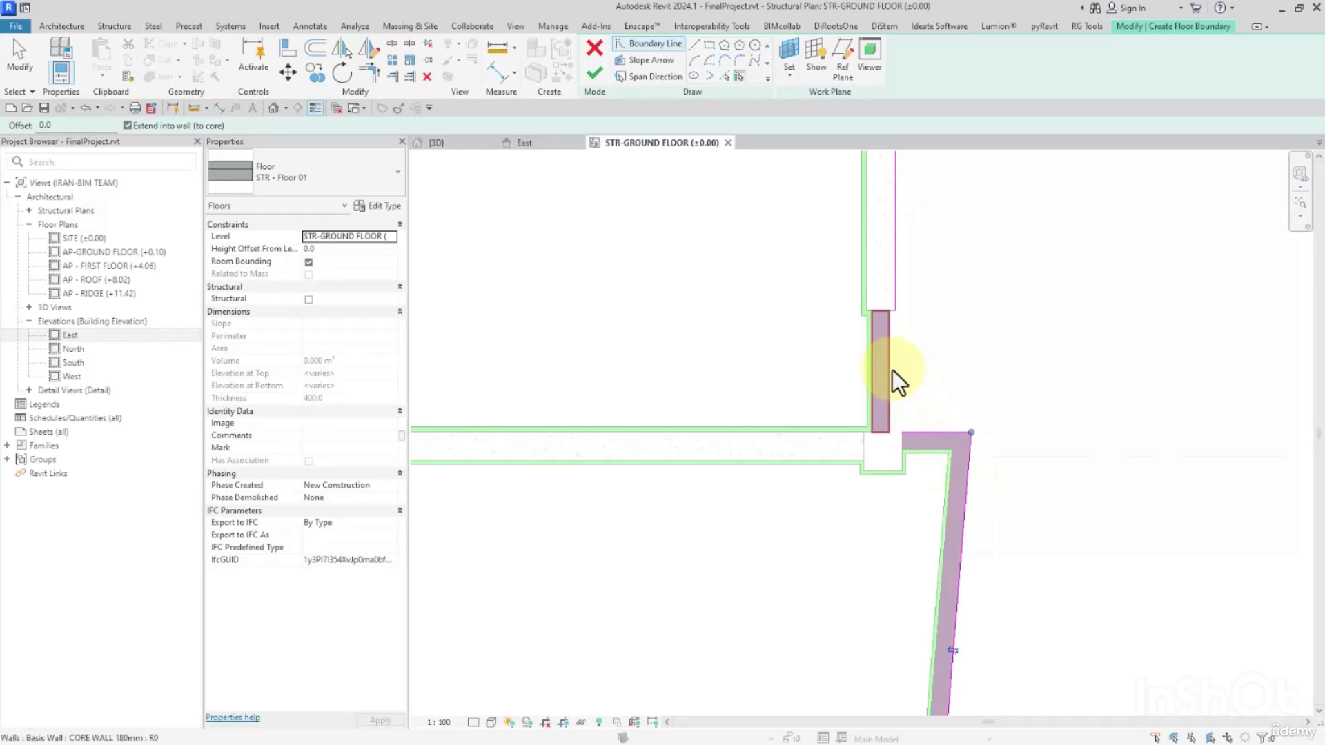
pyautogui.scroll(1, 891, 331)
pyautogui.scroll(-4, 897, 317)
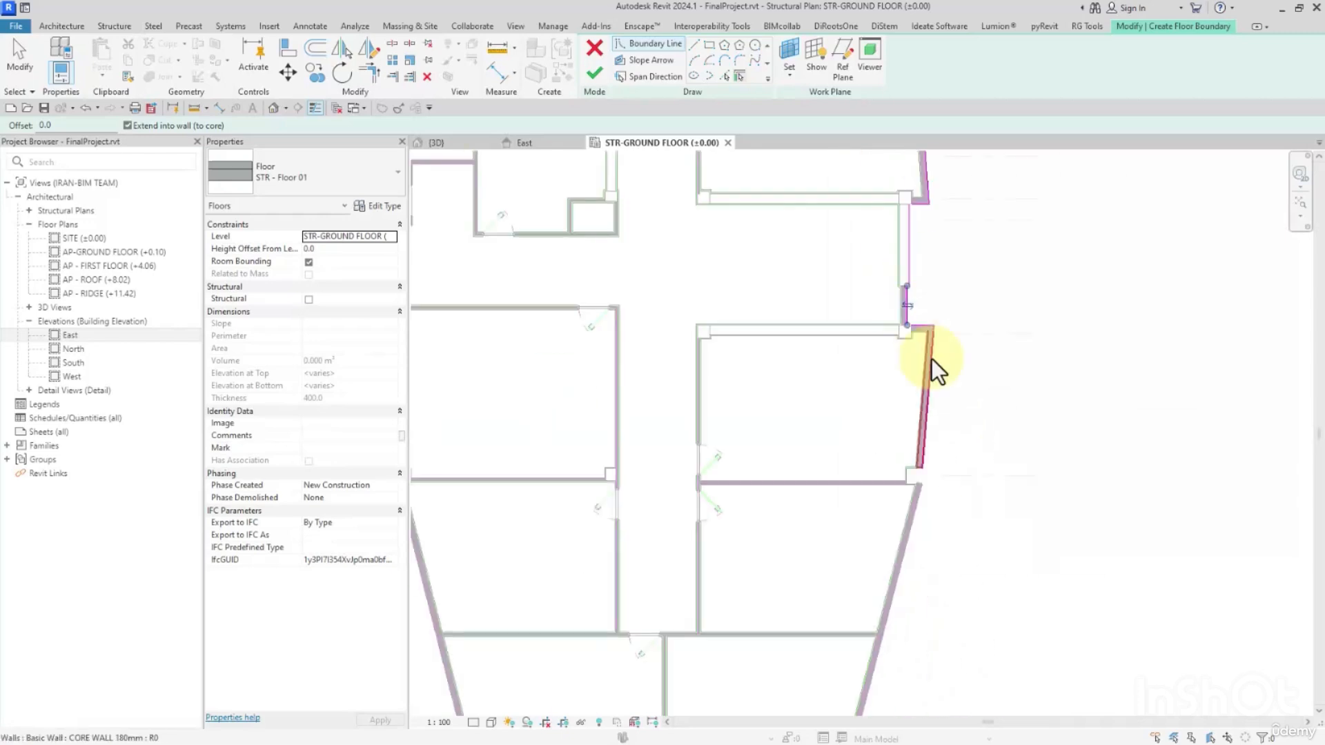
# Add boundary lines along the southeast block's outer slanted wall and its projecting south wing walls.
pyautogui.scroll(4, 972, 344)
pyautogui.click(950, 347)
pyautogui.scroll(-5, 980, 293)
pyautogui.moveTo(988, 407); pyautogui.dragTo(1097, 169, button='middle')
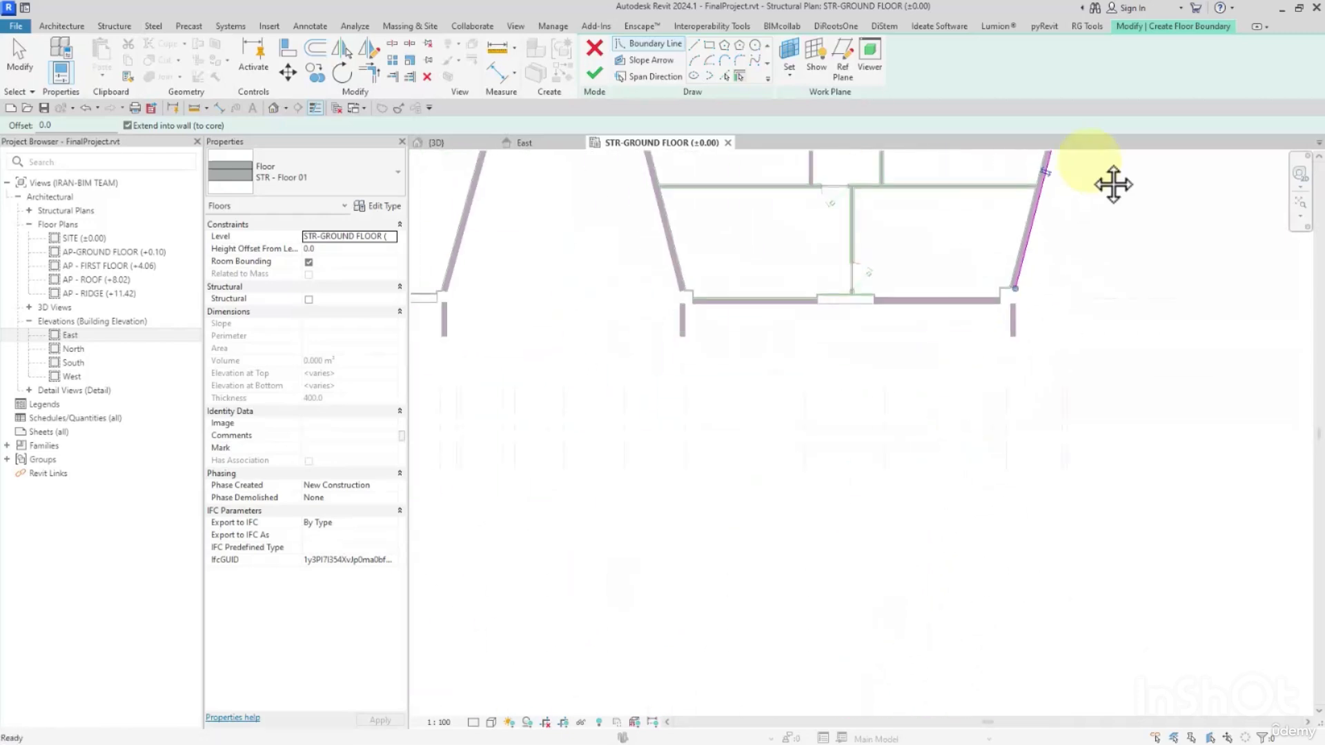
pyautogui.scroll(5, 1019, 294)
pyautogui.click(950, 345)
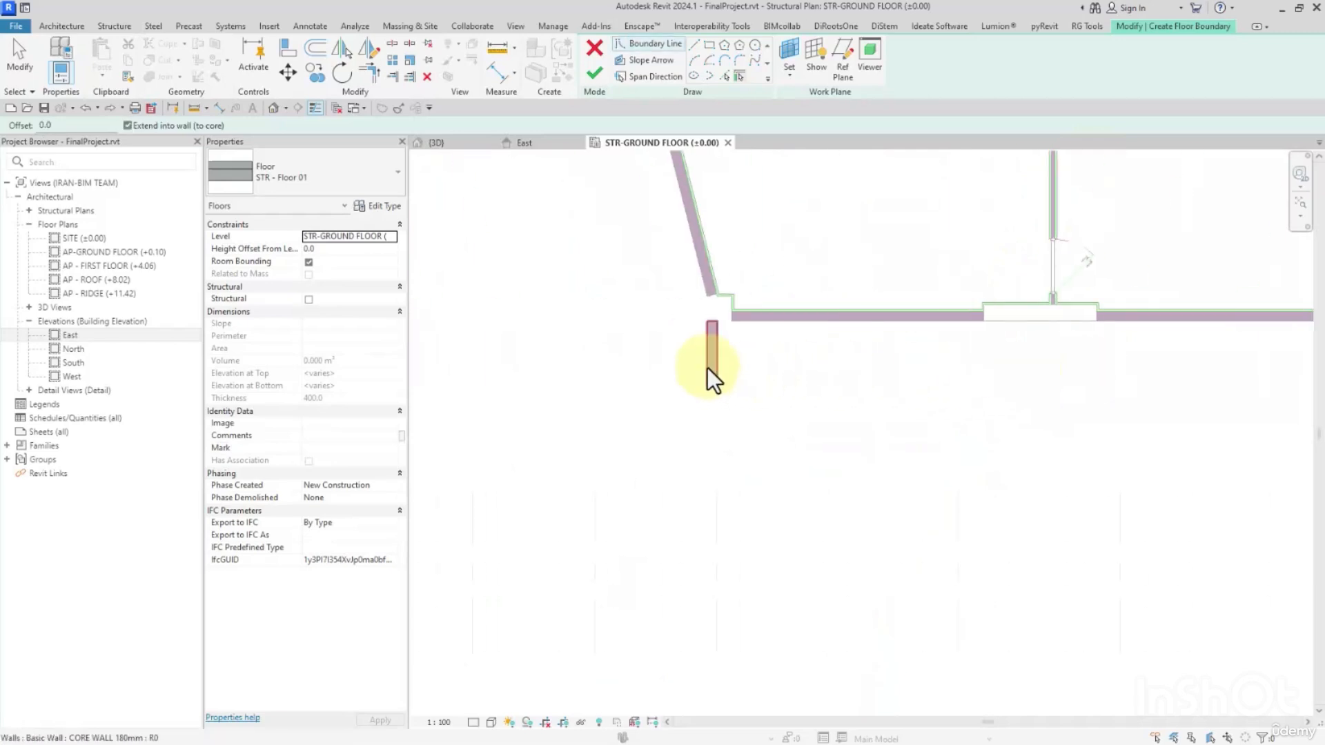
# Add boundary lines along the slanted and horizontal walls of the recess between the southeast and south central blocks.
pyautogui.scroll(-4, 701, 245)
pyautogui.scroll(3, 976, 349)
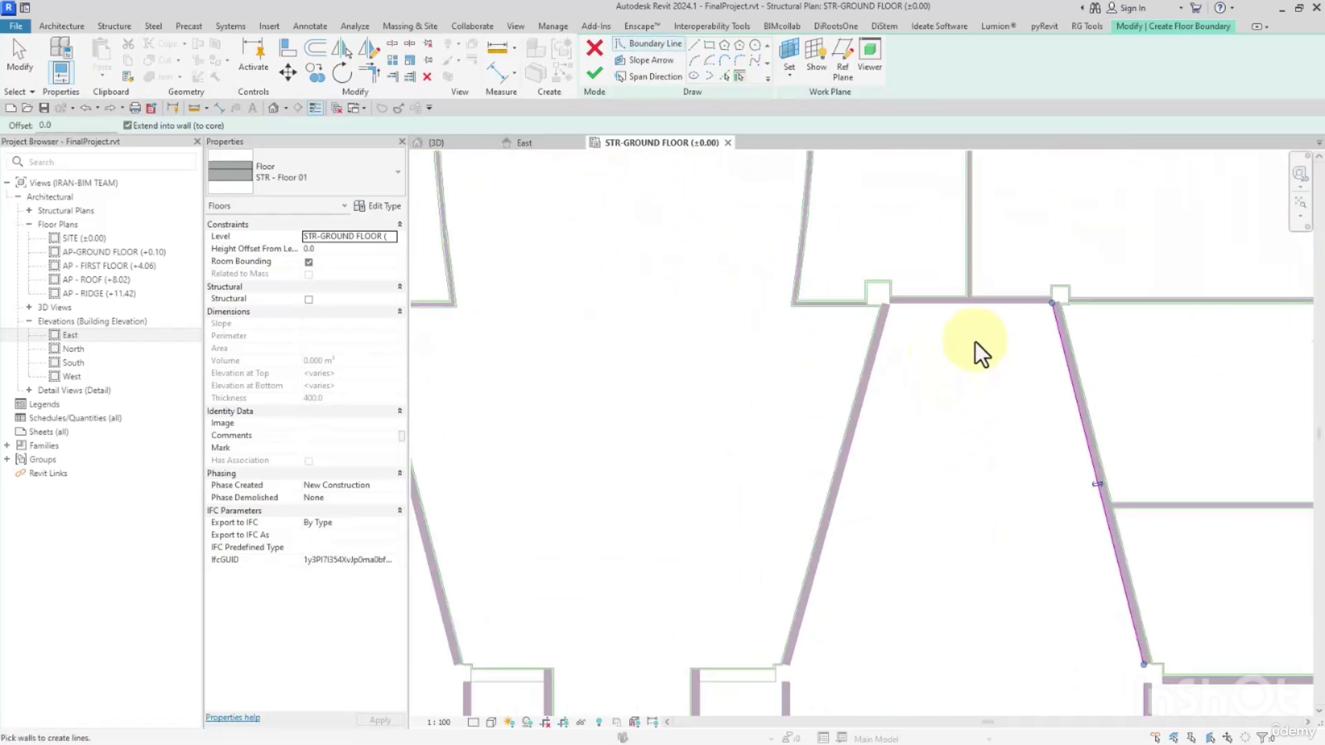
pyautogui.click(877, 367)
pyautogui.moveTo(796, 676); pyautogui.dragTo(1059, 283, button='middle')
pyautogui.scroll(3, 1058, 283)
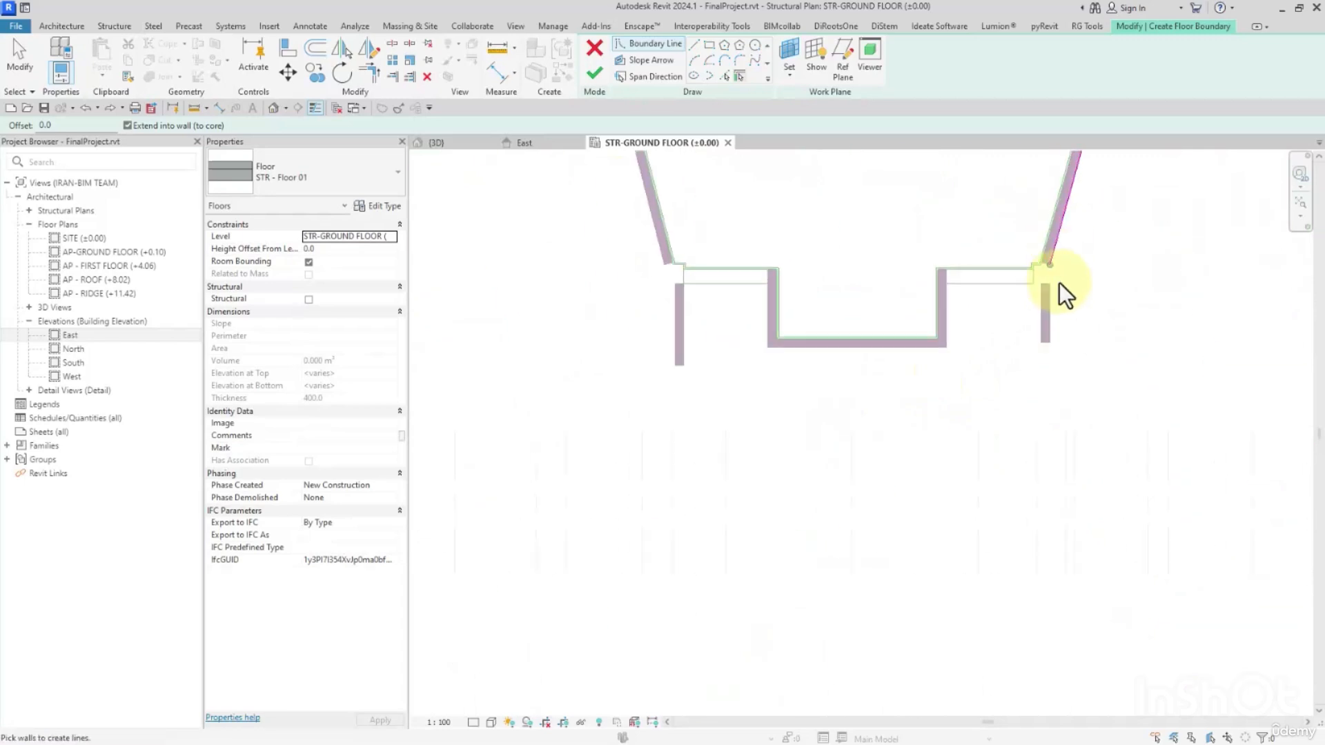
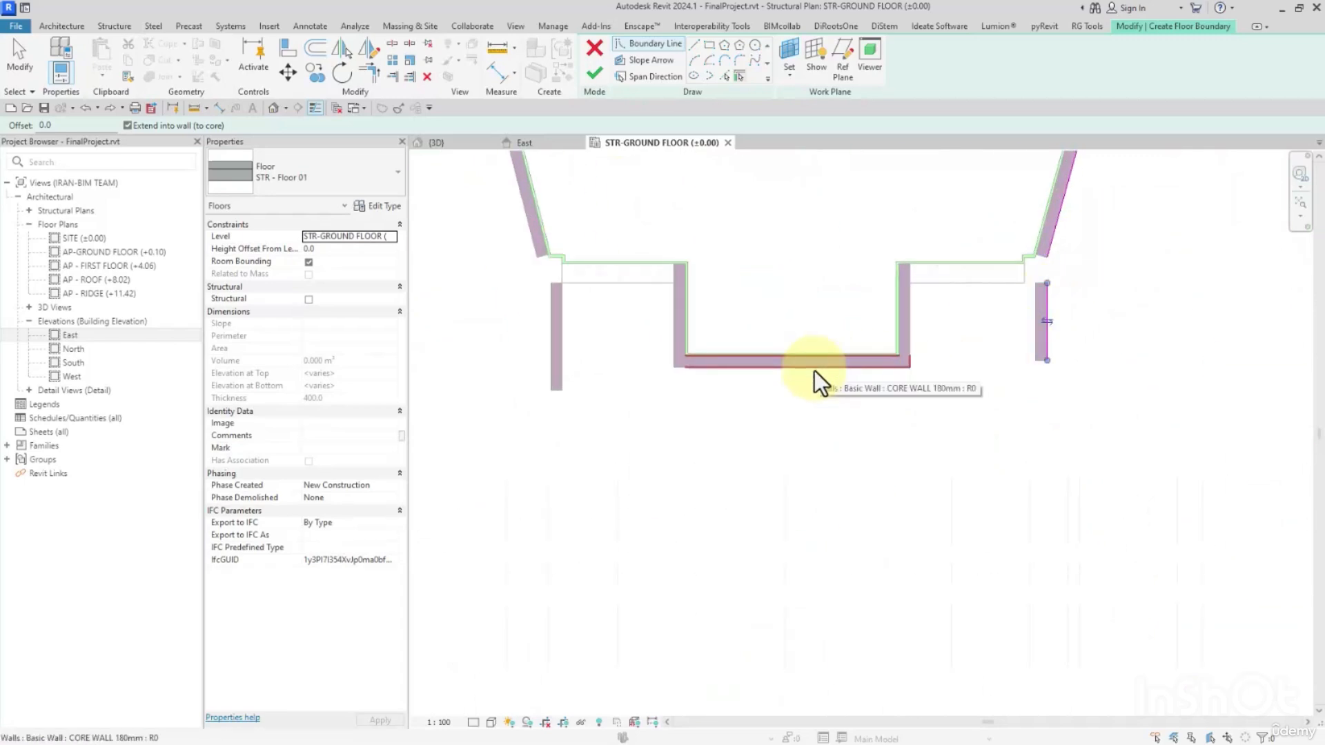
# Add boundary lines along the south central block's projecting 180 mm core wall, its west wing wall and its west slanted wall.
pyautogui.click(814, 371)
pyautogui.click(550, 332)
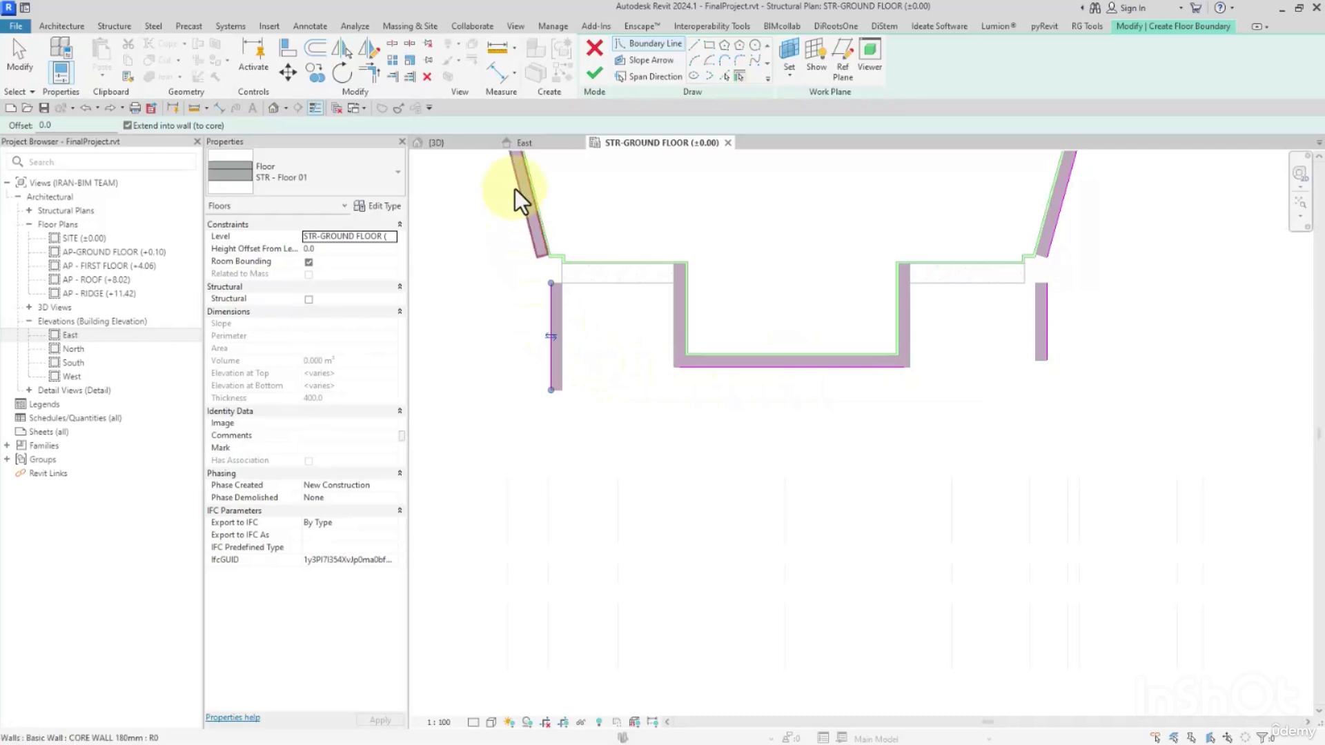
pyautogui.click(515, 188)
# Add boundary lines along the horizontal wall and the far slanted wall of the recess between the south central and southwest blocks.
pyautogui.scroll(-3, 612, 250)
pyautogui.moveTo(611, 250); pyautogui.dragTo(788, 381, button='middle')
pyautogui.click(771, 366)
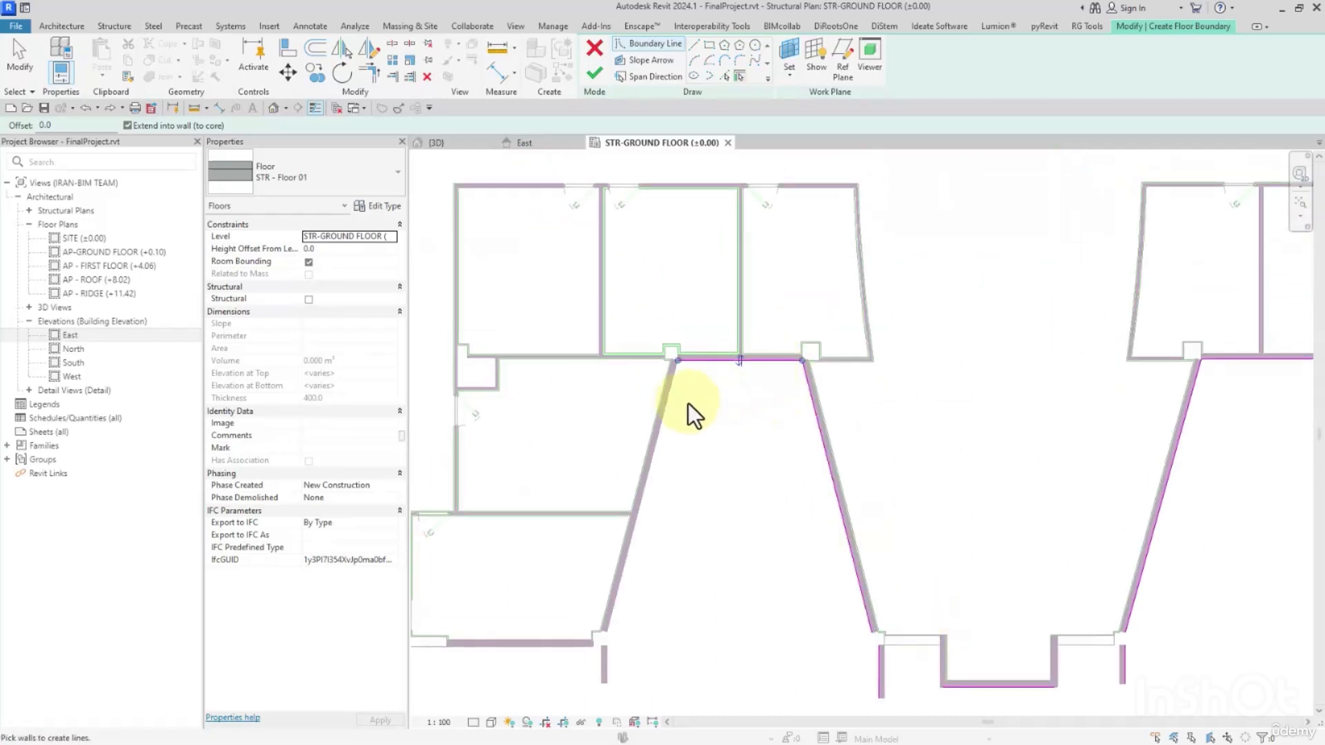
pyautogui.click(672, 407)
# Add boundary lines along the southwest block's two projecting wing walls and its outer slanted wall.
pyautogui.moveTo(737, 490); pyautogui.dragTo(1003, 234, button='middle')
pyautogui.scroll(2, 913, 369)
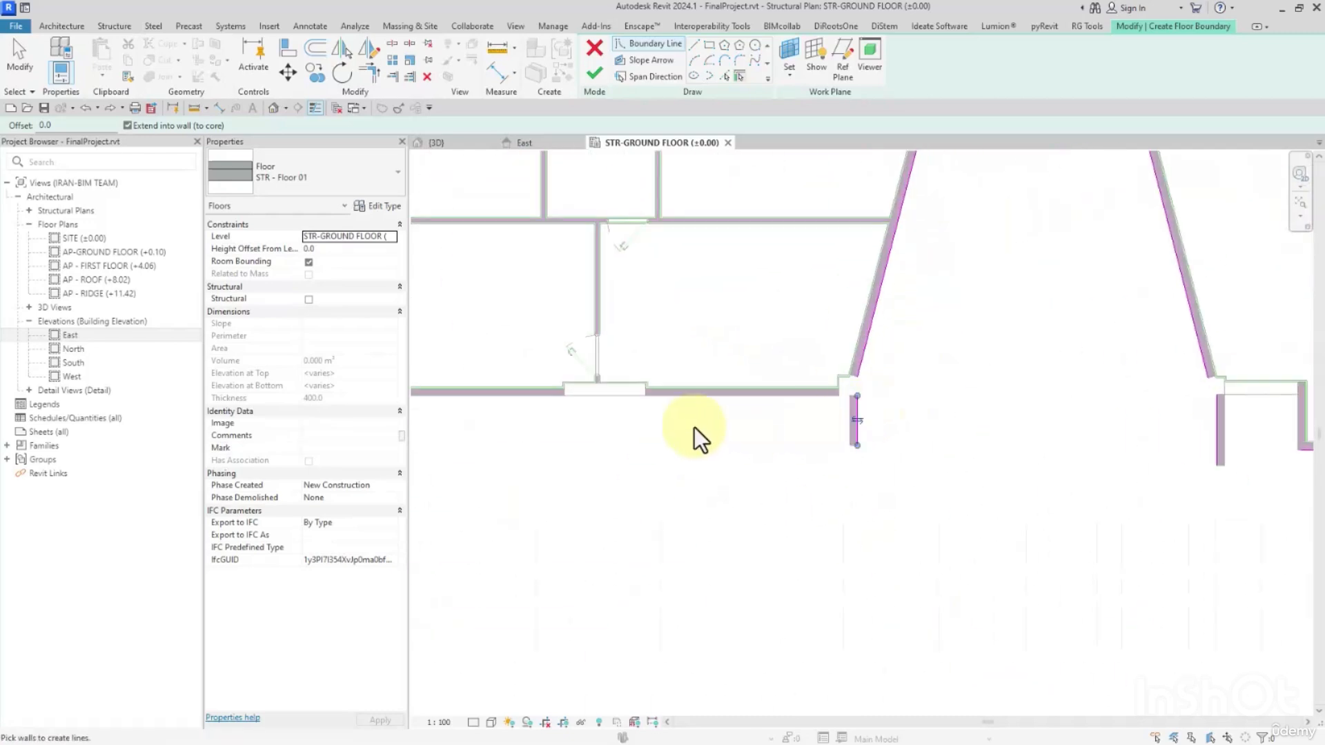
pyautogui.moveTo(695, 431); pyautogui.dragTo(1161, 435, button='middle')
pyautogui.click(816, 417)
pyautogui.click(810, 355)
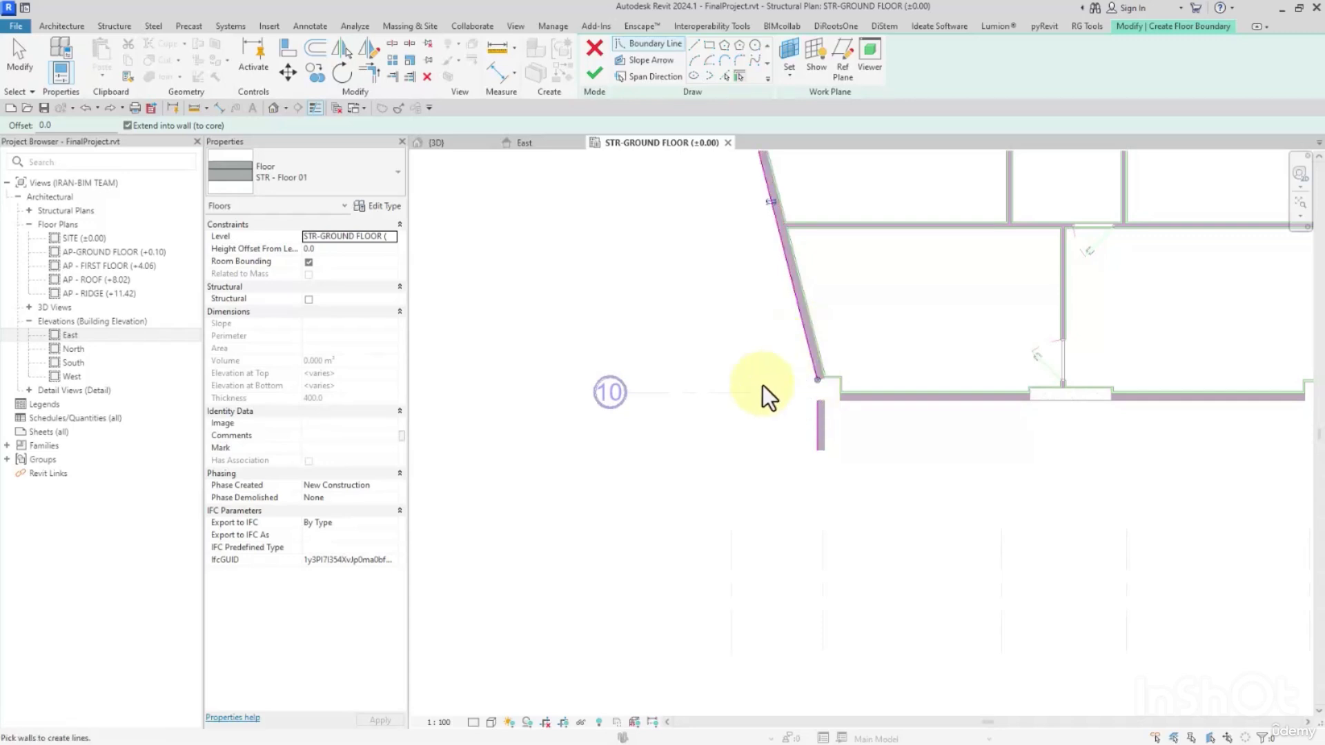
# Add boundary lines along the west facade's slanted and return walls below grid 8 and the core and shear walls closing the corridor end.
pyautogui.scroll(-3, 763, 380)
pyautogui.moveTo(787, 262); pyautogui.dragTo(802, 526, button='middle')
pyautogui.scroll(1, 783, 483)
pyautogui.scroll(3, 755, 387)
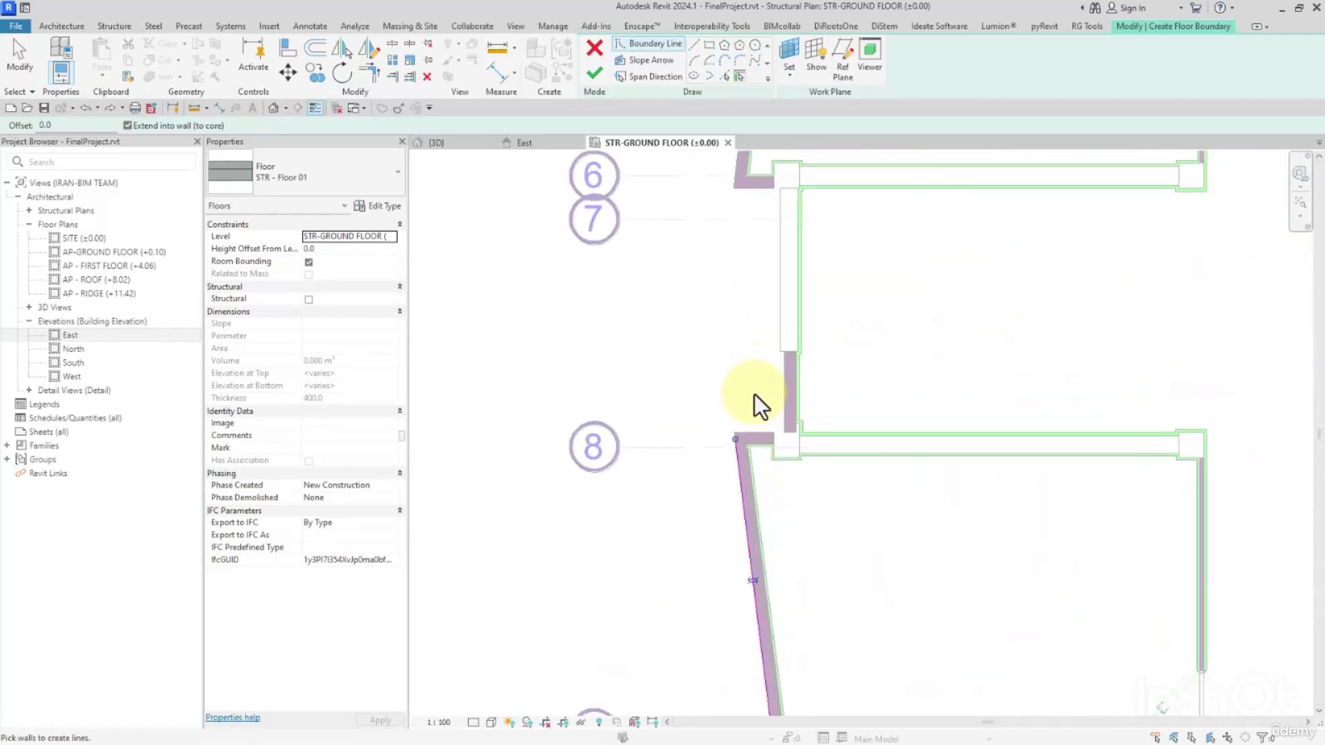
pyautogui.click(751, 429)
pyautogui.click(780, 374)
pyautogui.click(780, 322)
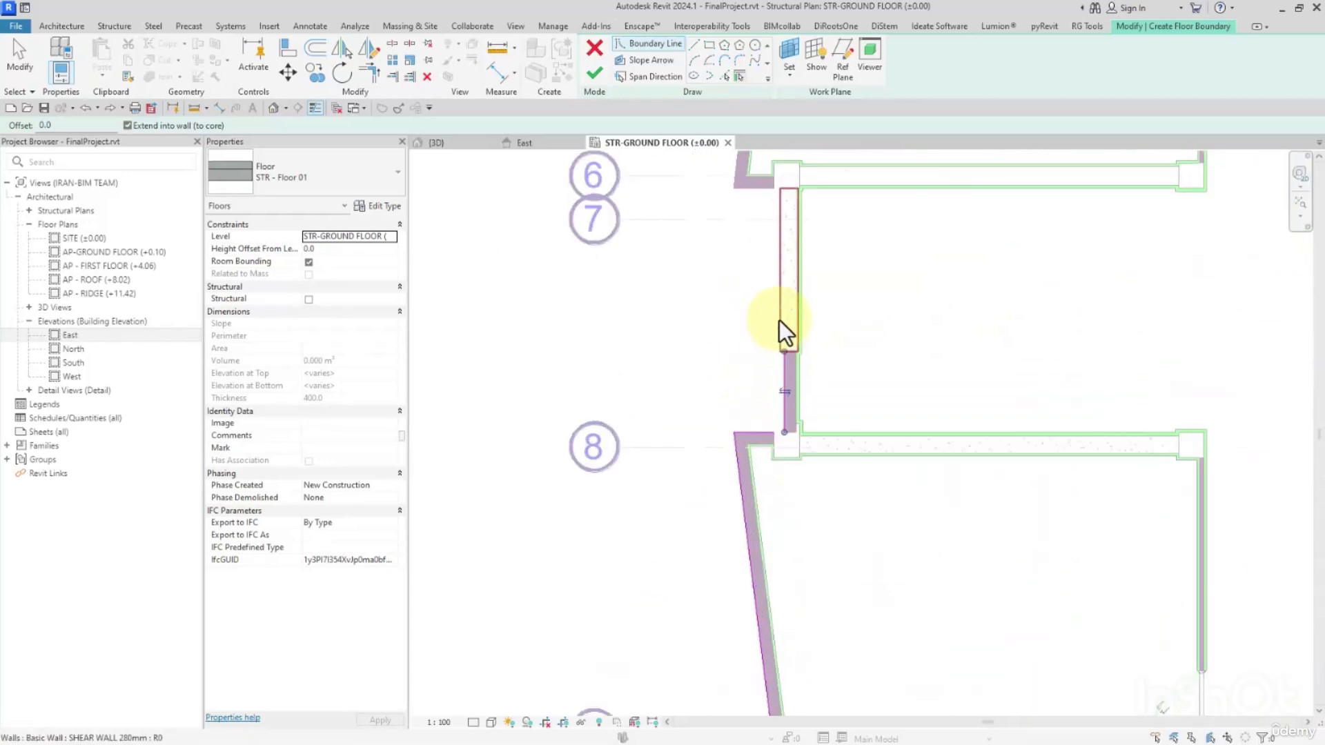
# Add boundary lines along the return wall at grid 6 and the slanted west wall between grids 4 and 6.
pyautogui.click(757, 194)
pyautogui.moveTo(756, 193); pyautogui.dragTo(733, 370, button='middle')
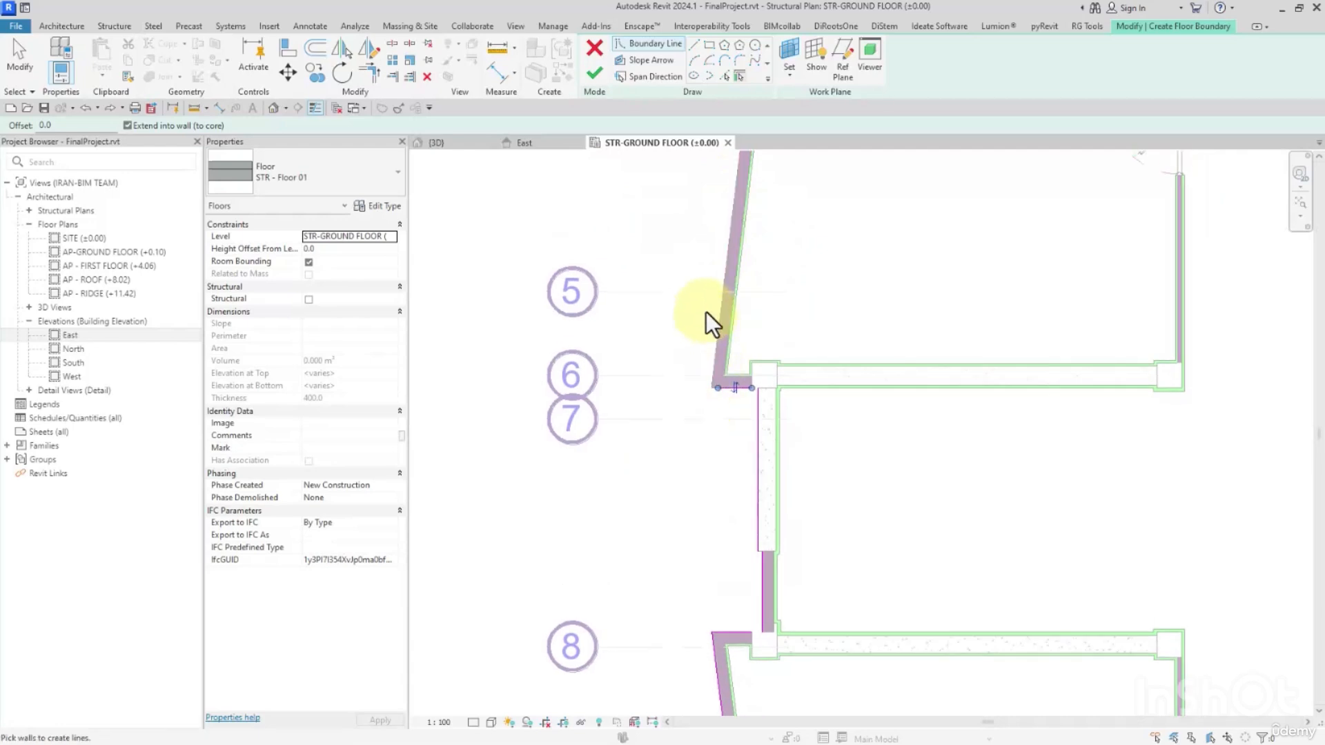
pyautogui.scroll(-3, 714, 296)
pyautogui.click(728, 319)
pyautogui.press('t')
pyautogui.press('r')
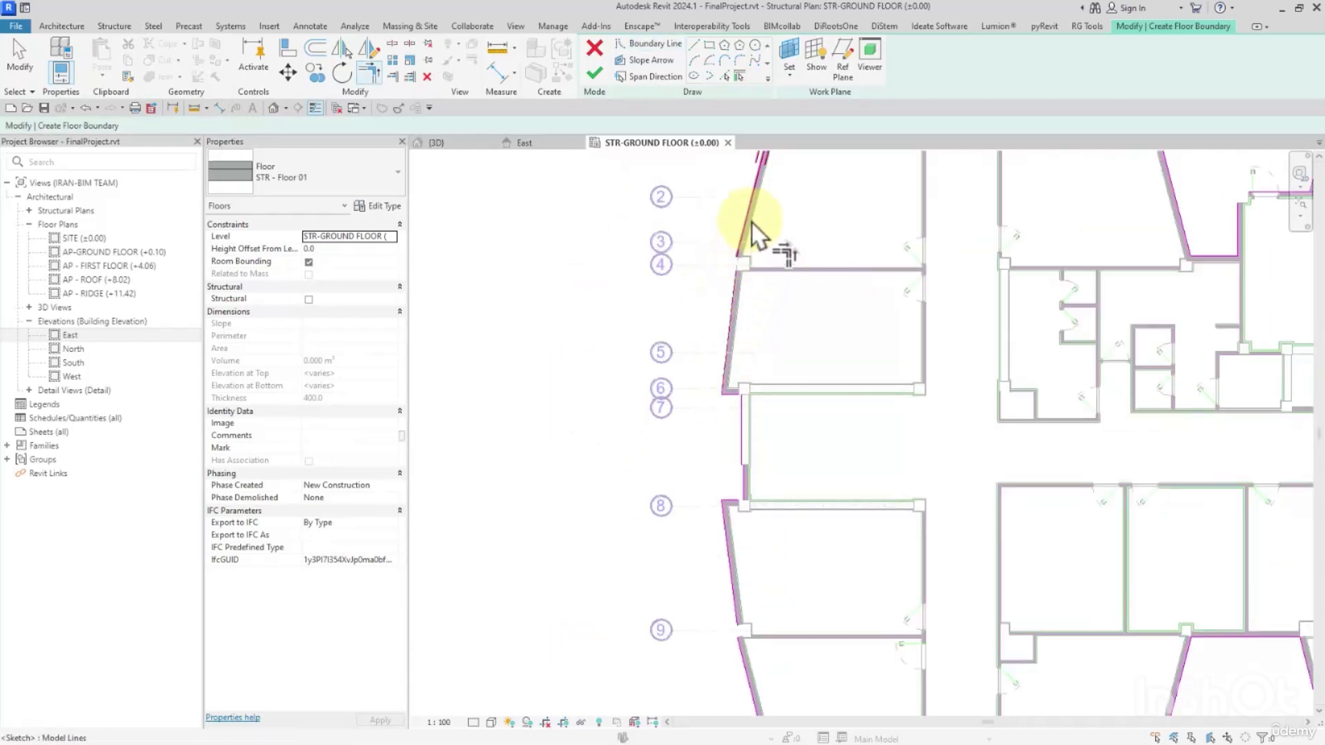
pyautogui.scroll(5, 773, 245)
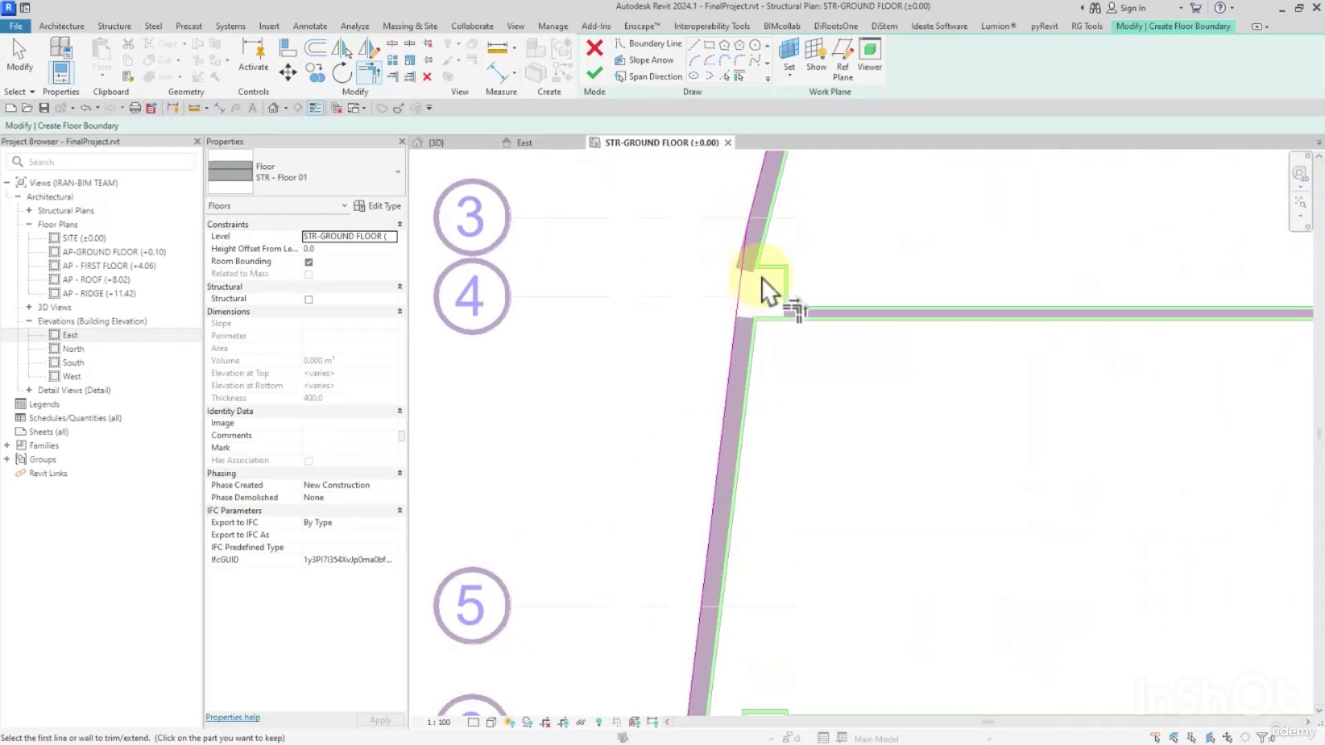
pyautogui.scroll(3, 768, 290)
pyautogui.scroll(-3, 742, 300)
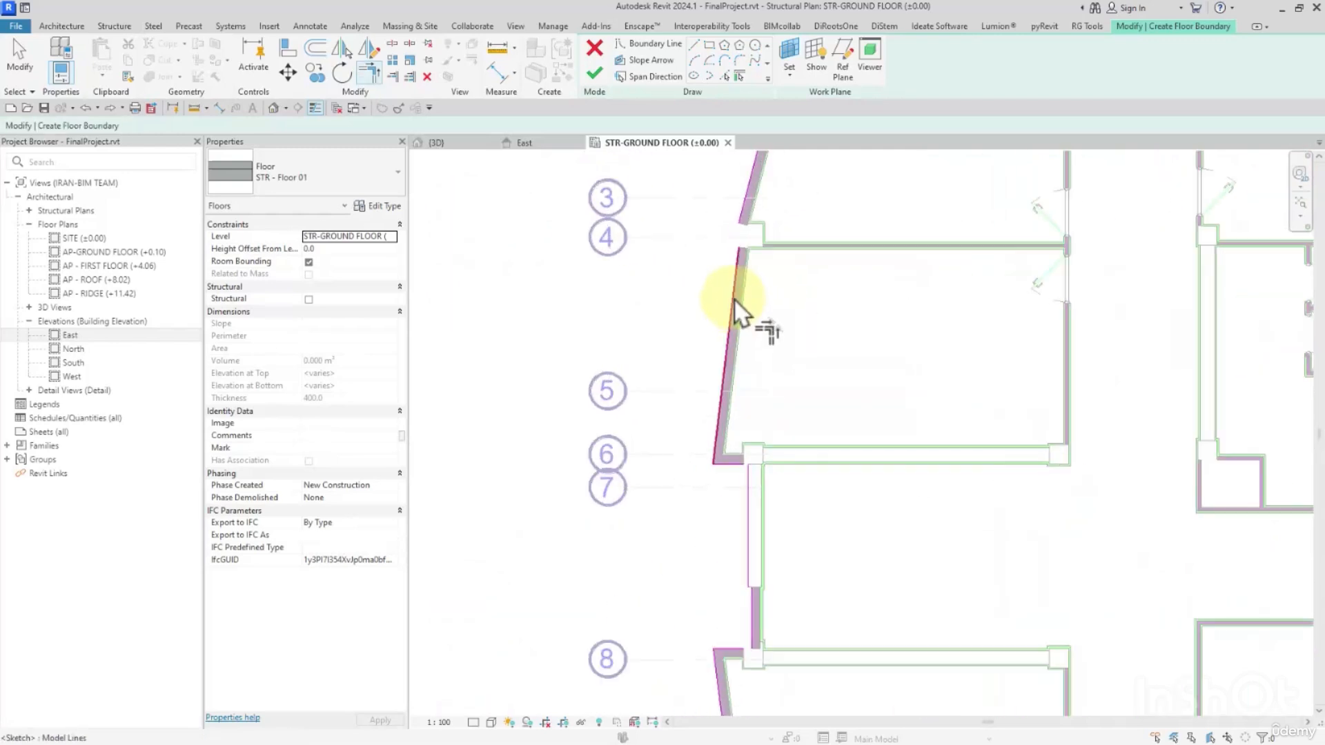
pyautogui.scroll(4, 755, 237)
pyautogui.scroll(2, 746, 371)
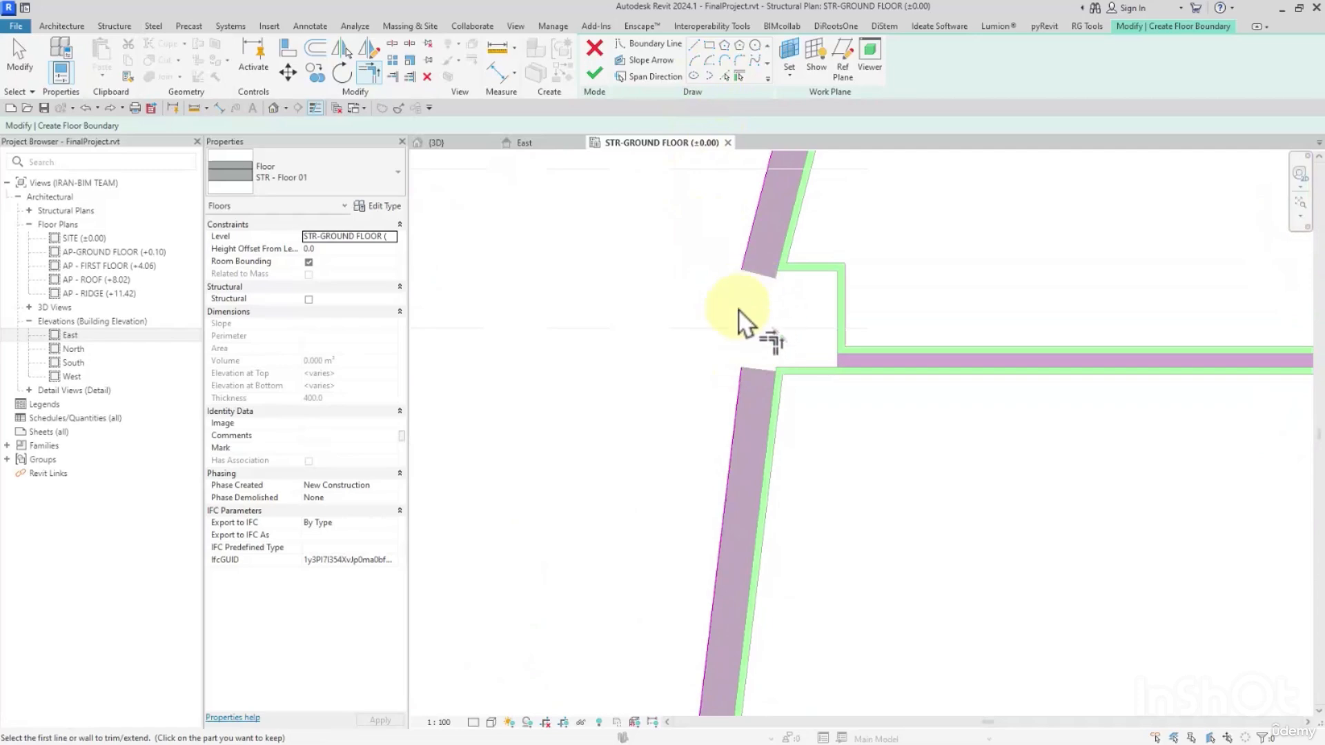
pyautogui.press('Escape')
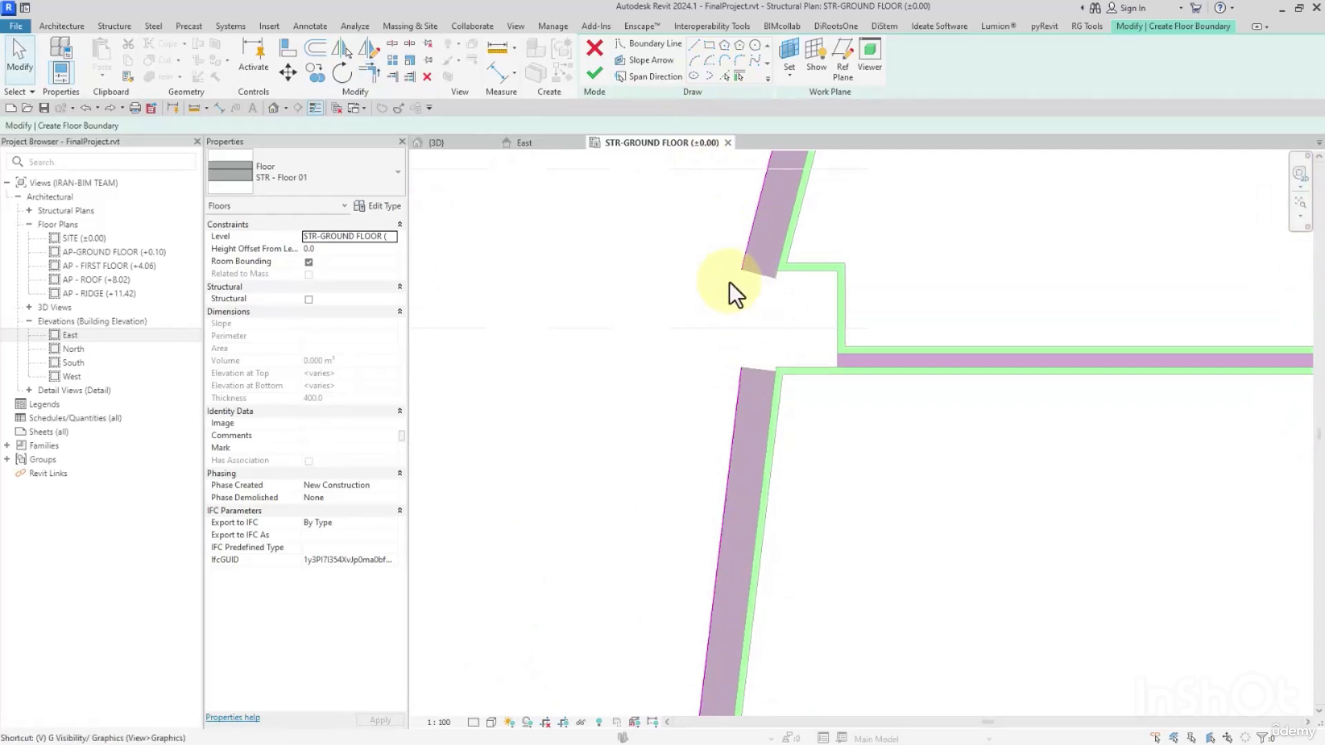
# Check the imported CAD categories in the view's visibility and graphics overrides.
pyautogui.press('v')
pyautogui.press('v')
pyautogui.click(384, 63)
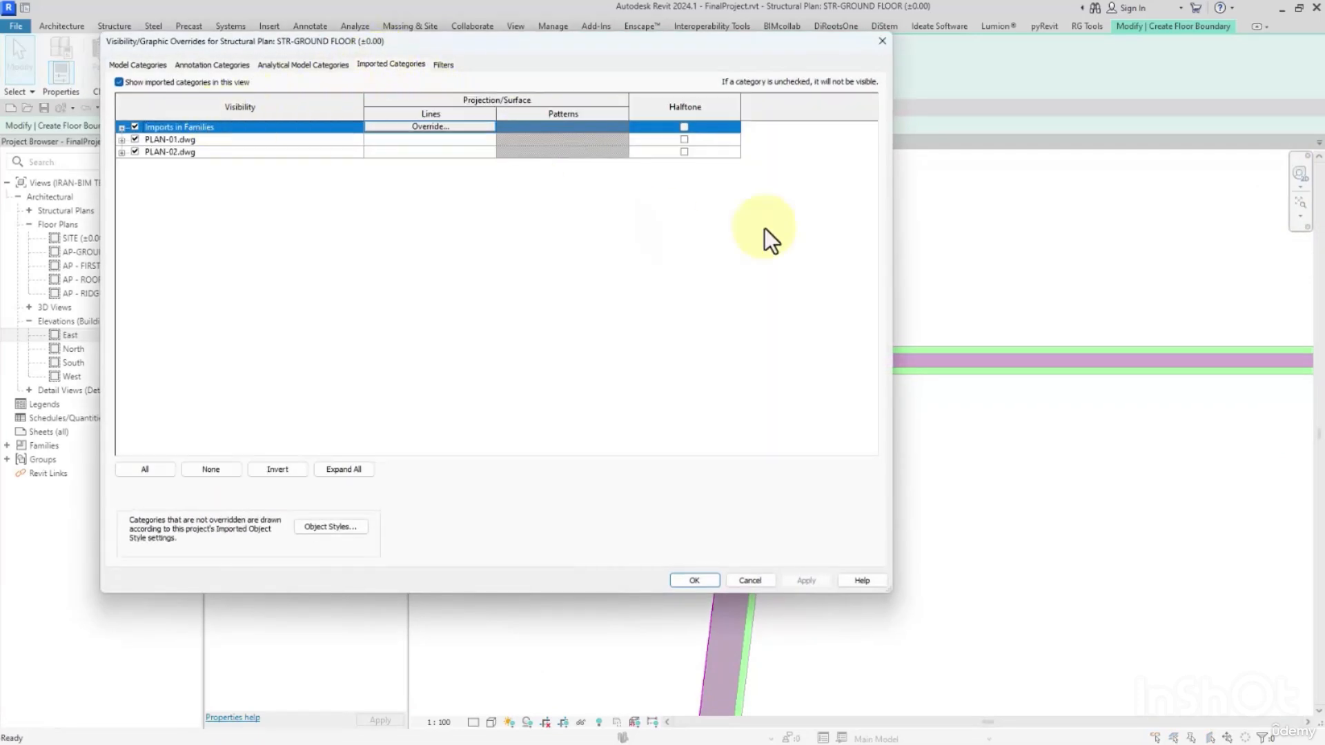
pyautogui.click(881, 41)
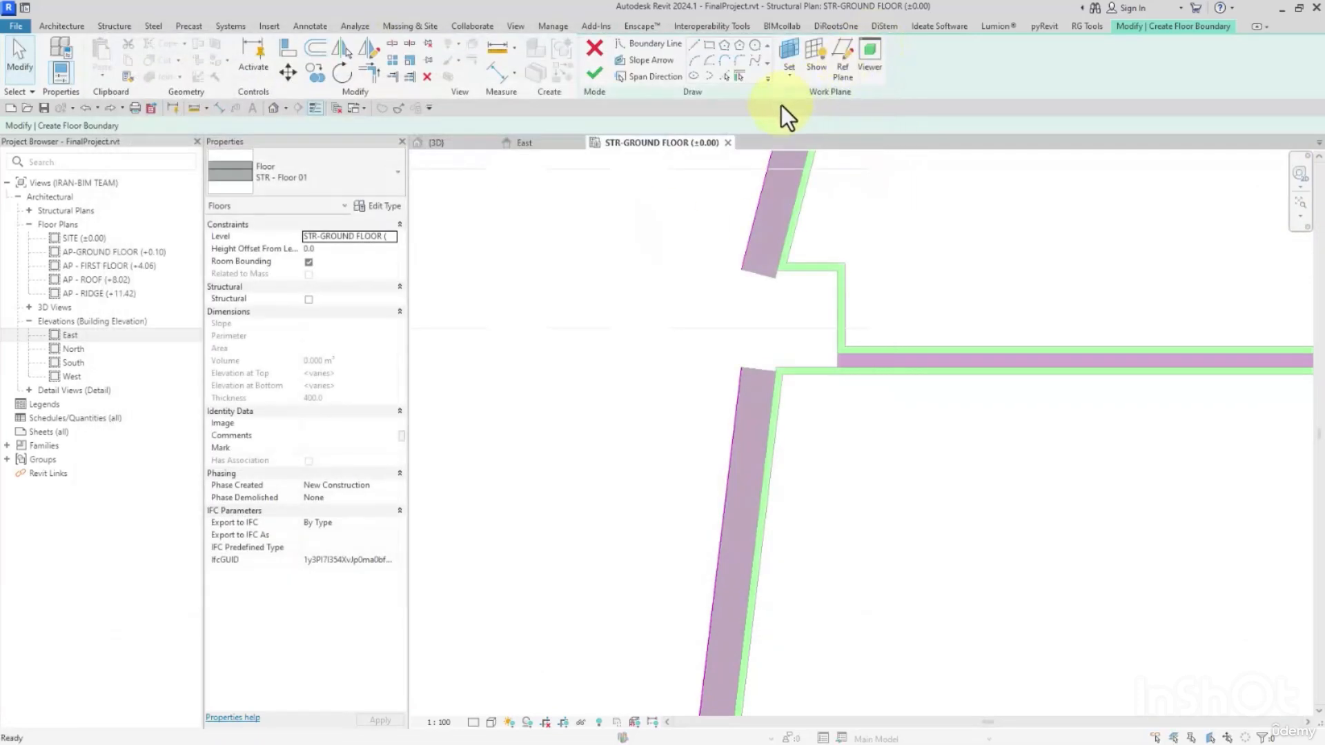
# Draw a boundary line about 499 mm long bridging the gap between the two slanted west walls at grid 4.
pyautogui.click(692, 44)
pyautogui.click(741, 366)
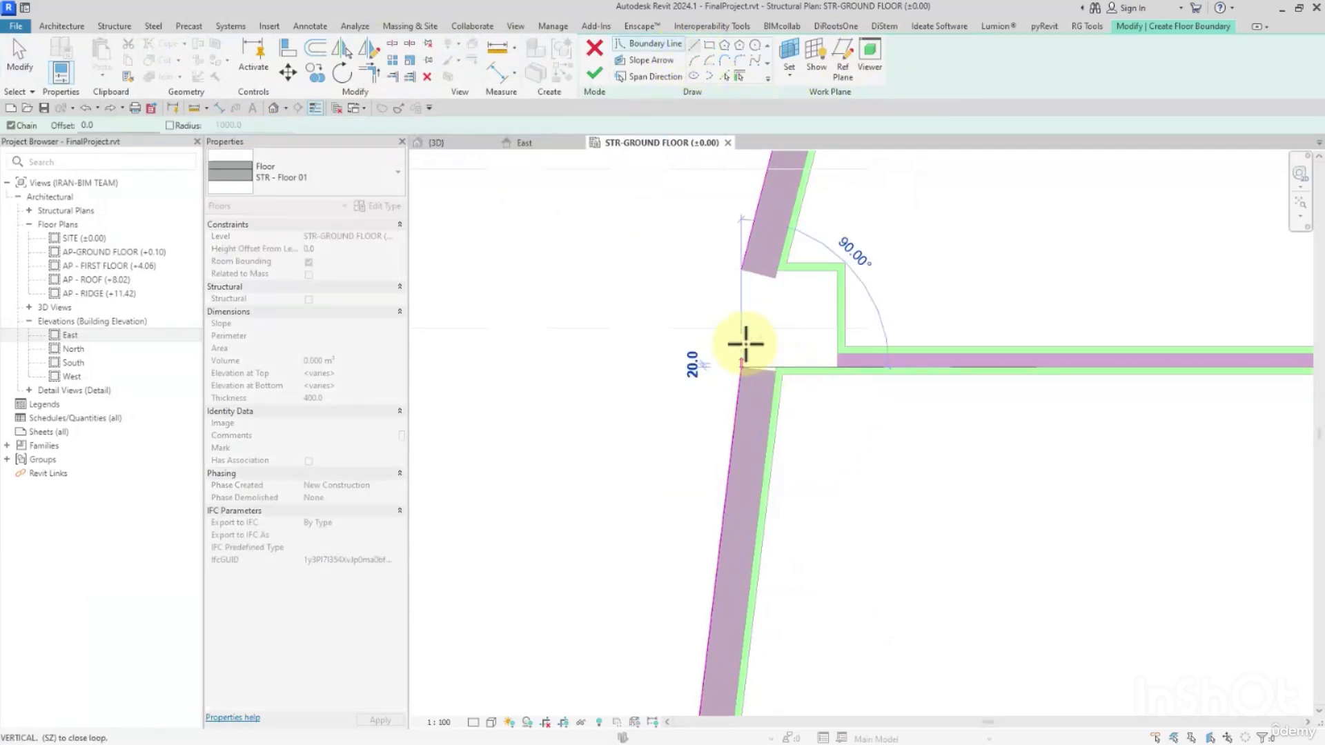
pyautogui.click(744, 275)
pyautogui.press('Escape')
# Trim the boundary lines of the northwest block's west wing wall and slanted wall to meet in a corner.
pyautogui.scroll(-5, 683, 372)
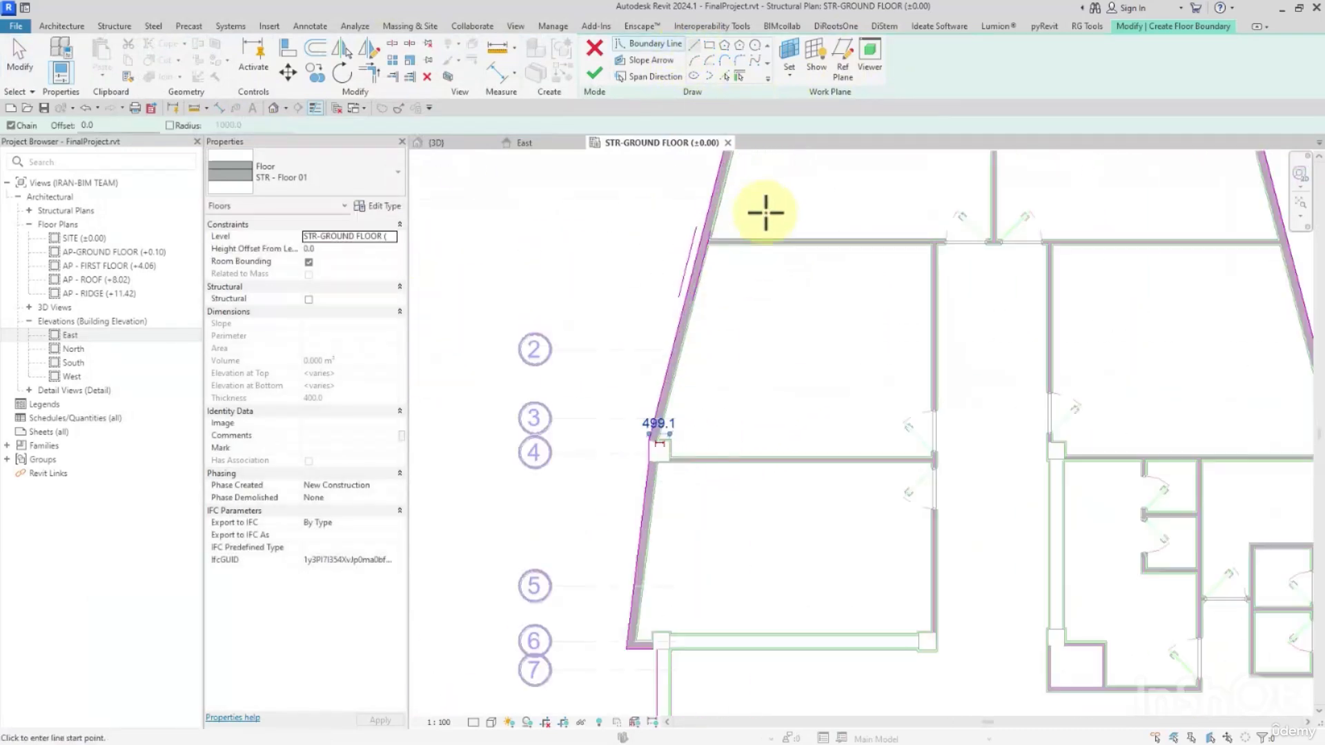
pyautogui.moveTo(765, 213); pyautogui.dragTo(648, 456, button='middle')
pyautogui.scroll(2, 652, 418)
pyautogui.scroll(1, 599, 425)
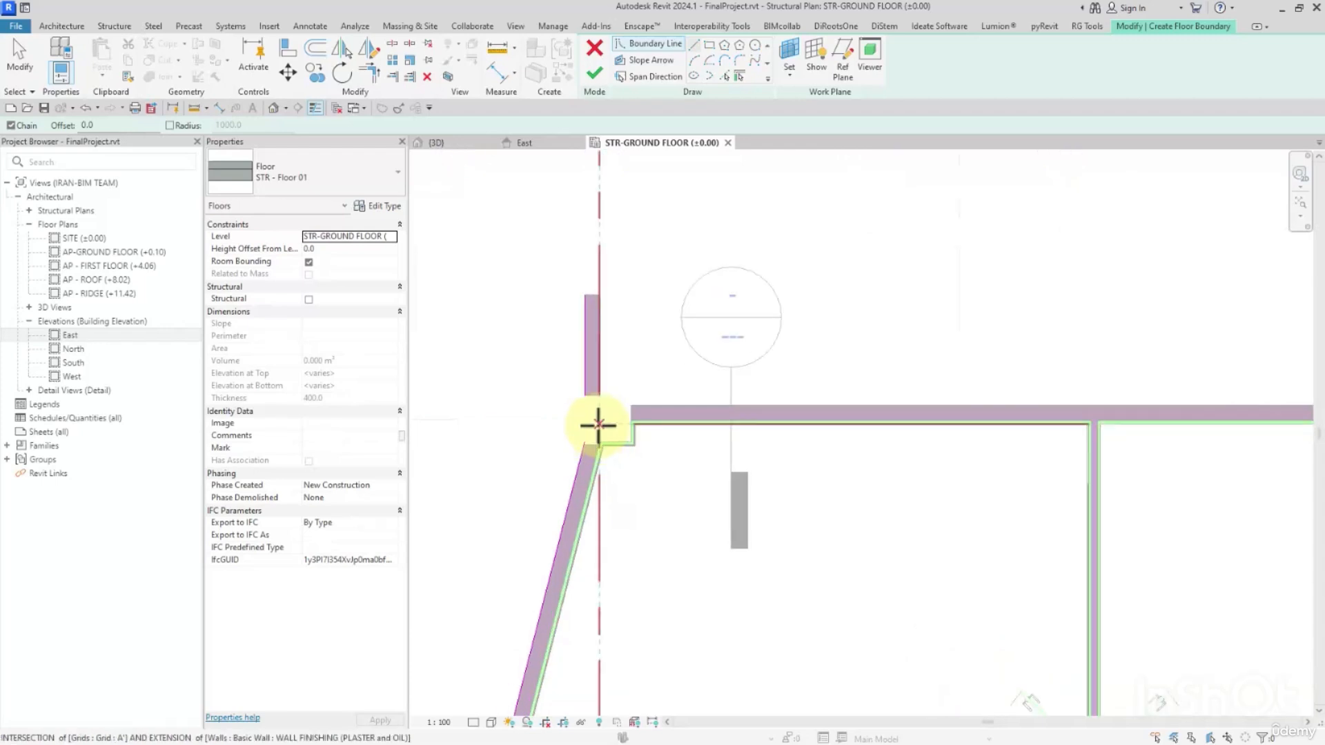
pyautogui.press('t')
pyautogui.press('r')
pyautogui.click(580, 324)
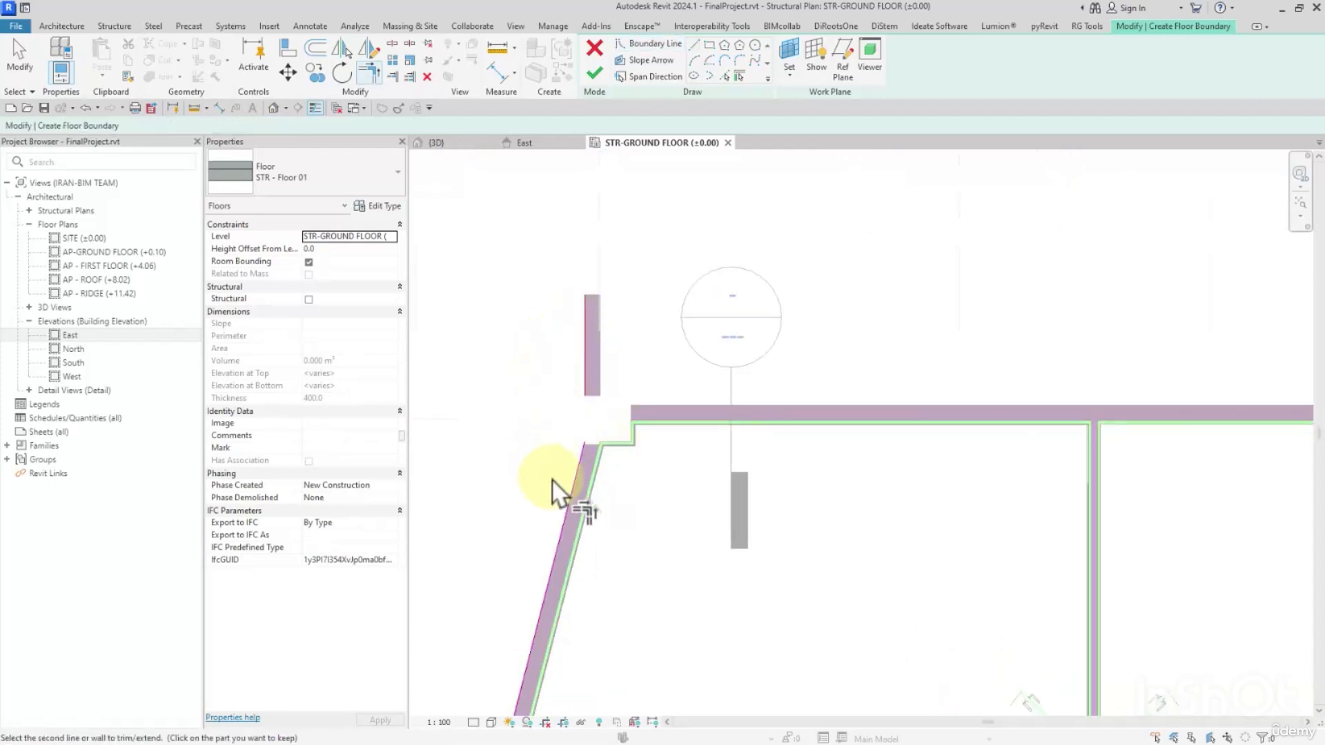
pyautogui.click(567, 488)
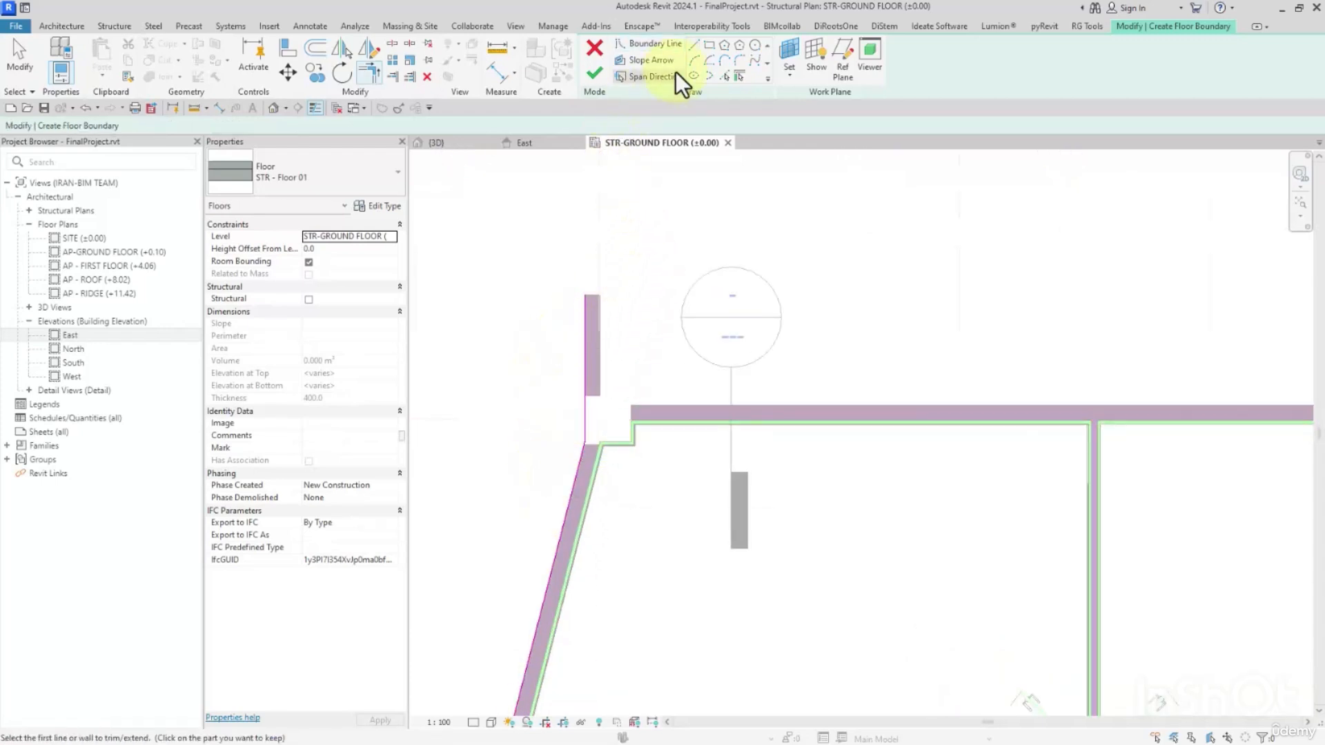
# Draw a horizontal boundary line joining the outer ends of the northwest block's two wing walls.
pyautogui.click(699, 47)
pyautogui.click(585, 296)
pyautogui.scroll(-1, 579, 297)
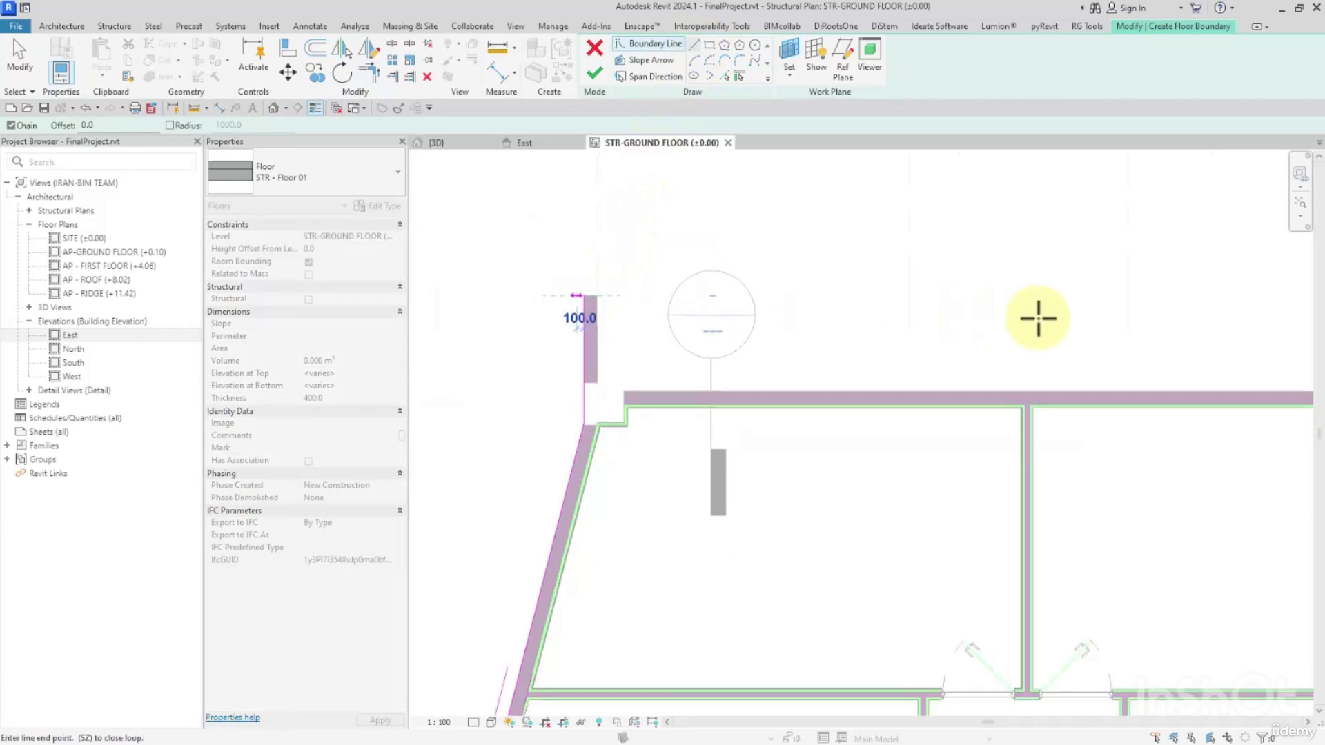
pyautogui.scroll(-2, 1039, 318)
pyautogui.moveTo(1038, 318); pyautogui.dragTo(552, 315, button='middle')
pyautogui.click(834, 300)
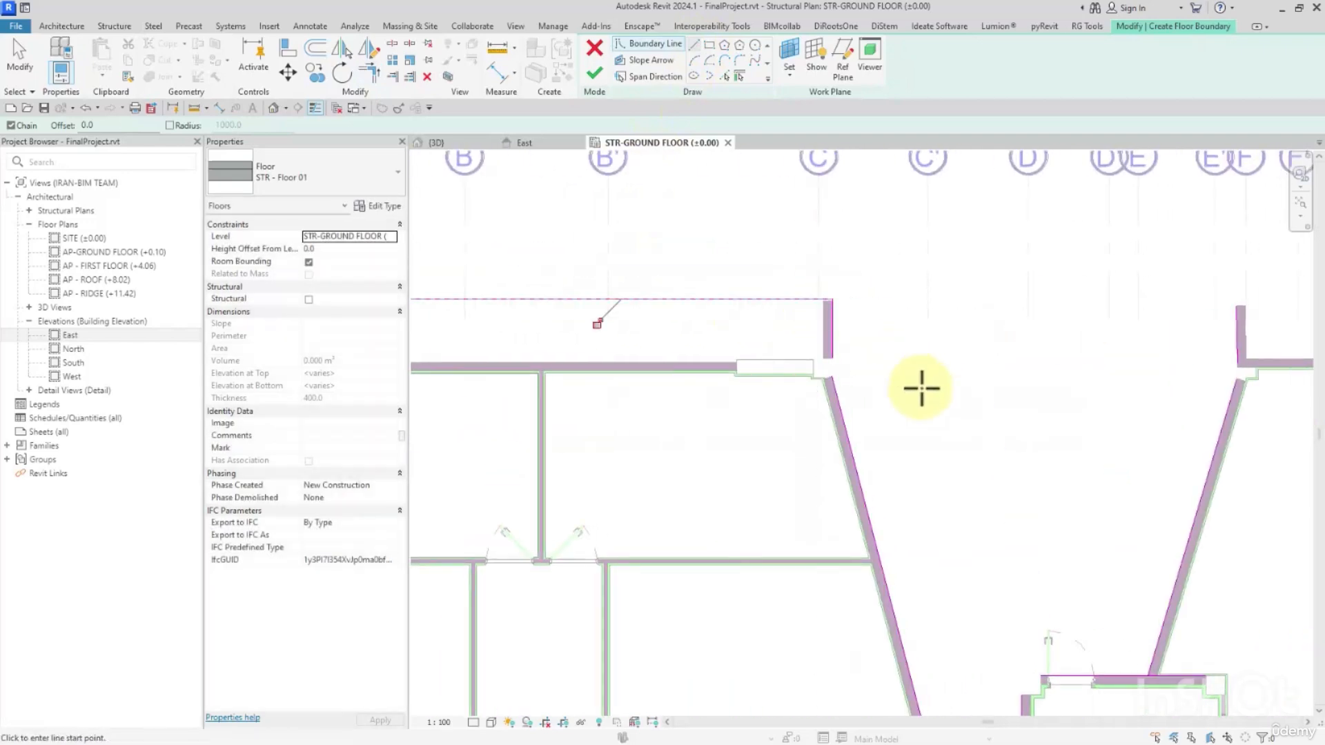
# Trim the boundary lines around the core east of the northwest block to meet at the core's northwest column corner.
pyautogui.press('t')
pyautogui.press('r')
pyautogui.scroll(2, 892, 347)
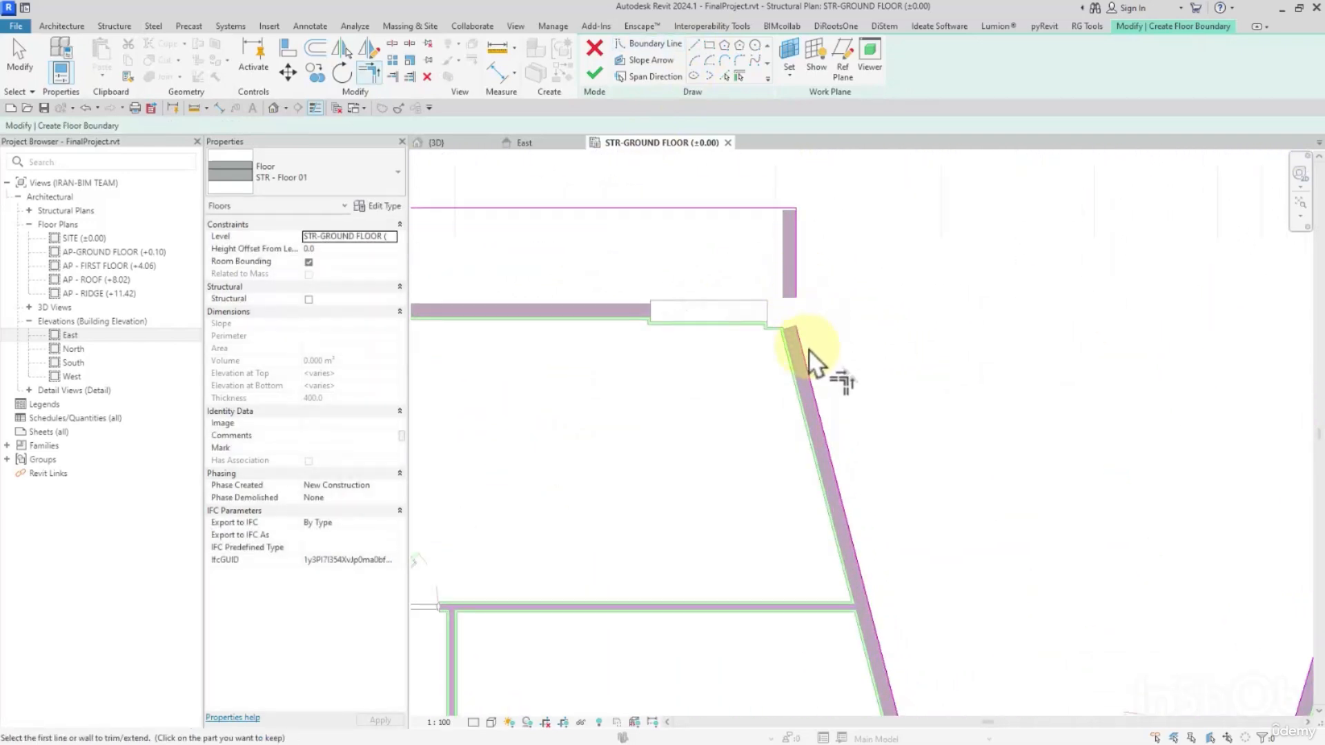
pyautogui.scroll(-3, 828, 372)
pyautogui.scroll(3, 773, 387)
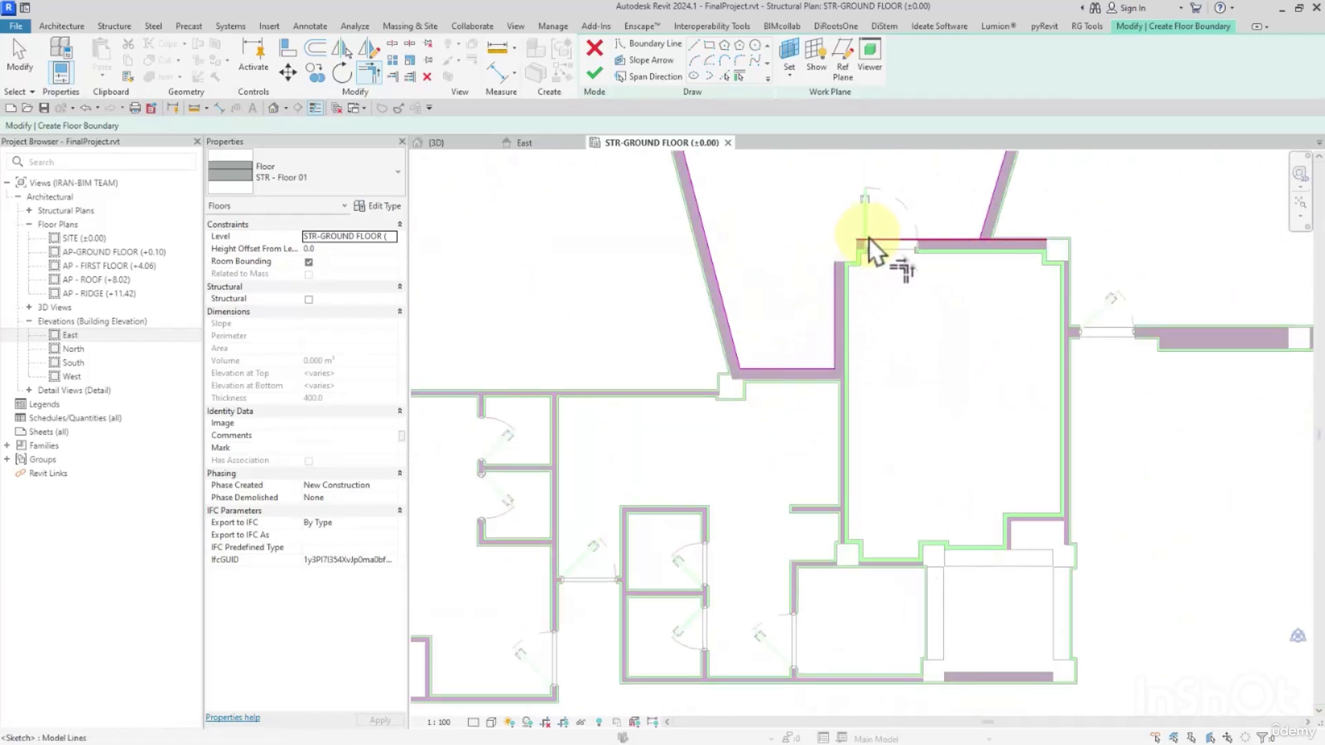
pyautogui.click(850, 287)
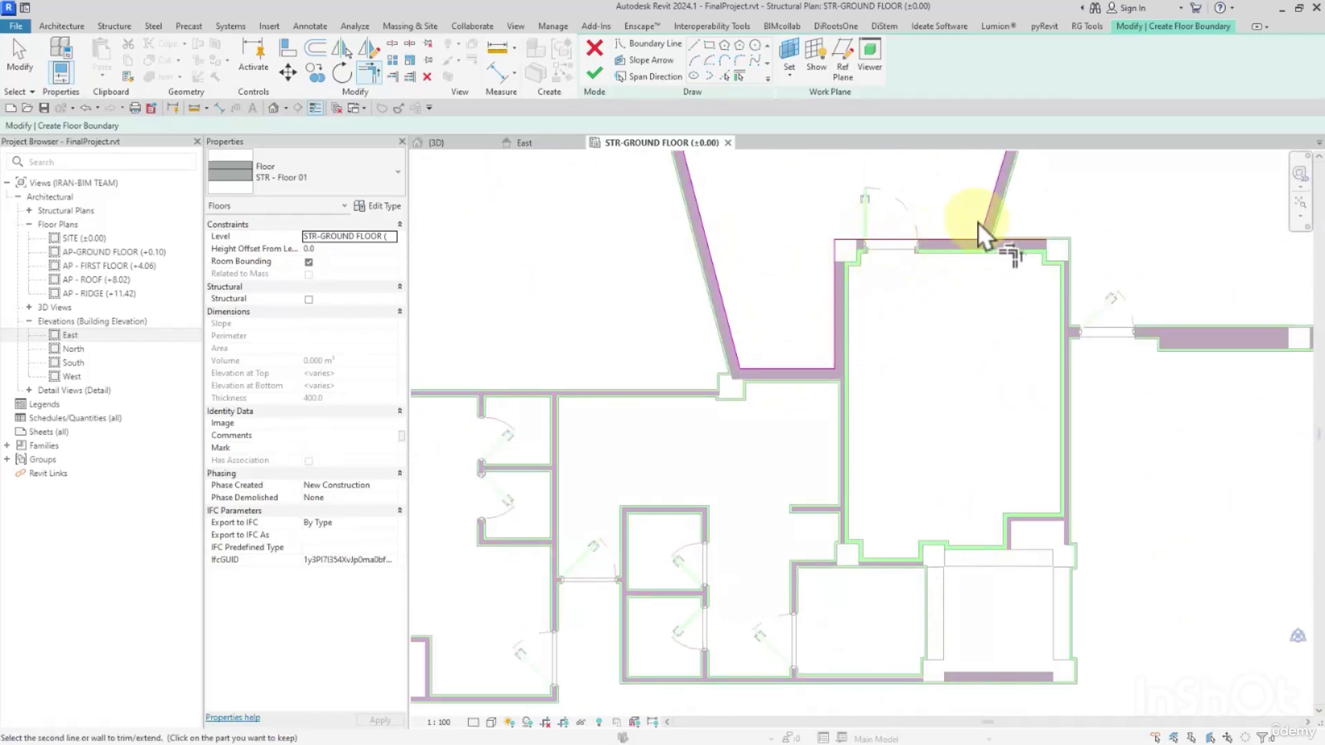
# Trim the boundary lines of the north central block's west slanted wall and west wing wall to a corner.
pyautogui.scroll(-3, 928, 286)
pyautogui.scroll(3, 789, 561)
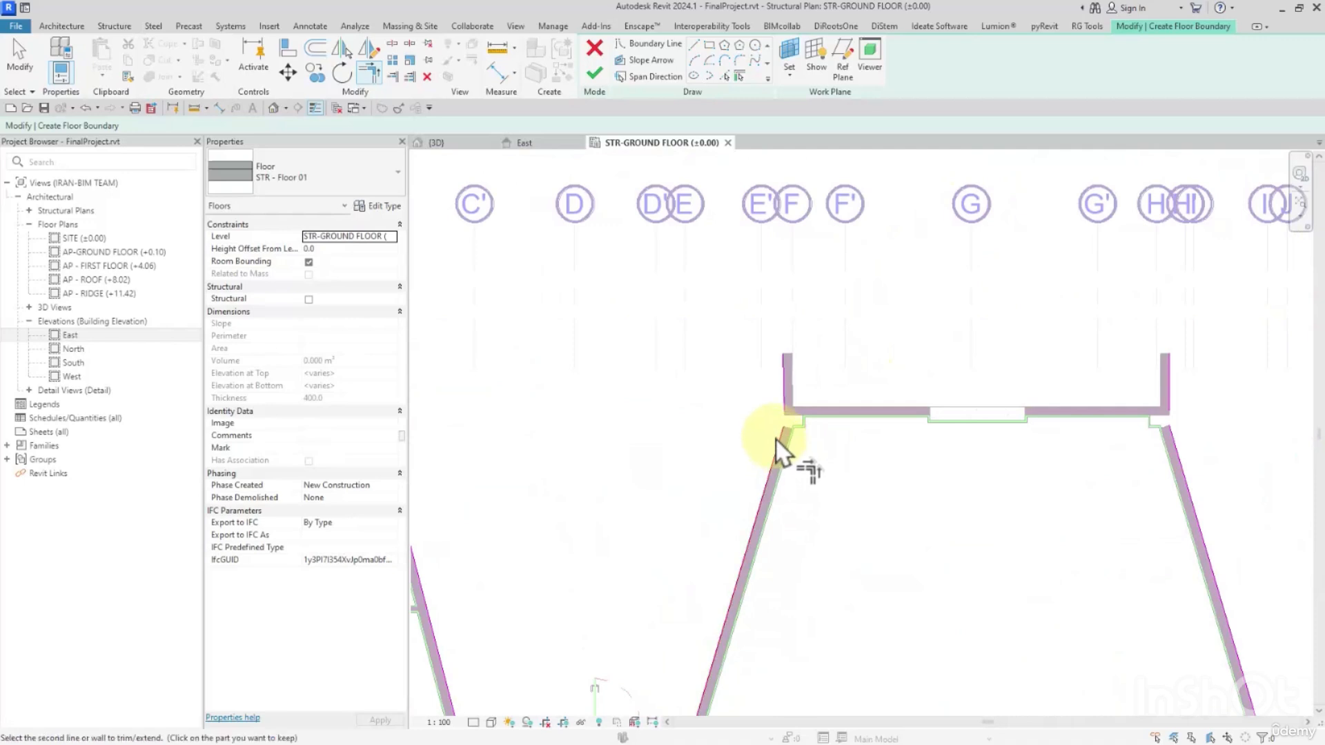
pyautogui.click(786, 390)
# Draw a horizontal boundary line joining the outer ends of the north central block's two wing walls.
pyautogui.click(694, 44)
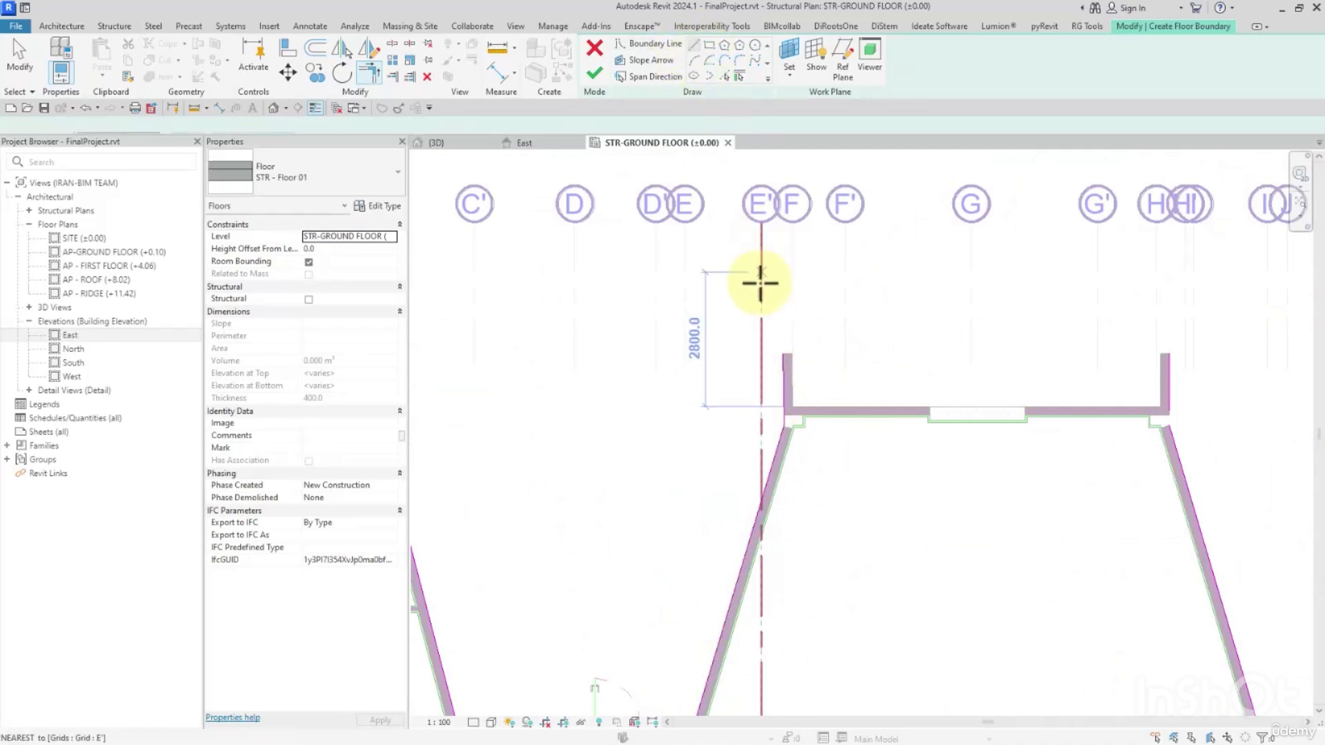
pyautogui.click(785, 353)
pyautogui.click(1169, 352)
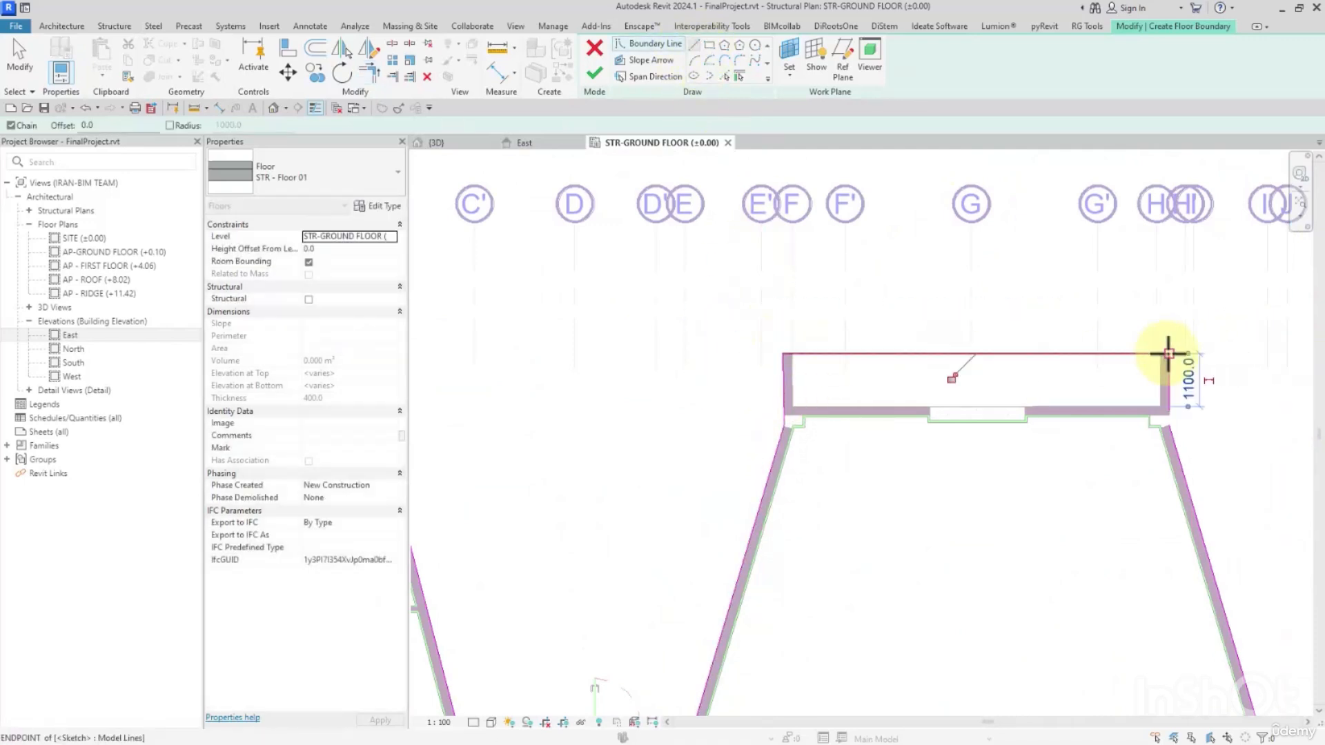
# Trim the boundary lines from the north central block's east slanted wall along the restroom core's north edge to its east wall.
pyautogui.moveTo(1269, 443); pyautogui.dragTo(1074, 332, button='middle')
pyautogui.press('t')
pyautogui.press('r')
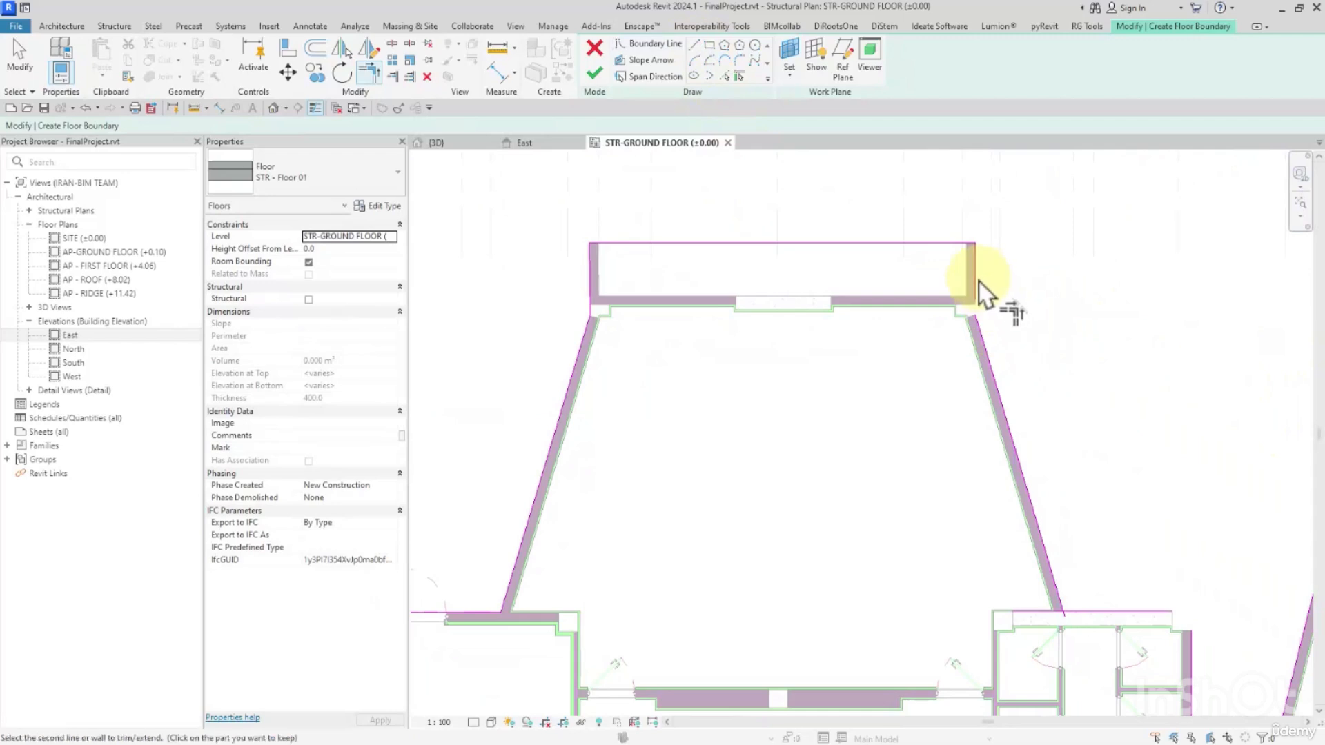
pyautogui.moveTo(1117, 593); pyautogui.dragTo(940, 375, button='middle')
pyautogui.click(885, 373)
pyautogui.click(911, 378)
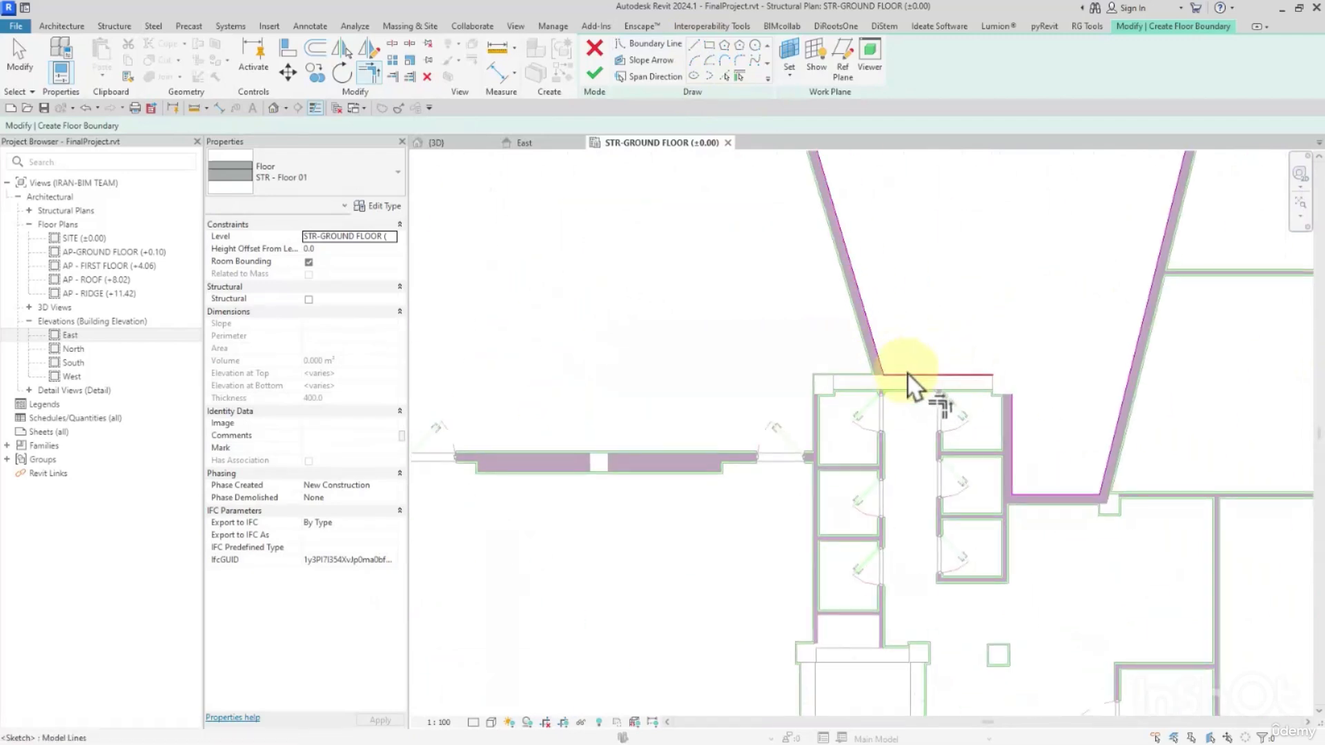
pyautogui.scroll(3, 997, 392)
pyautogui.click(961, 355)
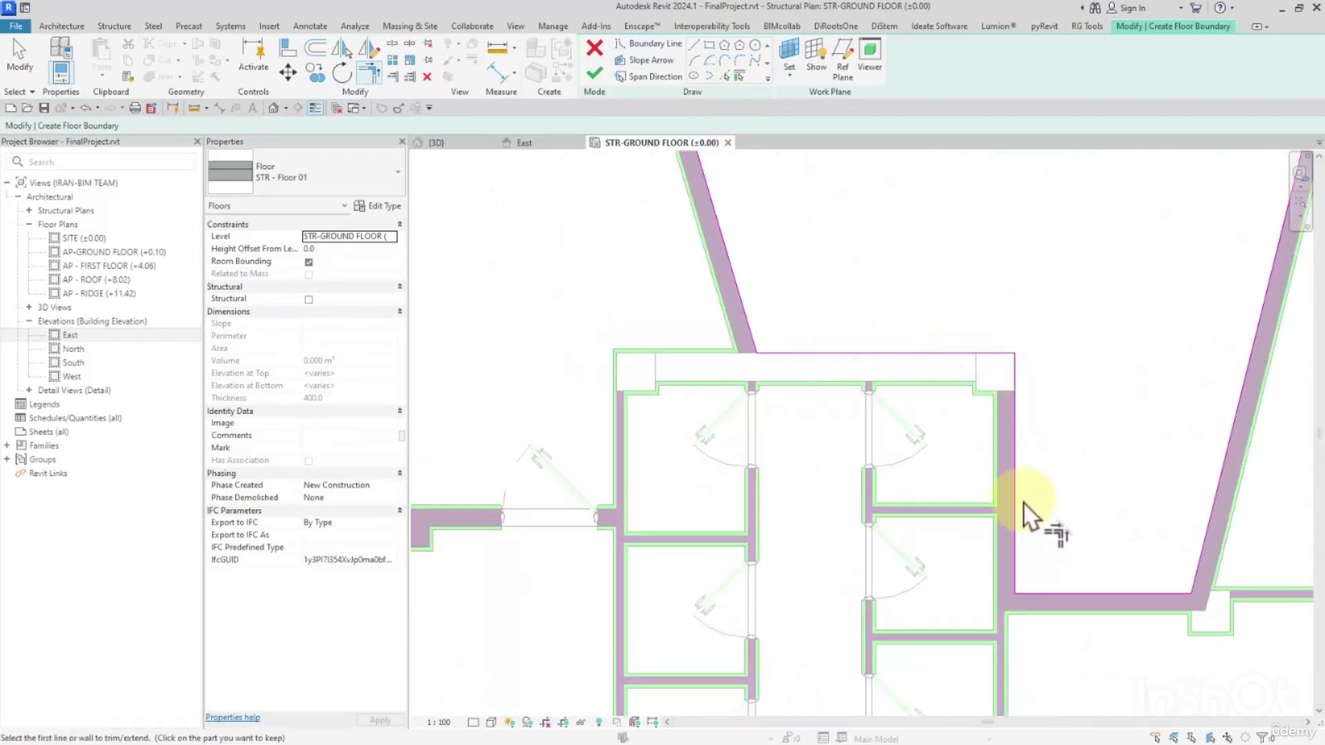
# Trim the boundary lines of the northeast block's west slanted wall and west wing wall to a corner.
pyautogui.scroll(-2, 1145, 483)
pyautogui.moveTo(1217, 380)
pyautogui.mouseDown(button='middle')
pyautogui.moveTo(818, 597)
pyautogui.moveTo(738, 680)
pyautogui.mouseUp(button='middle')
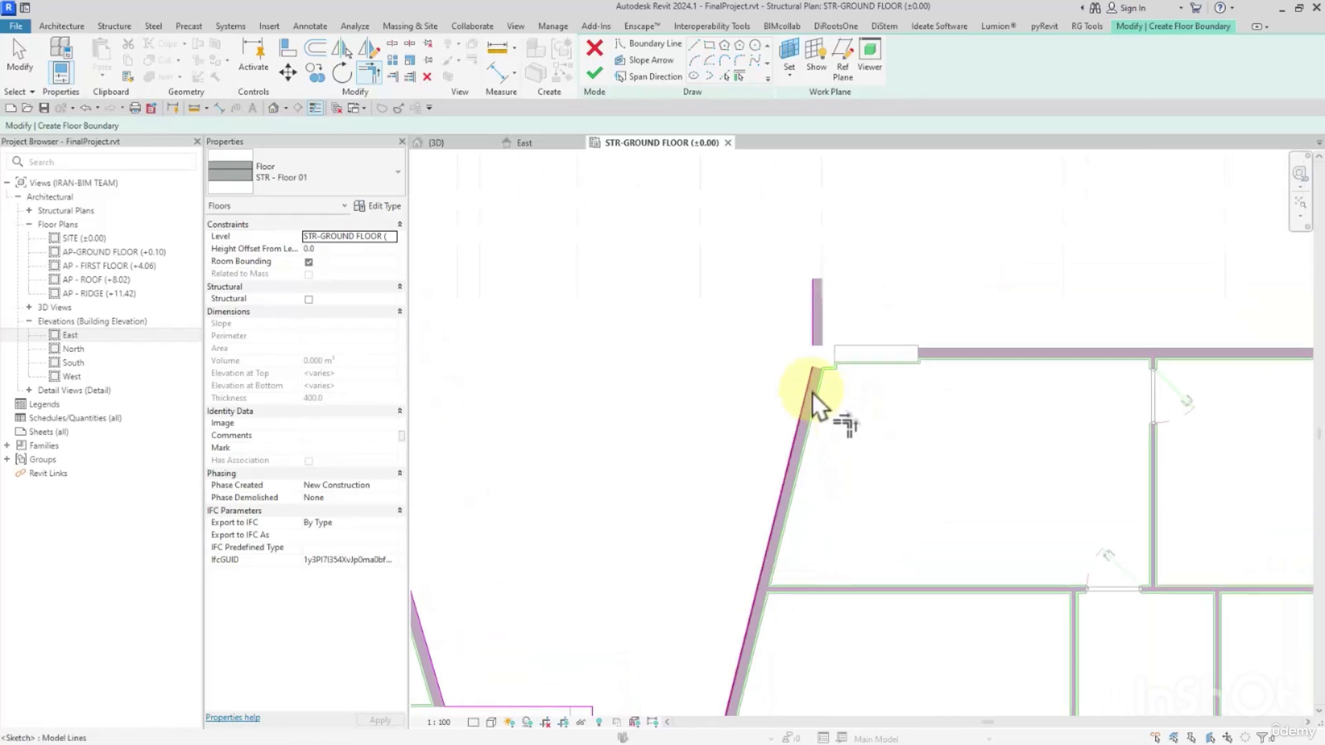
pyautogui.click(809, 388)
pyautogui.click(812, 338)
# Draw a horizontal boundary line about 12200 mm long joining the outer ends of the northeast block's two wing walls.
pyautogui.click(692, 48)
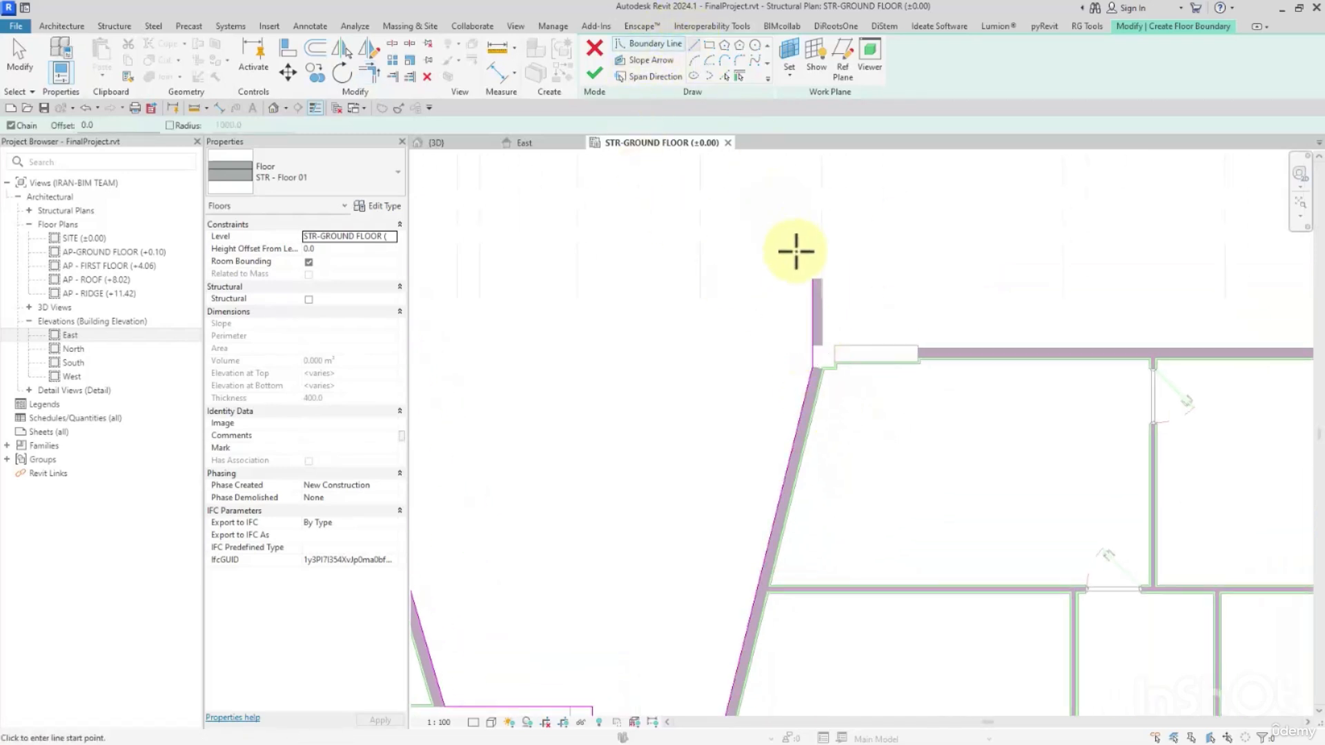
pyautogui.click(812, 281)
pyautogui.scroll(-2, 813, 283)
pyautogui.moveTo(1236, 287); pyautogui.dragTo(939, 285, button='middle')
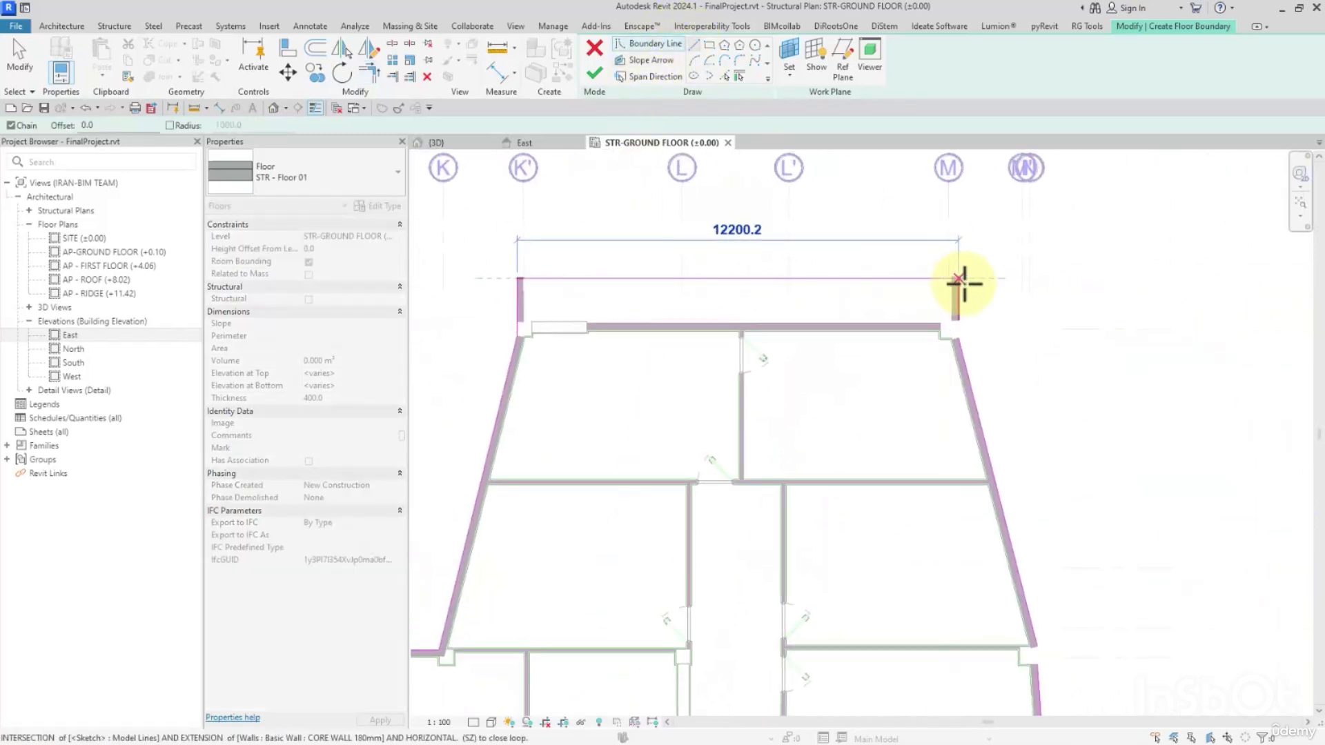
pyautogui.click(956, 279)
# Trim the boundary lines of the northeast block's east wing wall and east slanted wall to a corner.
pyautogui.press('Escape')
pyautogui.press('Escape')
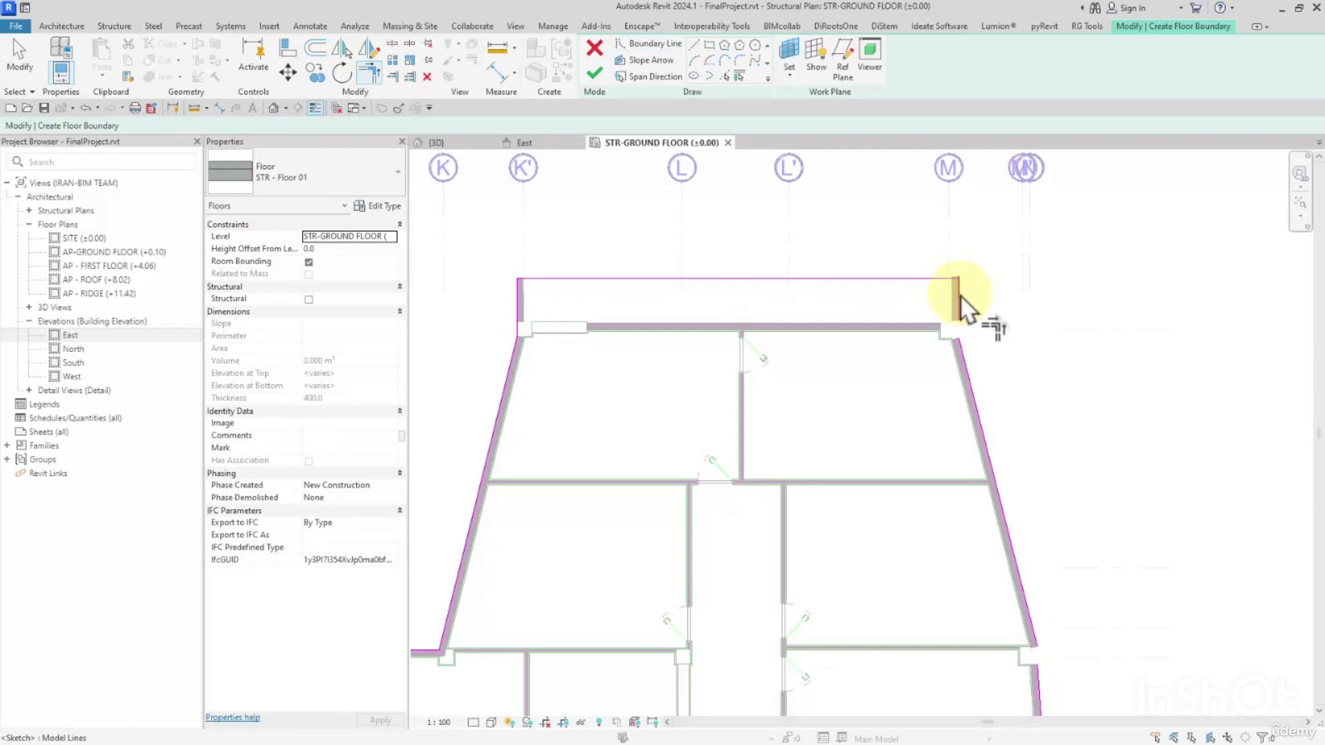
pyautogui.scroll(5, 973, 297)
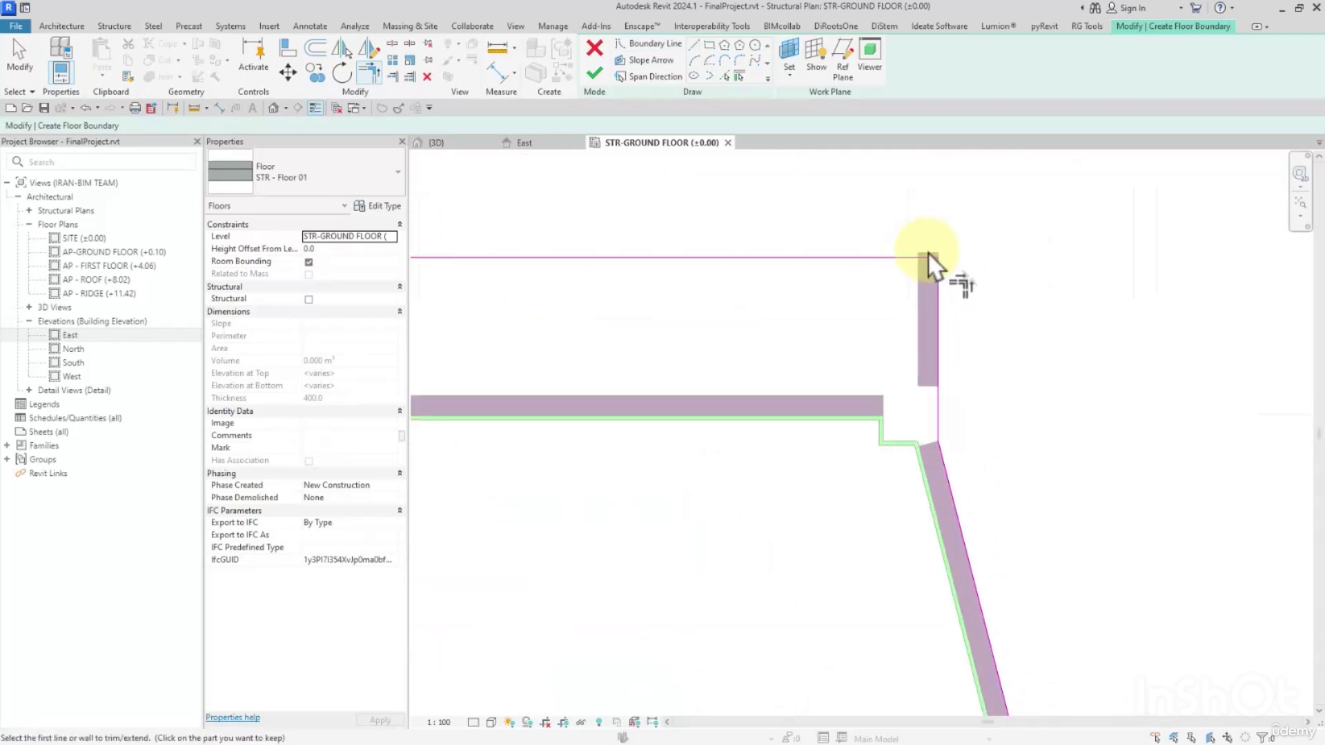
# Draw a short vertical boundary line closing the column gap between the northeast block's two slanted east walls.
pyautogui.scroll(-4, 934, 259)
pyautogui.moveTo(1002, 379); pyautogui.dragTo(913, 120, button='middle')
pyautogui.scroll(3, 933, 454)
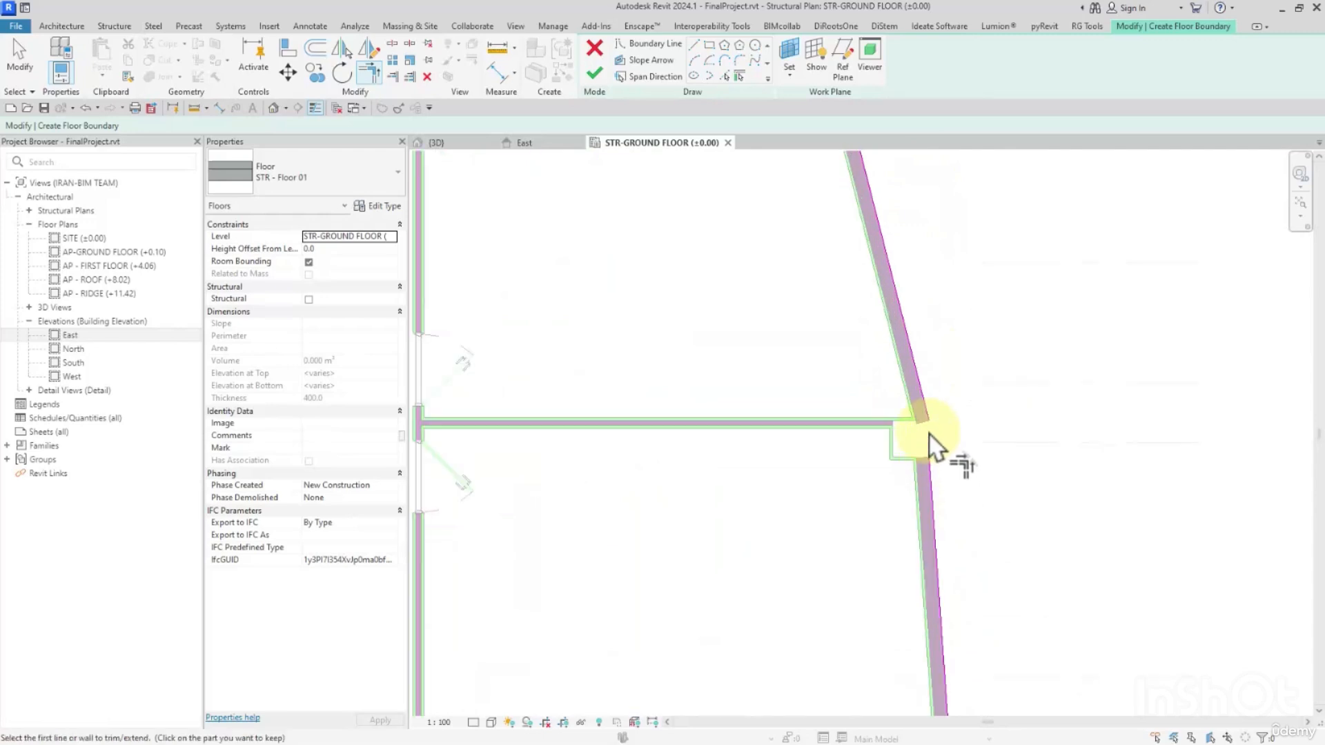
pyautogui.click(694, 44)
pyautogui.scroll(1, 889, 402)
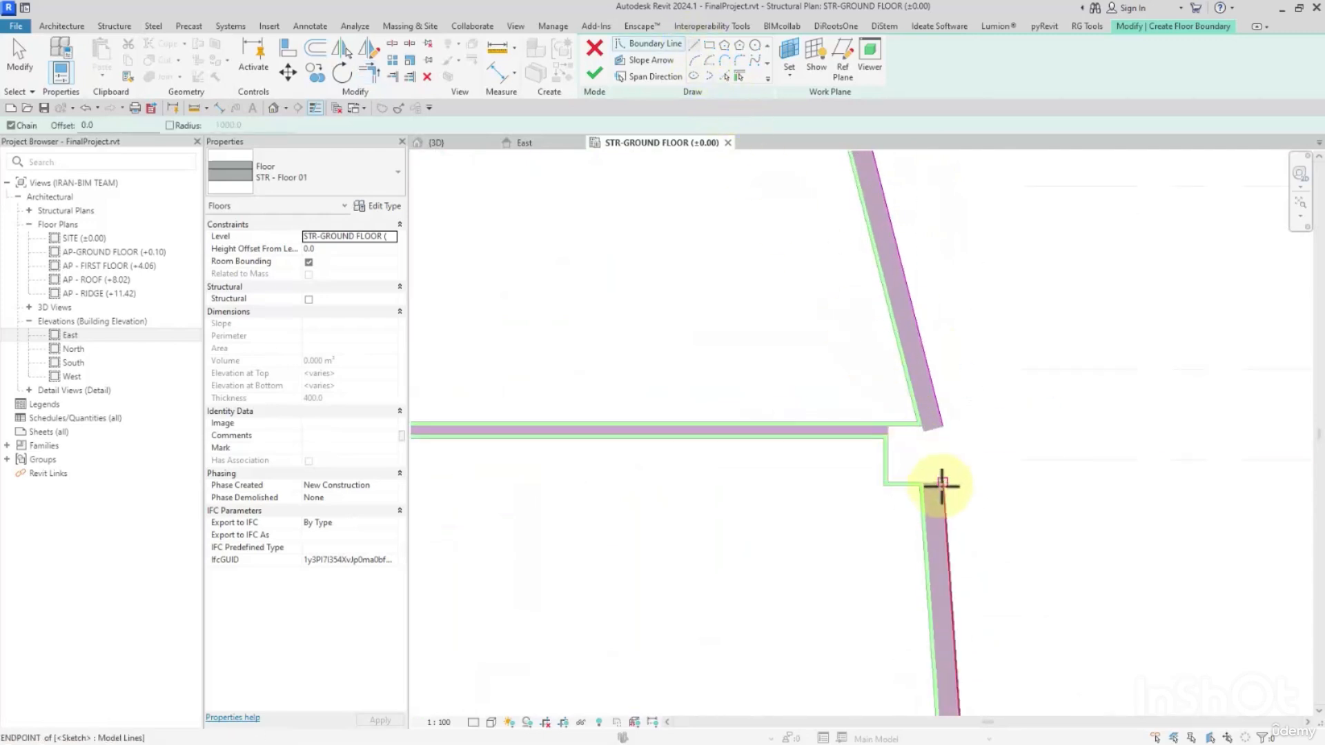
pyautogui.click(943, 481)
pyautogui.click(944, 427)
# Trim the vertical boundary line of the recessed east facade and the horizontal wall line above it to a corner.
pyautogui.scroll(-2, 944, 407)
pyautogui.moveTo(992, 552); pyautogui.dragTo(984, 418, button='middle')
pyautogui.scroll(2, 944, 505)
pyautogui.scroll(1, 941, 484)
pyautogui.press('t')
pyautogui.press('r')
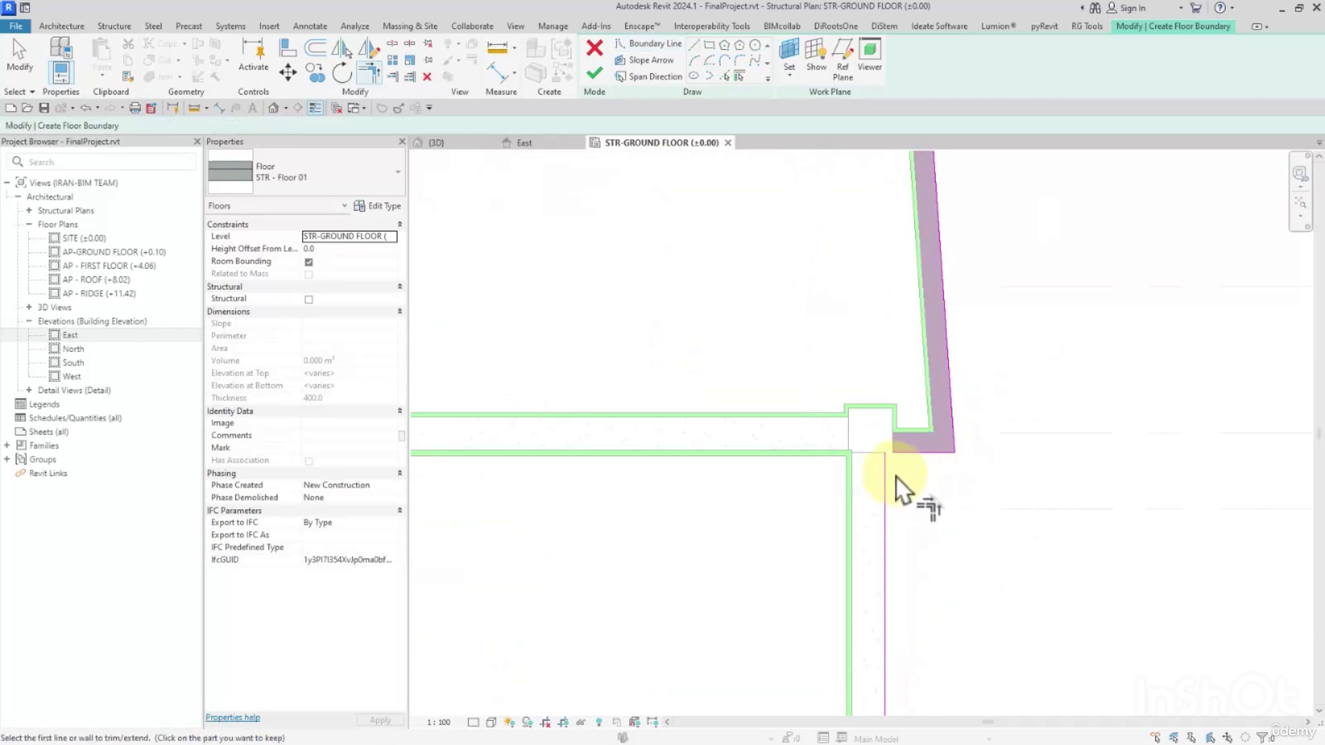
pyautogui.click(885, 477)
pyautogui.click(908, 453)
# Draw a short horizontal boundary line joining the two offset vertical wall lines of the recessed east facade.
pyautogui.scroll(-3, 914, 465)
pyautogui.moveTo(928, 592); pyautogui.dragTo(923, 450, button='middle')
pyautogui.scroll(2, 924, 462)
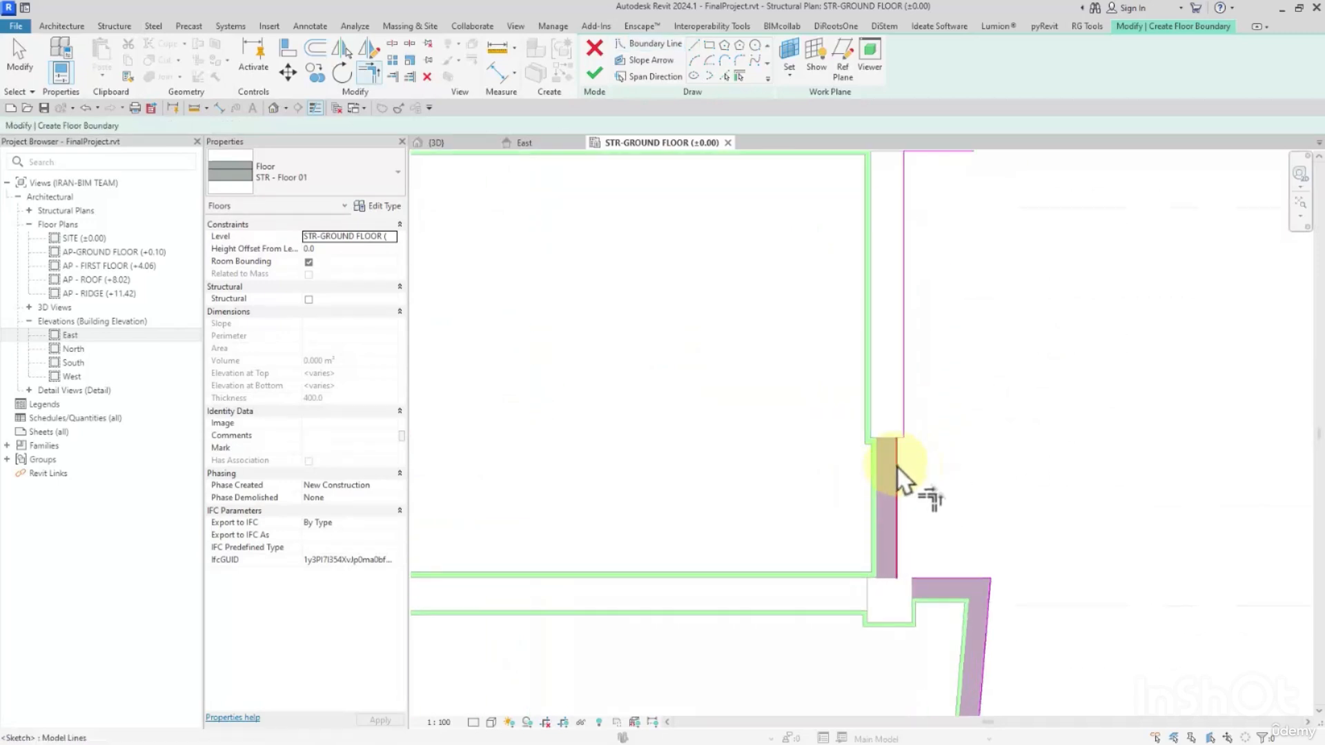
pyautogui.click(696, 45)
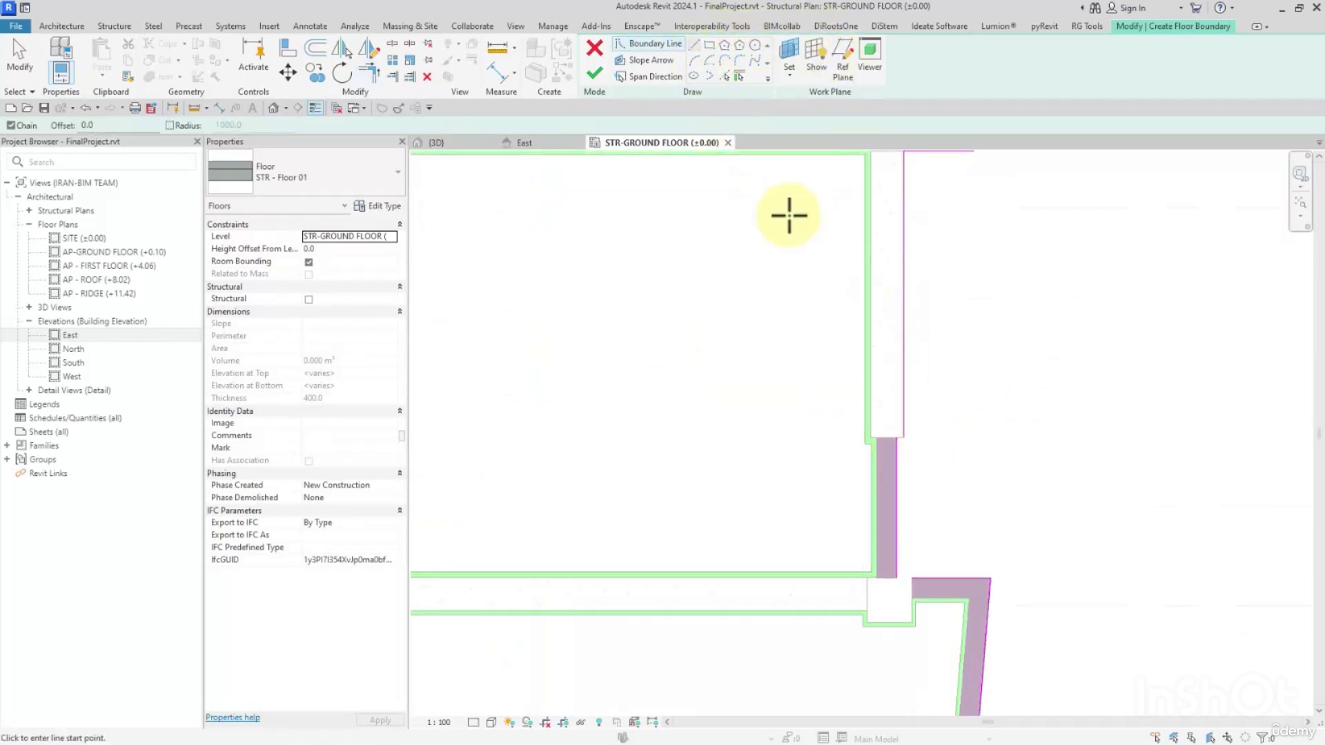
pyautogui.scroll(2, 908, 473)
pyautogui.click(892, 489)
pyautogui.click(878, 488)
# Trim the recessed east facade's lower vertical line and the southeast block's short north wall line to a corner.
pyautogui.scroll(-3, 904, 499)
pyautogui.moveTo(947, 556); pyautogui.dragTo(911, 377, button='middle')
pyautogui.press('t')
pyautogui.press('r')
pyautogui.click(854, 416)
pyautogui.click(870, 419)
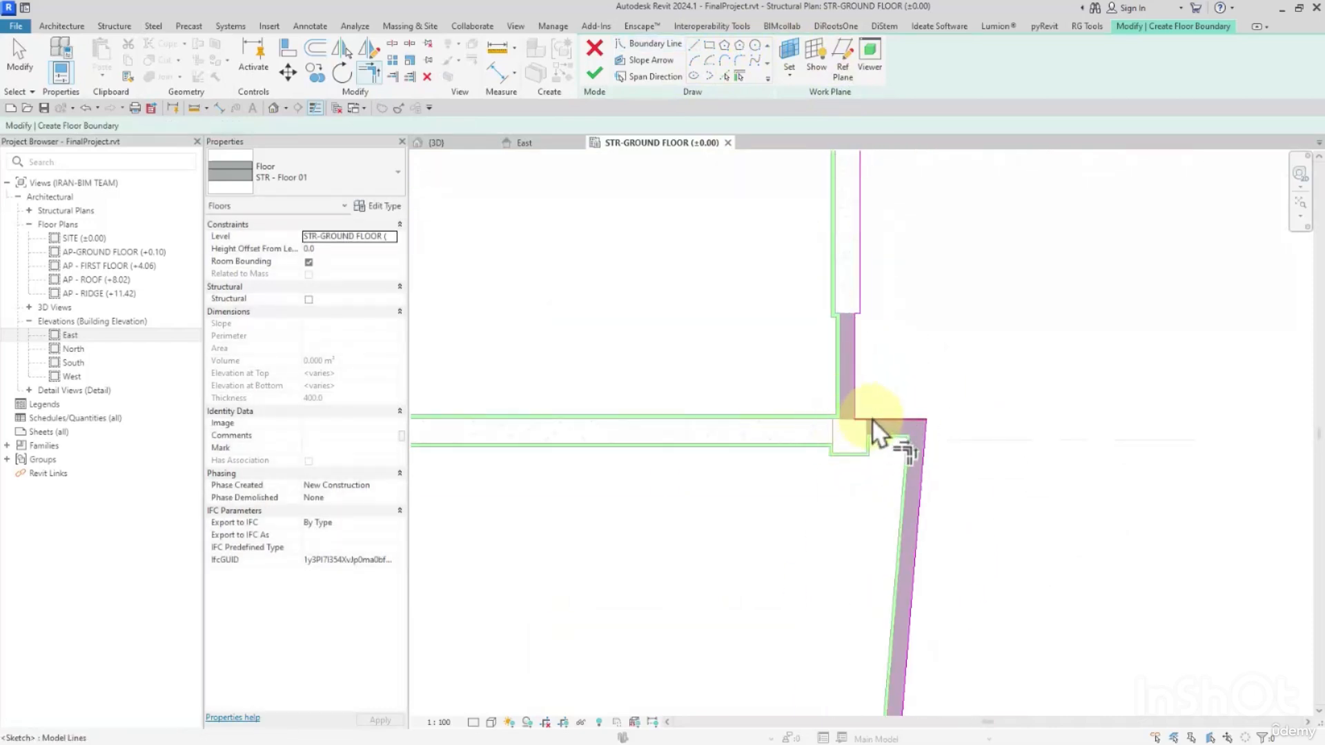
# Draw a short vertical boundary line closing the column gap between the southeast block's two slanted east walls.
pyautogui.scroll(-2, 917, 469)
pyautogui.moveTo(972, 551); pyautogui.dragTo(975, 352, button='middle')
pyautogui.scroll(1, 921, 421)
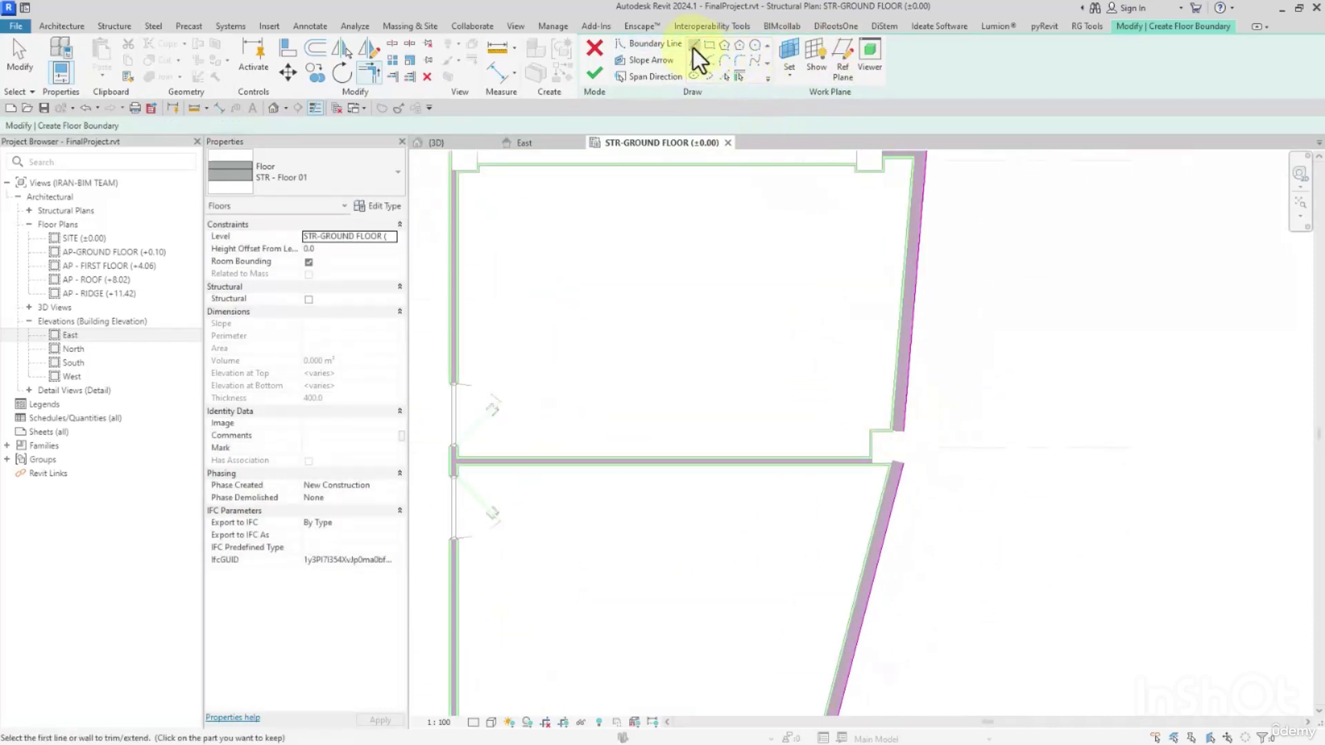
pyautogui.click(693, 48)
pyautogui.scroll(2, 925, 478)
pyautogui.click(889, 457)
pyautogui.click(890, 396)
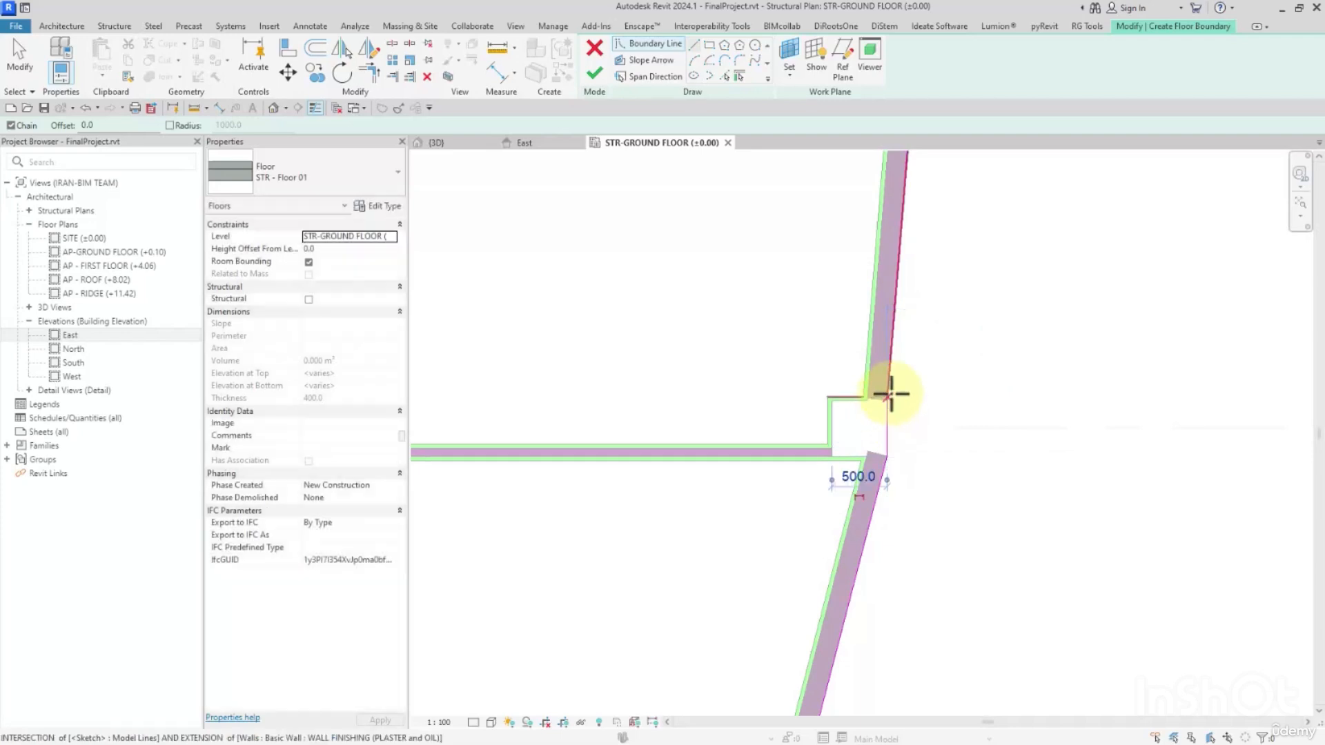
# Trim the boundary lines of the southeast block's east slanted wall and east wing wall to a corner.
pyautogui.scroll(-2, 890, 401)
pyautogui.moveTo(876, 532); pyautogui.dragTo(1007, 151, button='middle')
pyautogui.scroll(2, 937, 436)
pyautogui.press('t')
pyautogui.press('r')
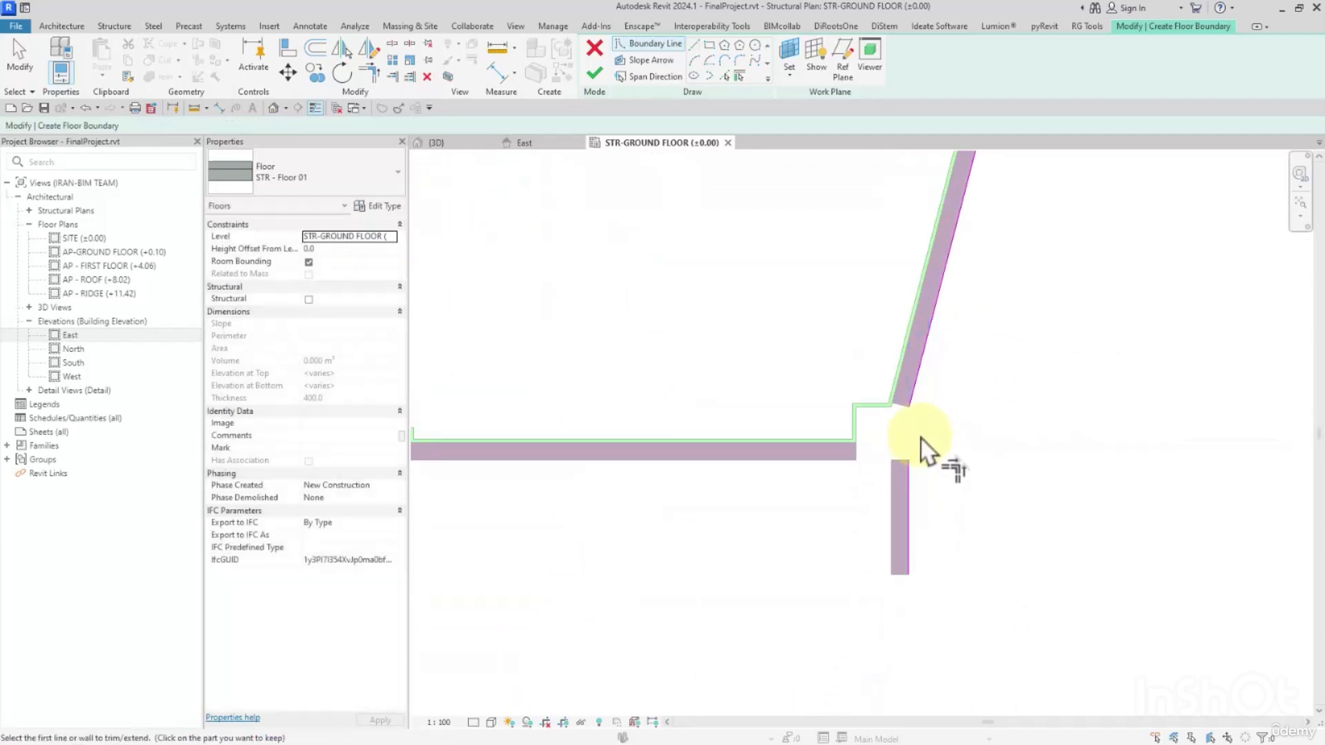
pyautogui.click(907, 399)
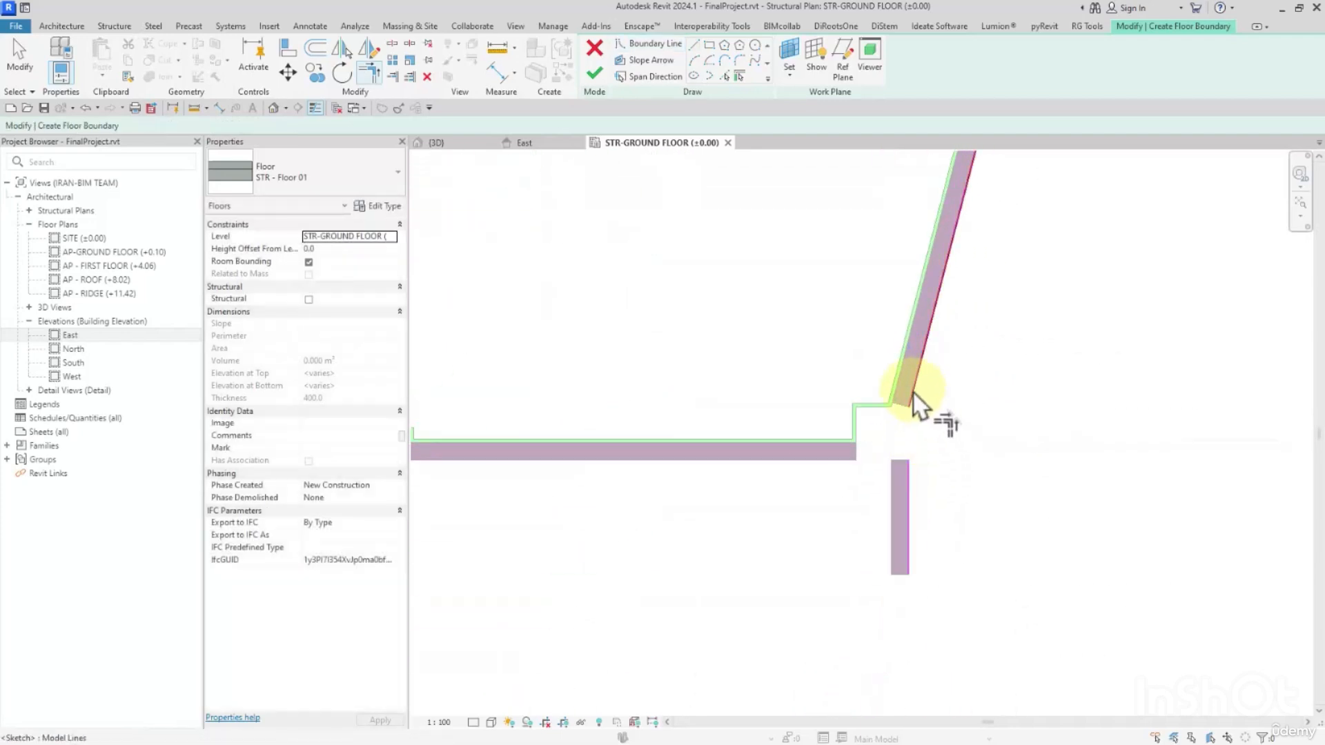
pyautogui.click(915, 493)
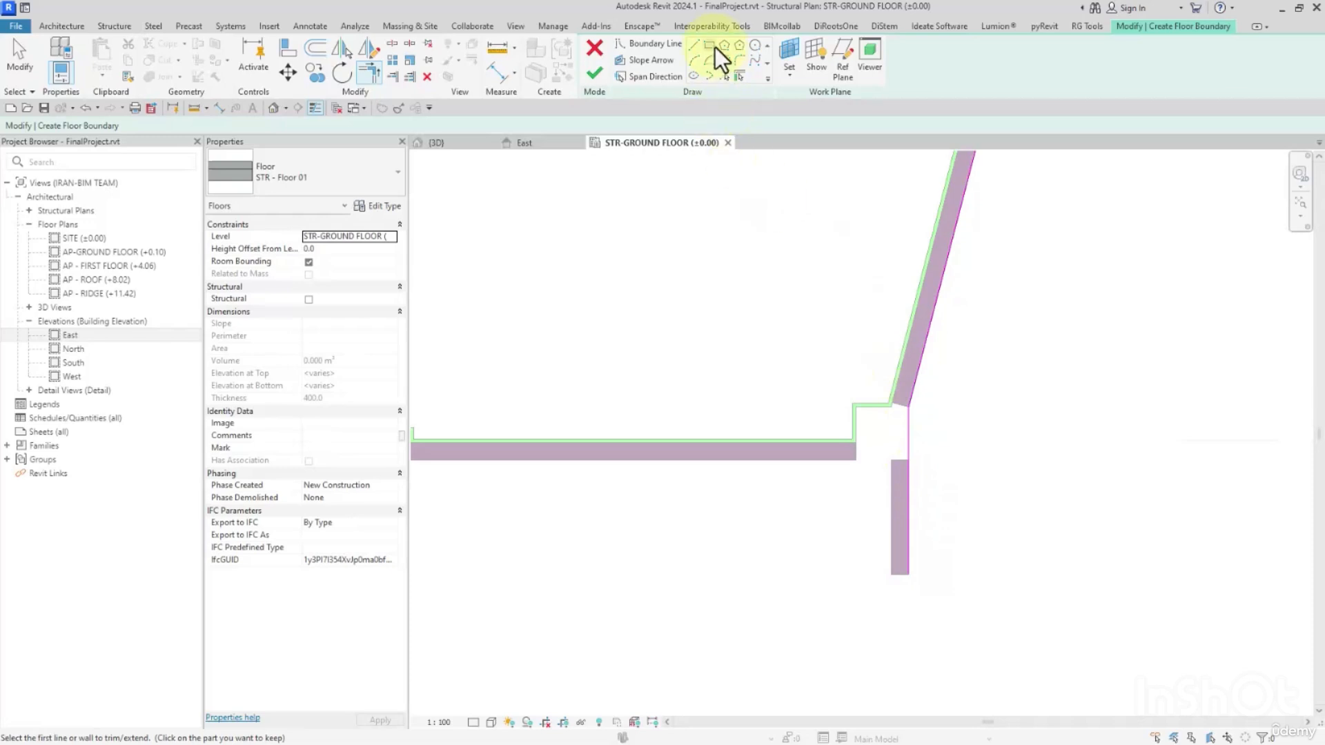
# Draw a horizontal boundary line joining the outer ends of the southeast block's two wing walls.
pyautogui.click(910, 574)
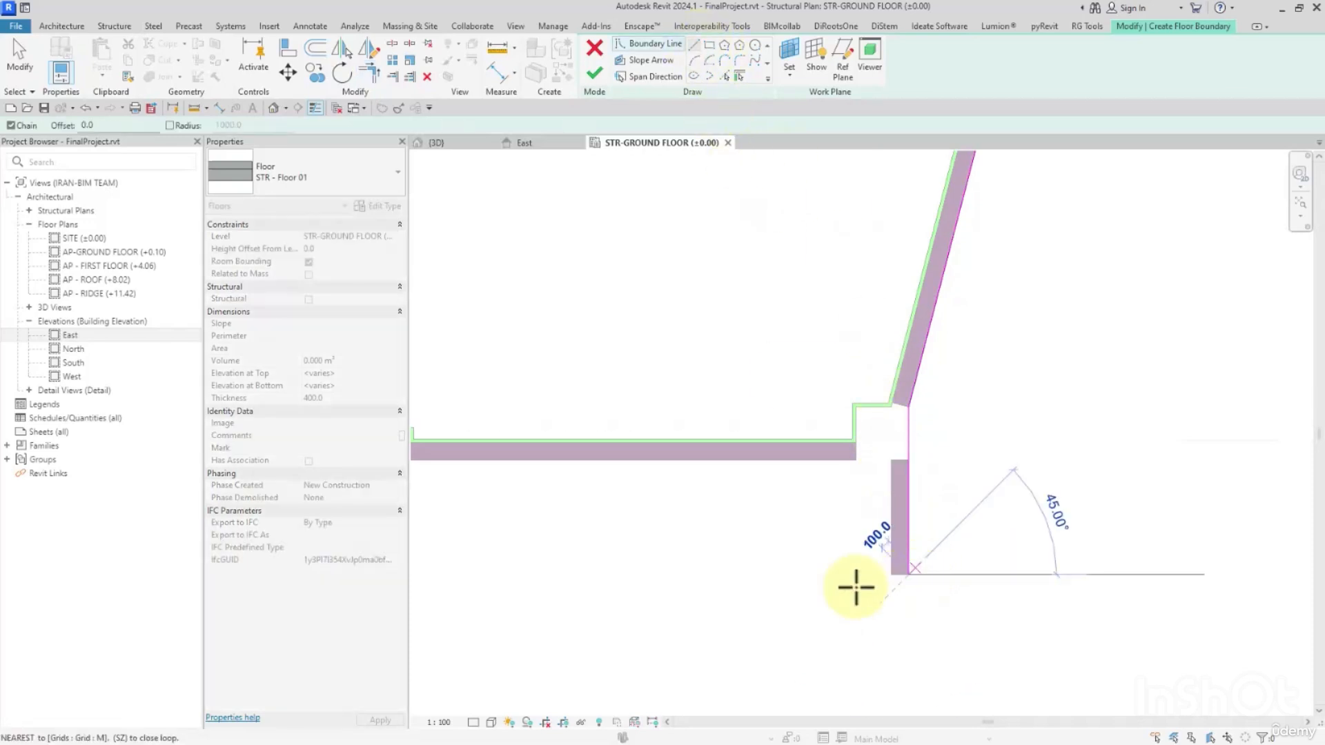
pyautogui.scroll(-3, 842, 588)
pyautogui.moveTo(735, 588); pyautogui.dragTo(1151, 570, button='middle')
pyautogui.click(712, 564)
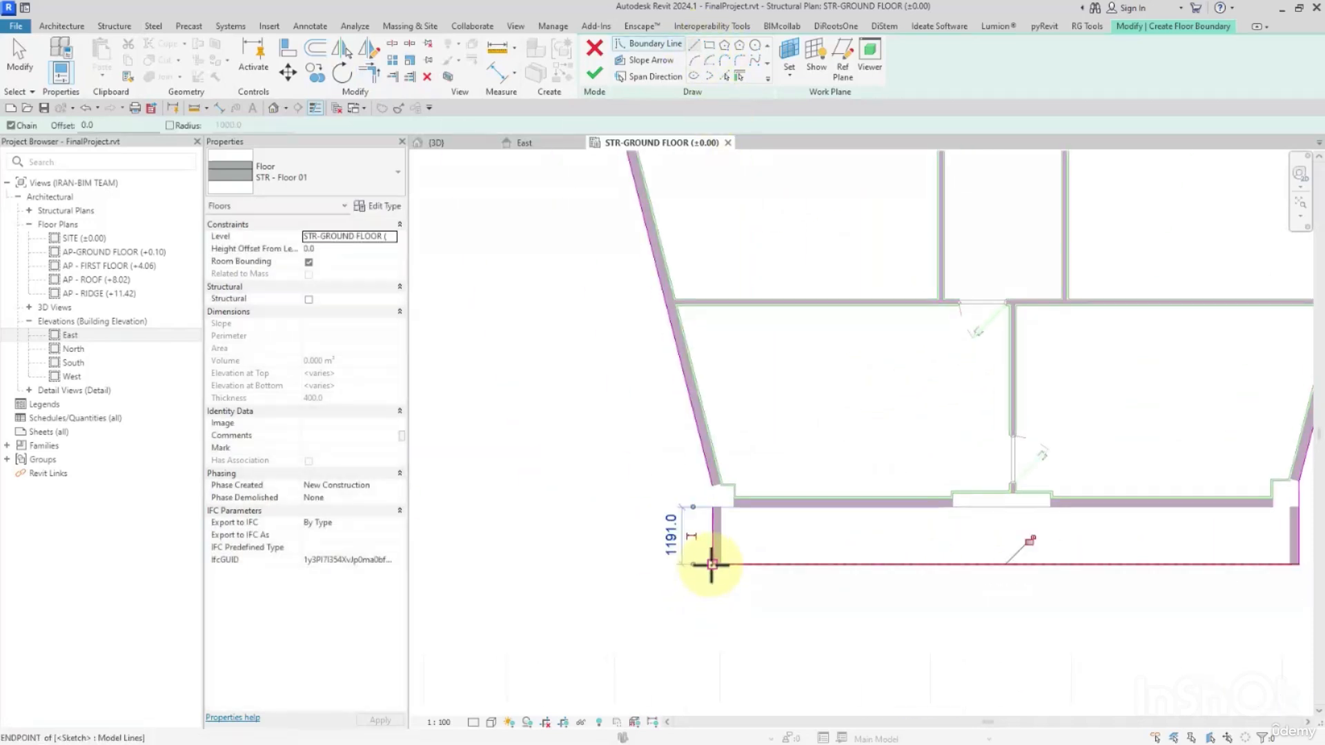
# Trim the southeast block's west slanted wall line to its wing wall line and to the horizontal line linking the central block.
pyautogui.press('t')
pyautogui.press('r')
pyautogui.scroll(-2, 717, 469)
pyautogui.scroll(2, 614, 243)
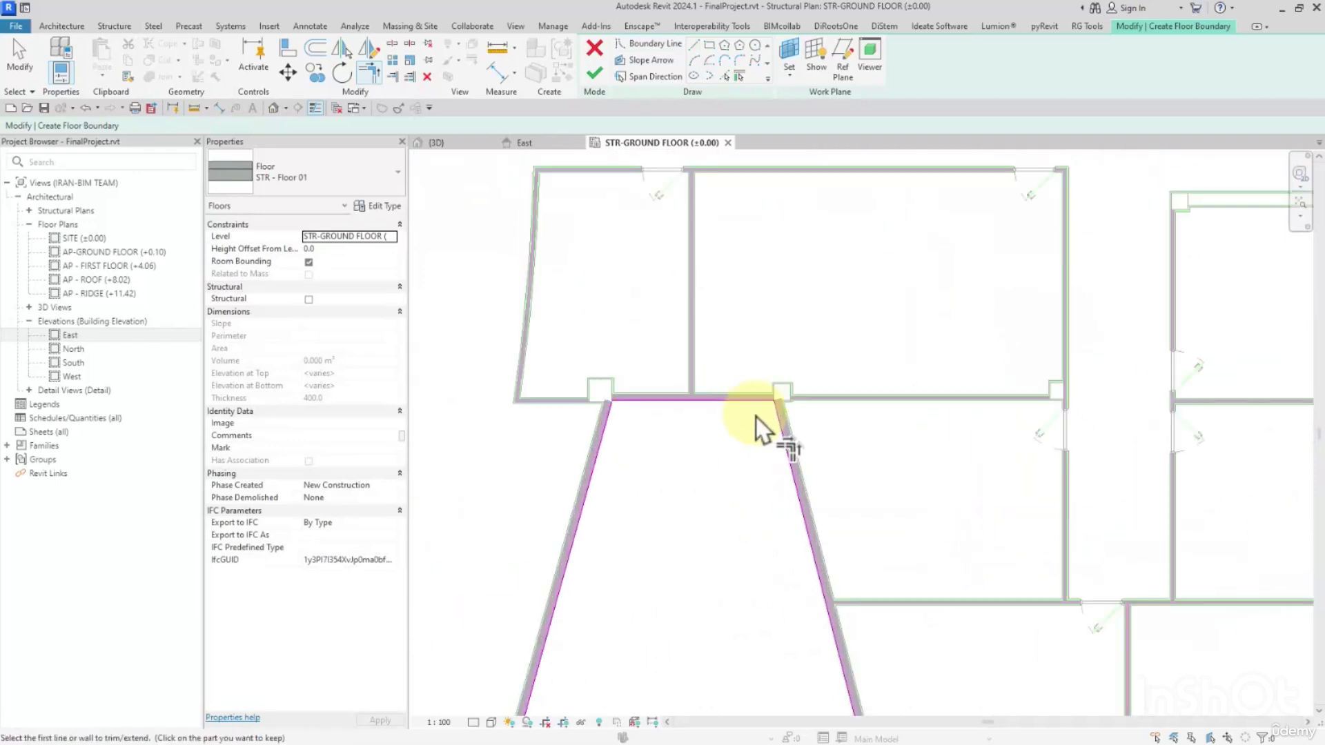
pyautogui.click(666, 400)
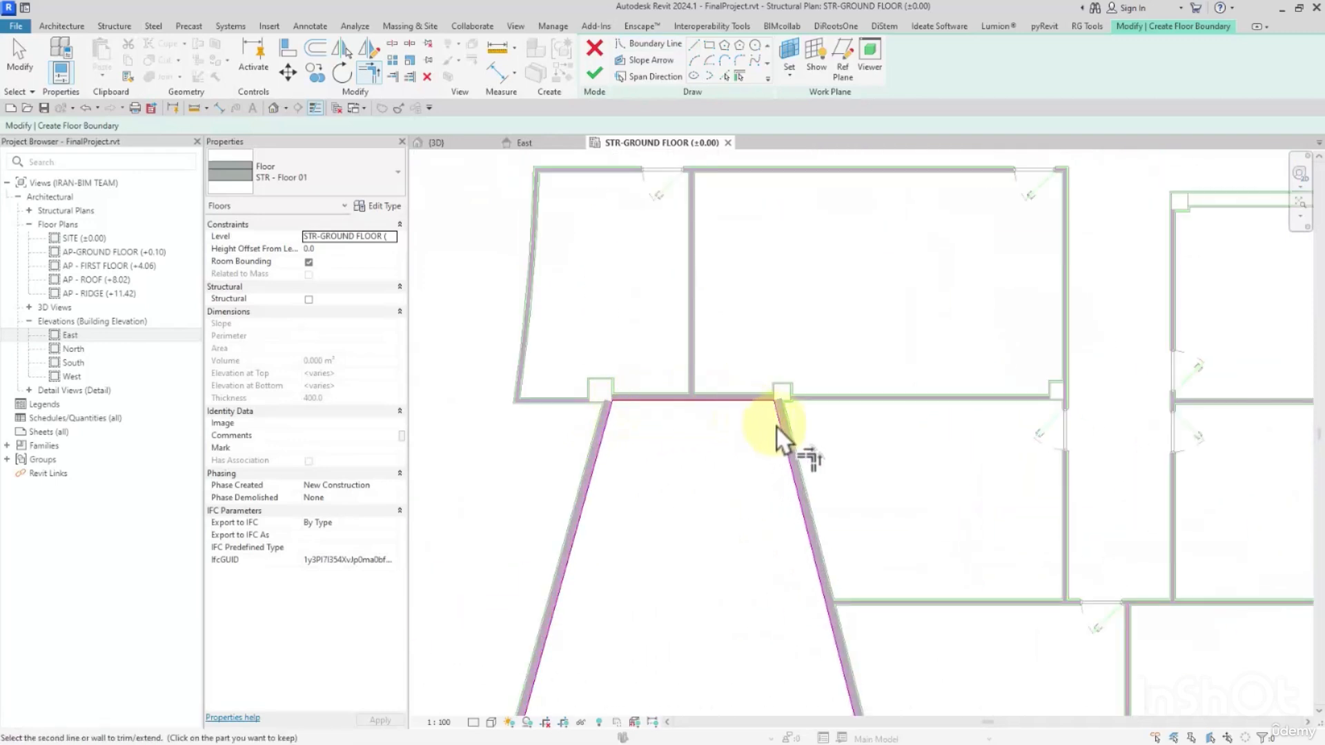
# Trim the south central block's bottom boundary line to corners with its east and west wing wall lines.
pyautogui.scroll(-2, 690, 555)
pyautogui.scroll(3, 804, 409)
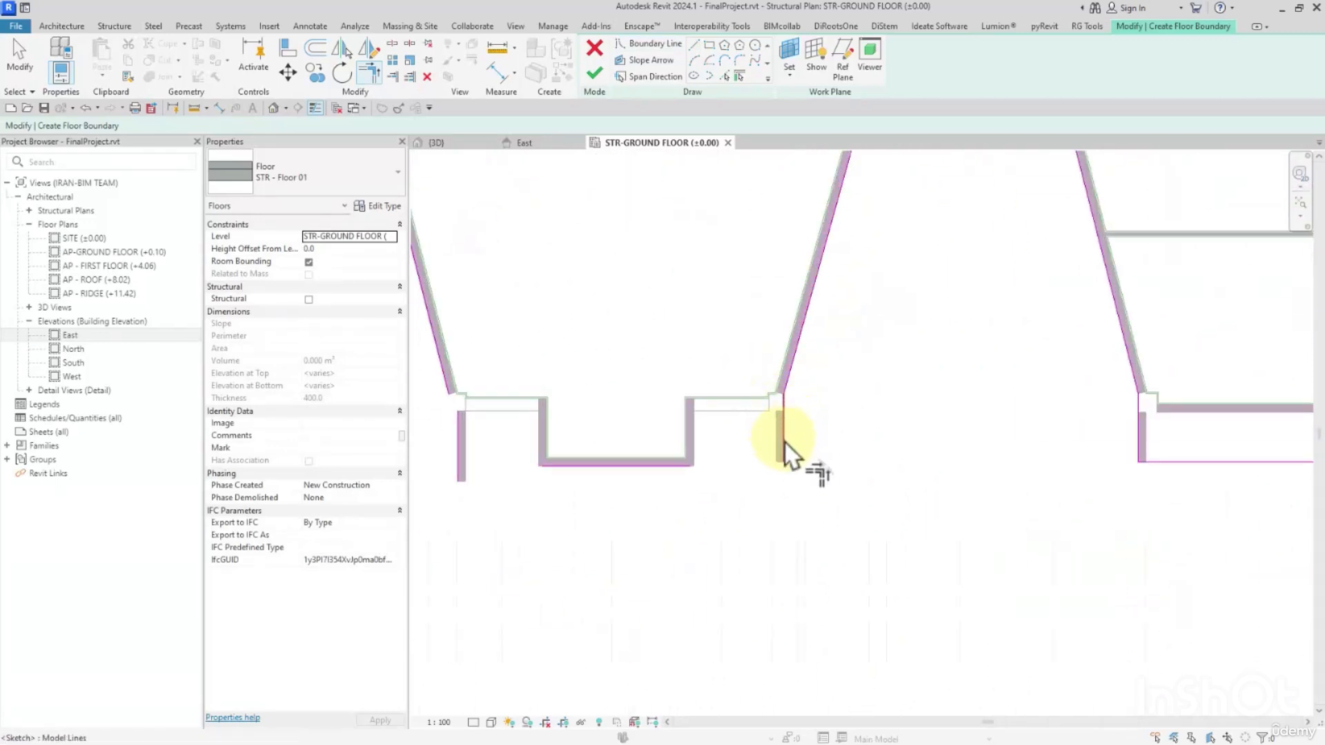
pyautogui.click(676, 467)
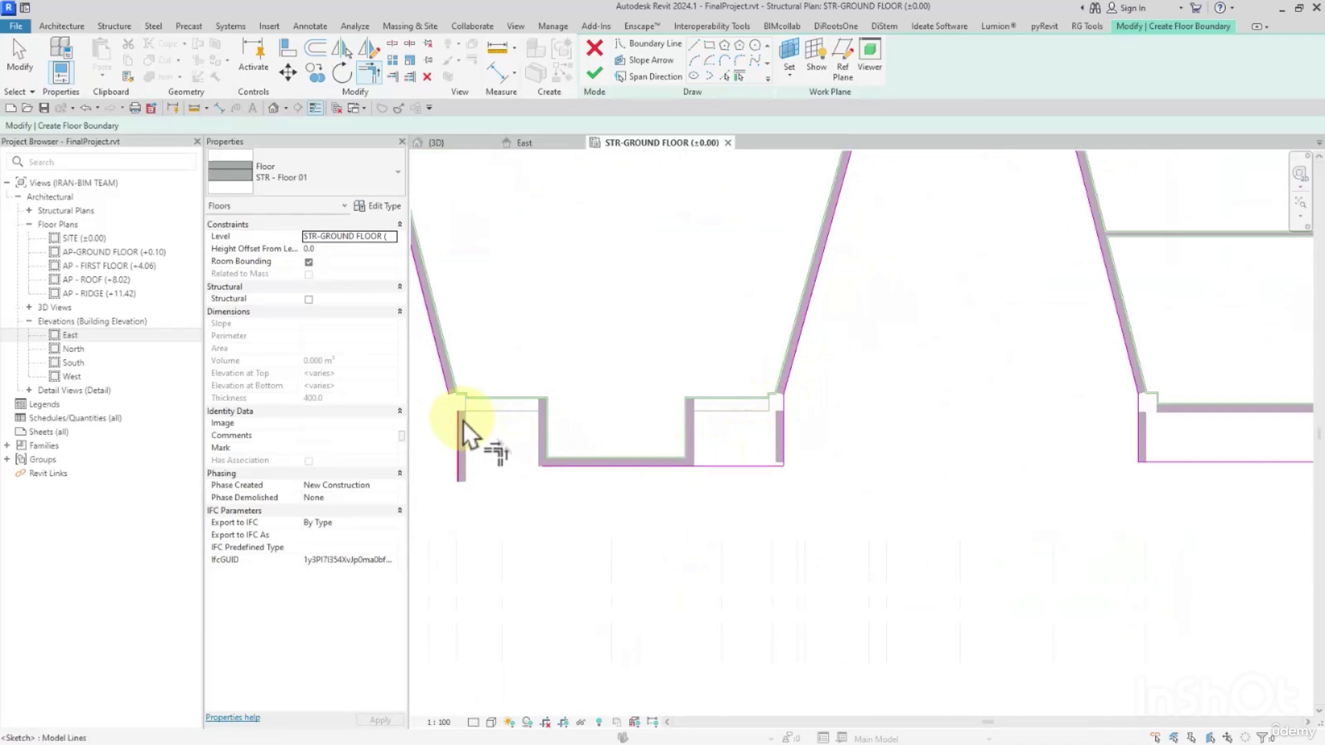
pyautogui.scroll(2, 547, 459)
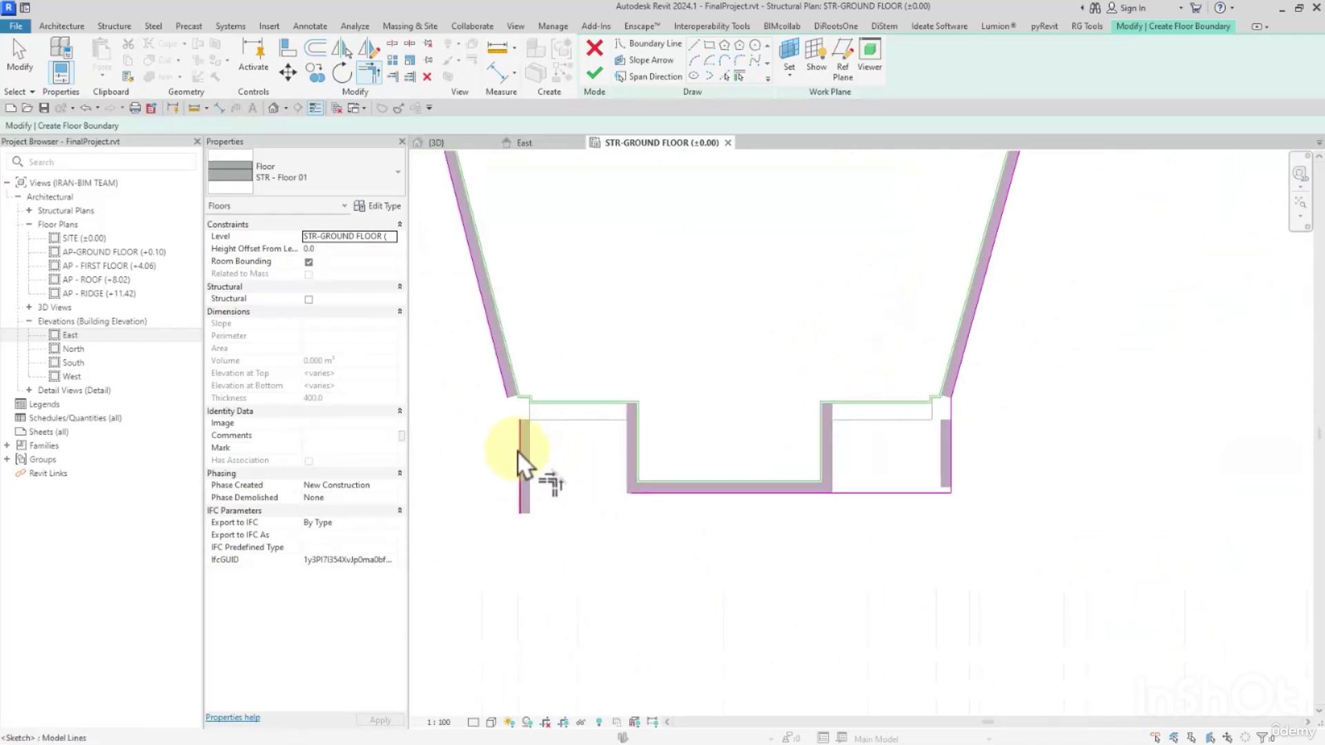
pyautogui.click(519, 454)
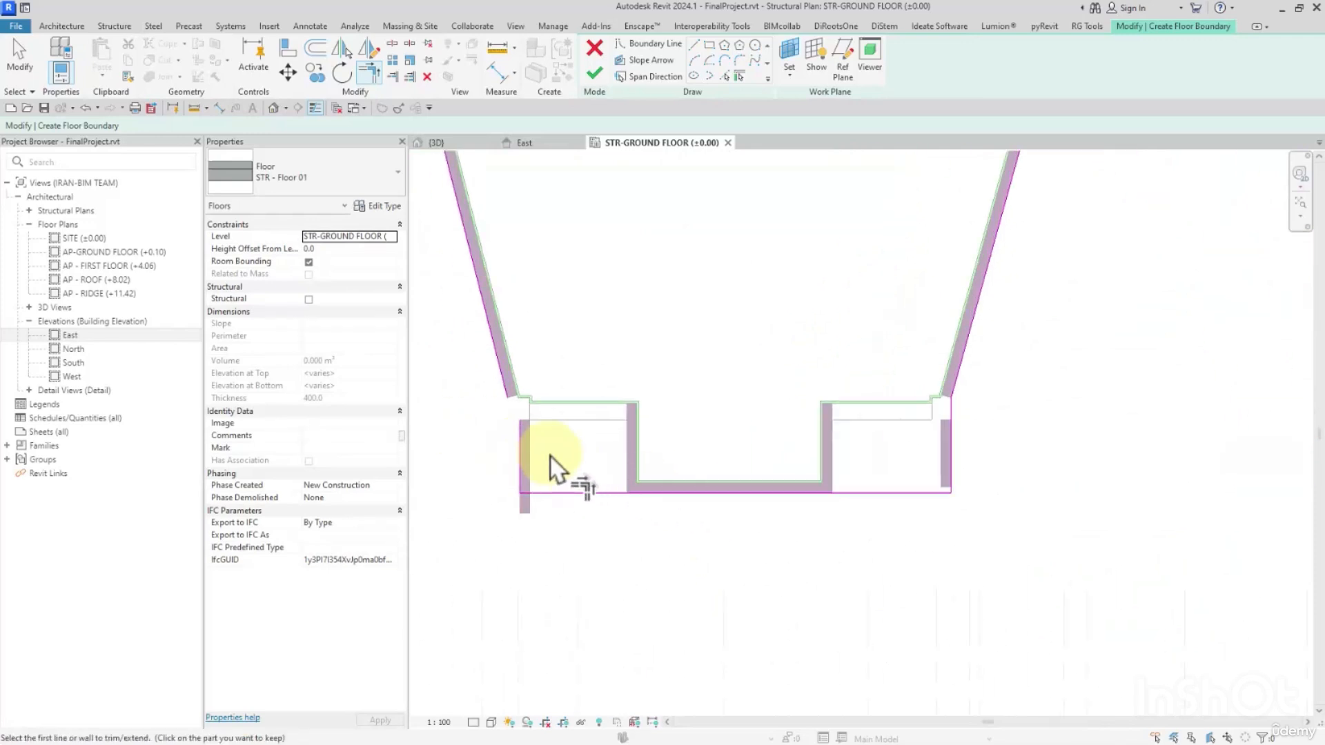
# Draw an about 401 mm vertical and a short horizontal boundary line joining the south central block's west slanted wall to its west wing wall.
pyautogui.moveTo(554, 456); pyautogui.dragTo(721, 484, button='middle')
pyautogui.moveTo(946, 495); pyautogui.dragTo(1052, 511, button='middle')
pyautogui.scroll(2, 795, 469)
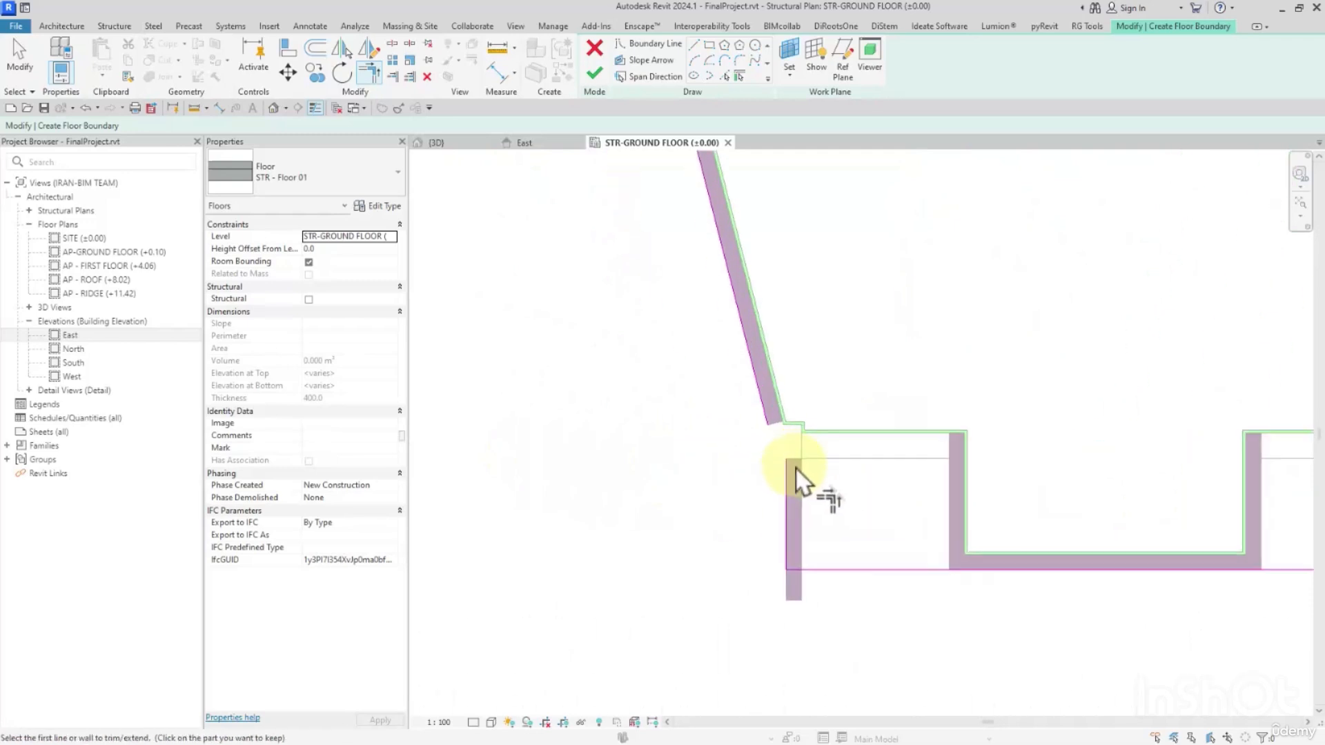
pyautogui.scroll(2, 793, 469)
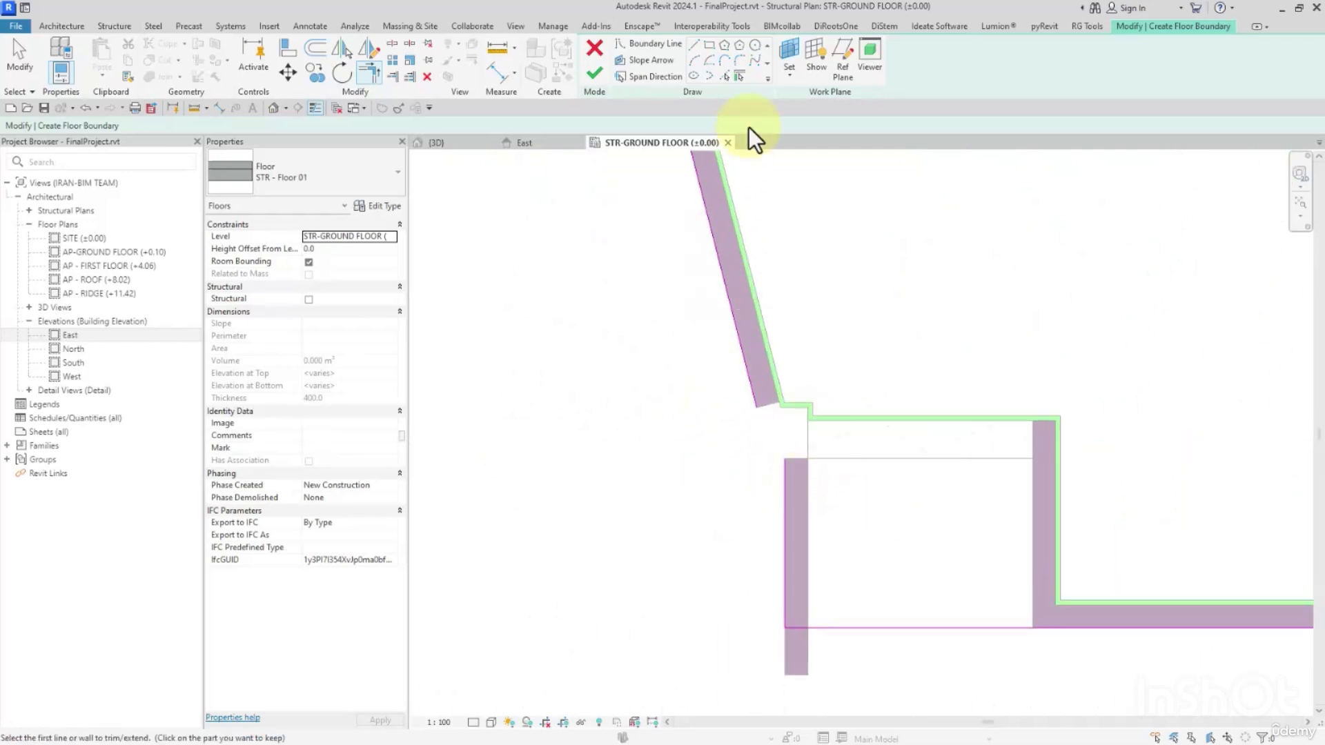
pyautogui.click(697, 43)
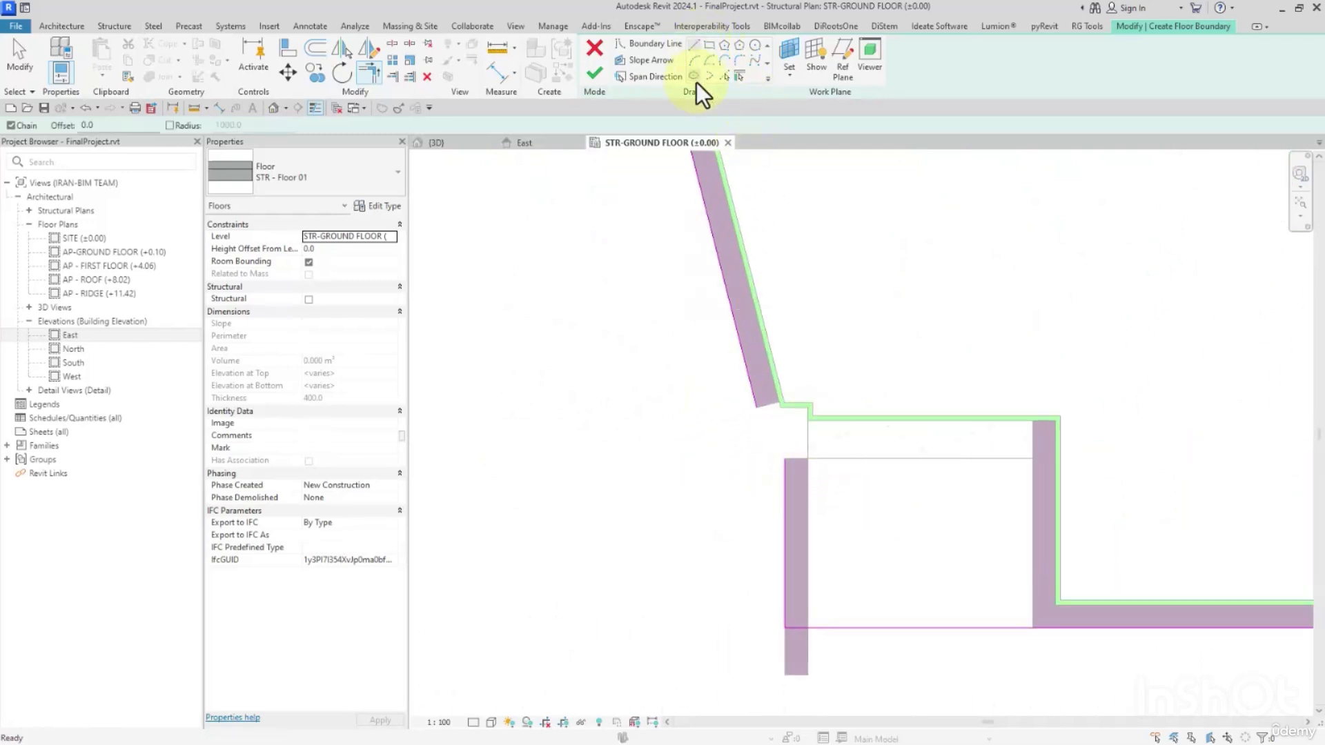
pyautogui.click(757, 407)
pyautogui.click(776, 462)
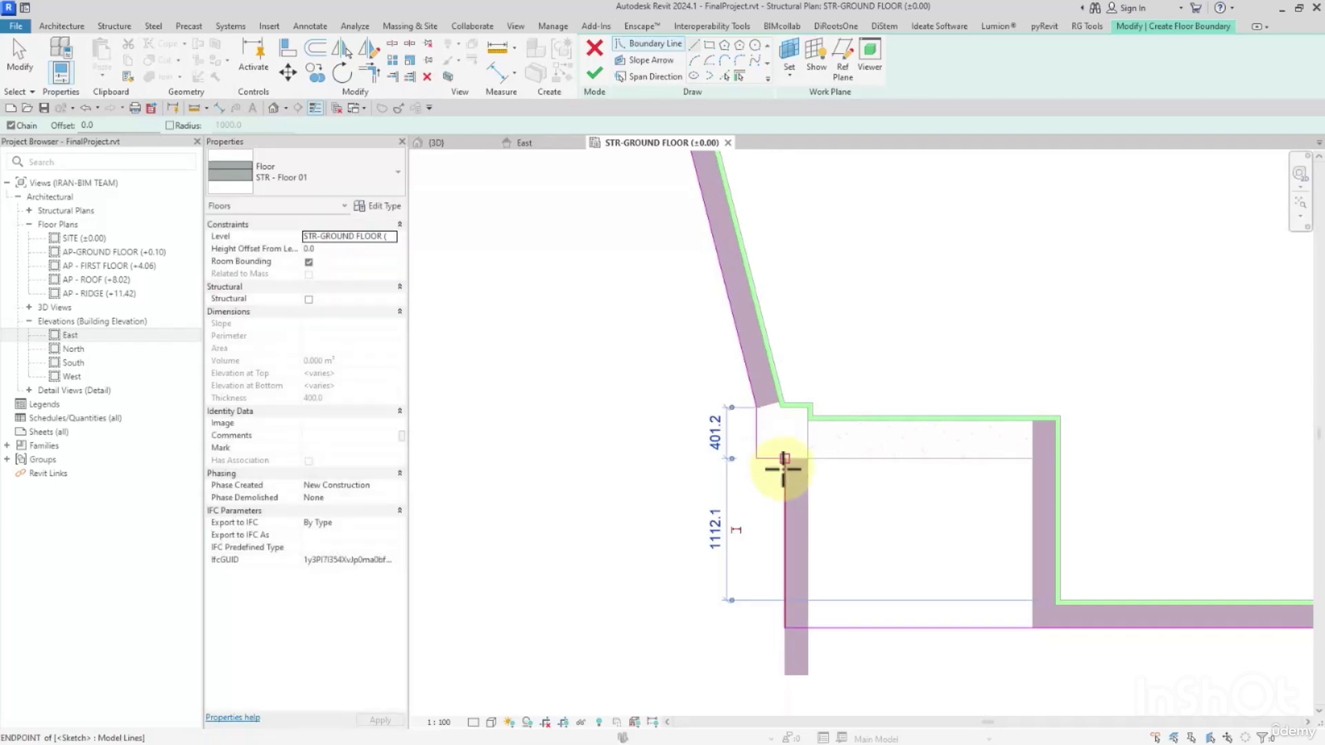
# Trim the boundary lines of the southwest block's east slanted wall and east wing wall to a corner.
pyautogui.scroll(-3, 760, 535)
pyautogui.moveTo(771, 383); pyautogui.dragTo(800, 635, button='middle')
pyautogui.scroll(-2, 801, 634)
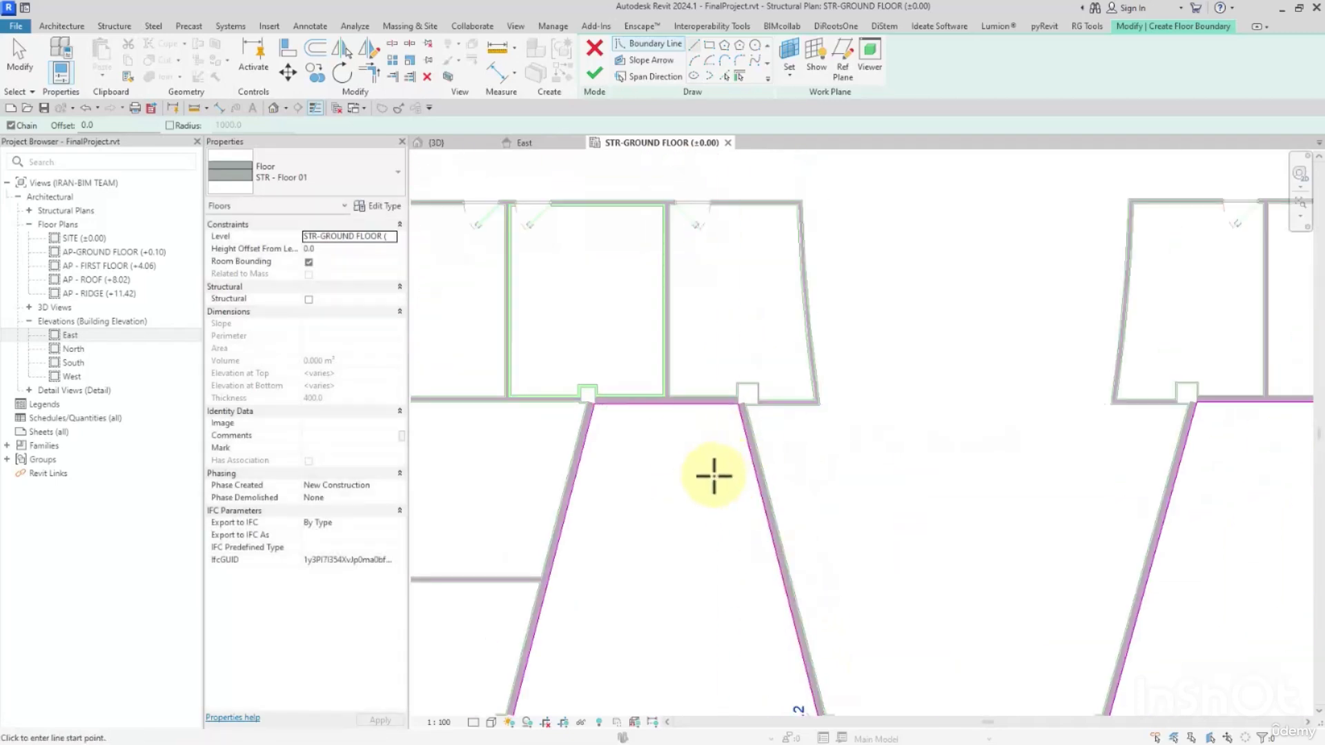
pyautogui.moveTo(714, 476); pyautogui.dragTo(905, 424, button='middle')
pyautogui.scroll(2, 784, 361)
pyautogui.moveTo(784, 402); pyautogui.dragTo(987, 273, button='middle')
pyautogui.scroll(-2, 890, 335)
pyautogui.scroll(3, 855, 476)
pyautogui.press('t')
pyautogui.press('r')
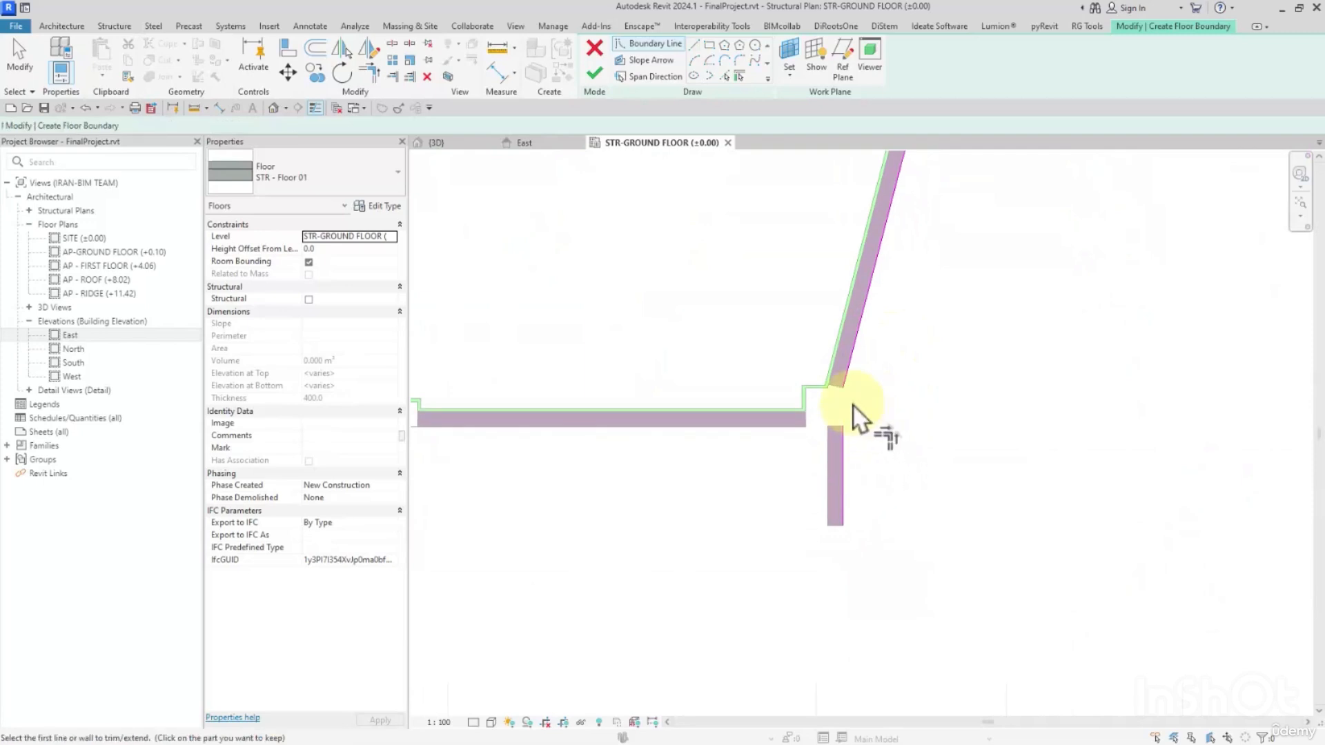
pyautogui.click(847, 385)
# Draw a horizontal boundary line joining the outer ends of the southwest block's two wing walls.
pyautogui.scroll(-2, 856, 450)
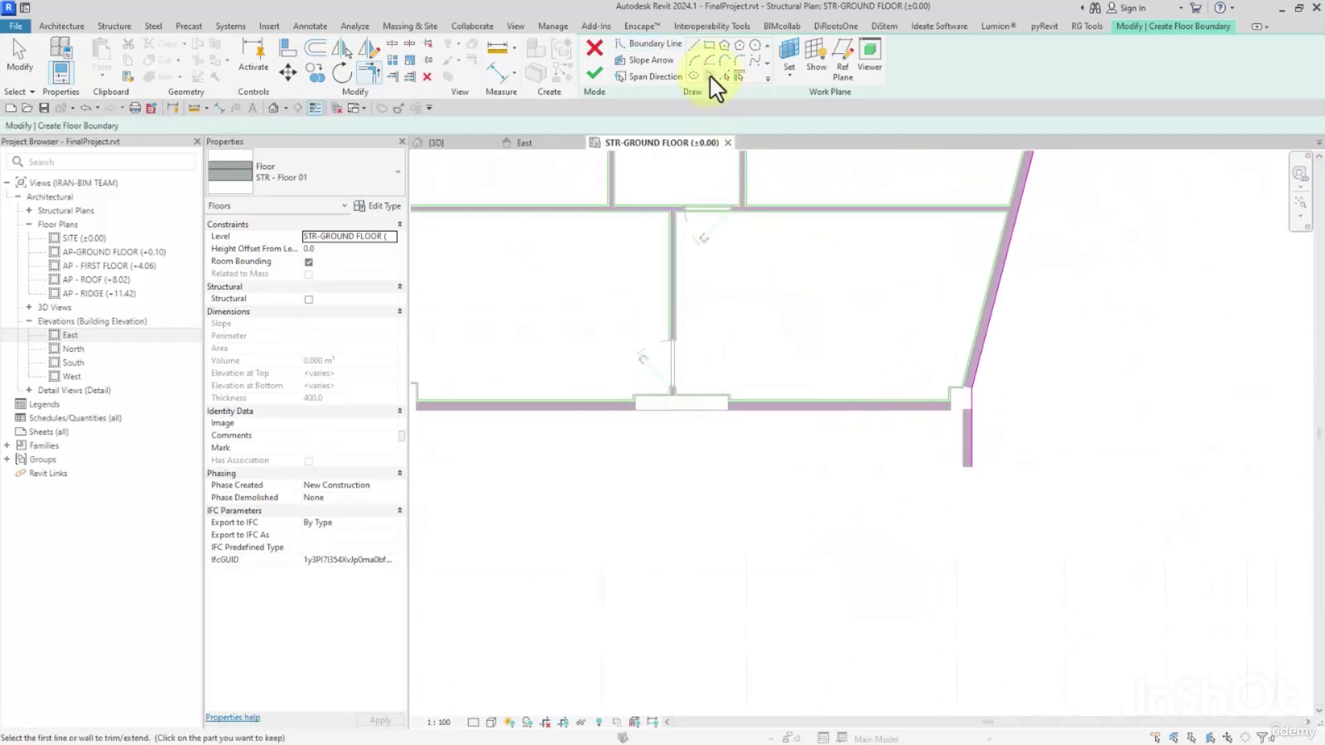
pyautogui.click(697, 48)
pyautogui.click(971, 467)
pyautogui.scroll(-1, 855, 458)
pyautogui.moveTo(736, 462); pyautogui.dragTo(1003, 464, button='middle')
pyautogui.click(785, 462)
# Draw a short vertical boundary line from the southwest block's west wing wall up to its west slanted wall.
pyautogui.scroll(1, 775, 431)
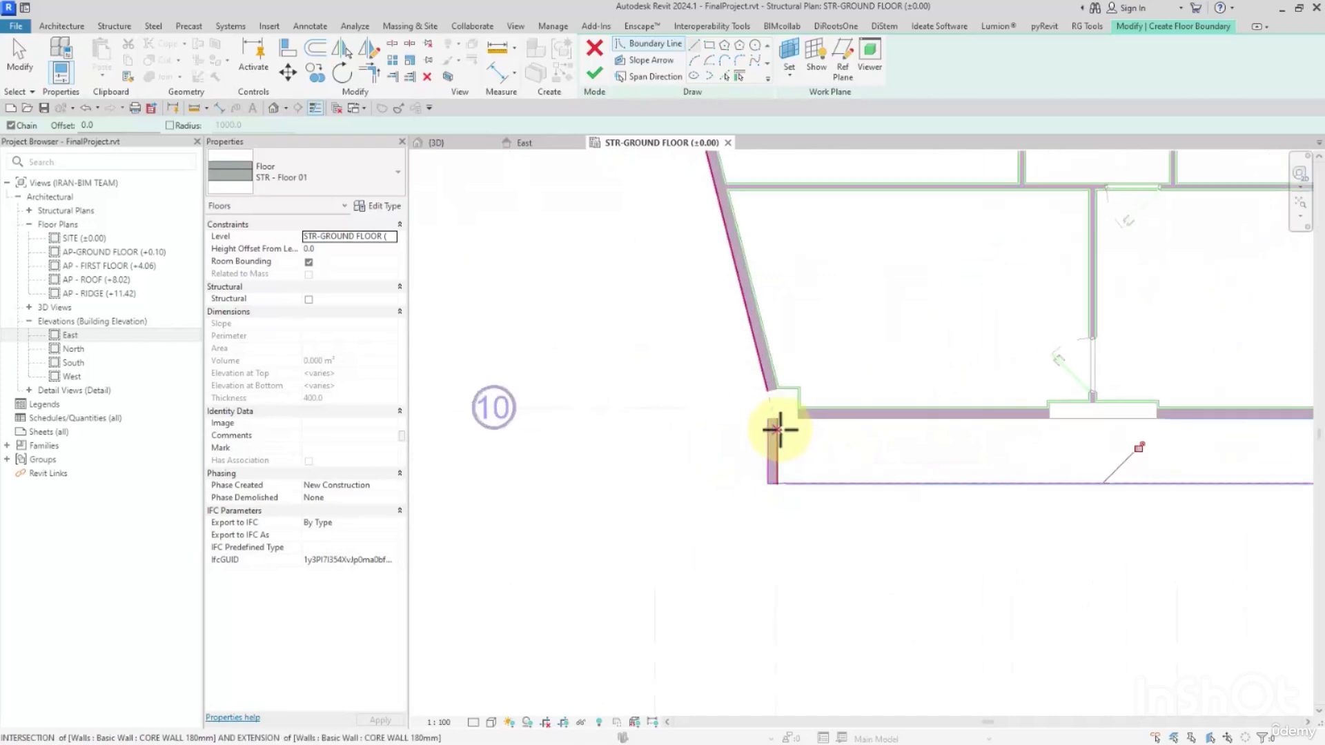
pyautogui.click(769, 418)
pyautogui.click(769, 392)
# Draw a short vertical boundary line closing the gap between the two slanted west walls at grid 9.
pyautogui.scroll(-4, 849, 486)
pyautogui.moveTo(850, 392); pyautogui.dragTo(821, 526, button='middle')
pyautogui.scroll(3, 771, 435)
pyautogui.scroll(1, 767, 438)
pyautogui.click(734, 429)
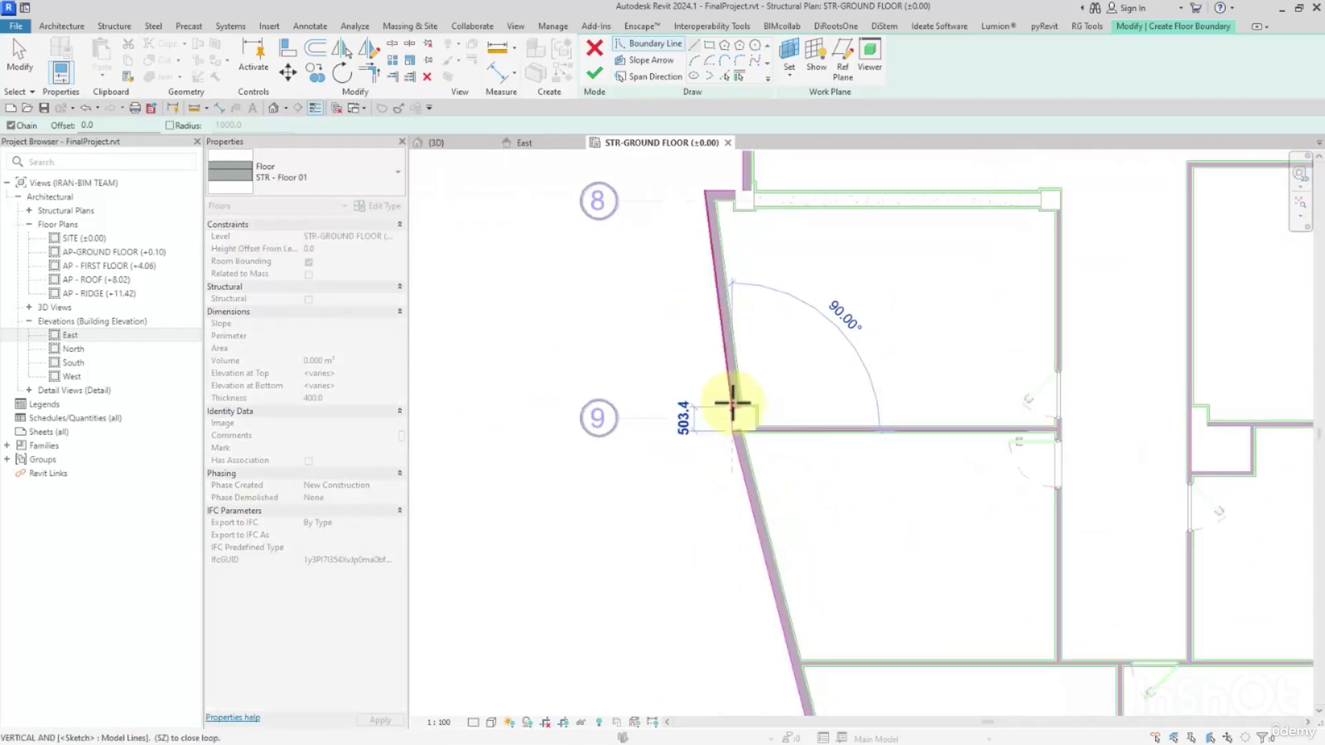
pyautogui.click(734, 406)
# Trim the horizontal wall line at grid 8 and the recessed west facade's lower vertical line to a corner.
pyautogui.scroll(-3, 751, 445)
pyautogui.scroll(2, 756, 258)
pyautogui.moveTo(756, 258); pyautogui.dragTo(775, 417, button='middle')
pyautogui.press('t')
pyautogui.press('r')
pyautogui.scroll(2, 751, 438)
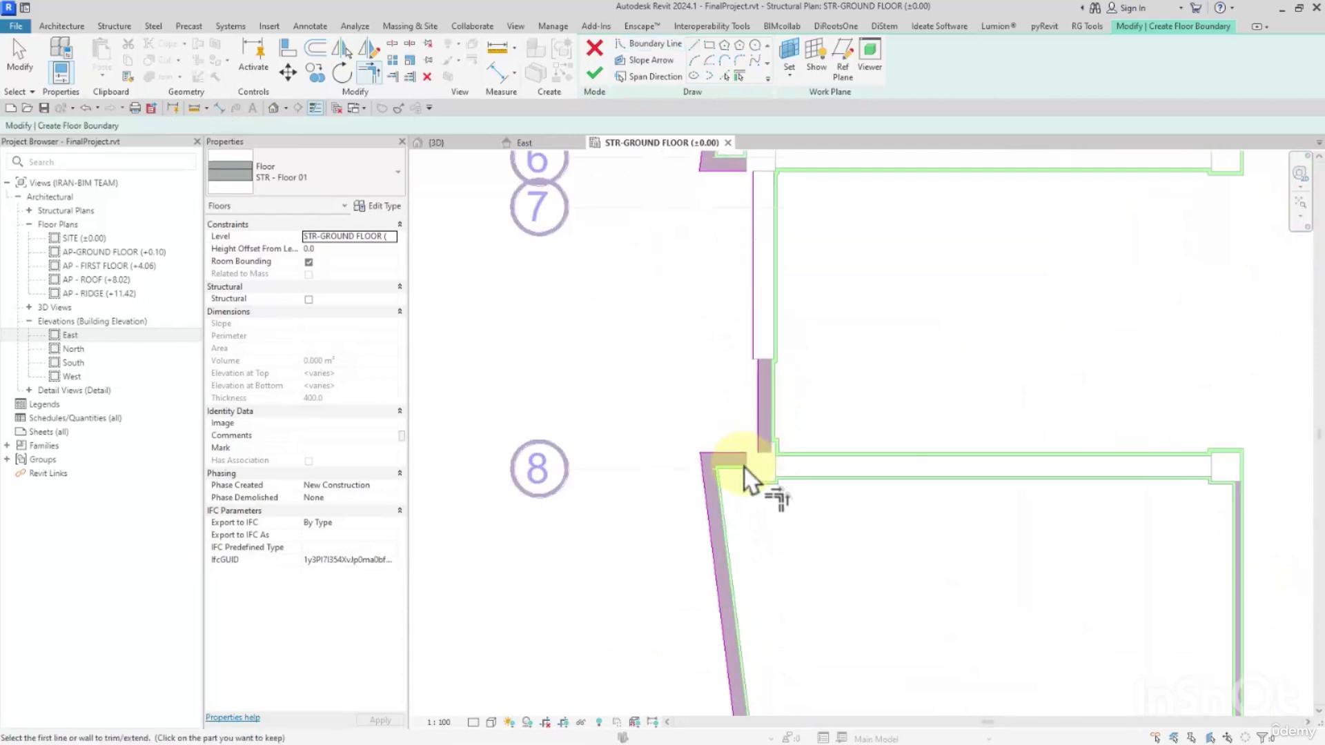
pyautogui.click(736, 453)
pyautogui.click(764, 435)
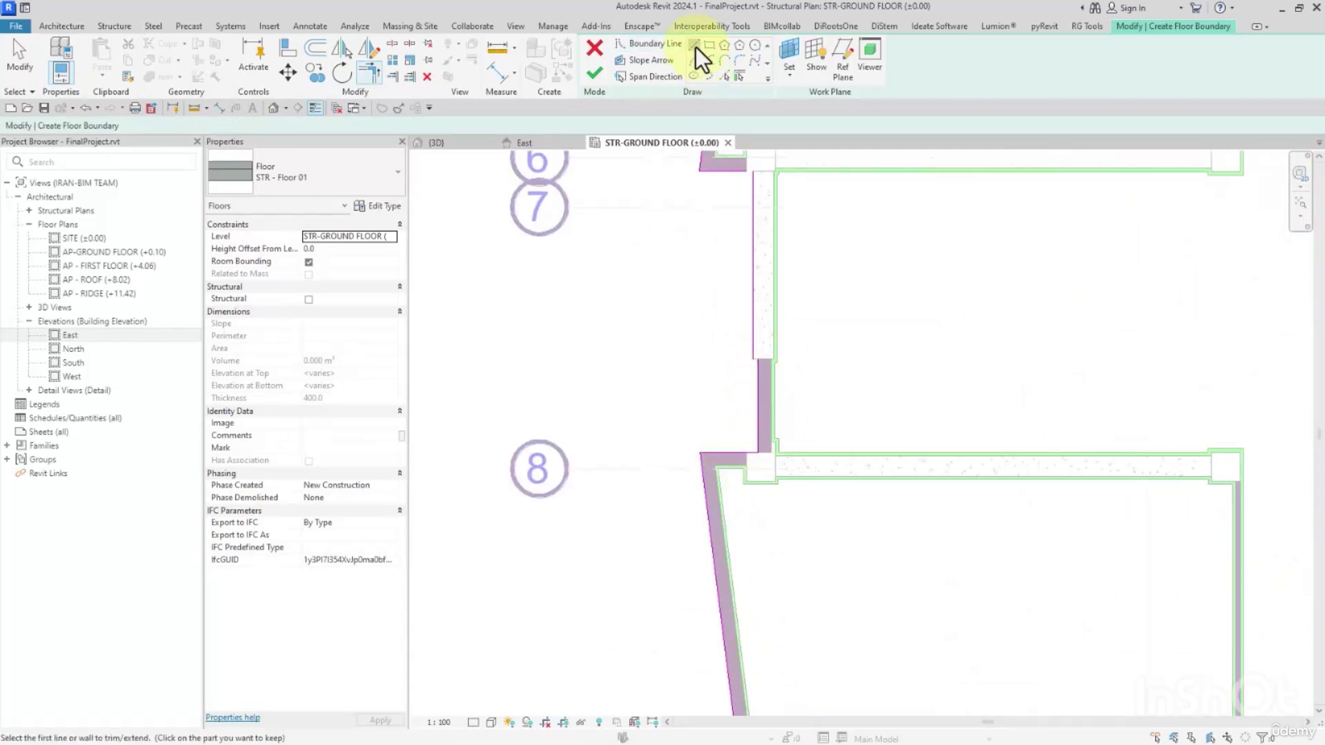
# Draw a short horizontal boundary line joining the two offset vertical lines of the recessed west facade between grids 7 and 8.
pyautogui.click(696, 47)
pyautogui.scroll(2, 754, 252)
pyautogui.click(753, 436)
pyautogui.click(759, 436)
# Trim the short horizontal wall line near grid 6 and the recessed west facade's upper vertical line to a corner.
pyautogui.scroll(-2, 770, 169)
pyautogui.moveTo(770, 170); pyautogui.dragTo(789, 404, button='middle')
pyautogui.scroll(3, 769, 382)
pyautogui.press('t')
pyautogui.press('r')
pyautogui.click(762, 379)
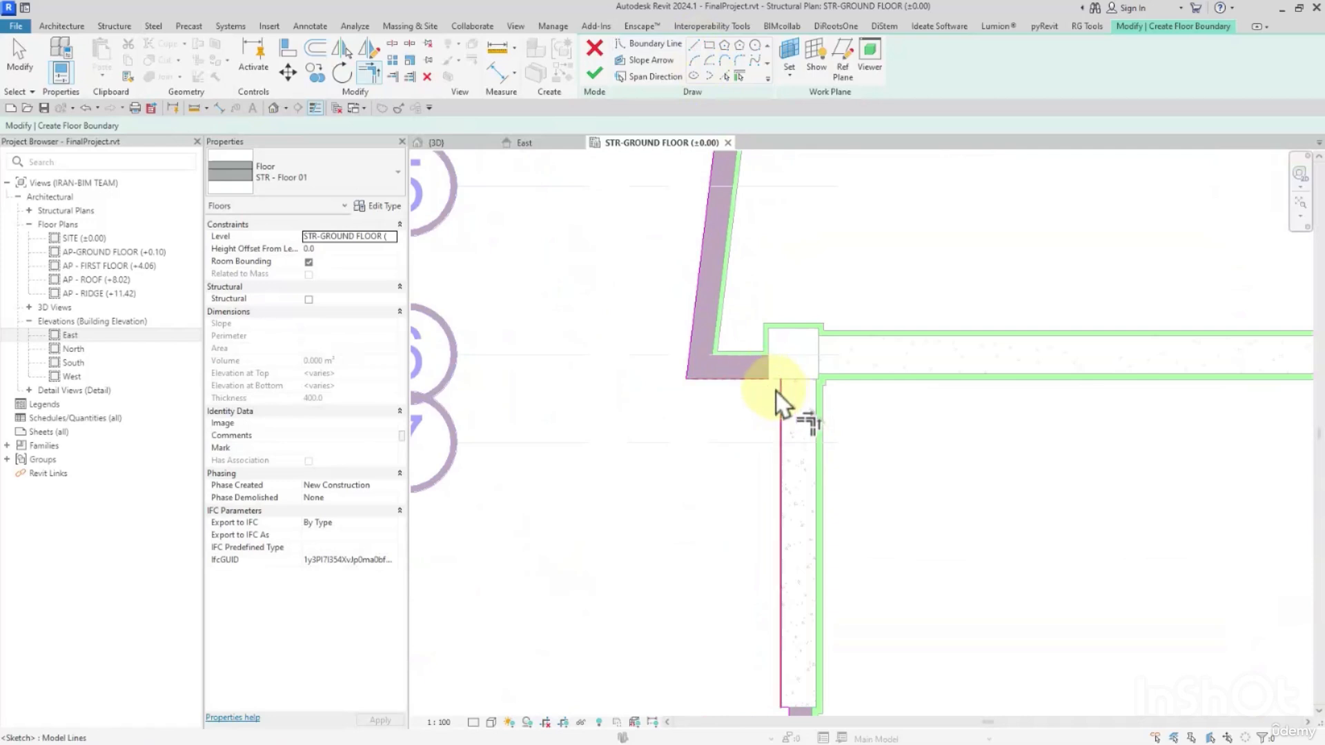
pyautogui.click(778, 395)
# Try to finish the floor boundary sketch, and return to editing its lines.
pyautogui.scroll(-4, 763, 472)
pyautogui.click(595, 74)
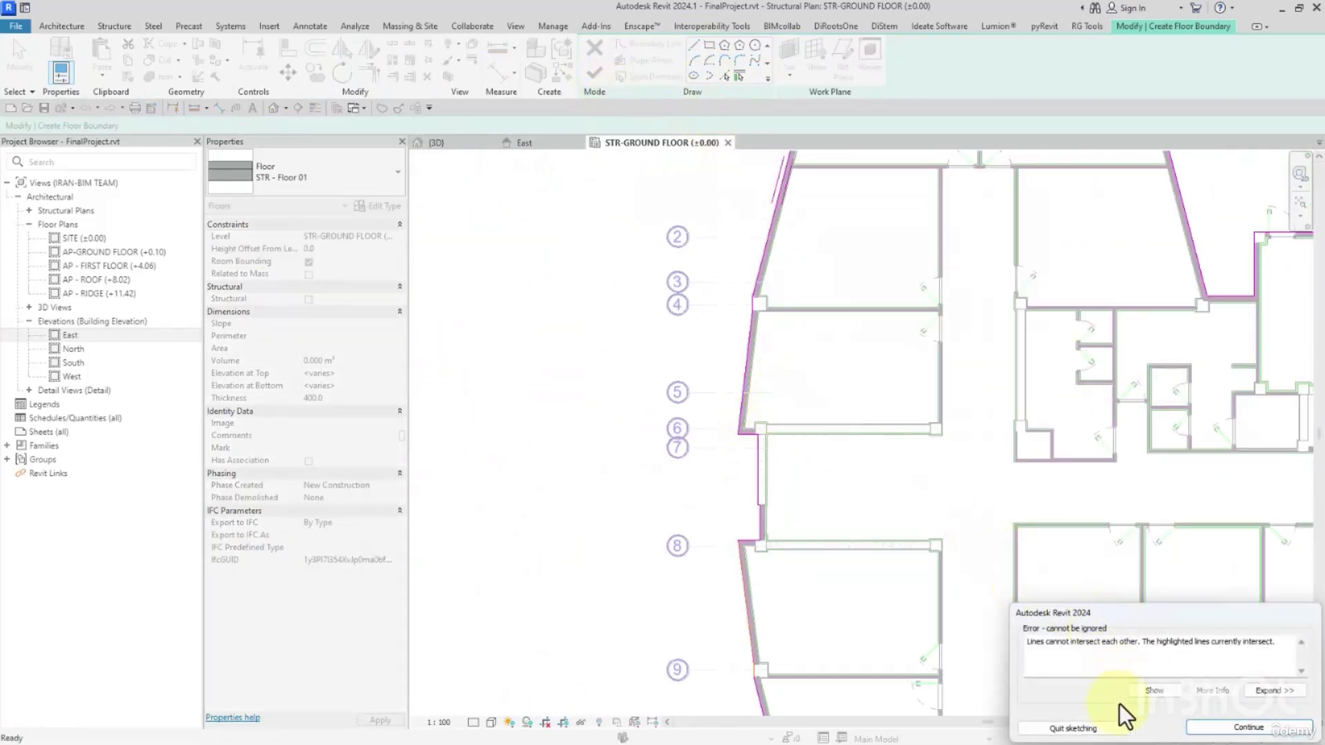
pyautogui.click(1249, 728)
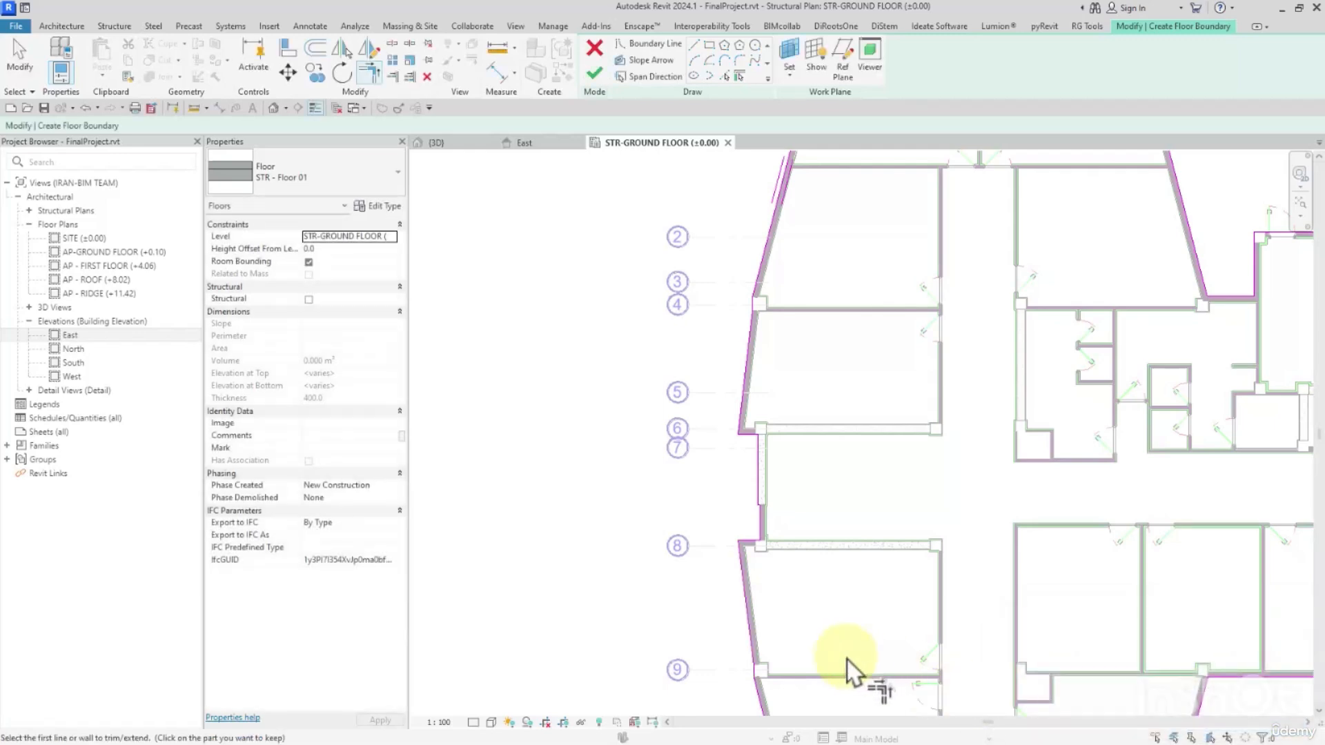
# Check the west boundary corner at grid 9, finish the ground floor sketch, and decline cutting the overlapping volume out of the walls.
pyautogui.scroll(5, 804, 523)
pyautogui.scroll(2, 849, 655)
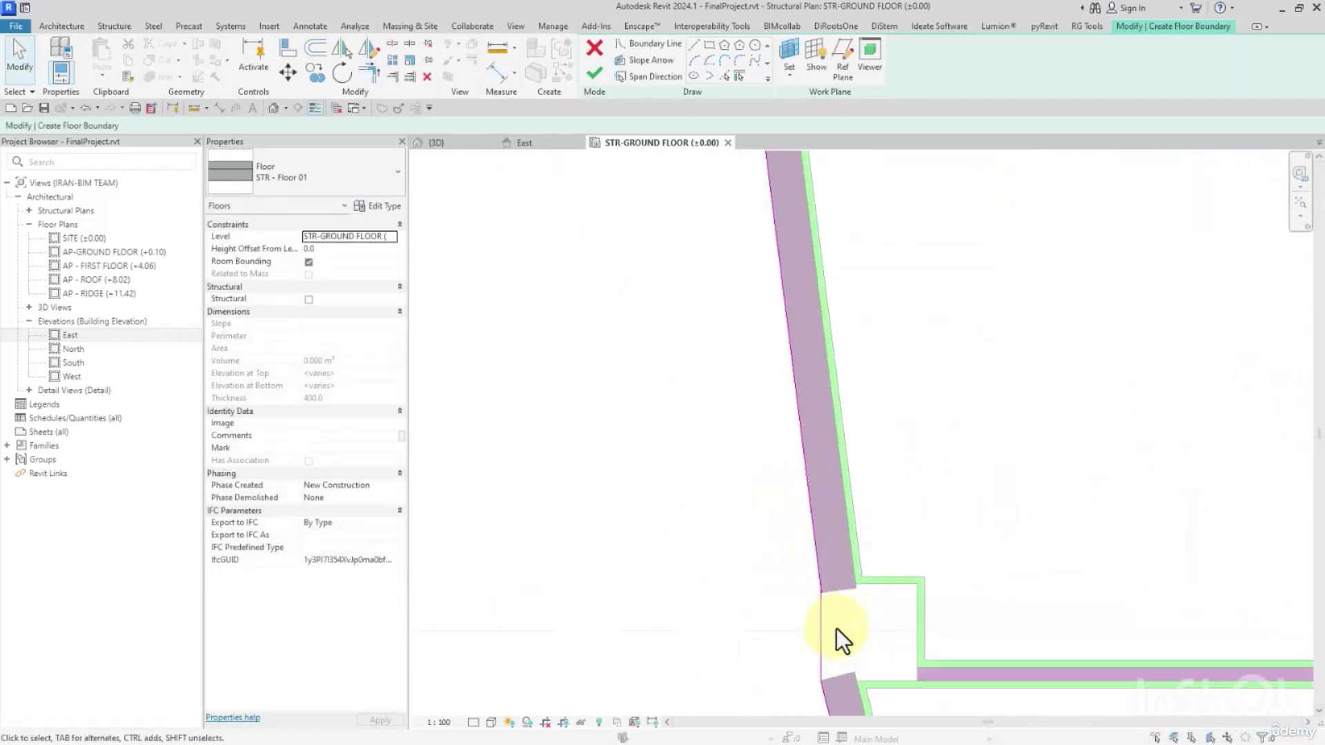
pyautogui.press('t')
pyautogui.press('r')
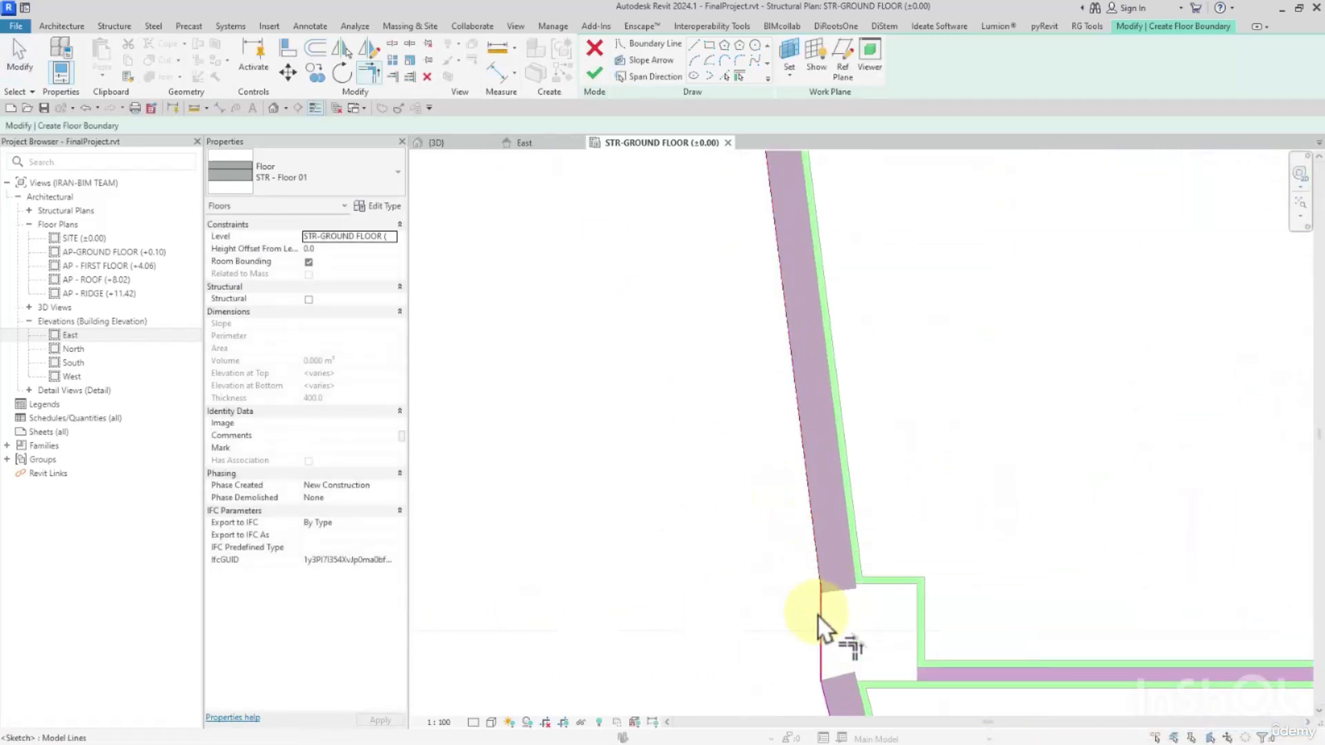
pyautogui.scroll(-5, 817, 645)
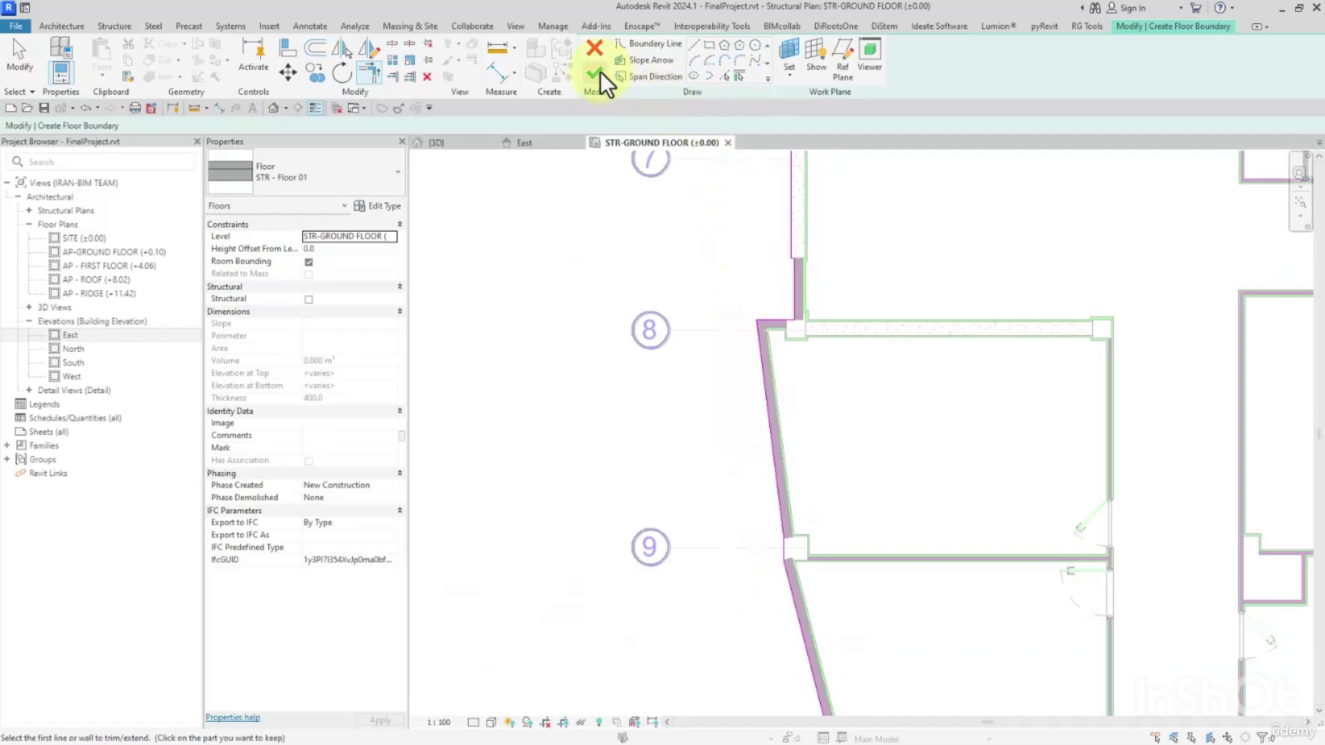
pyautogui.click(595, 72)
pyautogui.click(742, 435)
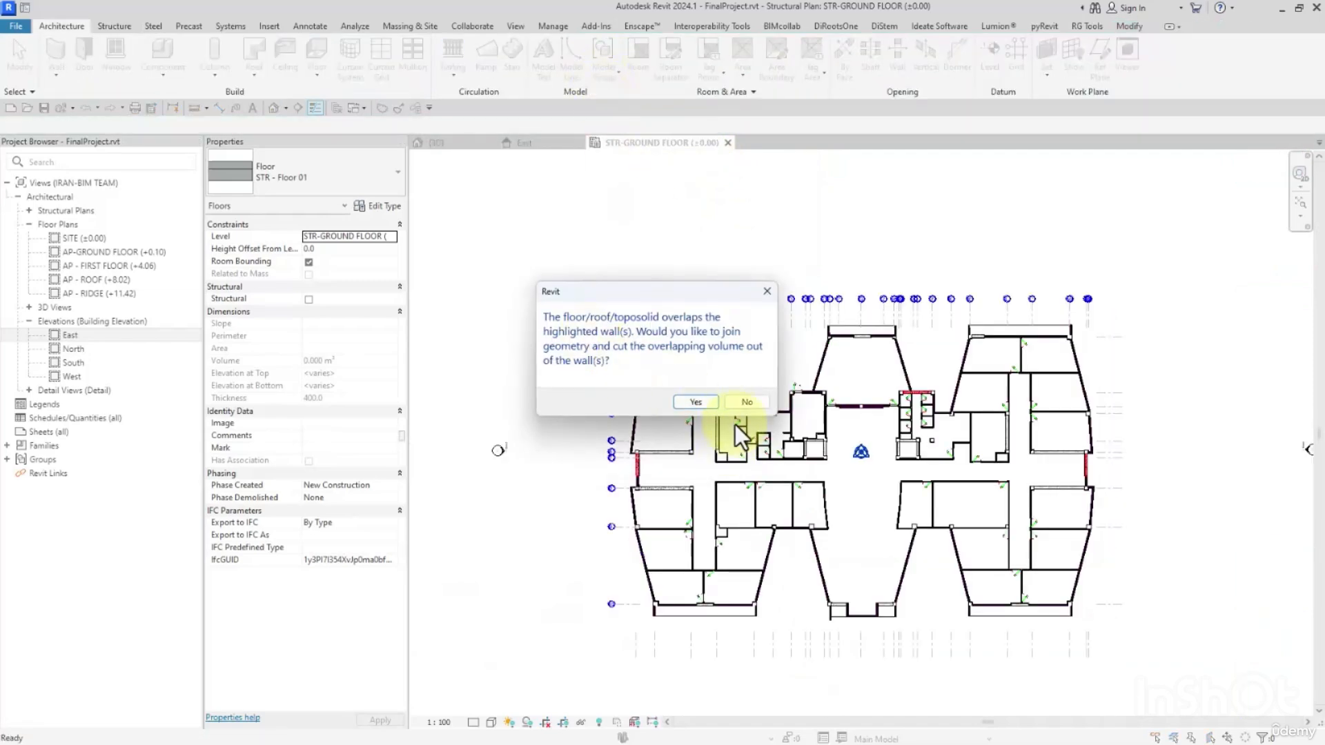
pyautogui.click(744, 403)
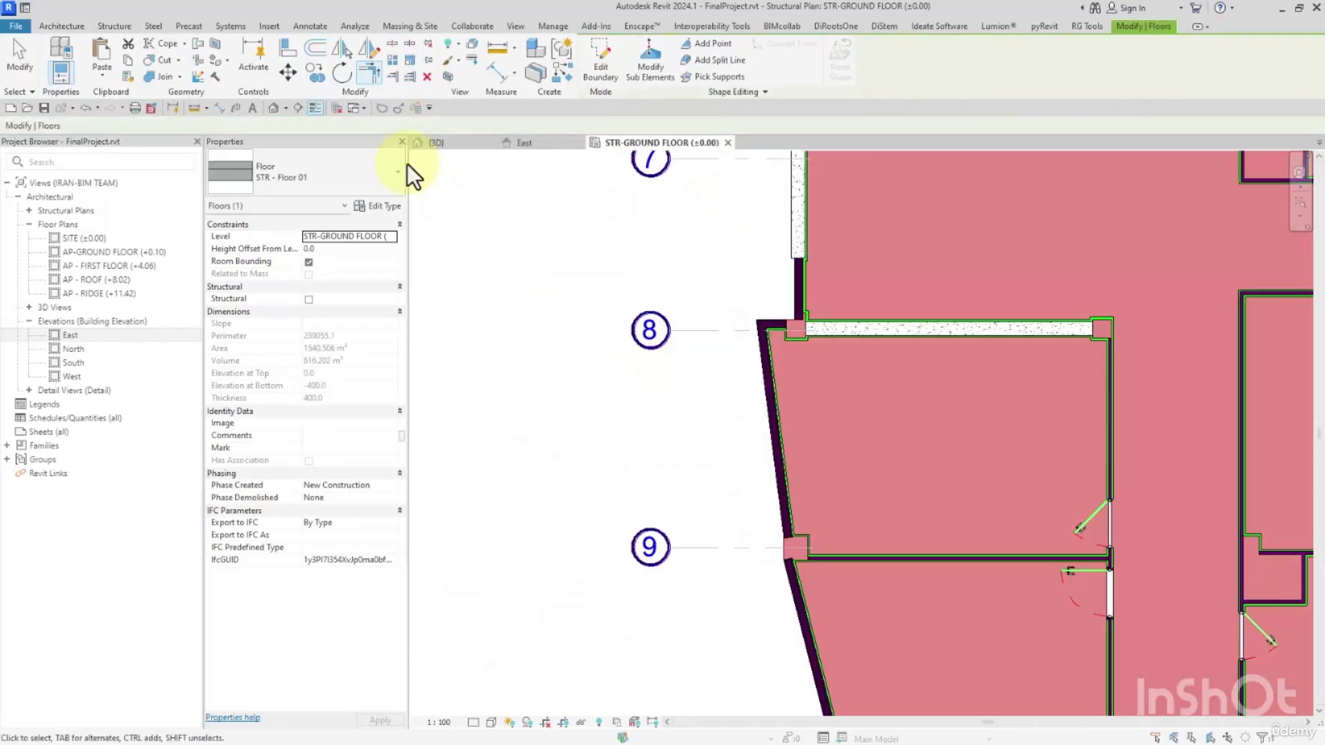
# Open the default 3D view of the building and enable its section box.
pyautogui.click(273, 108)
pyautogui.keyDown('shift'); pyautogui.moveTo(688, 392); pyautogui.dragTo(745, 525, button='middle'); pyautogui.keyUp('shift')
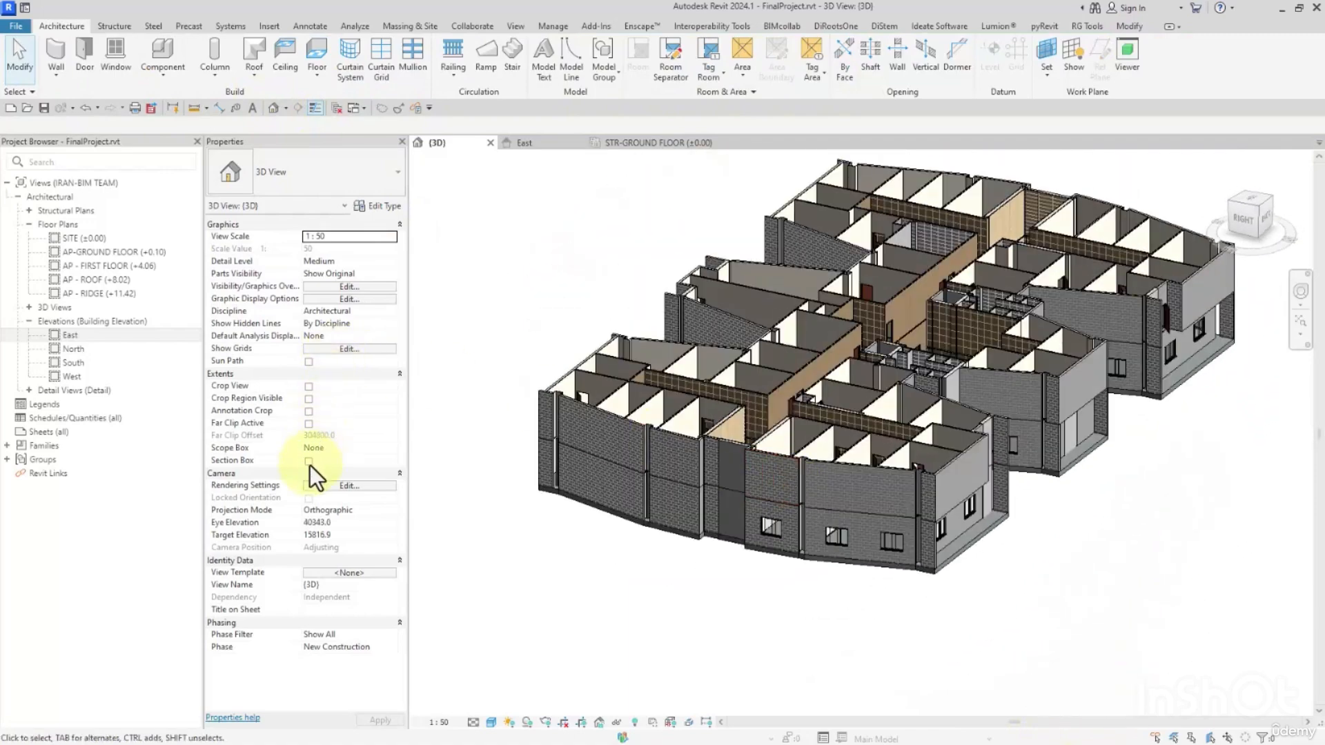
pyautogui.scroll(-2, 563, 476)
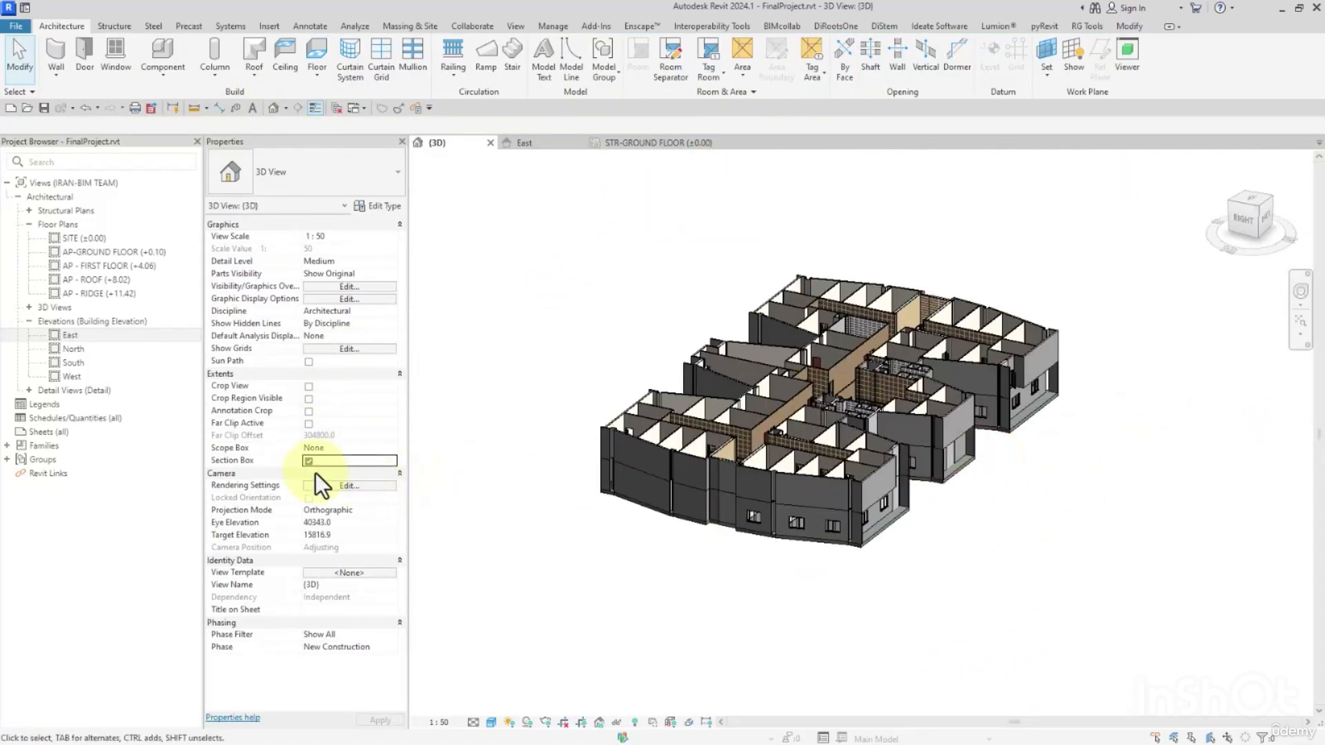
pyautogui.moveTo(780, 606); pyautogui.dragTo(769, 603, button='middle')
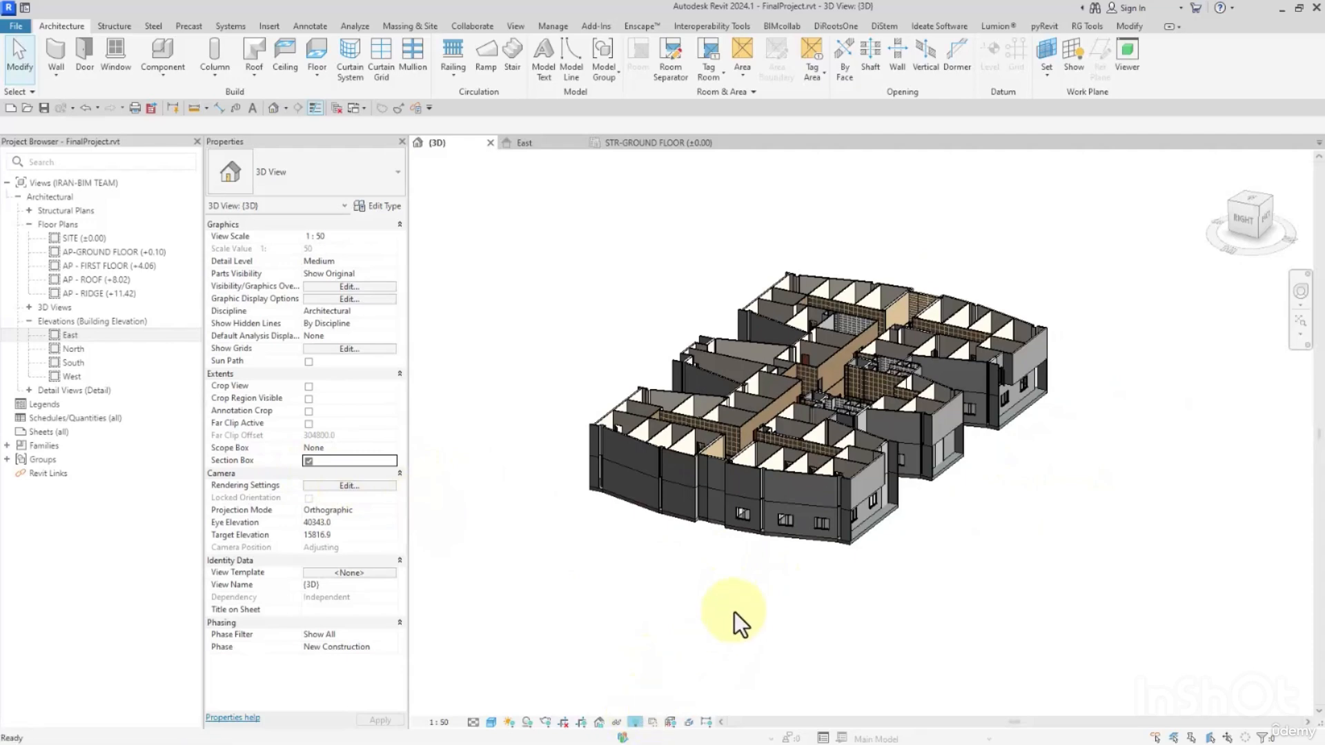
# Reveal and select the hidden section box, leave the reveal mode, and pull one side face inward to cut through the building.
pyautogui.press('r')
pyautogui.press('h')
pyautogui.click(760, 550)
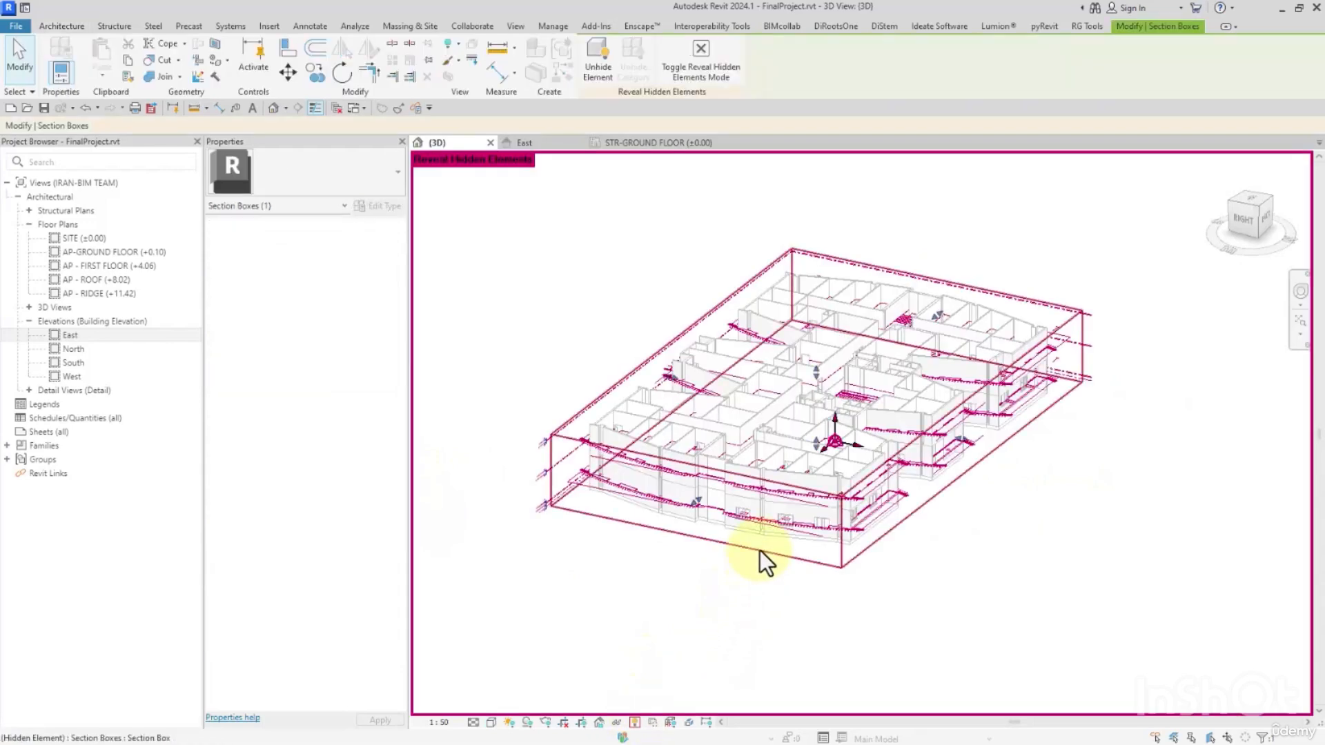
pyautogui.click(729, 63)
pyautogui.click(960, 468)
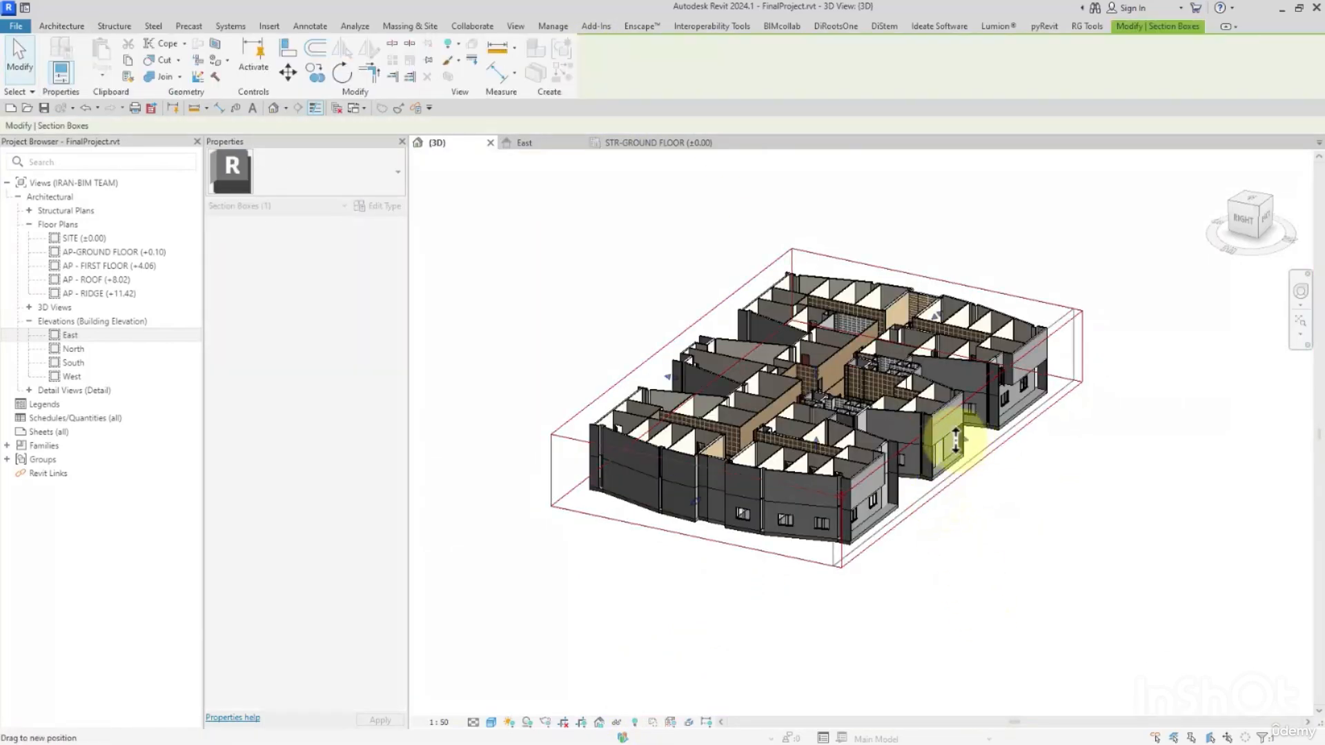
pyautogui.moveTo(955, 441); pyautogui.dragTo(858, 414)
pyautogui.click(976, 562)
# Set the 3D view scale to 1 : 25 and inspect the cut edge of the ground floor slab beneath the walls.
pyautogui.scroll(6, 930, 411)
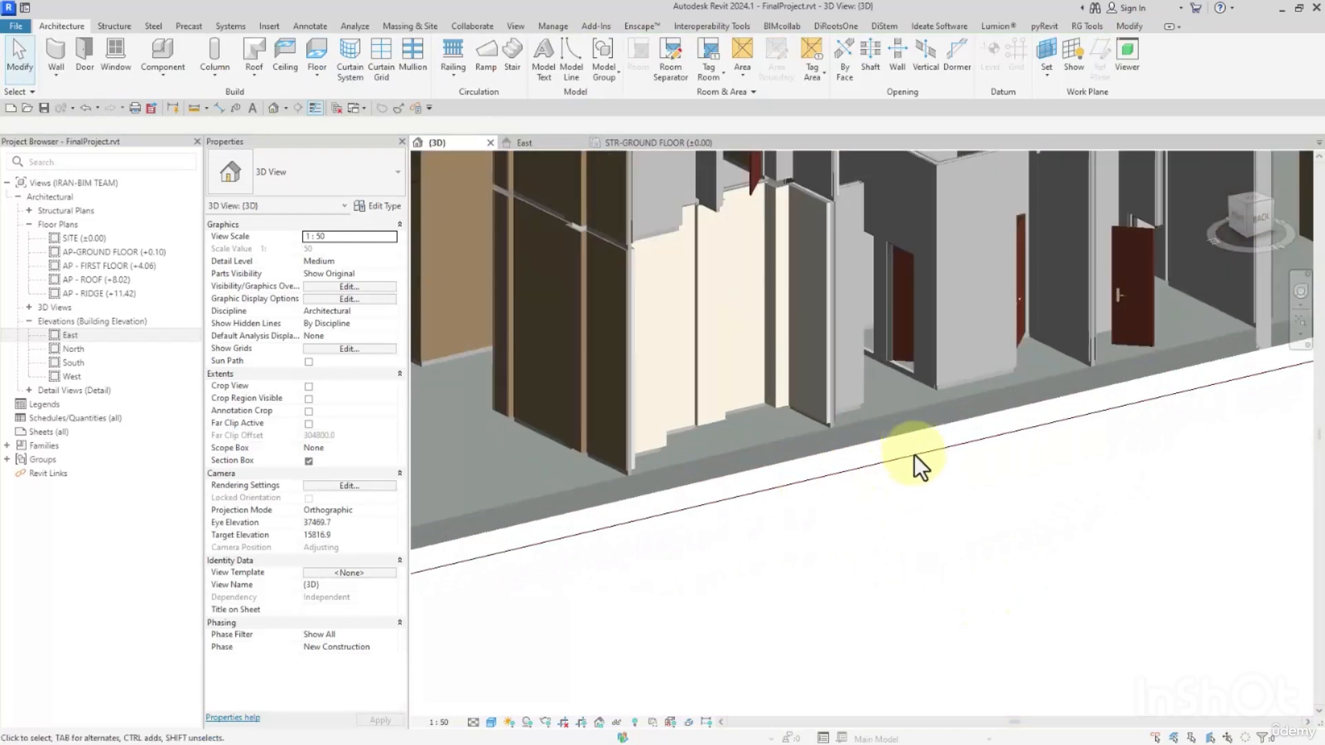
pyautogui.scroll(3, 910, 445)
pyautogui.click(447, 722)
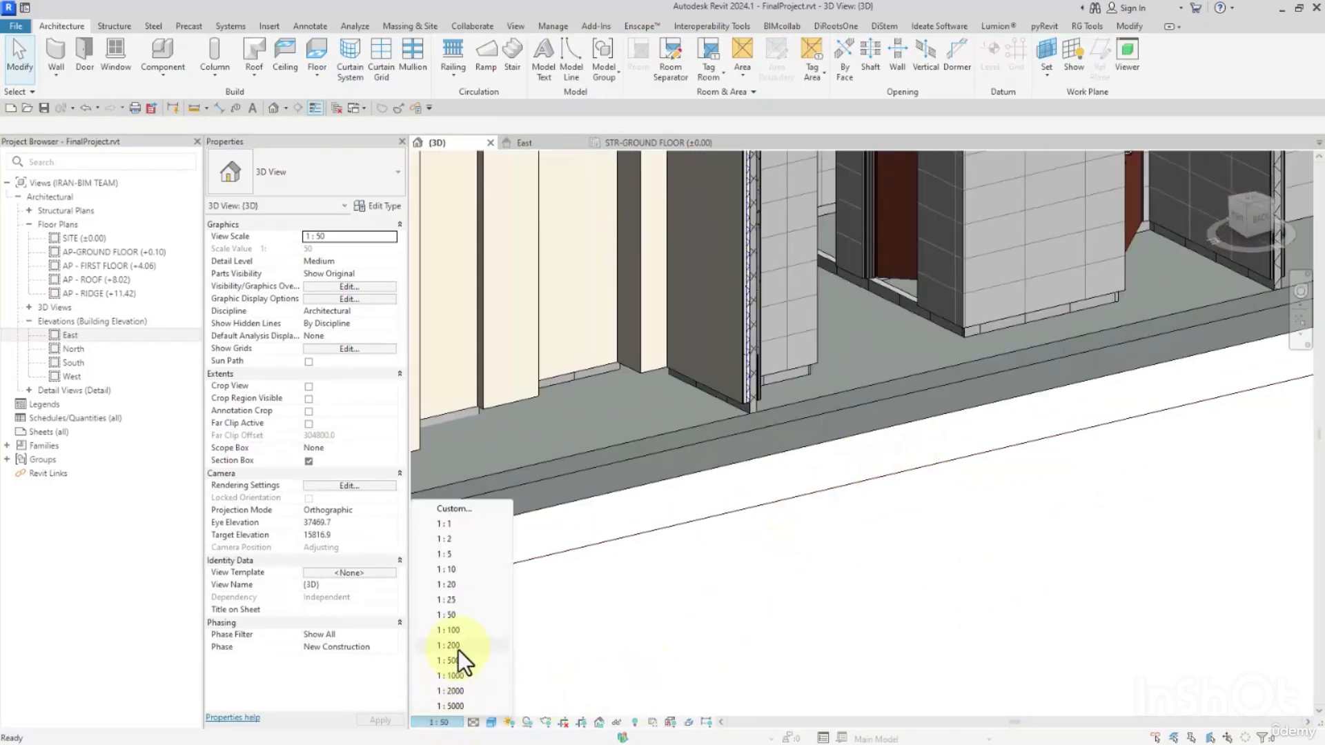
pyautogui.click(447, 599)
pyautogui.scroll(5, 892, 456)
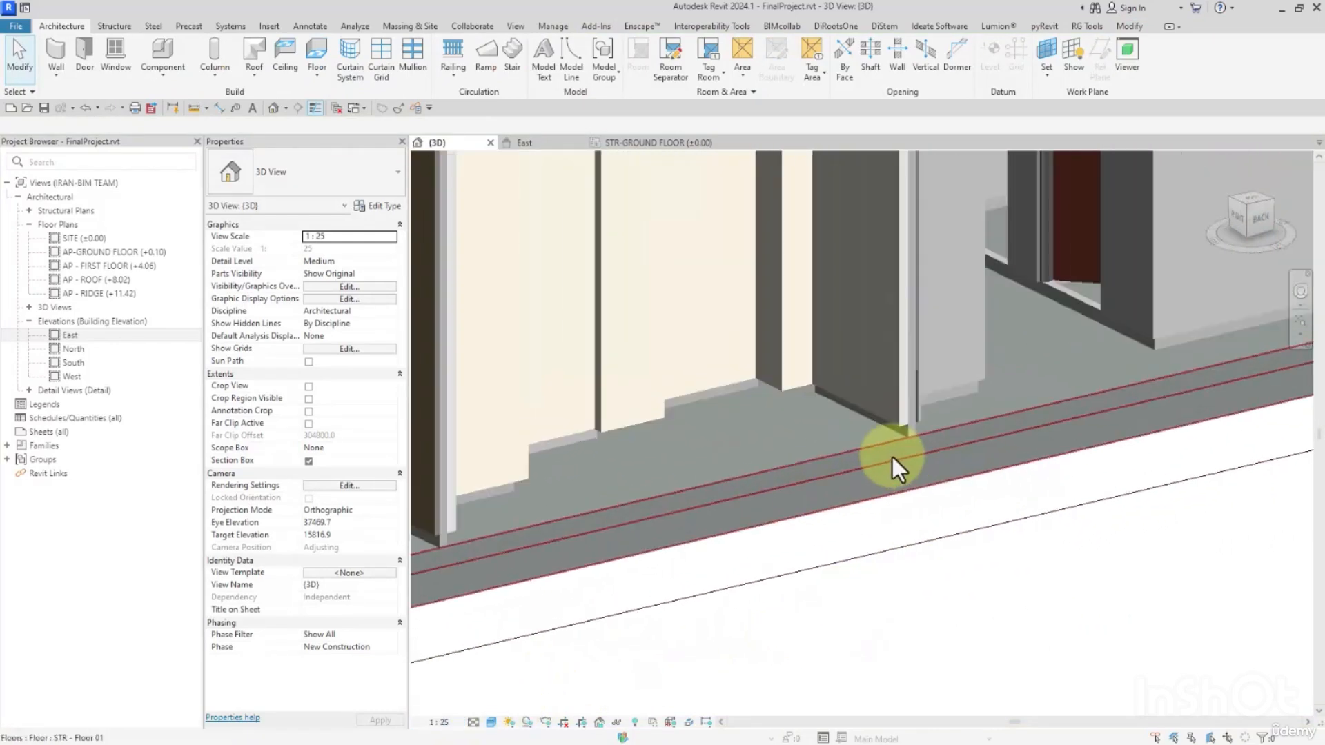
pyautogui.scroll(-5, 928, 465)
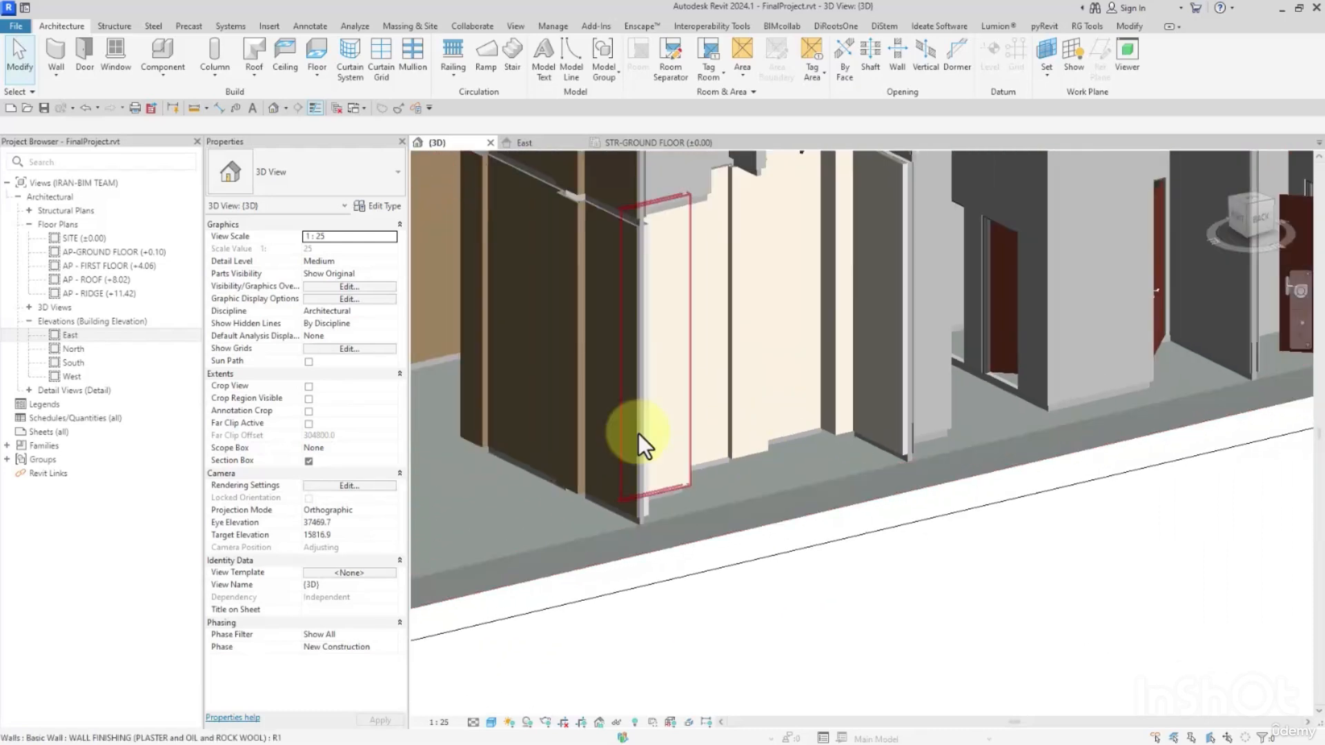
pyautogui.scroll(-5, 728, 461)
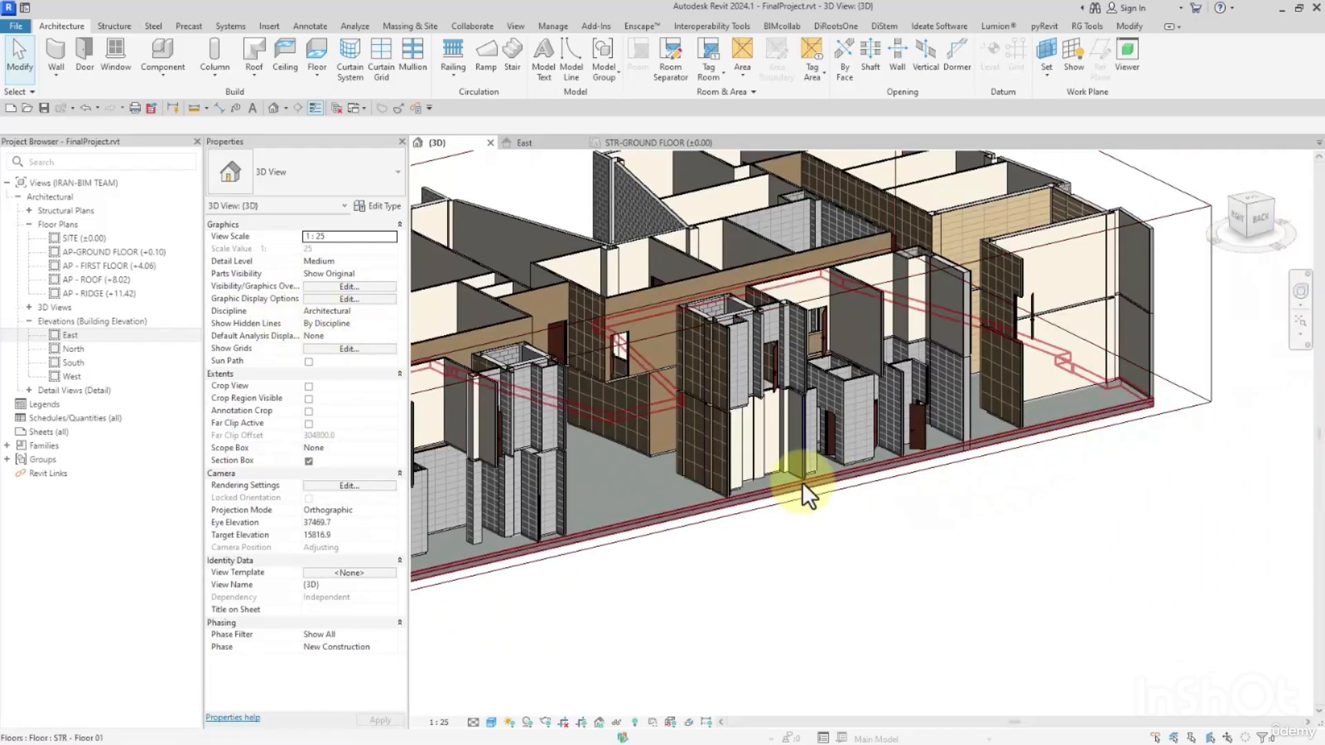
# Open the East elevation and go from its level marker to the STR - FIRST FLOOR (+3.960) structural plan.
pyautogui.doubleClick(68, 334)
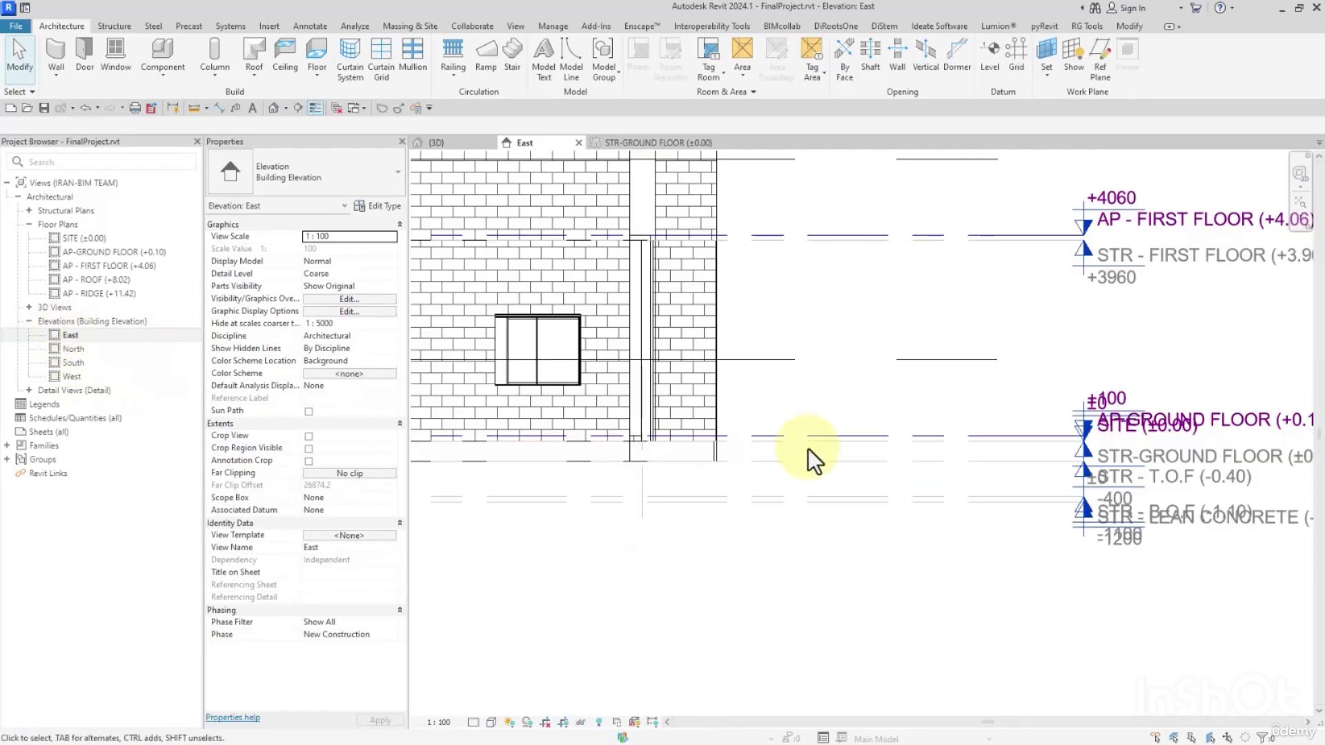
pyautogui.moveTo(962, 476); pyautogui.dragTo(826, 504, button='middle')
pyautogui.moveTo(990, 413); pyautogui.dragTo(956, 437, button='middle')
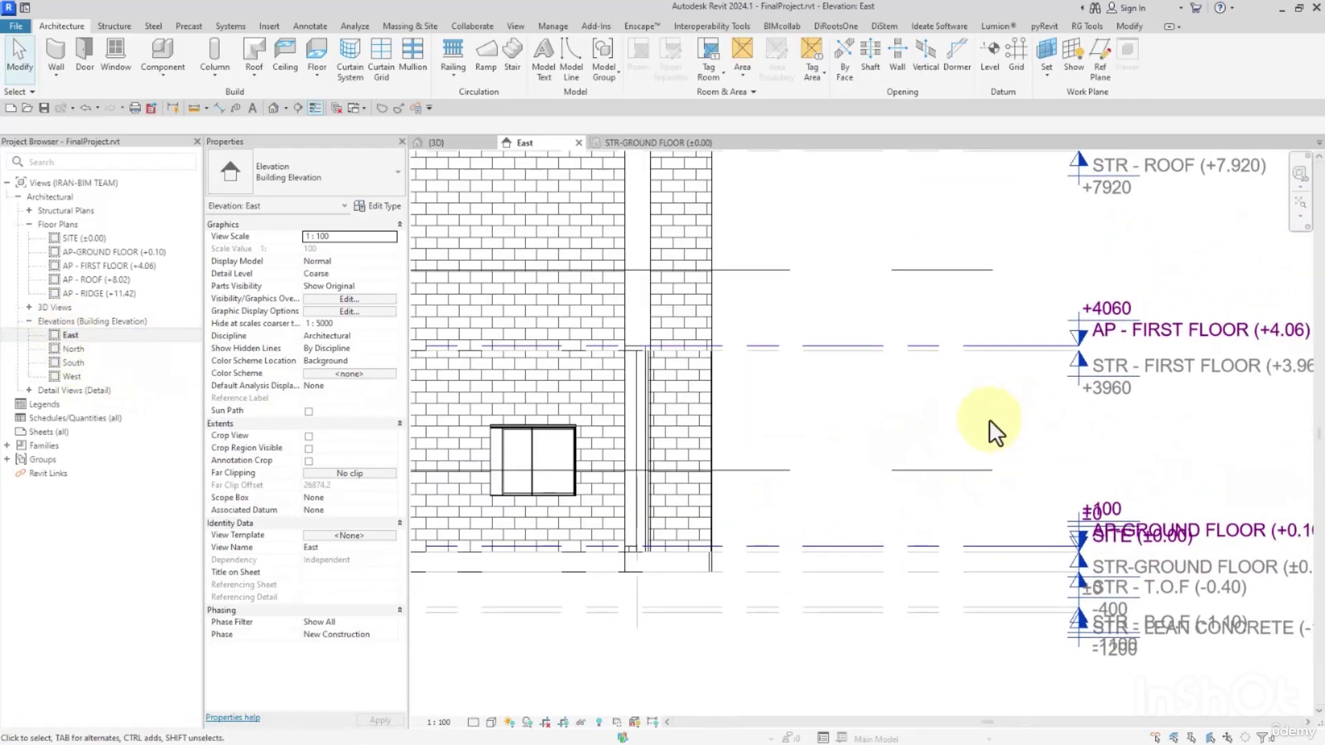
pyautogui.doubleClick(1087, 363)
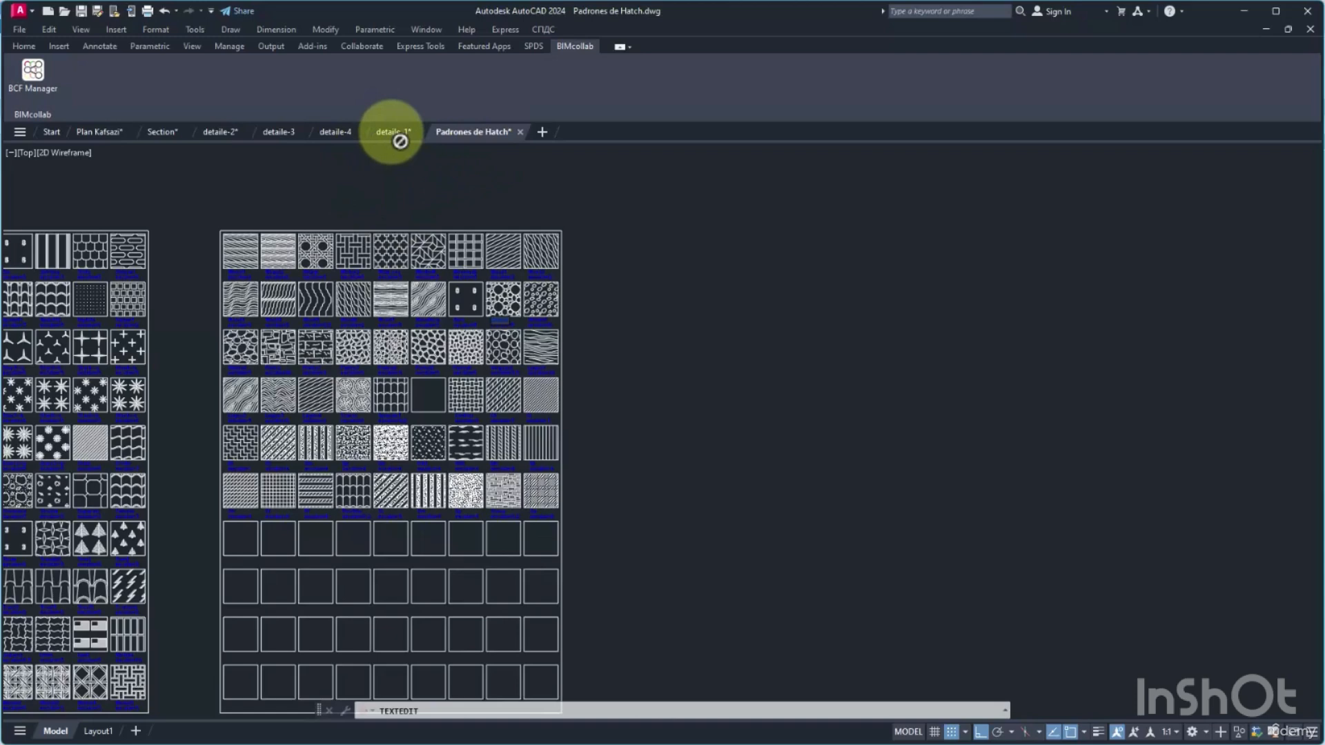
# Switch to AutoCAD, bring up the detaile-1 drawing, and examine flooring details 3 to 6.
pyautogui.click(603, 206)
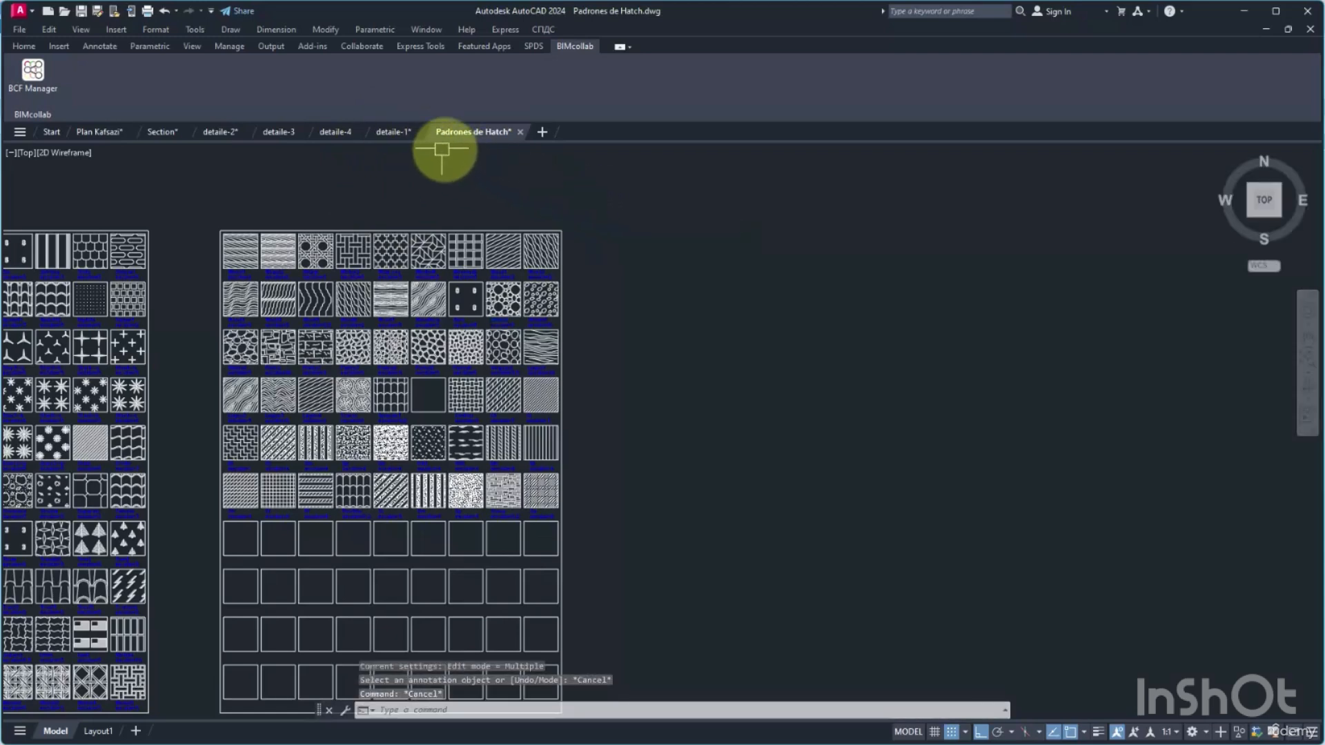
pyautogui.click(395, 132)
pyautogui.scroll(-8, 609, 303)
pyautogui.scroll(7, 820, 376)
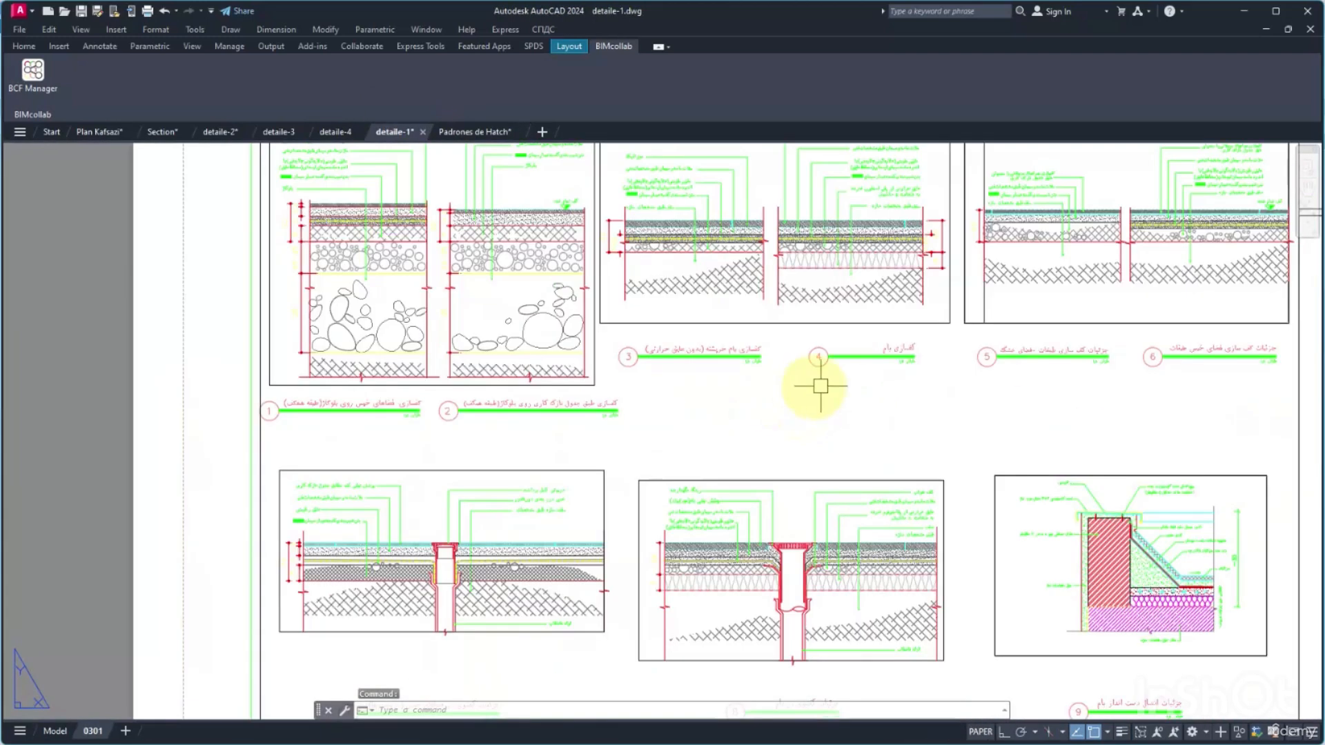
pyautogui.moveTo(949, 349); pyautogui.dragTo(597, 358, button='middle')
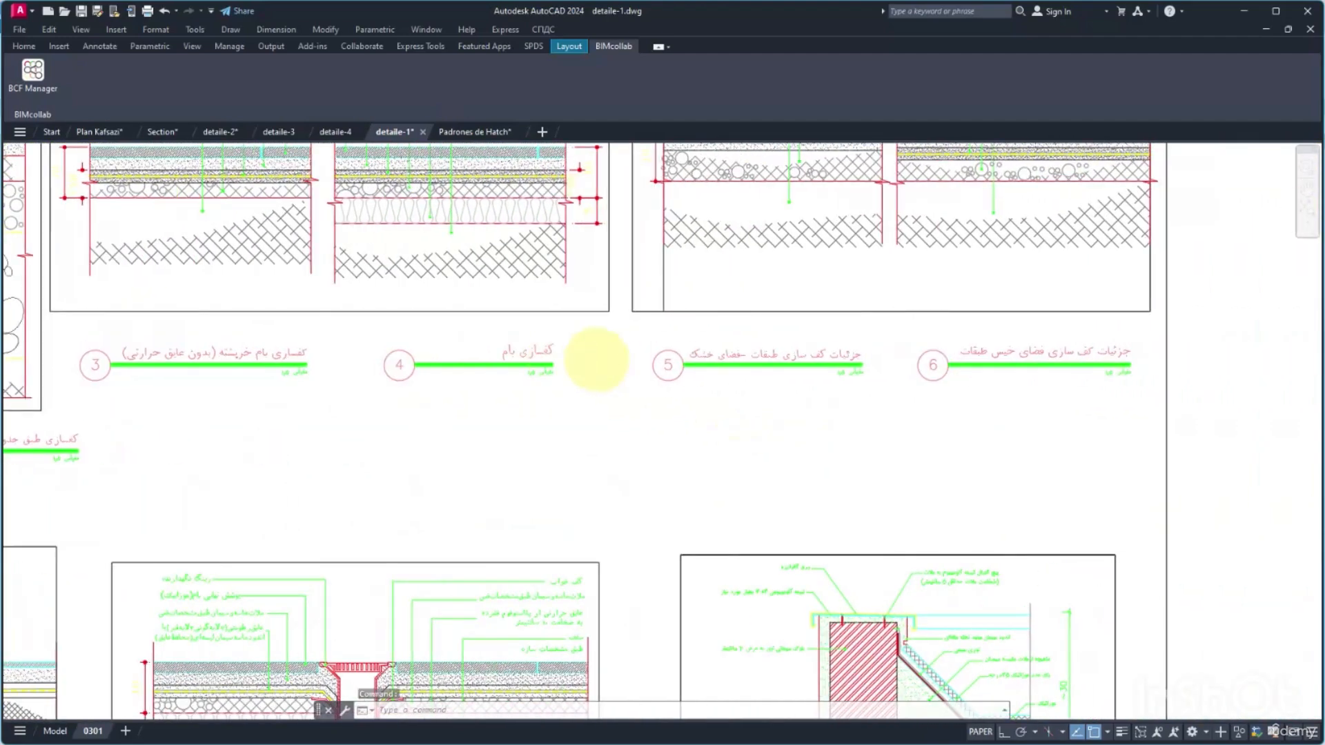
pyautogui.moveTo(944, 375); pyautogui.dragTo(910, 385, button='middle')
pyautogui.moveTo(784, 342); pyautogui.dragTo(767, 475, button='middle')
# Examine details 7 to 11 and the layers of upper-floor details 5 and 6, and return to Revit.
pyautogui.scroll(-7, 816, 462)
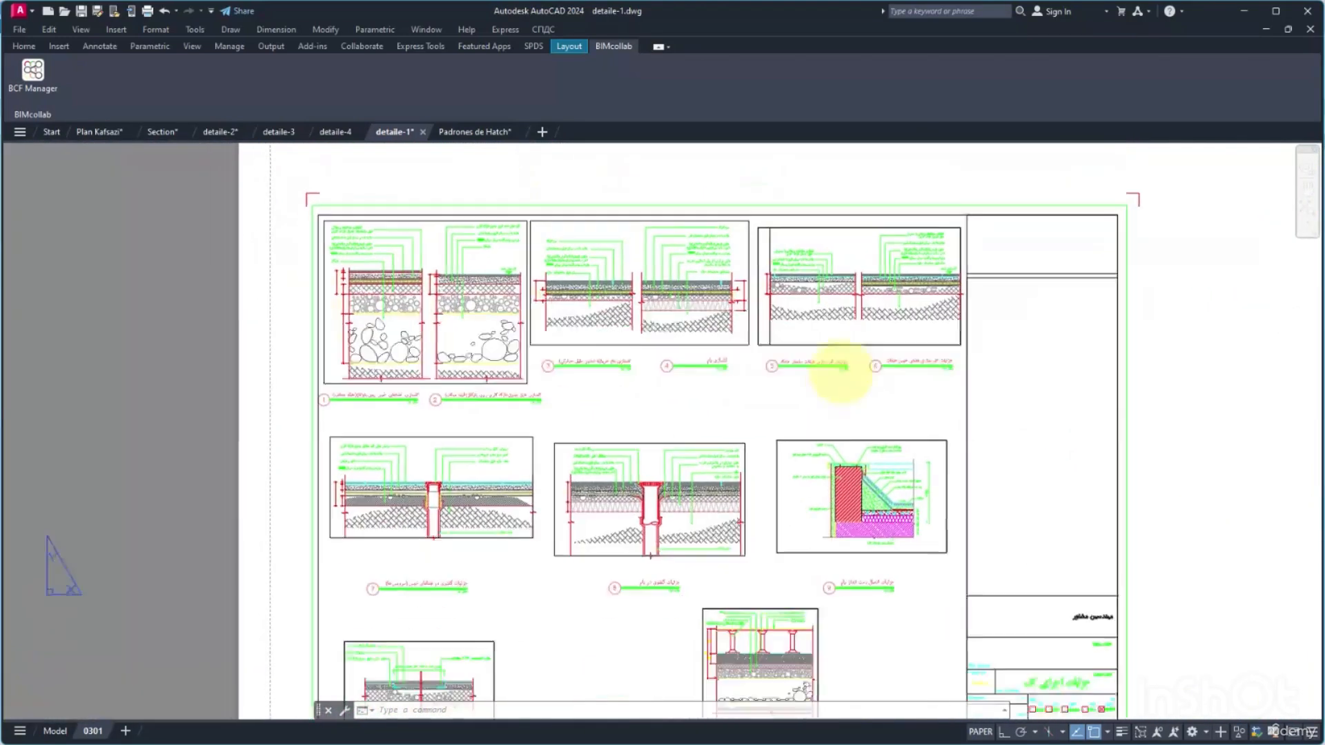
pyautogui.scroll(3, 715, 517)
pyautogui.moveTo(686, 473); pyautogui.dragTo(668, 379, button='middle')
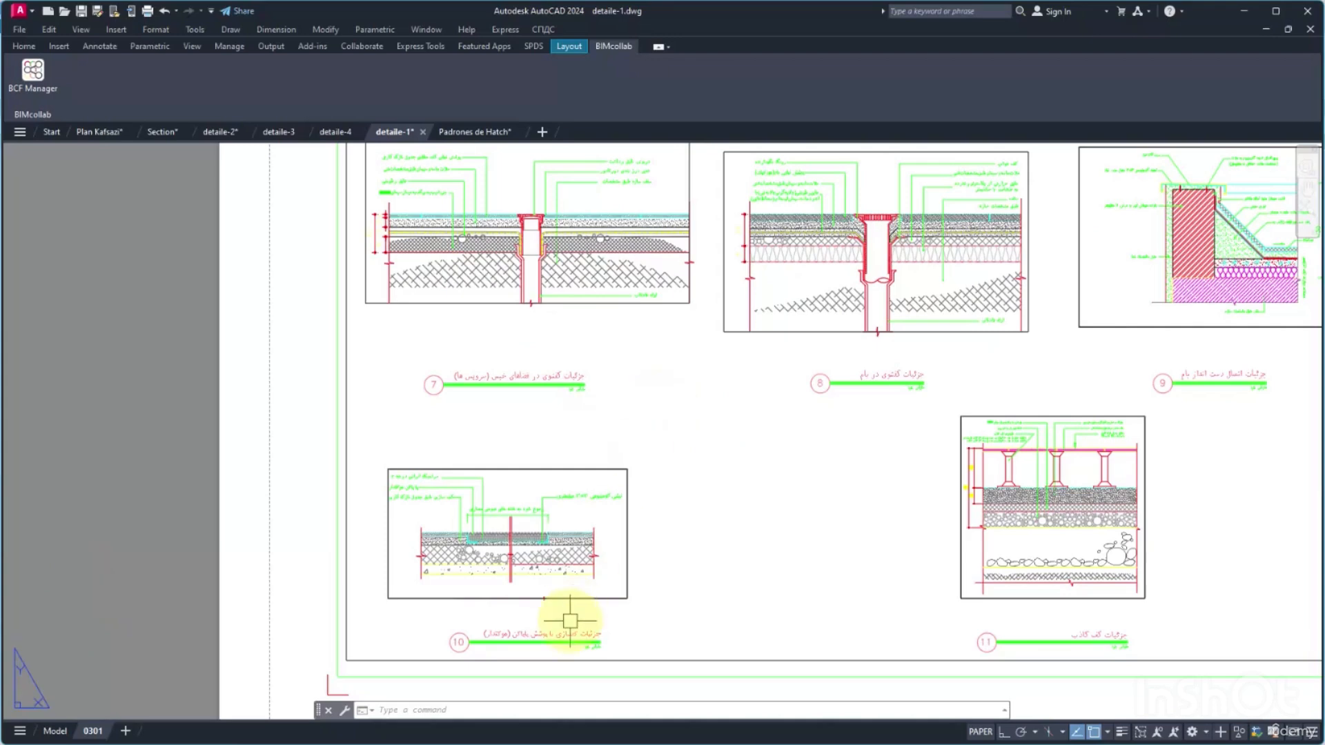
pyautogui.moveTo(843, 591); pyautogui.dragTo(663, 553, button='middle')
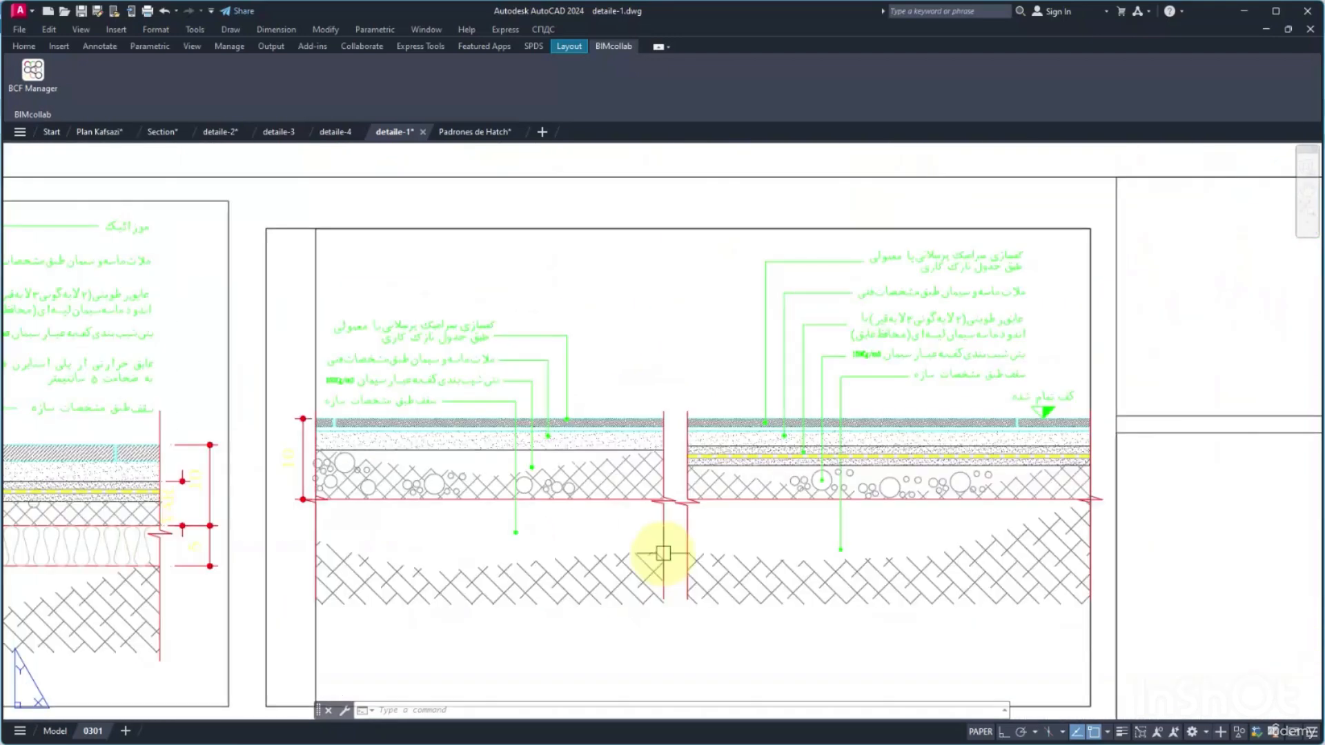
pyautogui.moveTo(665, 553); pyautogui.dragTo(649, 481, button='middle')
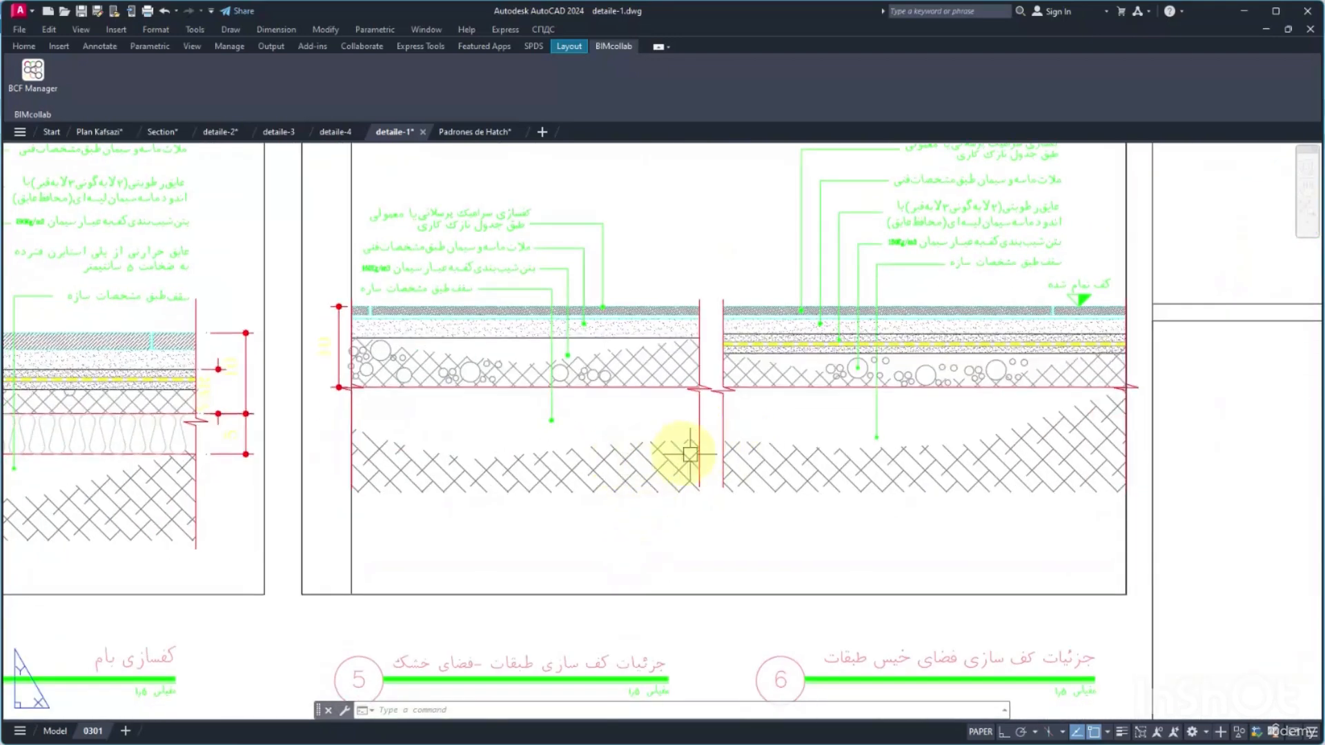
pyautogui.moveTo(613, 414); pyautogui.dragTo(664, 425, button='middle')
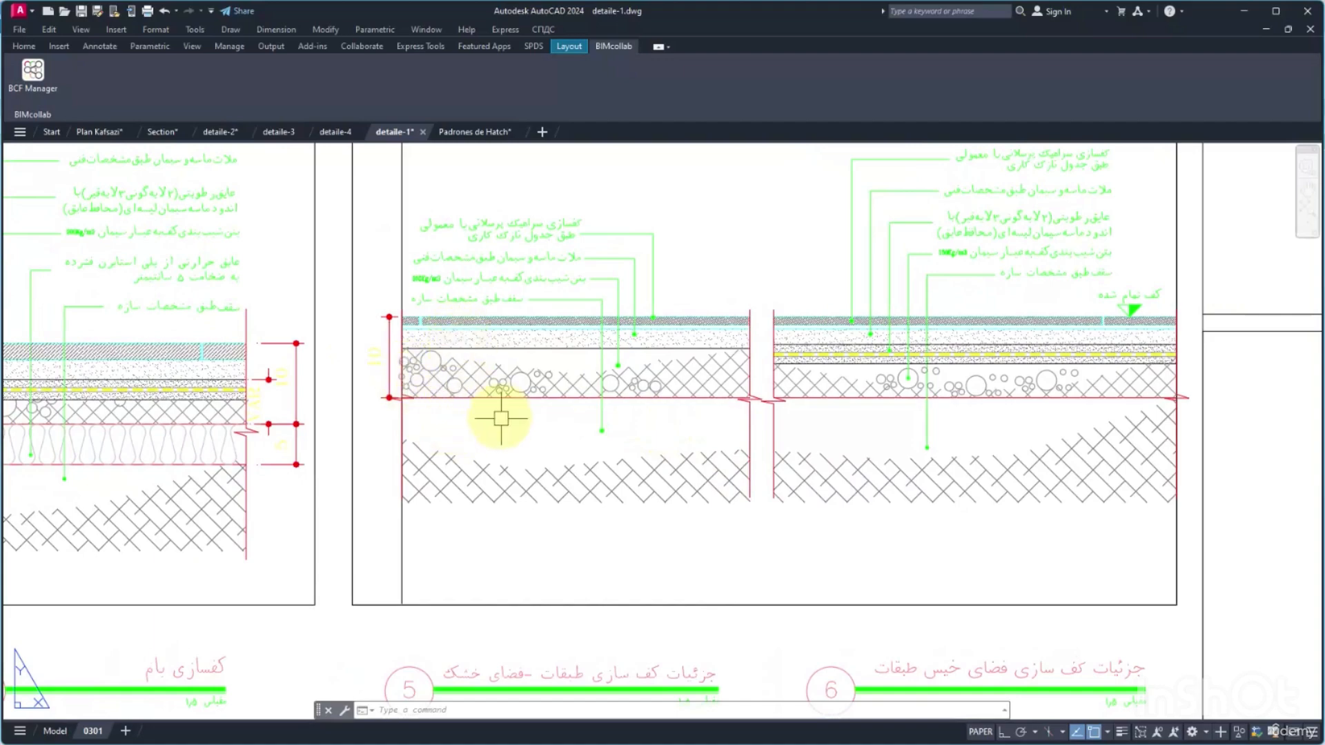
pyautogui.click(1244, 10)
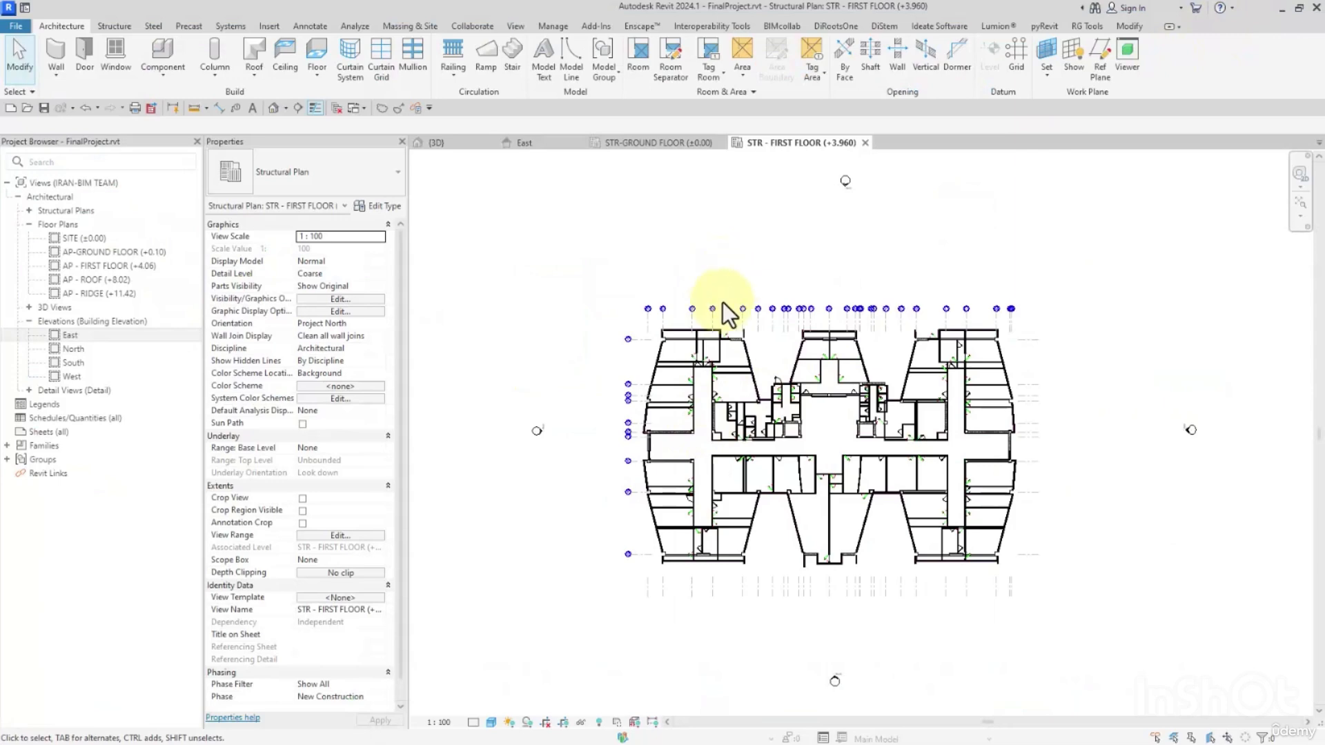
pyautogui.moveTo(722, 302); pyautogui.dragTo(633, 221, button='middle')
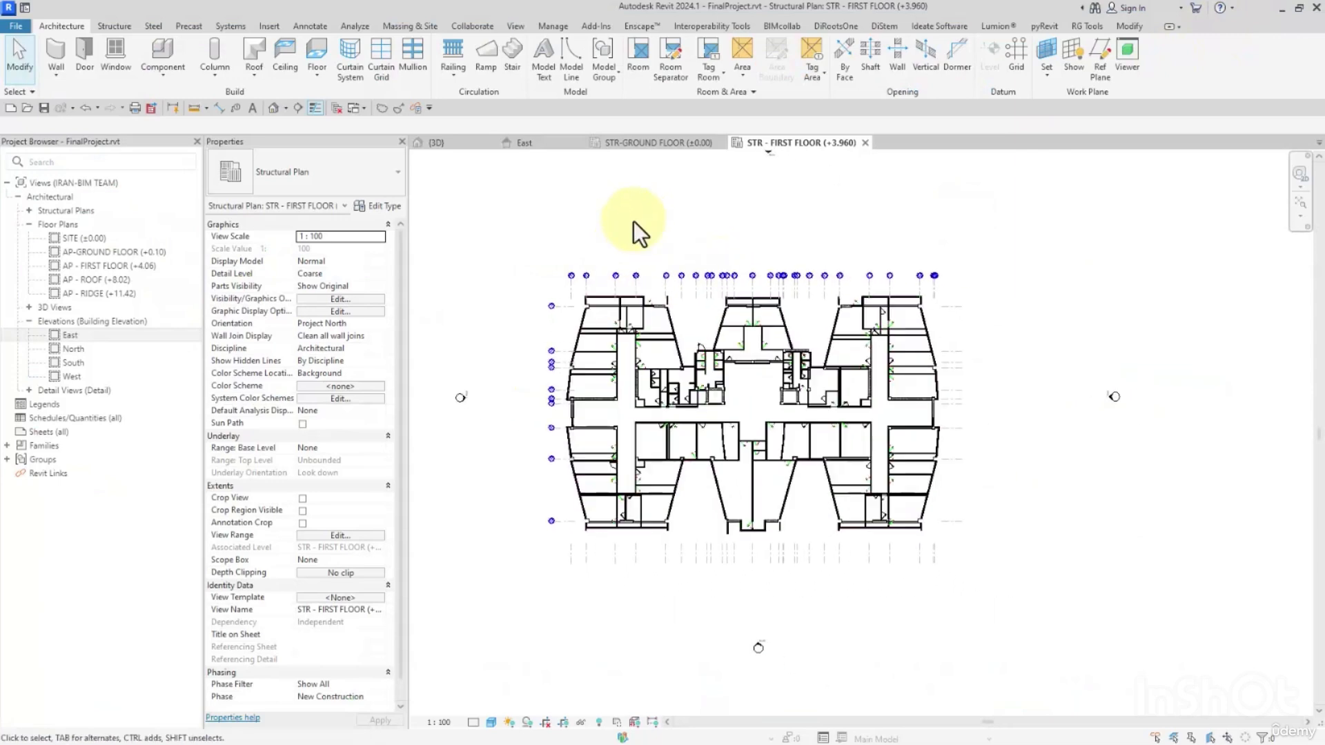
pyautogui.scroll(2, 633, 221)
pyautogui.click(47, 53)
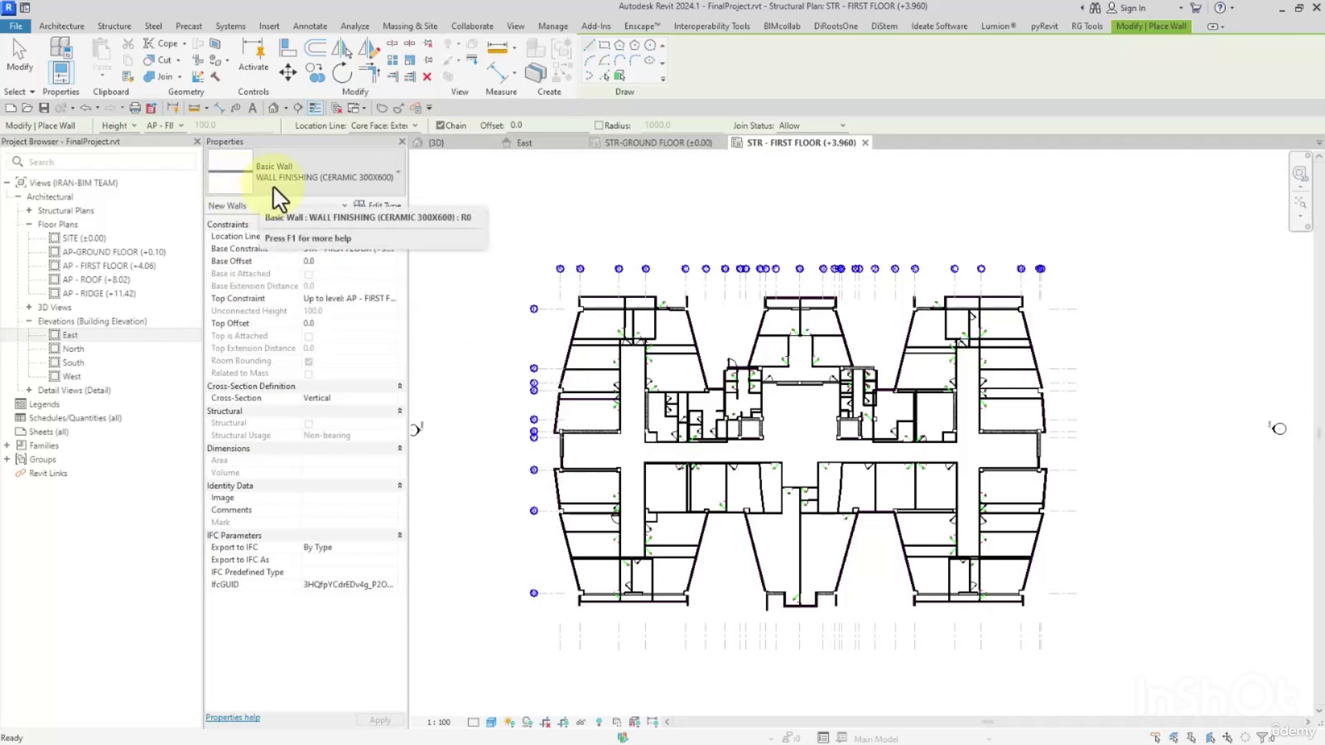
pyautogui.click(23, 53)
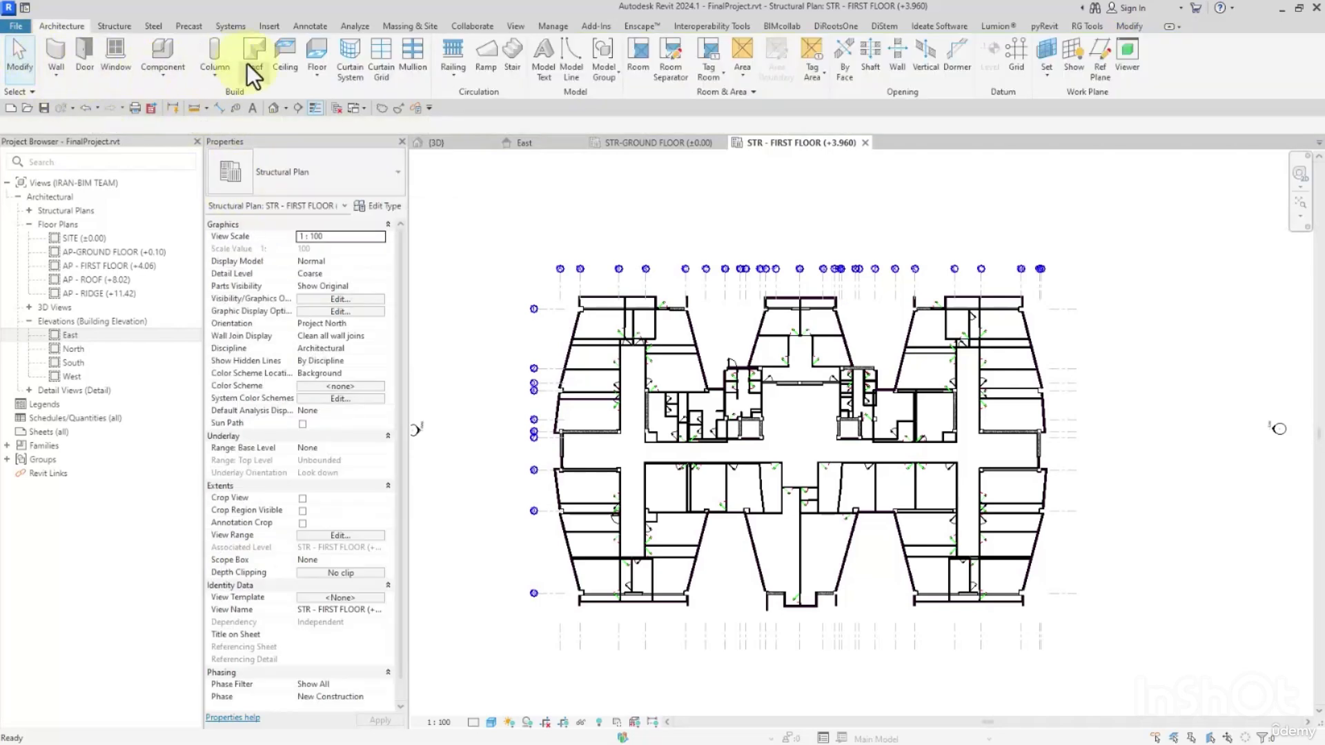
# Start a floor on the STR - FIRST FLOOR plan and duplicate the Generic 300mm type as STR - Floor Concrete.
pyautogui.click(311, 52)
pyautogui.click(320, 180)
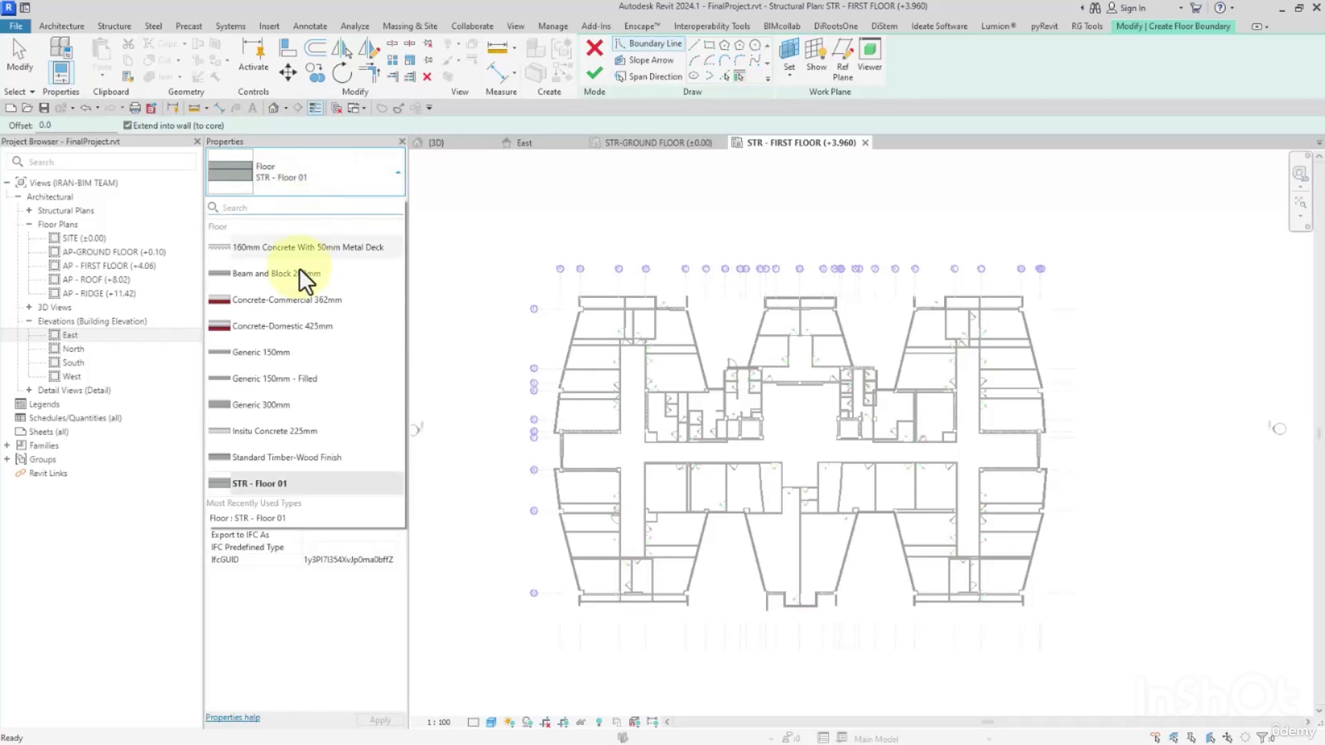
pyautogui.click(271, 404)
pyautogui.click(384, 210)
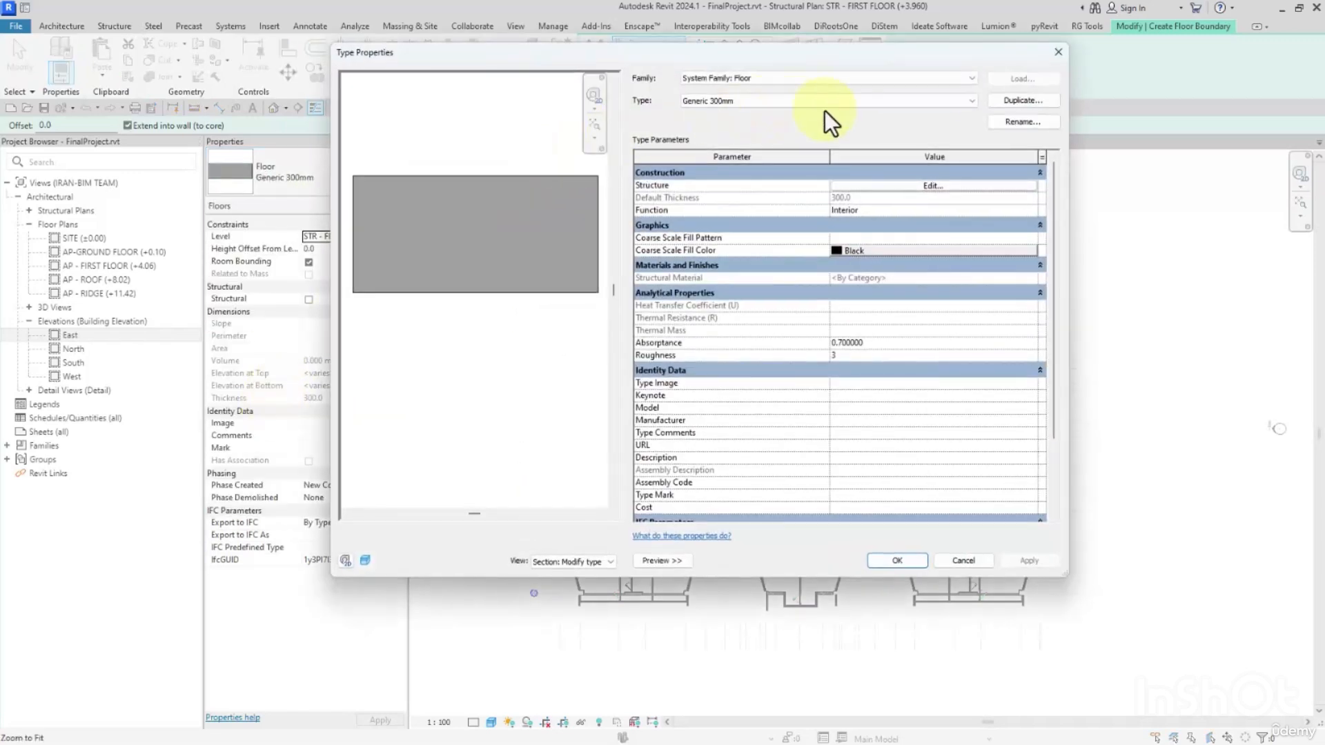
pyautogui.click(1033, 101)
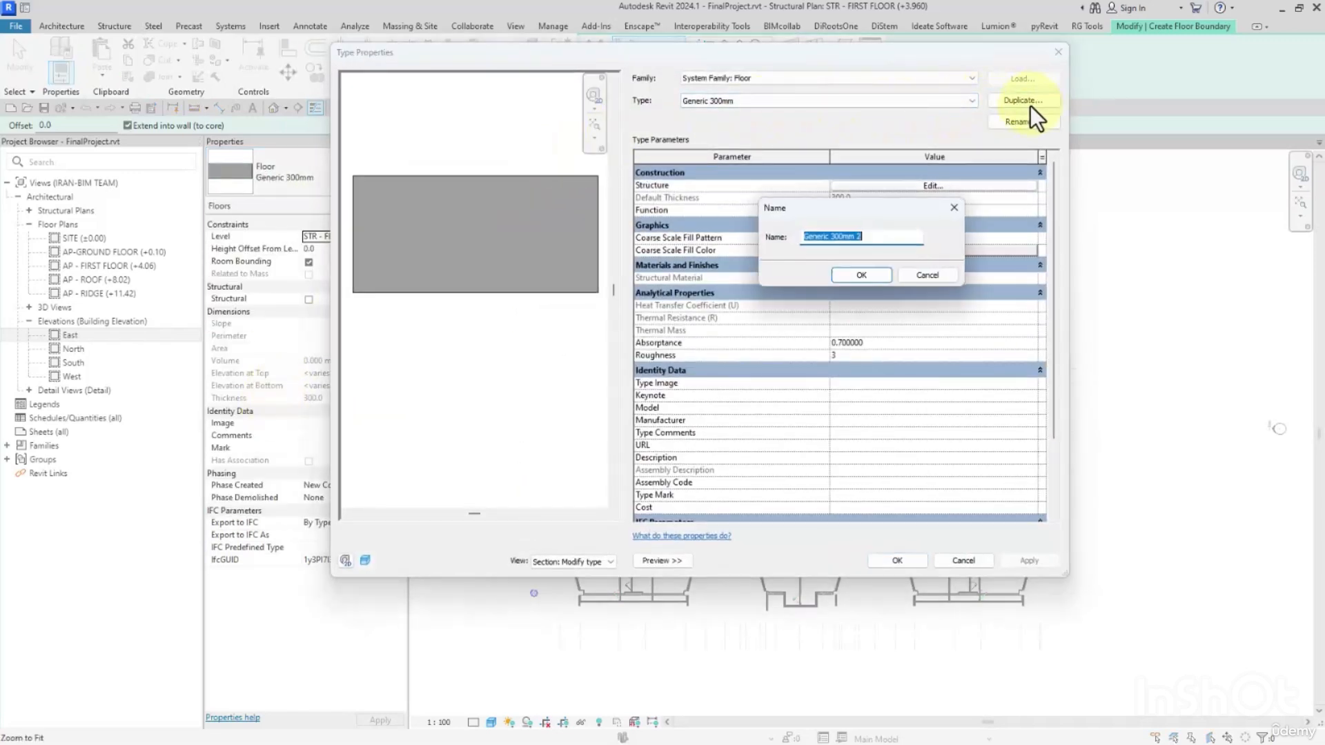
pyautogui.write('STR - ')
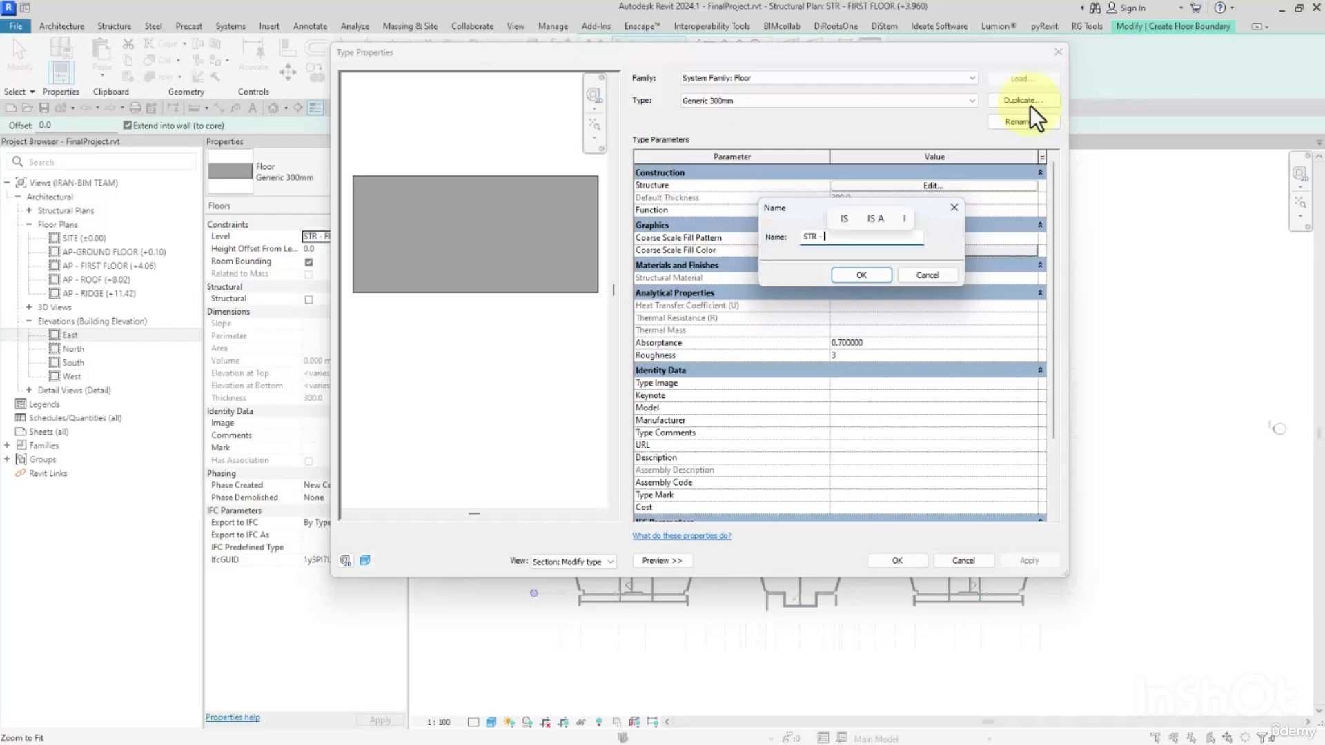
pyautogui.write('Floor')
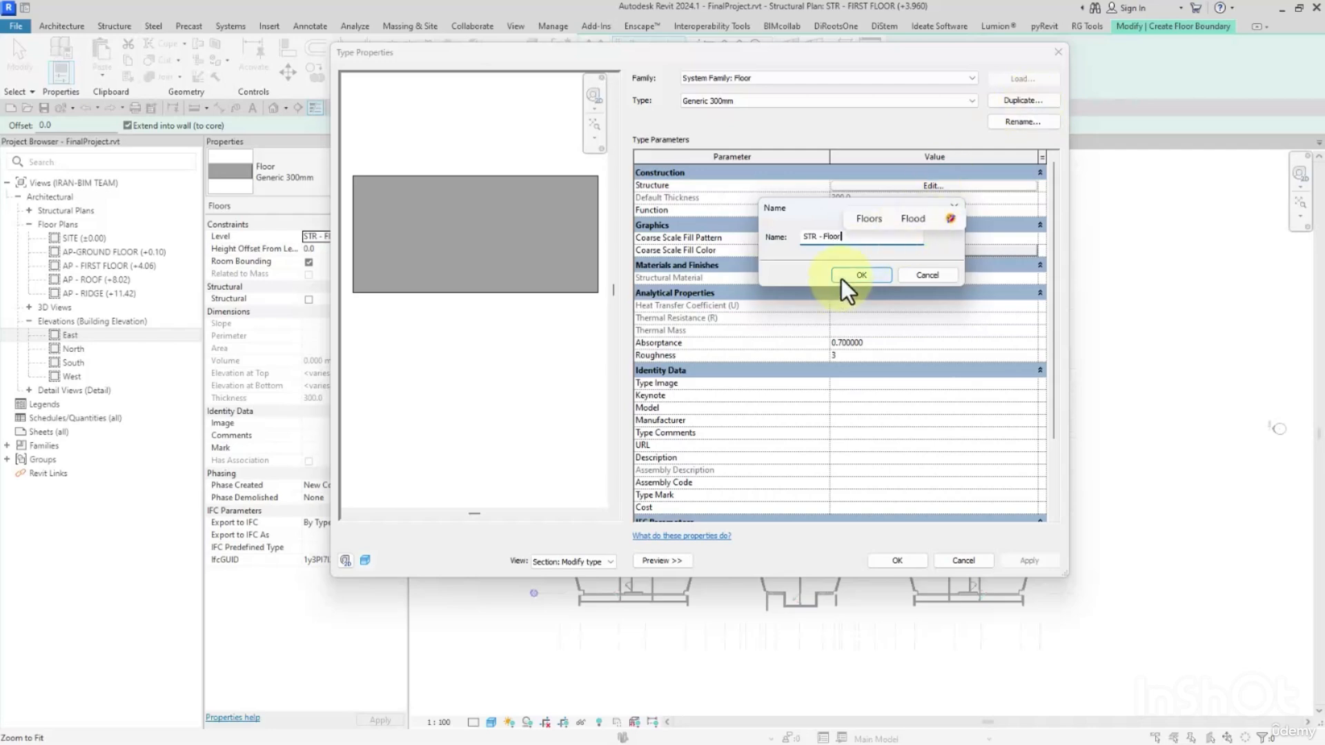
pyautogui.write(' Concrete')
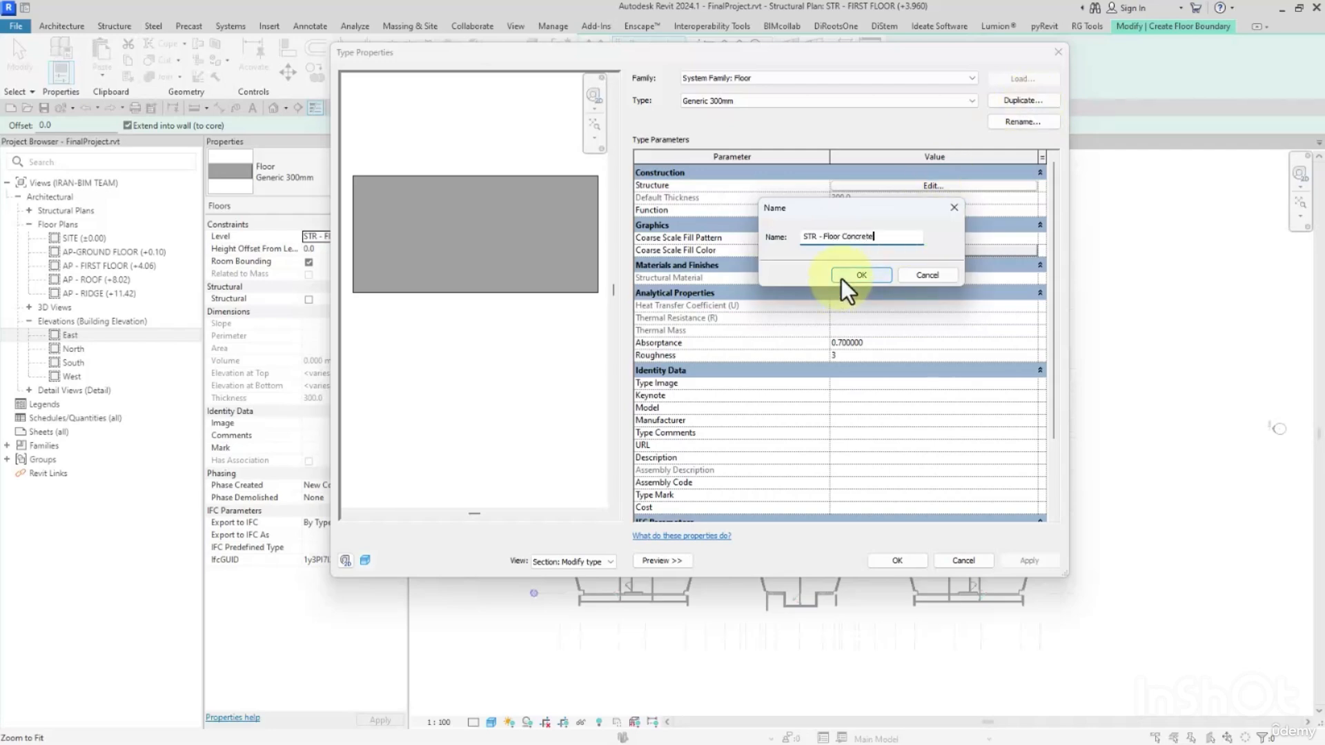
pyautogui.click(871, 276)
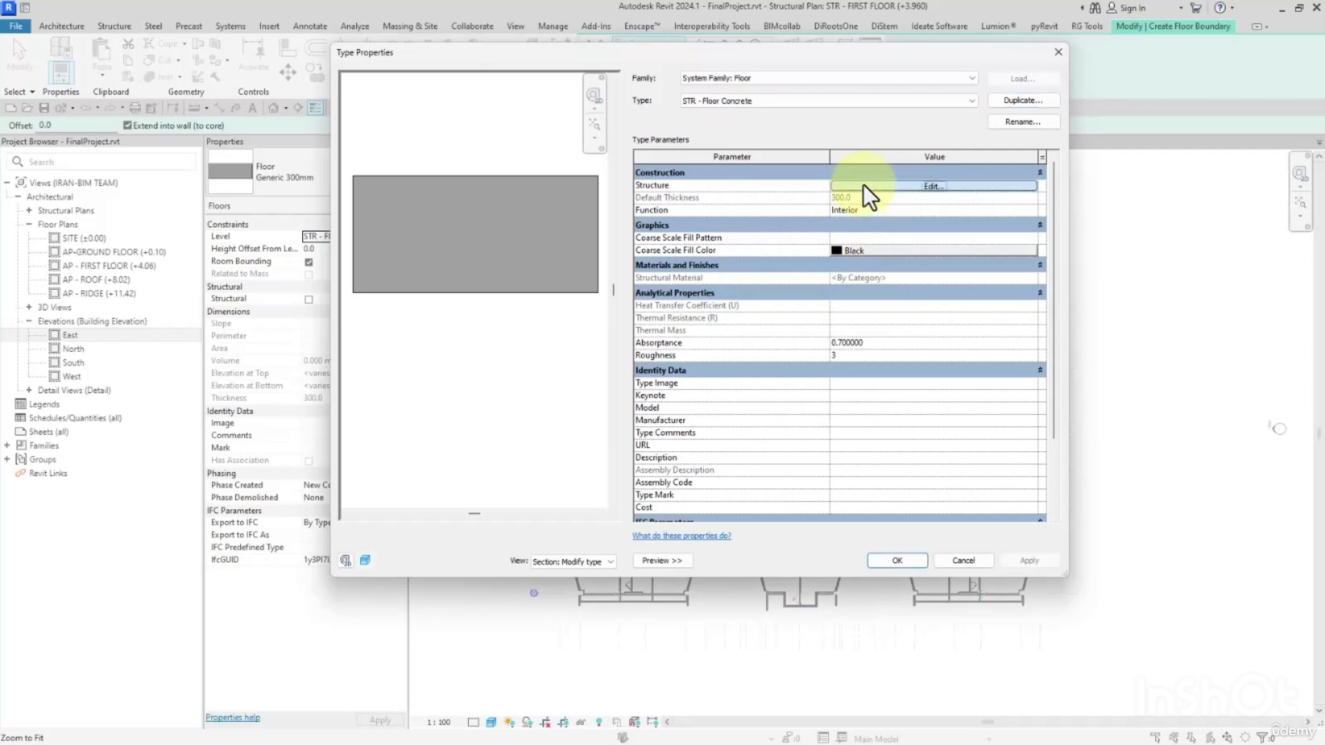
# Set the new floor type's structure layer to 400 mm thick and search the materials for Concrete.
pyautogui.click(863, 186)
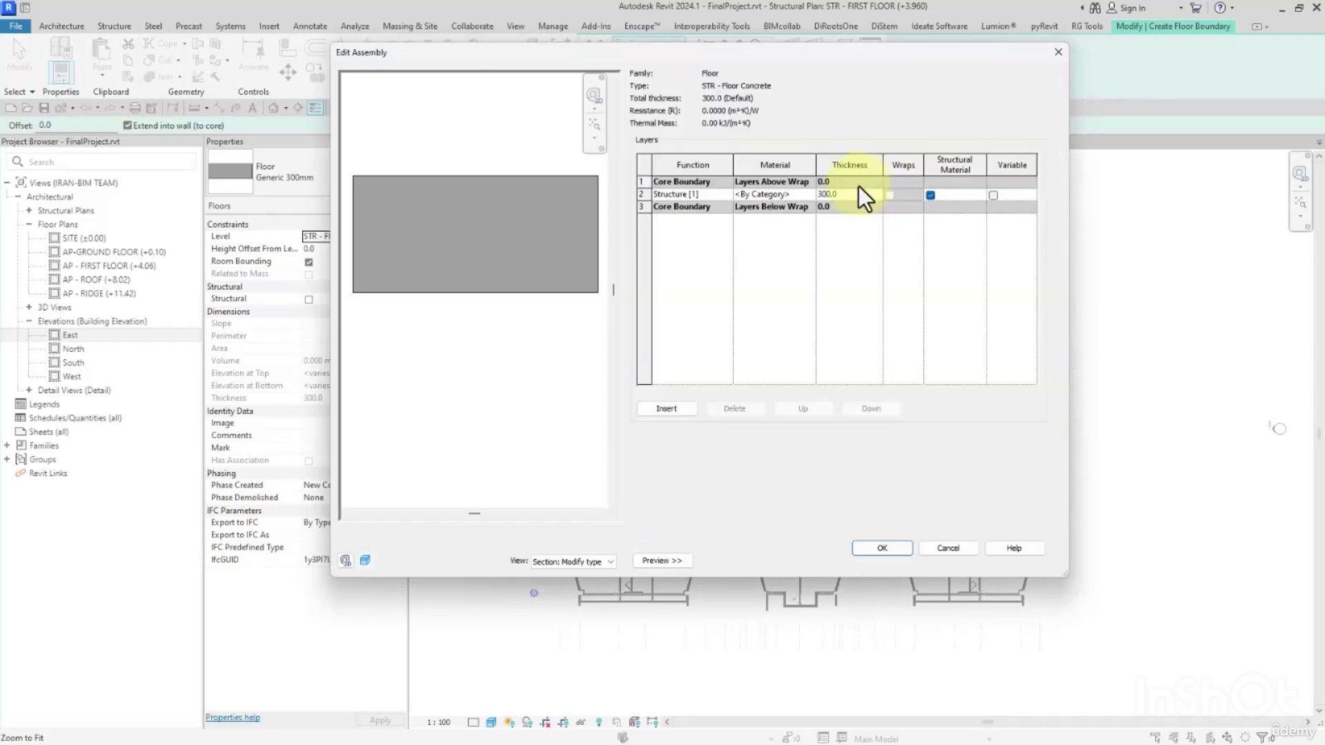
pyautogui.write('400')
pyautogui.click(806, 194)
pyautogui.click(806, 196)
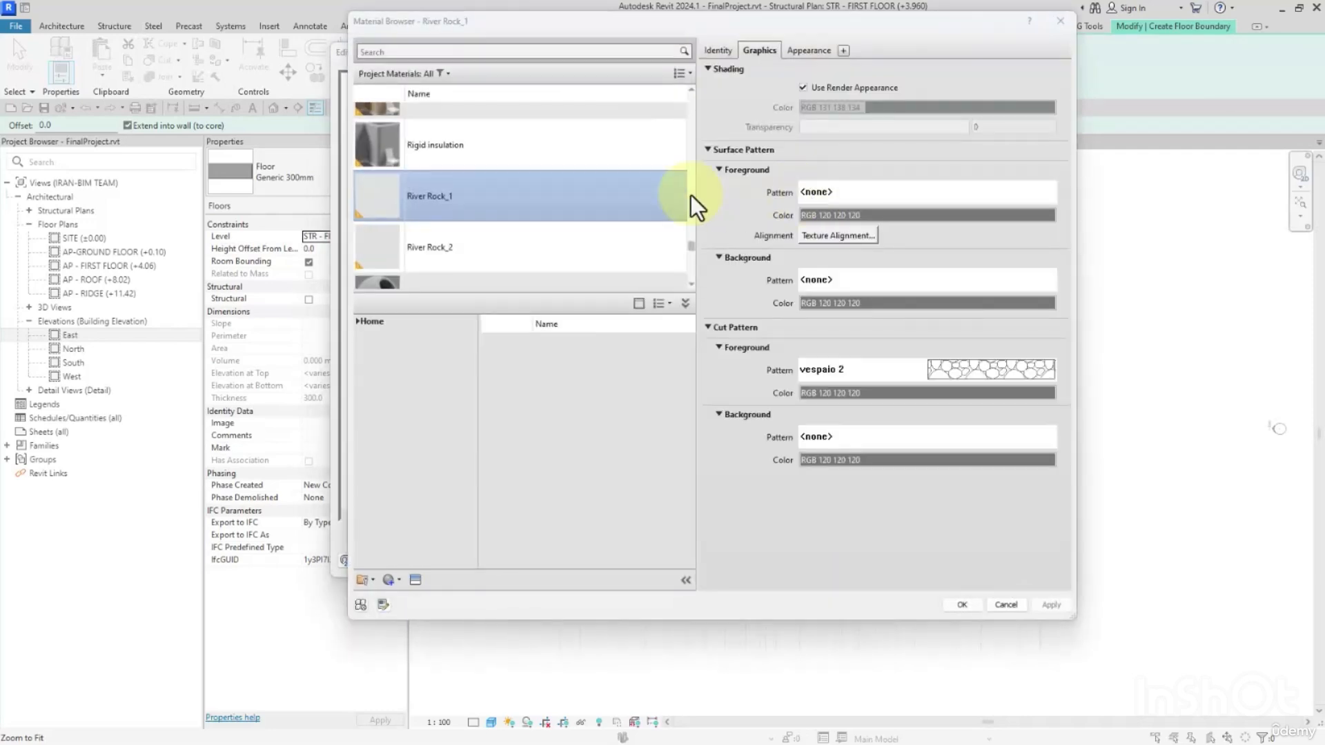
pyautogui.scroll(1, 441, 145)
pyautogui.click(434, 51)
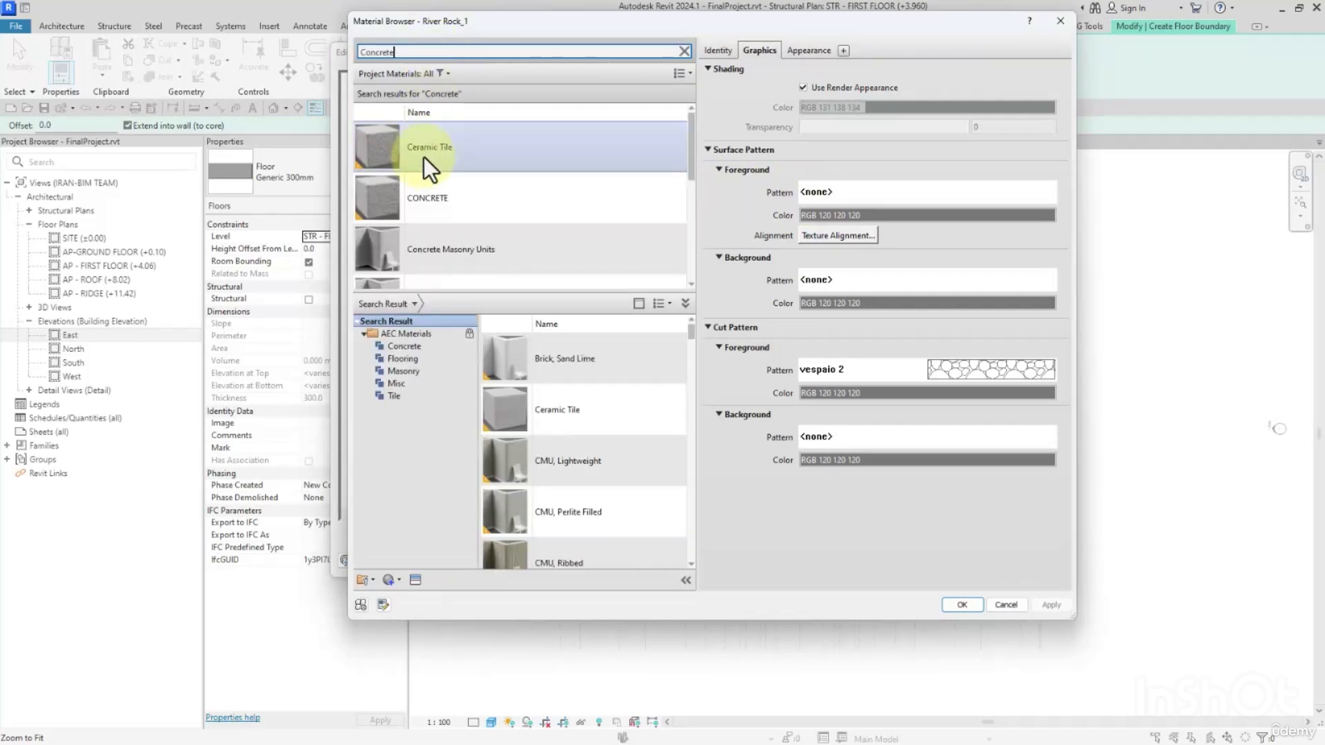
# Duplicate the CONCRETE material with its assets and name the copy STR - Floor CON.
pyautogui.click(424, 197)
pyautogui.rightClick(424, 197)
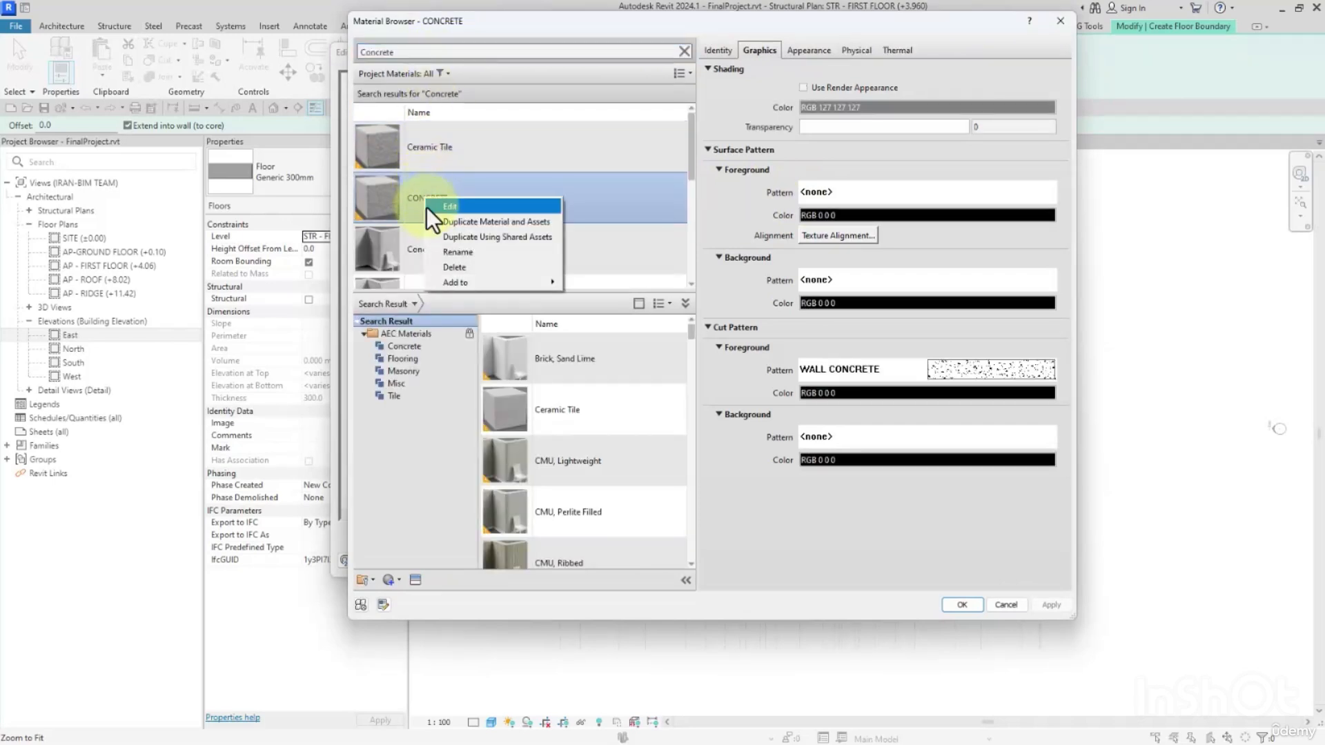
pyautogui.click(466, 221)
pyautogui.click(721, 50)
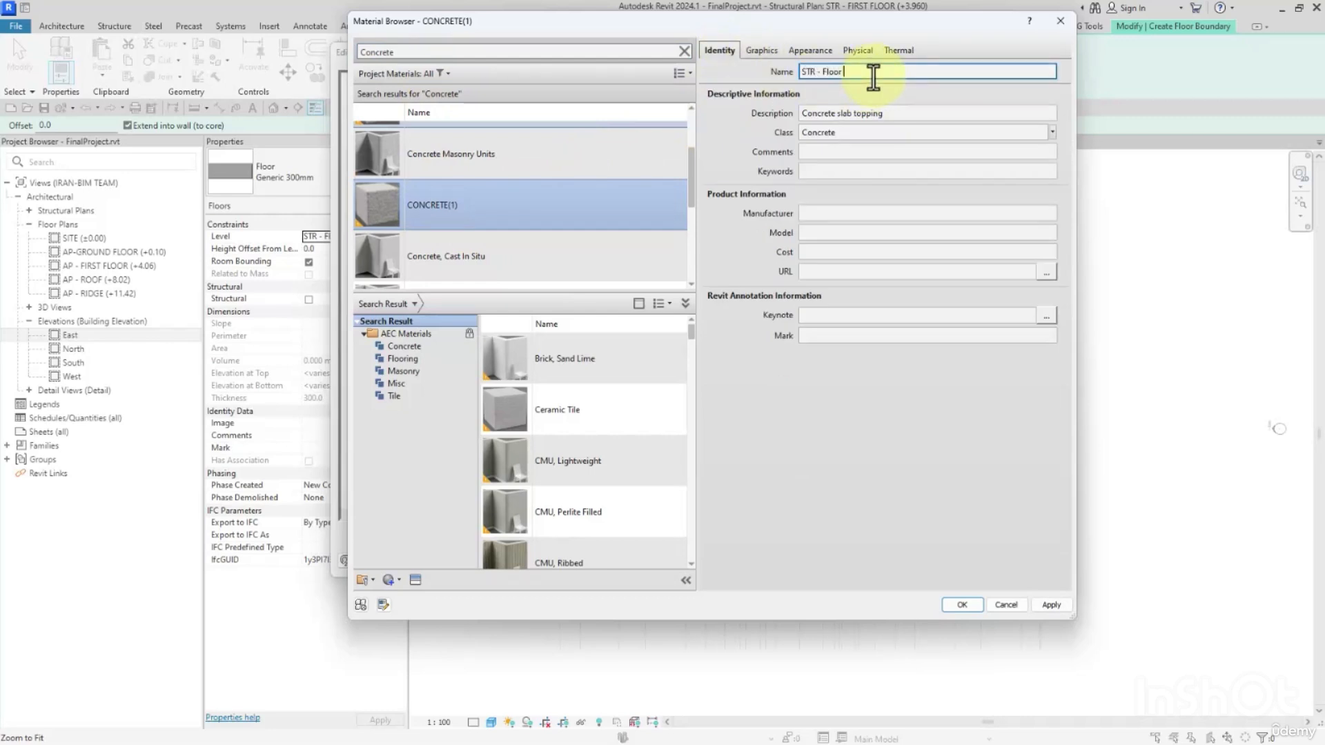
pyautogui.press('BackSpace')
pyautogui.press('Return')
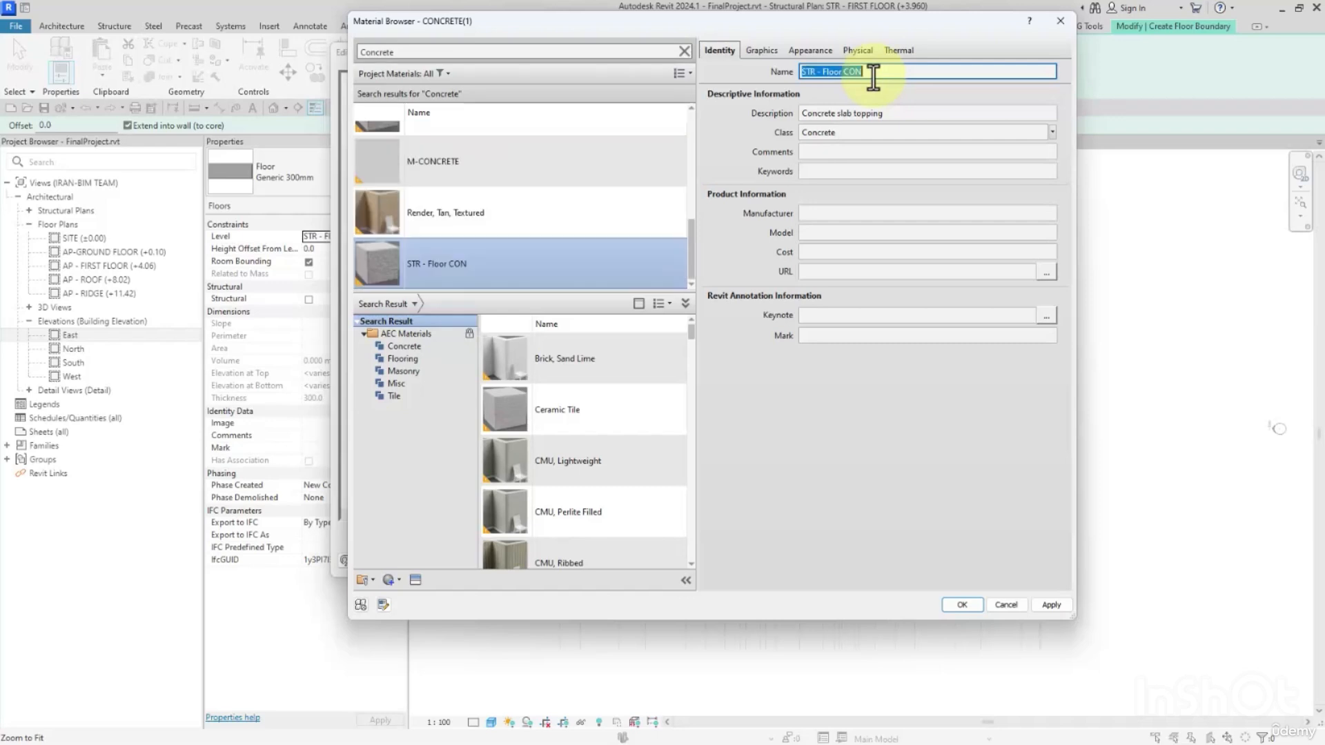
# Use render appearance for STR - Floor CON's shading, set its cut foreground to Diagonal cross-hatch, and accept the floor type.
pyautogui.click(762, 51)
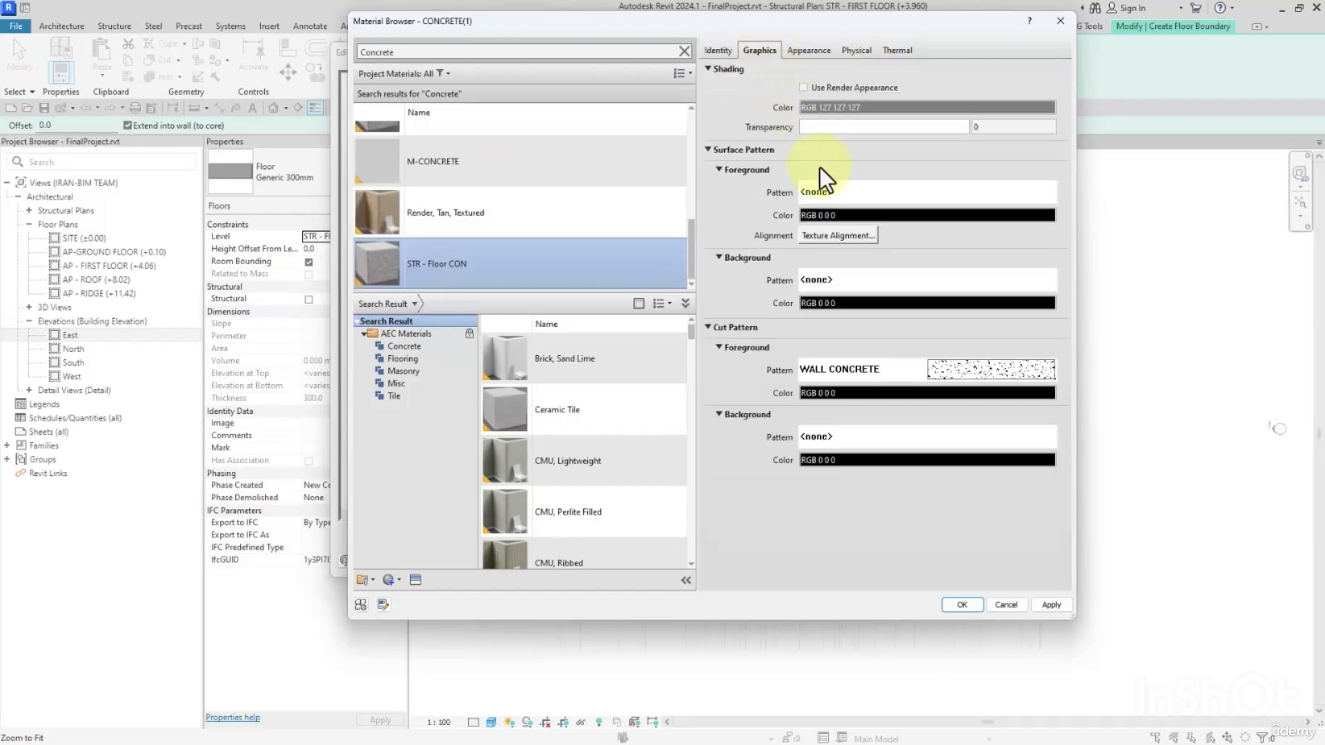
pyautogui.click(803, 88)
pyautogui.click(933, 369)
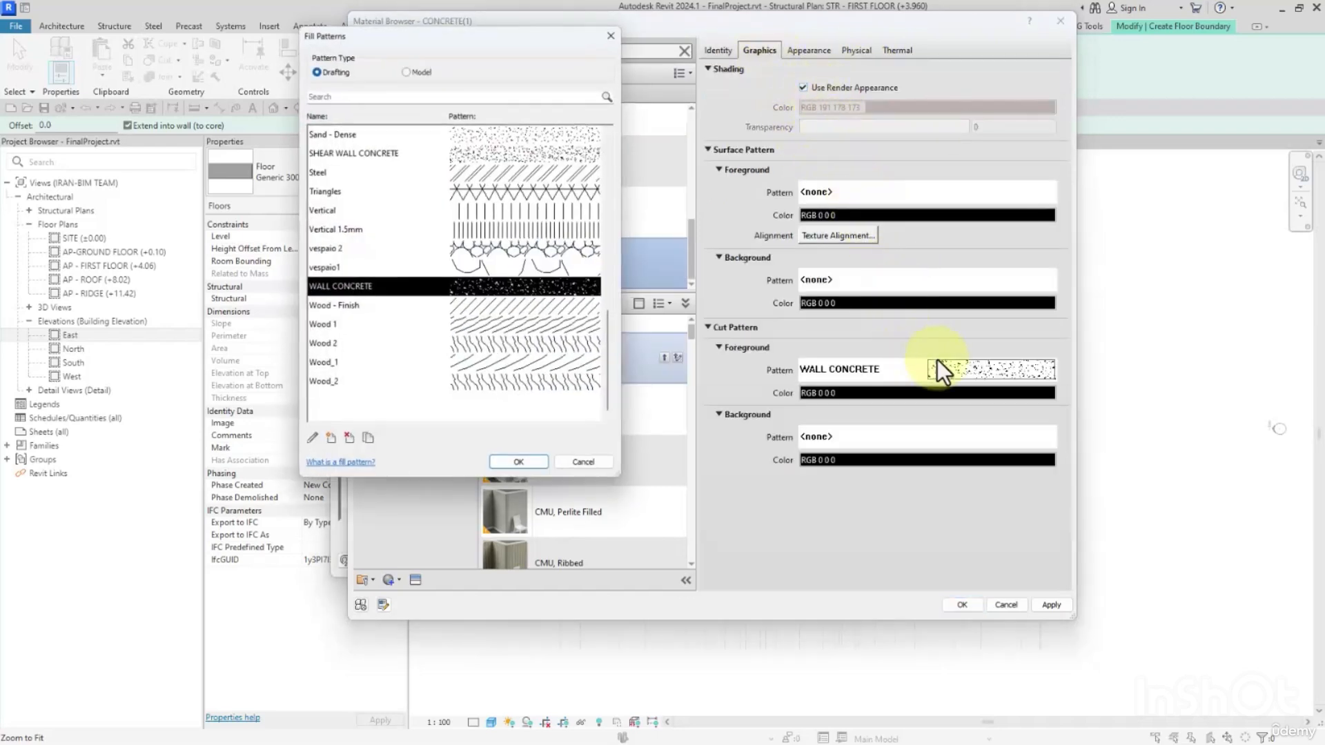
pyautogui.scroll(10, 380, 230)
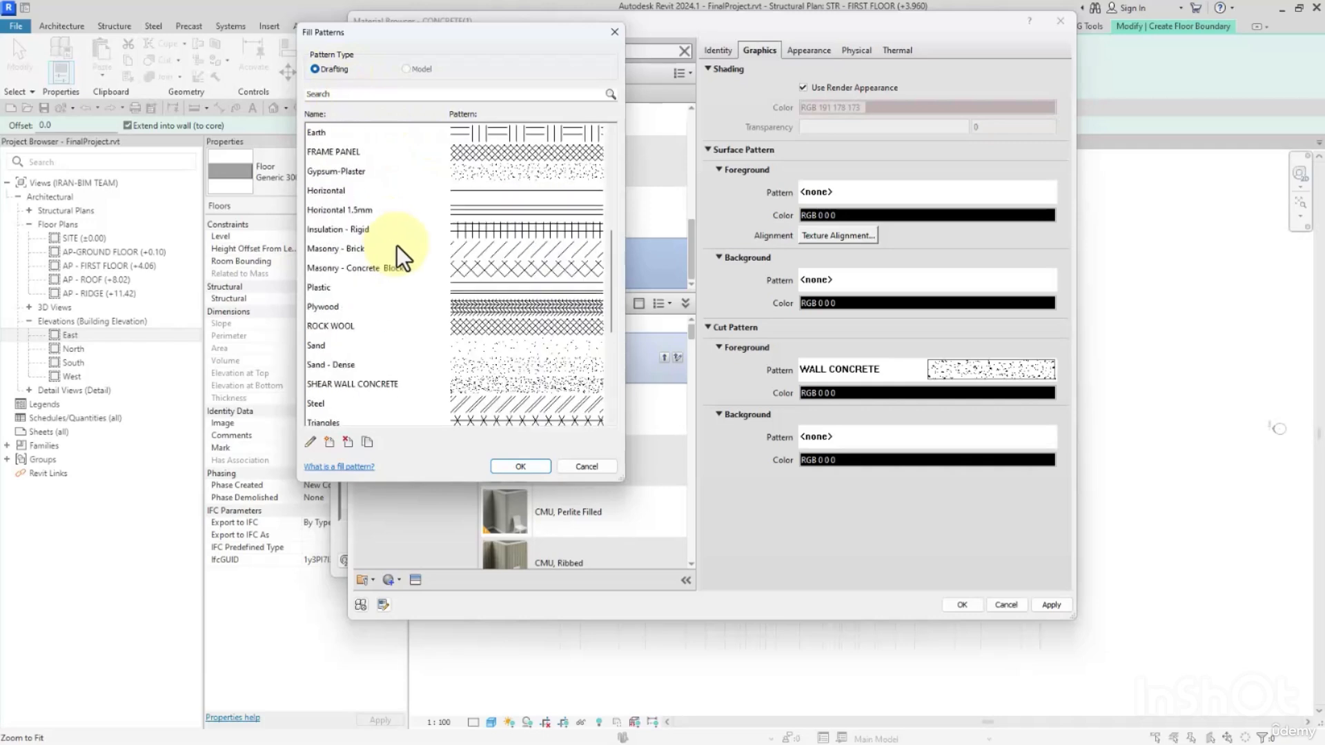
pyautogui.click(494, 192)
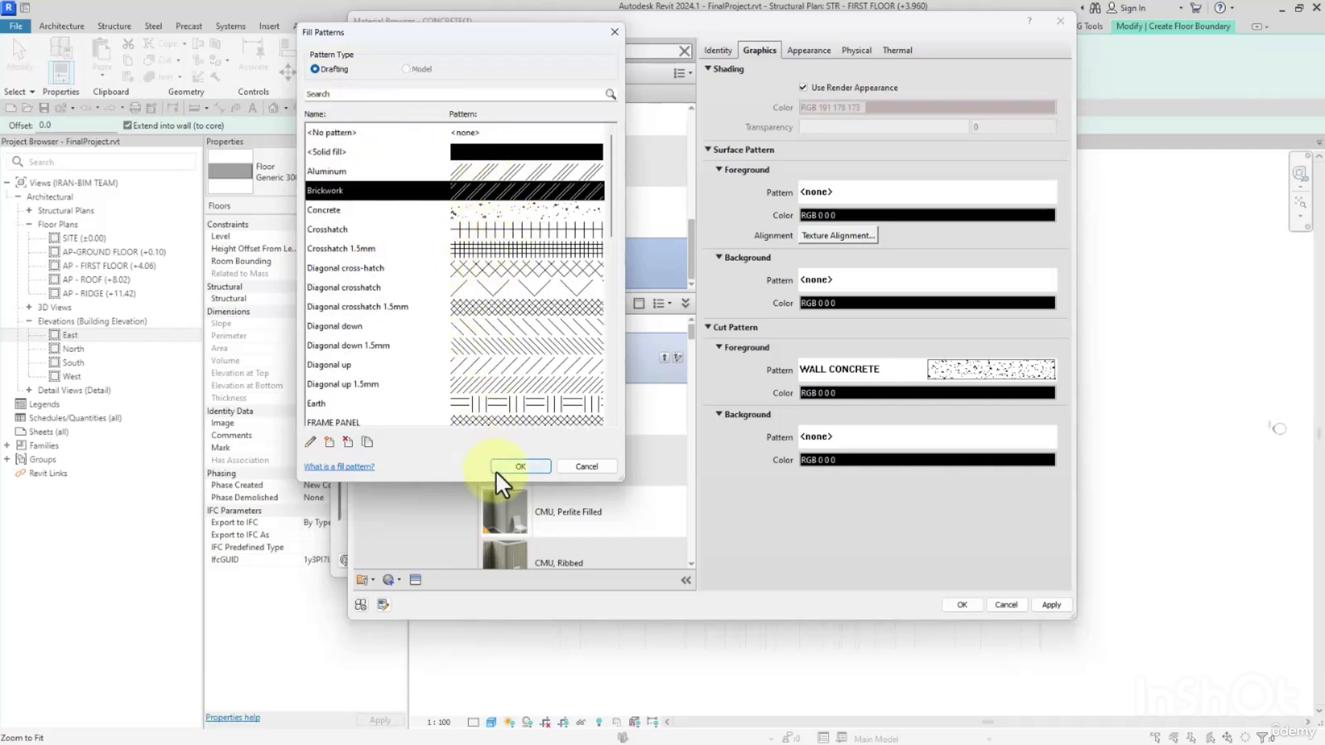
pyautogui.click(512, 267)
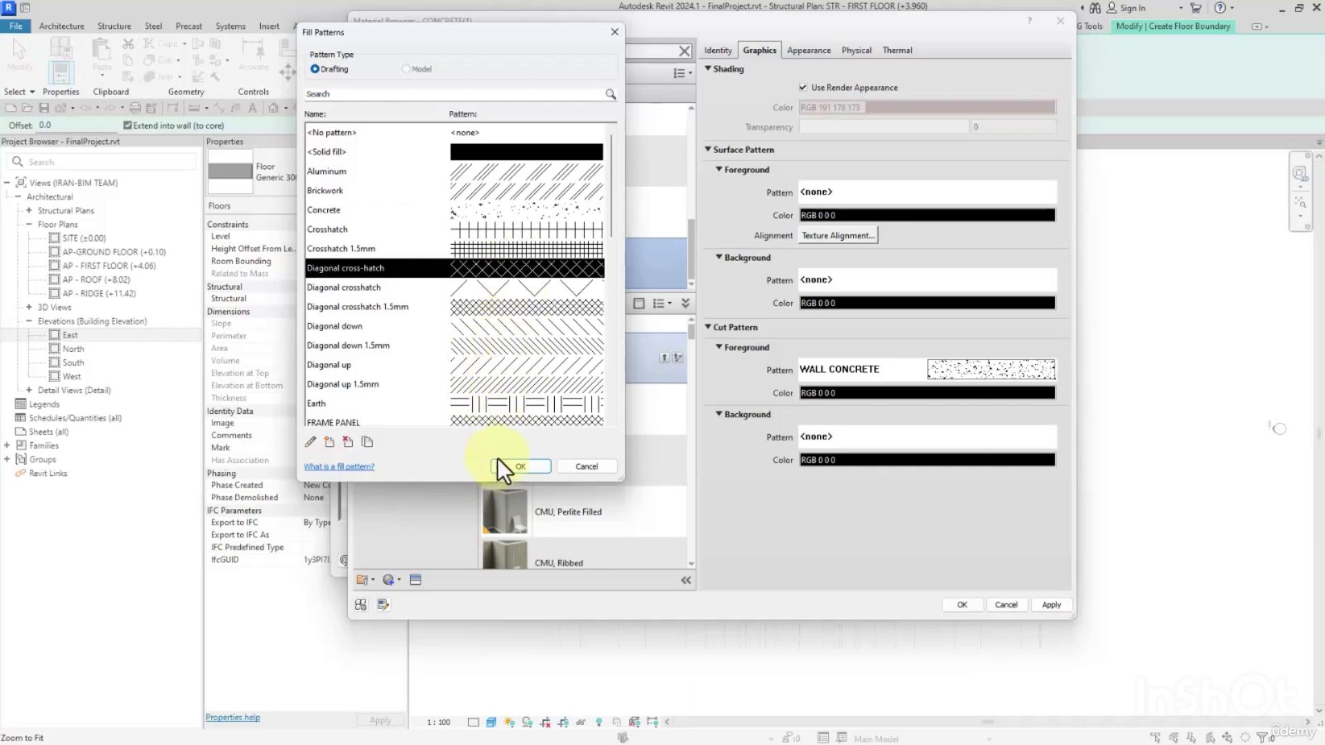
pyautogui.click(519, 467)
pyautogui.click(962, 604)
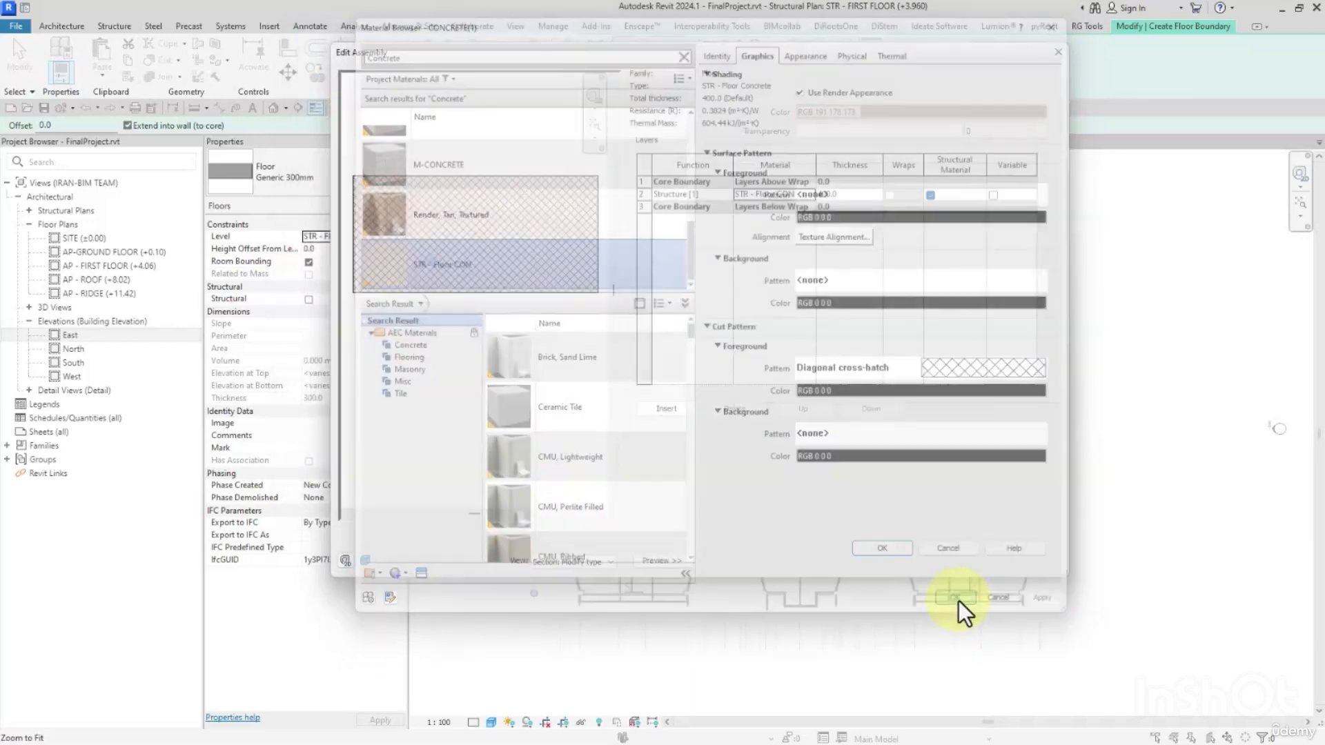
pyautogui.click(876, 550)
pyautogui.click(890, 562)
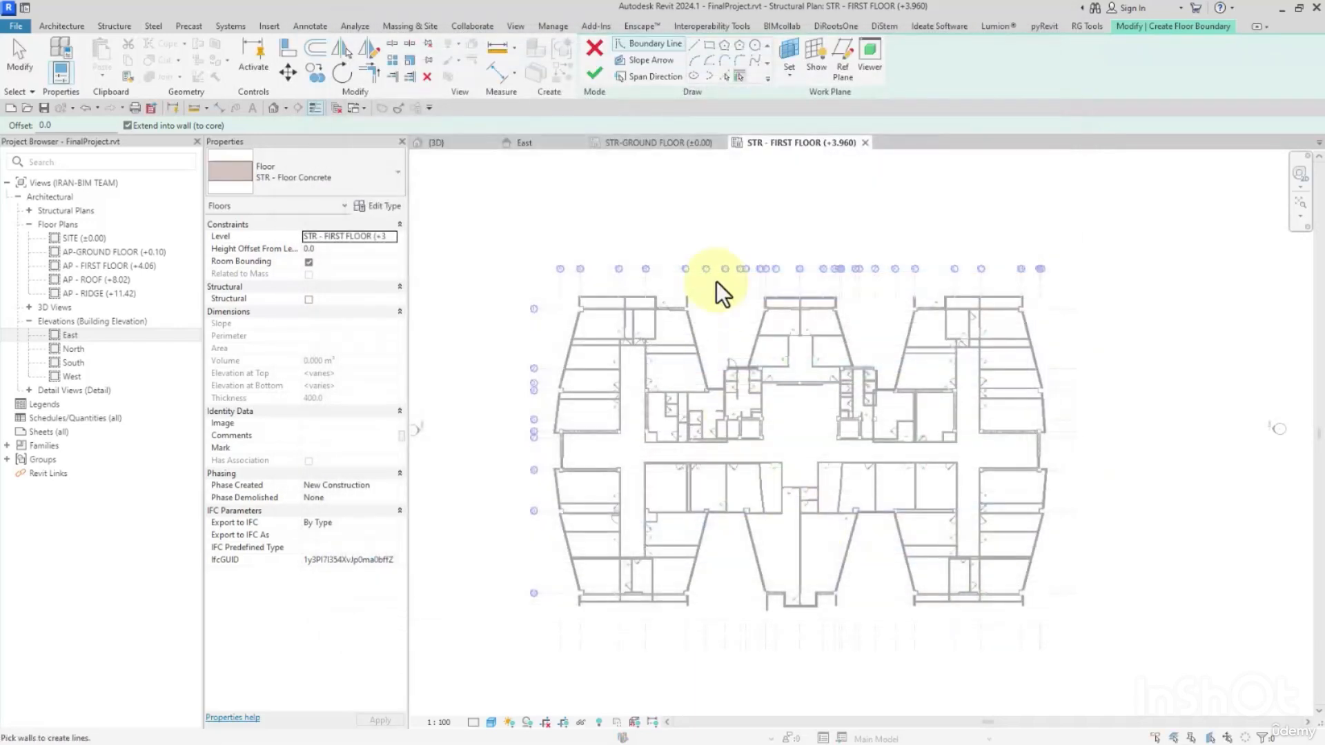
# Pick the northwest block's sloping west wall, short return and north wall, plus the stub wall at grid C, as floor boundaries.
pyautogui.scroll(3, 575, 296)
pyautogui.click(569, 328)
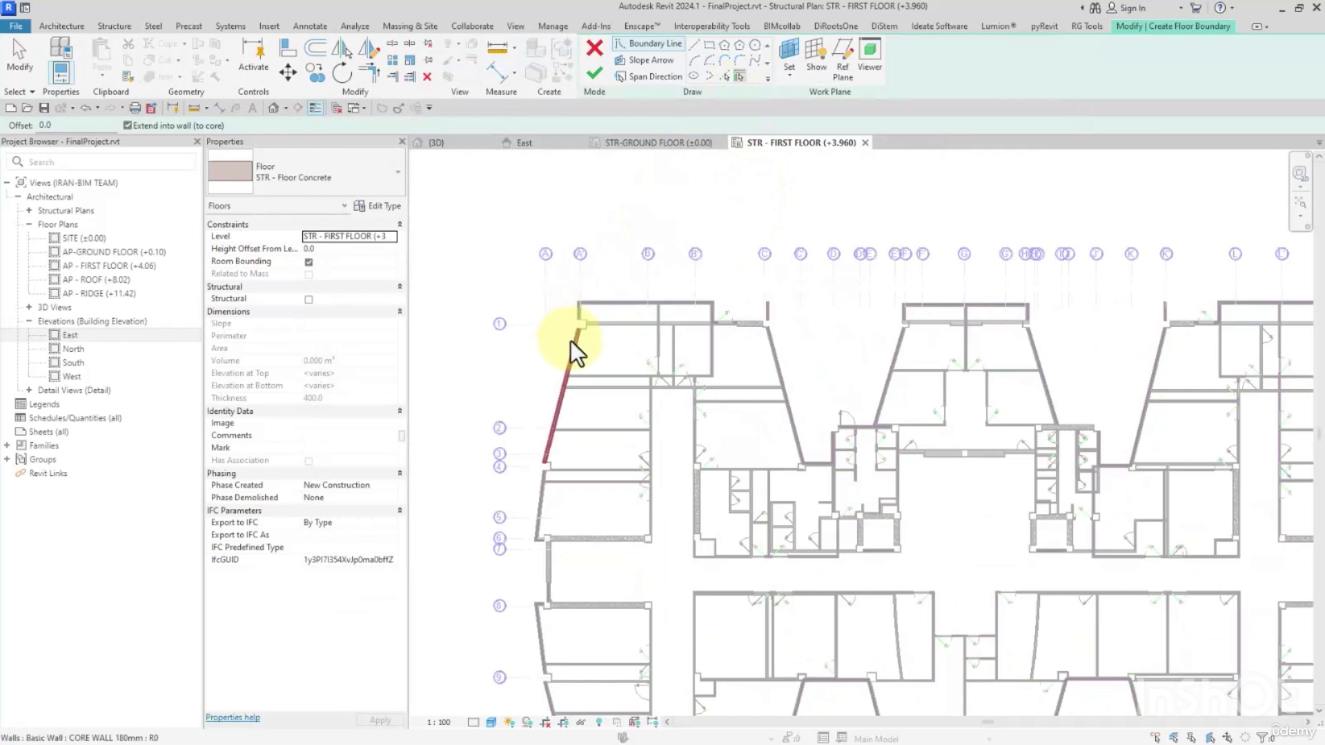
pyautogui.scroll(4, 570, 341)
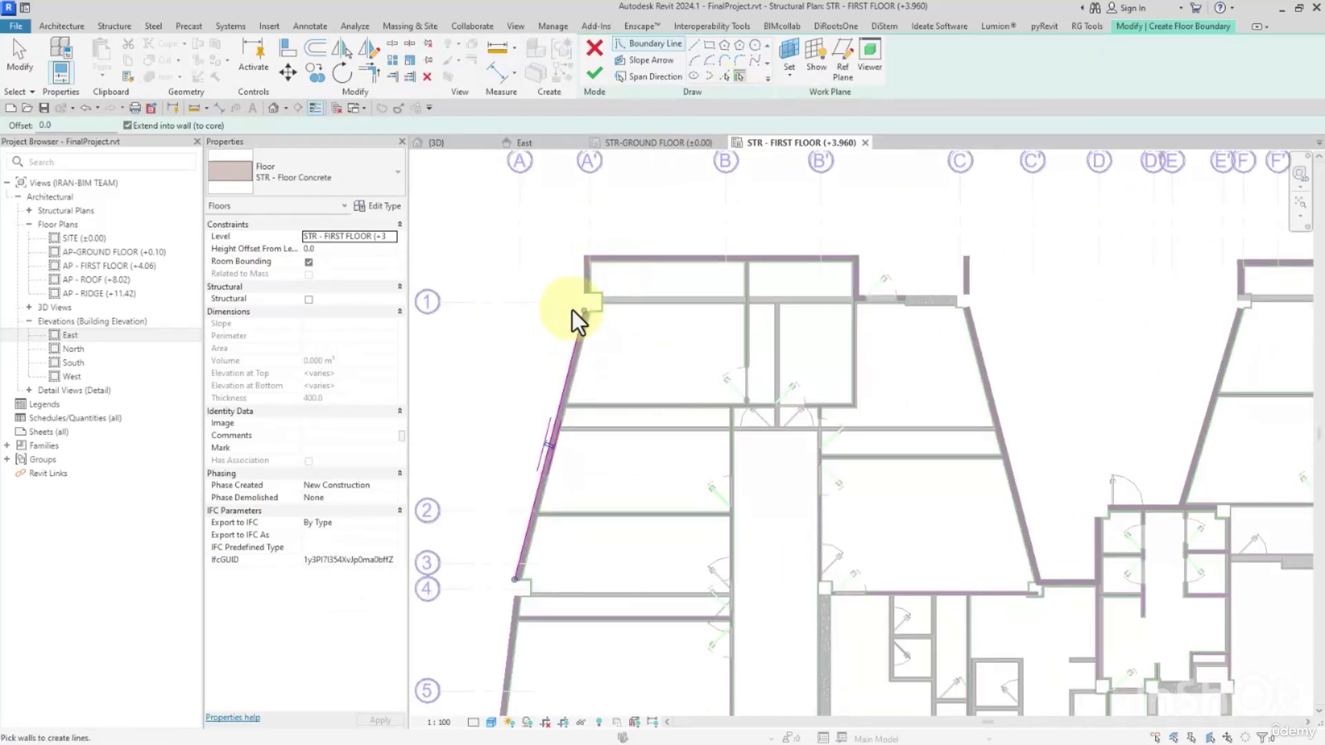
pyautogui.scroll(1, 574, 269)
pyautogui.scroll(1, 573, 268)
pyautogui.click(632, 254)
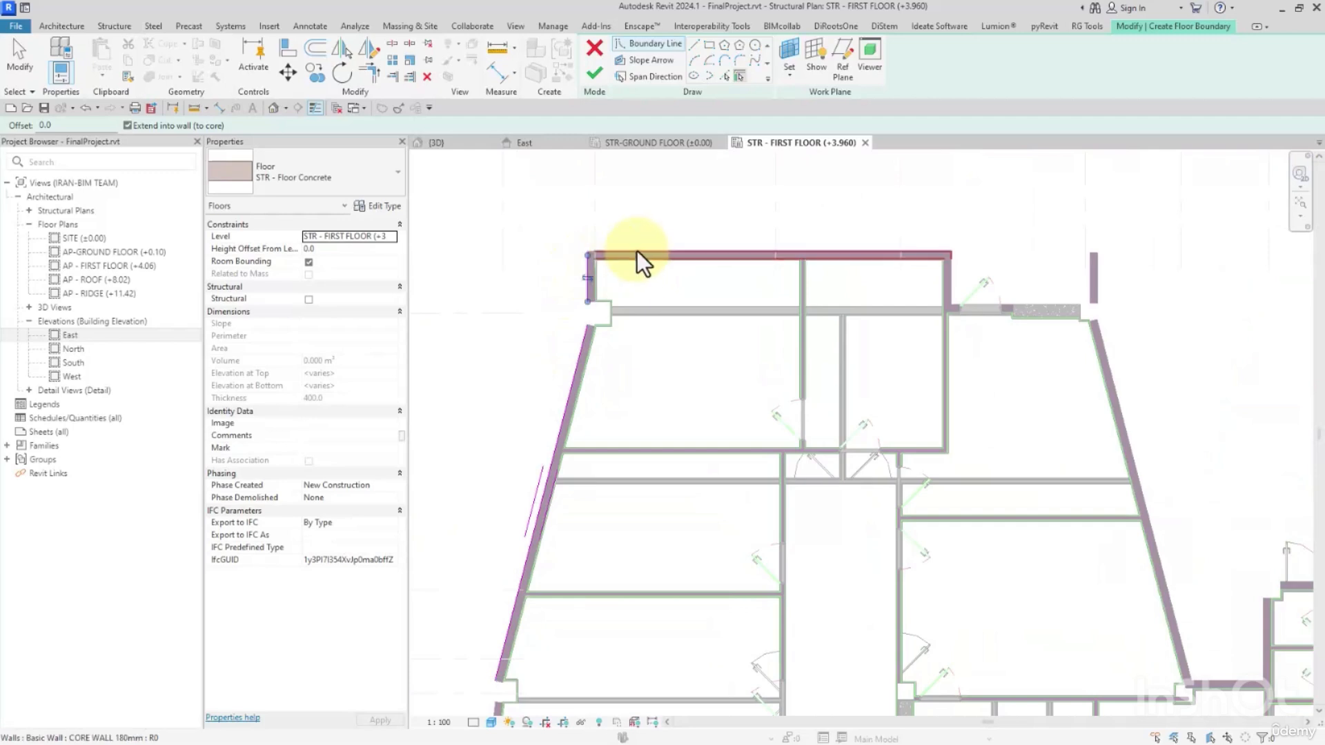
pyautogui.scroll(-2, 657, 245)
pyautogui.moveTo(936, 257); pyautogui.dragTo(744, 246, button='middle')
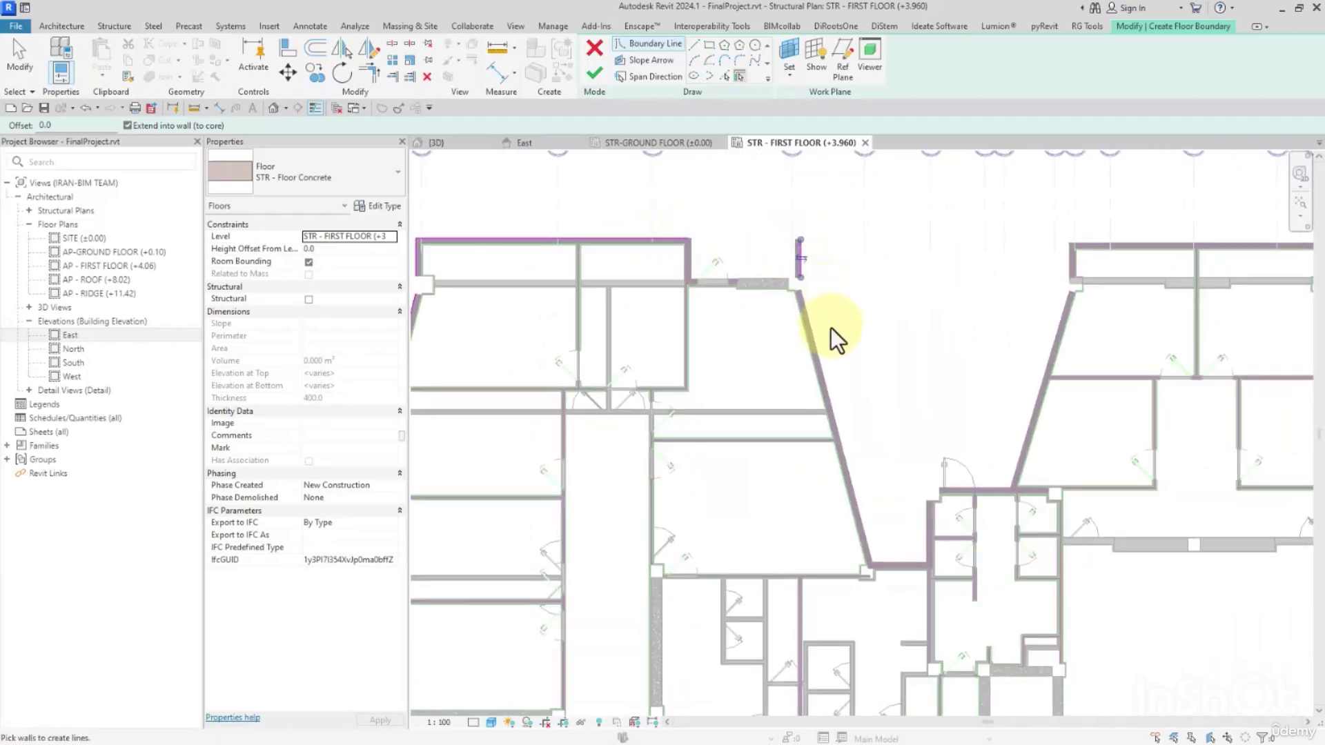
# Pick the outer walls of the recess between grids C and F as floor boundaries, including both sloping walls and the toilet block's north wall.
pyautogui.click(817, 339)
pyautogui.moveTo(918, 401); pyautogui.dragTo(815, 215, button='middle')
pyautogui.scroll(1, 800, 338)
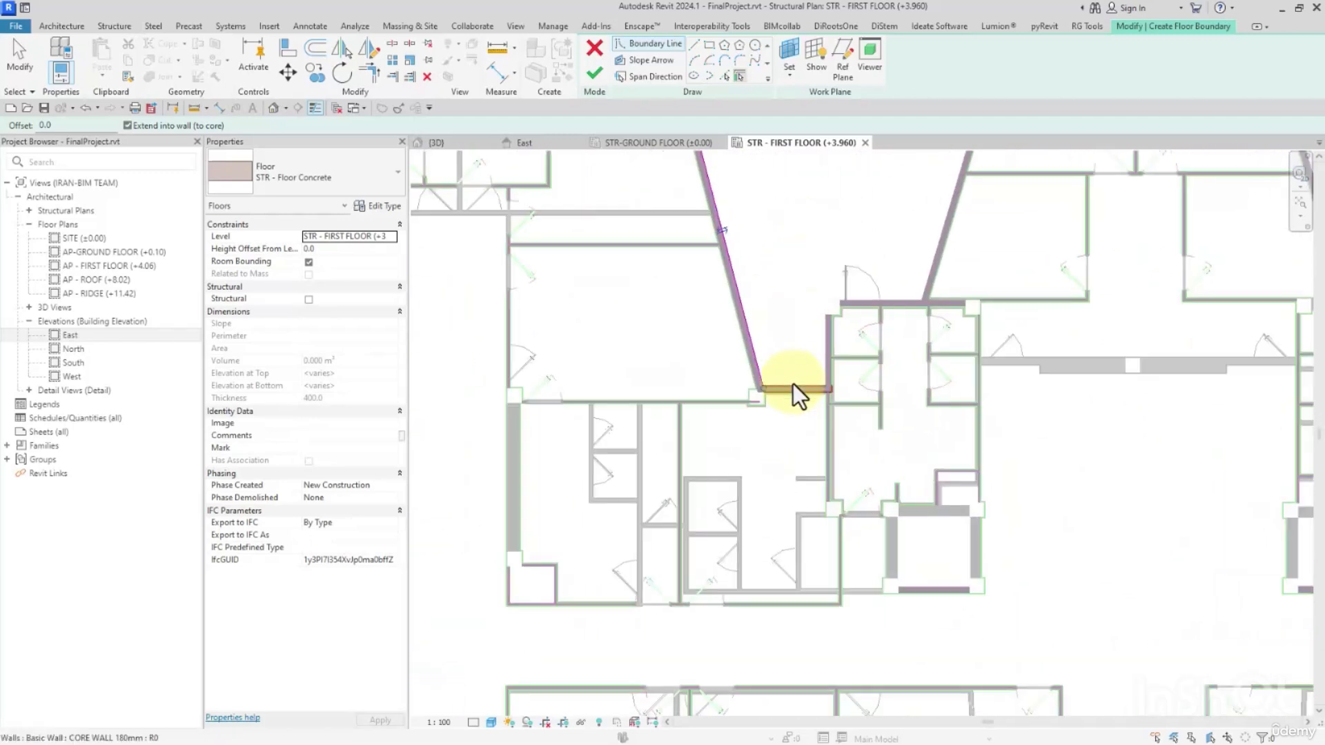
pyautogui.click(793, 384)
pyautogui.click(820, 334)
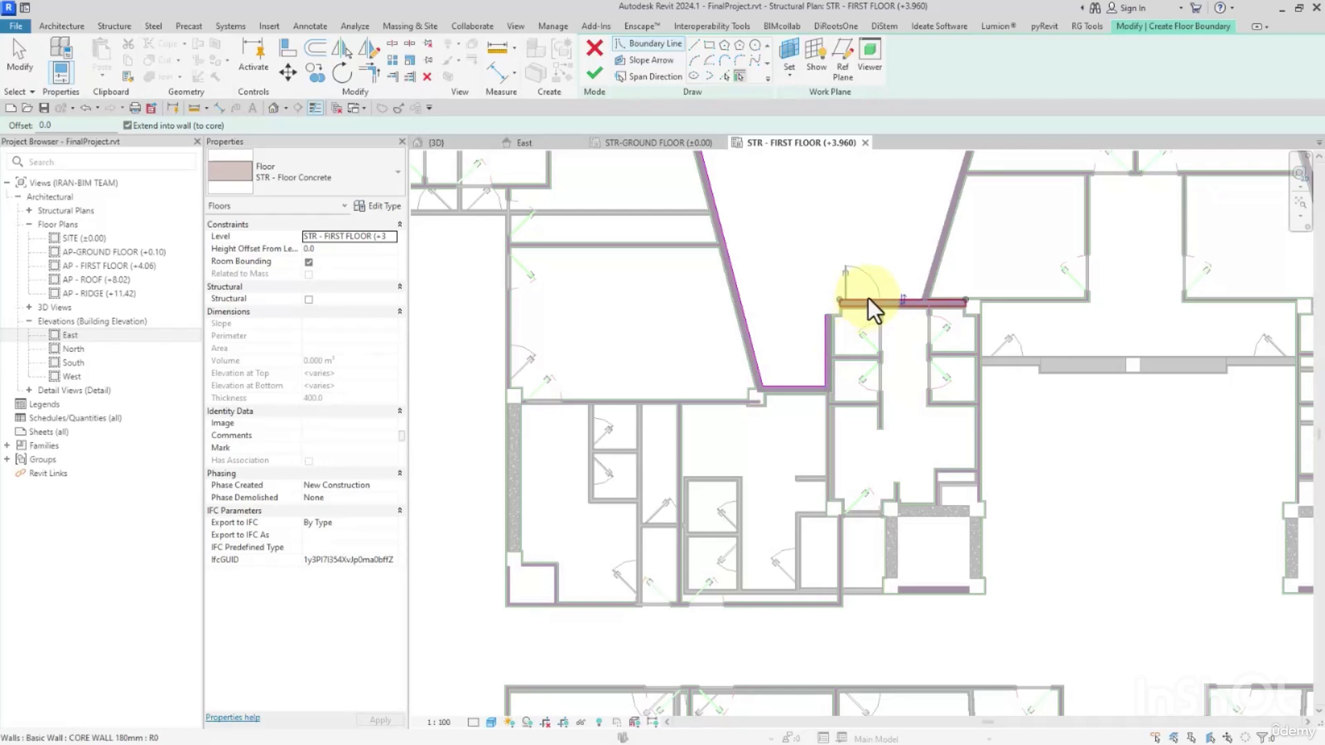
pyautogui.click(868, 298)
pyautogui.click(930, 251)
# Pick the north central block's two short side walls, north wall and sloping east wall as floor boundaries.
pyautogui.scroll(-3, 830, 366)
pyautogui.scroll(2, 802, 289)
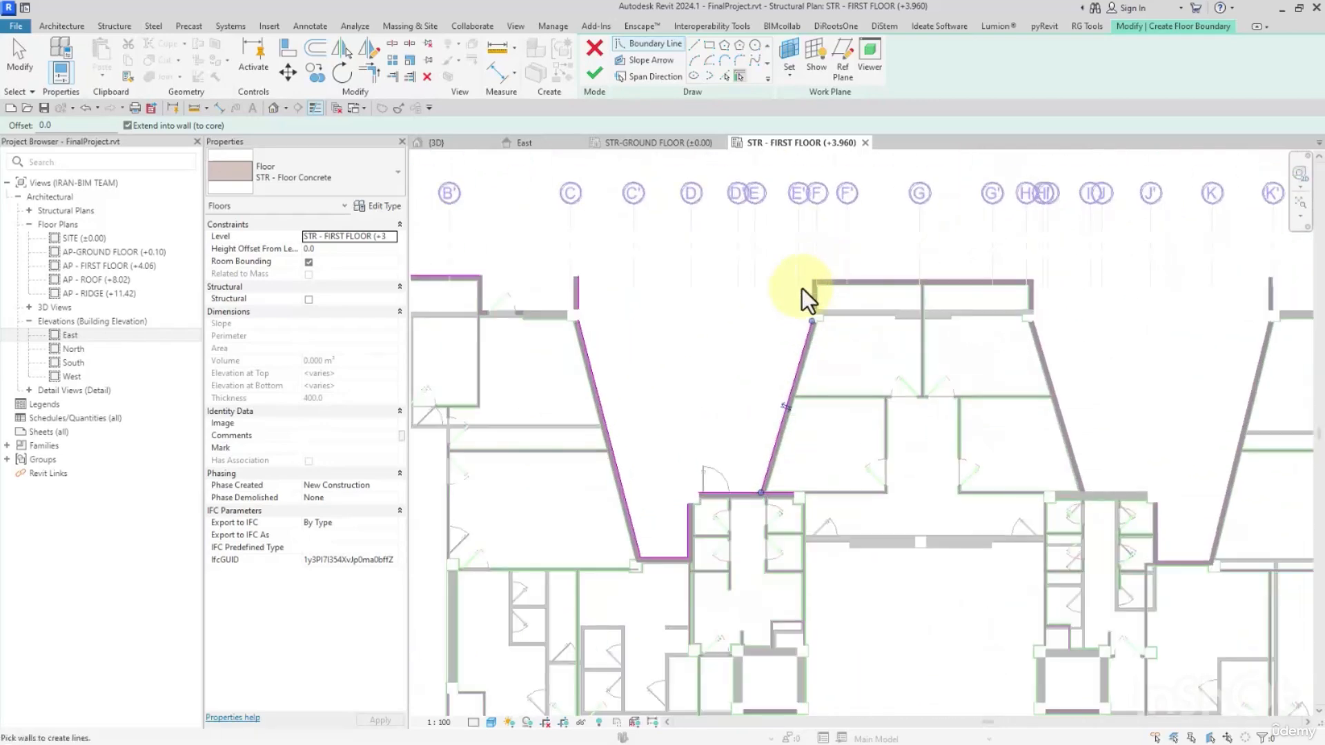
pyautogui.click(813, 291)
pyautogui.click(884, 279)
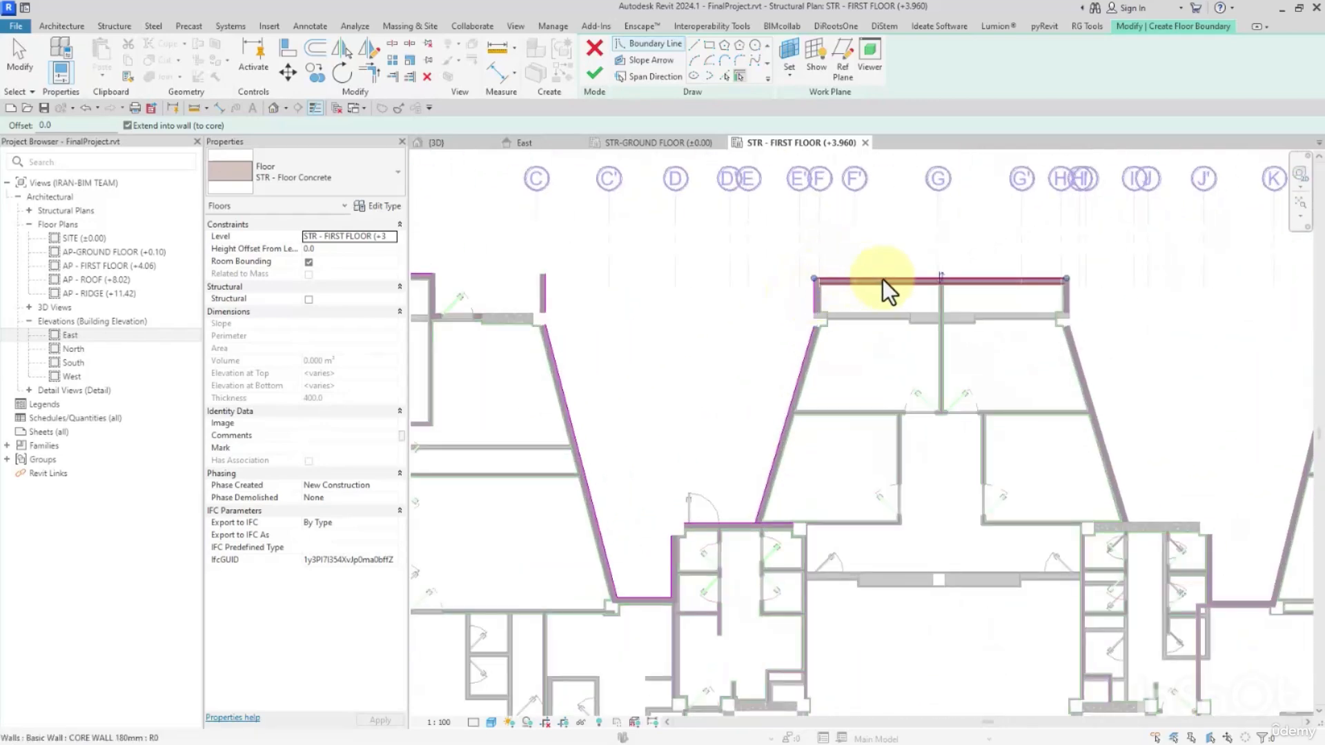
pyautogui.click(1073, 309)
pyautogui.click(1078, 335)
# Pick the shear wall, stepped recess walls and sloping wall up to grid K' as floor boundaries.
pyautogui.scroll(-2, 1056, 349)
pyautogui.moveTo(1125, 414); pyautogui.dragTo(833, 297, button='middle')
pyautogui.scroll(2, 833, 300)
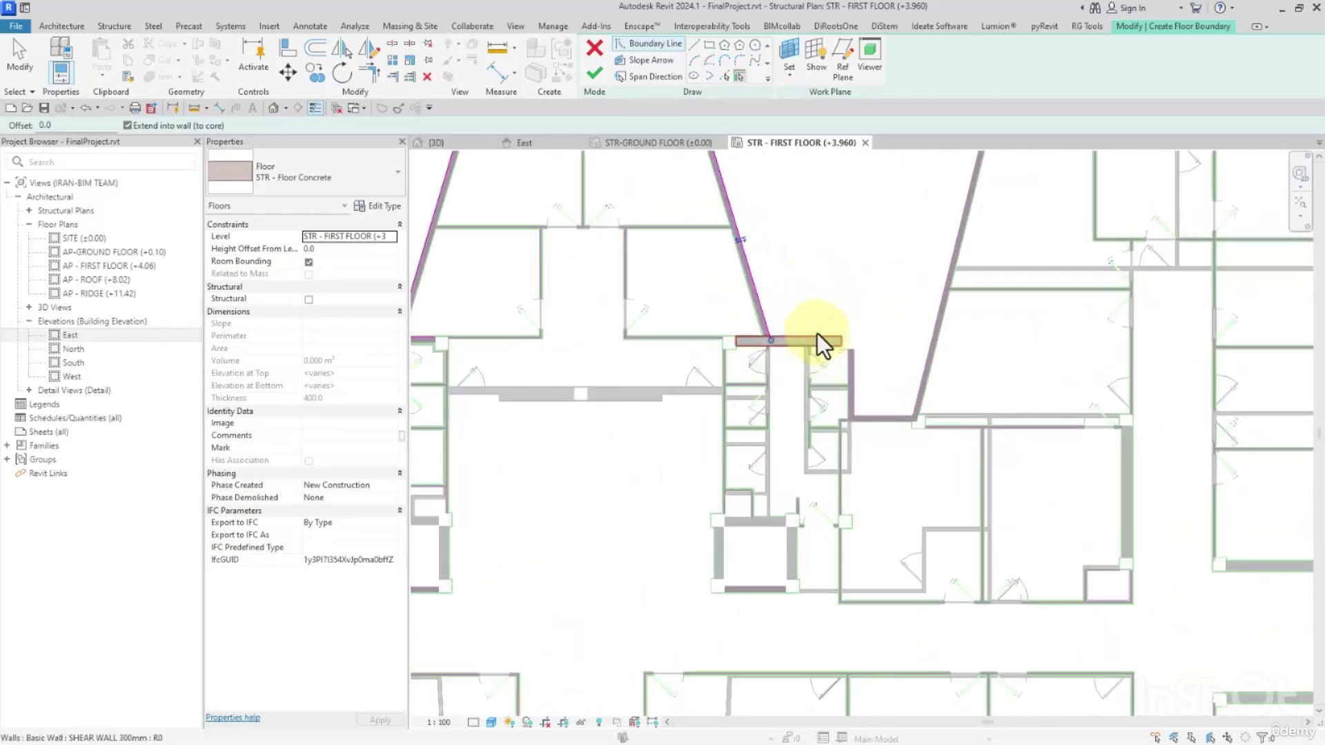
pyautogui.click(822, 343)
pyautogui.click(854, 376)
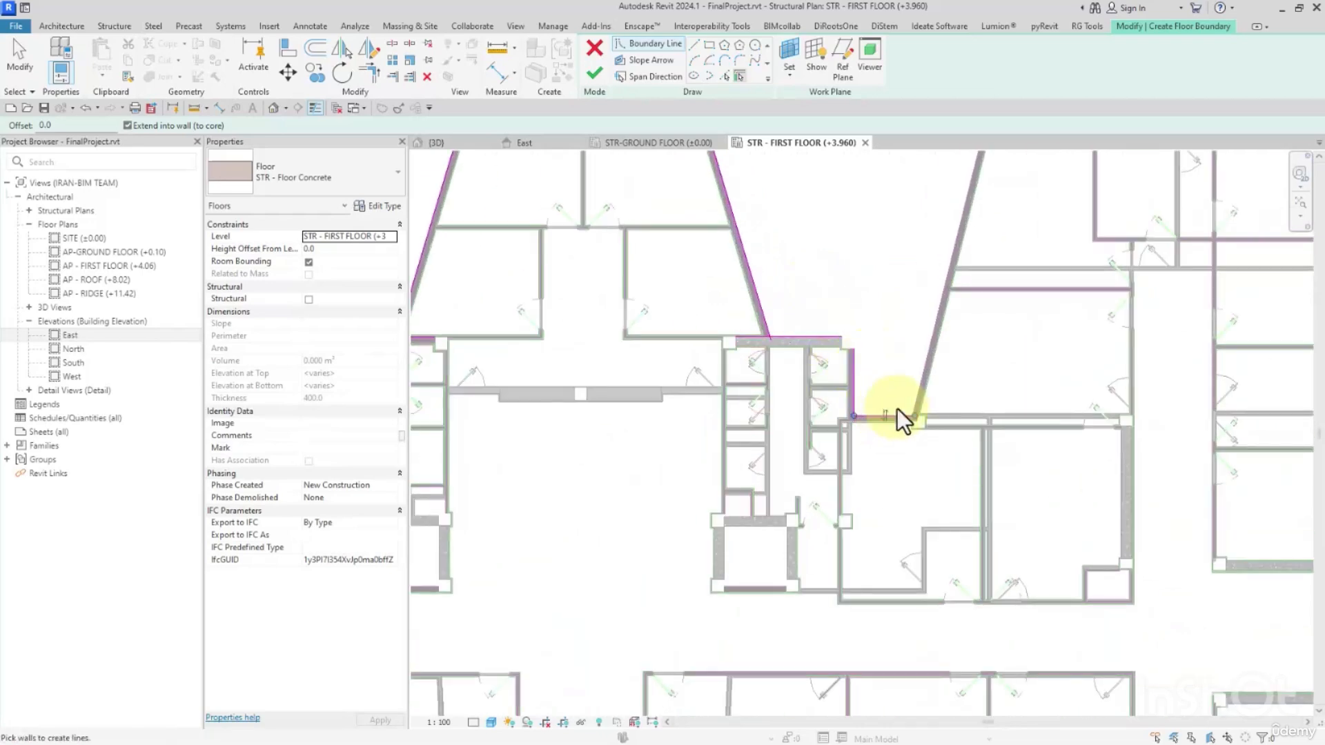
pyautogui.click(916, 387)
# Pick the northeast block's north and sloping east walls and the stub wall at grid K' as floor boundaries.
pyautogui.scroll(-2, 925, 362)
pyautogui.scroll(2, 966, 250)
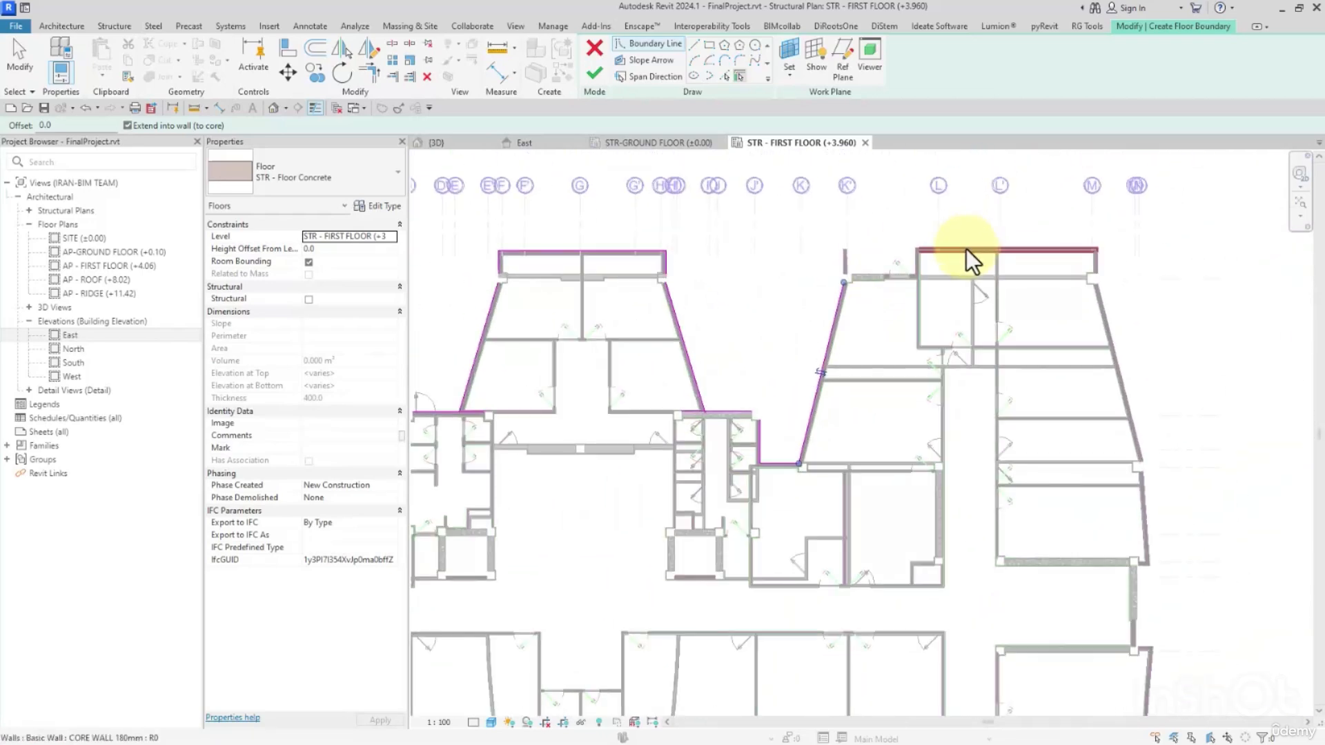
pyautogui.click(966, 250)
pyautogui.click(1106, 314)
pyautogui.scroll(-1, 1107, 314)
pyautogui.moveTo(1168, 455); pyautogui.dragTo(946, 341, button='middle')
pyautogui.moveTo(683, 198); pyautogui.dragTo(683, 275, button='middle')
pyautogui.scroll(2, 683, 268)
pyautogui.click(683, 227)
# Pick the east facade's next outer wall and its short return above the corridor end as floor boundaries.
pyautogui.scroll(-1, 683, 242)
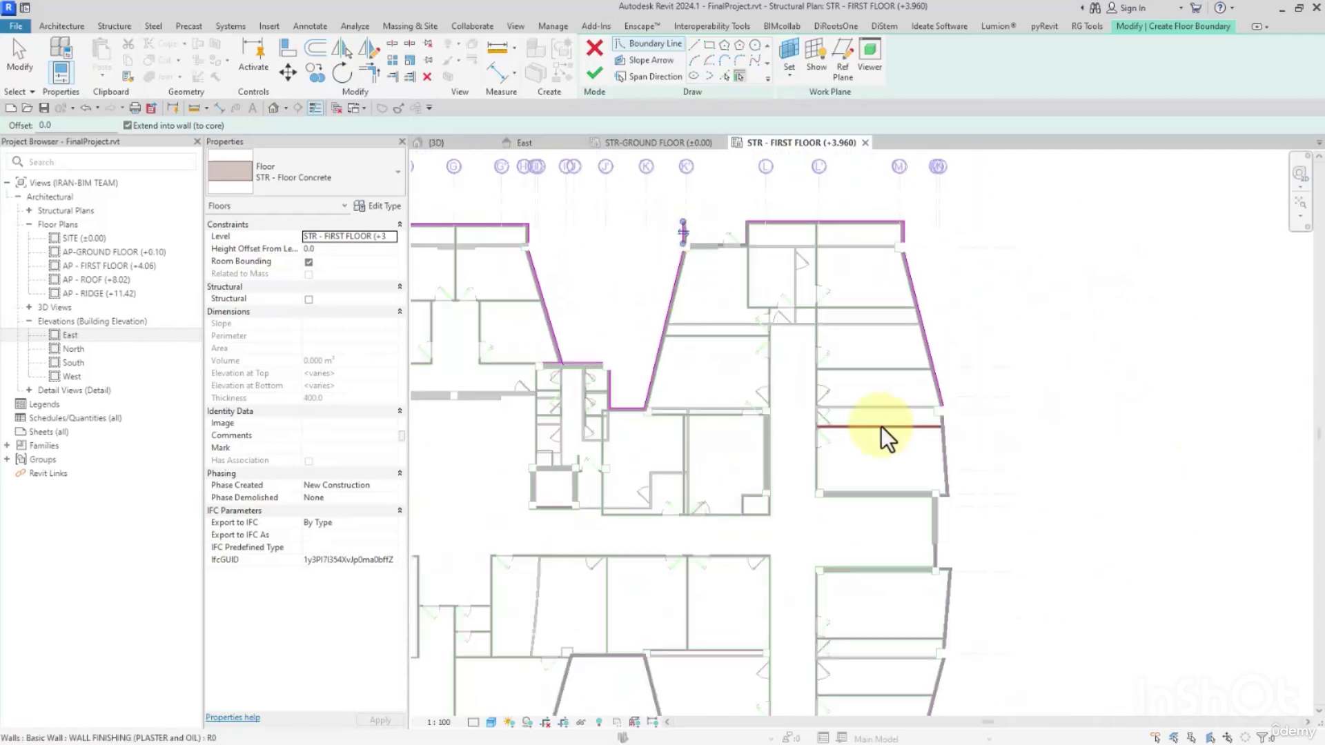
pyautogui.scroll(2, 881, 427)
pyautogui.click(912, 317)
pyautogui.moveTo(975, 437); pyautogui.dragTo(905, 326, button='middle')
pyautogui.scroll(2, 900, 289)
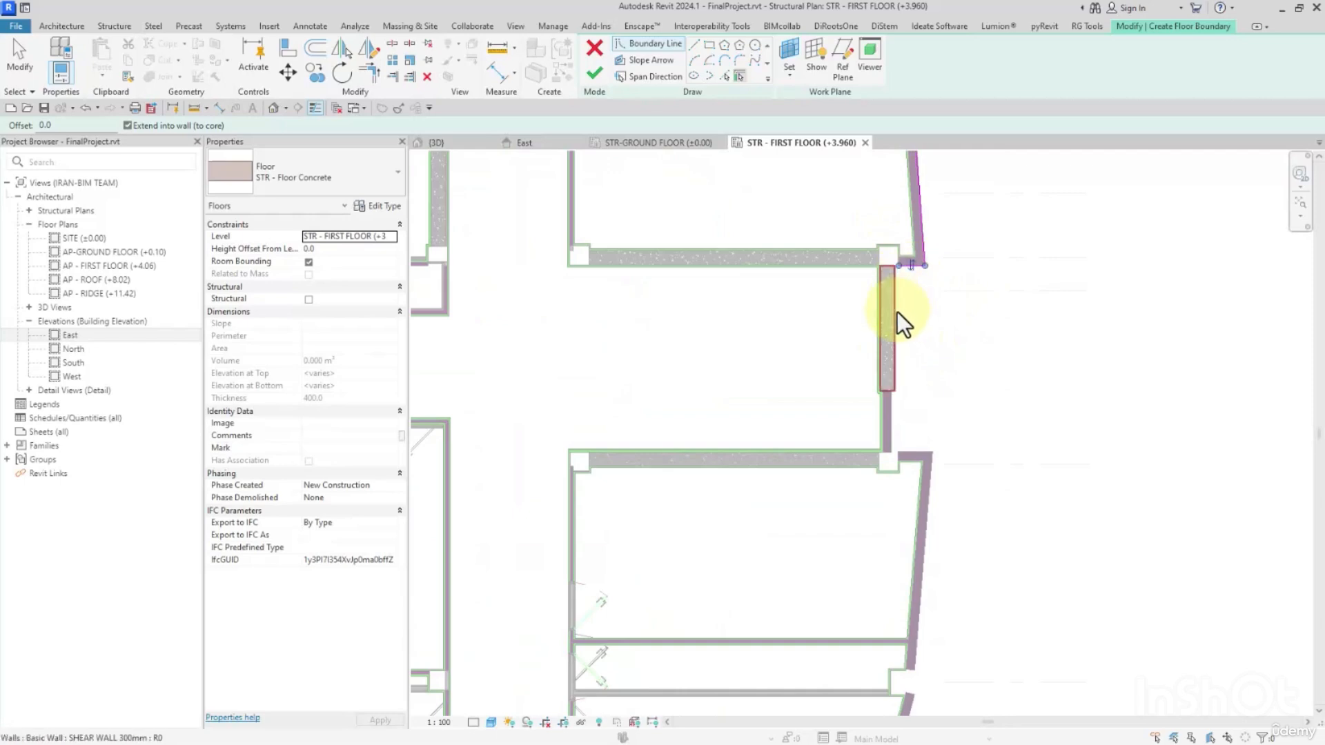
# Pick the shear wall at the east corridor end and the slanted outer wall south of it as floor boundaries.
pyautogui.click(897, 314)
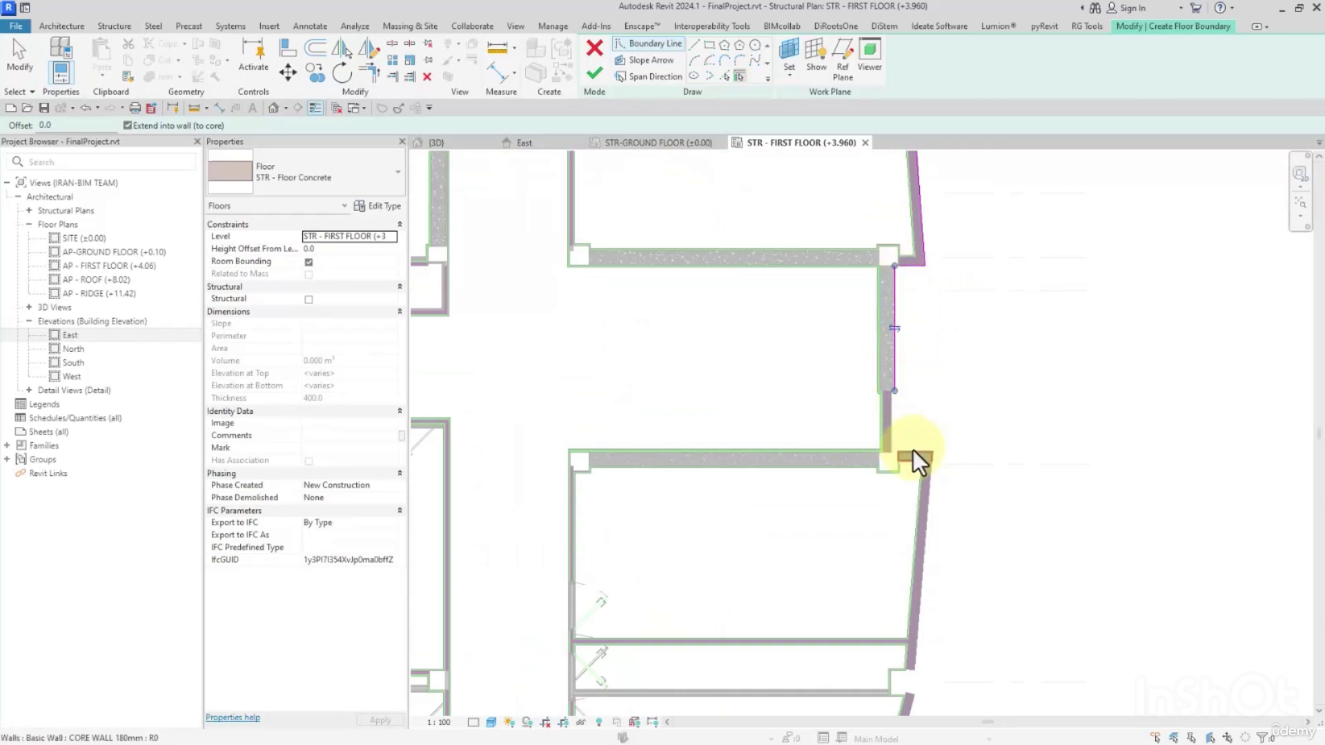
pyautogui.click(928, 486)
pyautogui.scroll(-2, 932, 488)
pyautogui.moveTo(932, 488); pyautogui.dragTo(1037, 388, button='middle')
pyautogui.scroll(2, 973, 469)
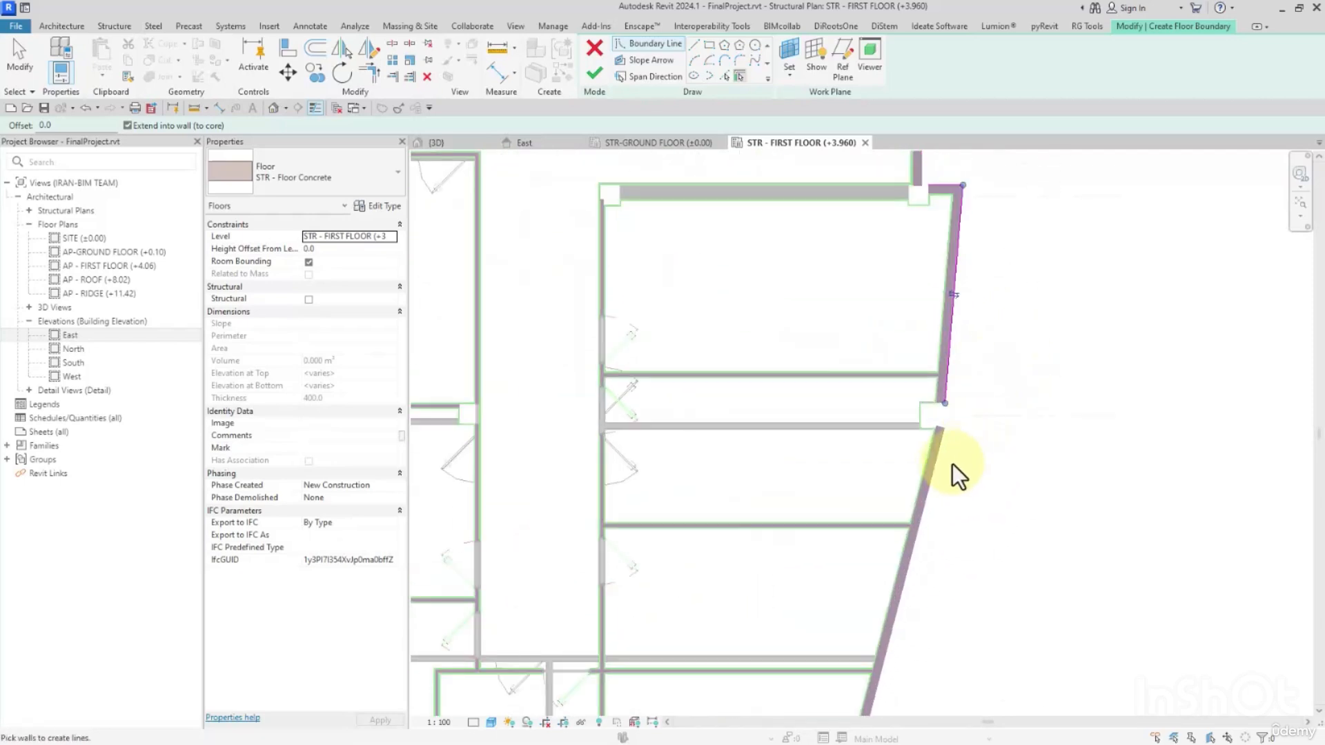
# Pick the southeast block's sloping east wall and the stub wall at its south end as floor boundaries.
pyautogui.click(934, 475)
pyautogui.scroll(-2, 935, 476)
pyautogui.moveTo(970, 514); pyautogui.dragTo(1082, 221, button='middle')
pyautogui.scroll(2, 1005, 427)
pyautogui.click(983, 398)
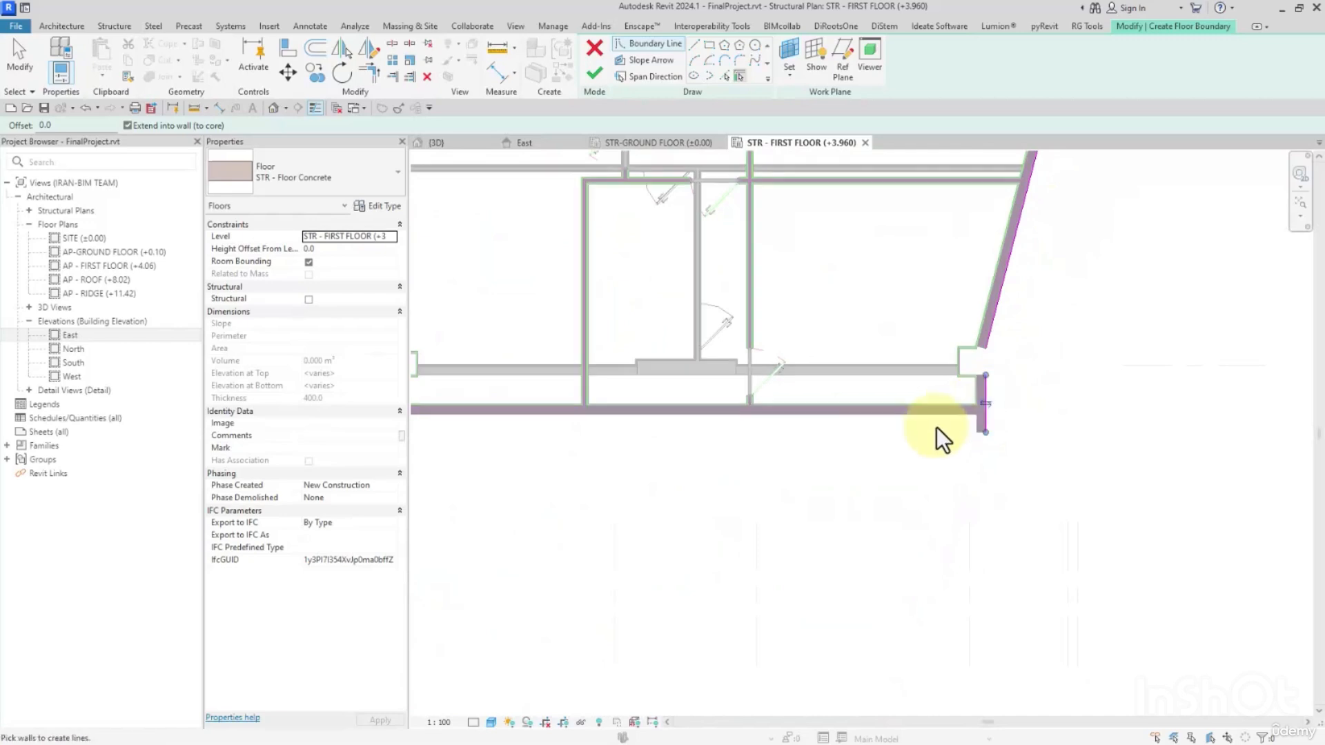
# Pick the southeast block's west stub wall and sloping west wall as floor boundaries.
pyautogui.moveTo(783, 435); pyautogui.dragTo(1155, 435, button='middle')
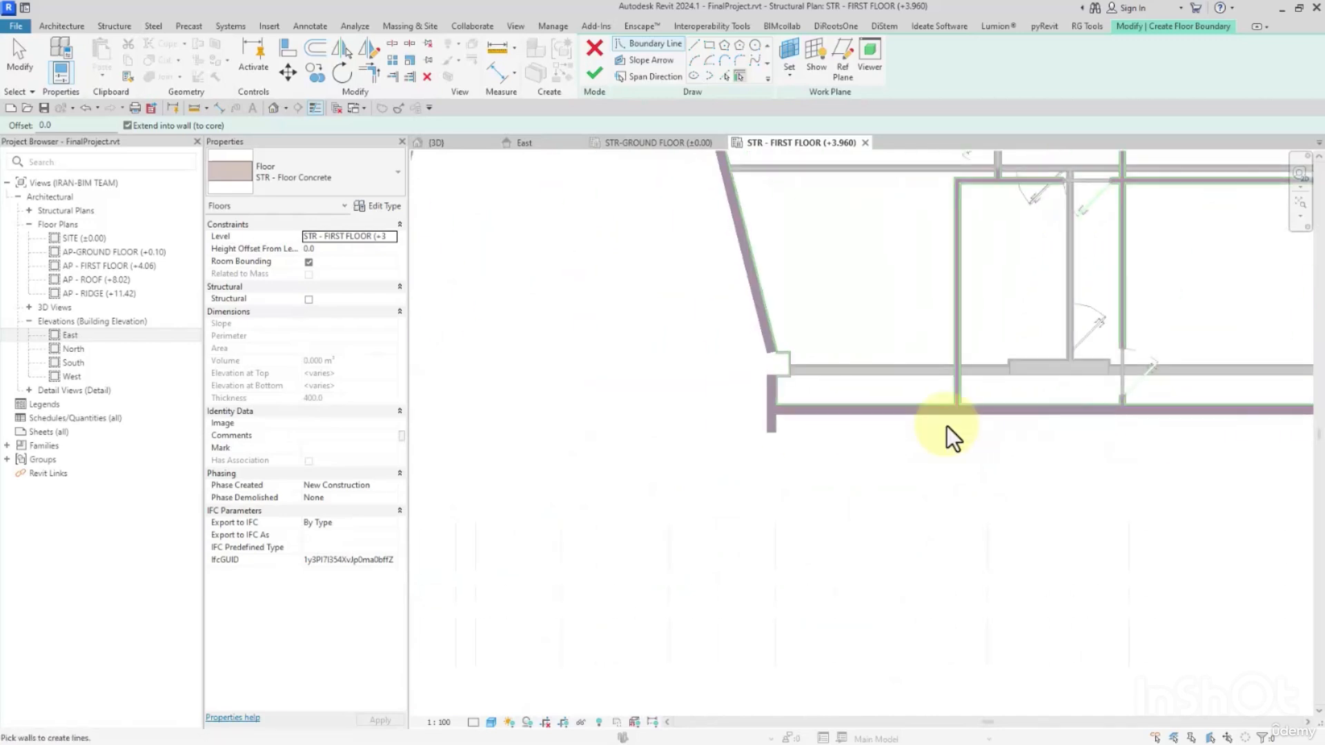
pyautogui.click(765, 387)
pyautogui.click(759, 326)
pyautogui.scroll(-3, 773, 386)
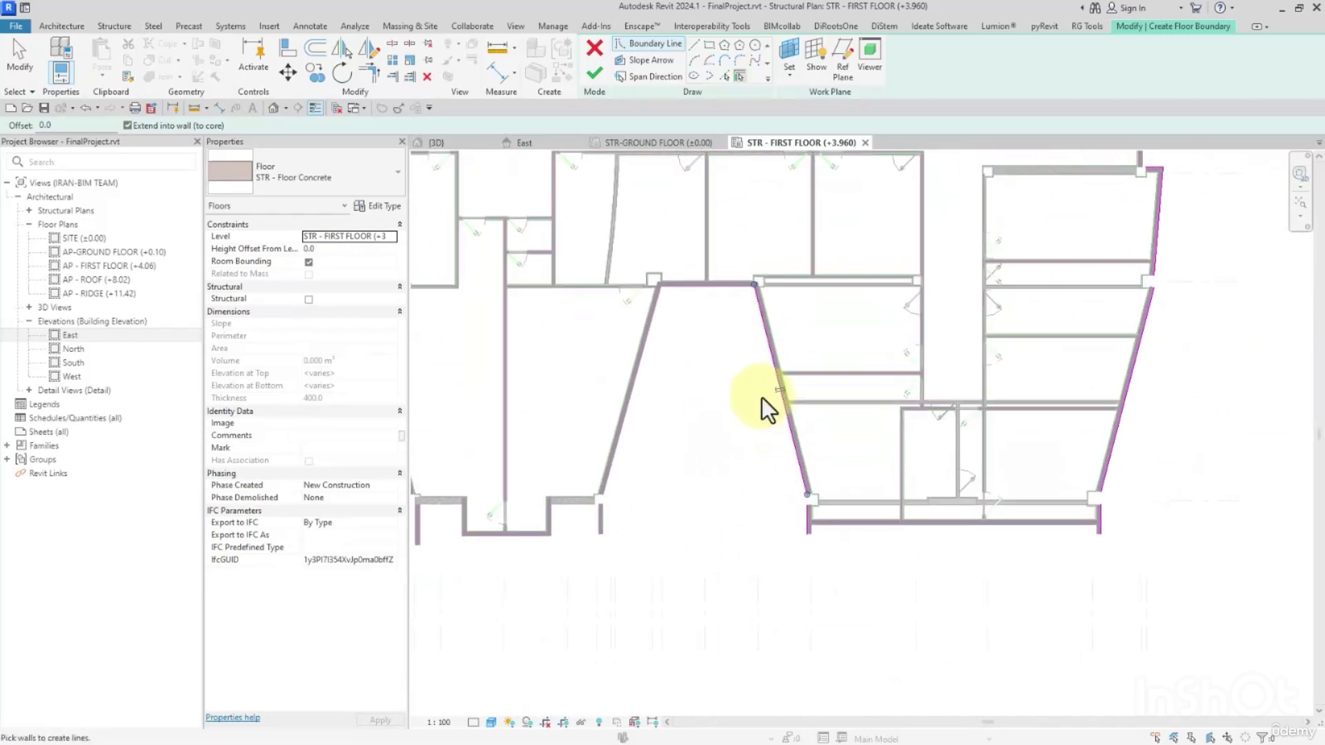
# Pick the back wall of the southeast recess and the sloping wall on its west side as floor boundaries.
pyautogui.scroll(2, 730, 289)
pyautogui.click(730, 282)
pyautogui.click(611, 314)
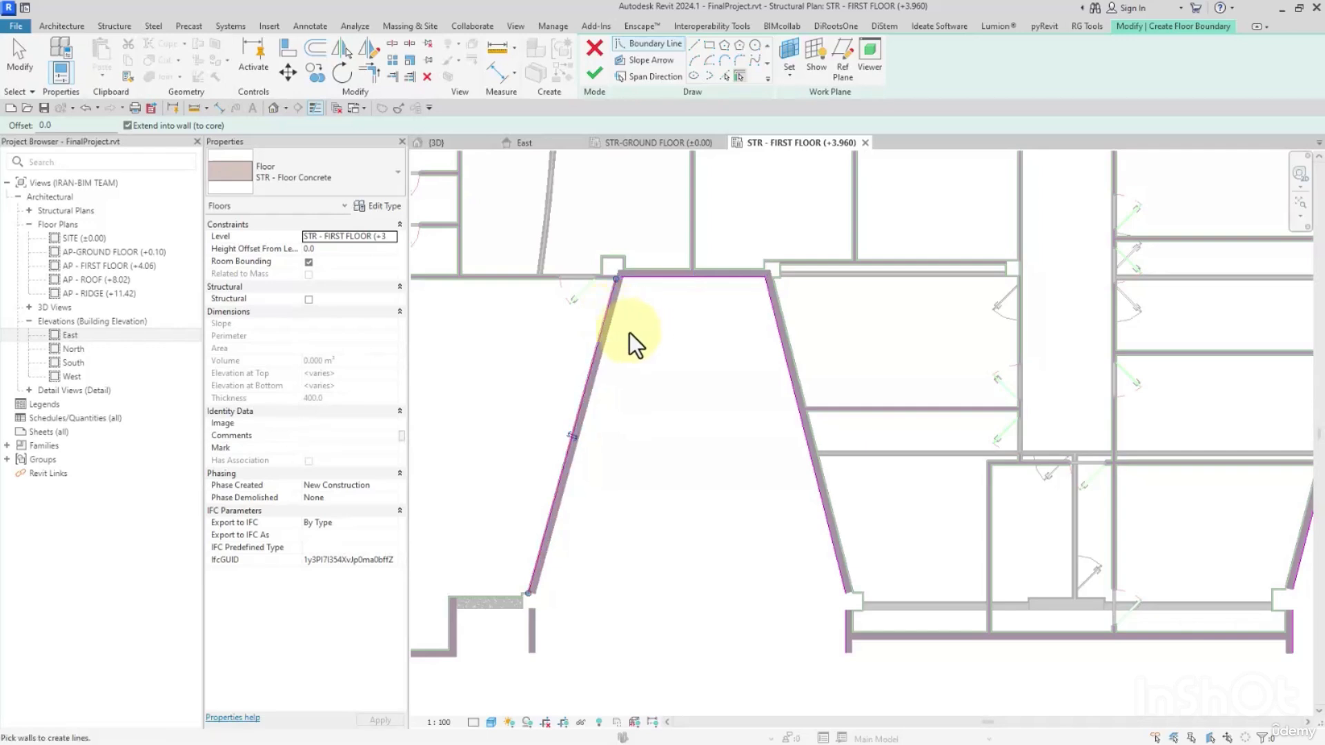
pyautogui.hotkey('ctrl', 'z')
pyautogui.click(610, 334)
pyautogui.scroll(-2, 663, 386)
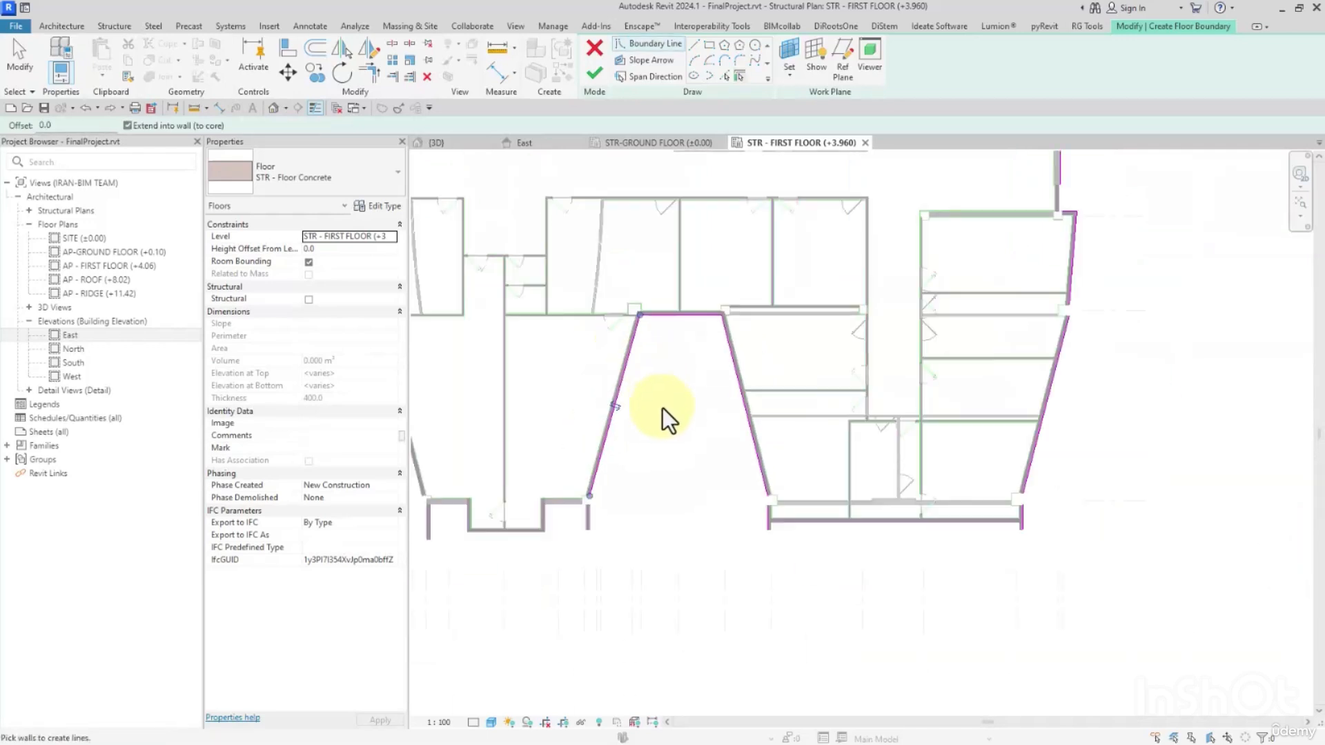
# Pick the stub walls on both sides of the middle south block and its sloping west wall as floor boundaries.
pyautogui.scroll(2, 568, 544)
pyautogui.moveTo(569, 544); pyautogui.dragTo(784, 380, button='middle')
pyautogui.click(711, 357)
pyautogui.moveTo(623, 389); pyautogui.dragTo(906, 390, button='middle')
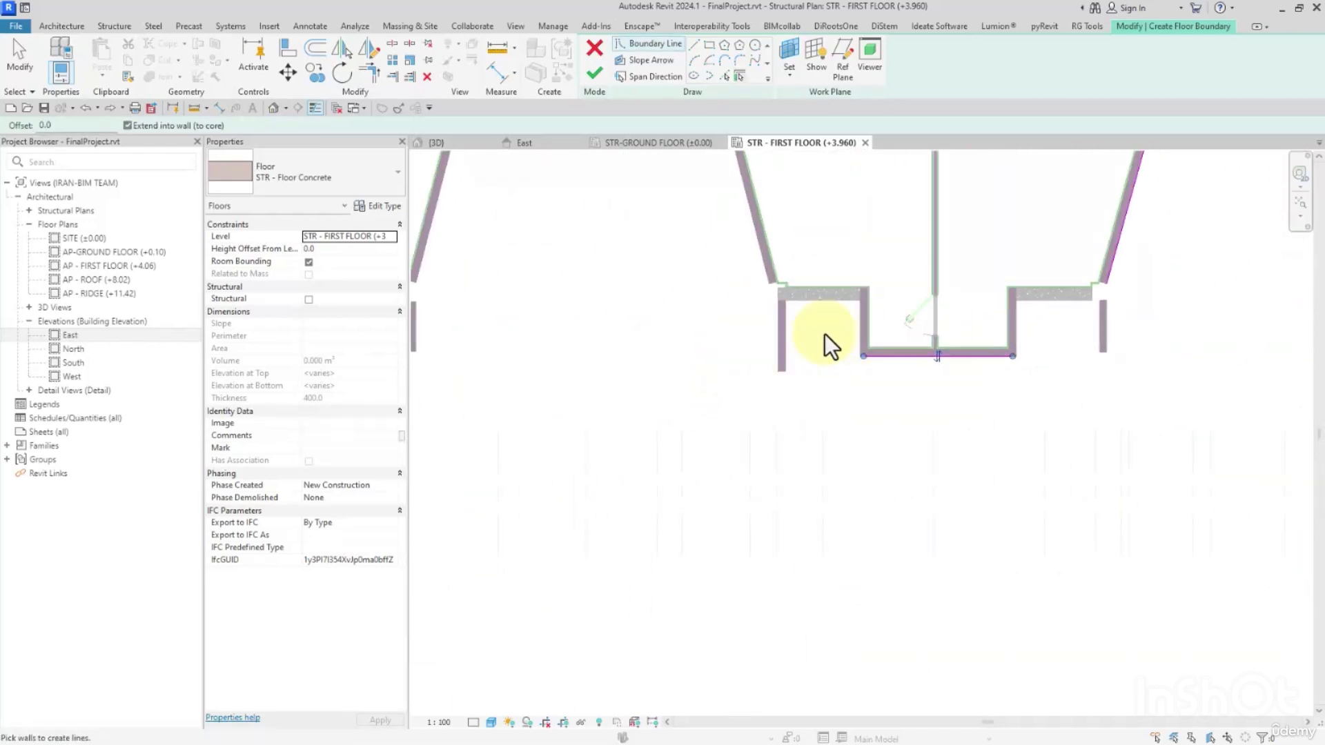
pyautogui.click(775, 322)
pyautogui.click(762, 266)
# Pick the southwest recess's back wall, its sloping west wall and the adjoining stub wall as floor boundaries.
pyautogui.scroll(-3, 762, 267)
pyautogui.scroll(2, 655, 247)
pyautogui.moveTo(676, 233); pyautogui.dragTo(878, 481, button='middle')
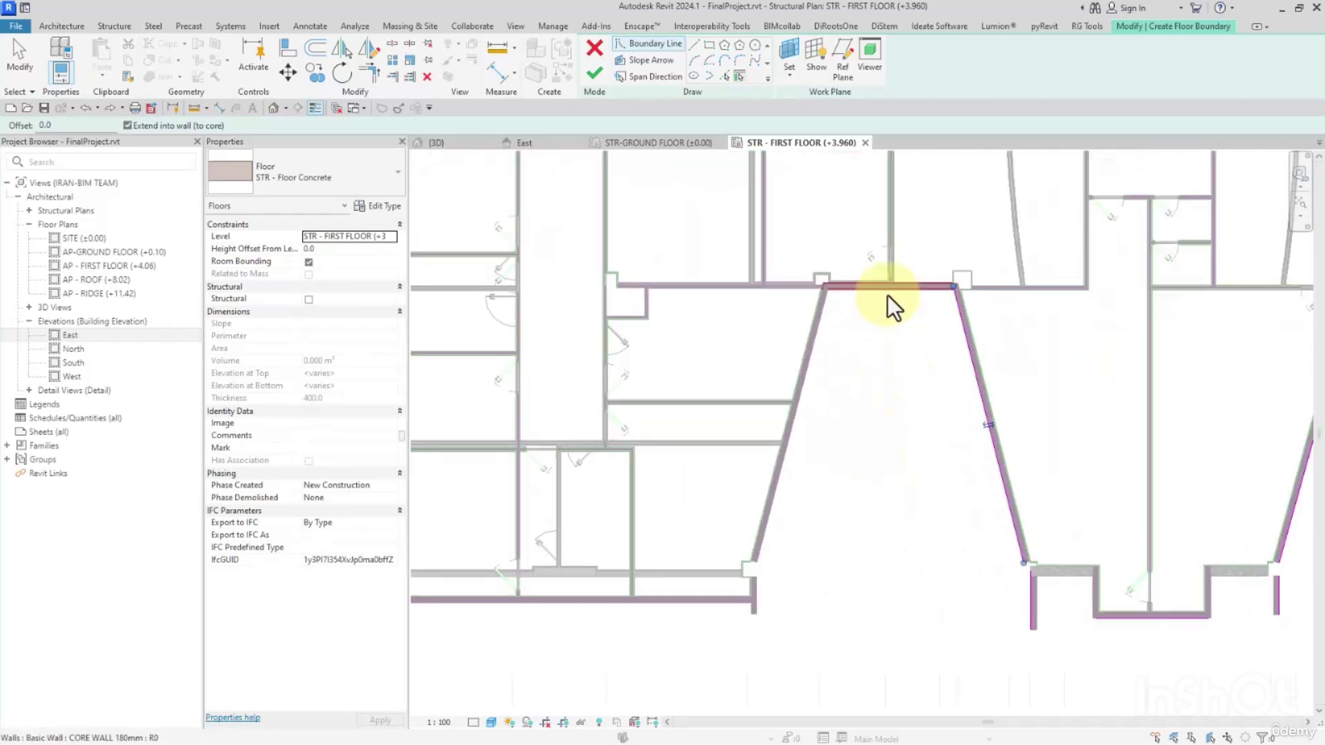
pyautogui.click(813, 354)
pyautogui.click(772, 597)
pyautogui.moveTo(772, 598); pyautogui.dragTo(874, 499, button='middle')
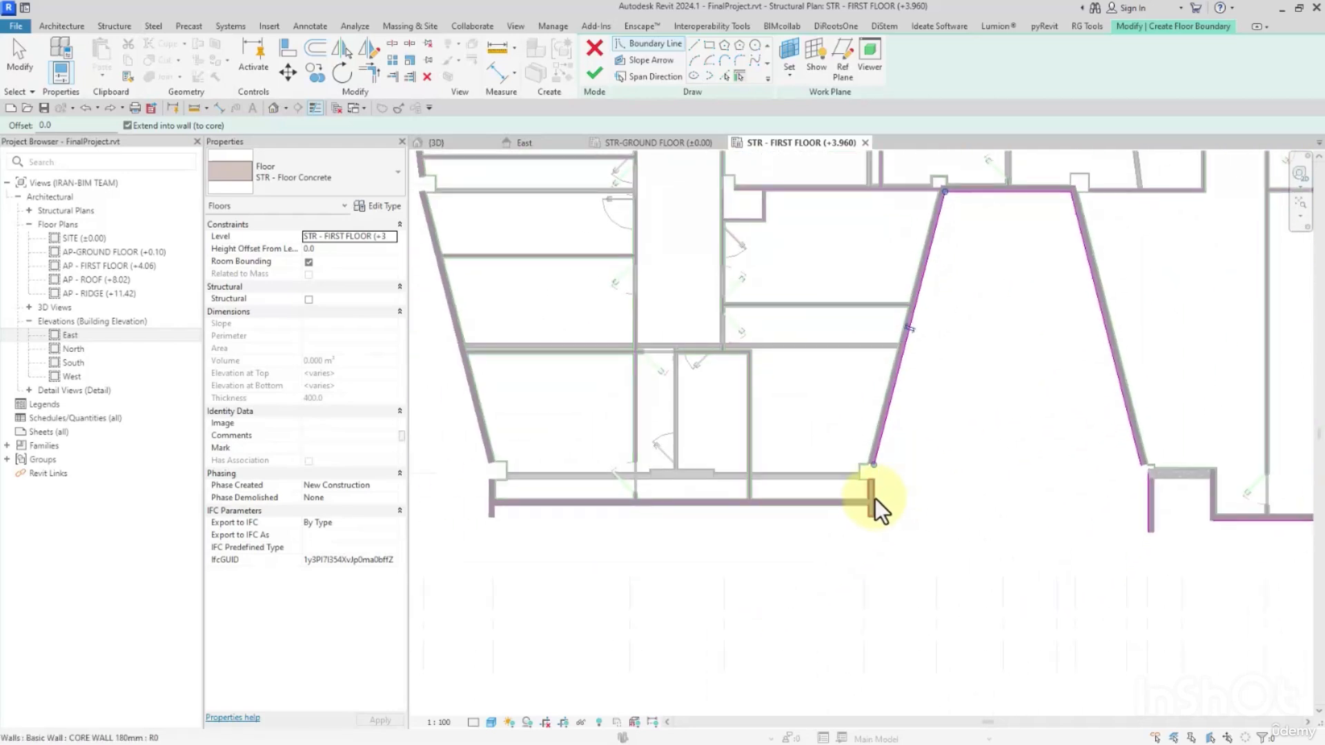
# Pick the southwest block's west stub wall and the sloping west wall up to grid 9 as floor boundaries.
pyautogui.click(524, 510)
pyautogui.click(487, 494)
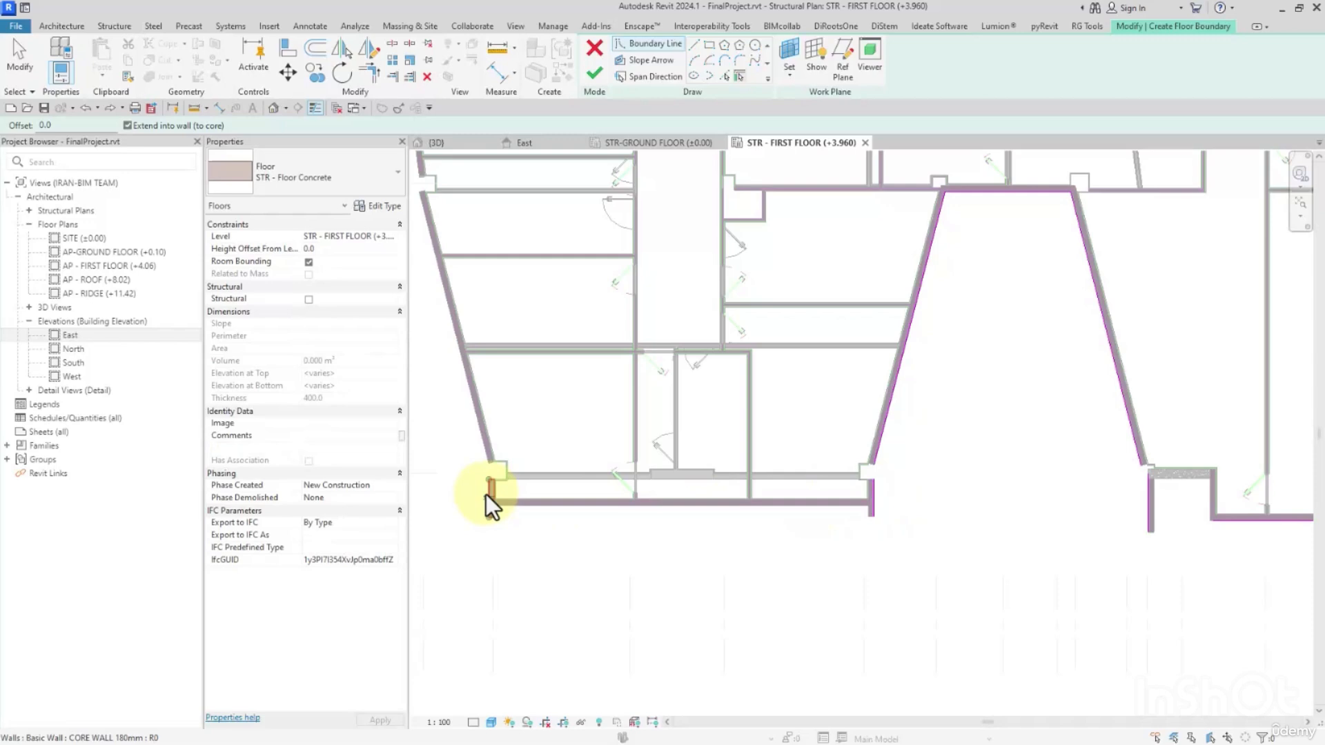
pyautogui.click(475, 437)
# Pick the west facade's outer walls, short returns and the shear wall between grids 4 and 9 as floor boundaries.
pyautogui.moveTo(416, 269); pyautogui.dragTo(648, 465, button='middle')
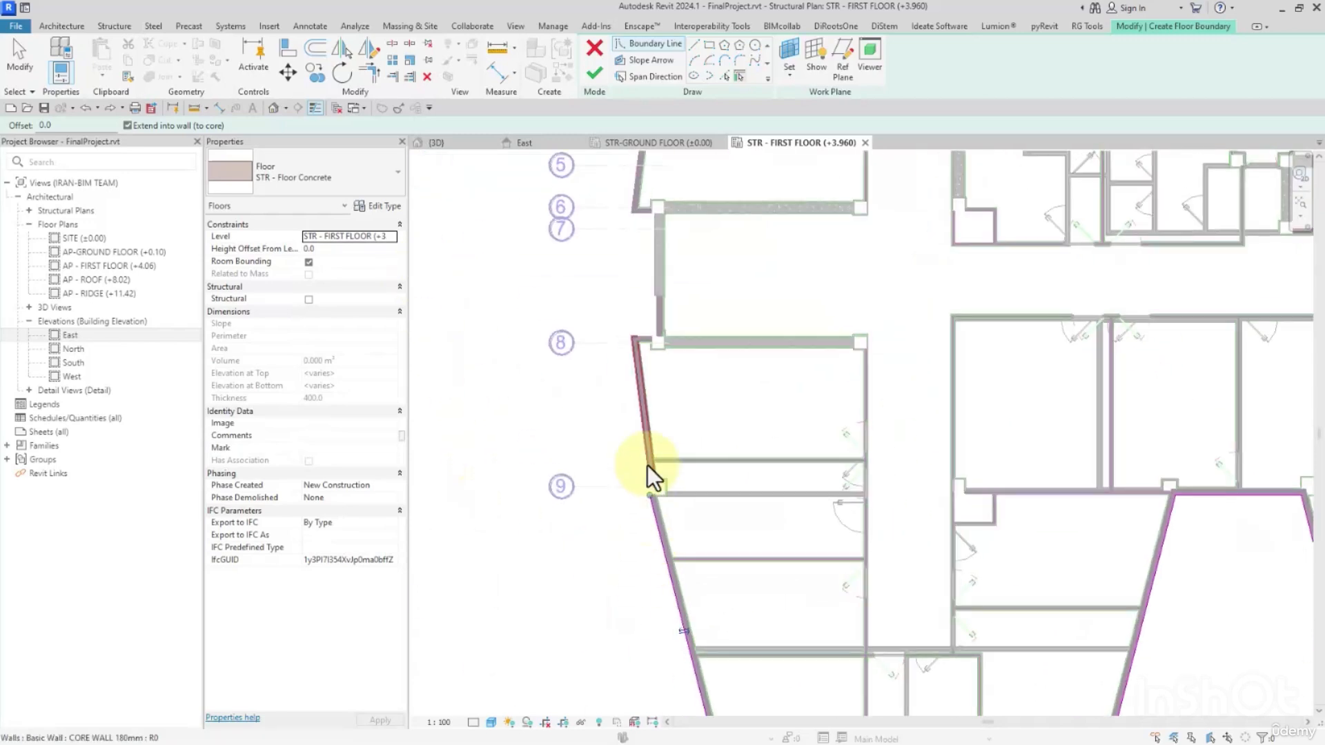
pyautogui.click(632, 386)
pyautogui.click(656, 272)
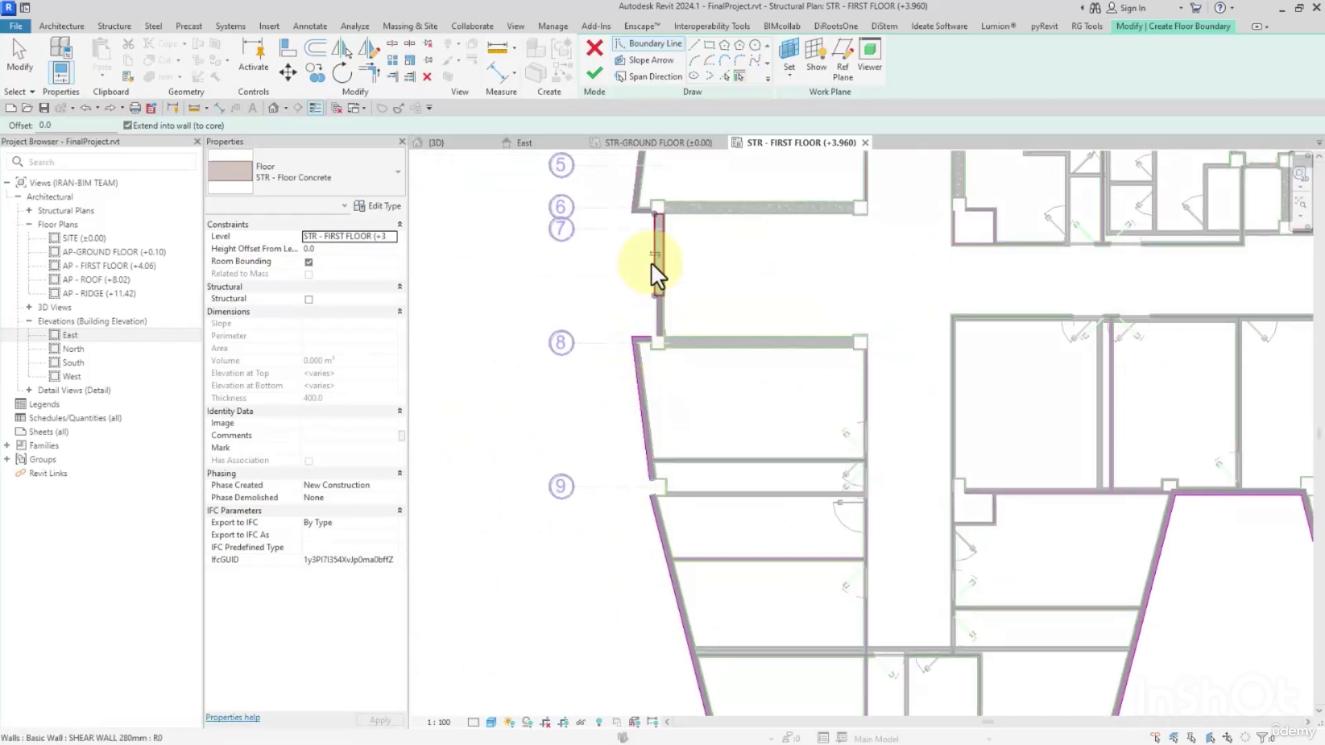
pyautogui.moveTo(656, 272); pyautogui.dragTo(674, 541, button='middle')
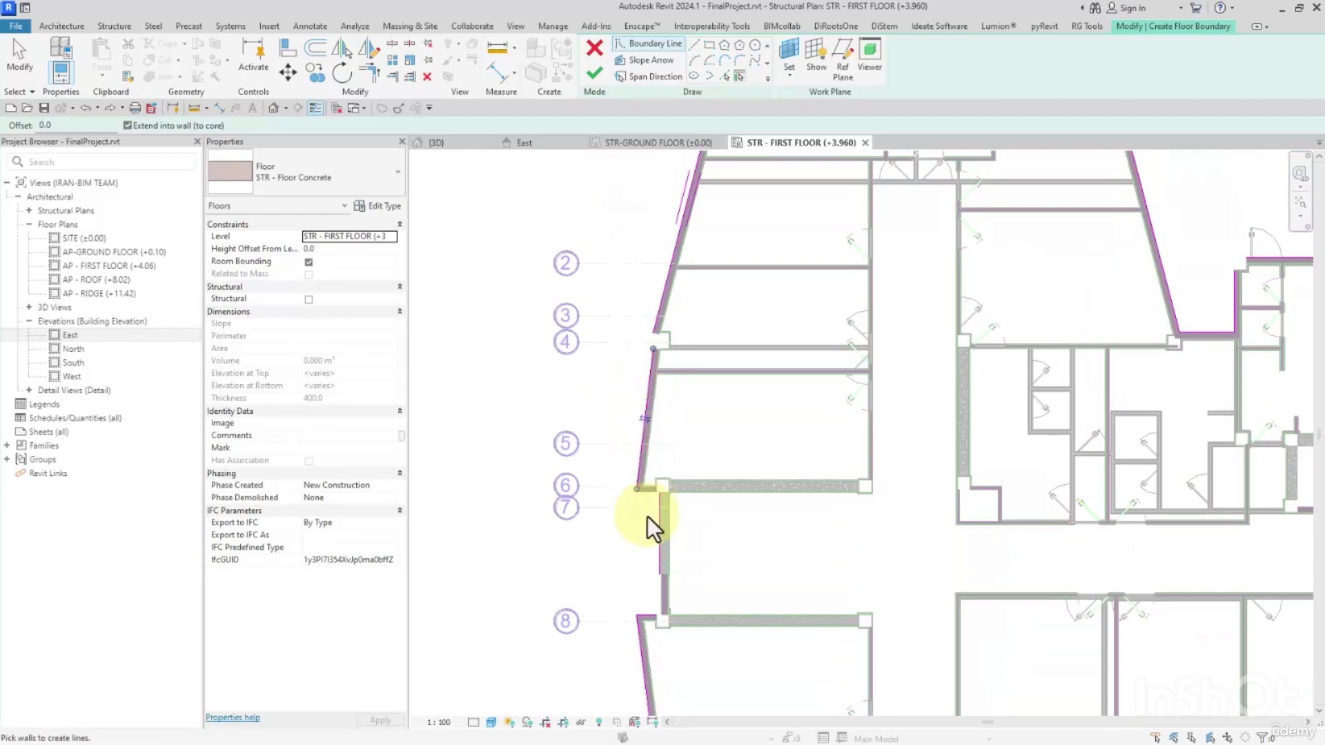
pyautogui.click(651, 494)
# Trim the northwest block's boundary into corners, extending its north line to the stub at grid C and joining that stub to the sloping line.
pyautogui.press('t')
pyautogui.press('r')
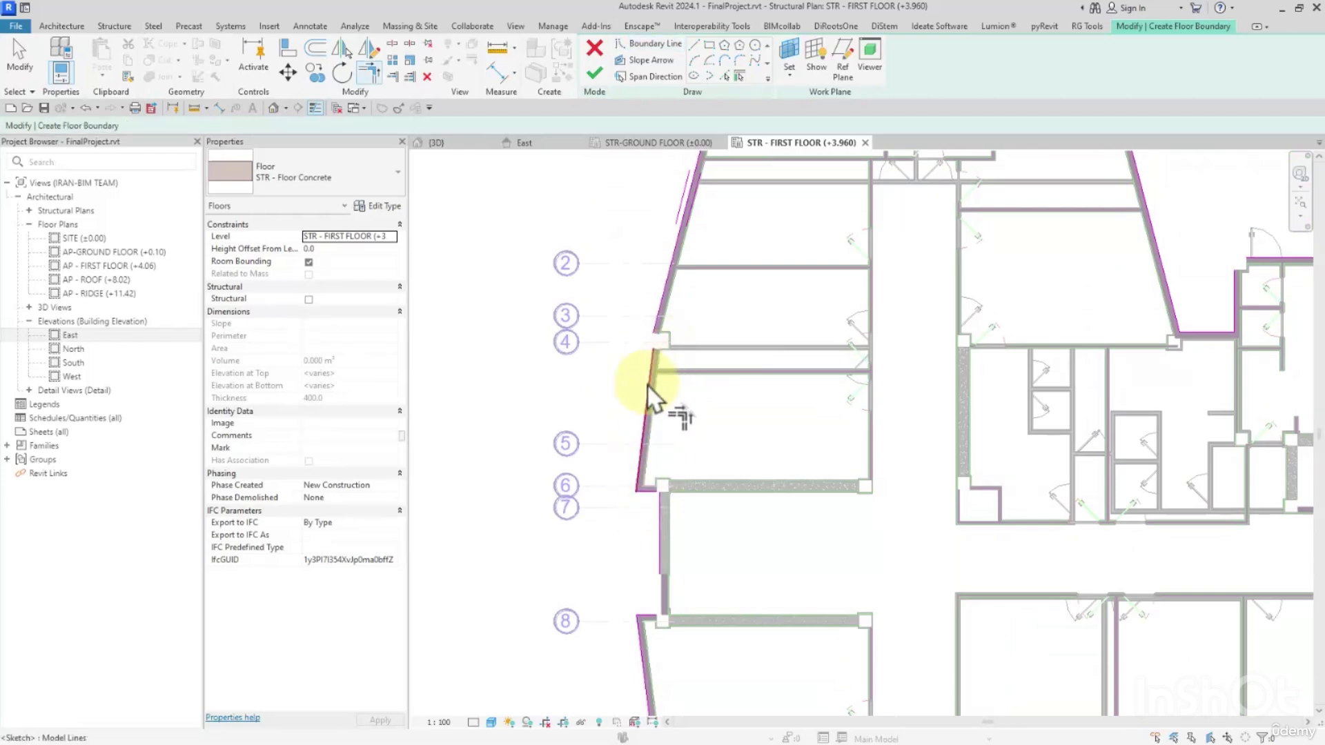
pyautogui.moveTo(677, 325); pyautogui.dragTo(694, 465, button='middle')
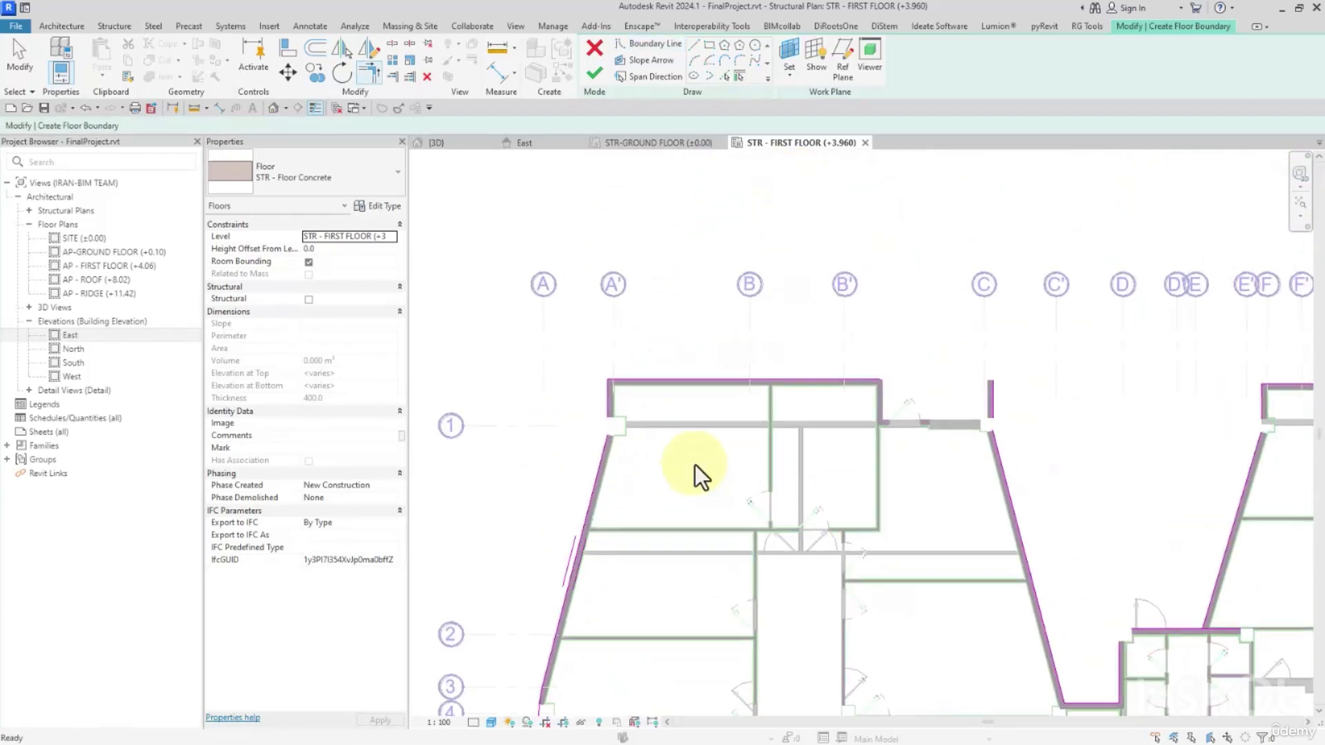
pyautogui.click(865, 381)
pyautogui.click(991, 400)
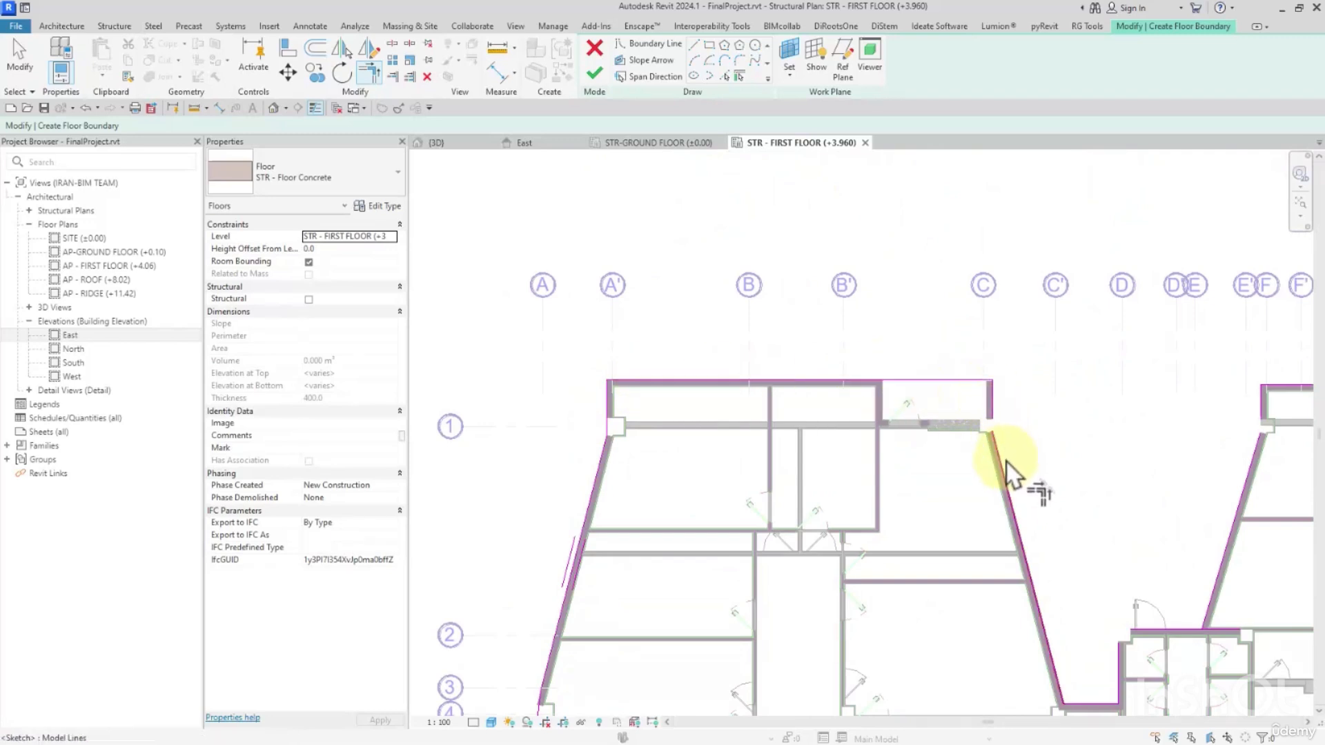
pyautogui.click(1004, 461)
pyautogui.click(993, 406)
# Trim the stepped recess lines near grids D to E' and the north-centre block's sloping west line into corners.
pyautogui.scroll(-1, 994, 414)
pyautogui.scroll(1, 1049, 532)
pyautogui.moveTo(1045, 635); pyautogui.dragTo(752, 476, button='middle')
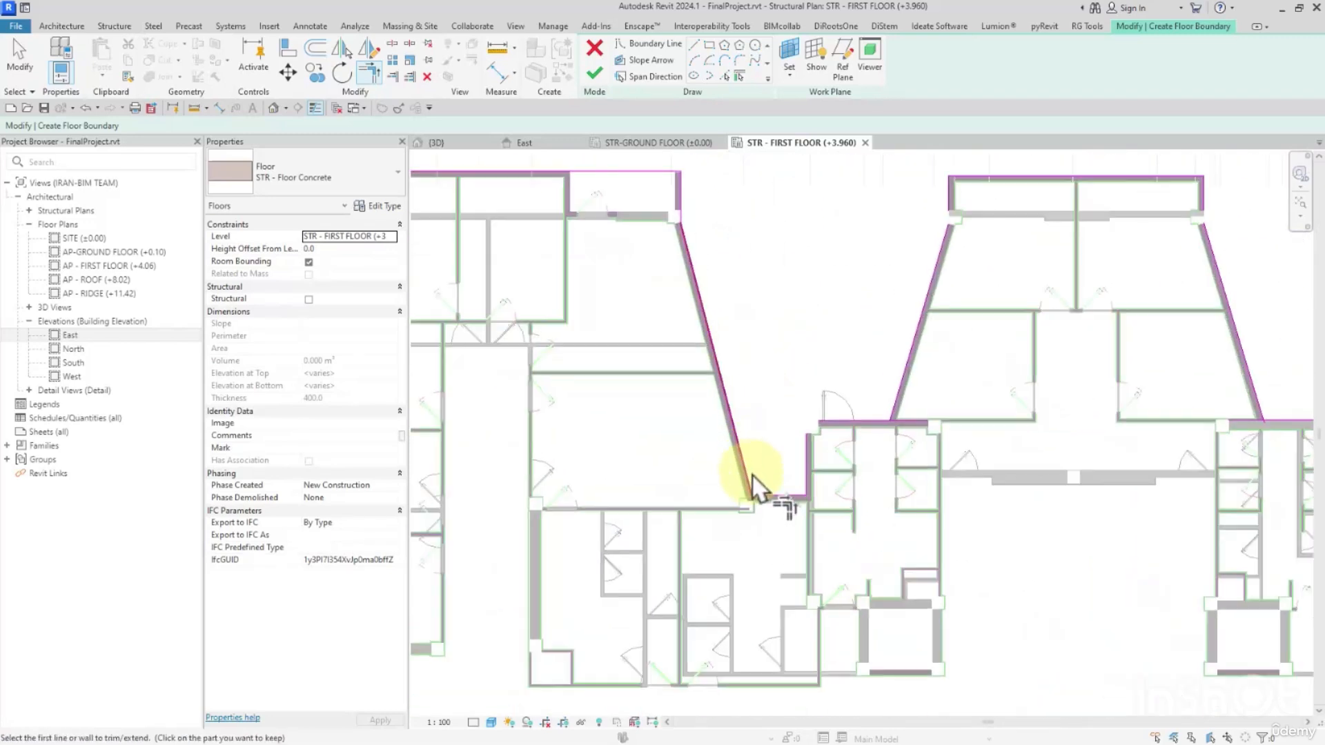
pyautogui.click(805, 461)
pyautogui.click(837, 424)
pyautogui.click(866, 422)
pyautogui.click(893, 413)
# Trim the north-centre block's sloping side lines and its stub lines into corners.
pyautogui.moveTo(942, 267); pyautogui.dragTo(863, 356, button='middle')
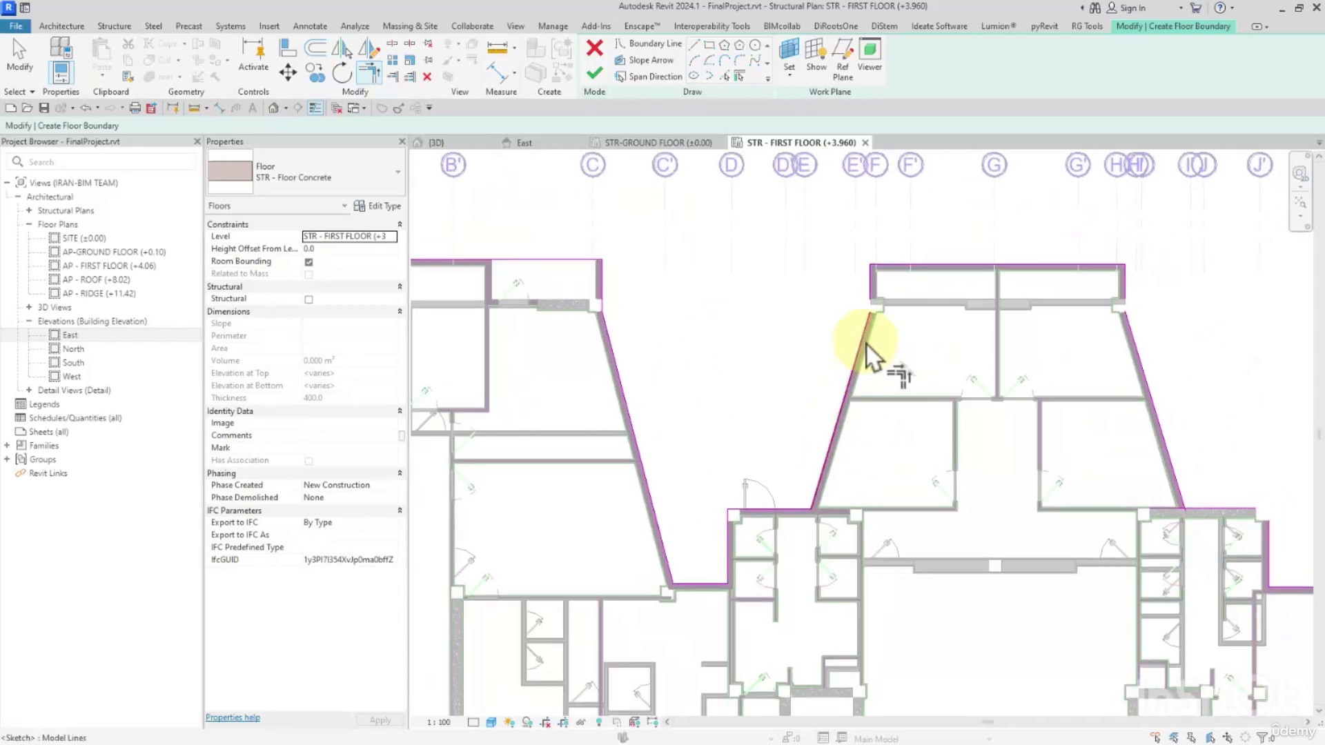
pyautogui.click(867, 345)
pyautogui.click(872, 291)
pyautogui.moveTo(1062, 310); pyautogui.dragTo(777, 266, button='middle')
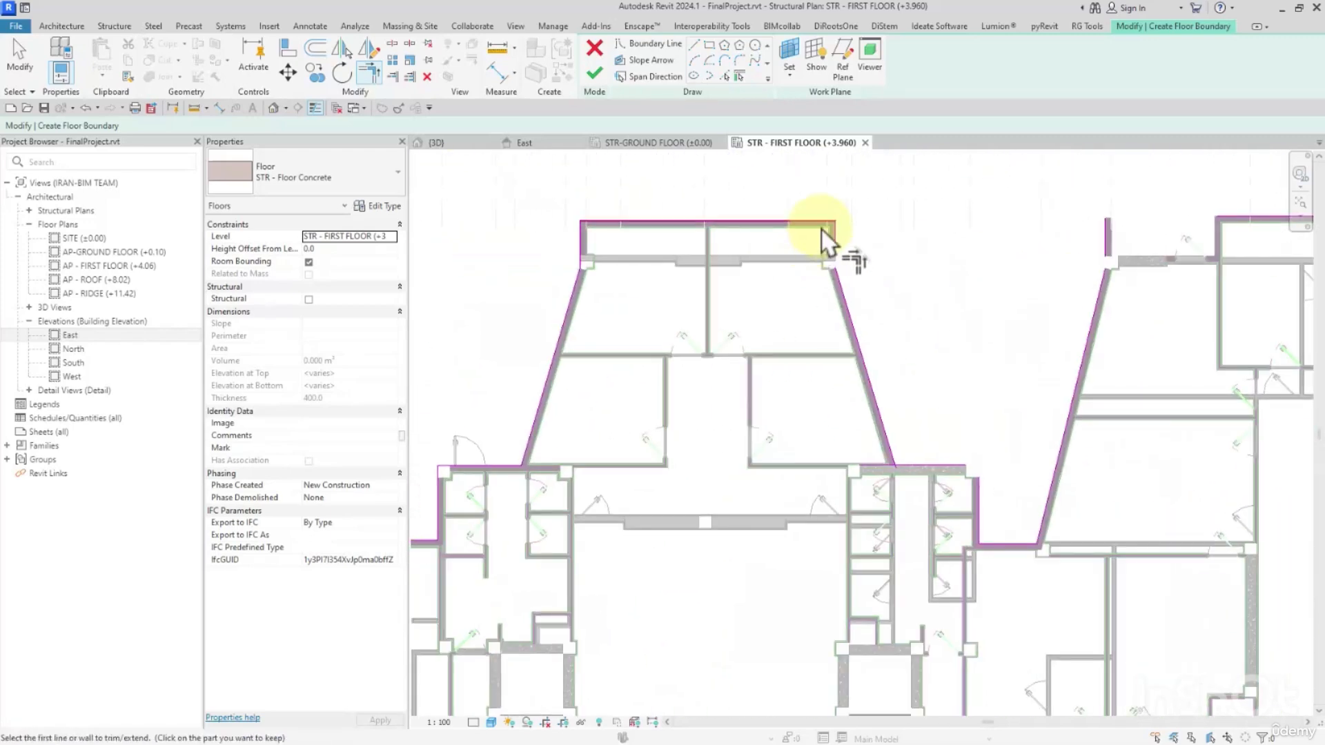
pyautogui.moveTo(888, 456); pyautogui.dragTo(777, 360, button='middle')
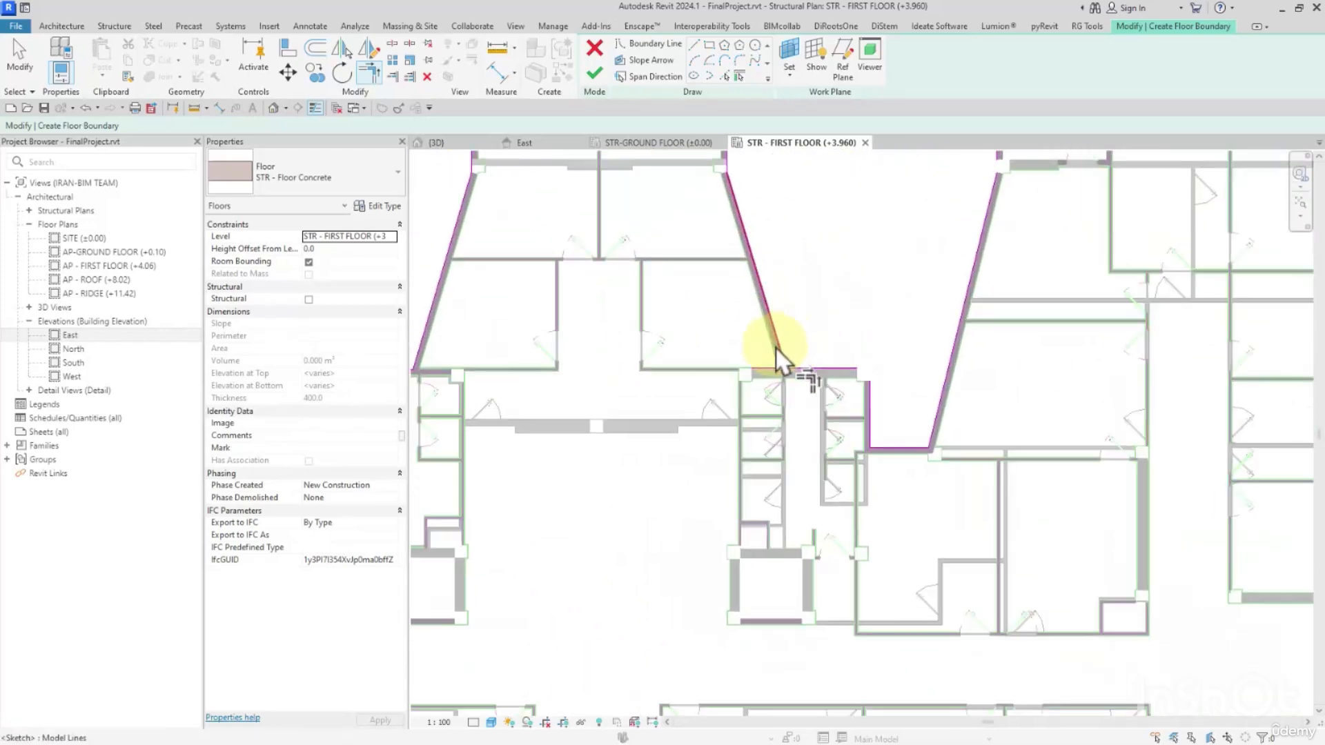
# Trim the north-centre block's sloping east line and the stepped lines of the recess east of it into corners.
pyautogui.click(778, 350)
pyautogui.click(807, 369)
pyautogui.click(830, 370)
pyautogui.click(870, 395)
pyautogui.click(870, 417)
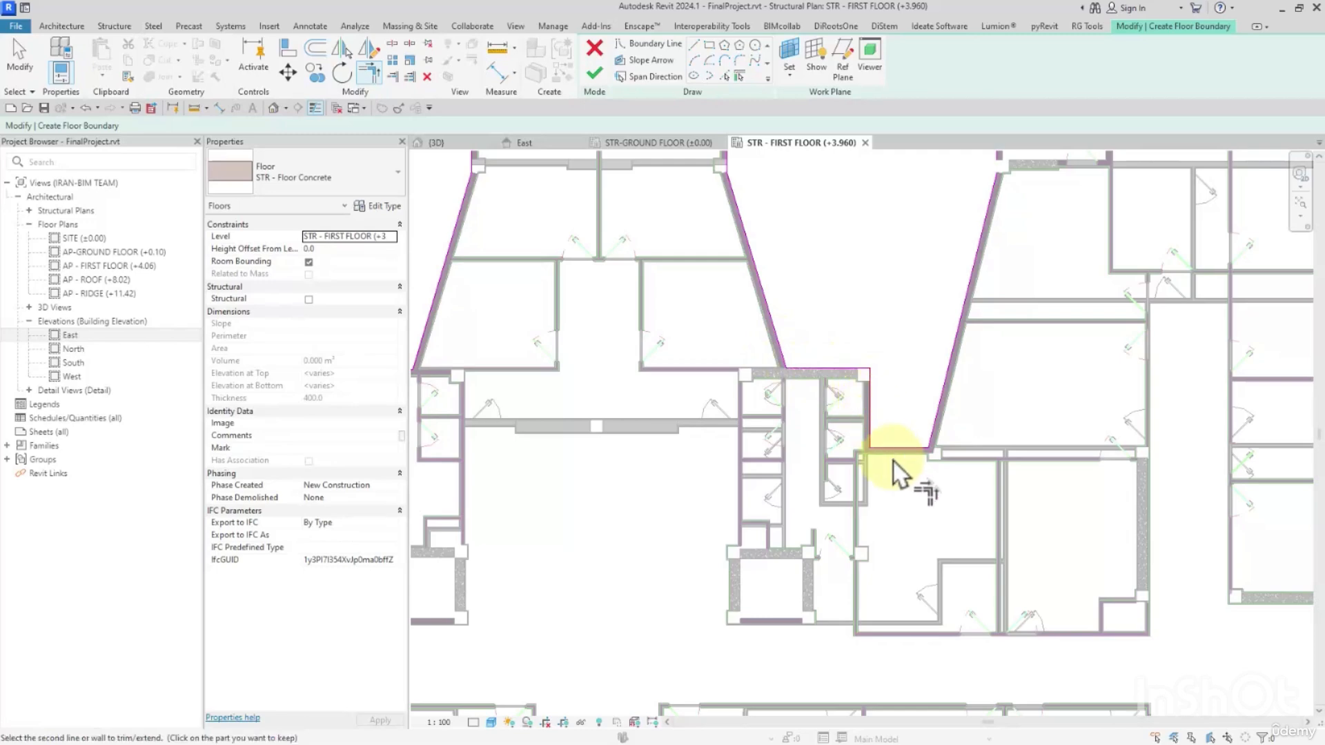
pyautogui.click(894, 456)
# Trim the northeast block's sloping west line, west stub, north line and sloping east line into corners.
pyautogui.moveTo(951, 264); pyautogui.dragTo(746, 366, button='middle')
pyautogui.click(791, 293)
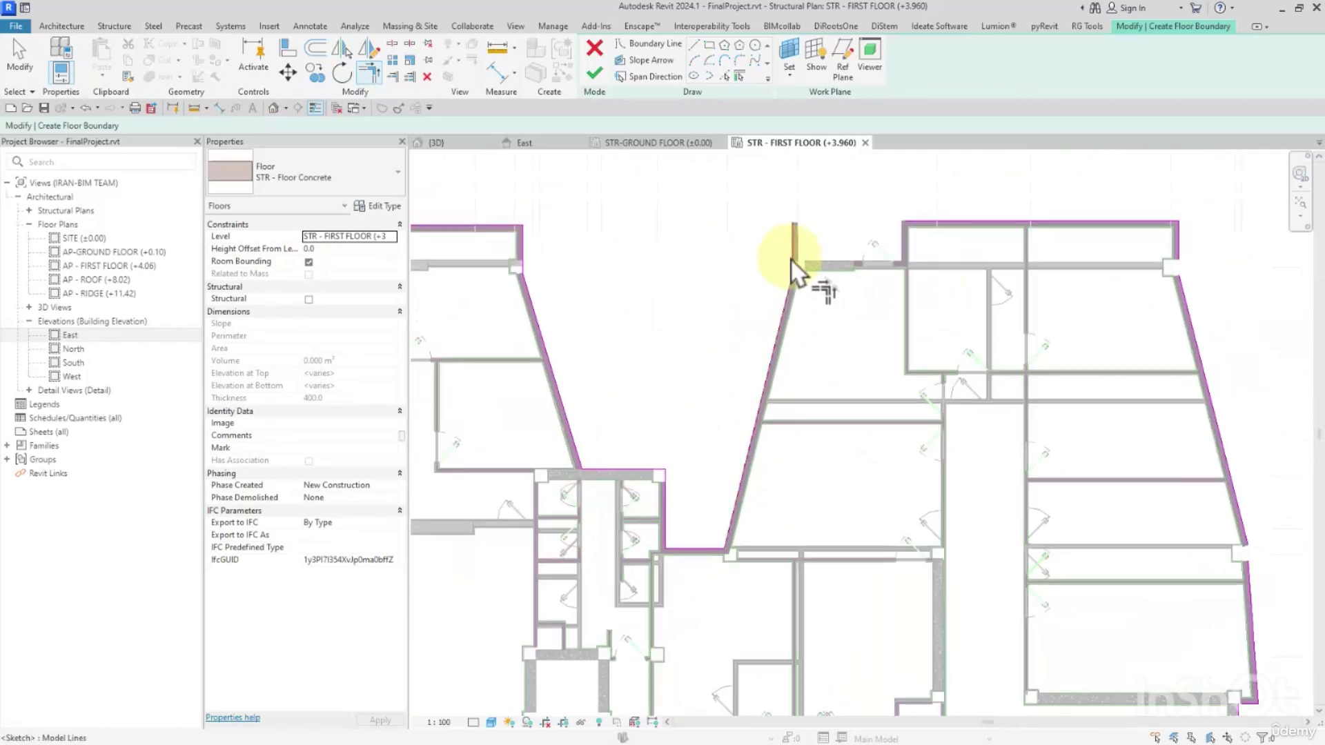
pyautogui.click(793, 250)
pyautogui.click(919, 224)
pyautogui.moveTo(1084, 253); pyautogui.dragTo(870, 254, button='middle')
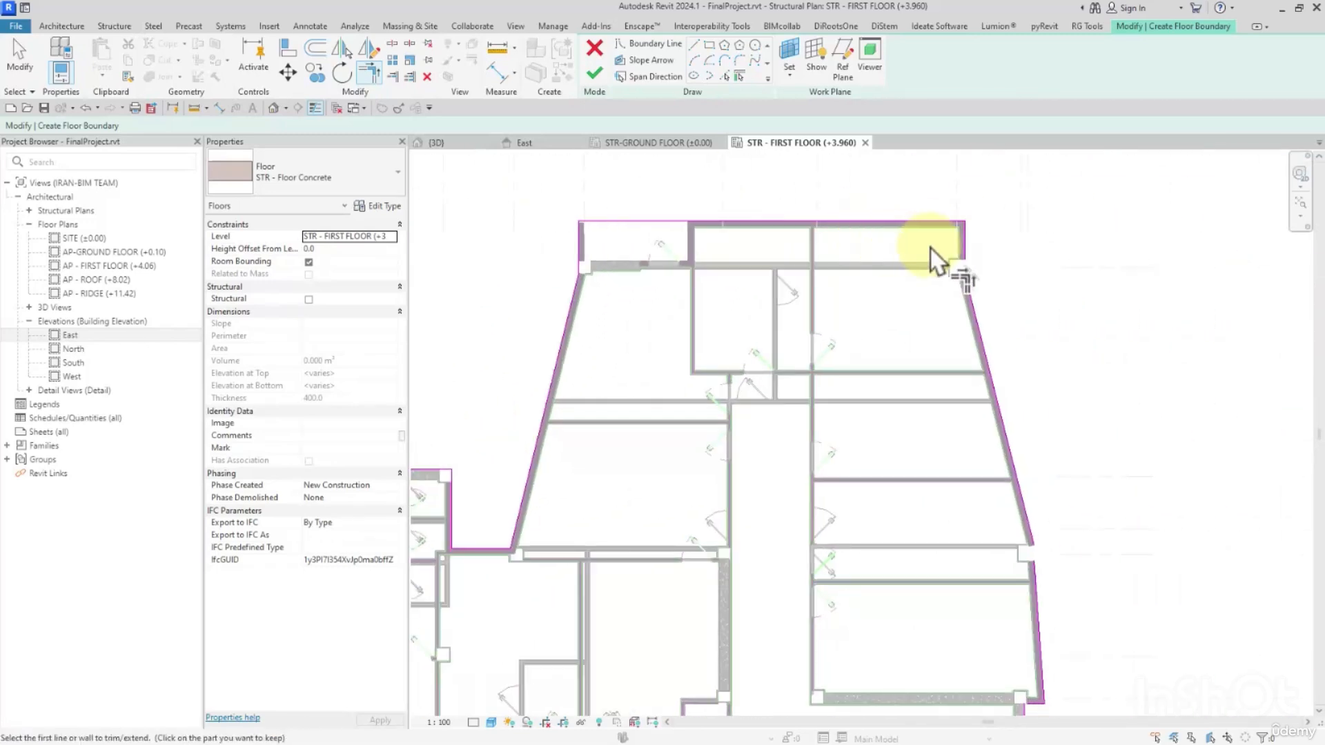
pyautogui.click(943, 224)
pyautogui.click(974, 313)
# Trim the east facade's sloping outer lines together and join the shear wall line to the short return above it.
pyautogui.scroll(-3, 941, 287)
pyautogui.moveTo(1000, 451); pyautogui.dragTo(929, 366, button='middle')
pyautogui.scroll(1, 928, 366)
pyautogui.click(924, 360)
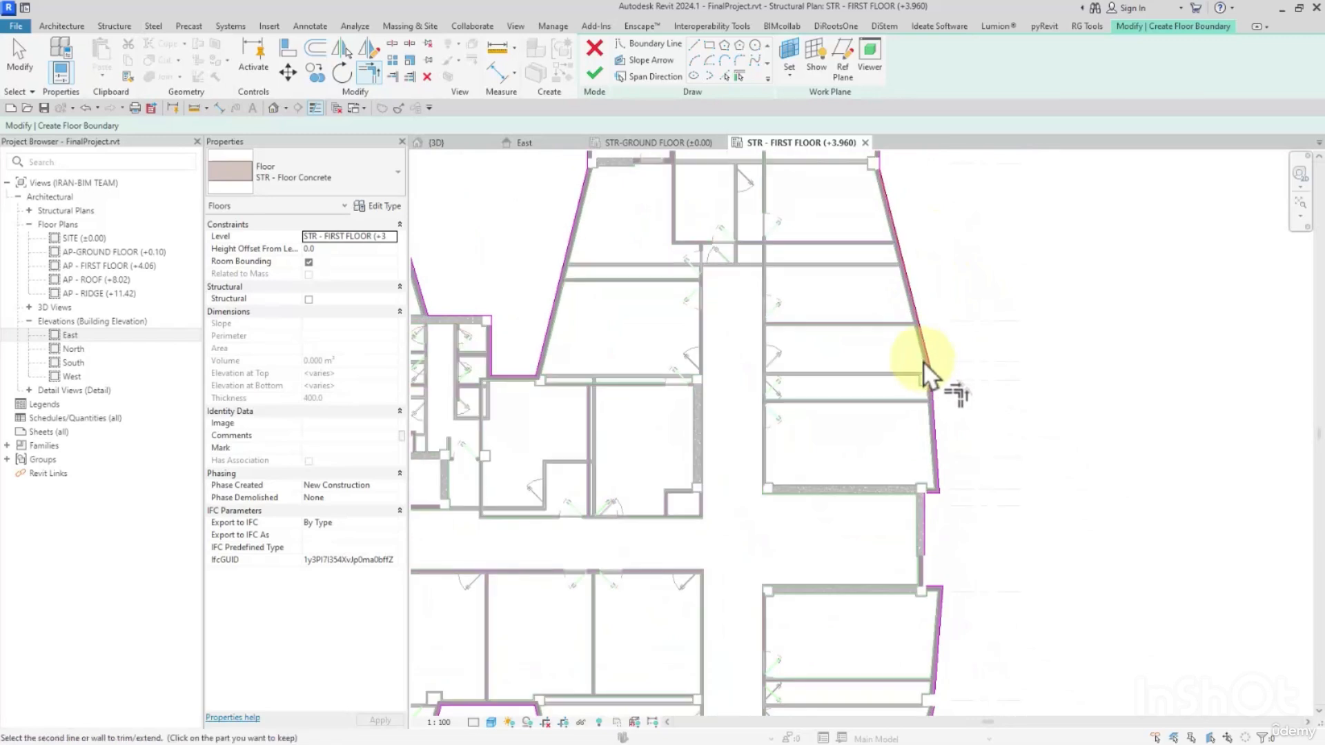
pyautogui.scroll(3, 941, 400)
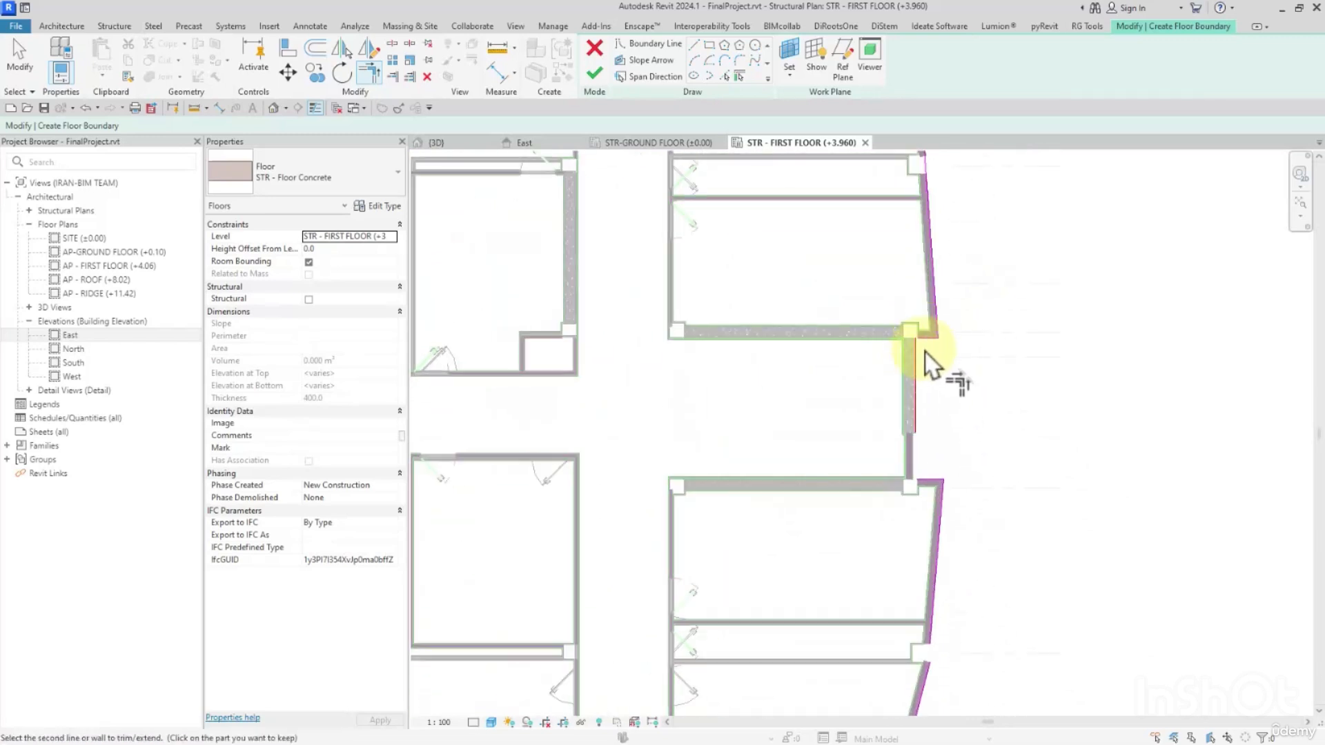
pyautogui.click(918, 364)
# Trim the lower east facade's two slanted lines and the southeast stub line into continuous corners.
pyautogui.scroll(-3, 962, 547)
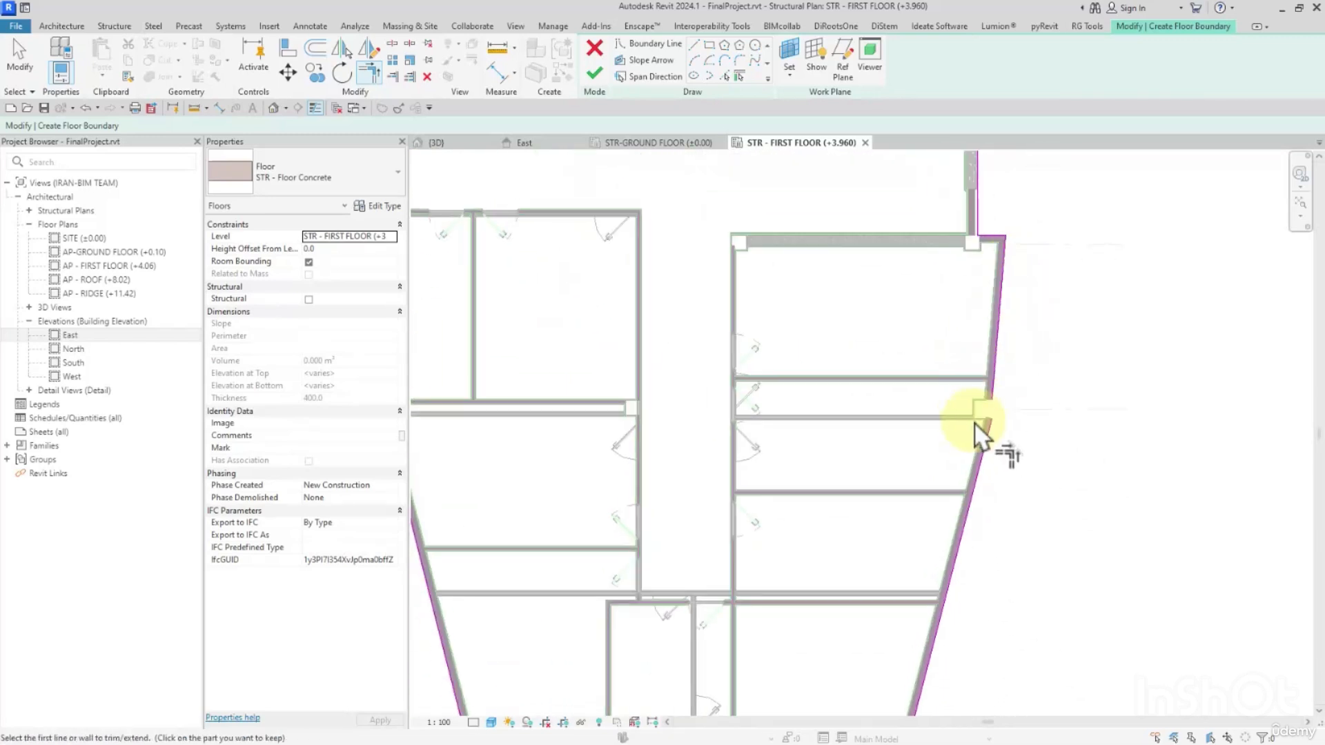
pyautogui.click(993, 400)
pyautogui.scroll(-3, 992, 418)
pyautogui.scroll(4, 1021, 365)
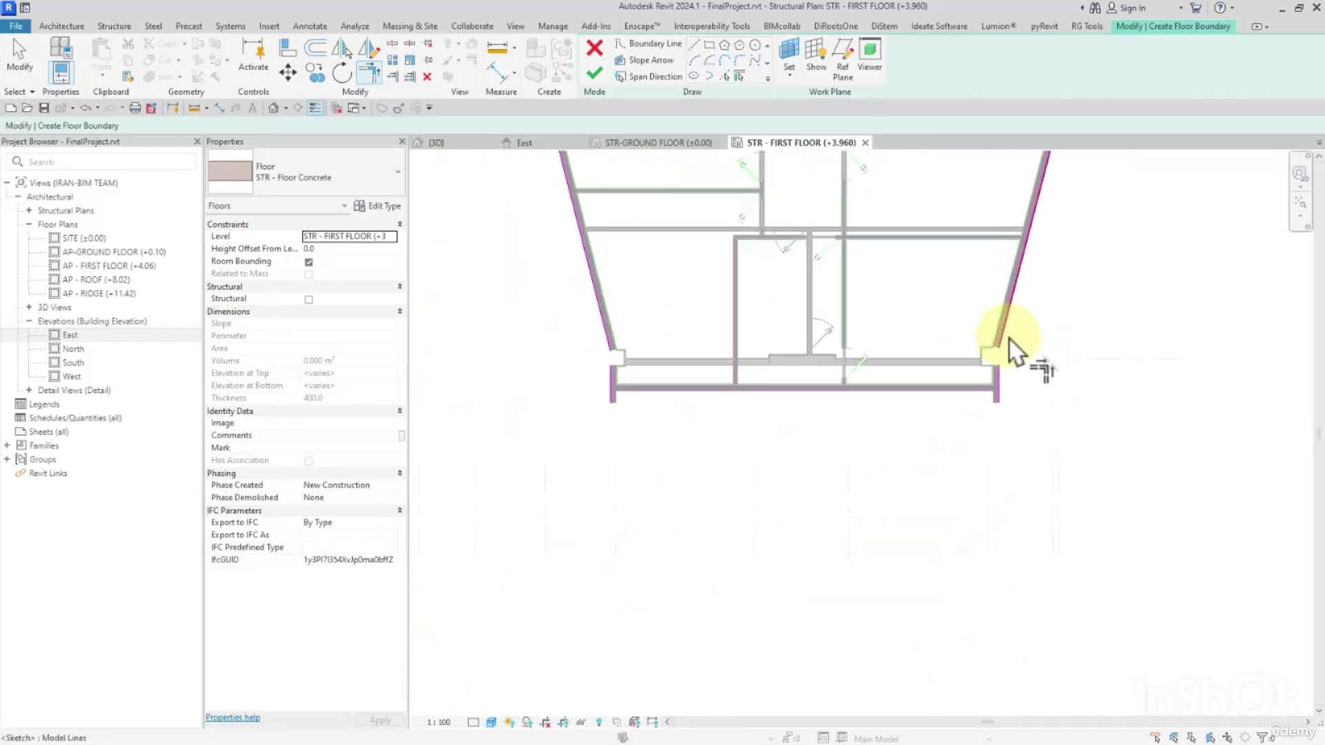
pyautogui.click(997, 374)
# Draw a boundary line between the stub ends across the southeast block's south end and trim its west stub to the sloping line.
pyautogui.click(692, 44)
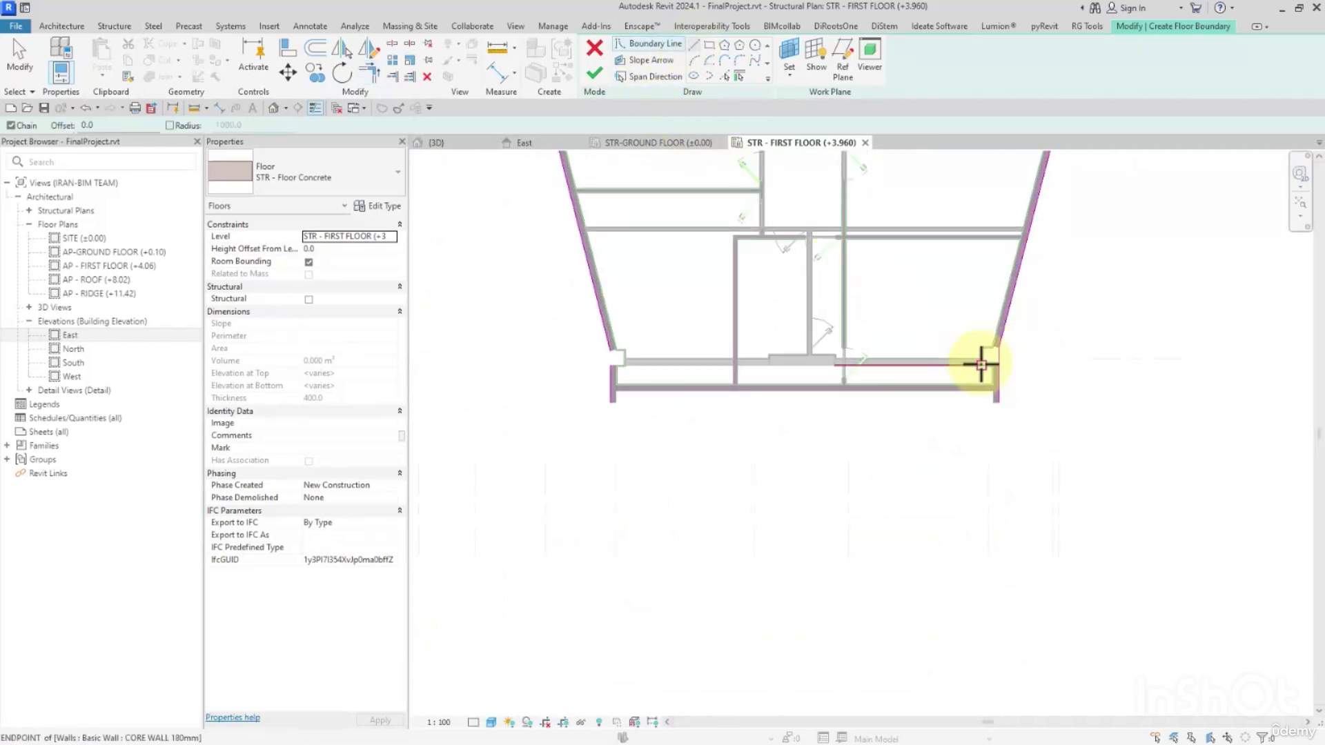
pyautogui.click(999, 402)
pyautogui.click(619, 401)
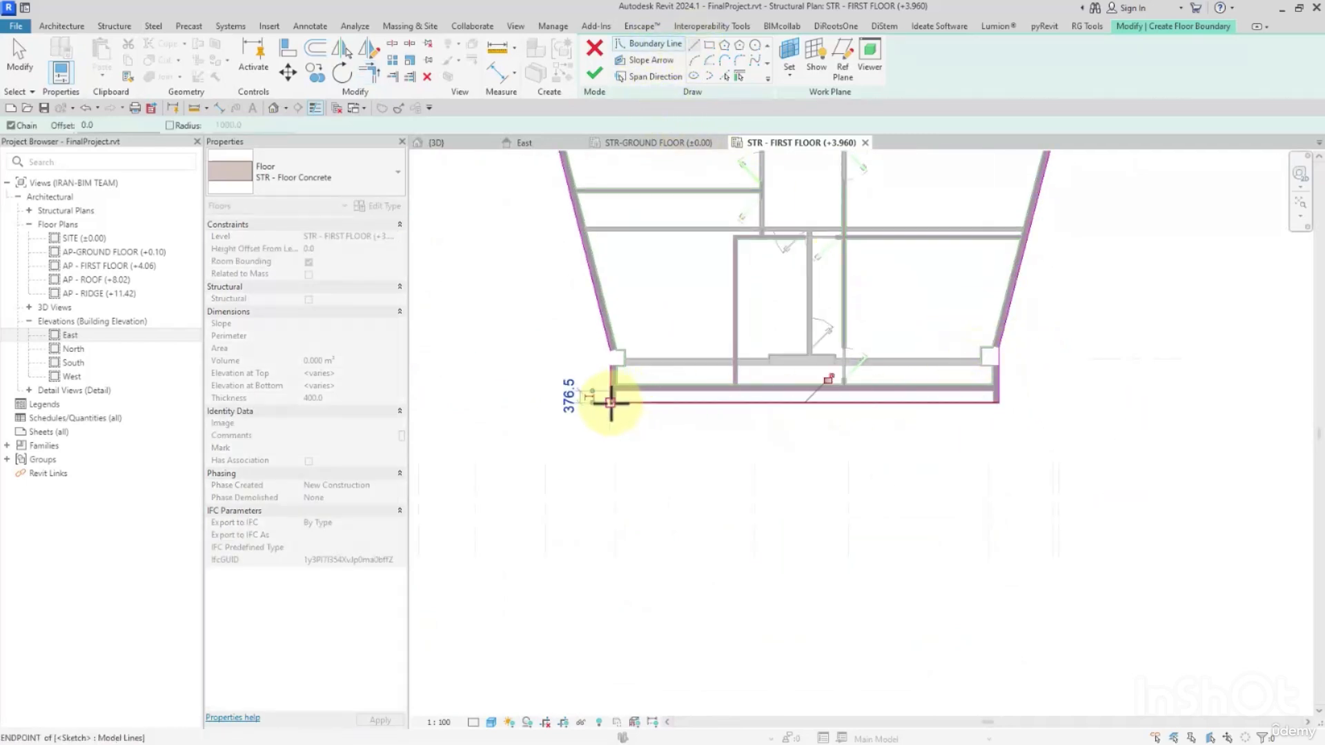
pyautogui.press('t')
pyautogui.press('r')
pyautogui.click(611, 353)
pyautogui.scroll(-2, 648, 382)
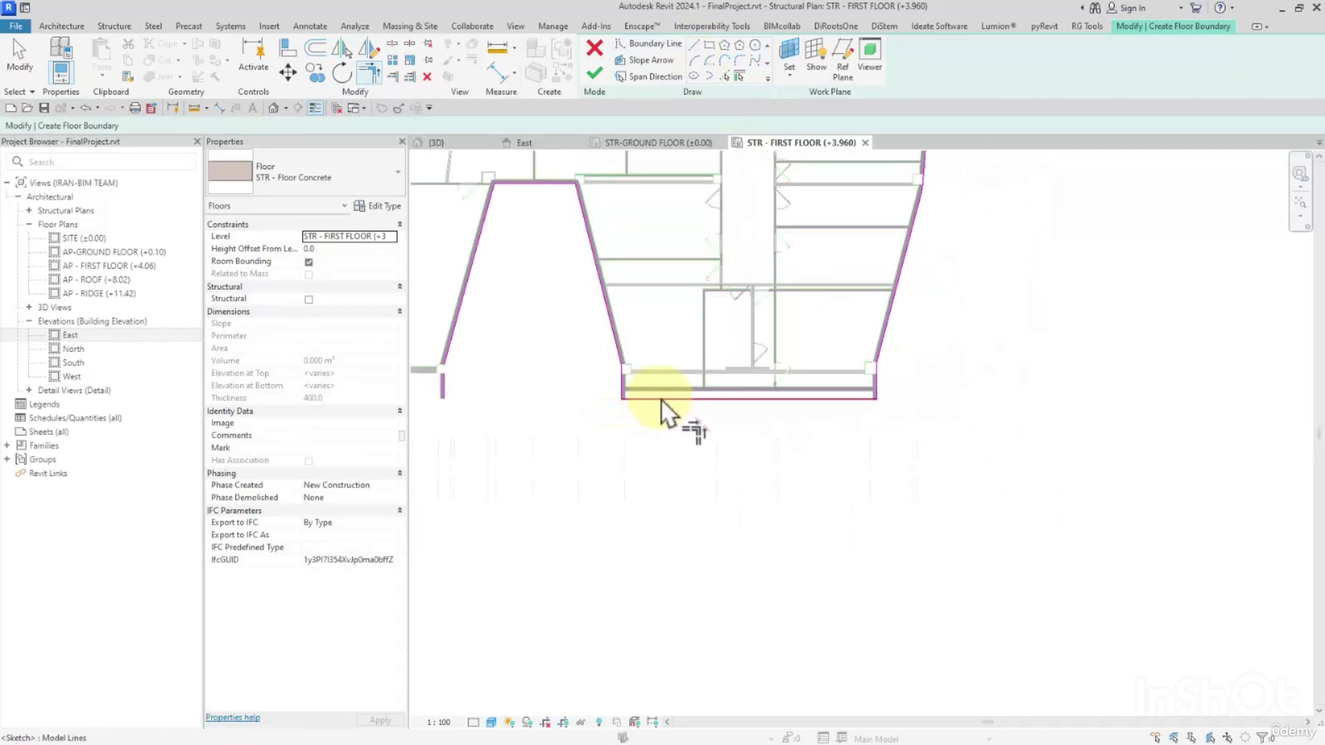
# Trim the middle south block's sloping lines, stub lines and south line into corners, extending the south line to both stubs.
pyautogui.moveTo(617, 393); pyautogui.dragTo(945, 531, button='middle')
pyautogui.scroll(2, 891, 407)
pyautogui.click(790, 350)
pyautogui.moveTo(817, 495); pyautogui.dragTo(1063, 282, button='middle')
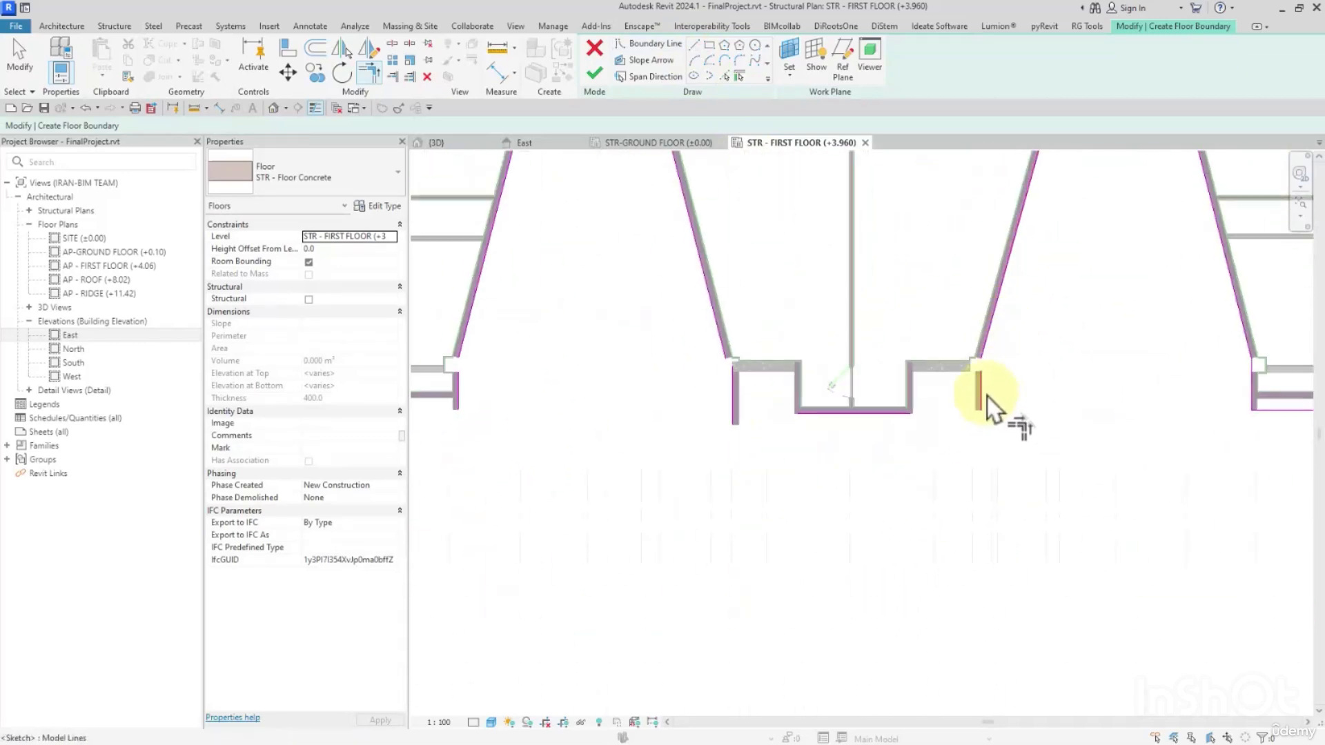
pyautogui.click(846, 413)
pyautogui.click(977, 387)
pyautogui.click(848, 412)
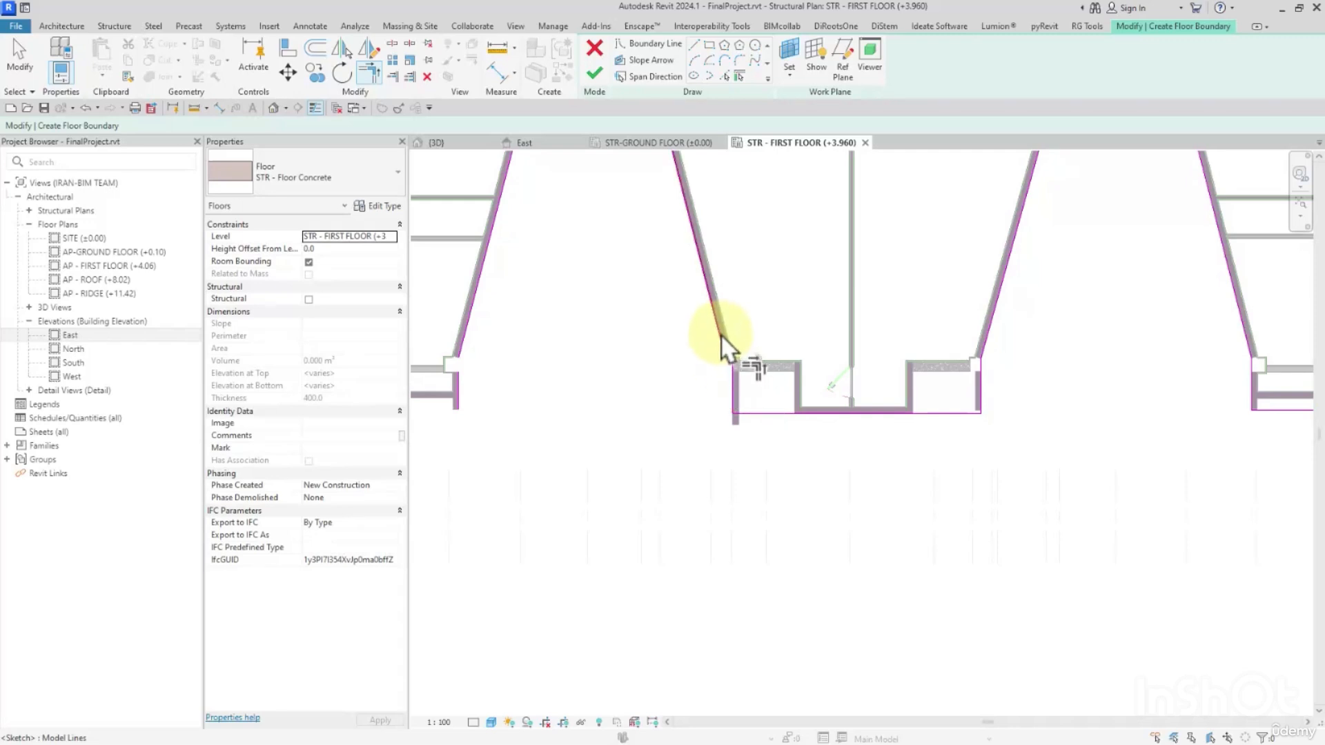
pyautogui.click(719, 332)
pyautogui.click(735, 407)
# Draw a straight boundary line between the stub ends across the southwest block's south end.
pyautogui.moveTo(681, 356); pyautogui.dragTo(1130, 480, button='middle')
pyautogui.scroll(1, 1130, 480)
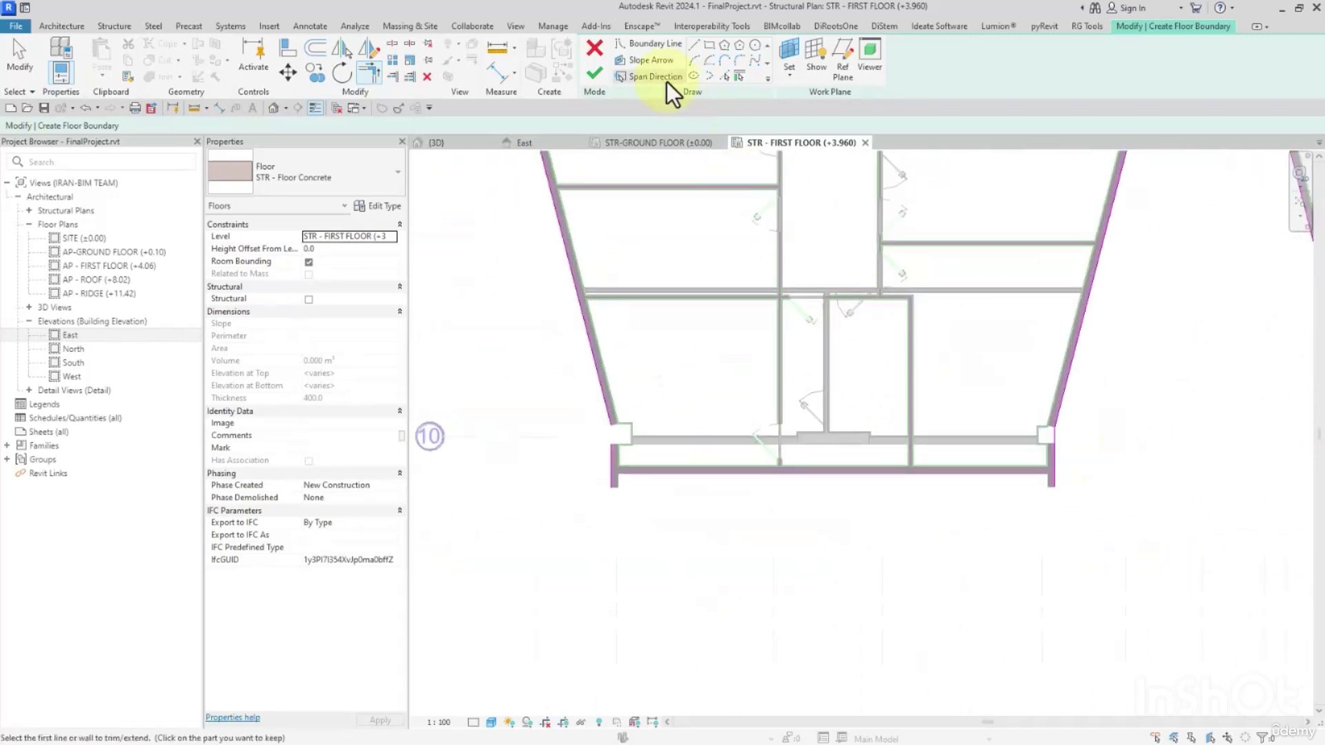
pyautogui.click(692, 44)
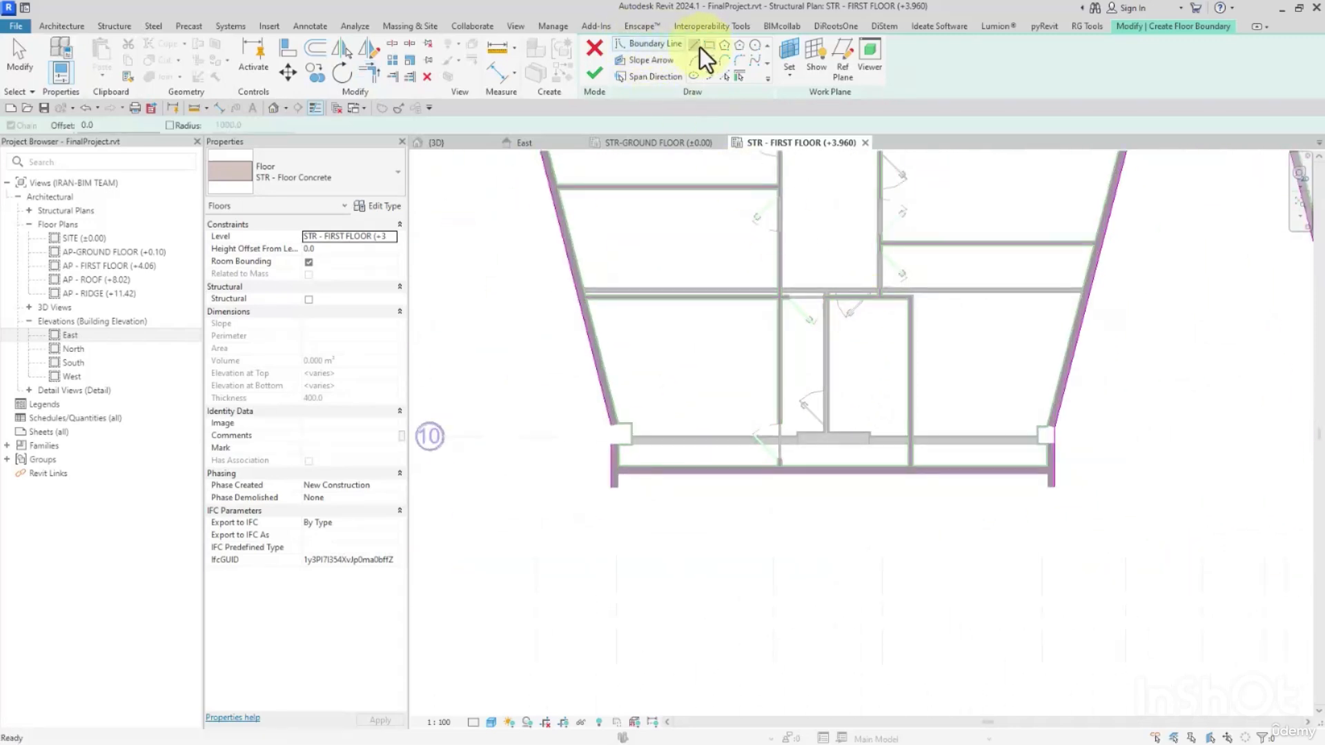
pyautogui.click(1052, 487)
pyautogui.click(613, 487)
pyautogui.scroll(-3, 745, 469)
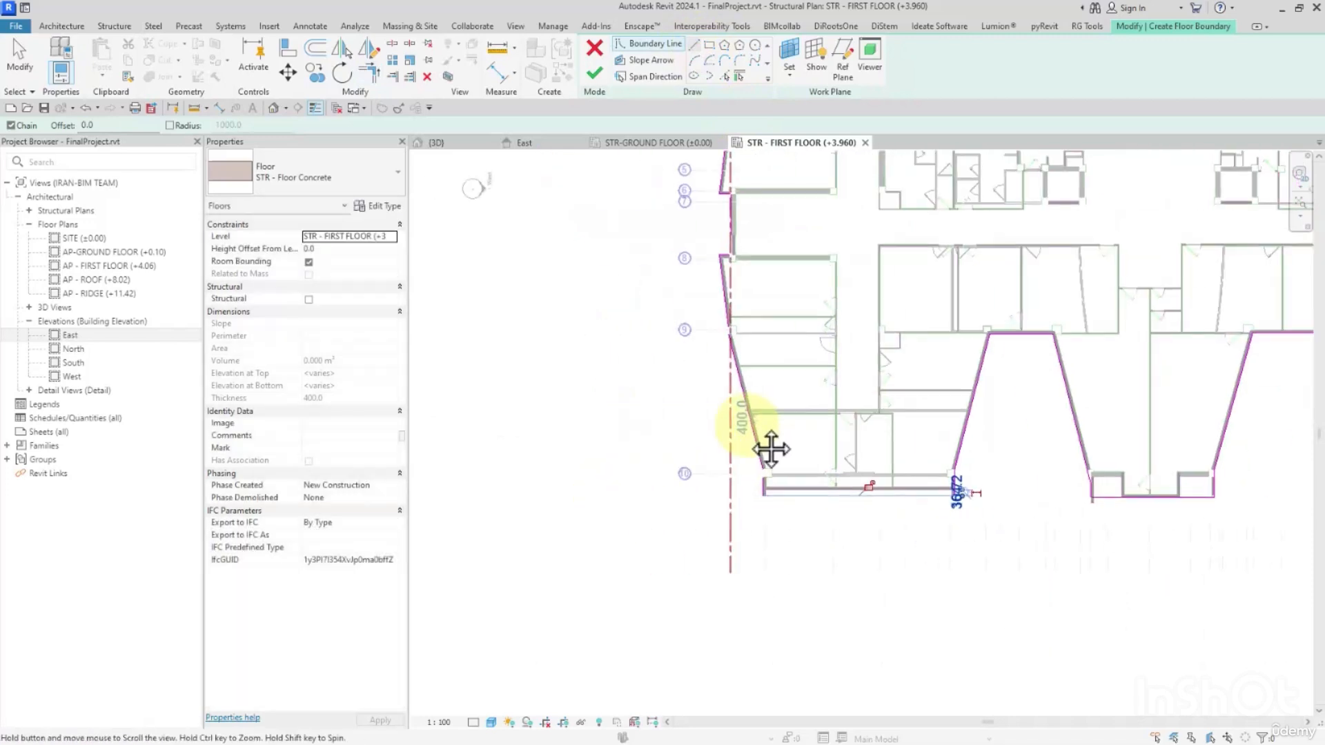
pyautogui.press('Escape')
pyautogui.press('Escape')
pyautogui.scroll(3, 793, 518)
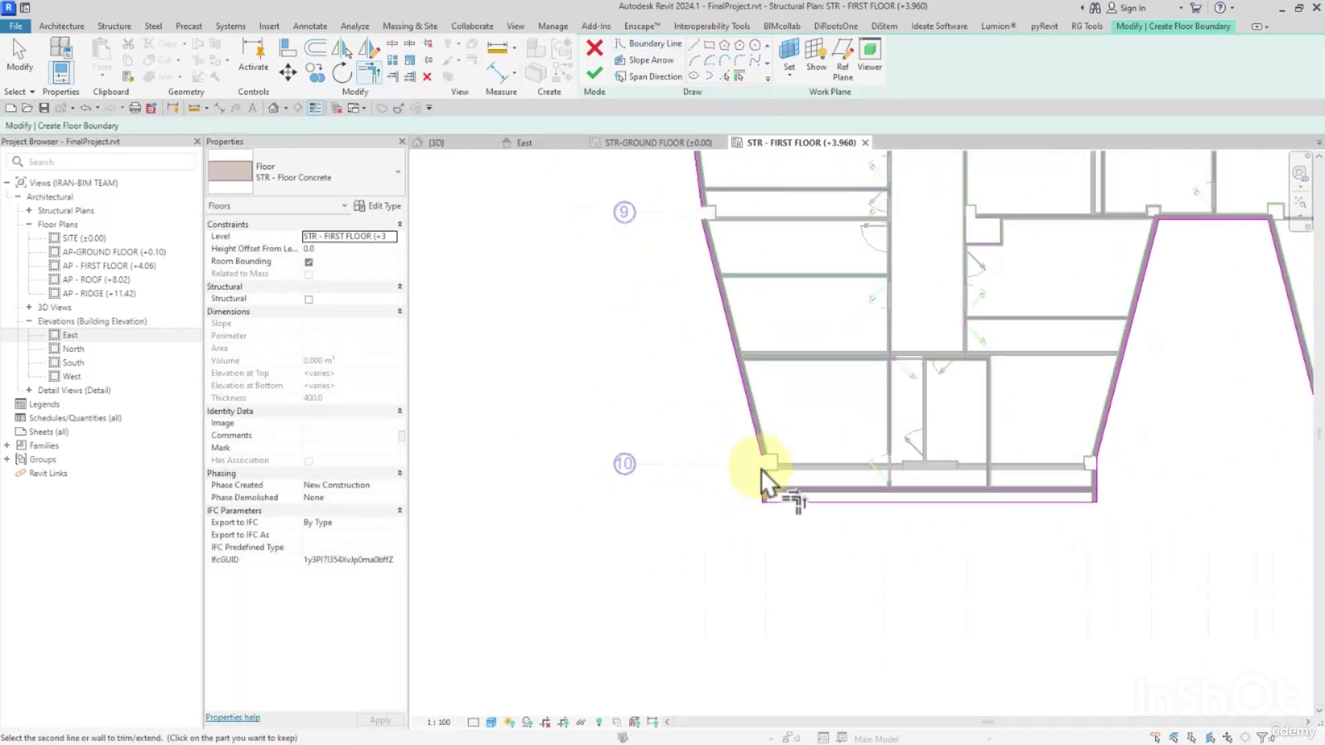
# Trim the southwest block's two west facade boundary lines into a corner at grid 9 and try to finish the floor sketch.
pyautogui.moveTo(706, 242); pyautogui.dragTo(726, 349, button='middle')
pyautogui.click(726, 347)
pyautogui.click(728, 303)
pyautogui.moveTo(717, 272); pyautogui.dragTo(733, 391, button='middle')
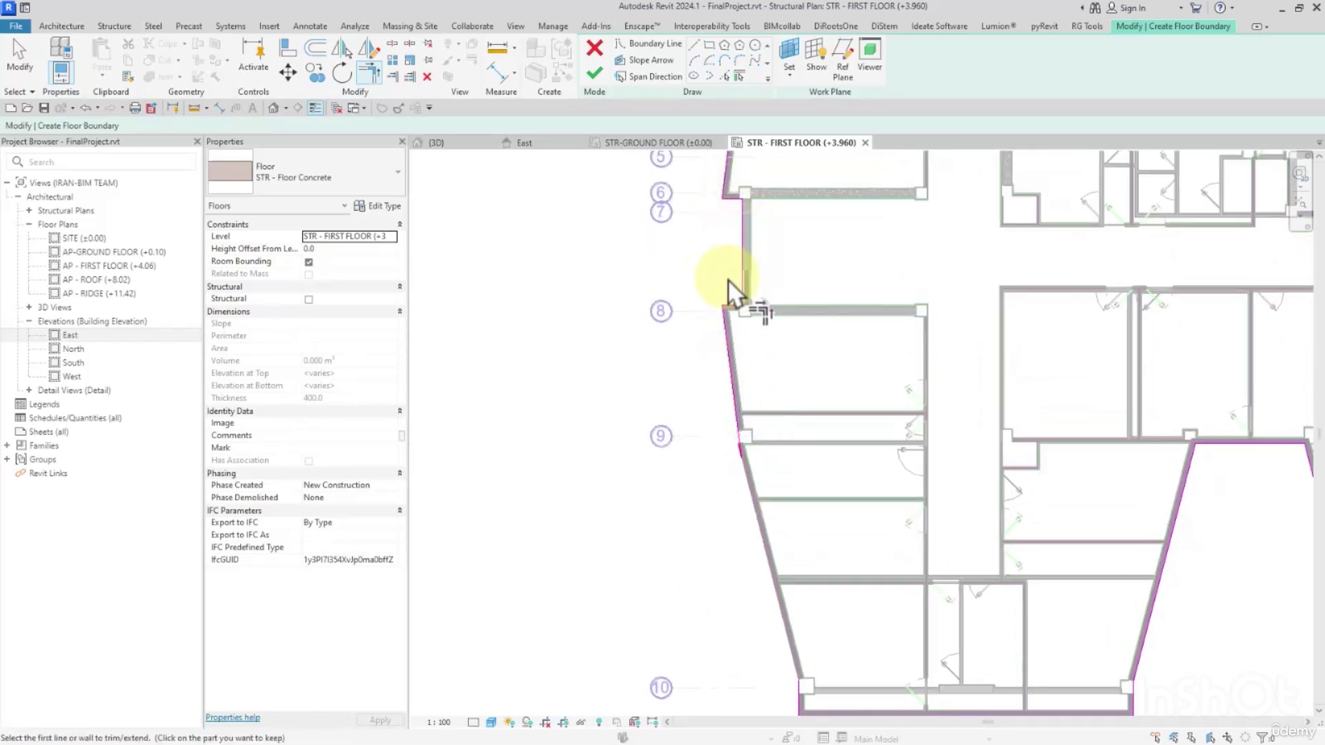
pyautogui.scroll(-5, 718, 345)
pyautogui.click(594, 73)
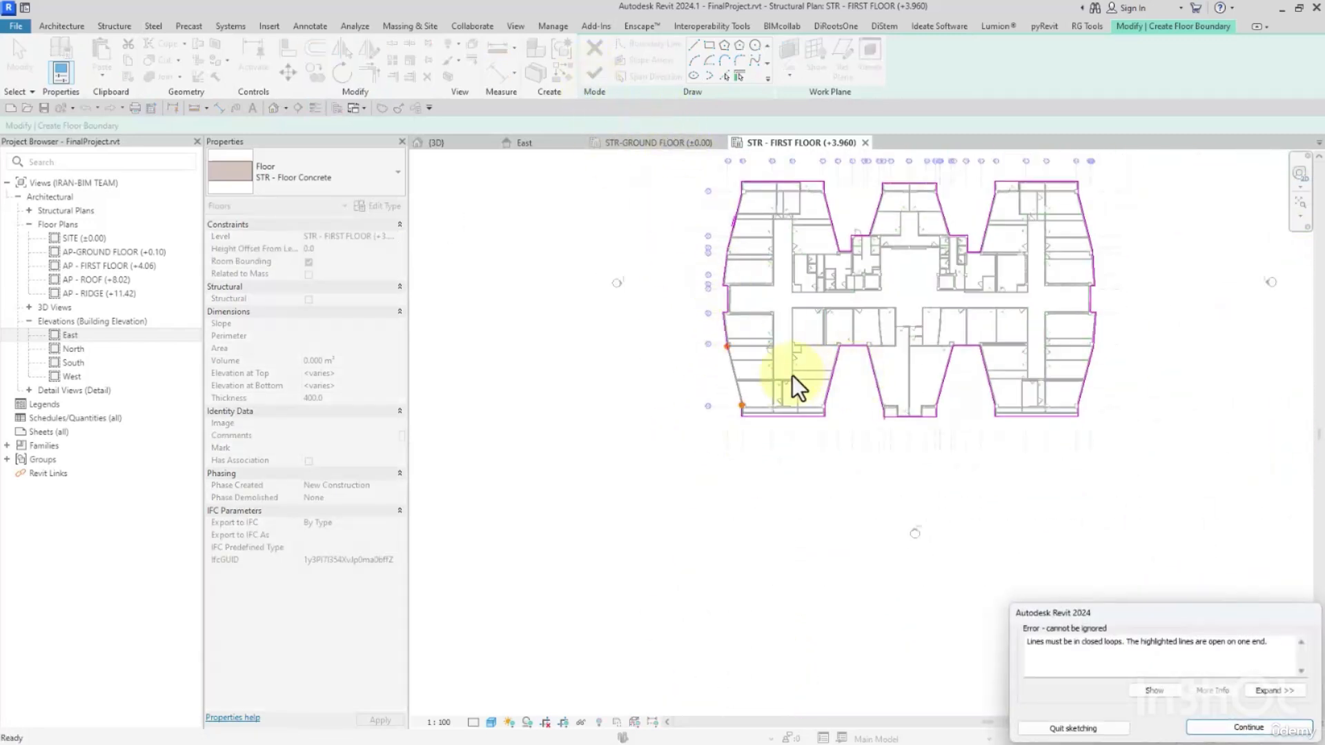
pyautogui.click(1216, 731)
# Close the southwest block's sloping west boundary between grids 9 and 10 and finish the floor without attaching the walls to it.
pyautogui.scroll(5, 731, 404)
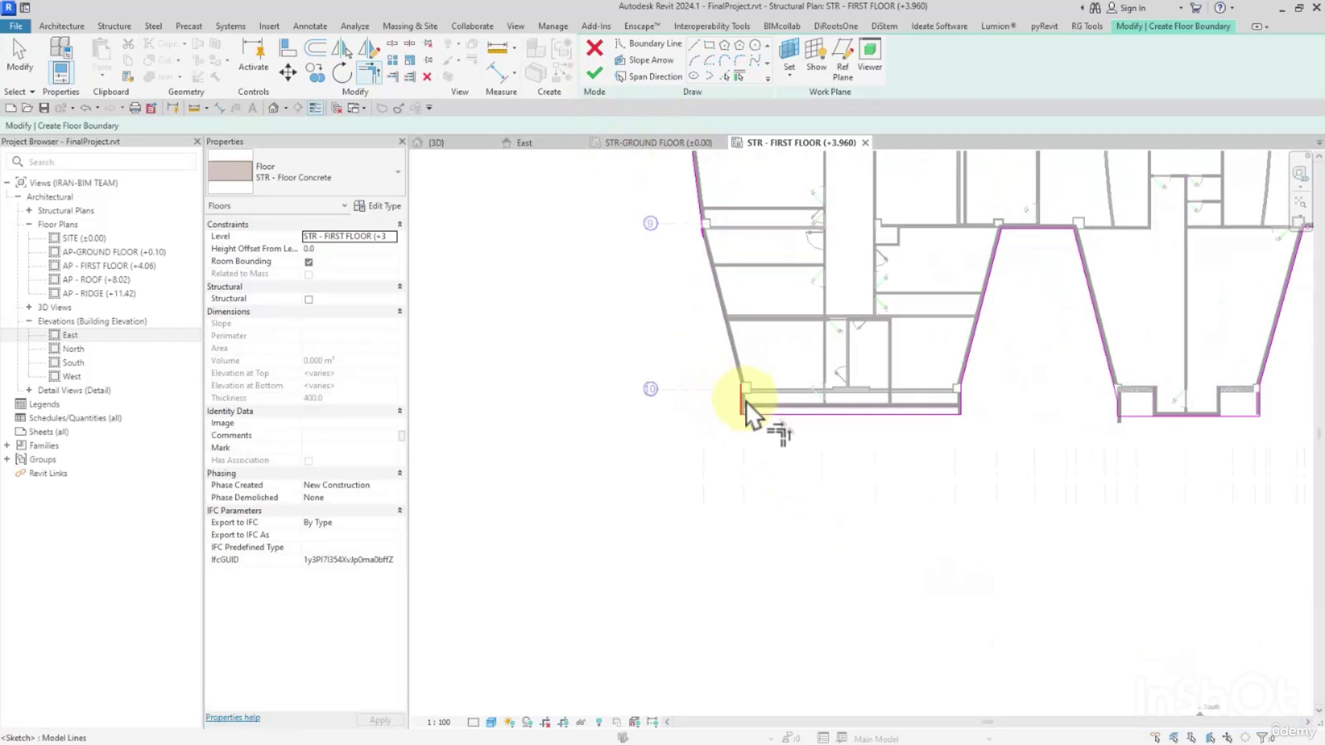
pyautogui.scroll(5, 705, 242)
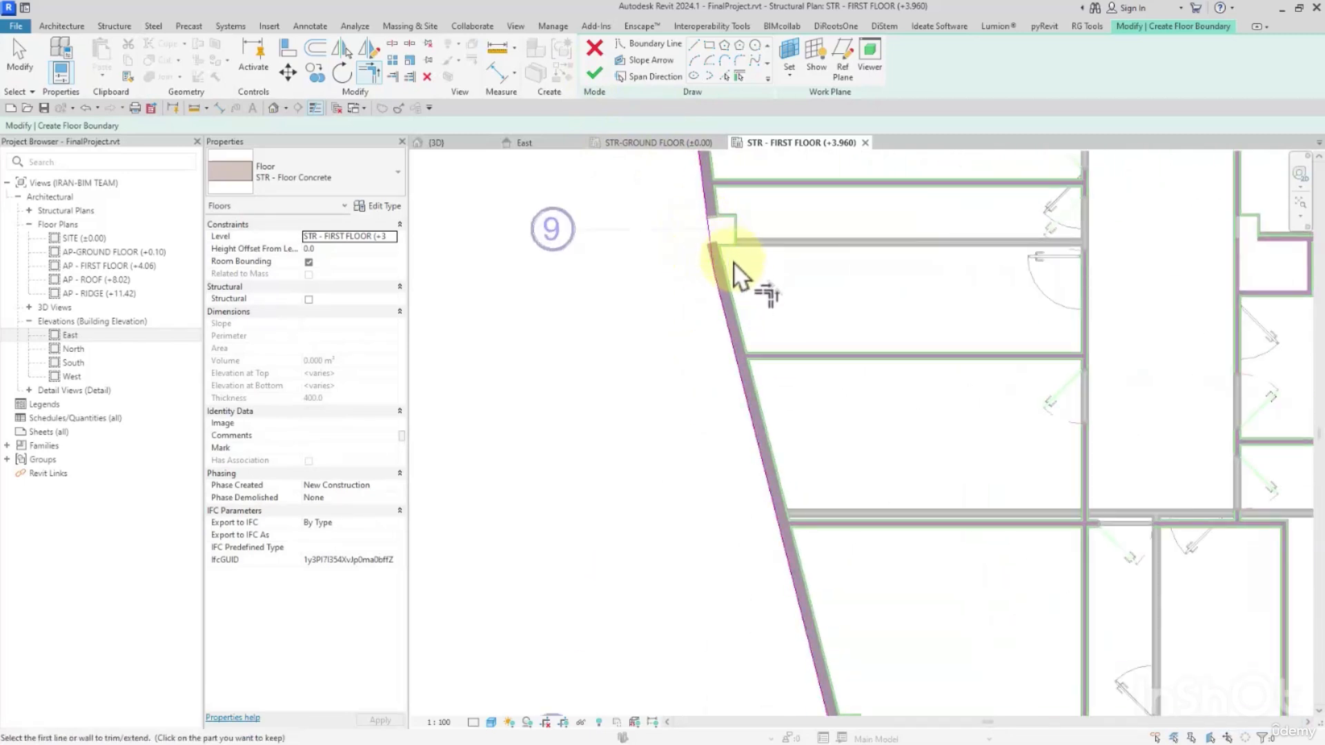
pyautogui.scroll(-3, 737, 275)
pyautogui.click(594, 73)
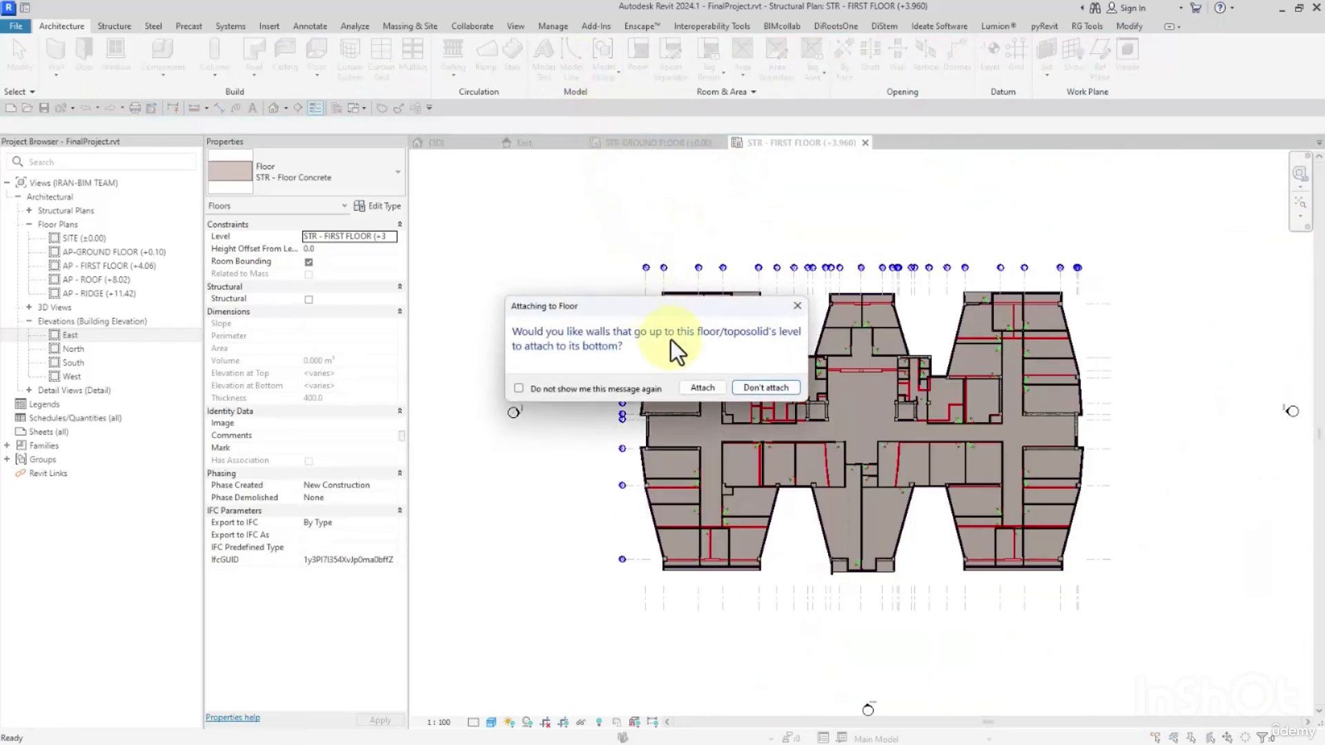
pyautogui.click(760, 389)
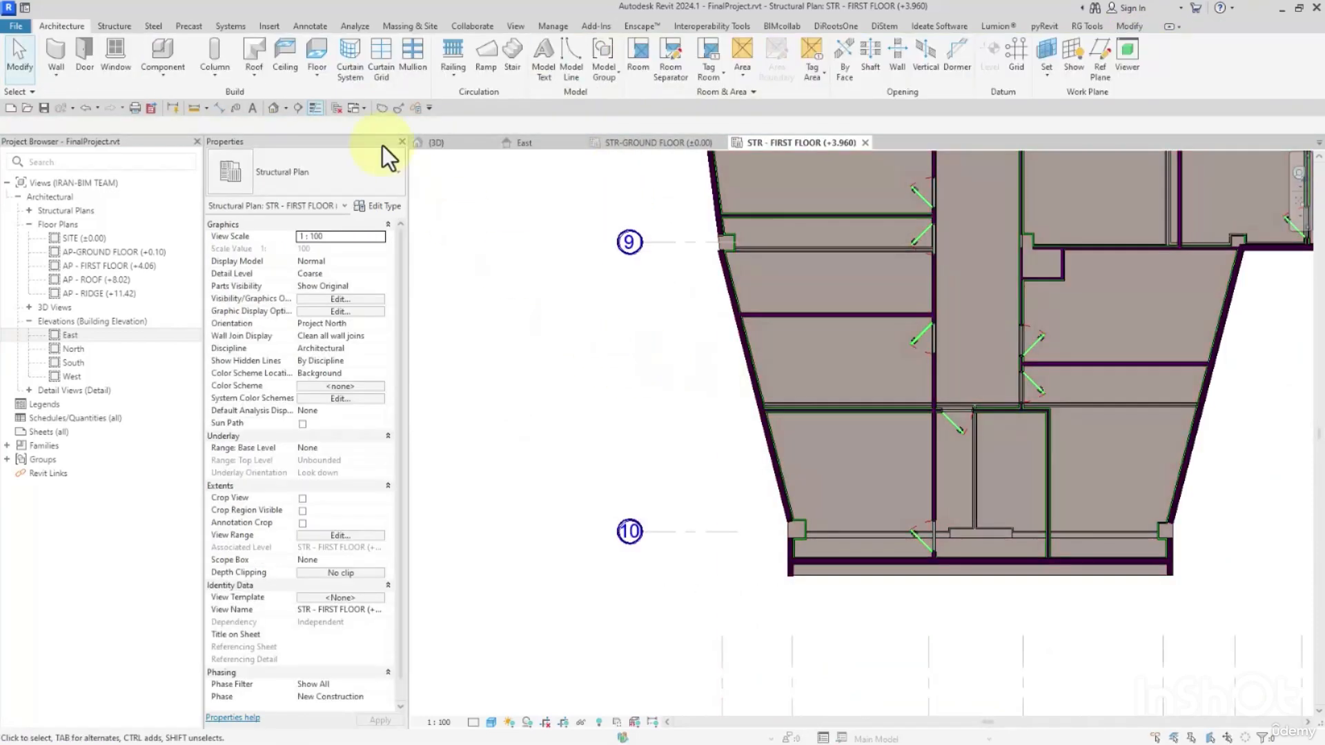
# Open the 3D view and examine the STR - Floor Concrete slab's cut edge and how it meets the walls.
pyautogui.click(276, 109)
pyautogui.keyDown('shift'); pyautogui.moveTo(821, 421); pyautogui.dragTo(1016, 454, button='middle'); pyautogui.keyUp('shift')
pyautogui.scroll(10, 881, 408)
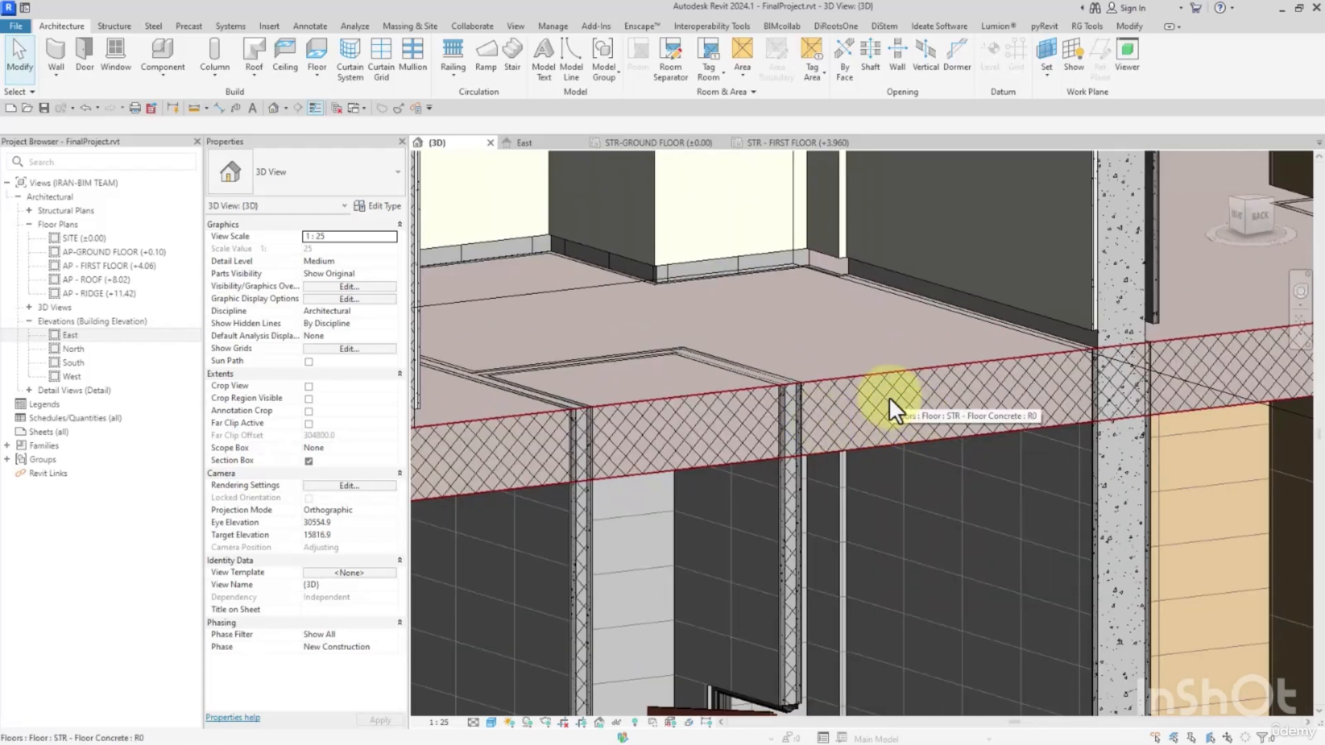
pyautogui.scroll(-4, 921, 379)
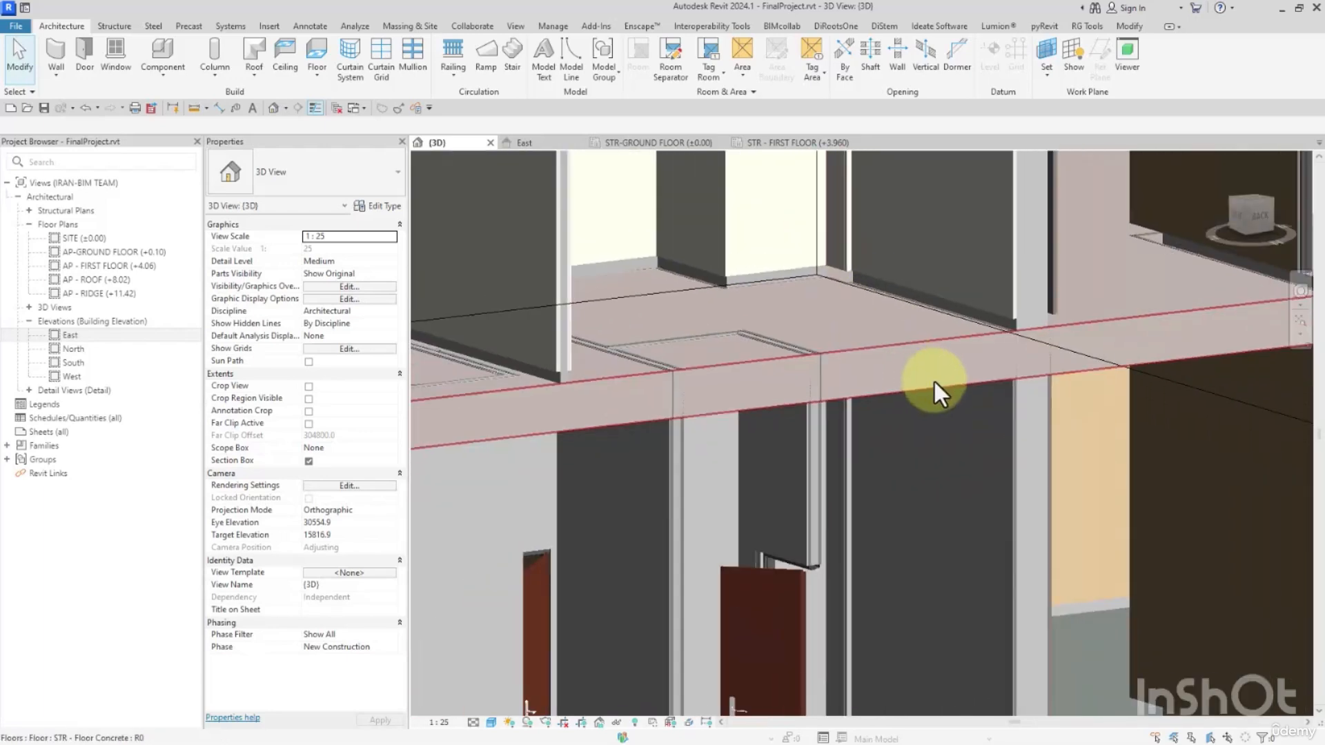